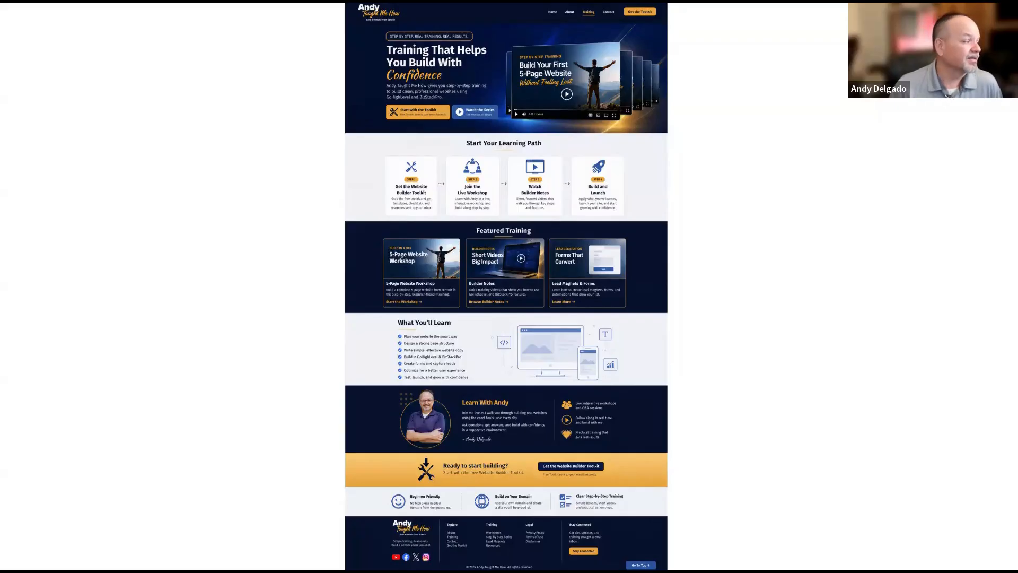
Step: View the enlarged training page mockup slide, end the slideshow, and switch to BizStackPro's dashboard
{"action": "key", "text": "Right"}
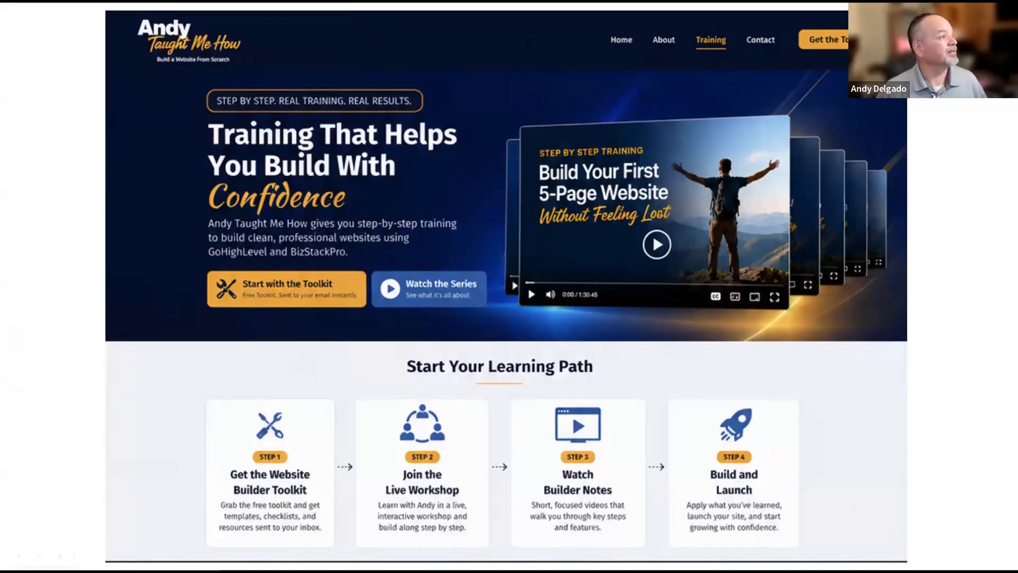
{"action": "key", "text": "Escape"}
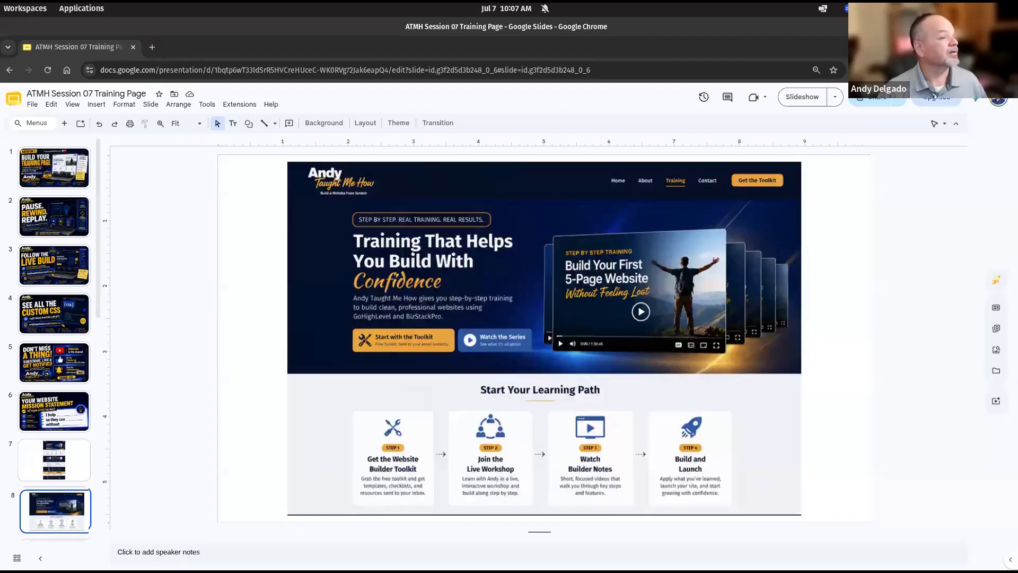
{"action": "left_click_drag", "start_coordinate": [1, 114], "coordinate": [336, 104]}
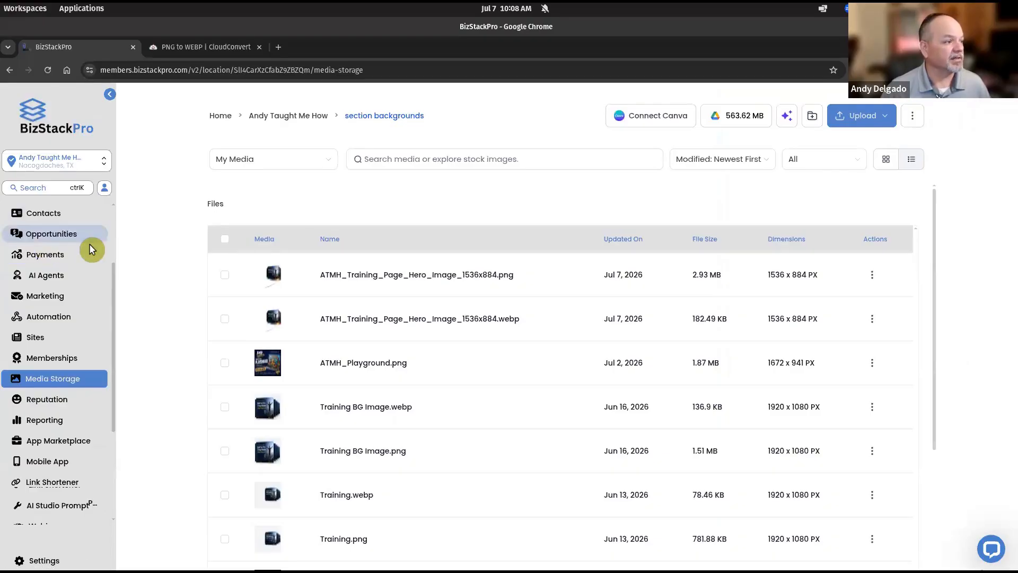
{"action": "scroll", "coordinate": [47, 259], "scroll_direction": "up", "scroll_amount": 3}
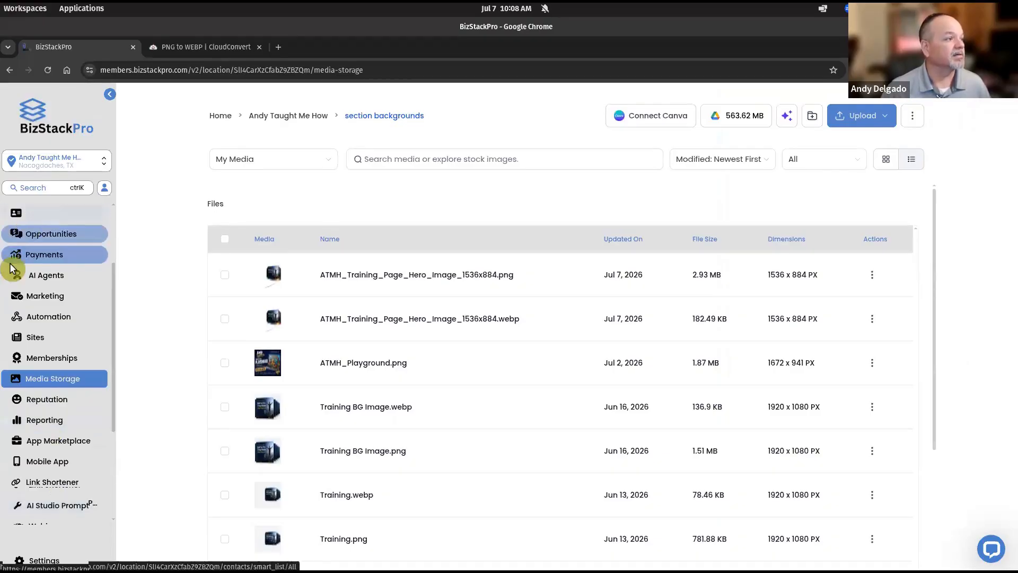
{"action": "left_click", "coordinate": [51, 256]}
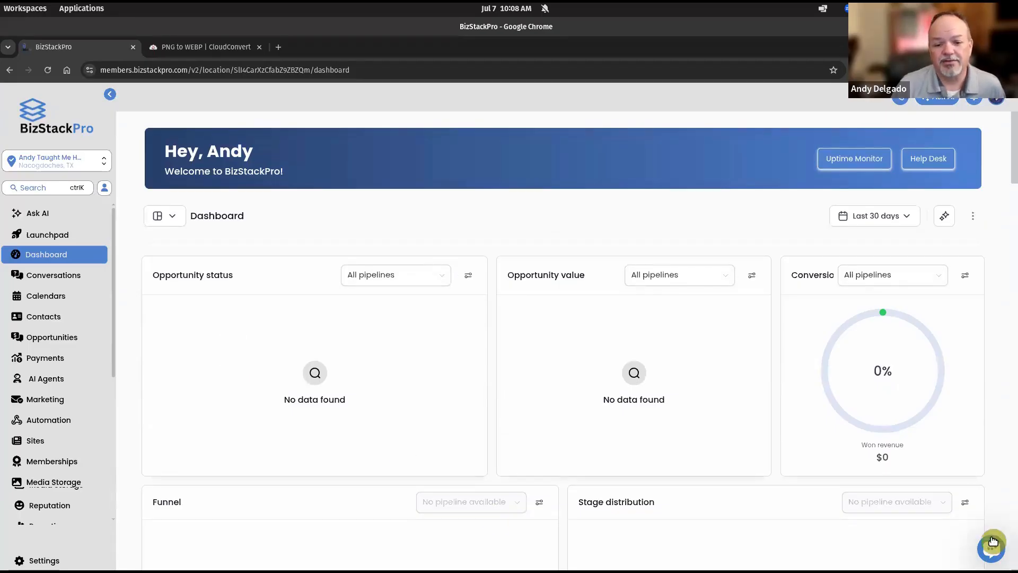
Step: Look through the BizStackPro Knowledgebase help widget and its live support chat, leaving the chat without a question
{"action": "left_click_drag", "start_coordinate": [993, 541], "coordinate": [994, 491]}
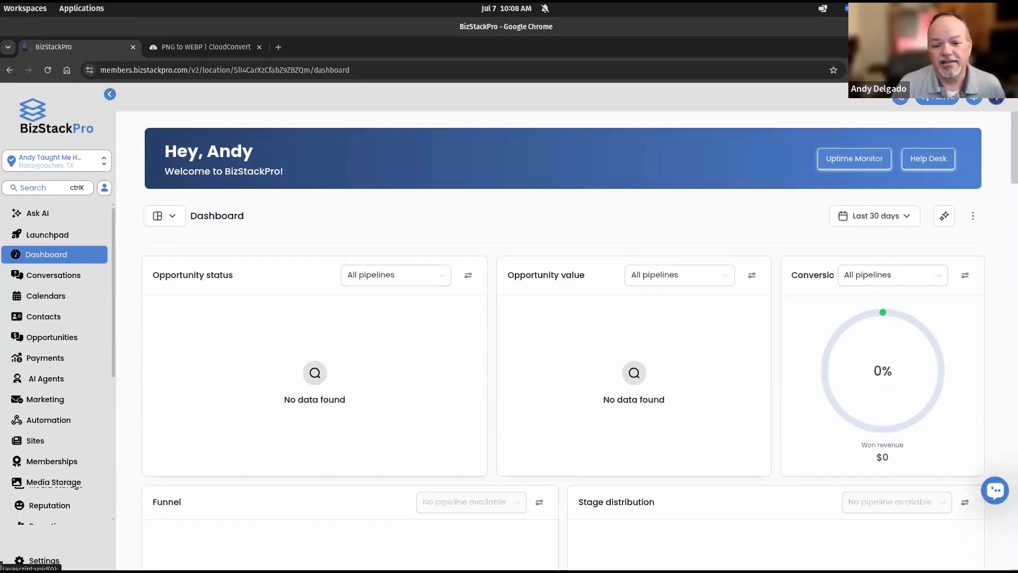
{"action": "left_click", "coordinate": [995, 491]}
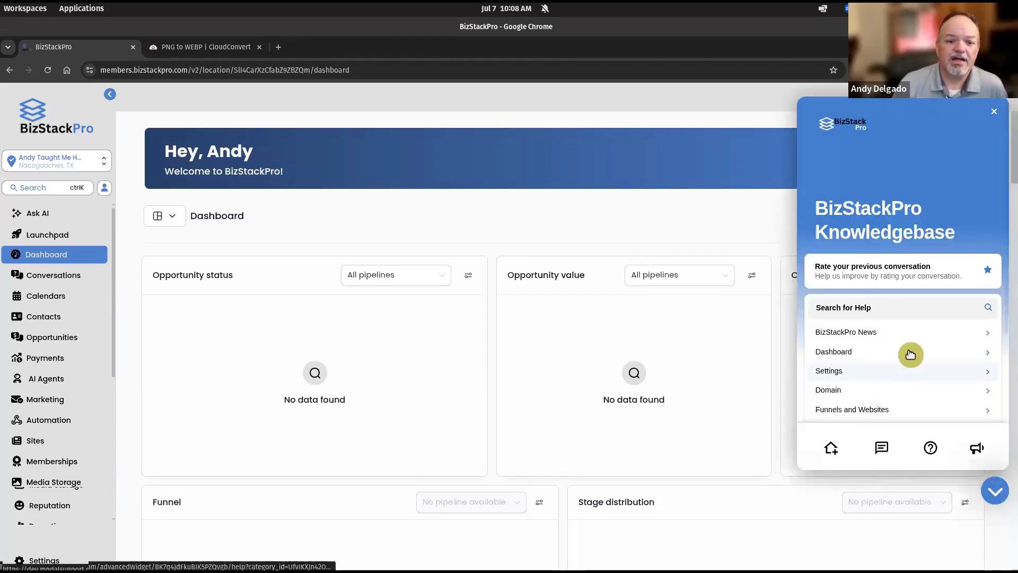
{"action": "scroll", "coordinate": [909, 352], "scroll_direction": "down", "scroll_amount": 3}
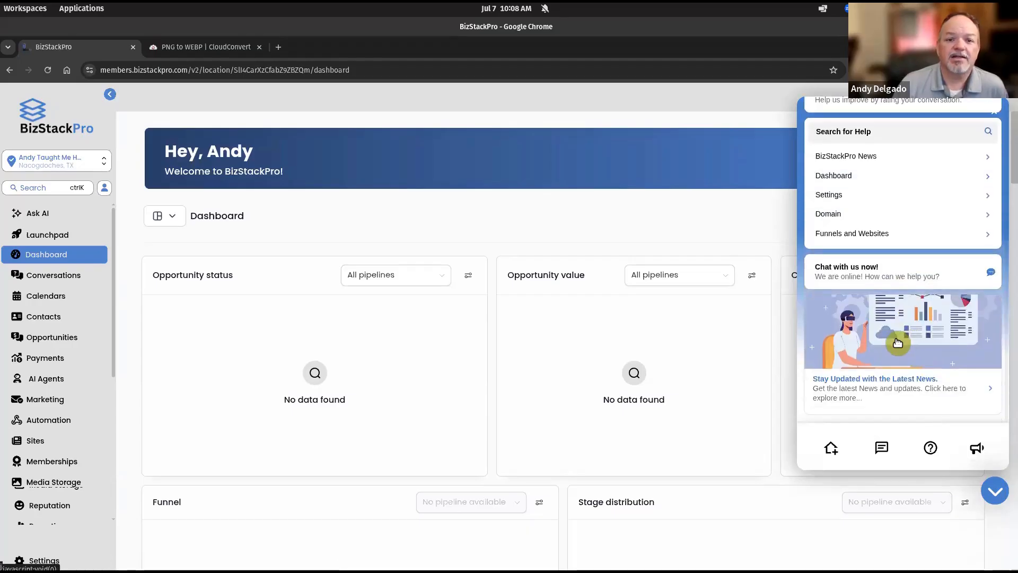
{"action": "left_click", "coordinate": [854, 274]}
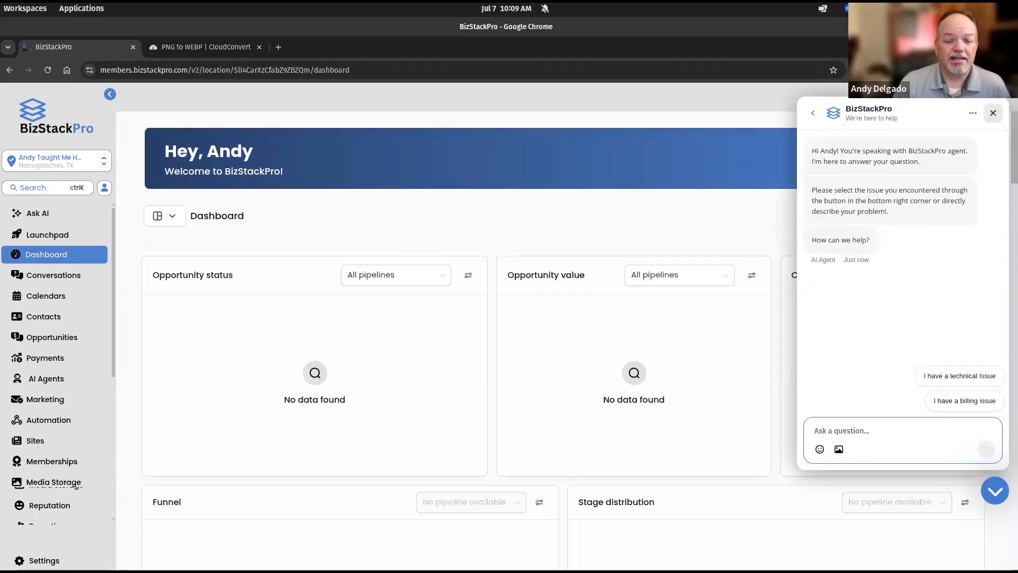
{"action": "left_click", "coordinate": [993, 113]}
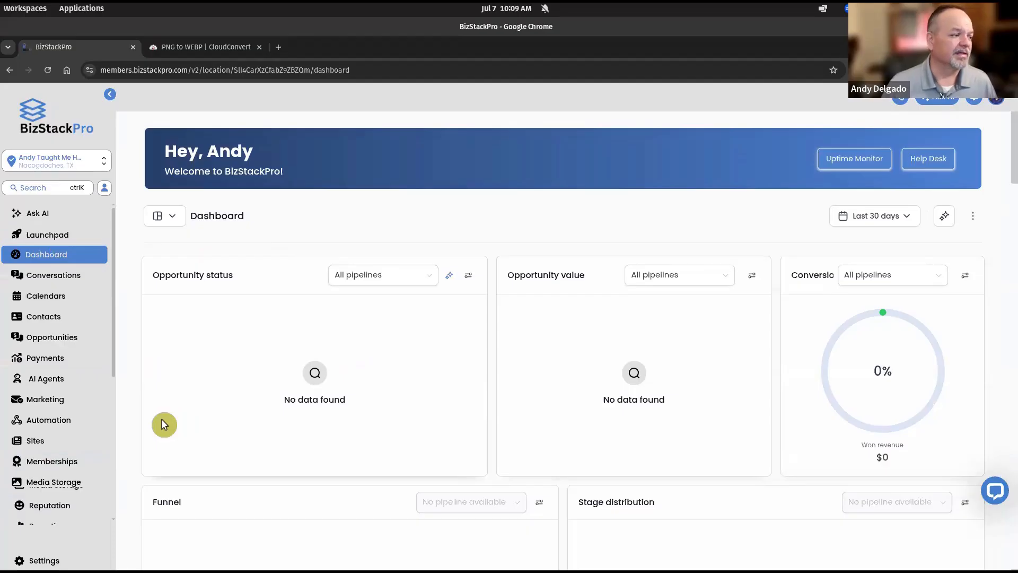
Step: Open the ATMH Playground website from the account's websites and preview its published Playground Home page
{"action": "left_click", "coordinate": [38, 441]}
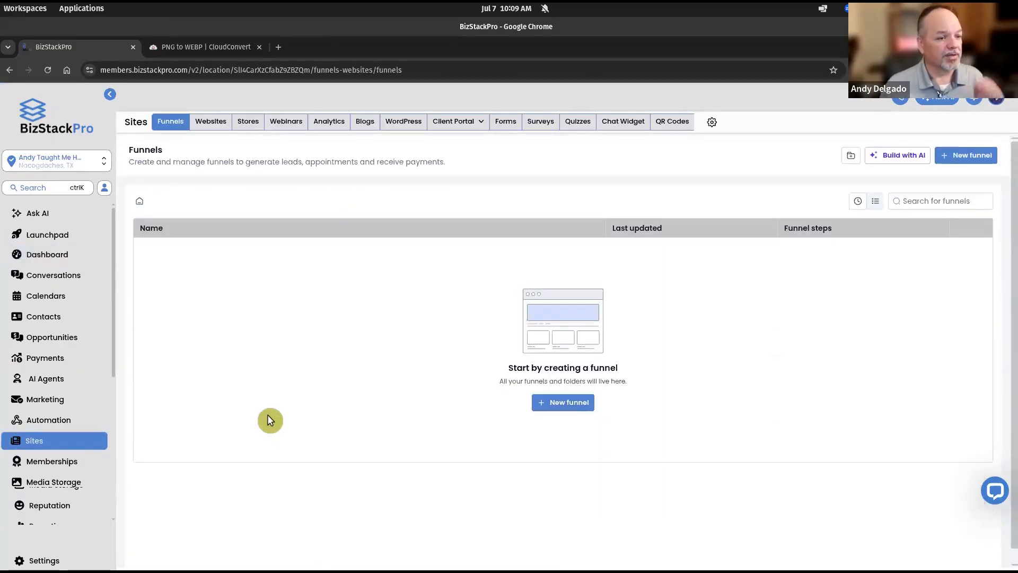
{"action": "left_click", "coordinate": [222, 122]}
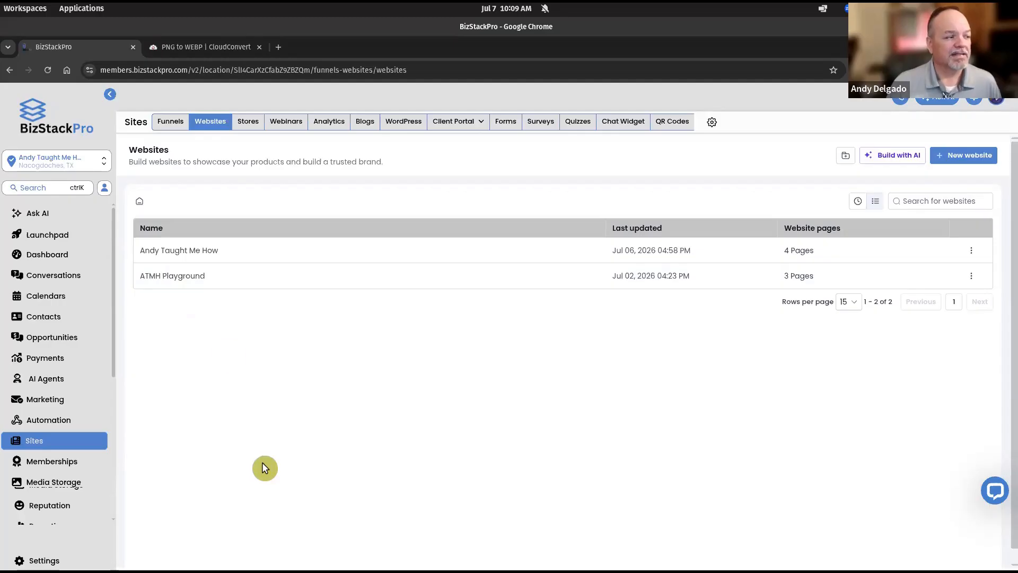
{"action": "left_click", "coordinate": [177, 279]}
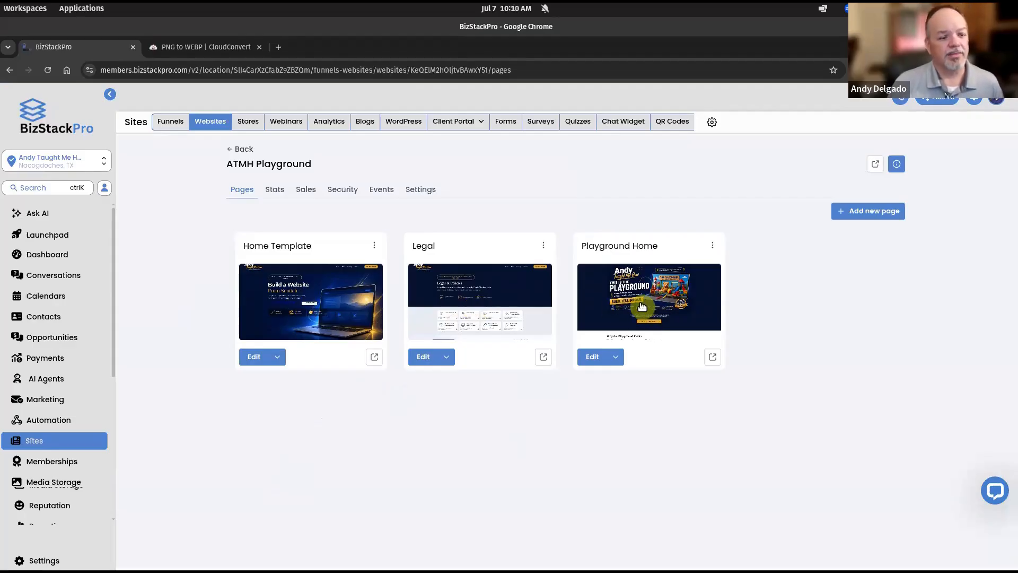
{"action": "left_click", "coordinate": [712, 357]}
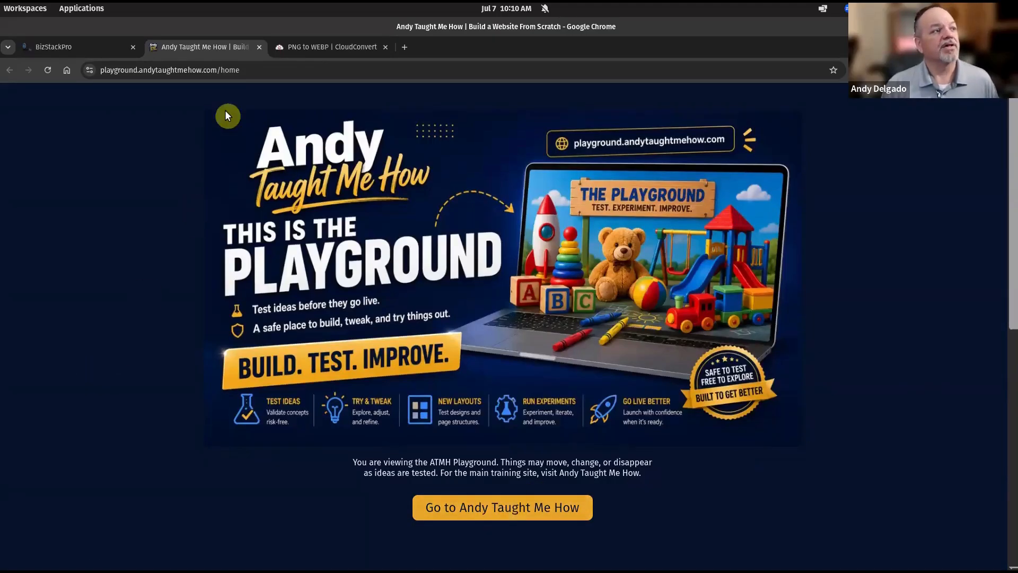
{"action": "left_click", "coordinate": [256, 47]}
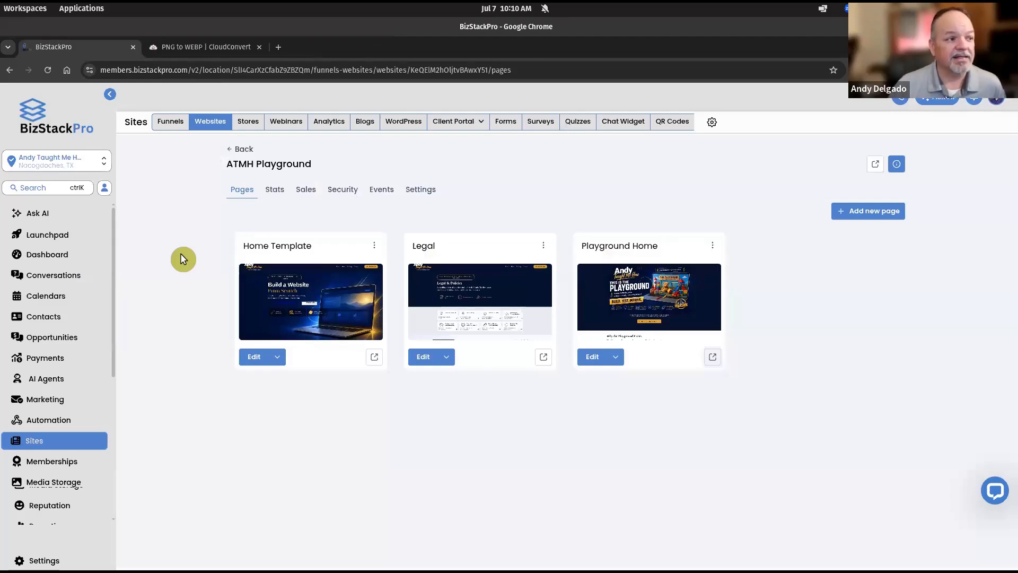
Step: Examine the Home Template page of ATMH Playground in the page builder without editing it, and leave the builder
{"action": "left_click", "coordinate": [246, 357]}
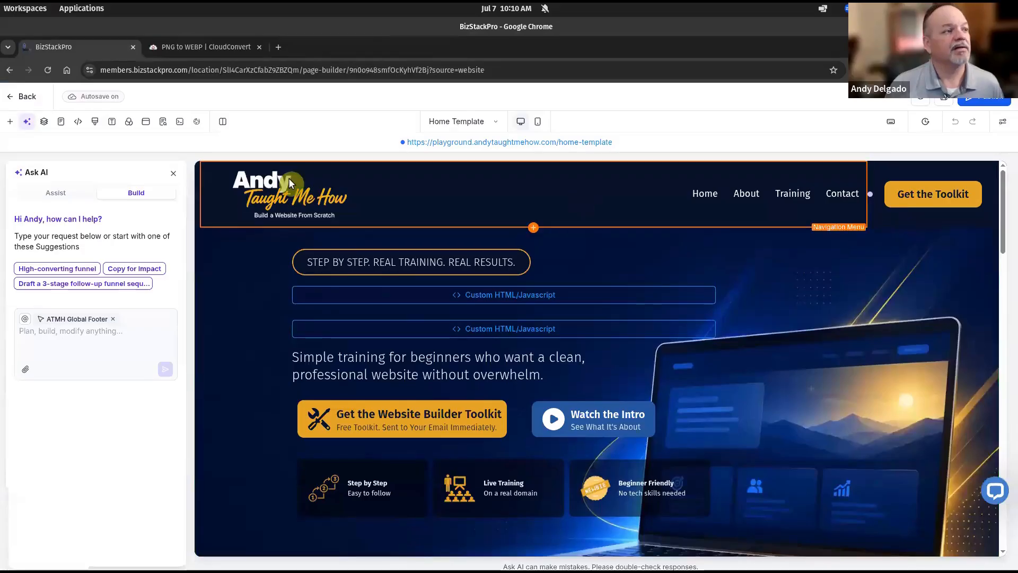
{"action": "left_click", "coordinate": [197, 200]}
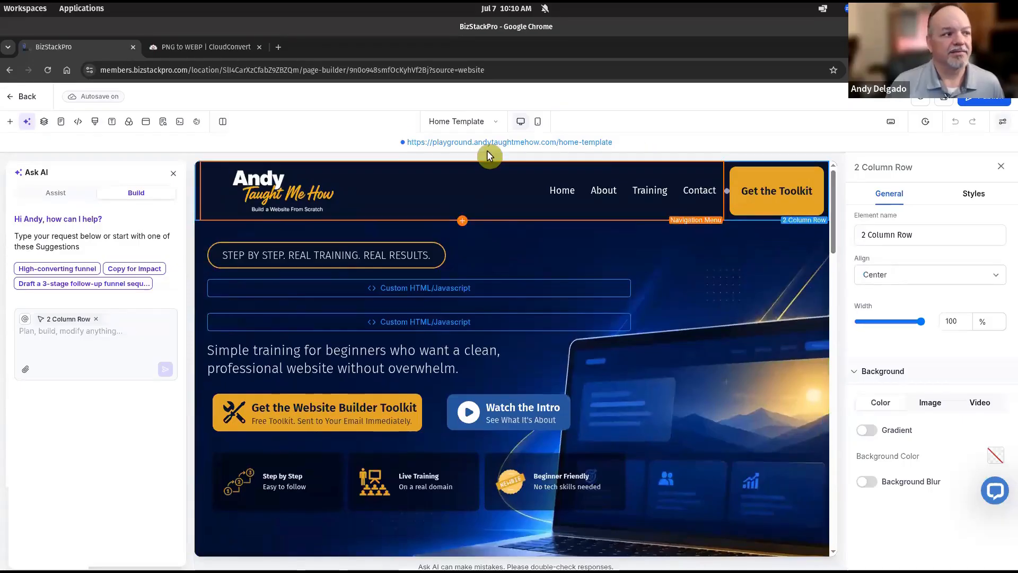
{"action": "scroll", "coordinate": [449, 190], "scroll_direction": "down", "scroll_amount": 1}
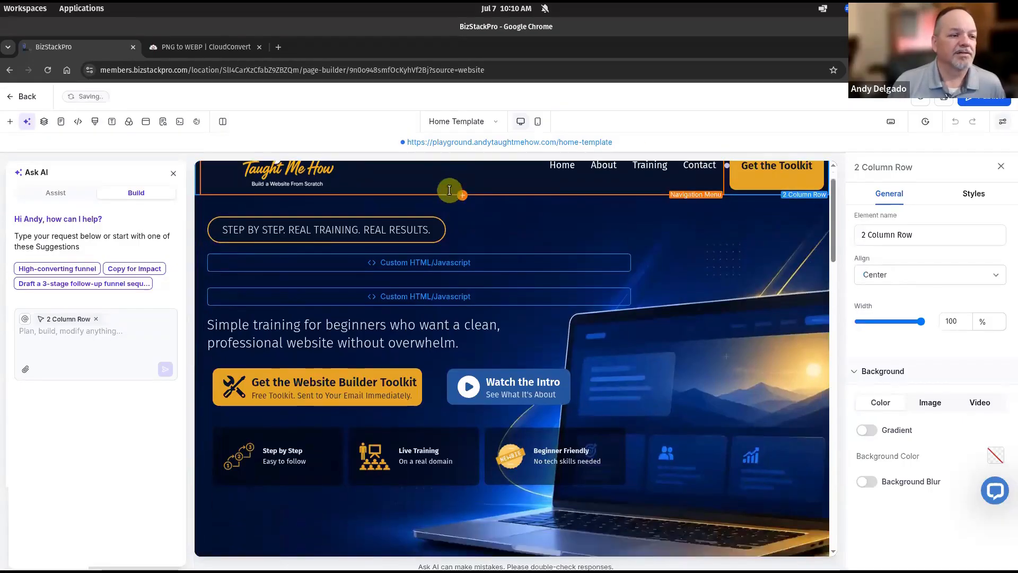
{"action": "scroll", "coordinate": [448, 192], "scroll_direction": "down", "scroll_amount": 20}
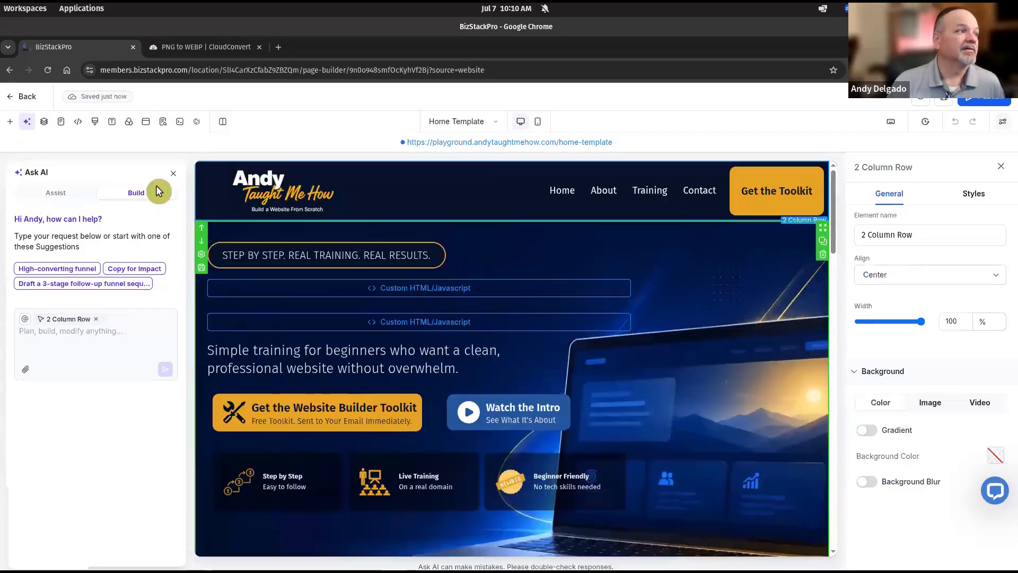
{"action": "left_click", "coordinate": [22, 97]}
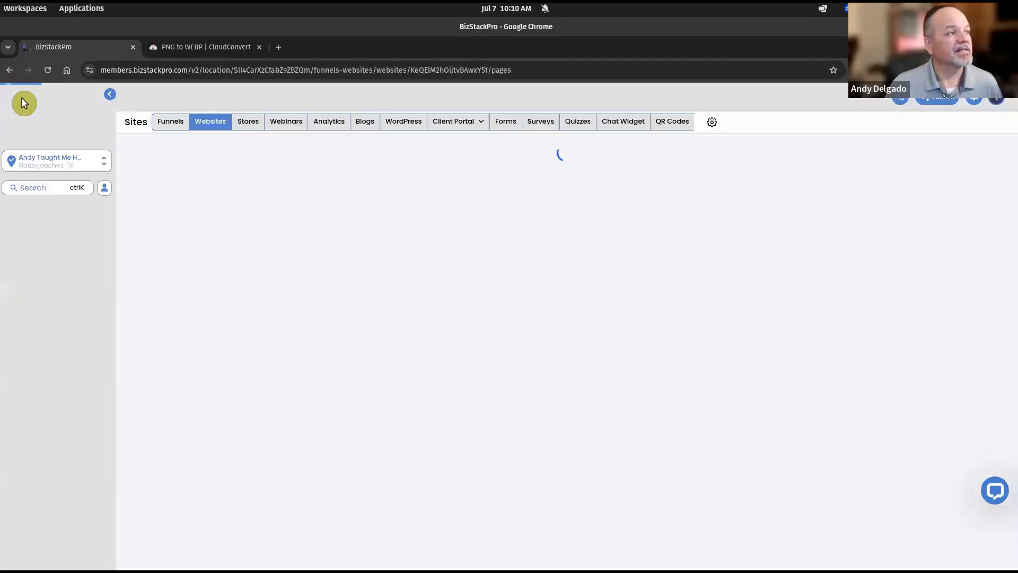
Step: Clone the Home page within the Andy Taught Me How website, refresh its page list, and close the CloudConvert page
{"action": "left_click", "coordinate": [212, 125]}
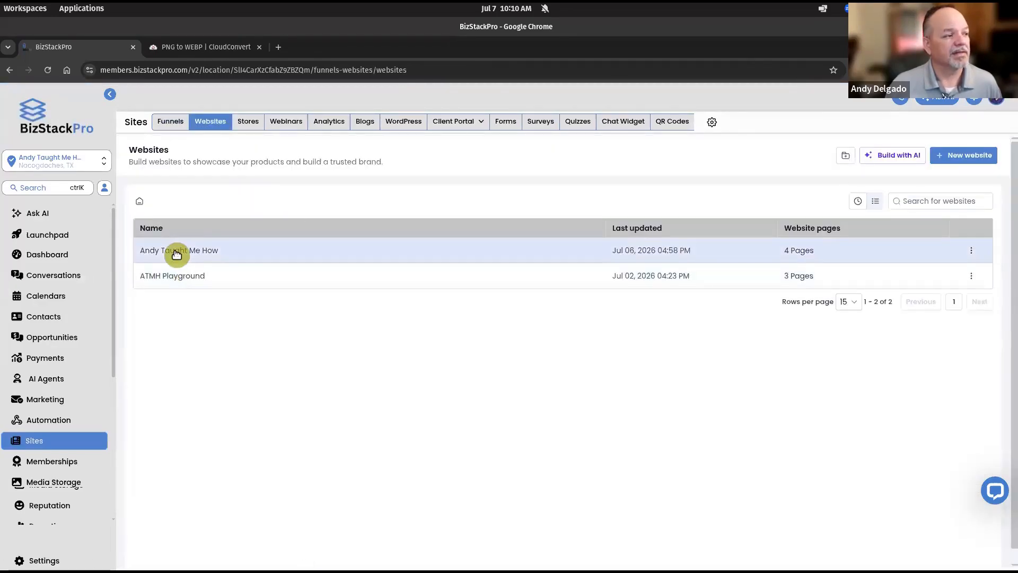
{"action": "left_click", "coordinate": [176, 253]}
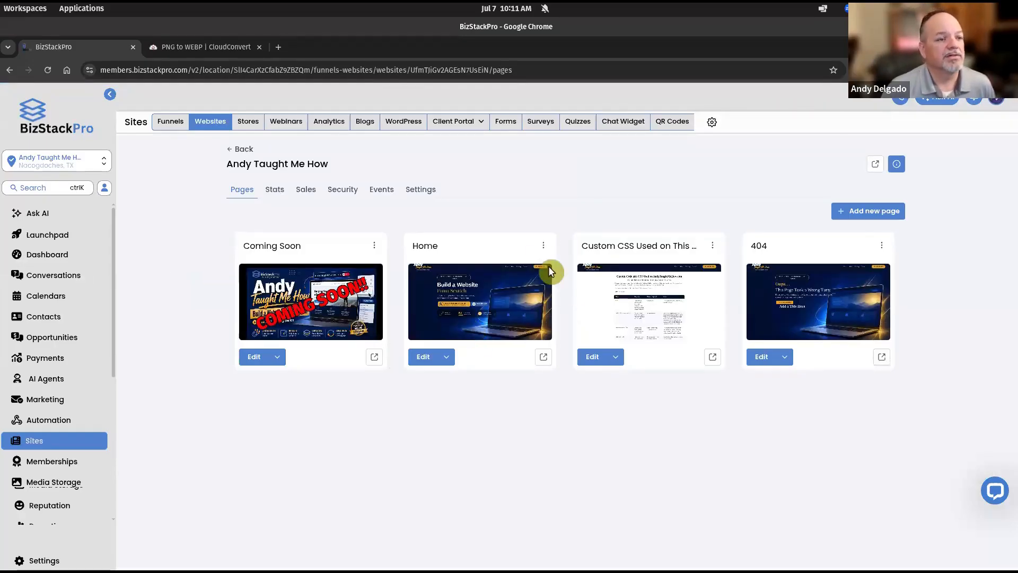
{"action": "left_click", "coordinate": [543, 247]}
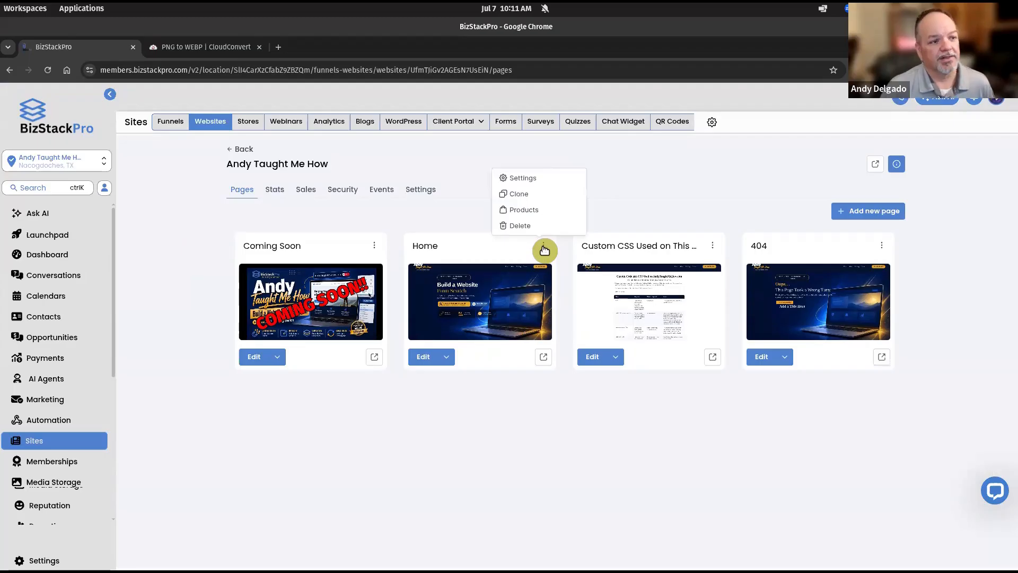
{"action": "left_click", "coordinate": [530, 195]}
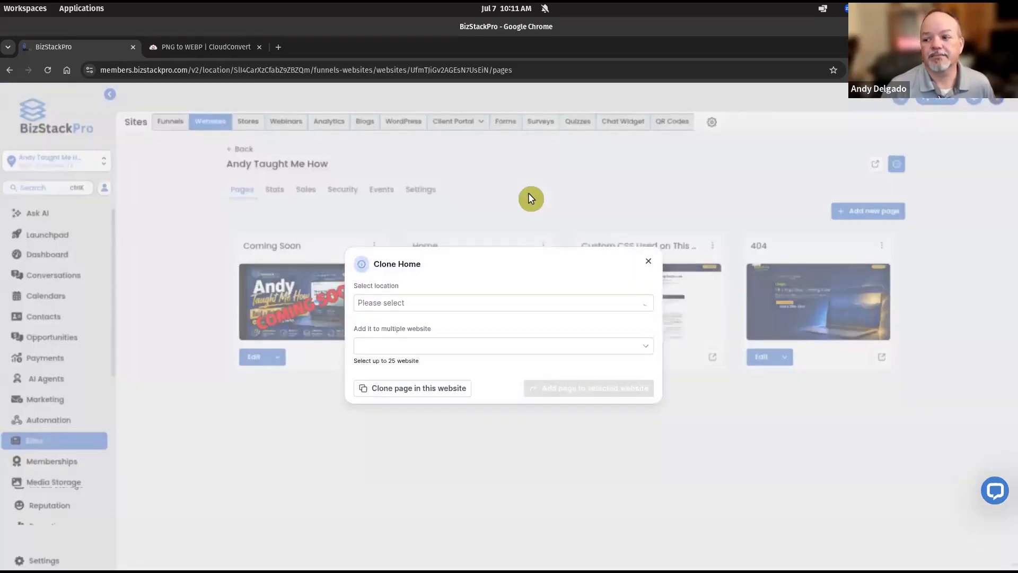
{"action": "left_click", "coordinate": [426, 388]}
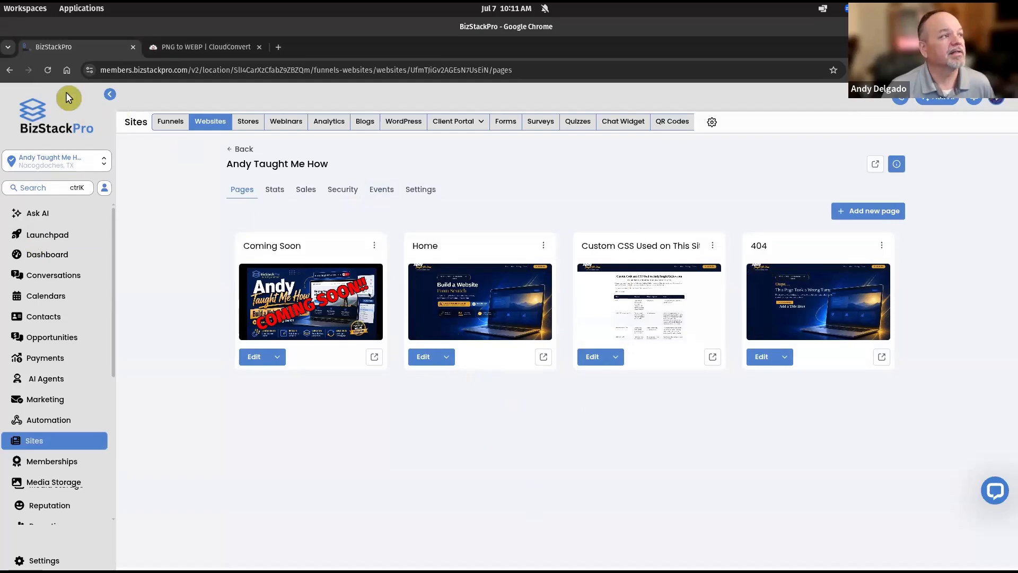
{"action": "left_click", "coordinate": [47, 71]}
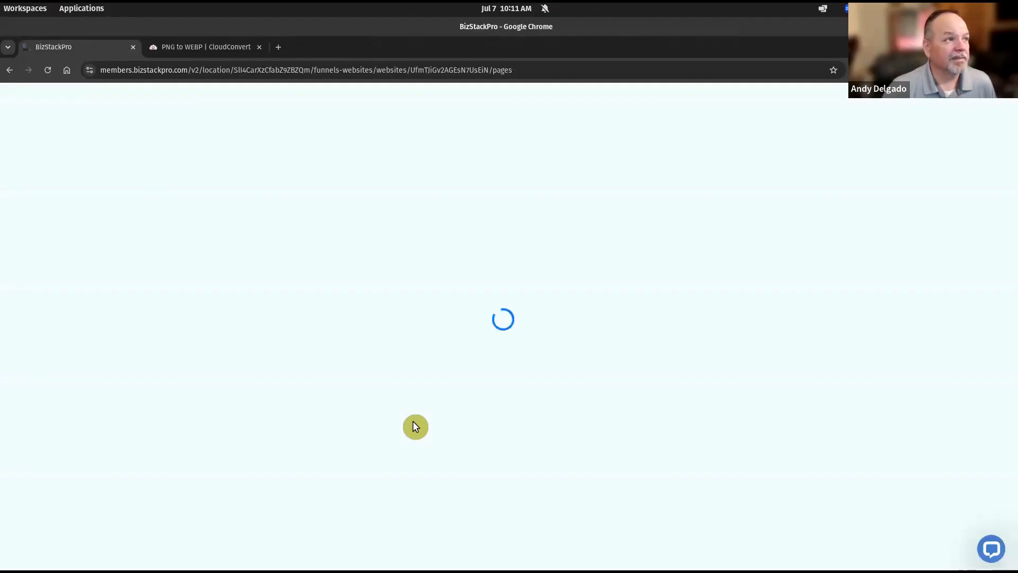
{"action": "left_click", "coordinate": [259, 47]}
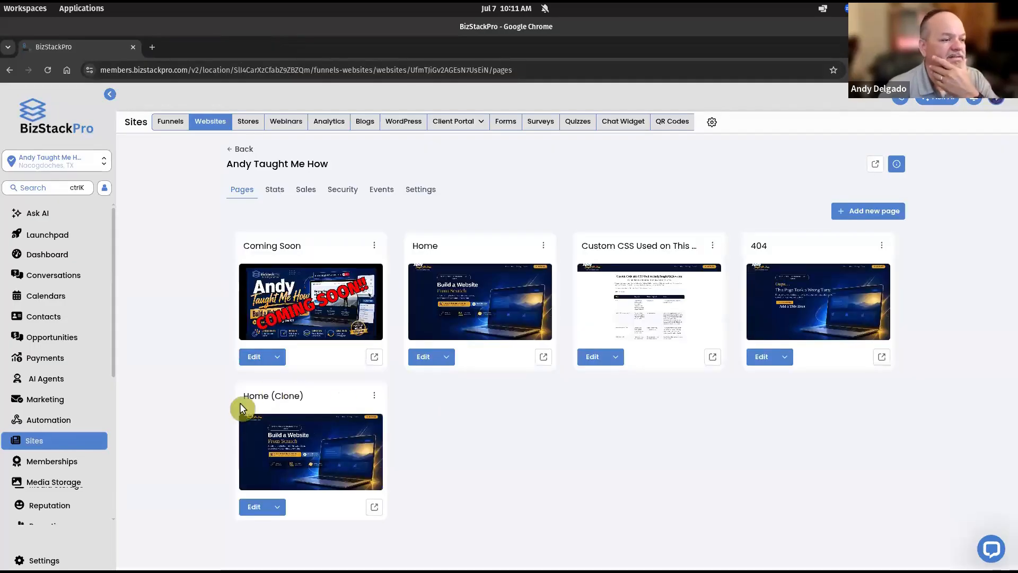
Step: Rename the cloned Home page as Training and set its path to /training
{"action": "left_click", "coordinate": [376, 397]}
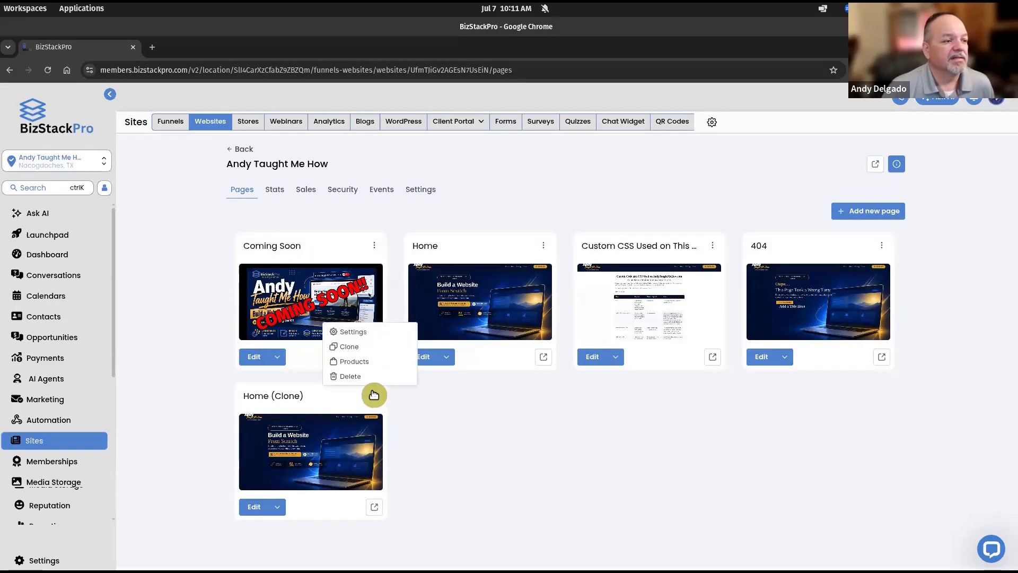
{"action": "left_click", "coordinate": [354, 333]}
{"action": "left_click_drag", "start_coordinate": [449, 306], "coordinate": [386, 298]}
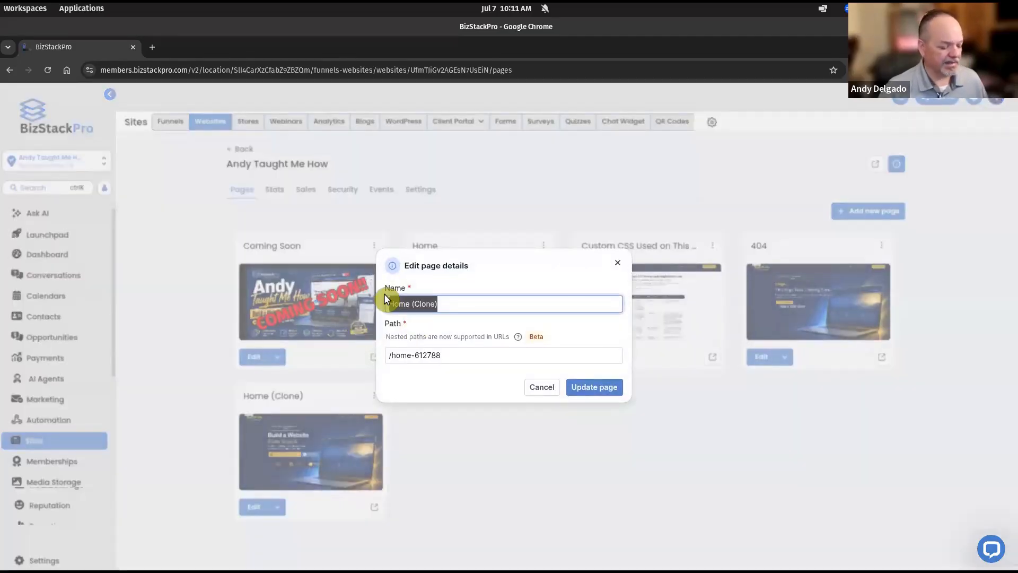
{"action": "type", "text": "Training"}
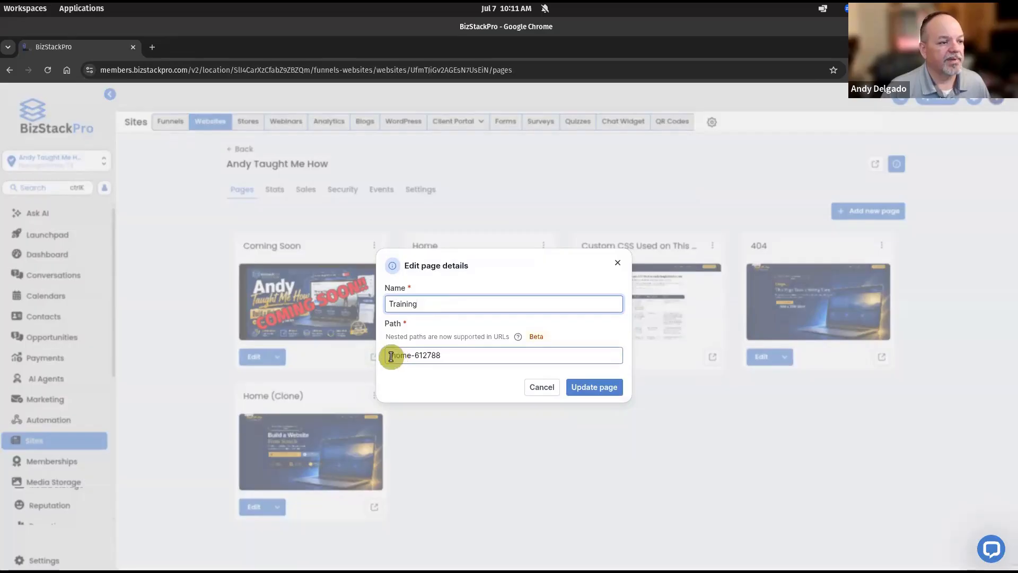
{"action": "left_click_drag", "start_coordinate": [390, 355], "coordinate": [462, 356]}
{"action": "type", "text": "training"}
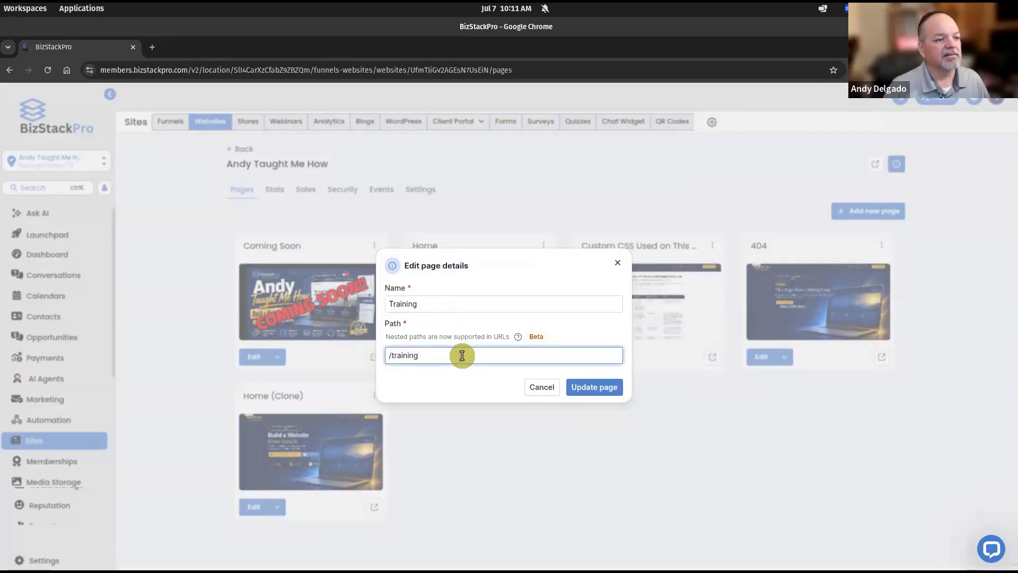
{"action": "left_click", "coordinate": [595, 386]}
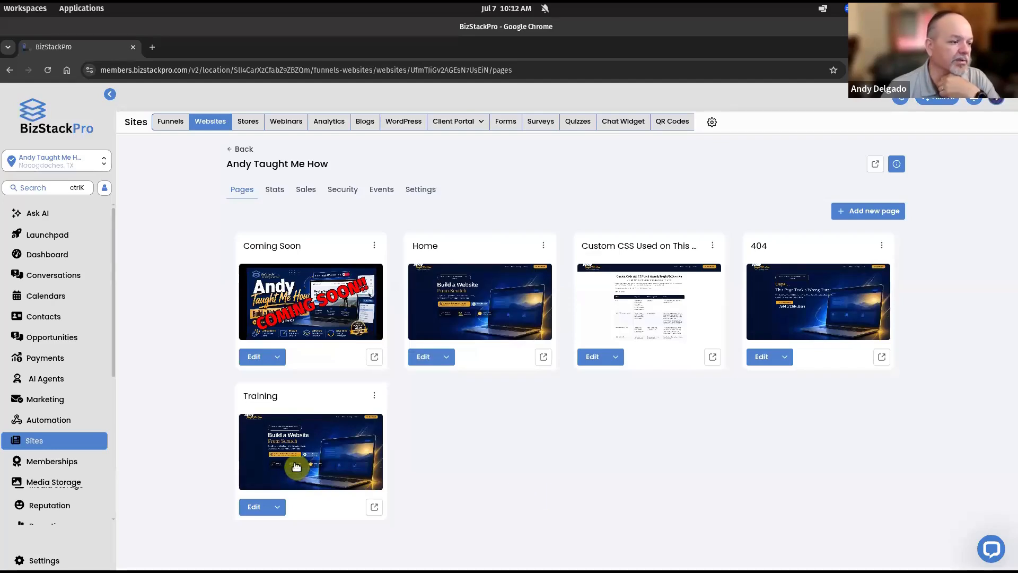
Step: Open the Training page for editing in the page builder
{"action": "left_click", "coordinate": [259, 508]}
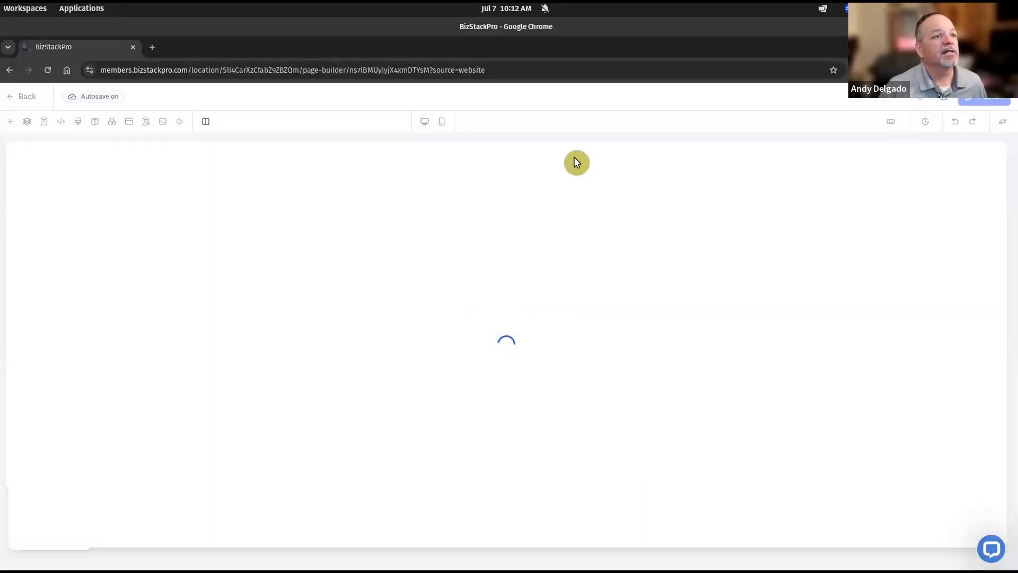
{"action": "key", "text": "super"}
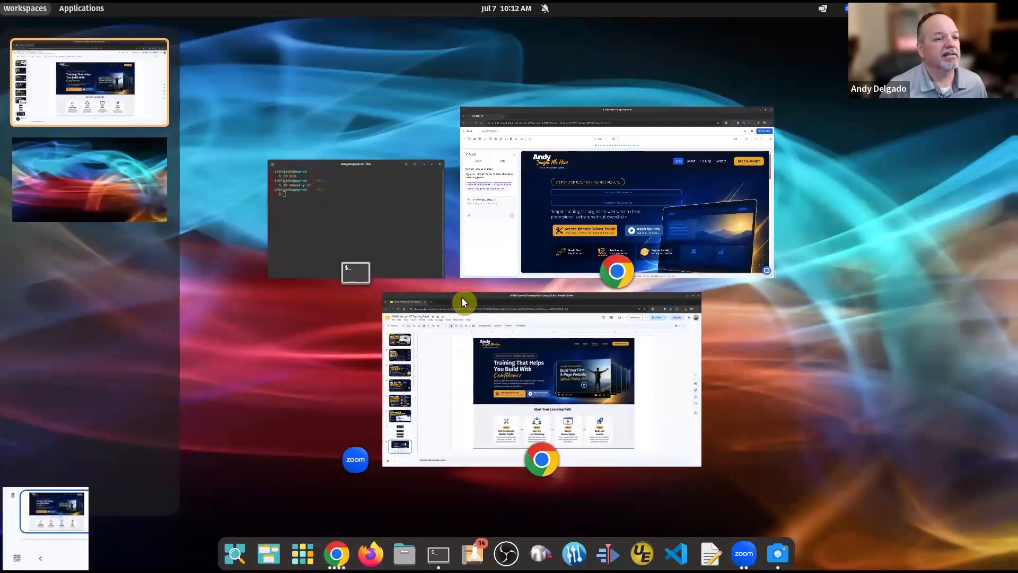
{"action": "left_click", "coordinate": [457, 299]}
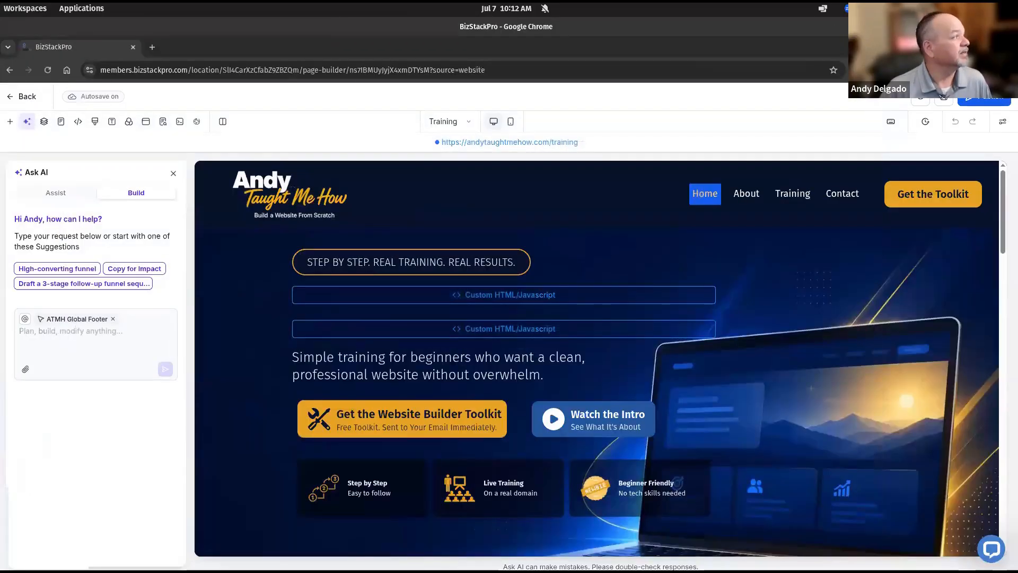
Step: Inspect the code of the upper custom code element in the Training page's hero section, and close it without changes
{"action": "left_click", "coordinate": [486, 296]}
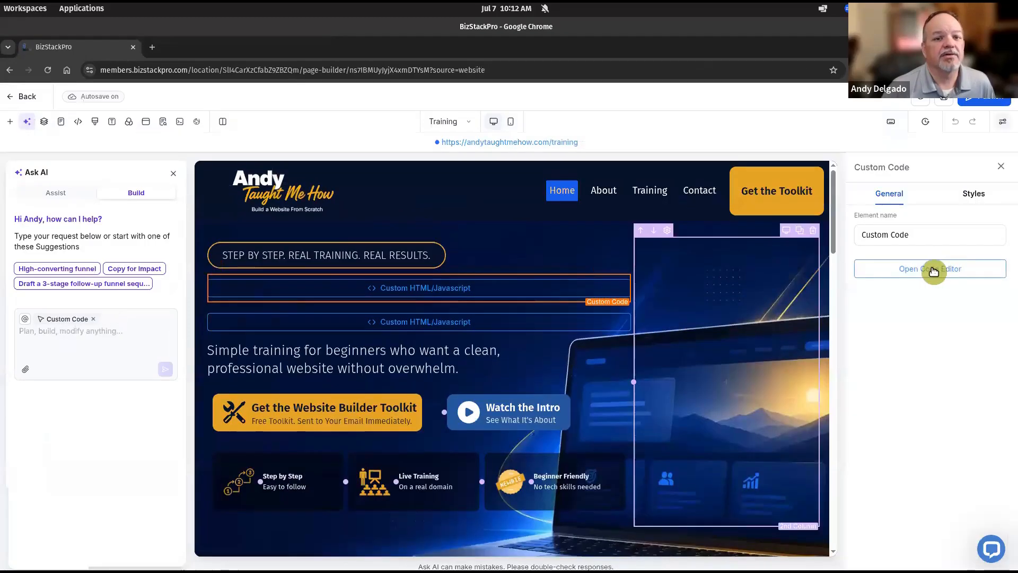
{"action": "left_click", "coordinate": [930, 269]}
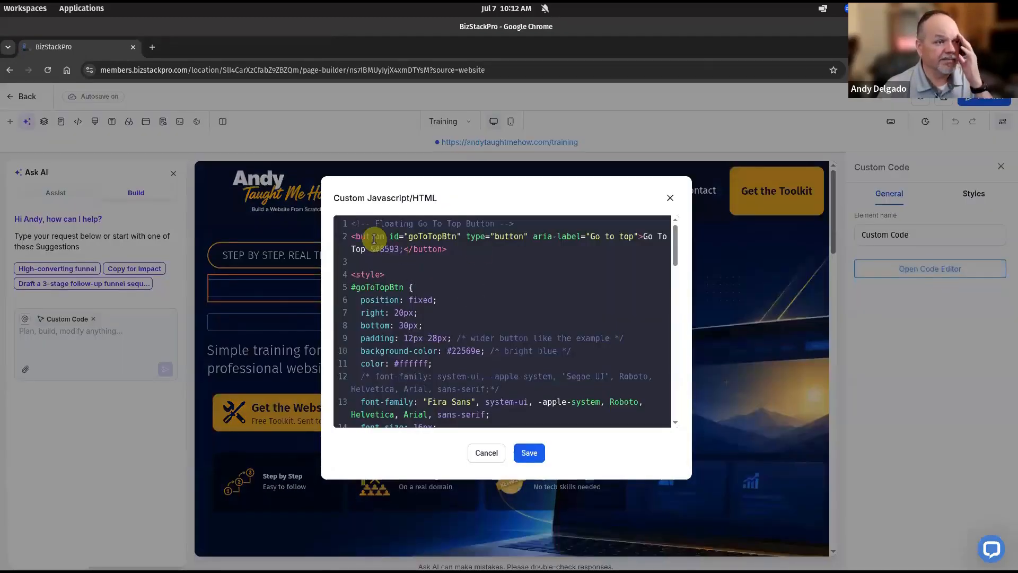
{"action": "left_click", "coordinate": [490, 457]}
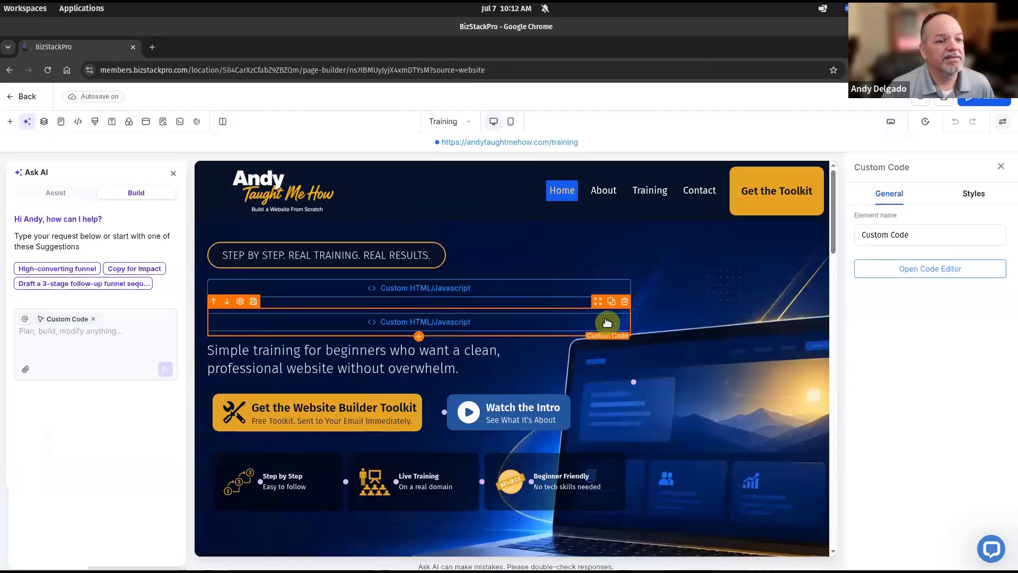
Step: Delete the lower custom code element in the hero section and add a Headline element in its place
{"action": "left_click", "coordinate": [625, 301]}
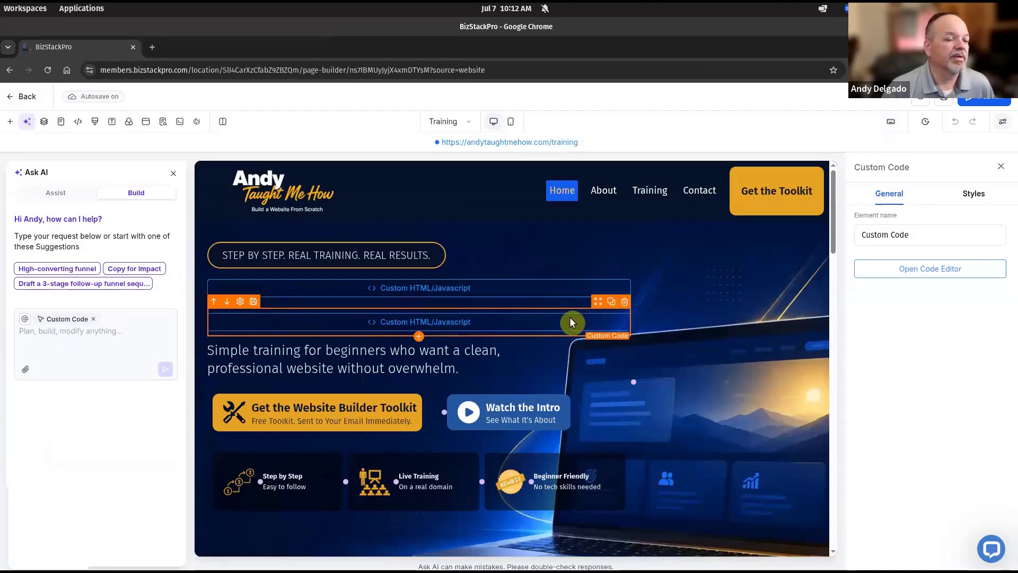
{"action": "left_click", "coordinate": [419, 306]}
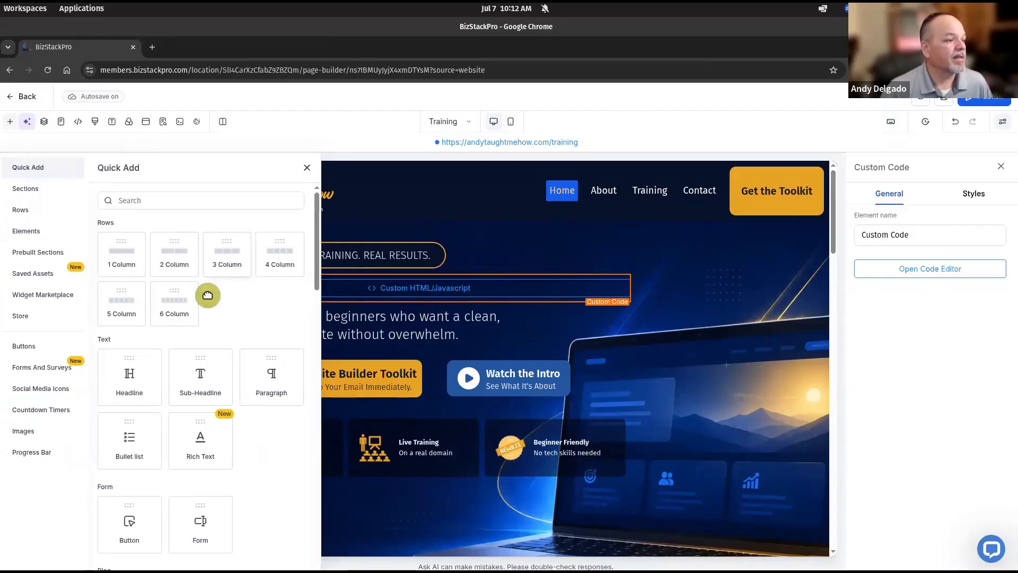
{"action": "left_click", "coordinate": [123, 378]}
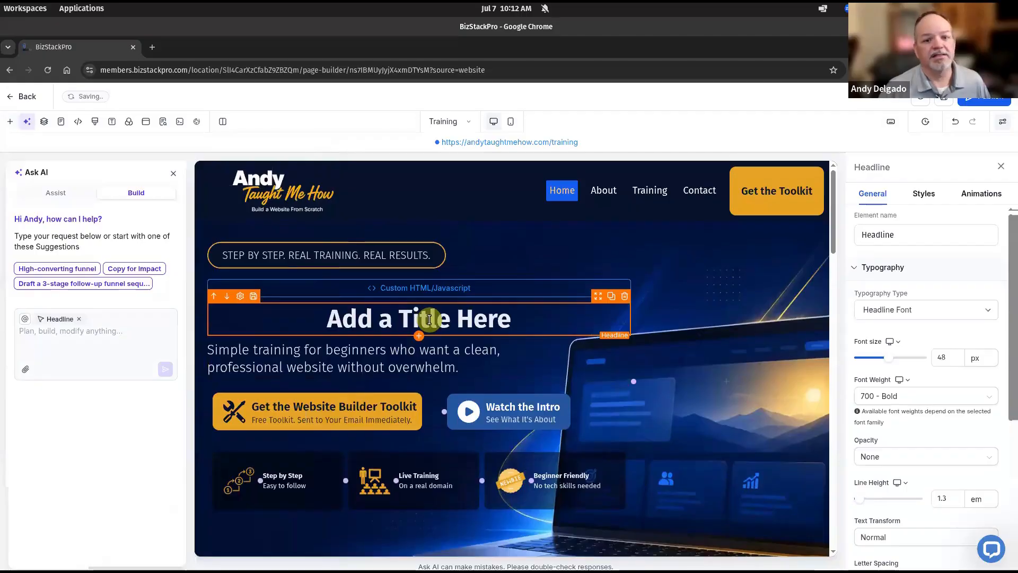
Step: Align the text of the new hero headline to the left
{"action": "left_click", "coordinate": [924, 194]}
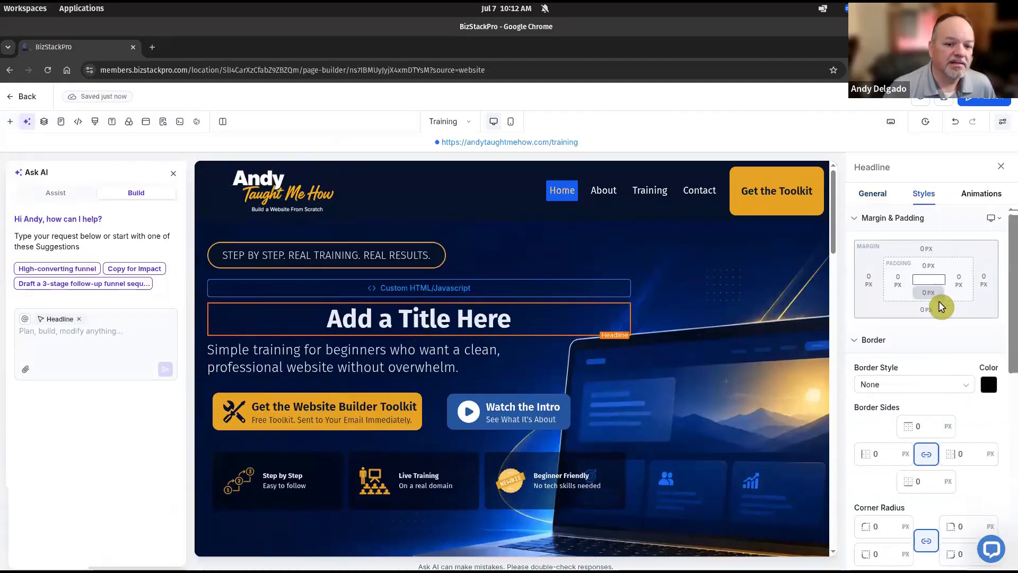
{"action": "scroll", "coordinate": [939, 301], "scroll_direction": "down", "scroll_amount": 5}
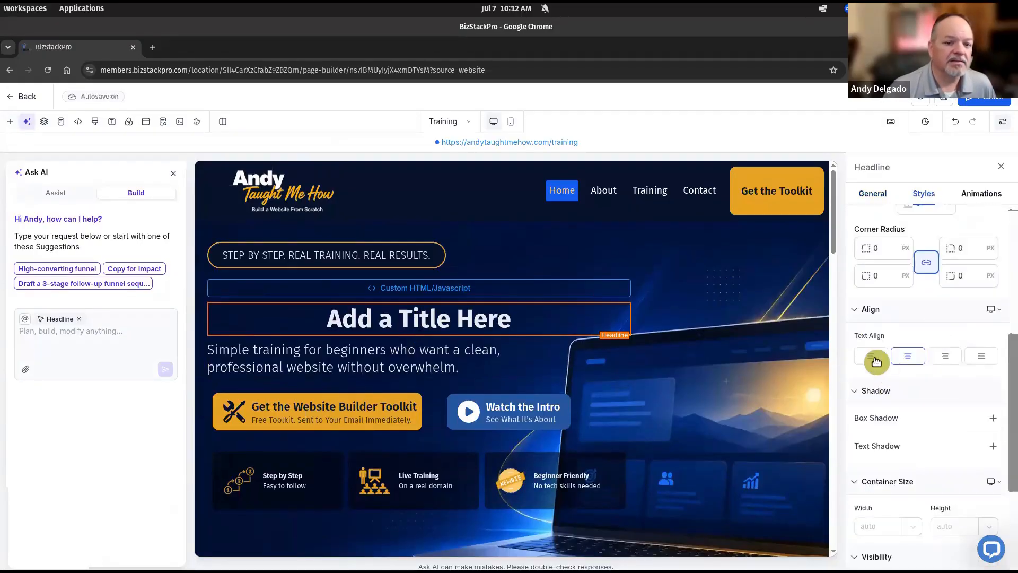
{"action": "left_click", "coordinate": [875, 358]}
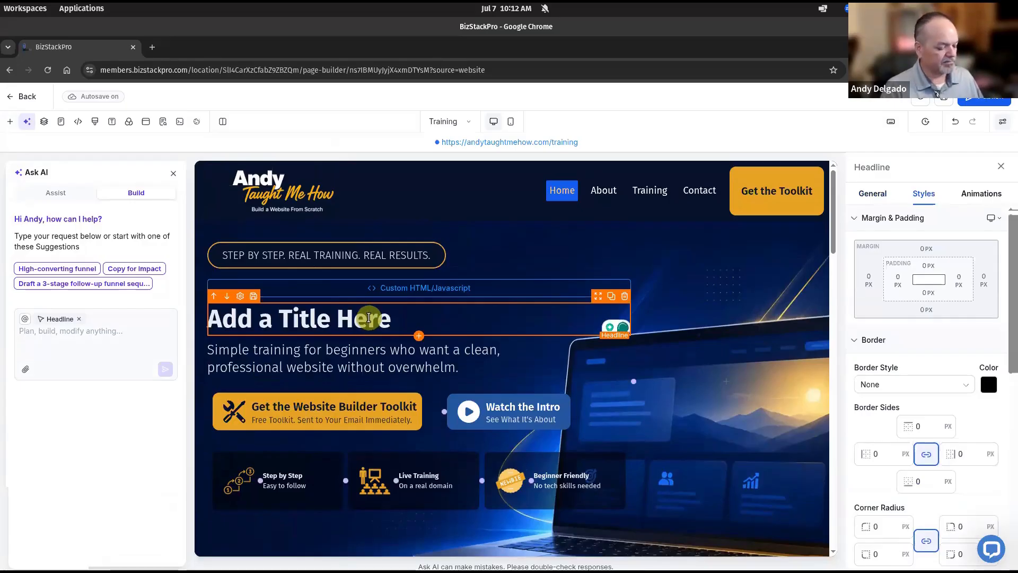
Step: Replace the headline's placeholder text with "Training That Helps", "You Build With" and "Confidence" on three separate lines
{"action": "triple_click", "coordinate": [368, 318]}
{"action": "type", "text": "Training"}
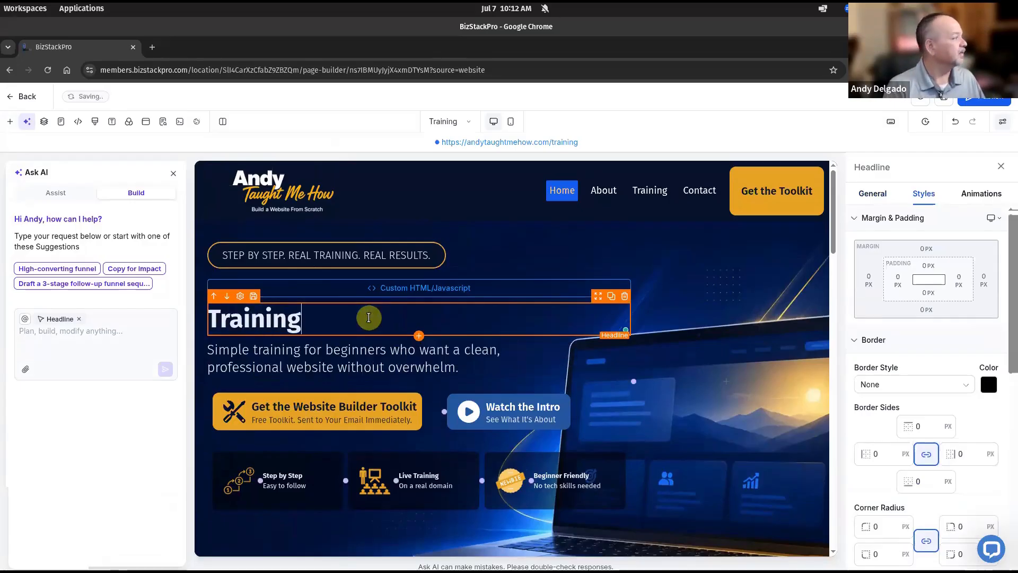
{"action": "type", "text": " That"}
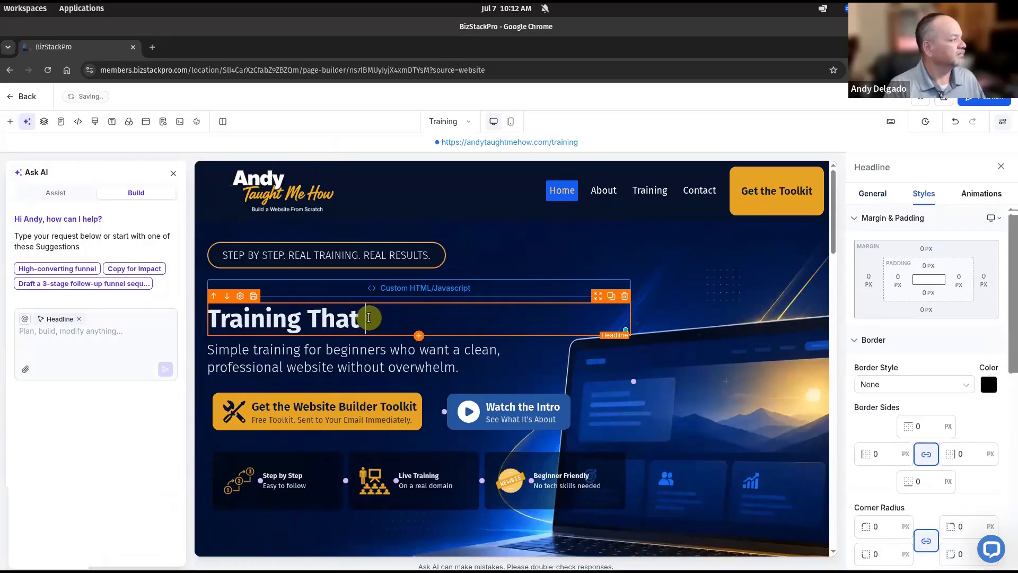
{"action": "type", "text": " Helps"}
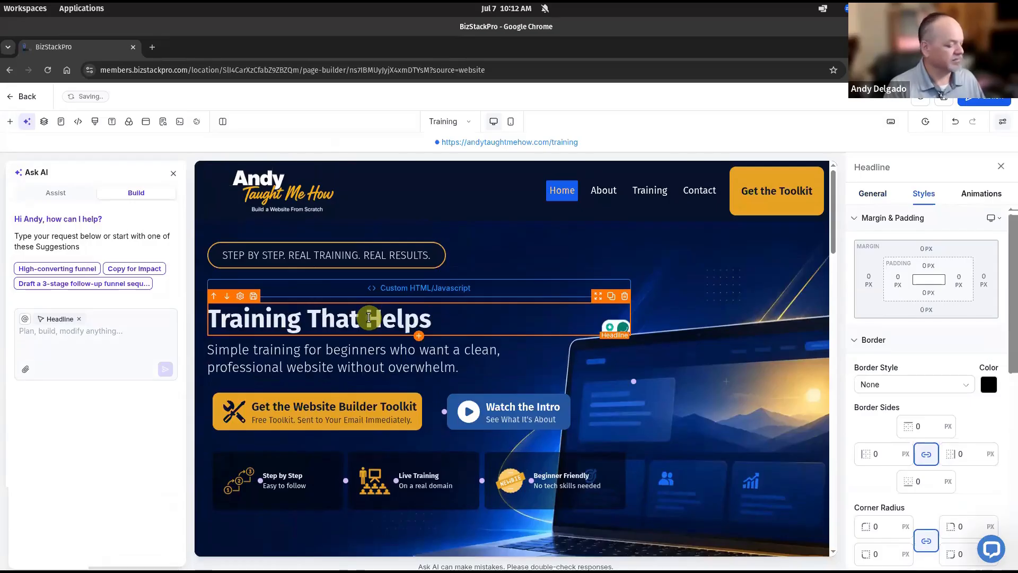
{"action": "key", "text": "Return"}
{"action": "type", "text": "You"}
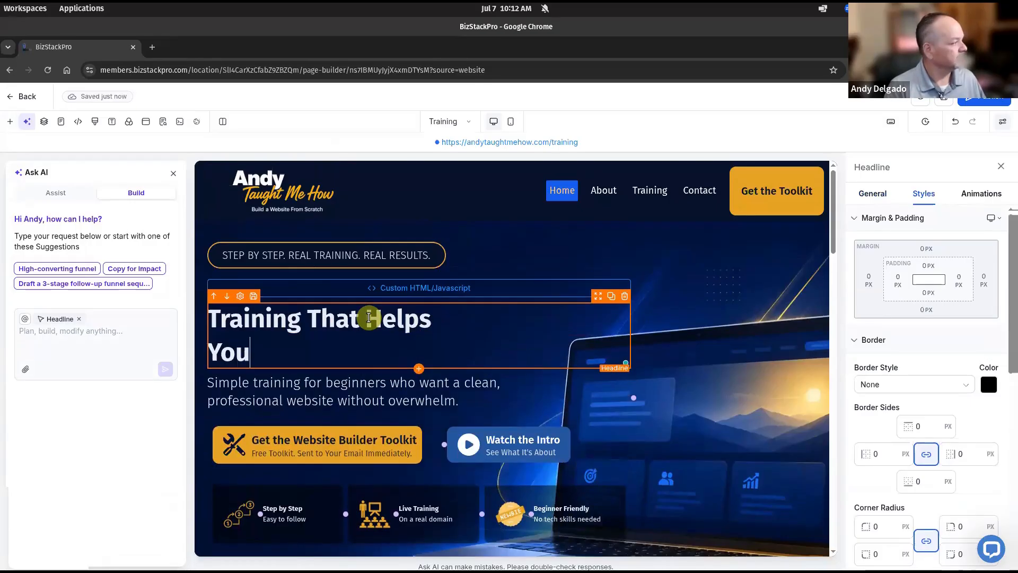
{"action": "type", "text": " Build"}
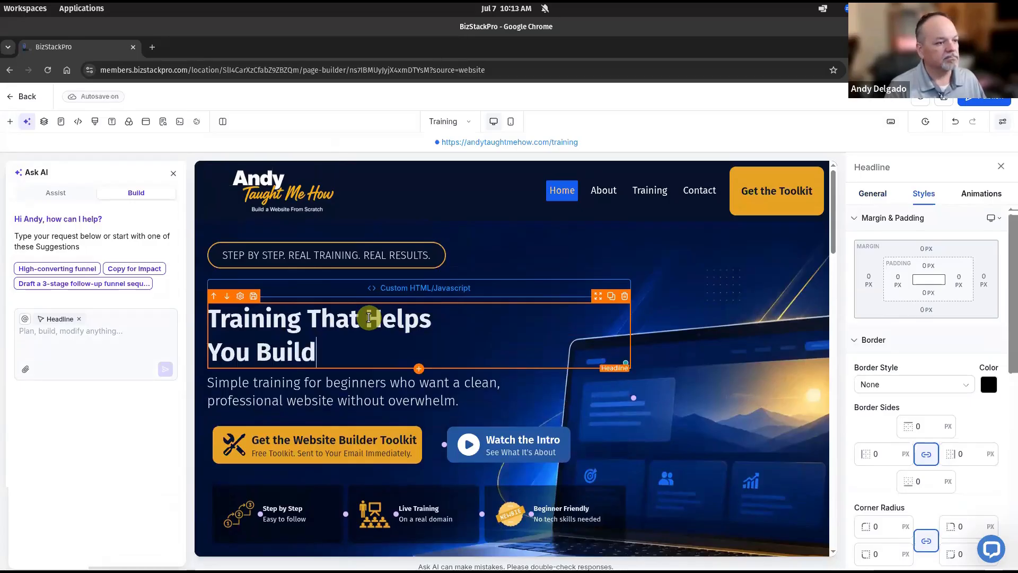
{"action": "type", "text": " With"}
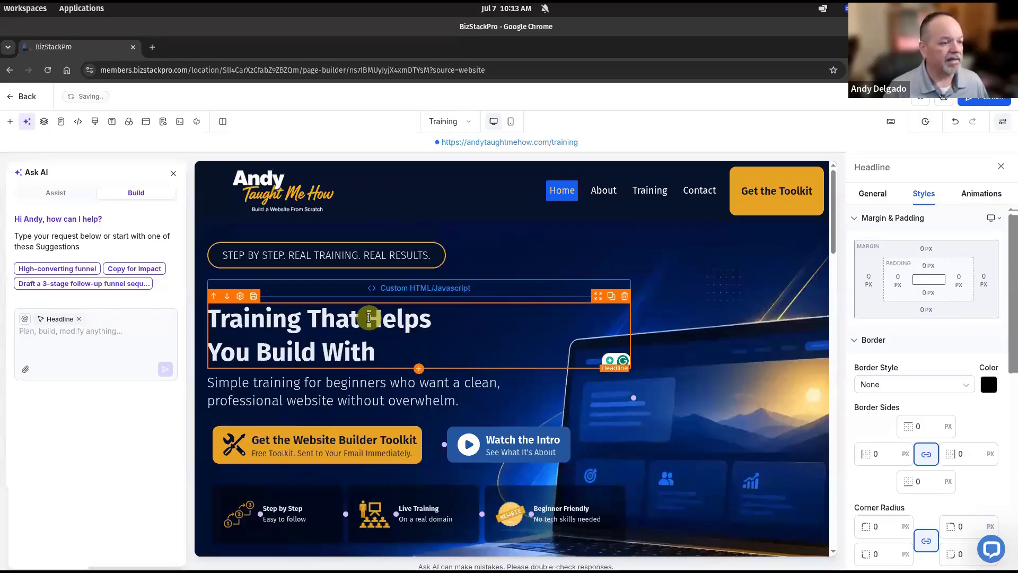
{"action": "key", "text": "Return"}
{"action": "type", "text": "Co"}
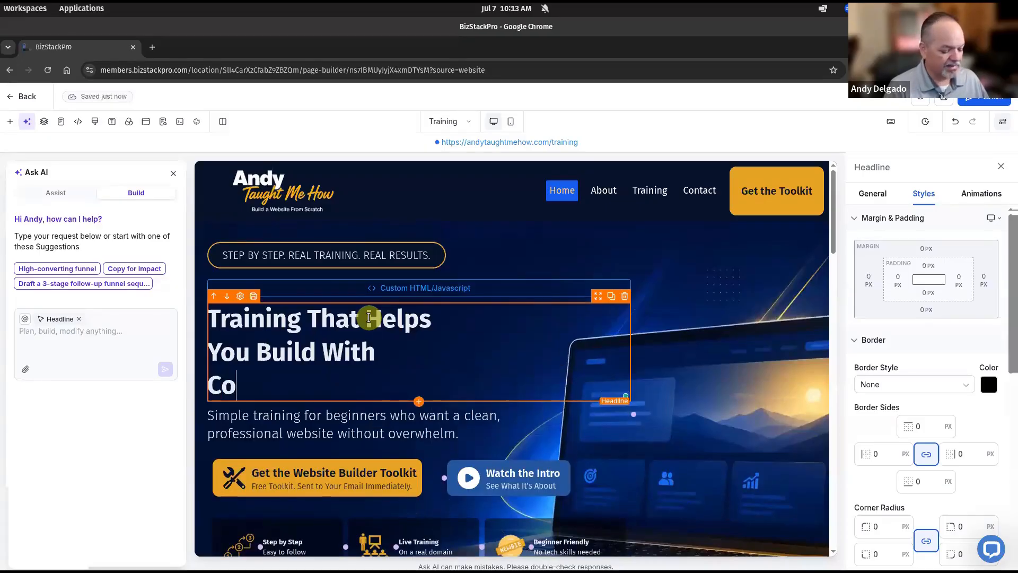
{"action": "type", "text": "nfidence"}
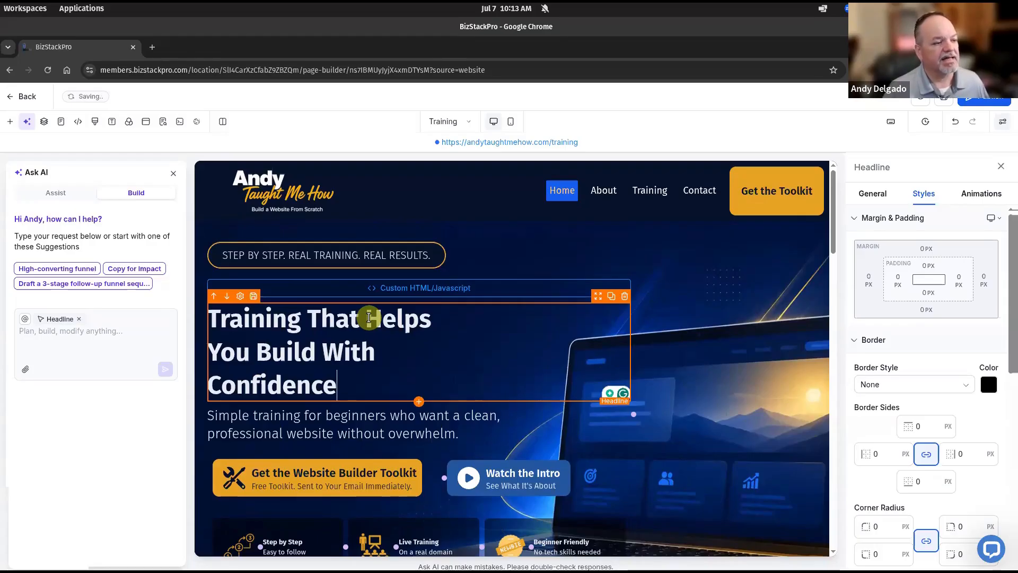
Step: Select the word "Confidence" in the headline and search its font choices for "k"
{"action": "key", "text": "ctrl+shift+Left"}
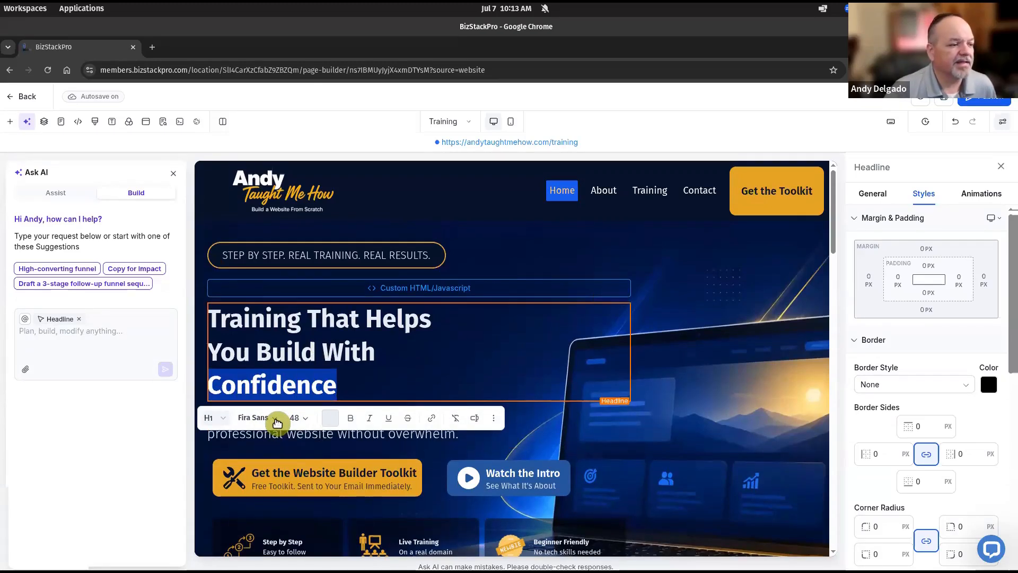
{"action": "left_click", "coordinate": [275, 419]}
{"action": "left_click", "coordinate": [294, 456]}
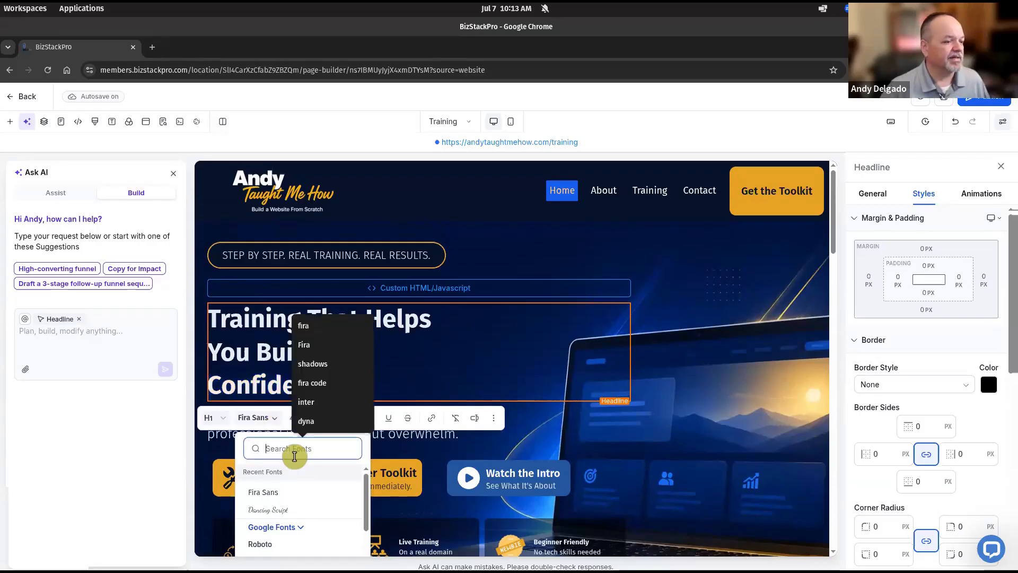
{"action": "type", "text": "k"}
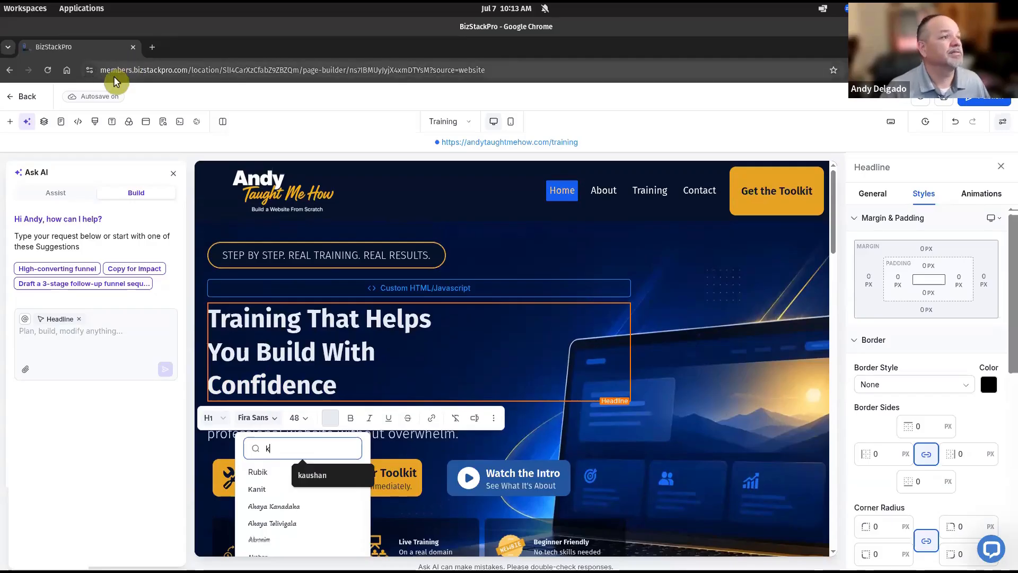
Step: Duplicate the Training page's browser tab and open the website's Home page in the page builder there
{"action": "right_click", "coordinate": [89, 55]}
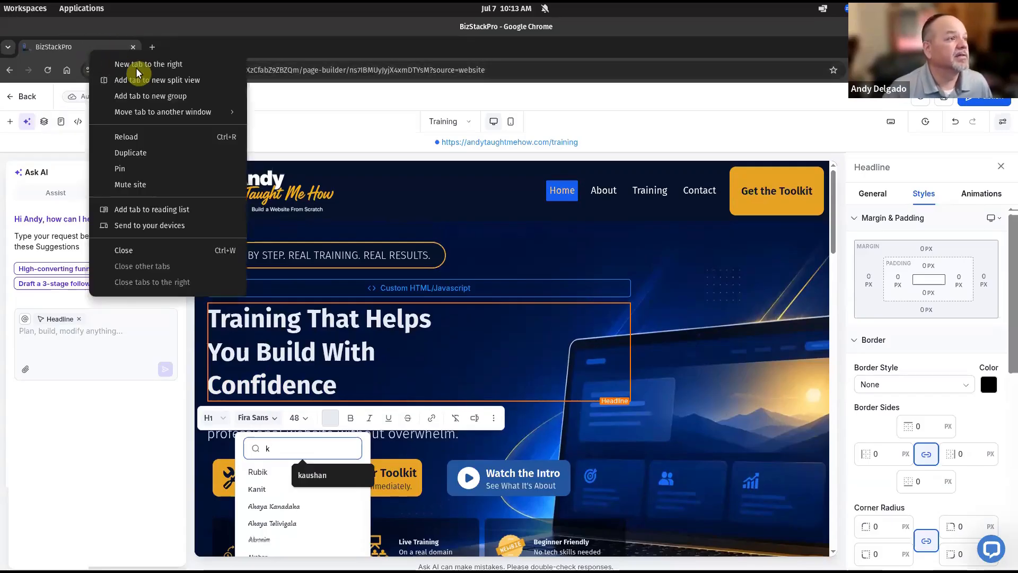
{"action": "left_click", "coordinate": [132, 153]}
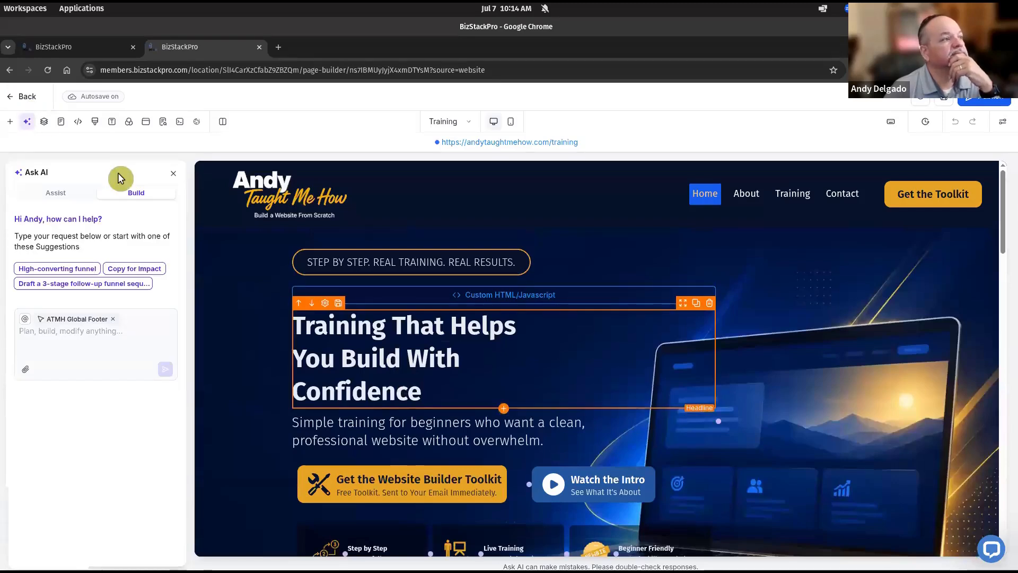
{"action": "left_click", "coordinate": [27, 96]}
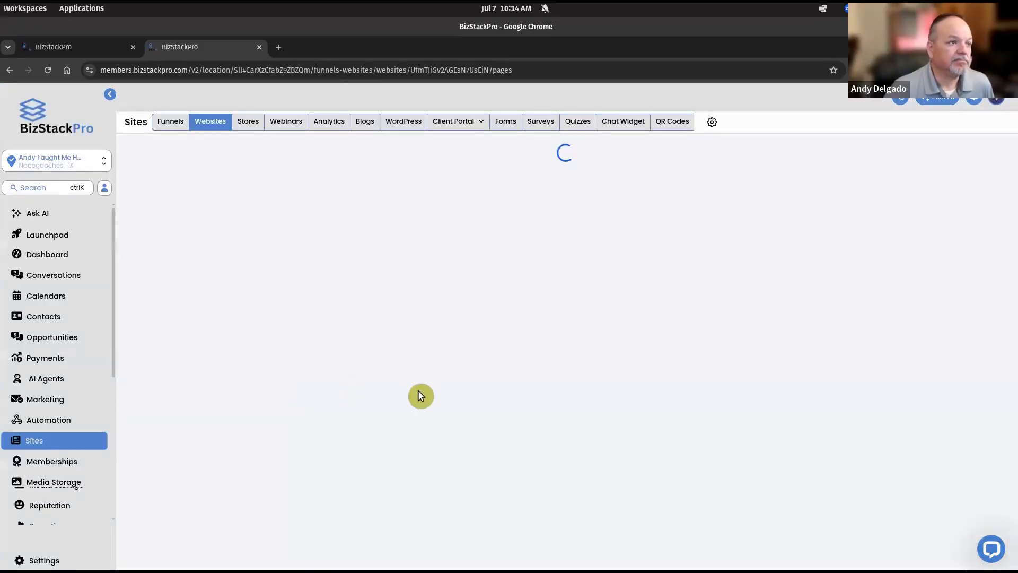
{"action": "left_click", "coordinate": [479, 300]}
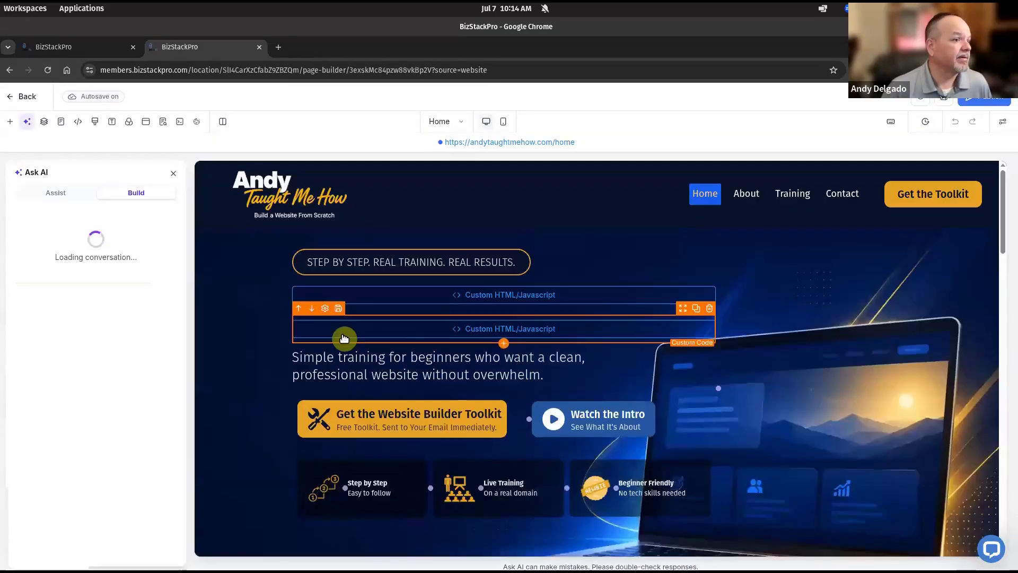
Step: Inspect the code of the lower custom code element in the Home page's hero section, and close it without changes
{"action": "left_click", "coordinate": [453, 335]}
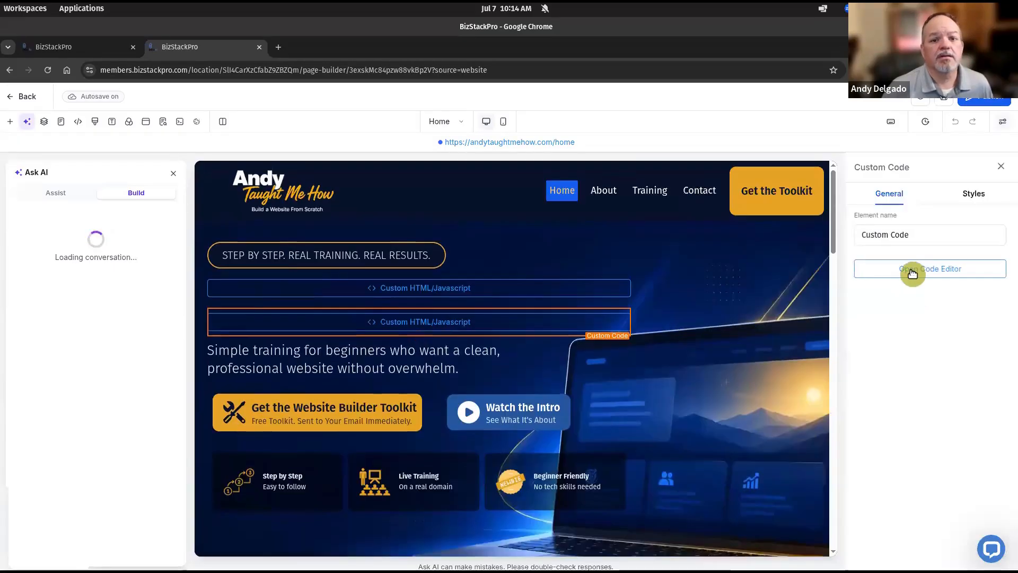
{"action": "left_click", "coordinate": [912, 273]}
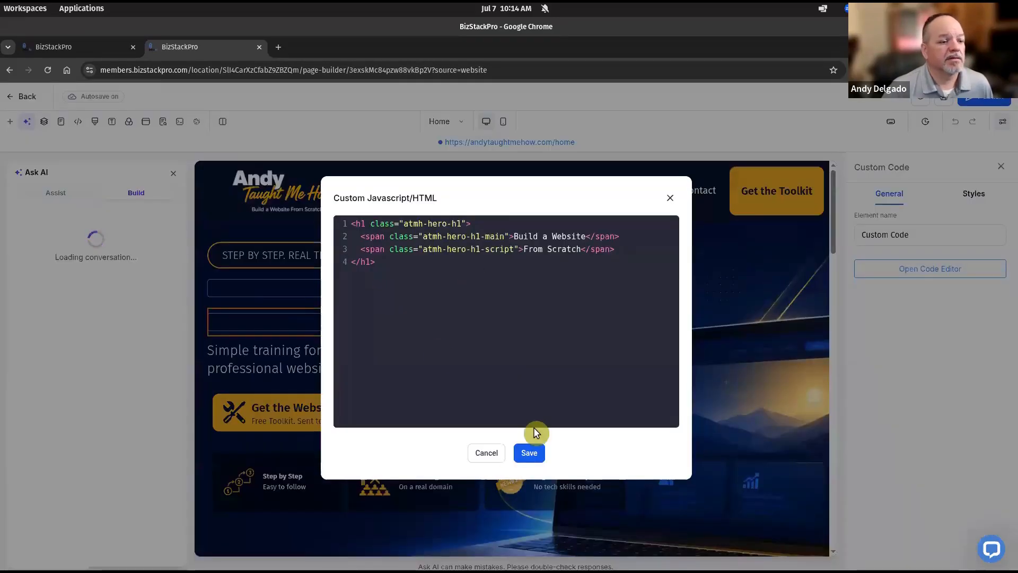
{"action": "left_click", "coordinate": [487, 453]}
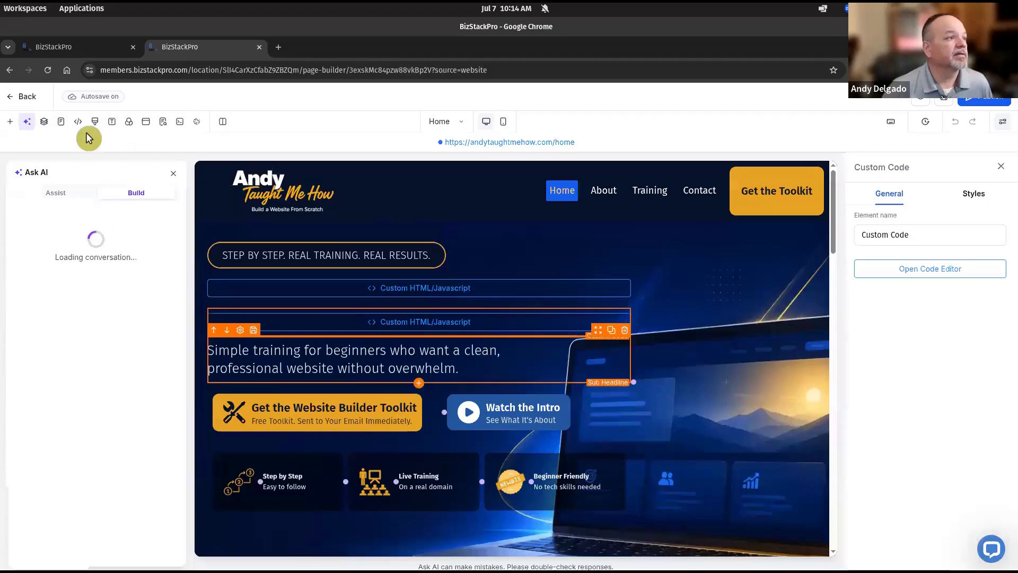
Step: Find the .atmh-hero-h1-script rule in the Home page's custom CSS and copy its font family name
{"action": "left_click", "coordinate": [95, 123]}
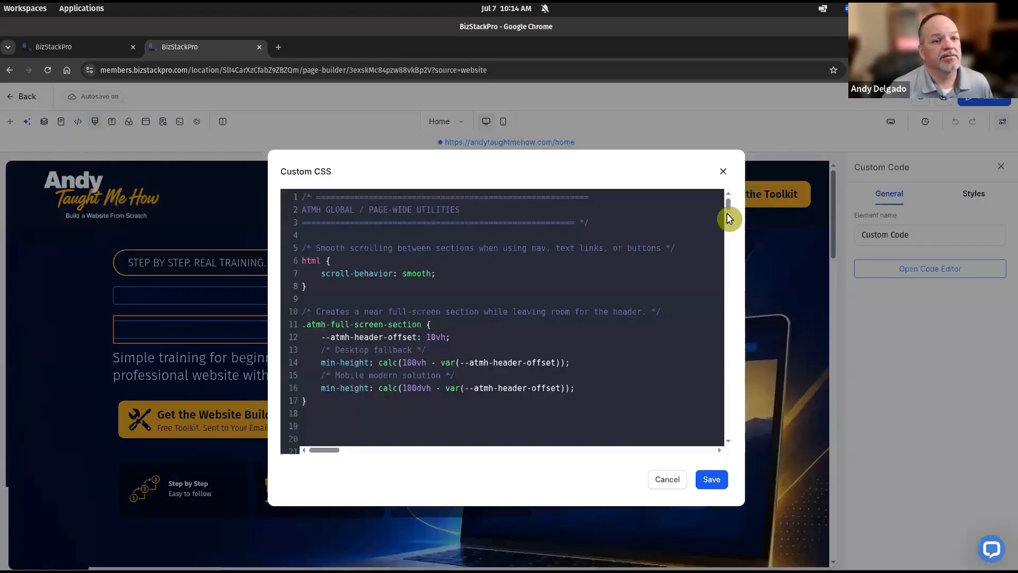
{"action": "left_click_drag", "start_coordinate": [730, 209], "coordinate": [734, 434]}
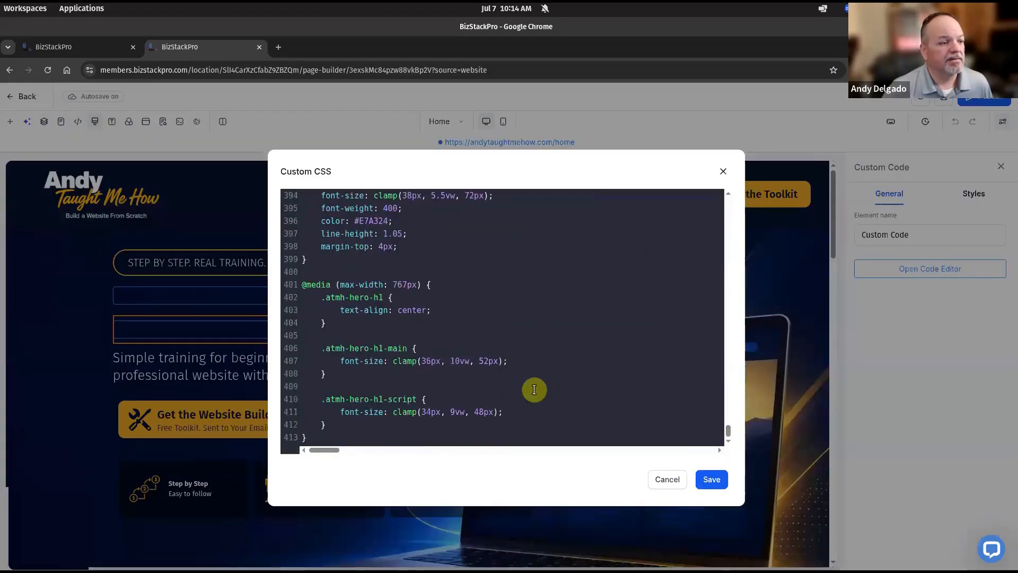
{"action": "scroll", "coordinate": [377, 382], "scroll_direction": "up", "scroll_amount": 3}
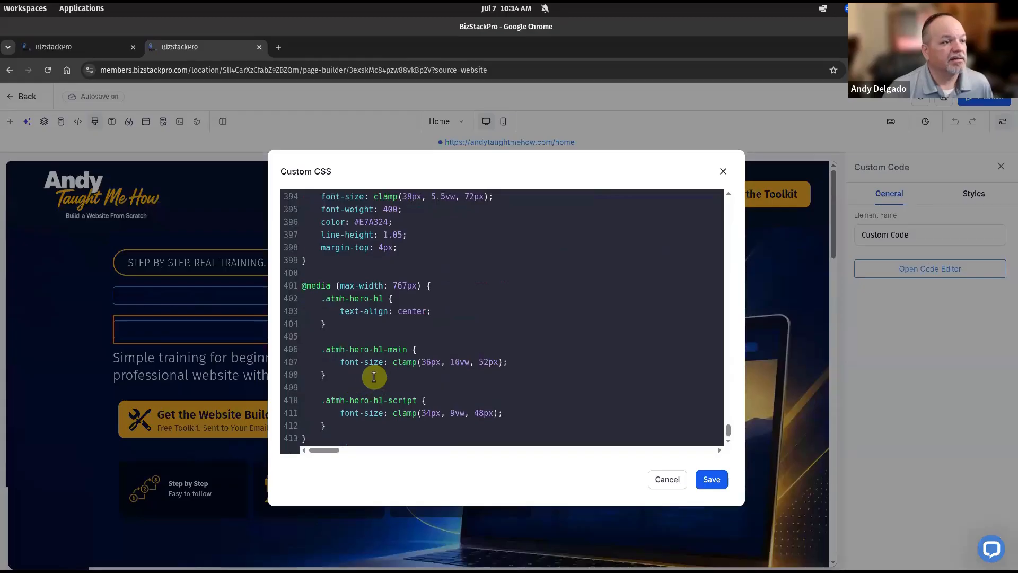
{"action": "scroll", "coordinate": [373, 377], "scroll_direction": "up", "scroll_amount": 2}
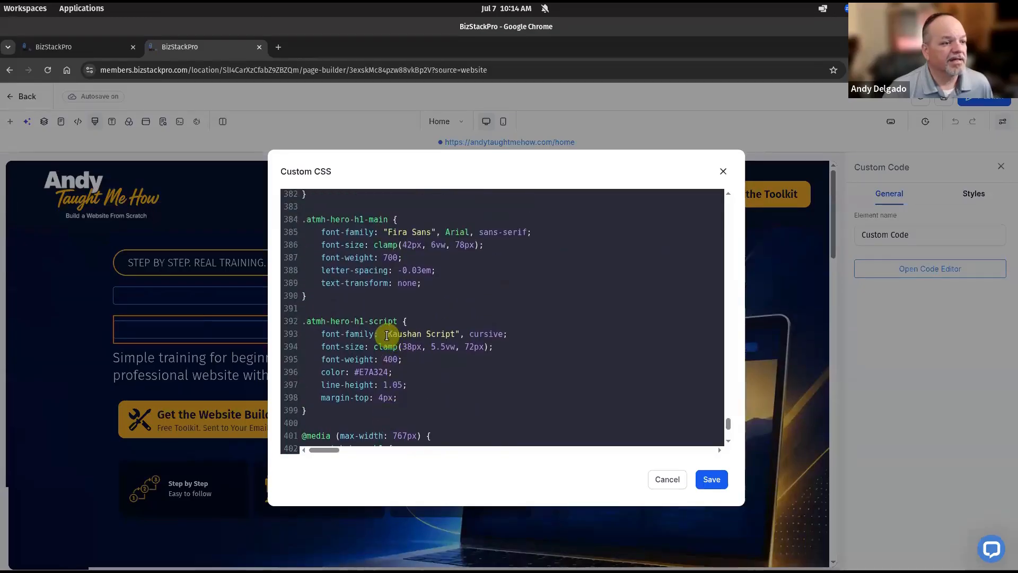
{"action": "left_click_drag", "start_coordinate": [445, 334], "coordinate": [455, 334]}
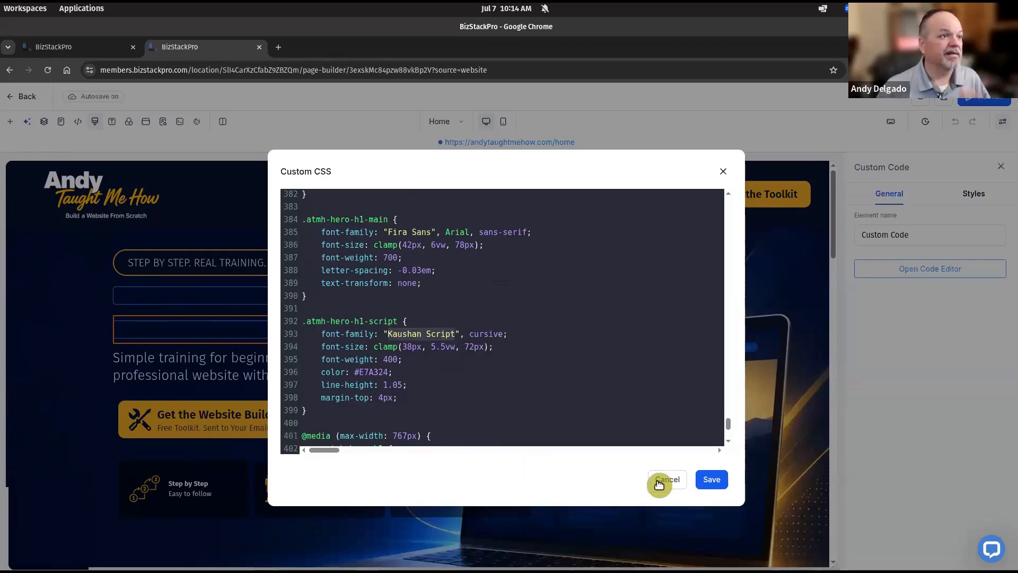
Step: Return to the Training page and set the font of "Confidence" in the headline to Kaushan Script
{"action": "left_click", "coordinate": [80, 47]}
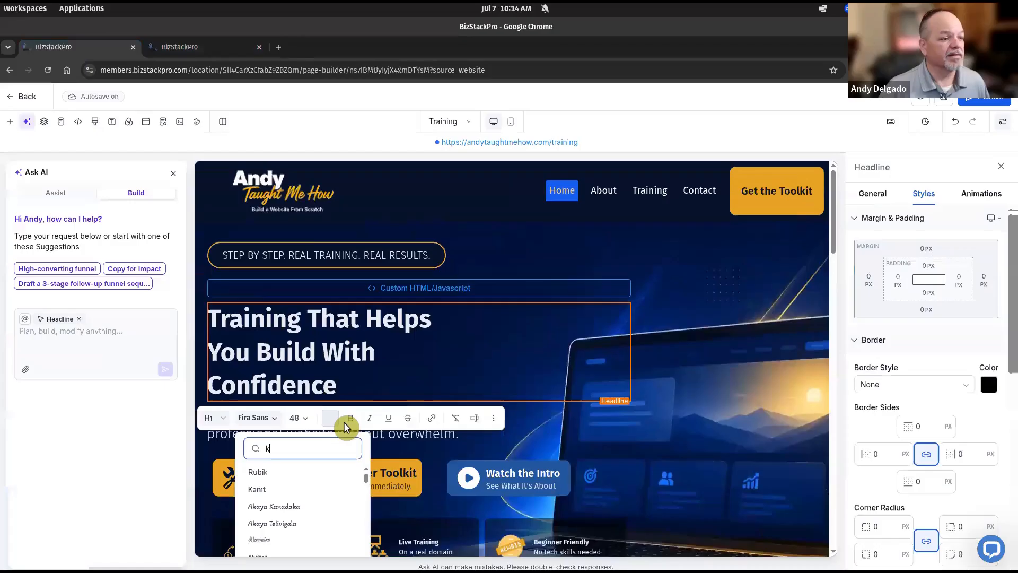
{"action": "key", "text": "BackSpace"}
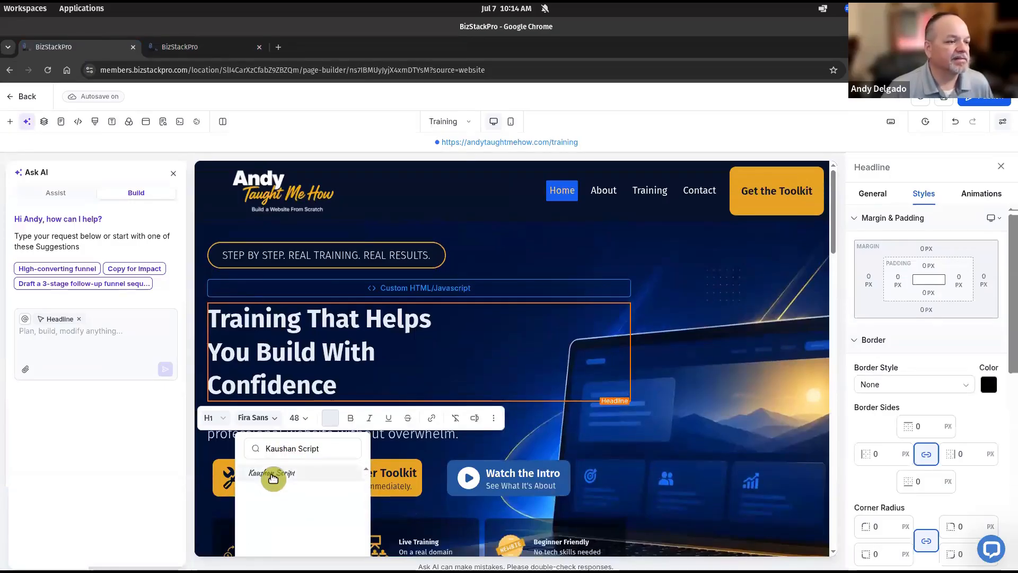
{"action": "left_click", "coordinate": [273, 476]}
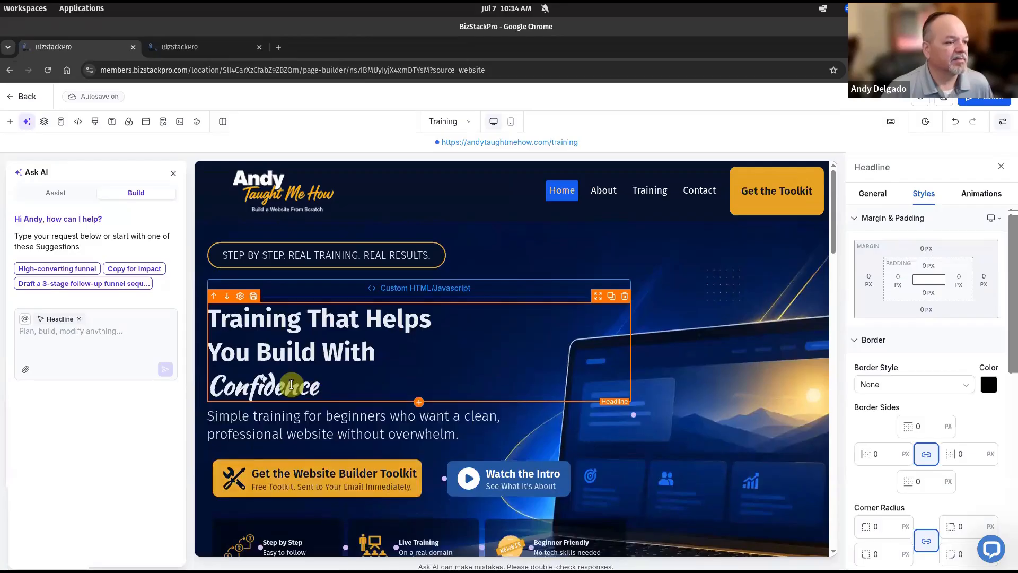
Step: Color the word "Confidence" in the hero headline with the golden-orange brand color
{"action": "double_click", "coordinate": [291, 384]}
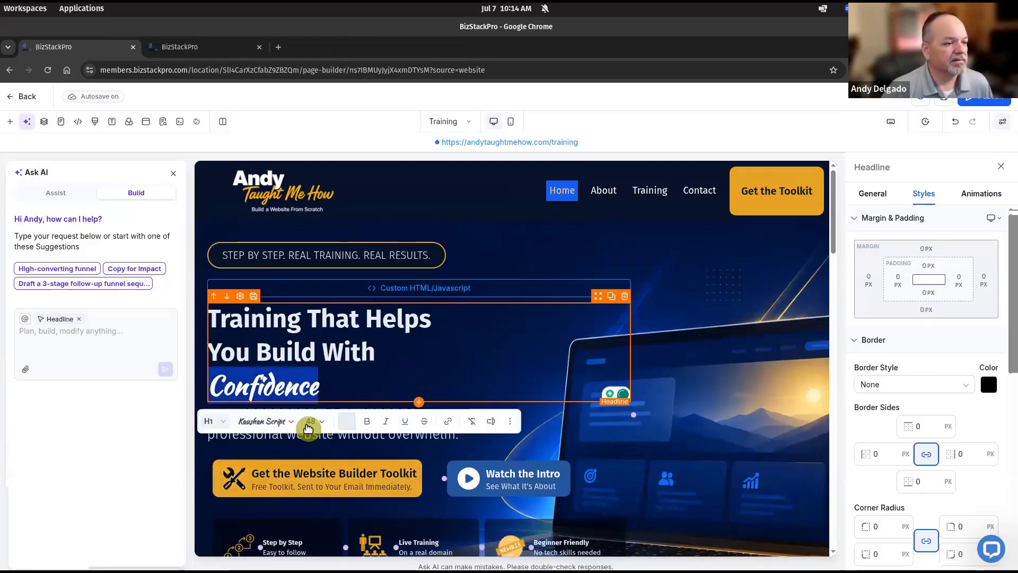
{"action": "left_click", "coordinate": [347, 423]}
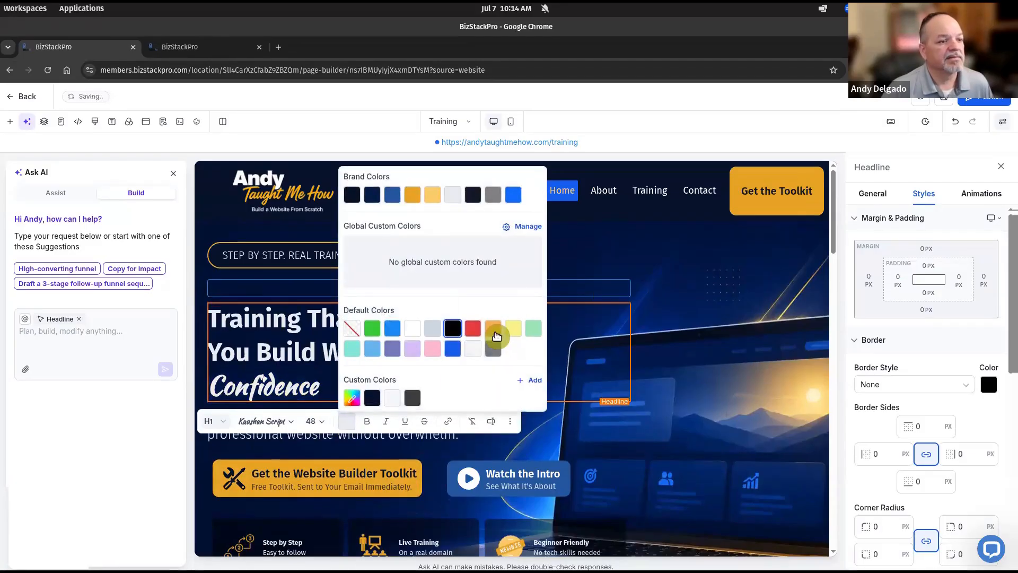
{"action": "left_click", "coordinate": [412, 195]}
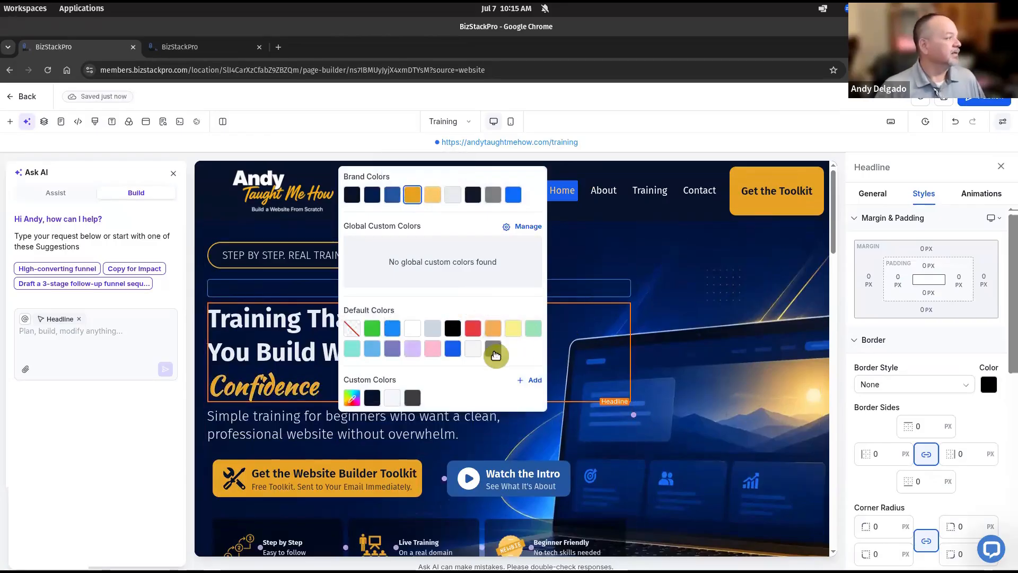
{"action": "left_click", "coordinate": [359, 146]}
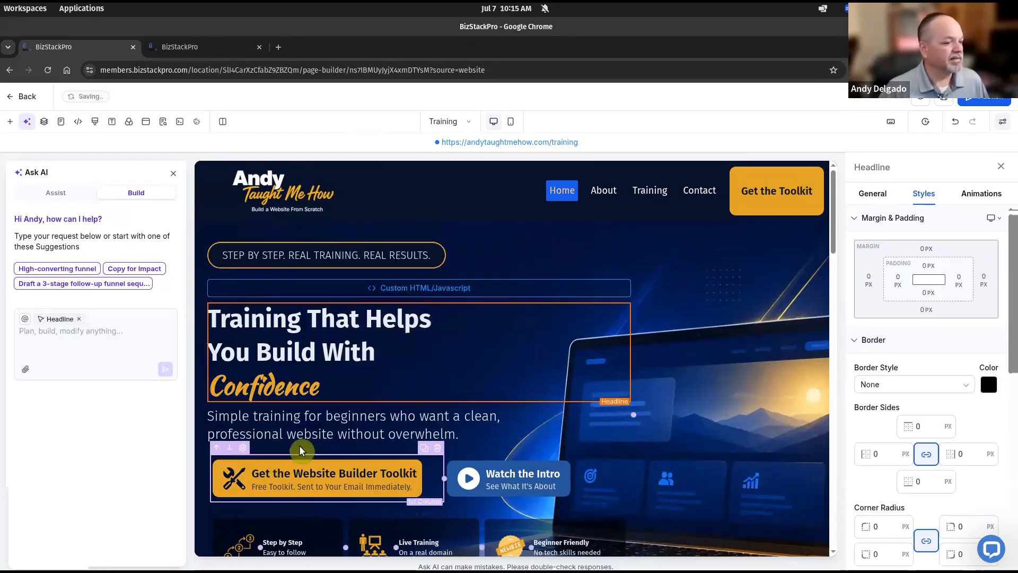
Step: Replace the hero sub-headline, on three lines, with "Andy Taught Me How gives you step-by-step training / to build clean, professional websites using / GoHighLevel and BizStackPro."
{"action": "left_click", "coordinate": [304, 418]}
{"action": "triple_click", "coordinate": [303, 418]}
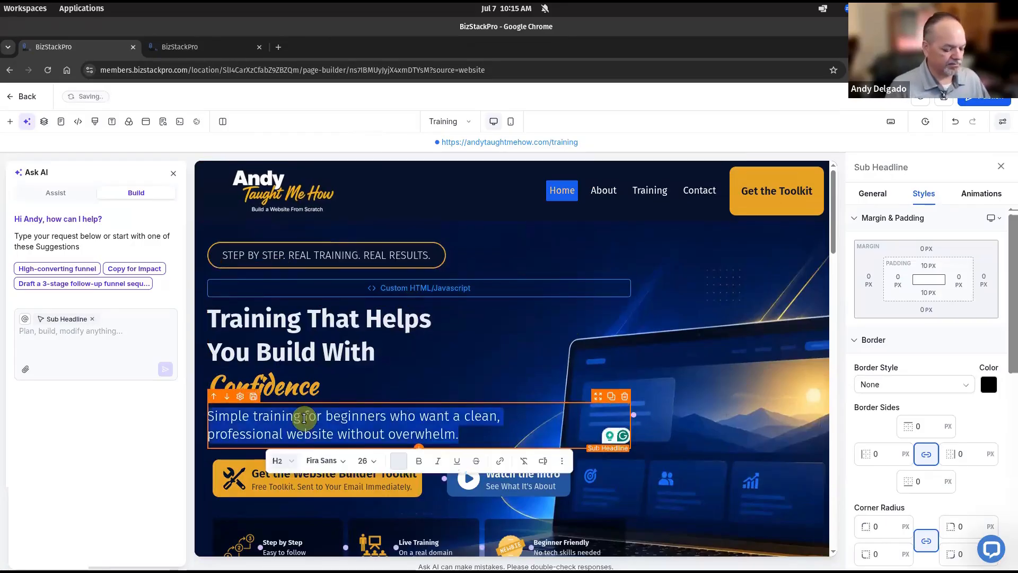
{"action": "type", "text": "An dy Taught Me How gives"}
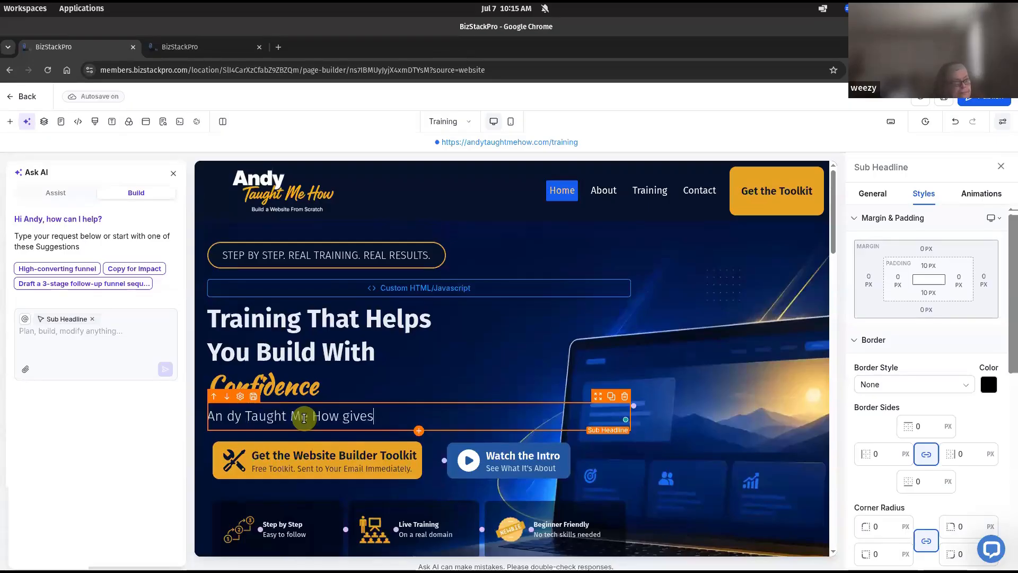
{"action": "type", "text": " you step-by-step training"}
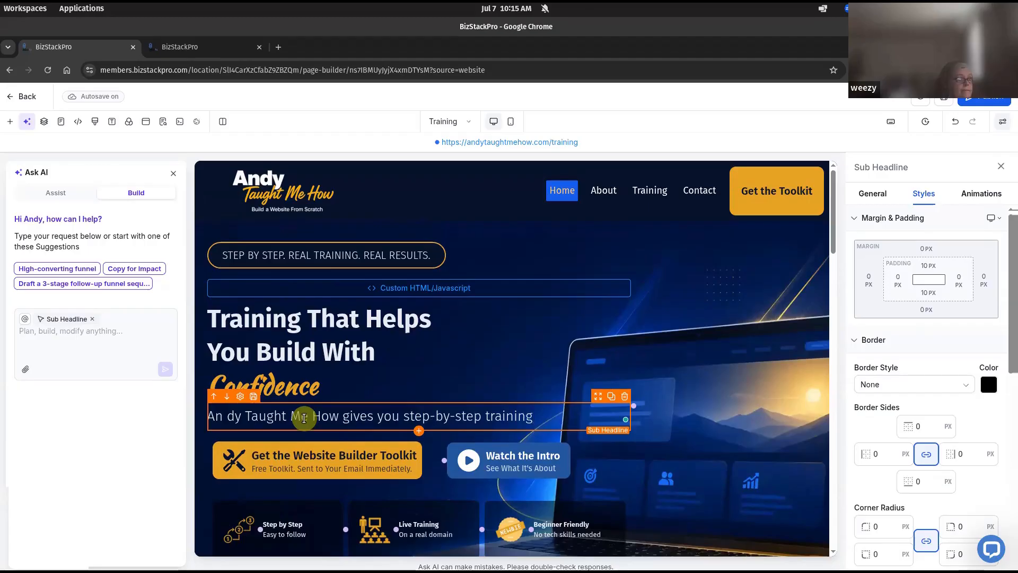
{"action": "key", "text": "Return"}
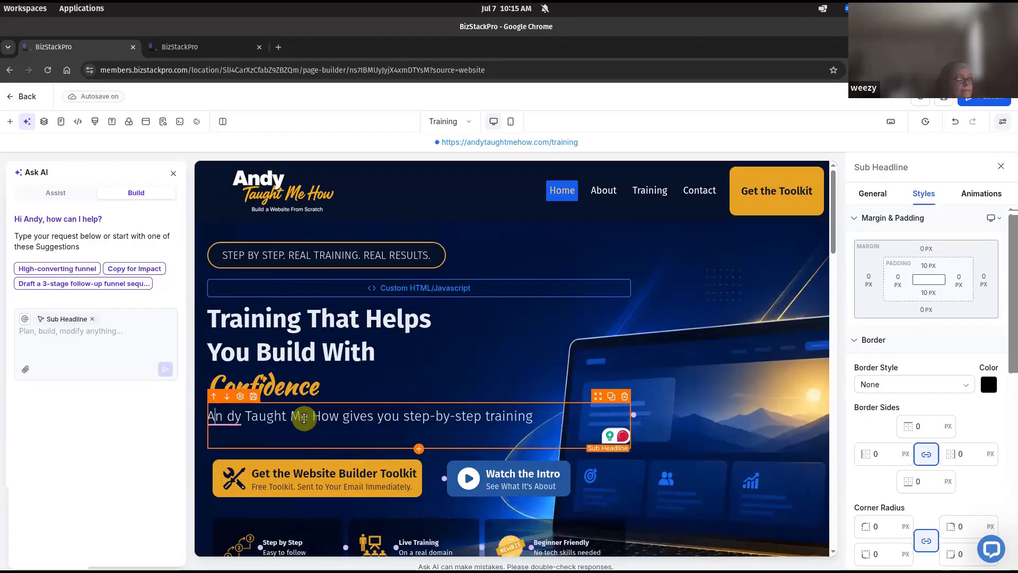
{"action": "key", "text": "Delete"}
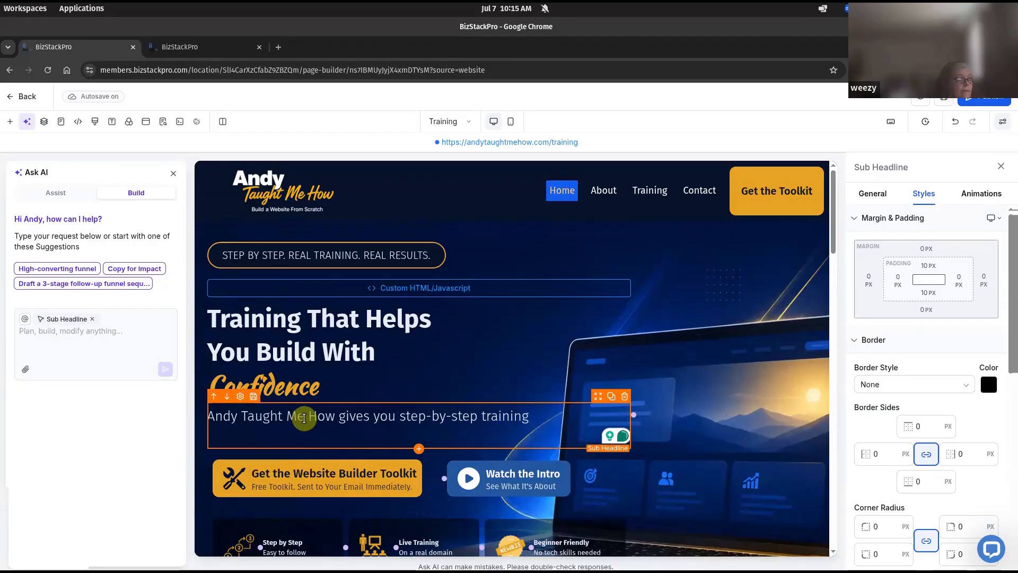
{"action": "type", "text": "to build clean, prodf"}
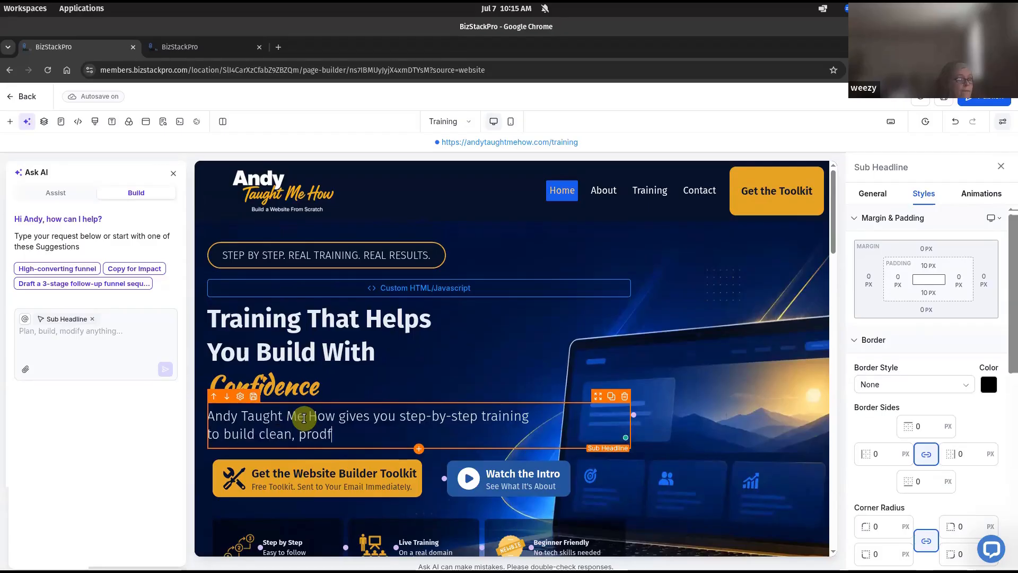
{"action": "key", "text": "BackSpace"}
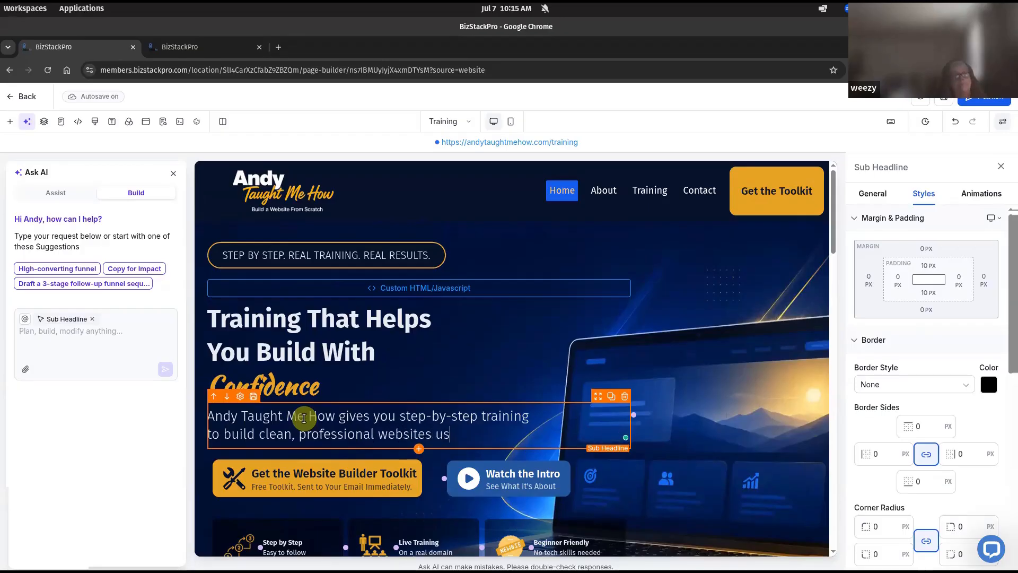
{"action": "type", "text": "ing"}
{"action": "key", "text": "Return"}
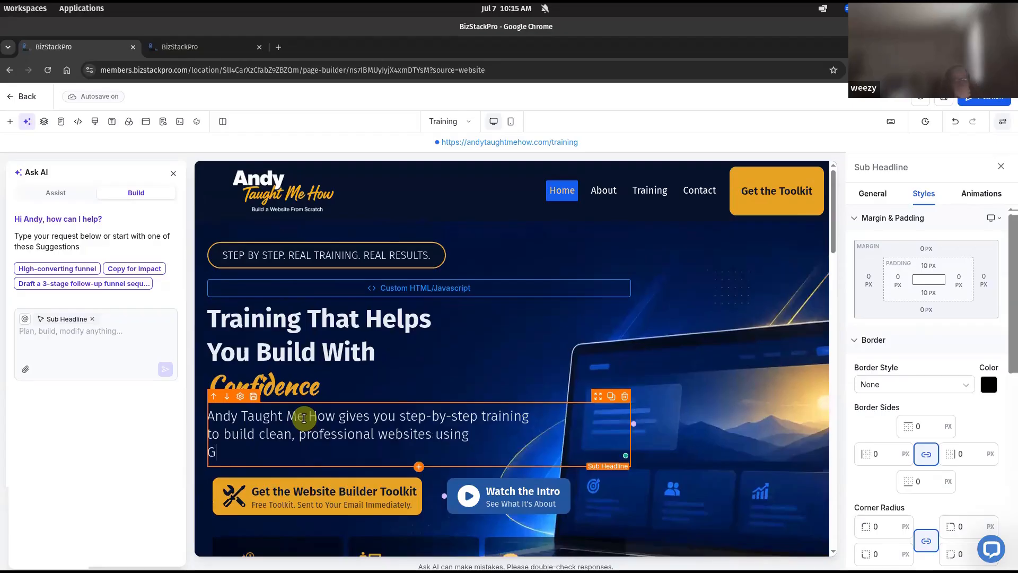
{"action": "type", "text": "GoHighLevel"}
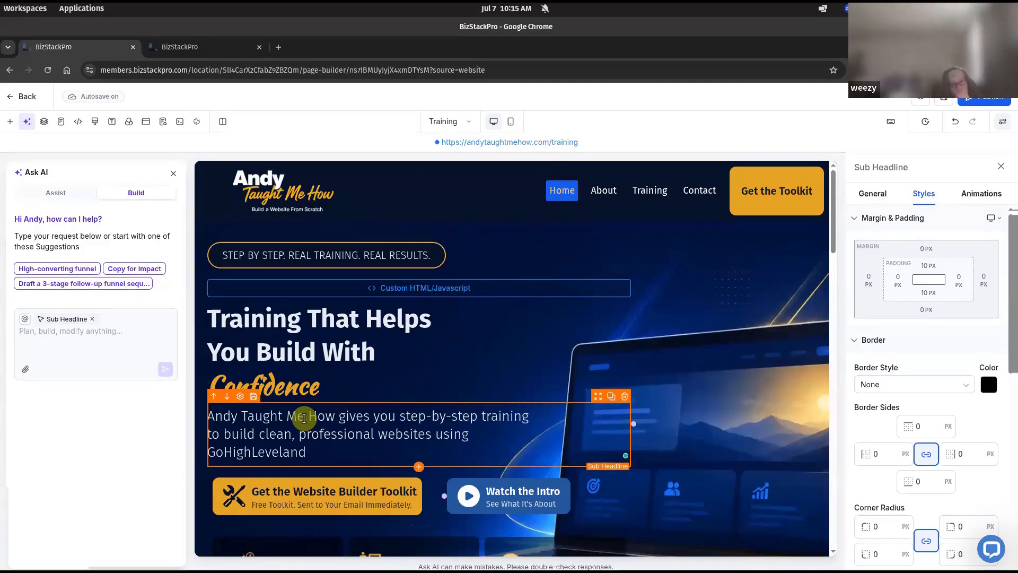
{"action": "type", "text": " and BizStackPro."}
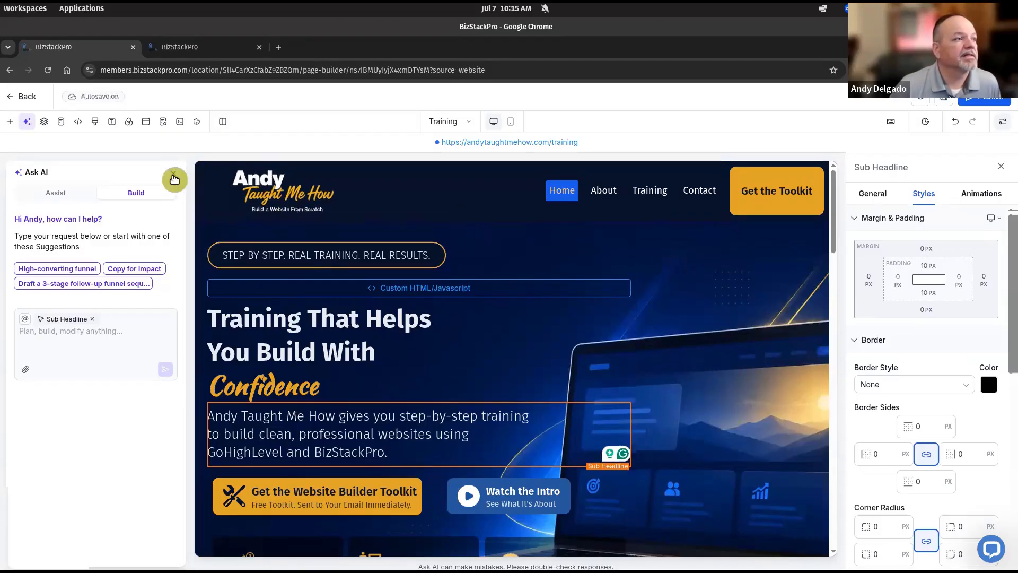
Step: Set the hero section's background image to ATMH_Training_Page_Hero_Image_1536×884.webp from the section backgrounds folder inside Andy Taught Me How
{"action": "left_click", "coordinate": [174, 178]}
{"action": "left_click", "coordinate": [43, 276]}
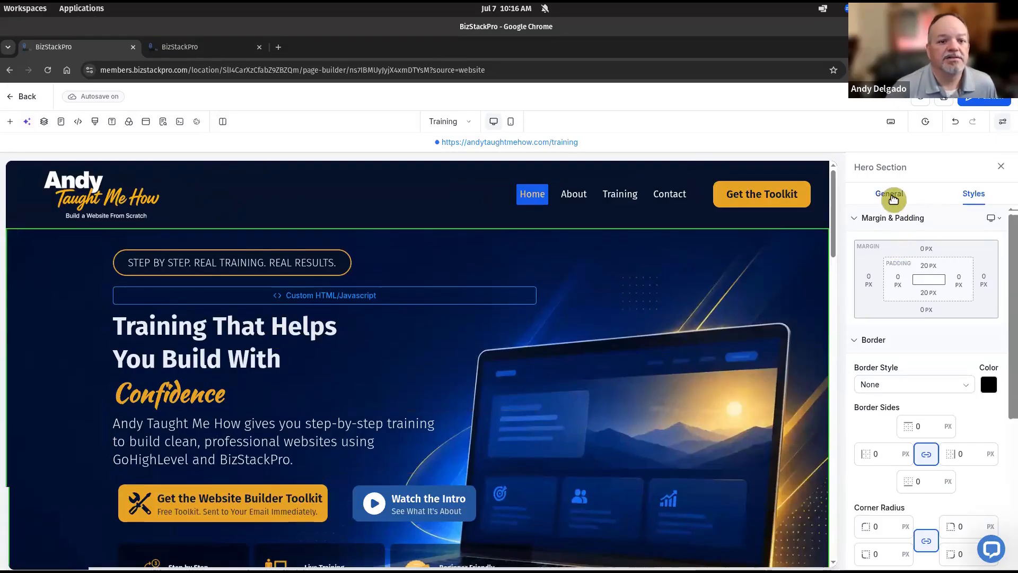
{"action": "left_click", "coordinate": [892, 197]}
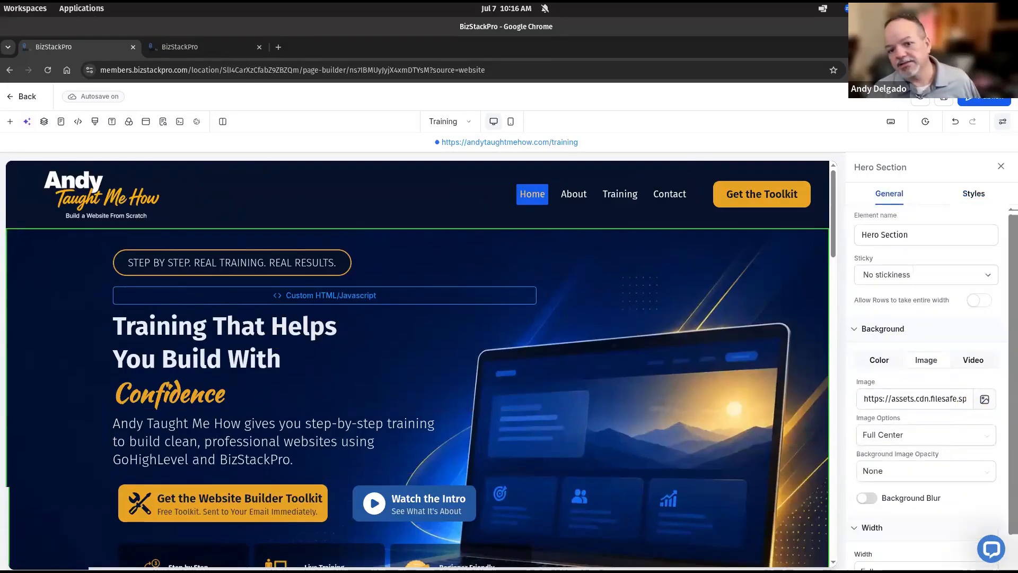
{"action": "left_click", "coordinate": [985, 399]}
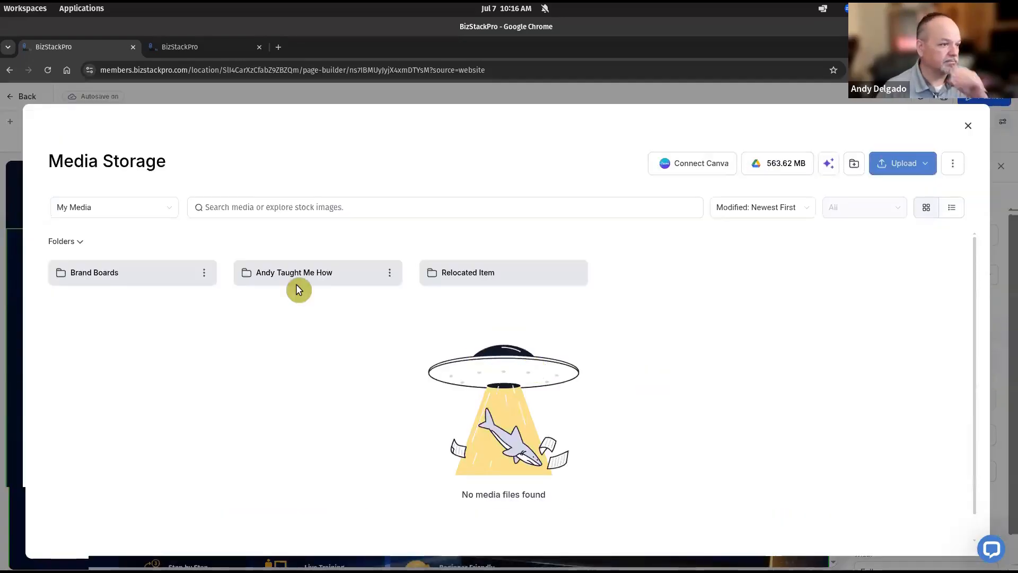
{"action": "left_click", "coordinate": [301, 274]}
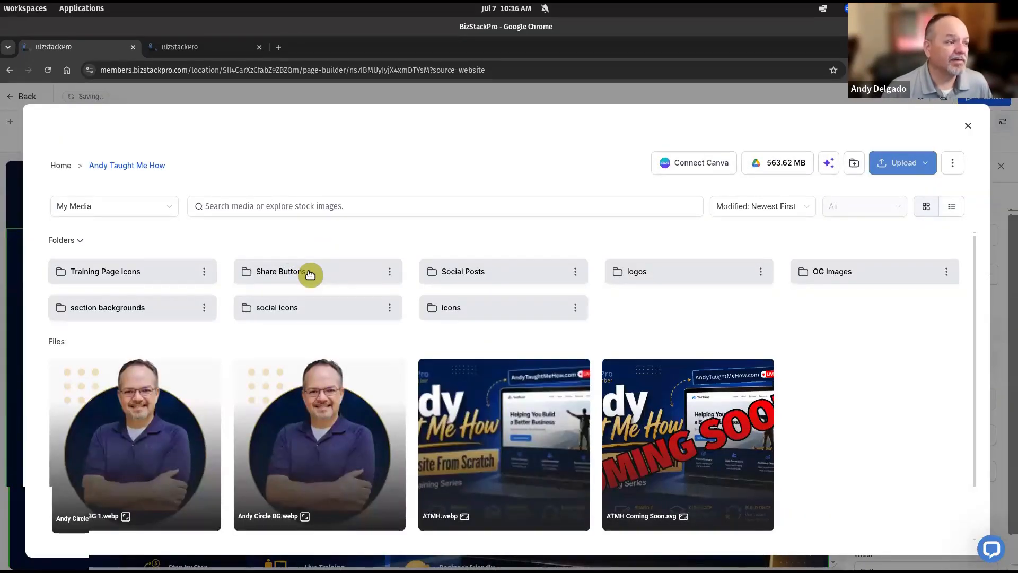
{"action": "left_click", "coordinate": [145, 308]}
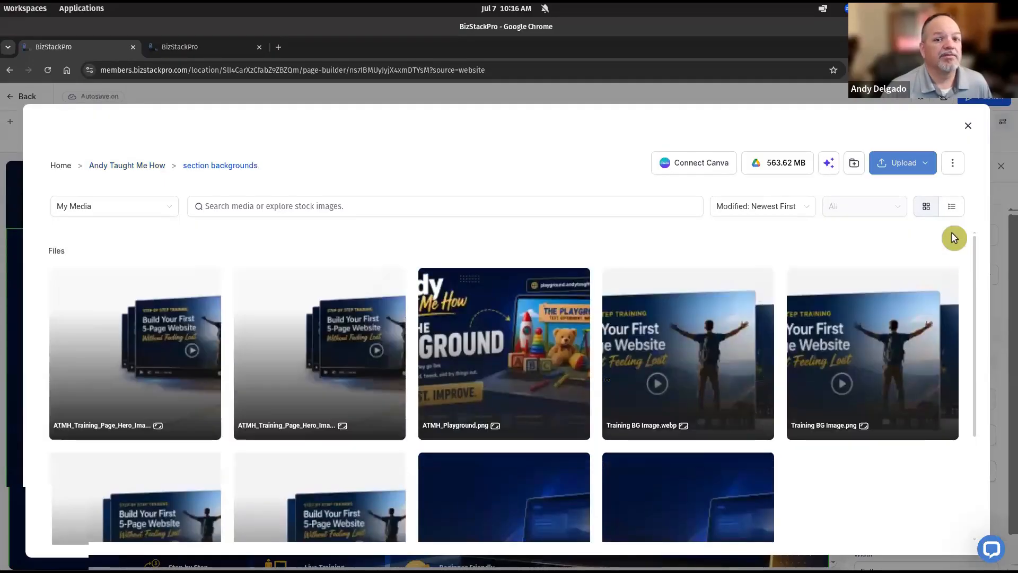
{"action": "left_click", "coordinate": [952, 208]}
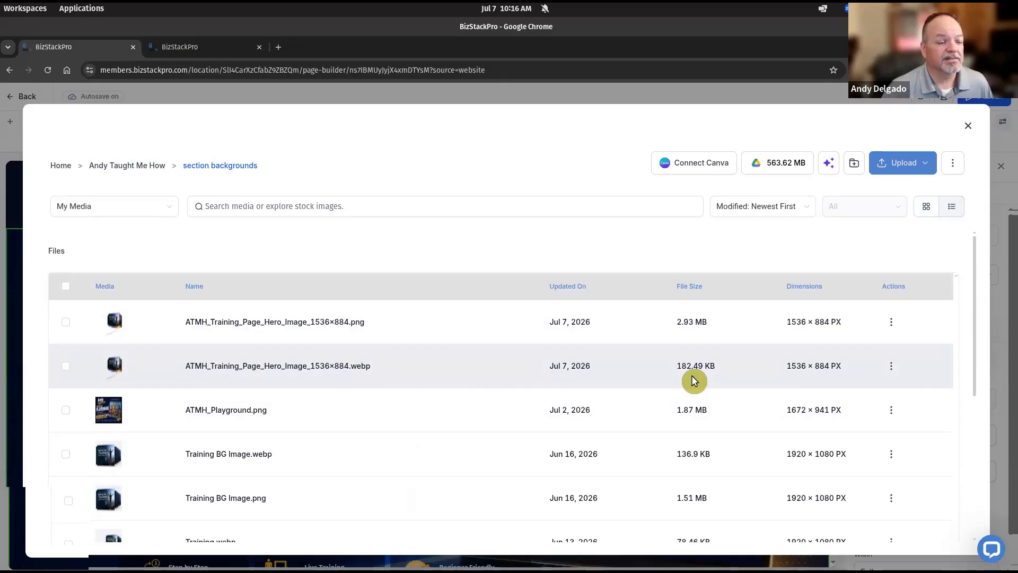
{"action": "left_click", "coordinate": [385, 362]}
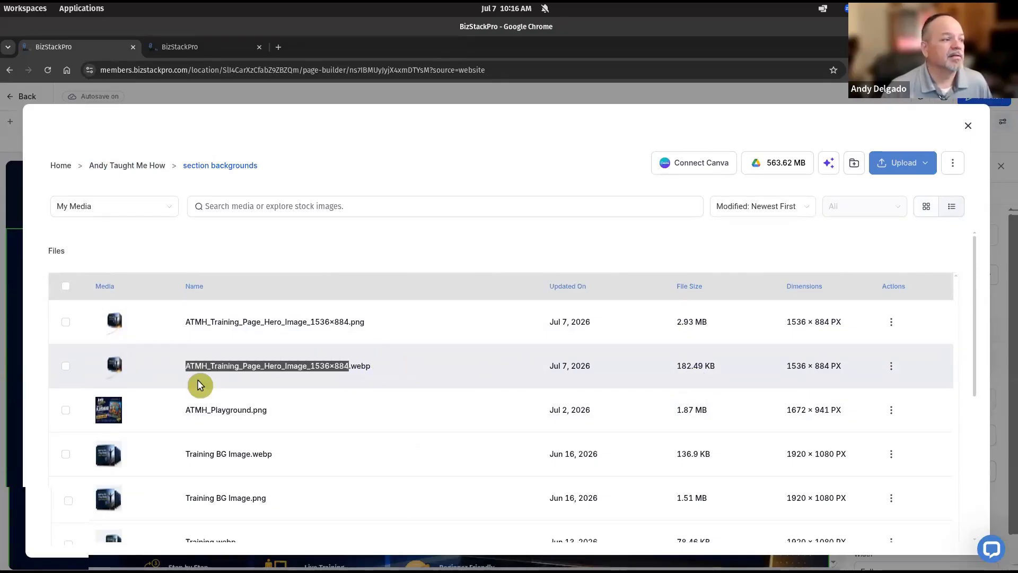
{"action": "left_click", "coordinate": [67, 367]}
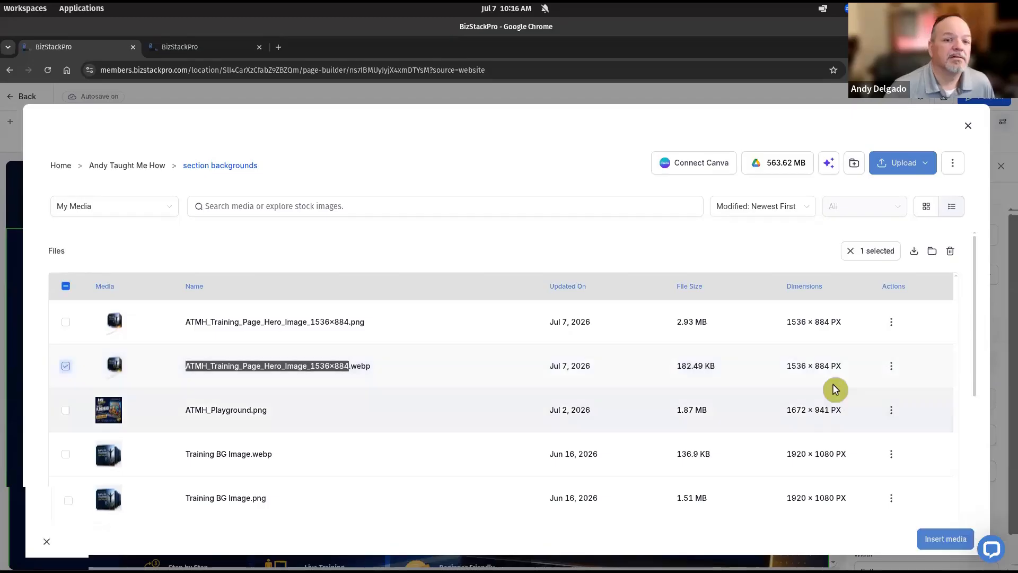
{"action": "left_click", "coordinate": [943, 538]}
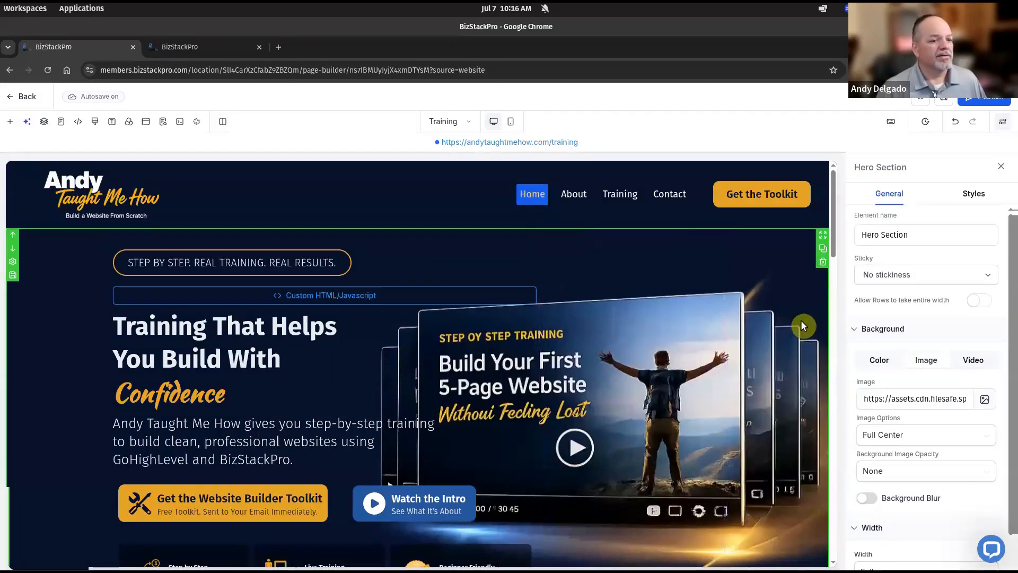
{"action": "left_click", "coordinate": [1001, 166]}
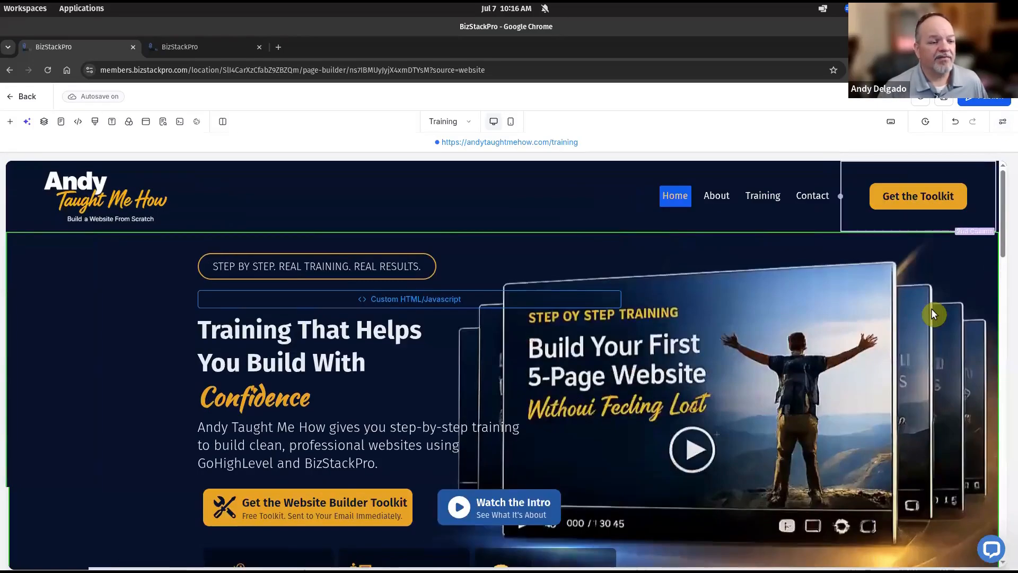
Step: Delete the three-column row with Step by Step, Live Training and Beginner Friendly below the hero buttons
{"action": "scroll", "coordinate": [931, 309], "scroll_direction": "down", "scroll_amount": 2}
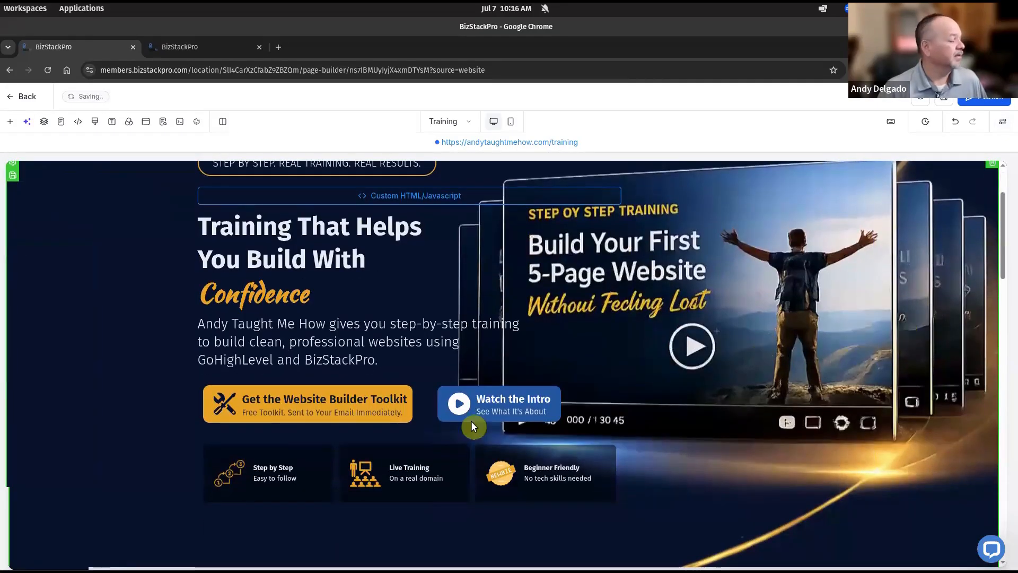
{"action": "left_click", "coordinate": [268, 441]}
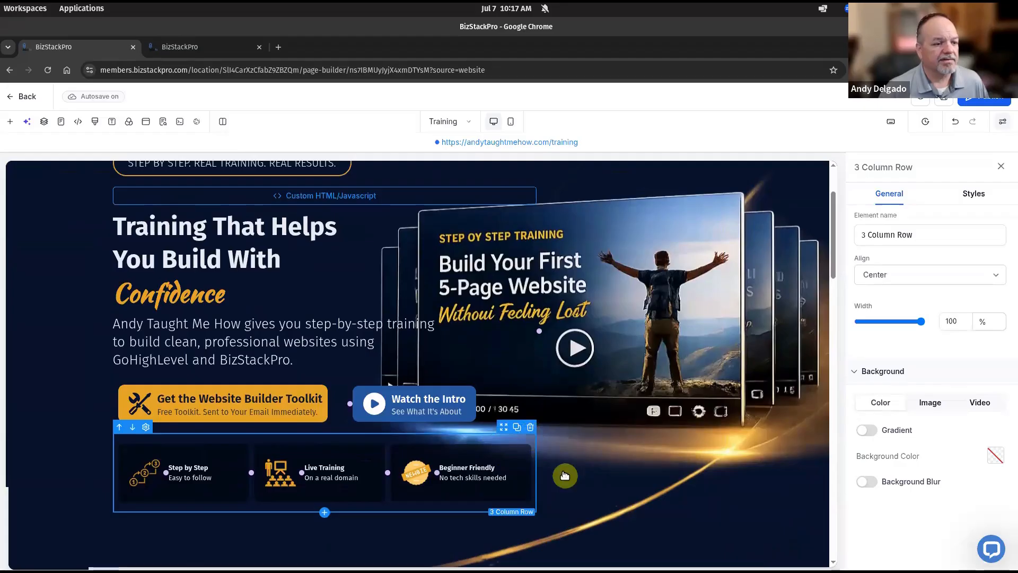
{"action": "left_click", "coordinate": [531, 428]}
{"action": "scroll", "coordinate": [711, 448], "scroll_direction": "up", "scroll_amount": 4}
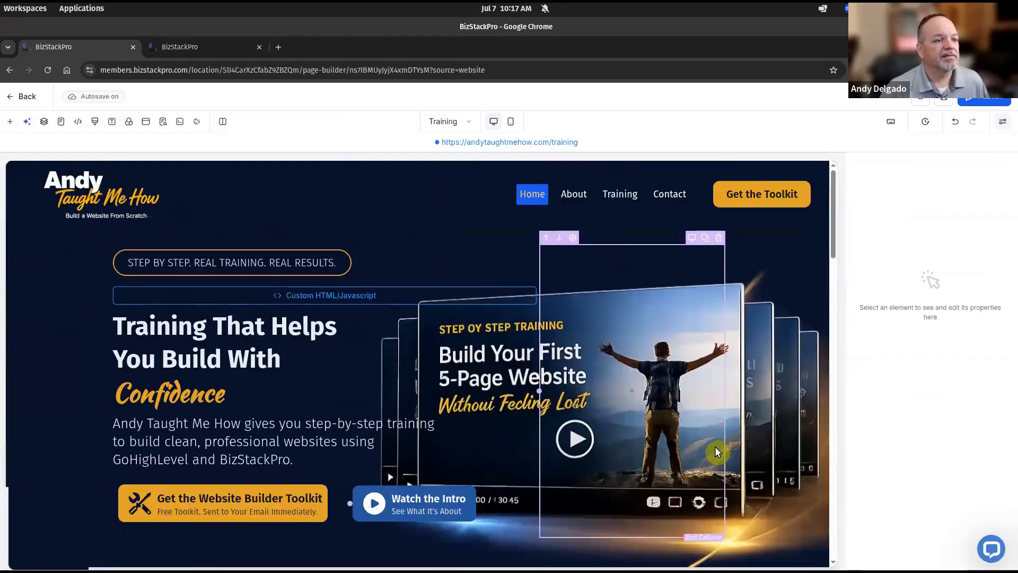
Step: Narrow the hero's first column slightly by moving its border with the second column, shifting the Watch the Intro button inward
{"action": "scroll", "coordinate": [715, 447], "scroll_direction": "down", "scroll_amount": 3}
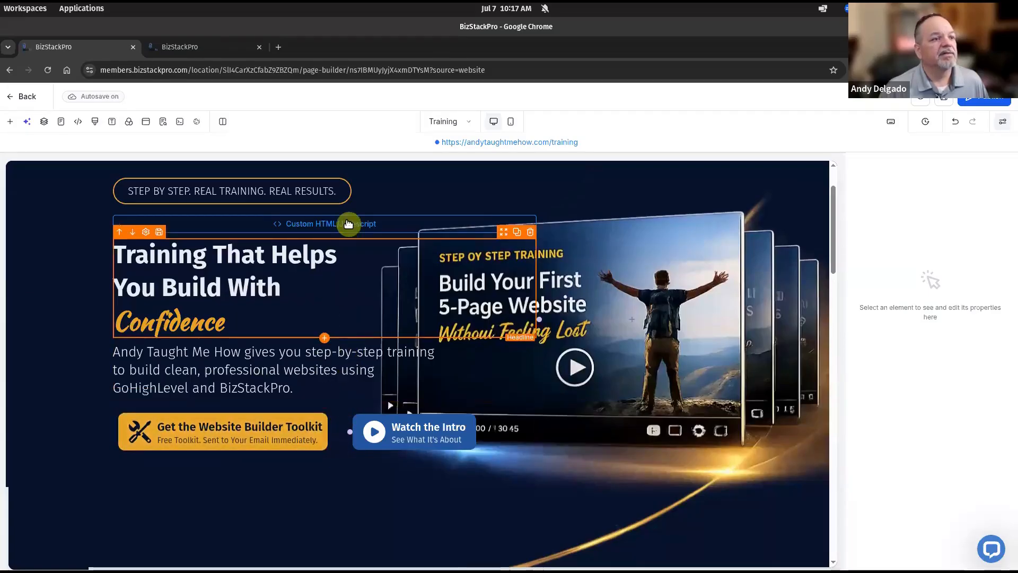
{"action": "left_click", "coordinate": [370, 186]}
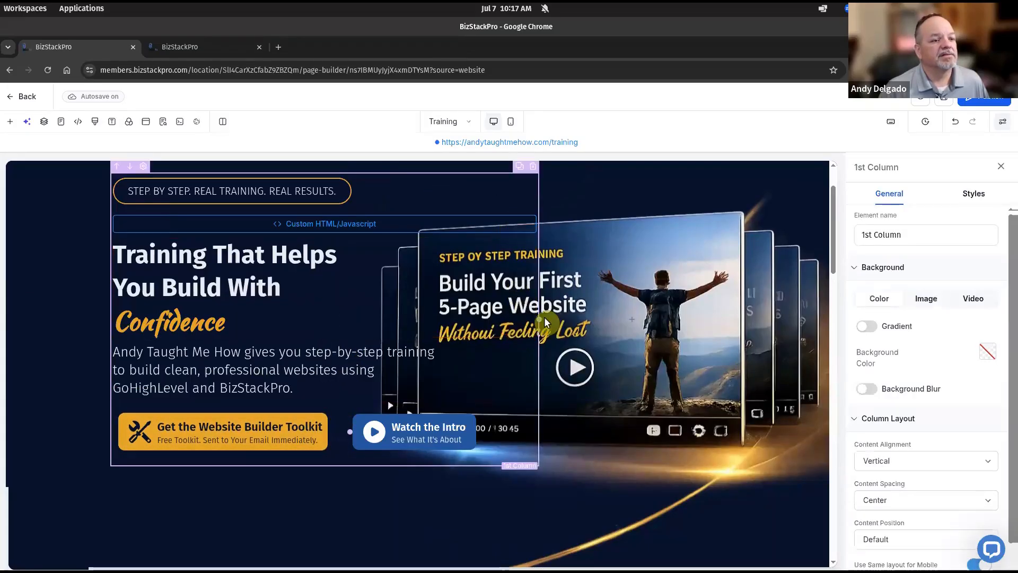
{"action": "mouse_move", "coordinate": [526, 314]}
{"action": "left_mouse_down"}
{"action": "mouse_move", "coordinate": [514, 316]}
{"action": "mouse_move", "coordinate": [536, 318]}
{"action": "left_mouse_up"}
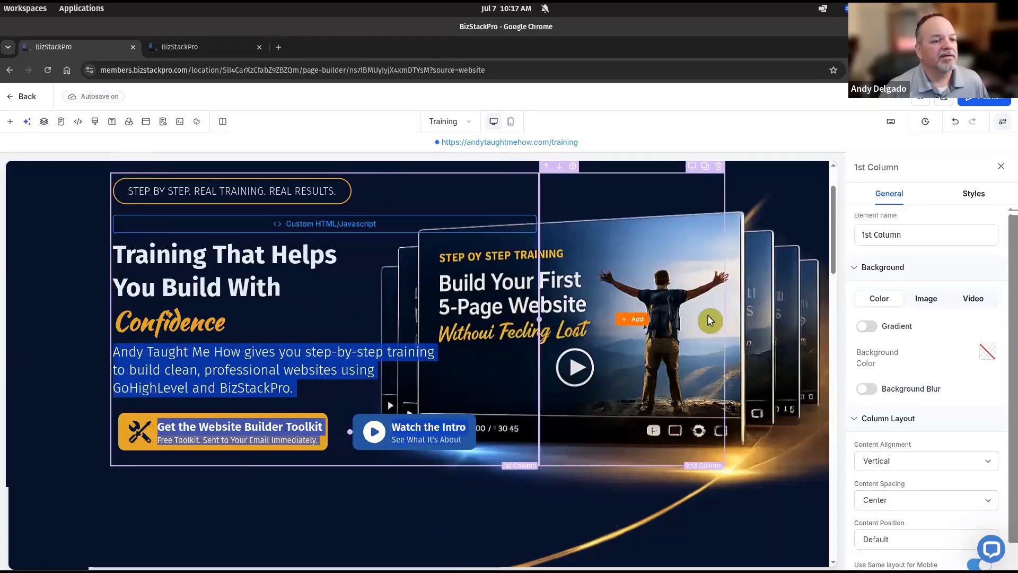
{"action": "left_click", "coordinate": [562, 320]}
{"action": "left_click_drag", "start_coordinate": [540, 318], "coordinate": [524, 338]}
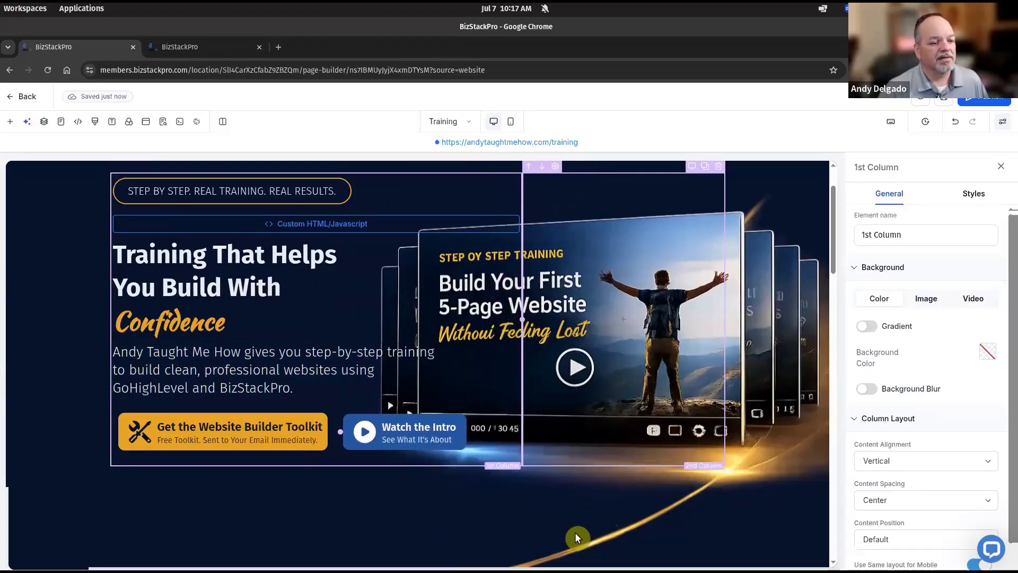
{"action": "left_click", "coordinate": [526, 469]}
Step: Review the hero and the section below it, and bring the Google Slides window with the Training page mockup into view for comparison
{"action": "scroll", "coordinate": [525, 469], "scroll_direction": "down", "scroll_amount": 3}
{"action": "scroll", "coordinate": [523, 457], "scroll_direction": "up", "scroll_amount": 3}
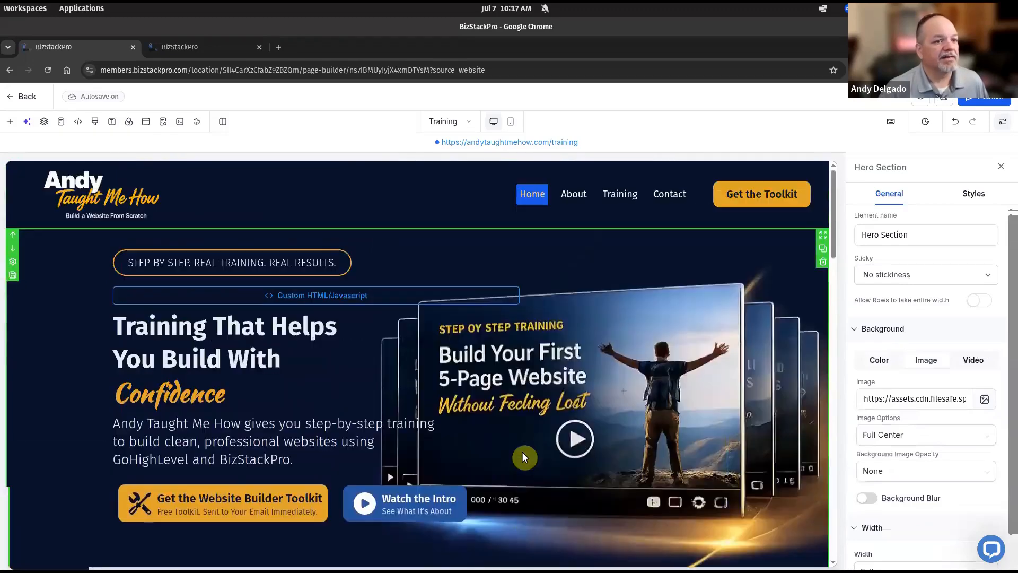
{"action": "scroll", "coordinate": [524, 457], "scroll_direction": "down", "scroll_amount": 2}
{"action": "scroll", "coordinate": [519, 443], "scroll_direction": "down", "scroll_amount": 3}
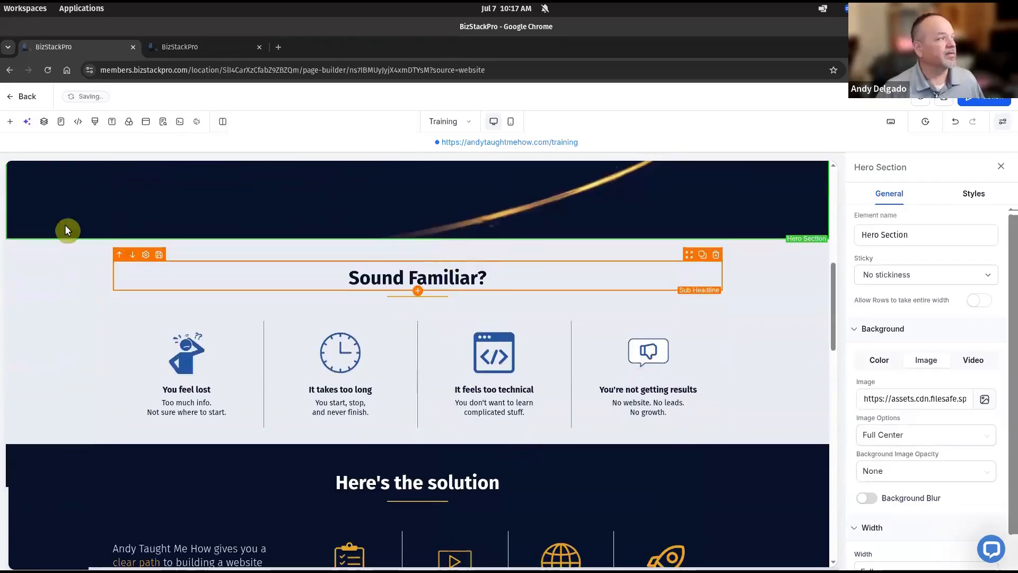
{"action": "left_click_drag", "start_coordinate": [328, 102], "coordinate": [492, 86]}
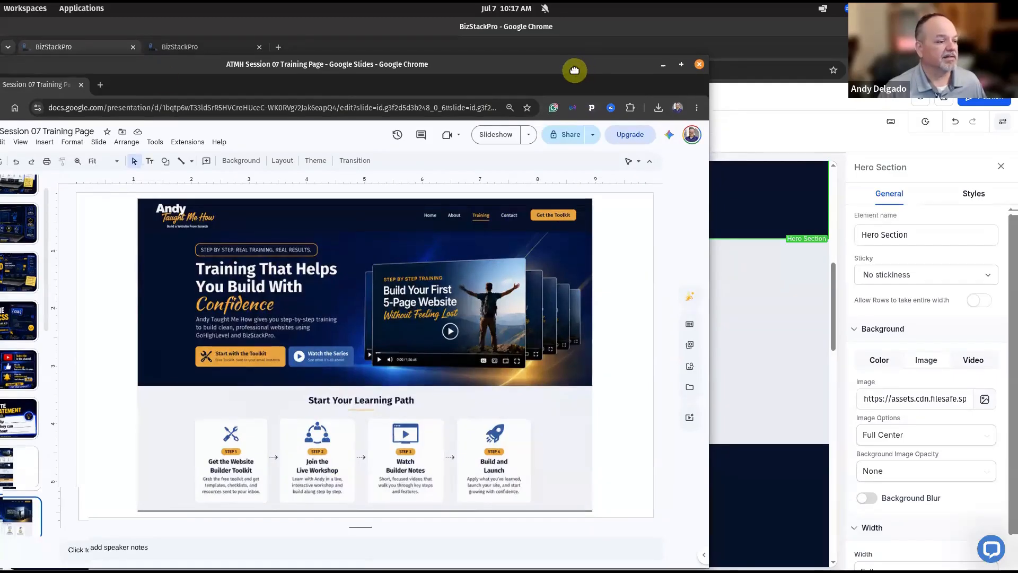
{"action": "left_click_drag", "start_coordinate": [575, 70], "coordinate": [622, 57]}
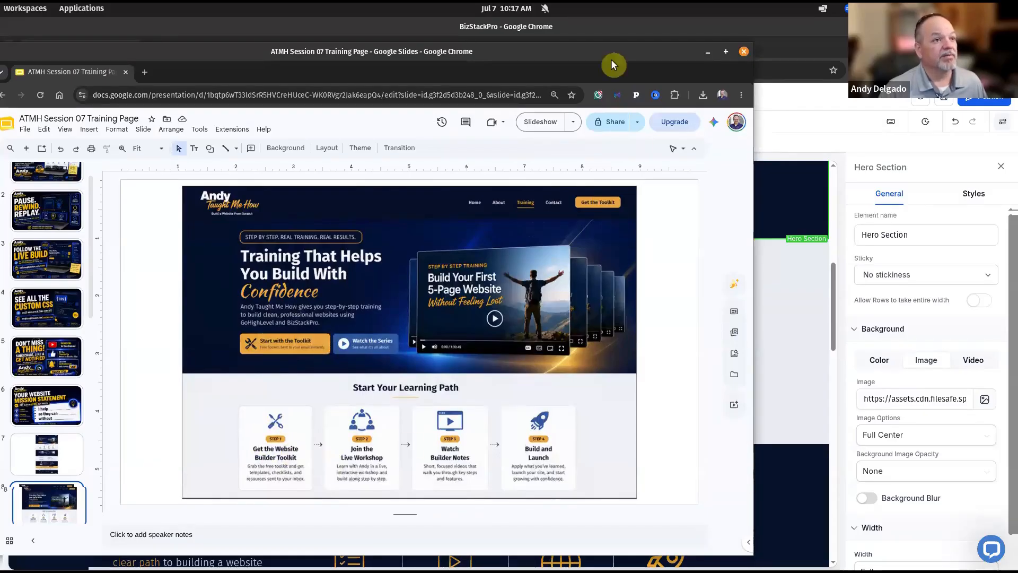
Step: Move the mockup window out of the way and change the Sound Familiar? heading to "Start Your Learning Path"
{"action": "left_click_drag", "start_coordinate": [615, 55], "coordinate": [0, 57]}
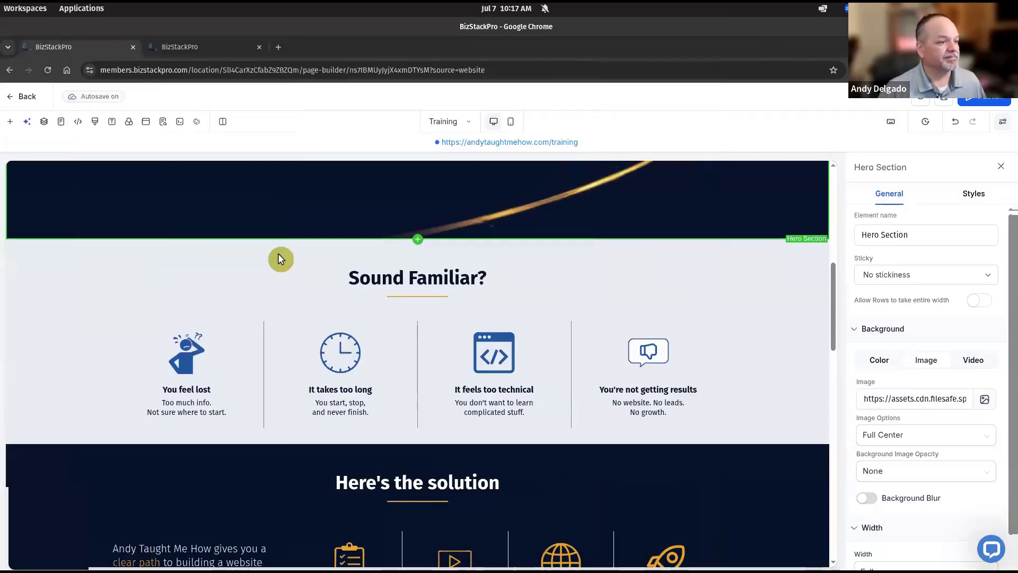
{"action": "left_click", "coordinate": [426, 276]}
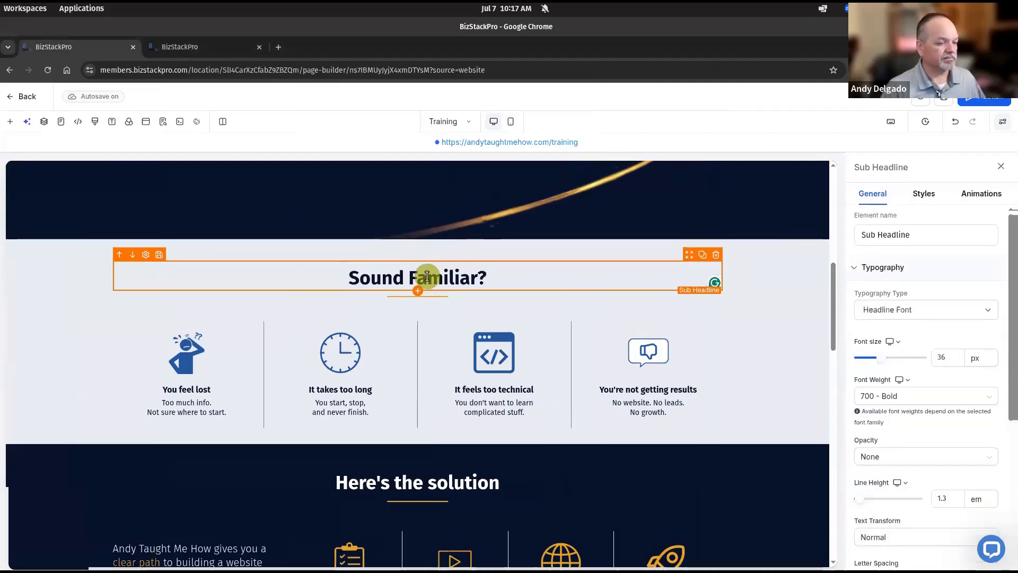
{"action": "triple_click", "coordinate": [426, 276]}
{"action": "type", "text": "Sta"}
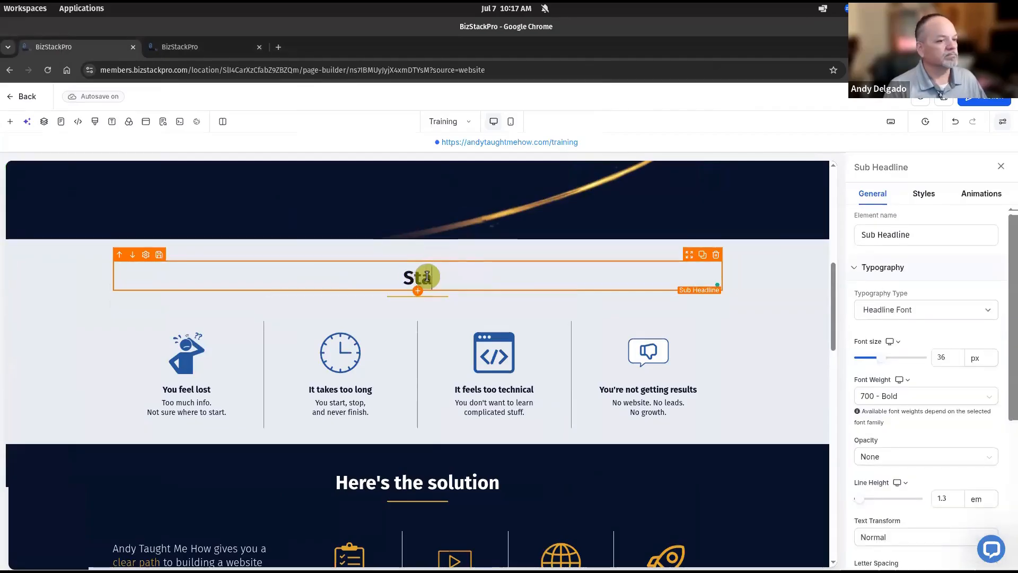
{"action": "type", "text": "rt Your Lea"}
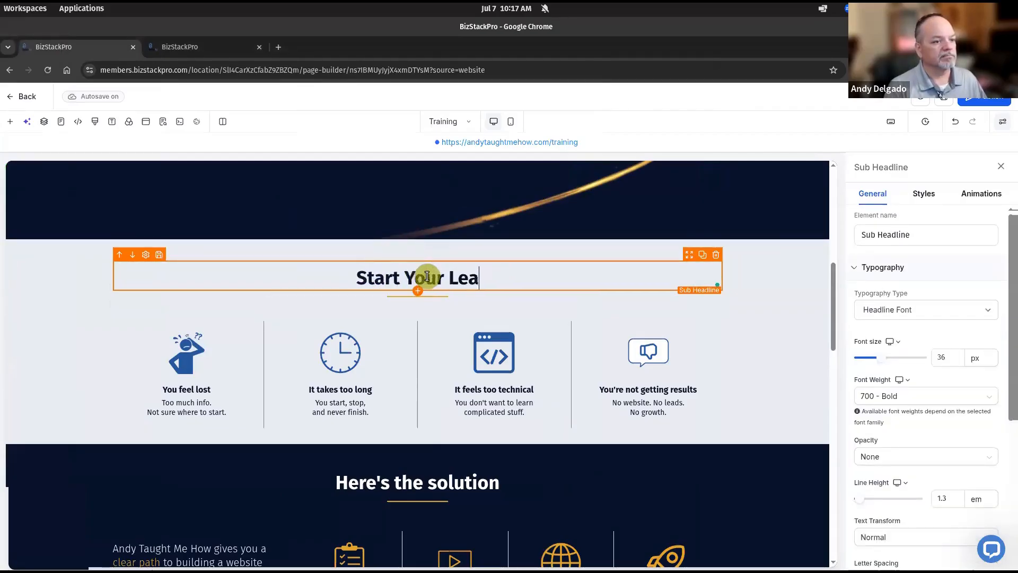
{"action": "type", "text": "rning Path"}
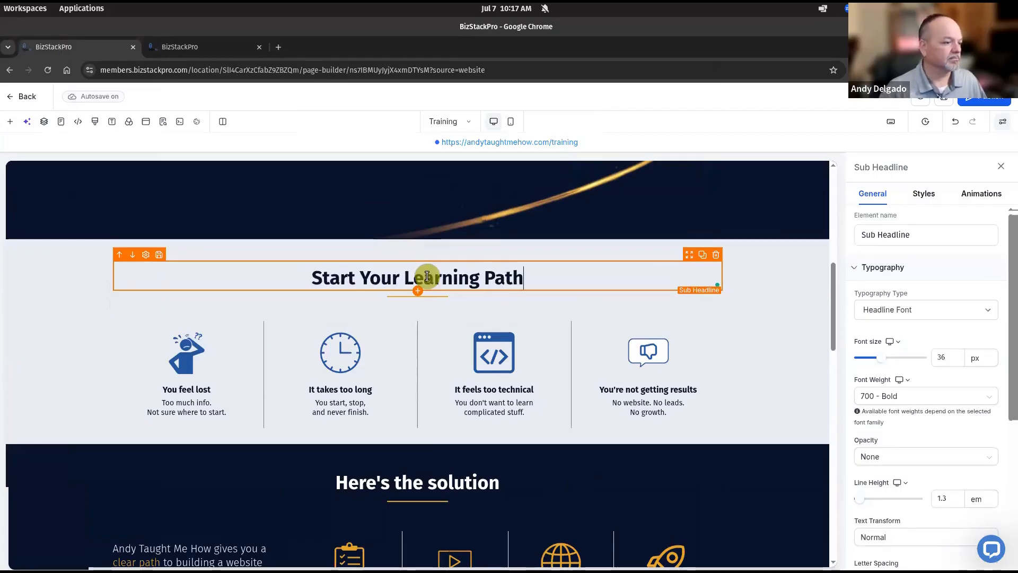
Step: Replace the icon above "You feel lost" with blue toolset.webp from the Training Page Icons folder inside Andy Taught Me How
{"action": "left_click", "coordinate": [186, 363]}
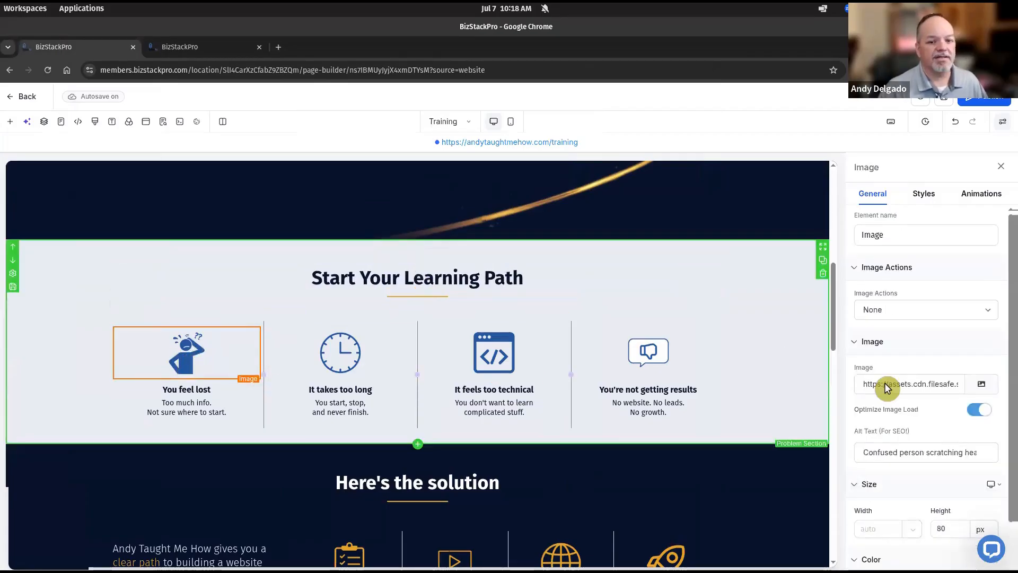
{"action": "left_click", "coordinate": [982, 383]}
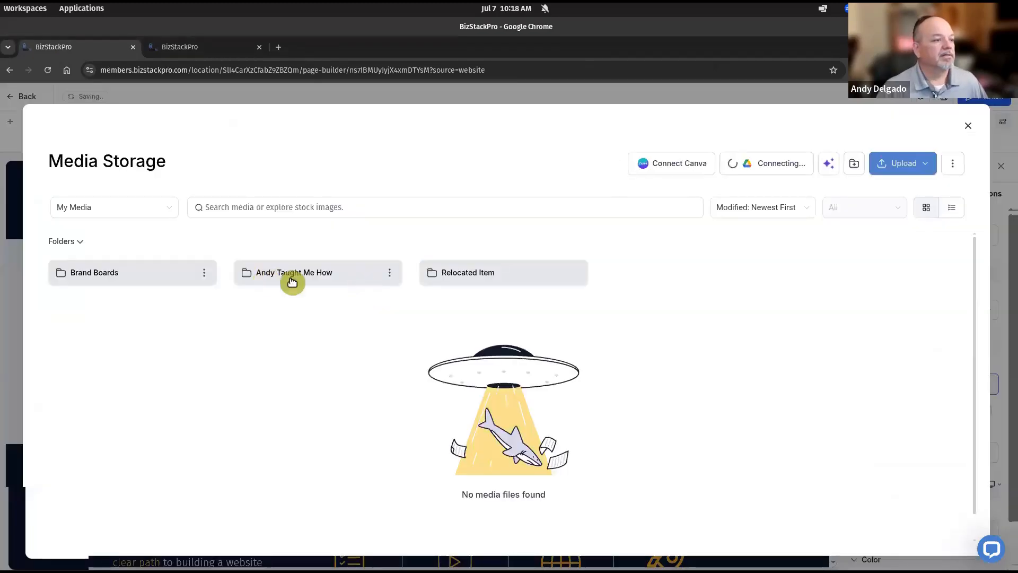
{"action": "left_click", "coordinate": [297, 276]}
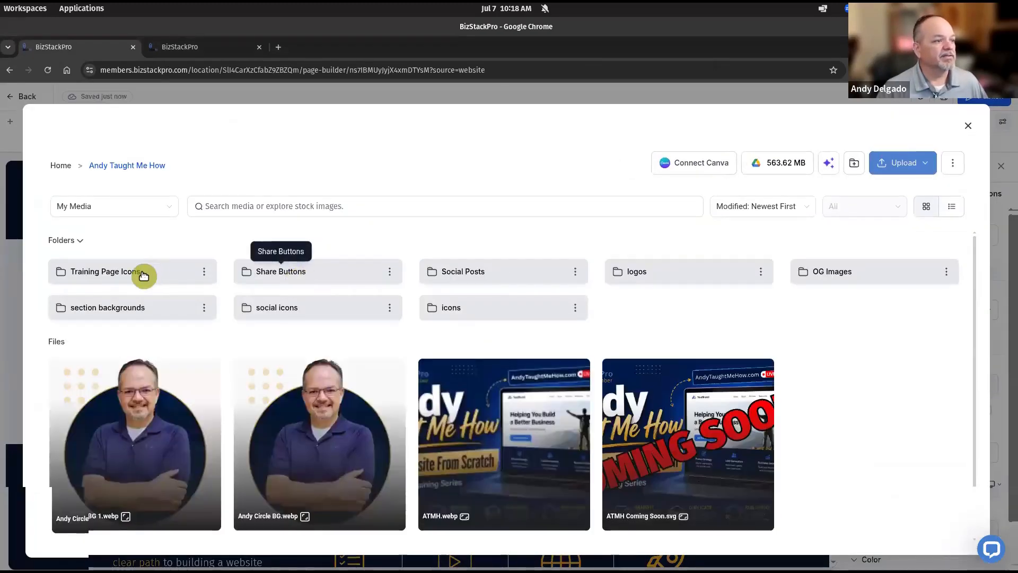
{"action": "left_click", "coordinate": [104, 273]}
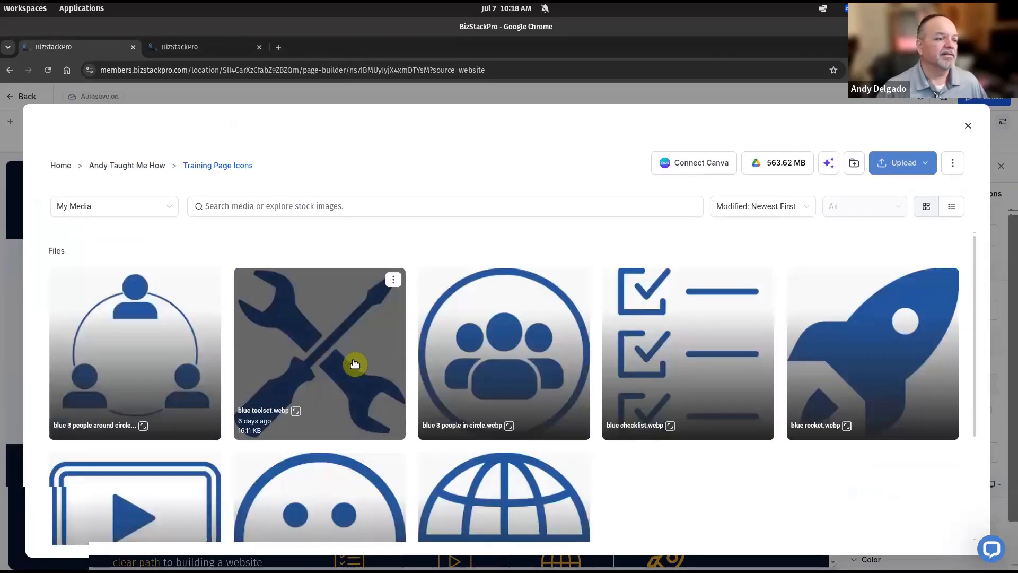
{"action": "left_click", "coordinate": [354, 364]}
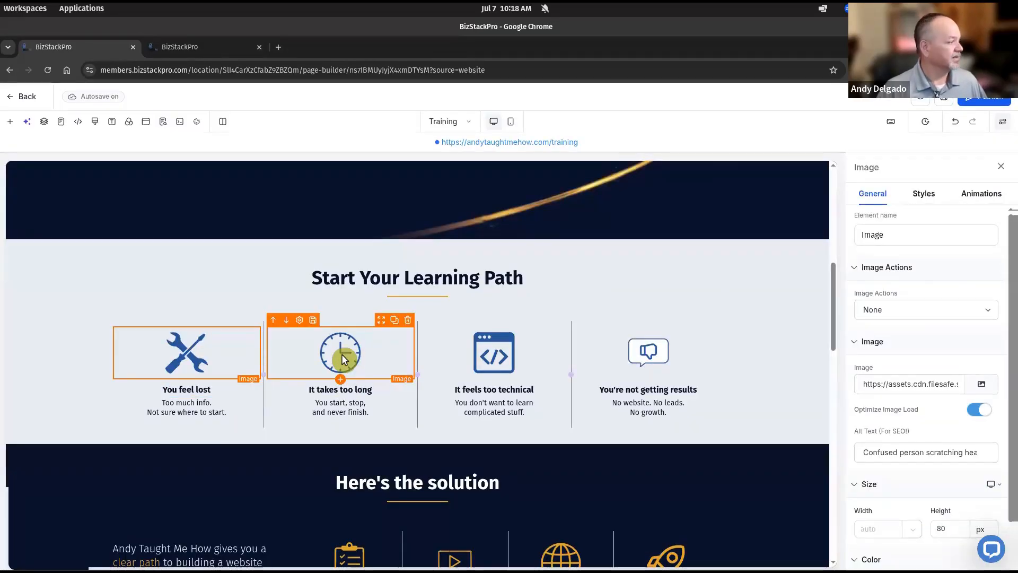
Step: Replace the clock icon above "It takes too long" with blue 3 people in circle.webp from the Training Page Icons folder
{"action": "left_click", "coordinate": [342, 359]}
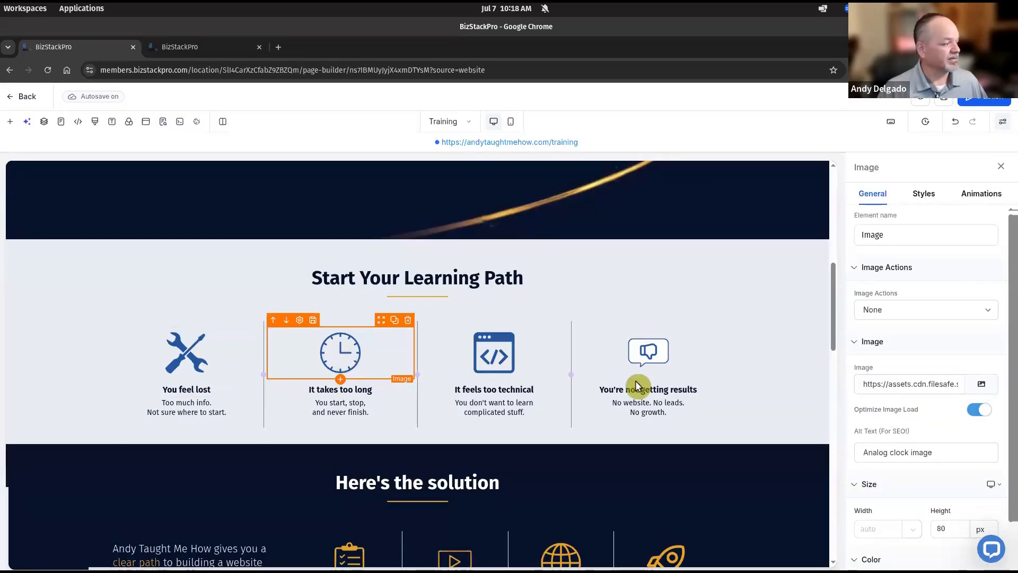
{"action": "left_click", "coordinate": [982, 386]}
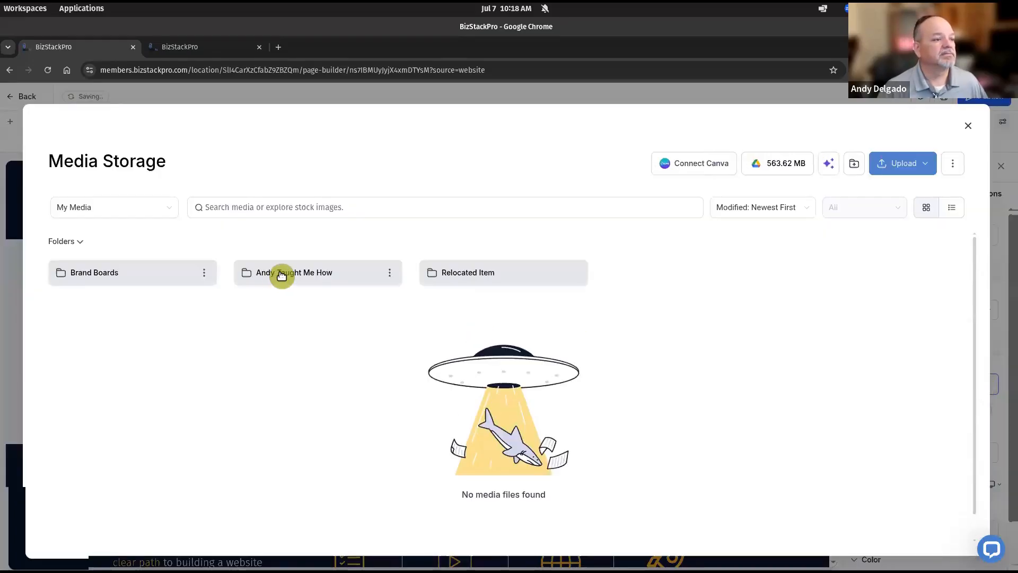
{"action": "double_click", "coordinate": [281, 275]}
{"action": "double_click", "coordinate": [102, 275]}
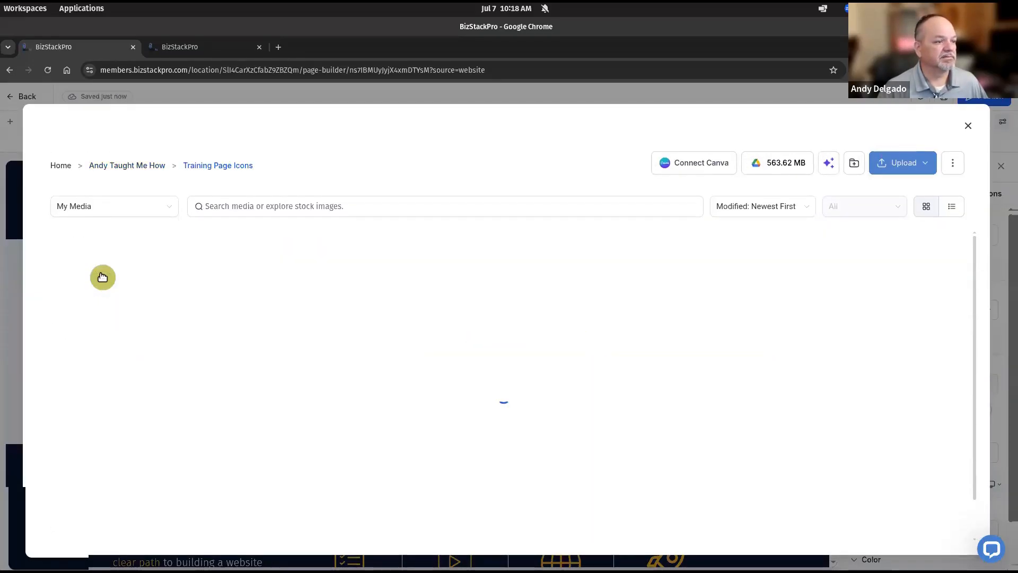
{"action": "left_click", "coordinate": [503, 349]}
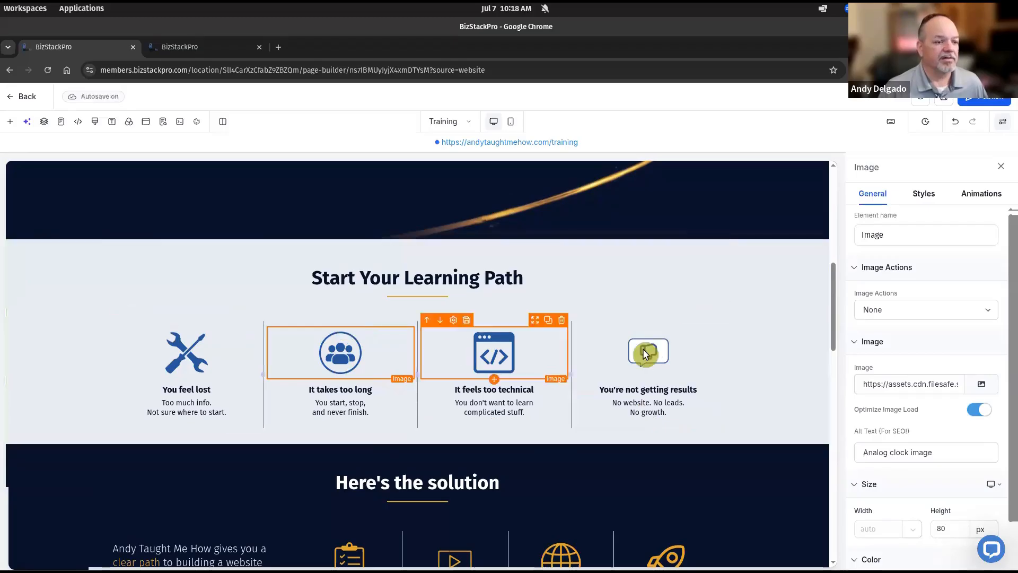
Step: Replace the code window icon above "It feels too technical" with the blue video screen icon from the Training Page Icons folder
{"action": "left_click", "coordinate": [484, 352]}
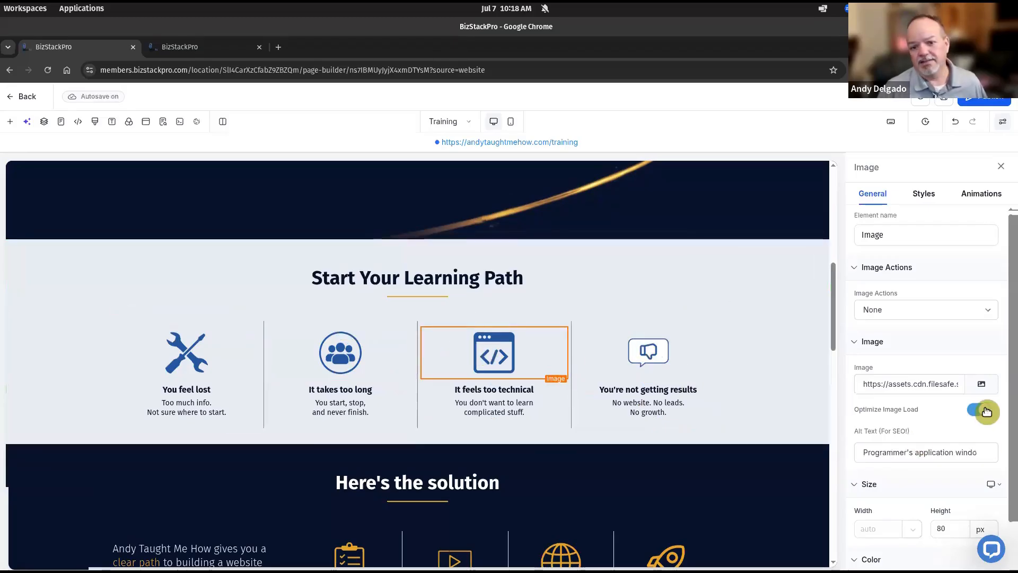
{"action": "left_click", "coordinate": [986, 384]}
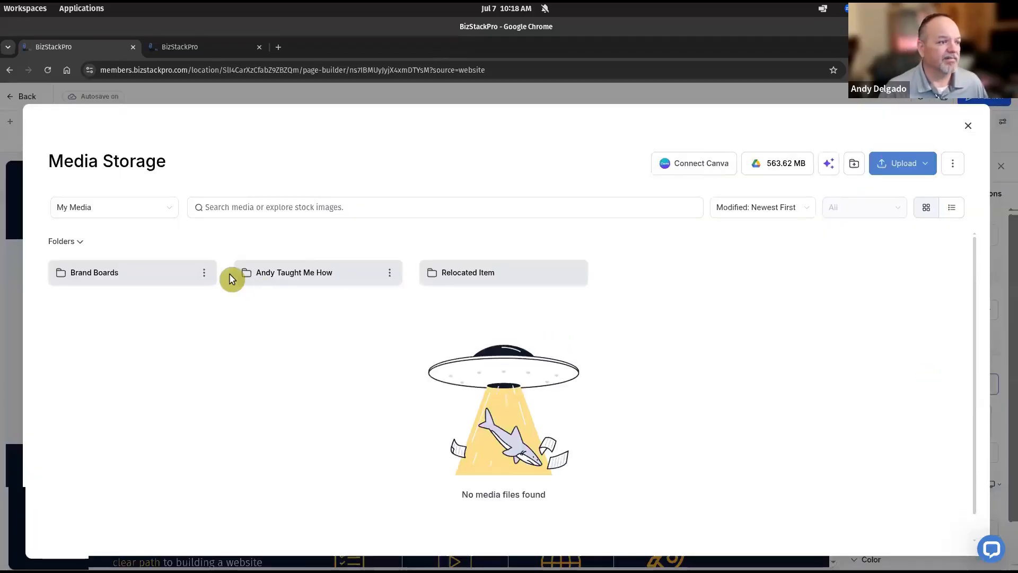
{"action": "left_click", "coordinate": [301, 274]}
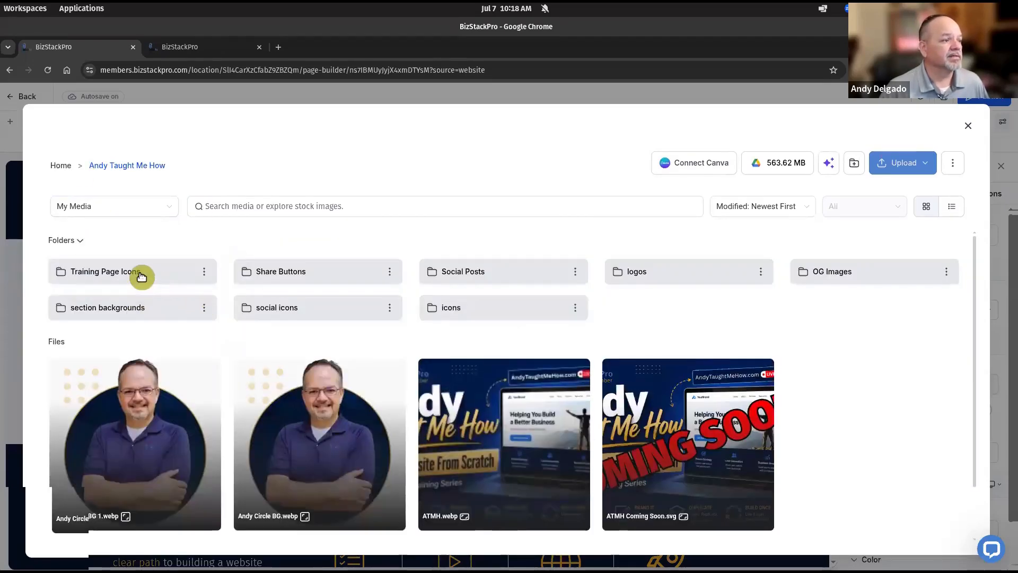
{"action": "left_click", "coordinate": [141, 272]}
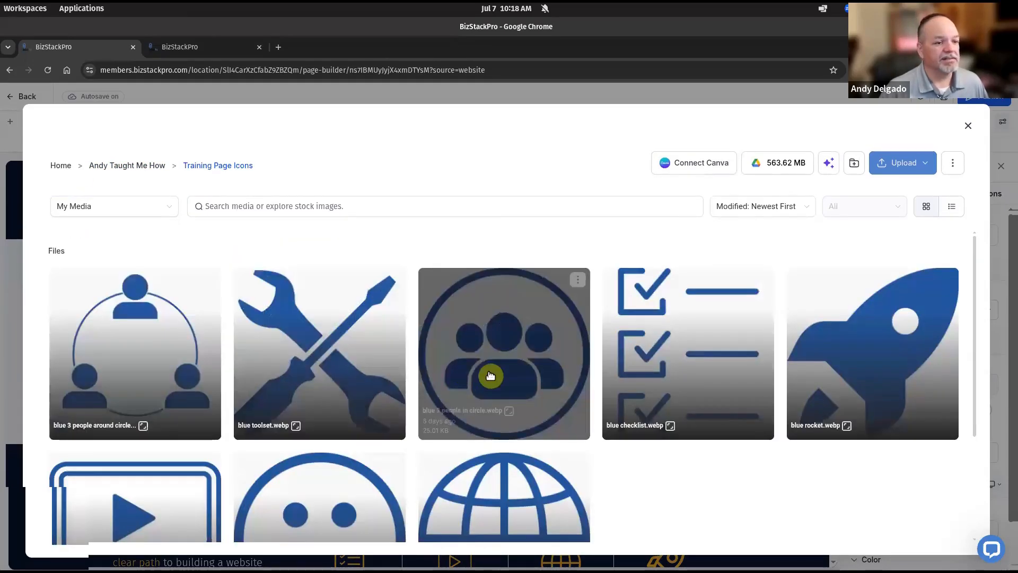
{"action": "double_click", "coordinate": [154, 507]}
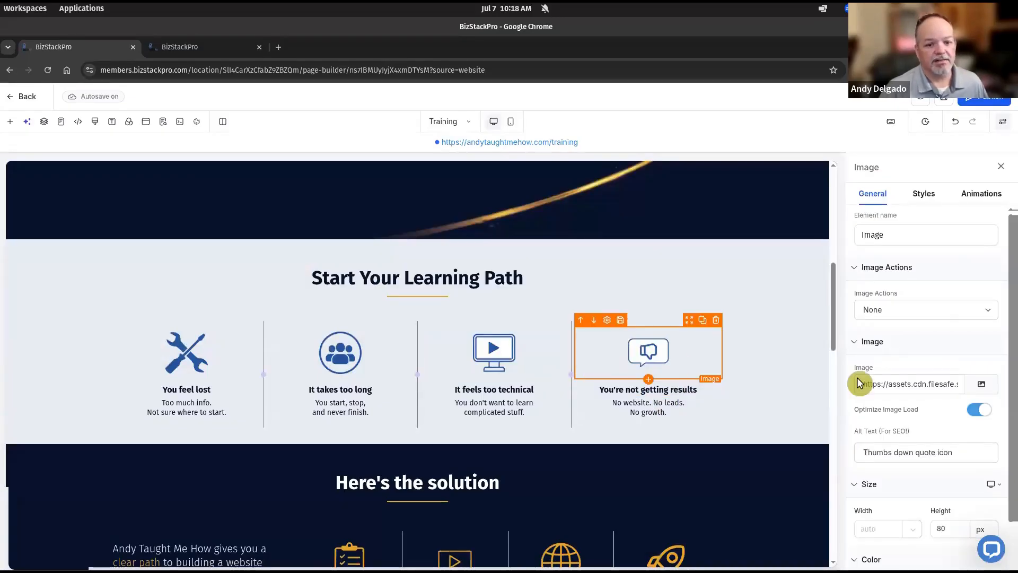
Step: Replace the thumbs-down icon above "You're not getting results" with blue rocket.webp from the Training Page Icons folder
{"action": "left_click", "coordinate": [987, 386]}
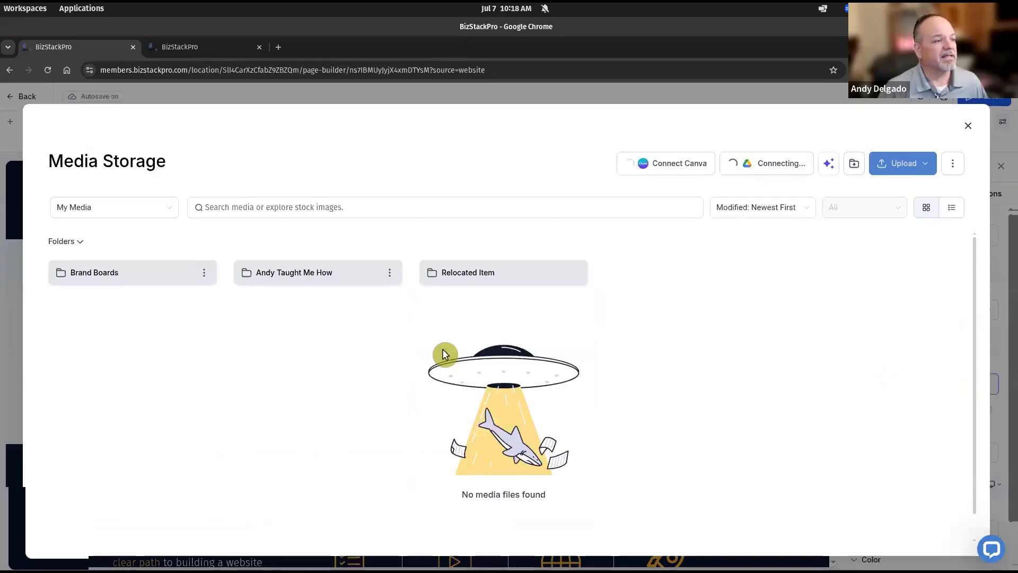
{"action": "left_click", "coordinate": [300, 274]}
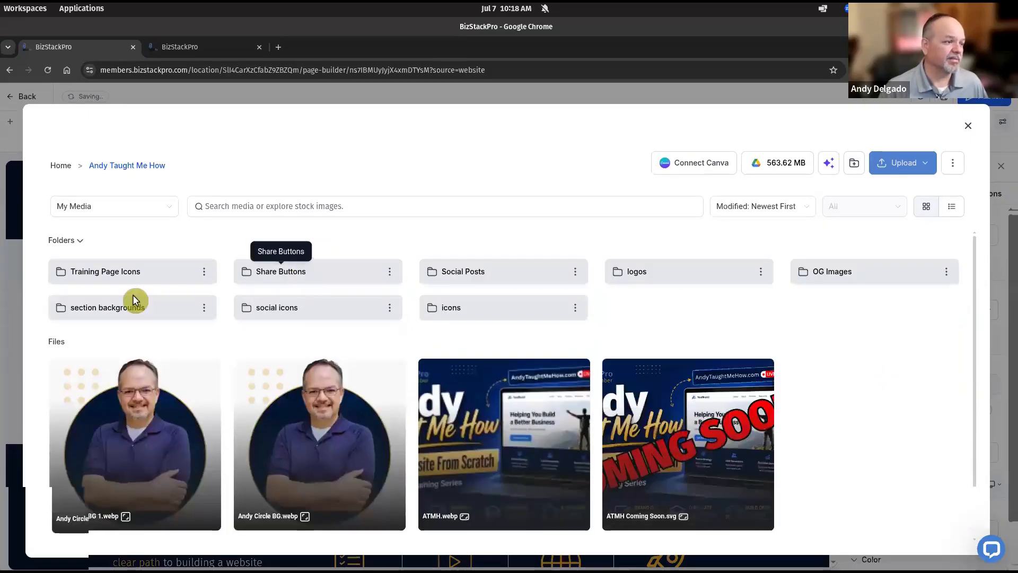
{"action": "left_click", "coordinate": [127, 273]}
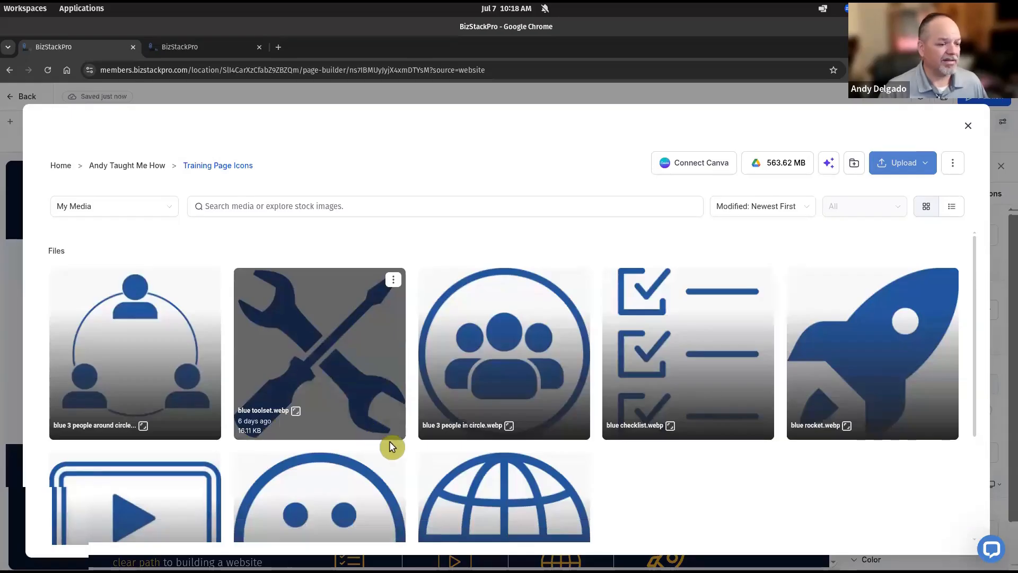
{"action": "double_click", "coordinate": [875, 377]}
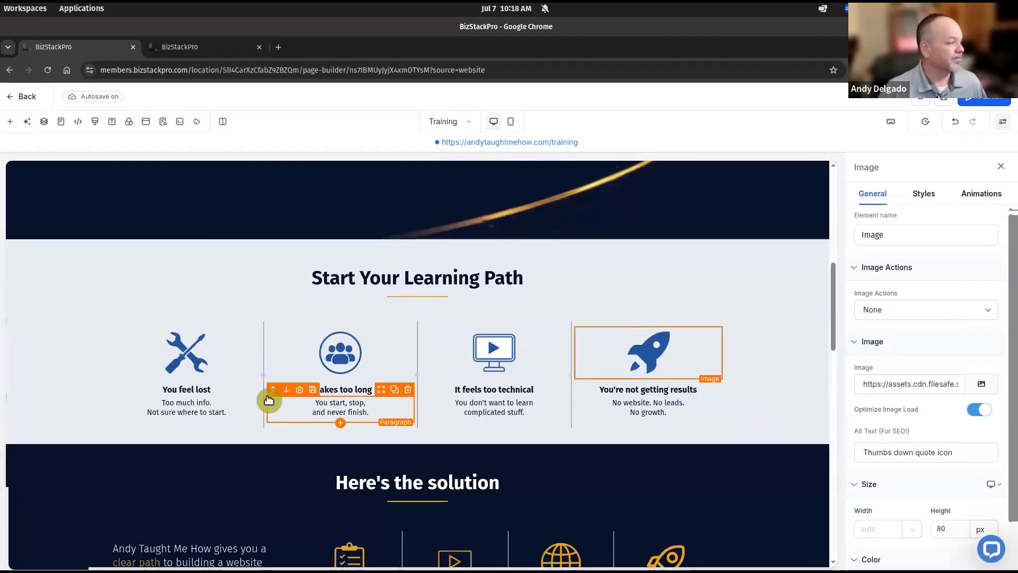
Step: Change the first column's title under the tools icon to "Get the Website Builder Toolkit" and make it bold
{"action": "left_click", "coordinate": [175, 389]}
{"action": "key", "text": "ctrl+a"}
{"action": "type", "text": "G"}
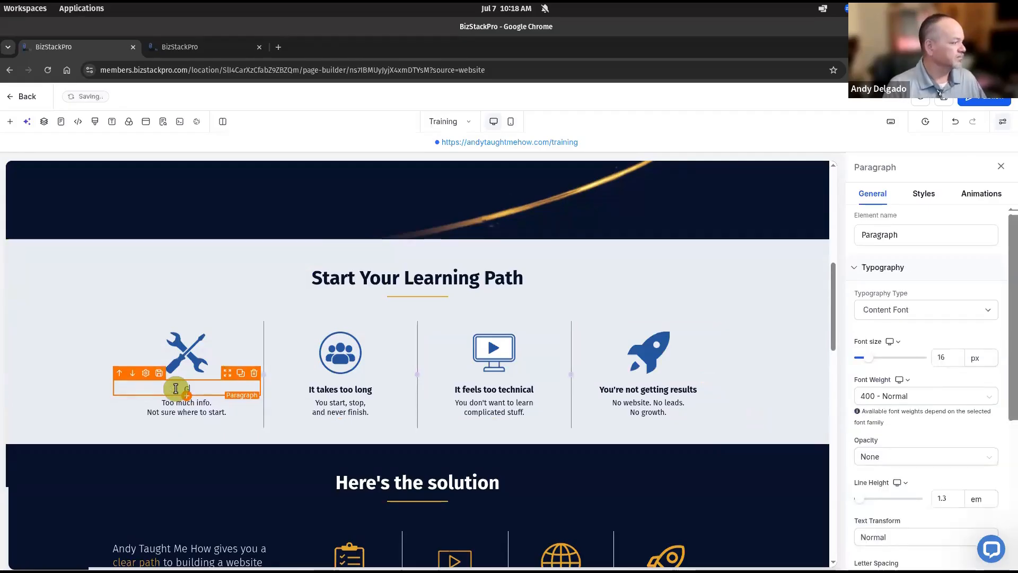
{"action": "type", "text": "et the Website Build"}
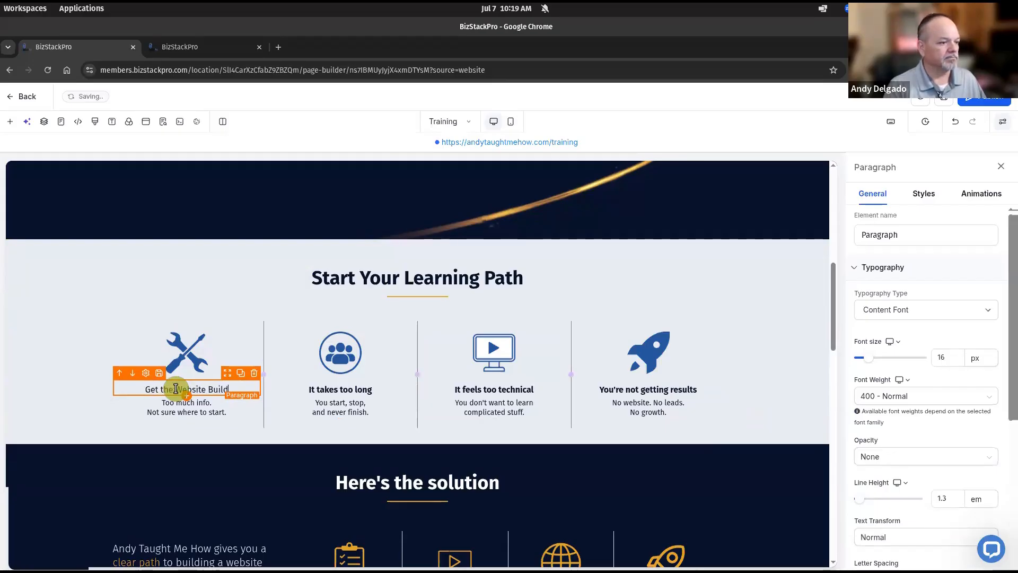
{"action": "type", "text": "er Too"}
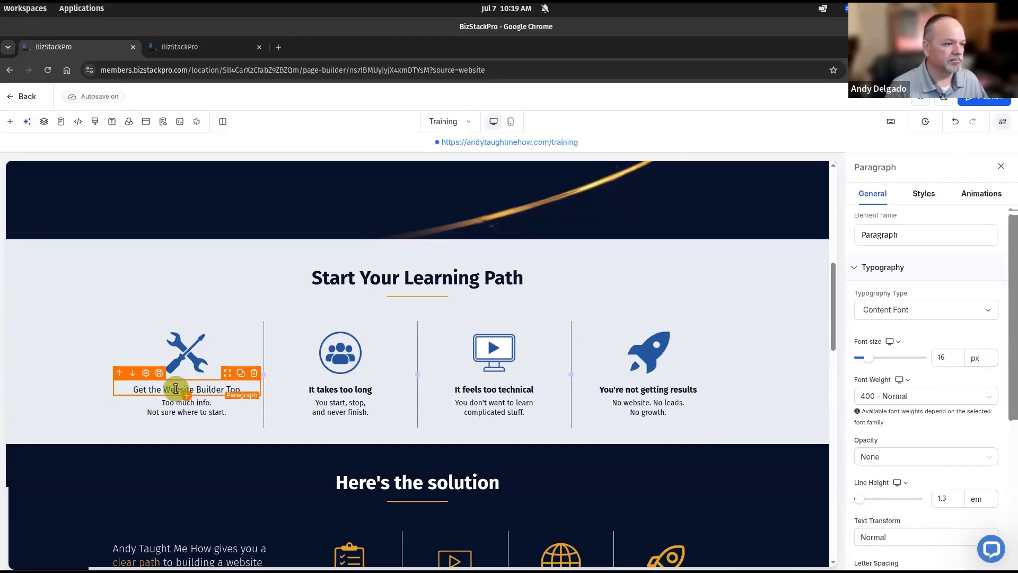
{"action": "type", "text": "lkit"}
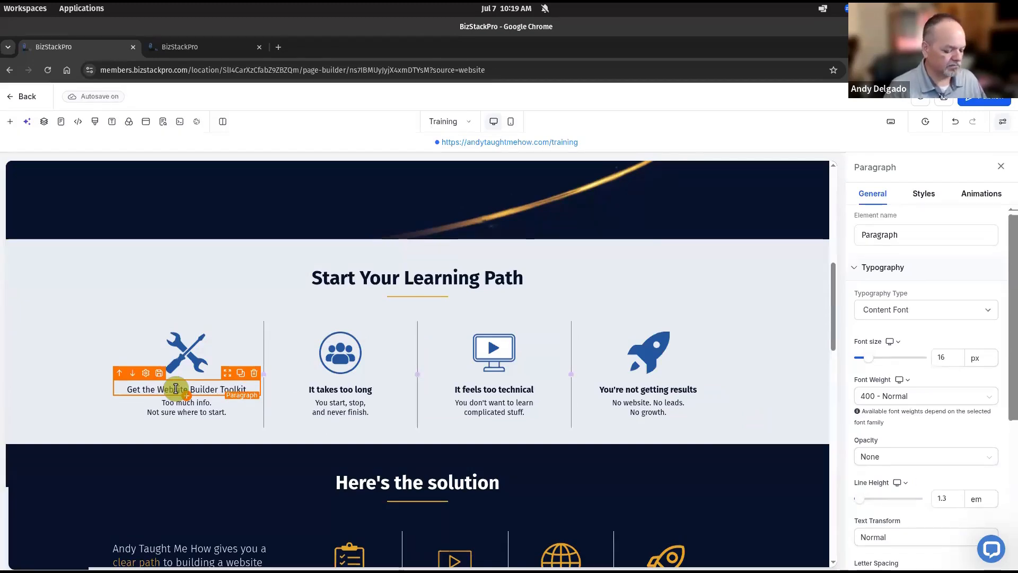
{"action": "key", "text": "ctrl+a"}
{"action": "key", "text": "ctrl+b"}
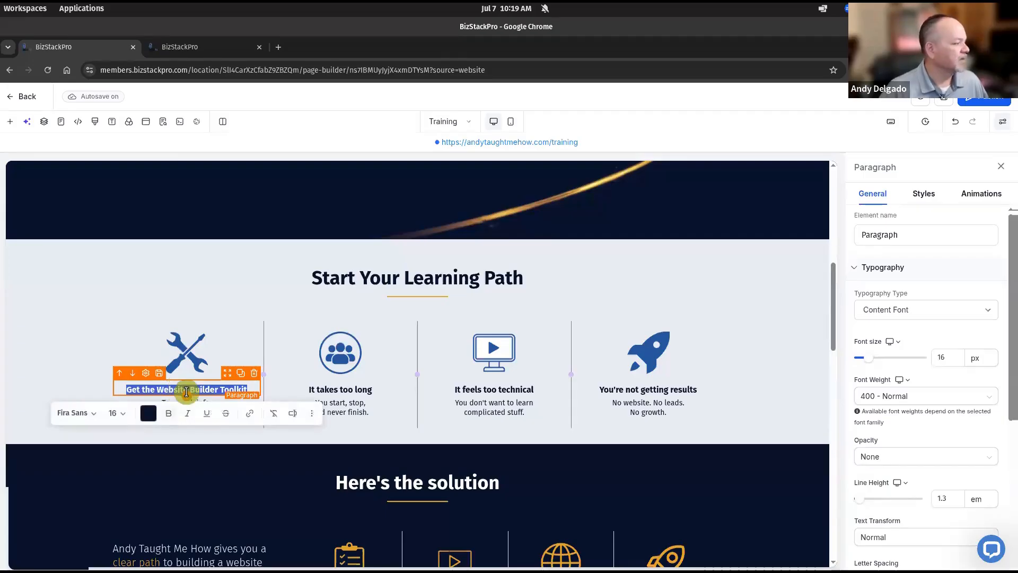
Step: Check the first card's title in the mockup and break the Get the Website Builder Toolkit title onto a second line before "Builder"
{"action": "left_click", "coordinate": [213, 388]}
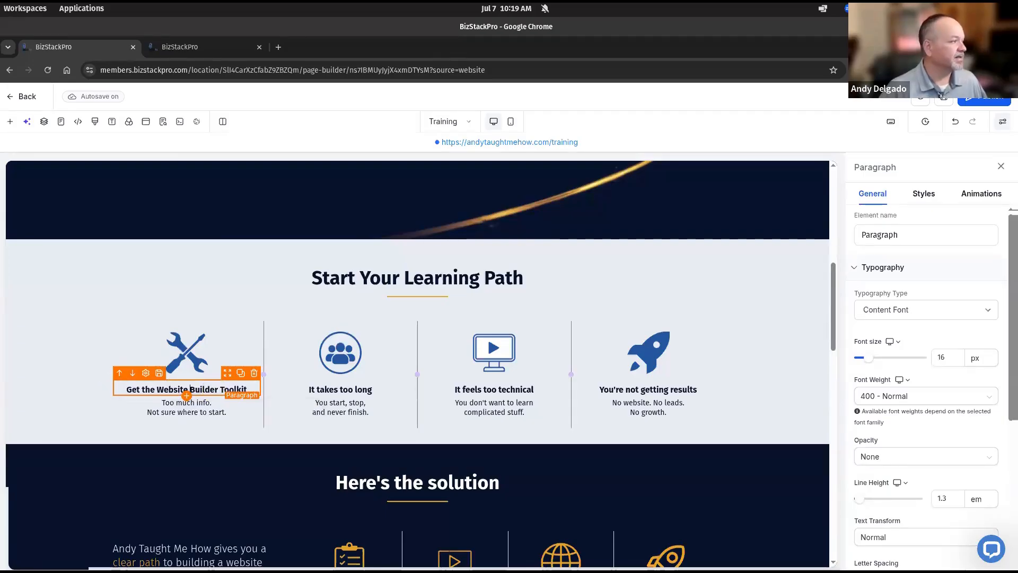
{"action": "left_click_drag", "start_coordinate": [1, 68], "coordinate": [254, 66]}
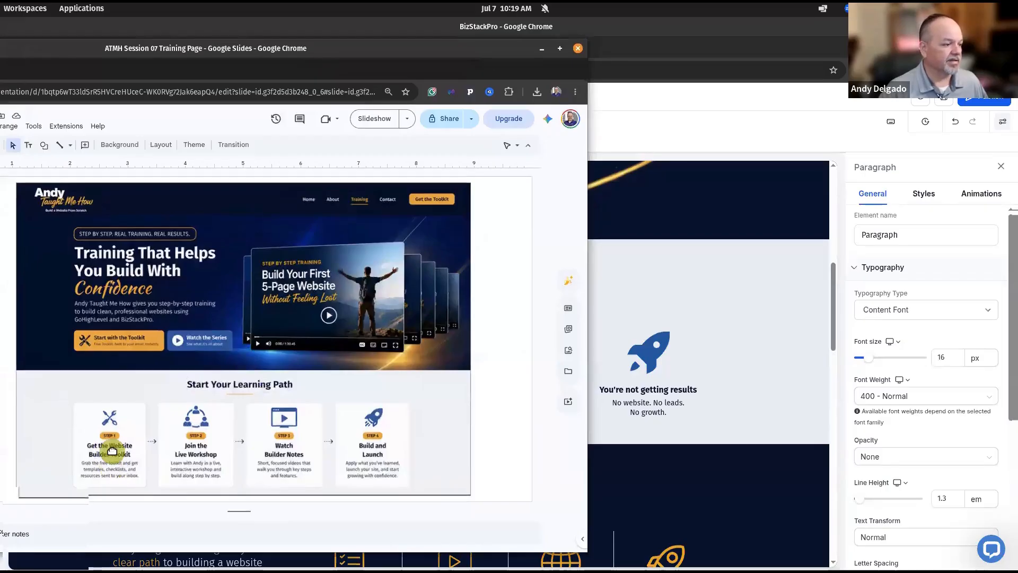
{"action": "left_click_drag", "start_coordinate": [139, 64], "coordinate": [0, 65]}
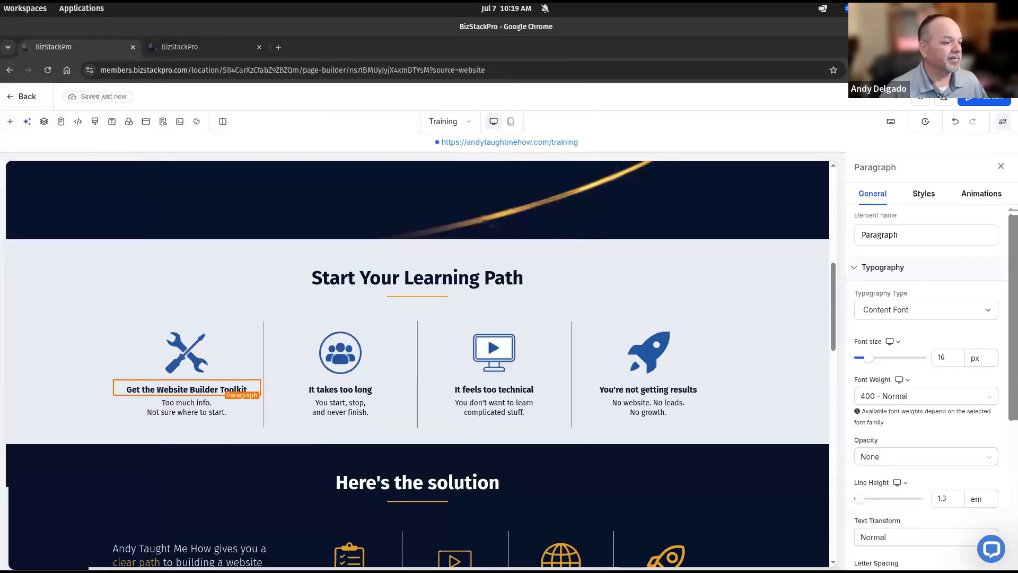
{"action": "left_click", "coordinate": [198, 402]}
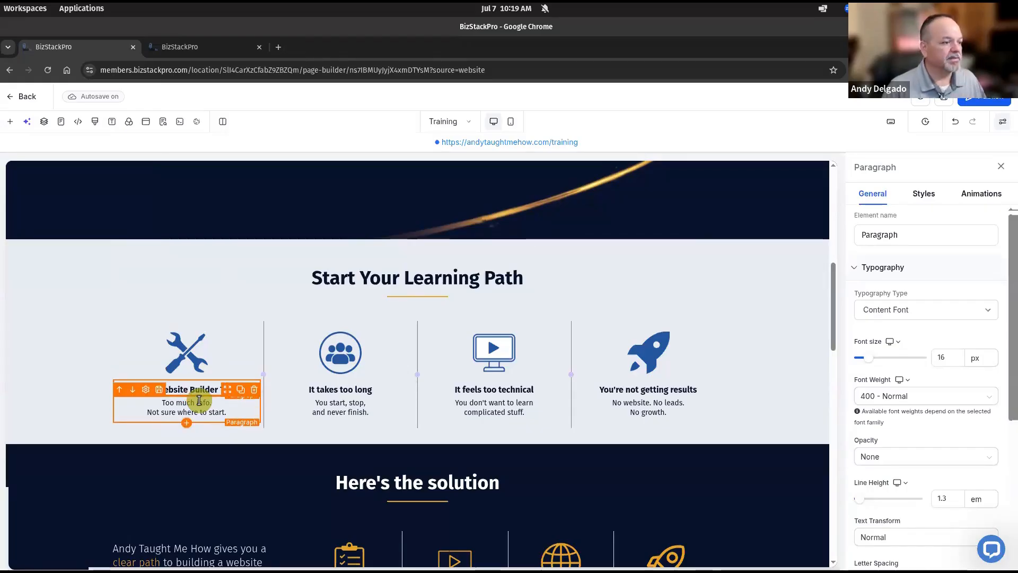
Step: Replace the text under Get the Website Builder Toolkit with "Grab the free toolkit and get templates, checklists, and resources sent to your inbox."
{"action": "double_click", "coordinate": [194, 423]}
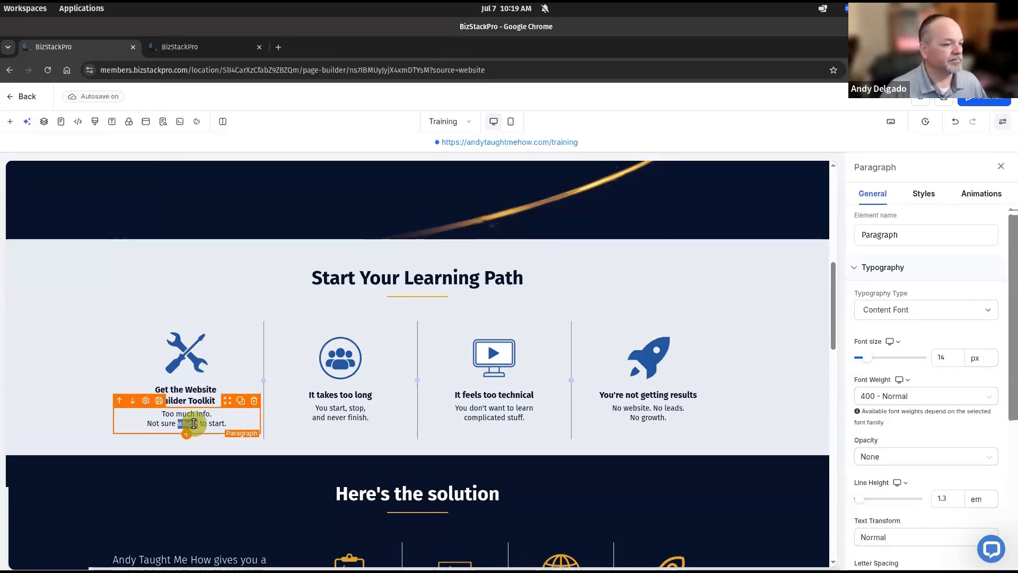
{"action": "triple_click", "coordinate": [193, 423]}
{"action": "key", "text": "ctrl+a"}
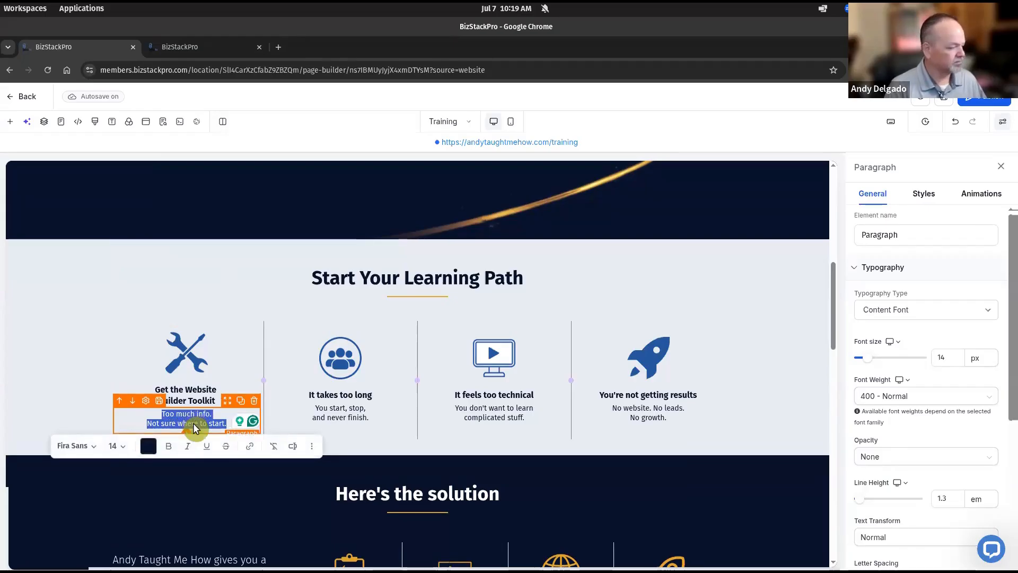
{"action": "type", "text": "Grab the fr"}
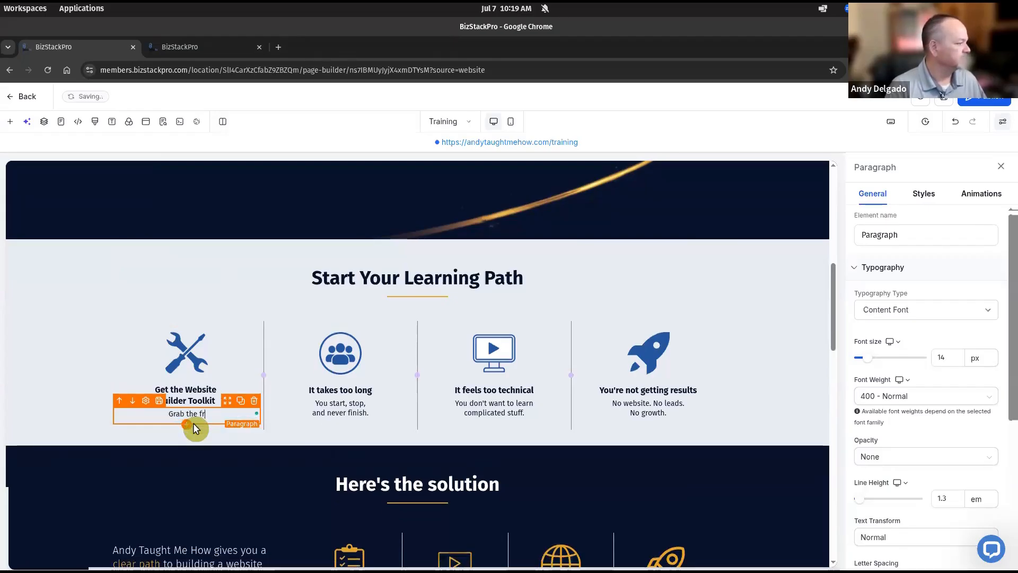
{"action": "type", "text": "ee toolkit and "}
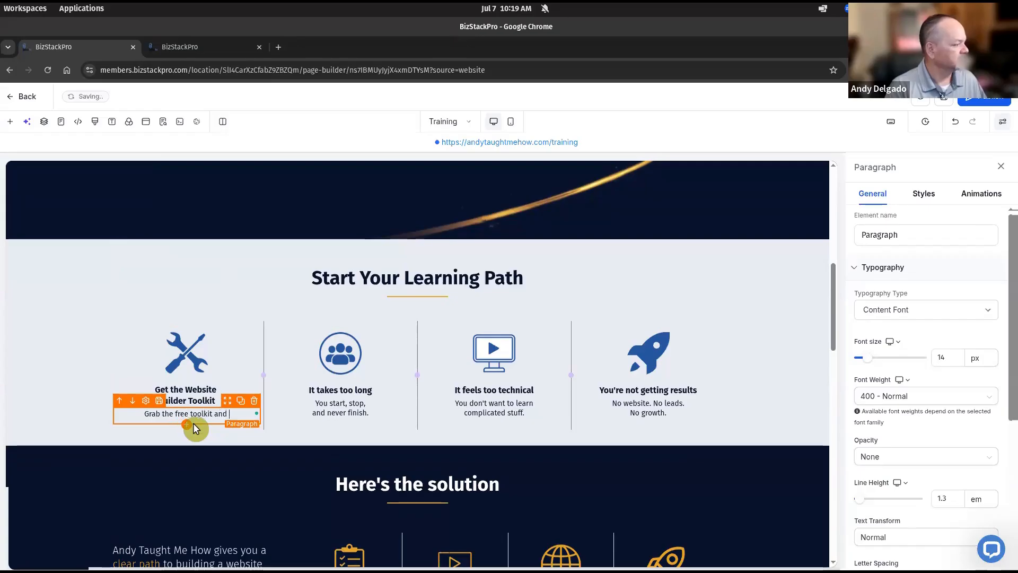
{"action": "type", "text": "get templates, che"}
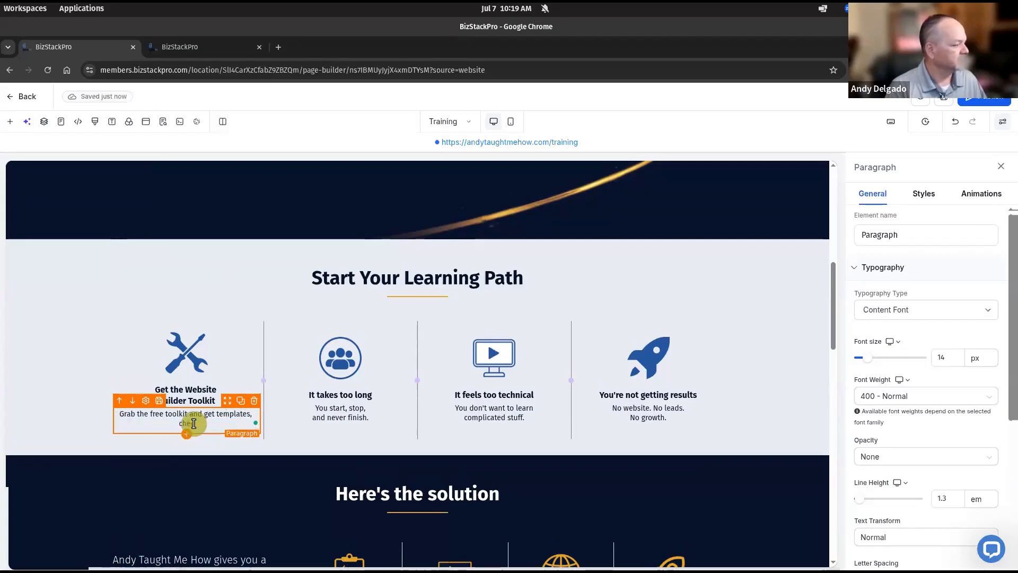
{"action": "type", "text": "cklists, and r"}
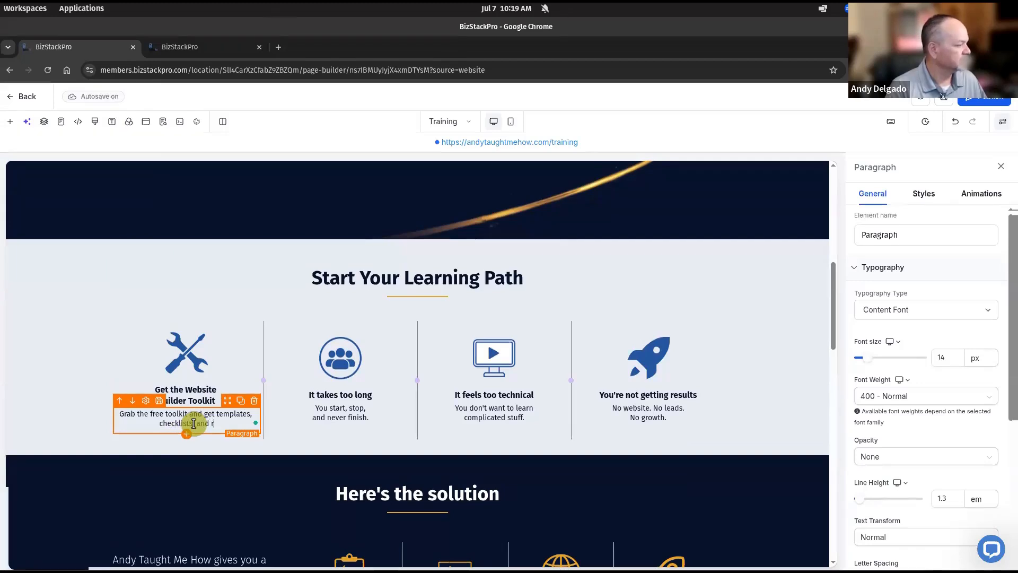
{"action": "type", "text": "esources se"}
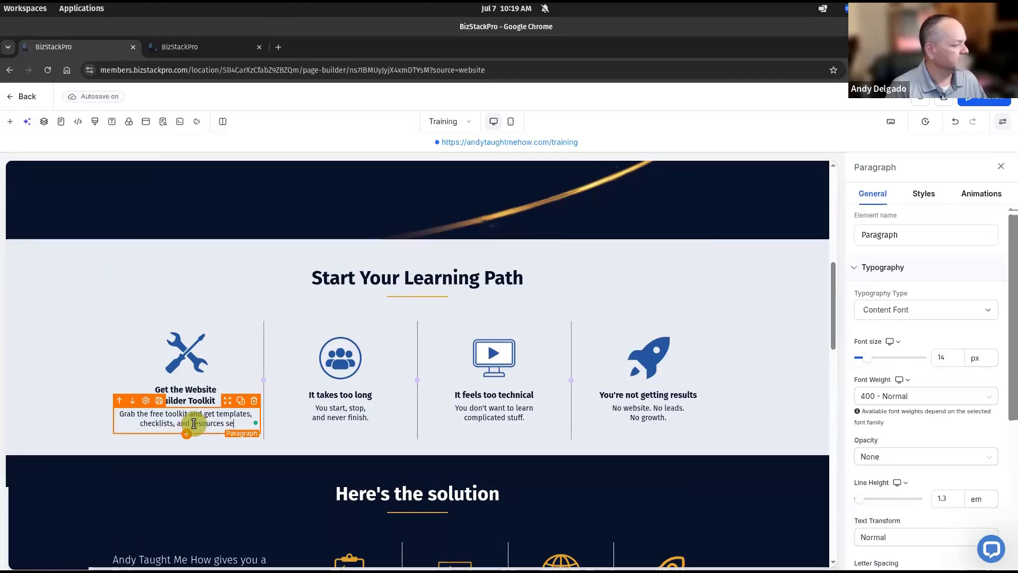
{"action": "type", "text": "nt to your in"}
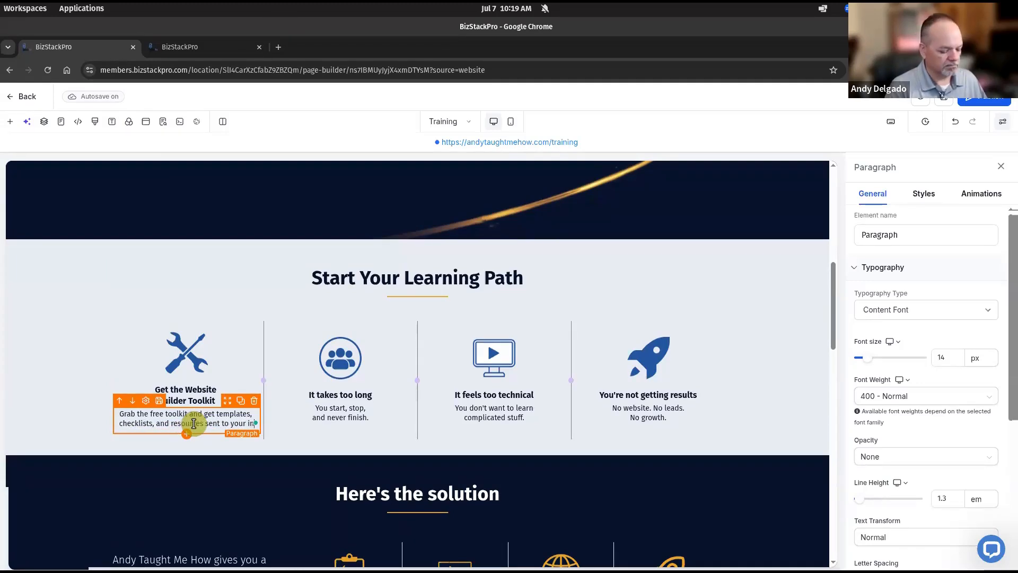
{"action": "type", "text": "box."}
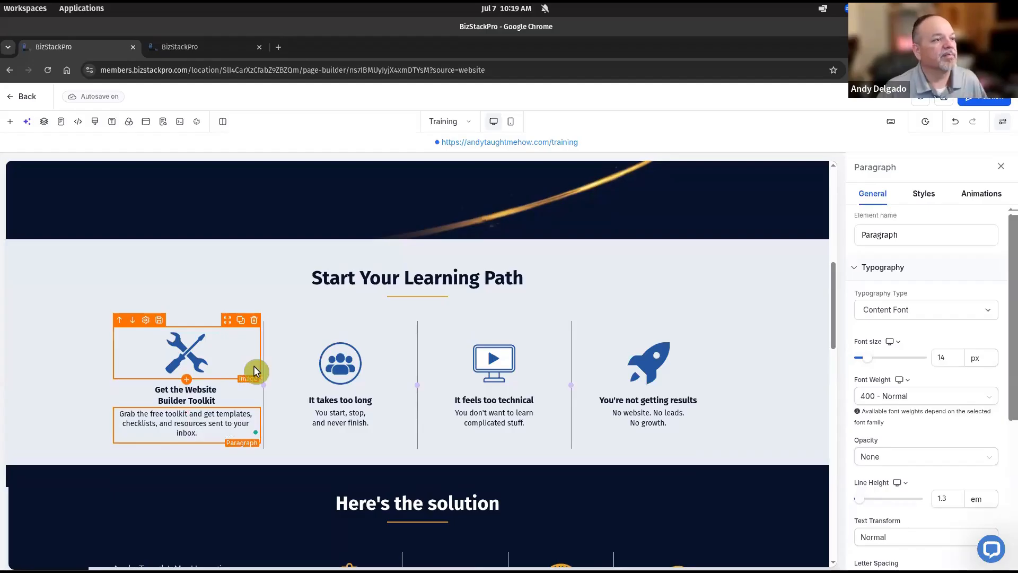
Step: Add a new paragraph element between the tools icon and the Get the Website Builder Toolkit title
{"action": "scroll", "coordinate": [254, 371], "scroll_direction": "up", "scroll_amount": 8}
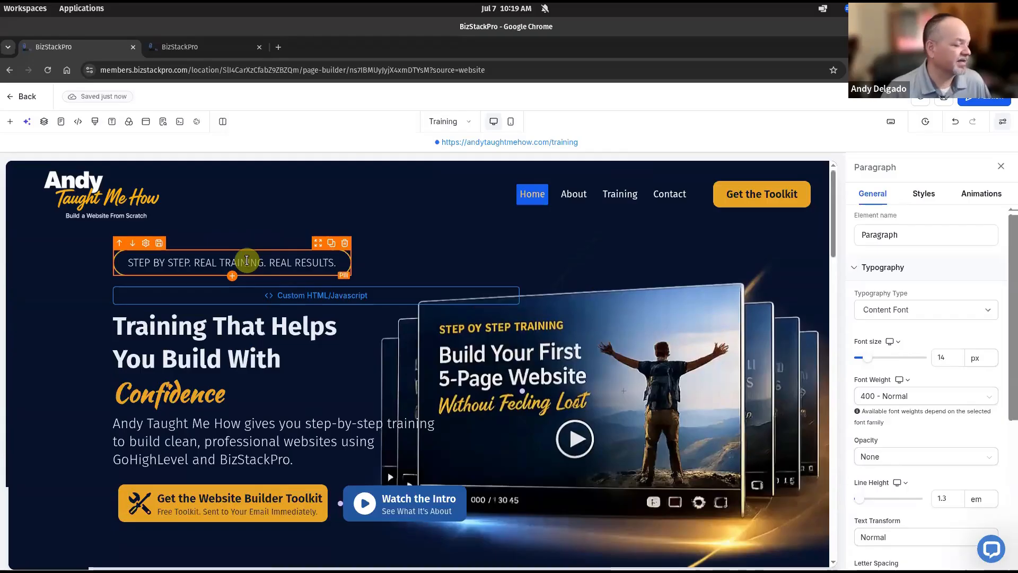
{"action": "scroll", "coordinate": [246, 260], "scroll_direction": "down", "scroll_amount": 8}
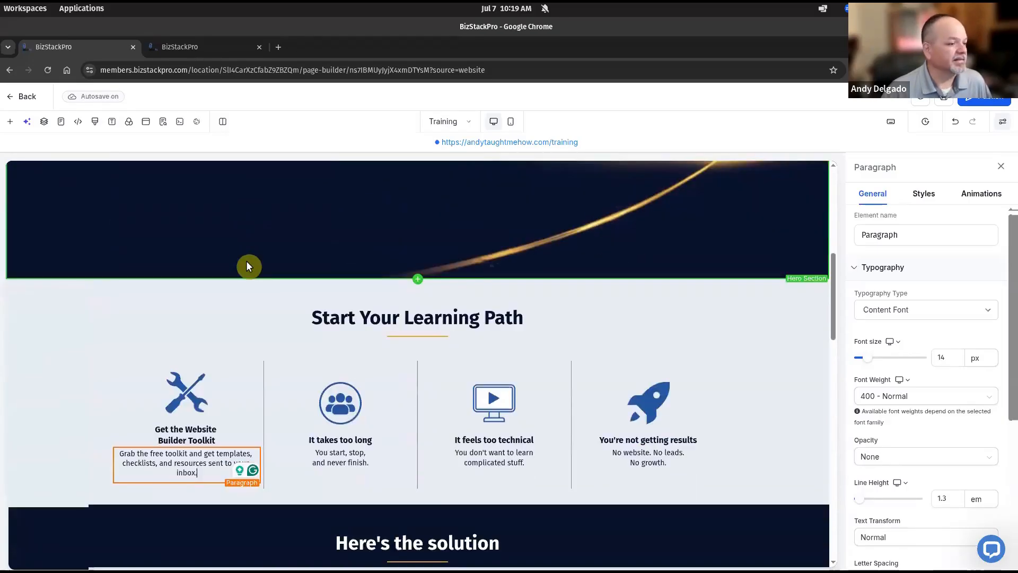
{"action": "left_click", "coordinate": [186, 419]}
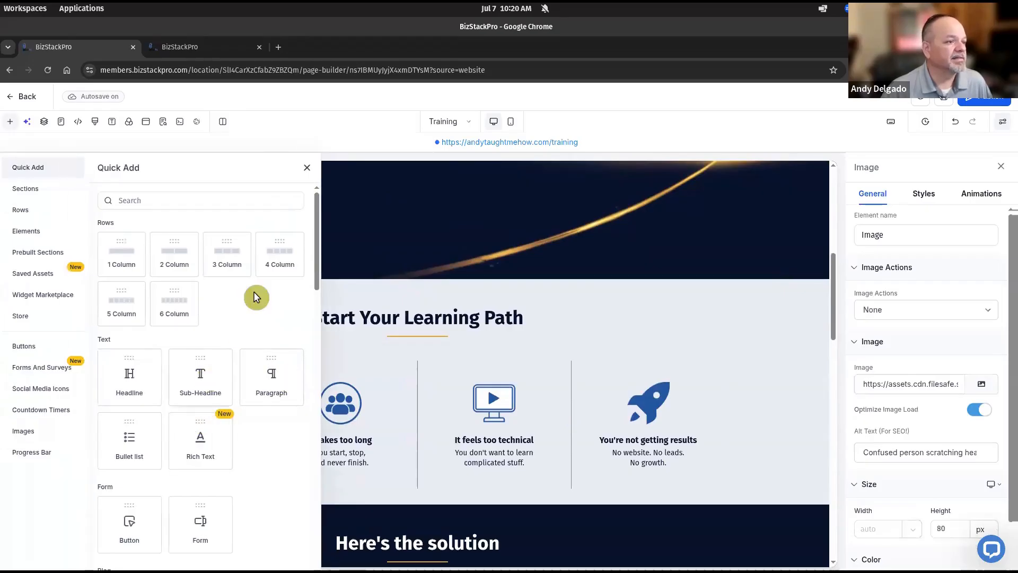
{"action": "left_click_drag", "start_coordinate": [270, 386], "coordinate": [184, 427]}
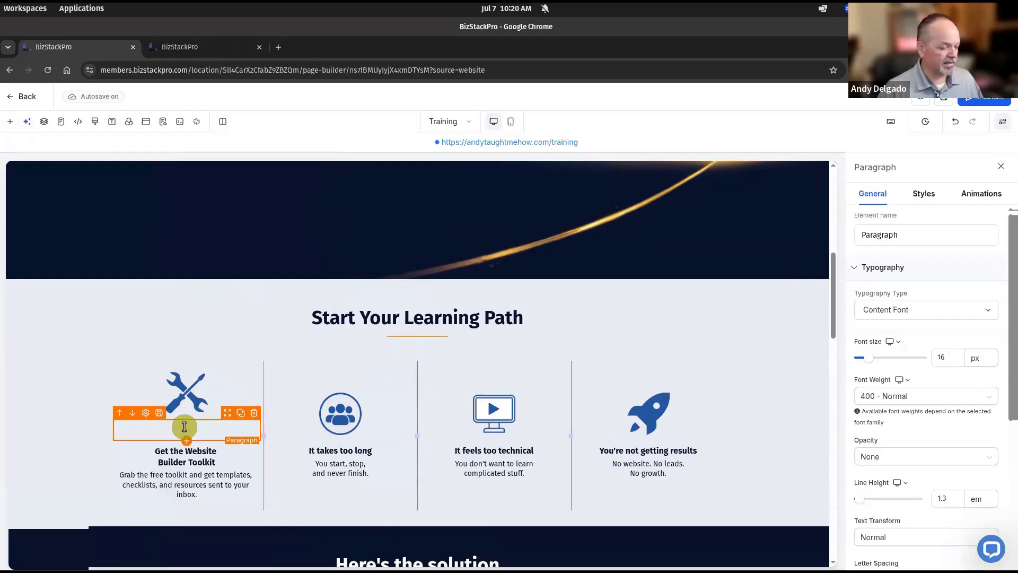
Step: Check the step badges in the mockup and set all corner radii of the new paragraph to 999 px
{"action": "left_click", "coordinate": [925, 196]}
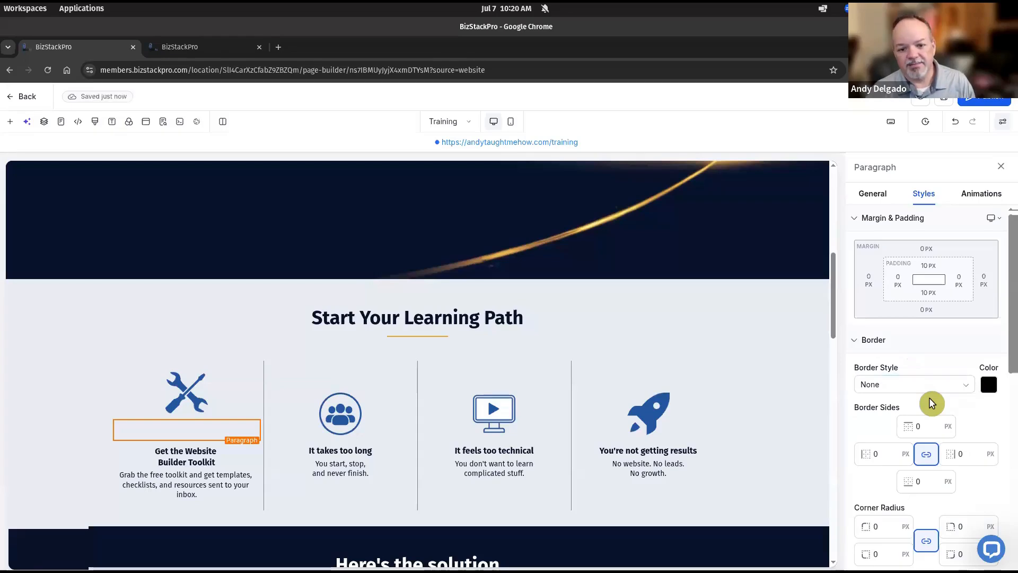
{"action": "scroll", "coordinate": [932, 403], "scroll_direction": "down", "scroll_amount": 3}
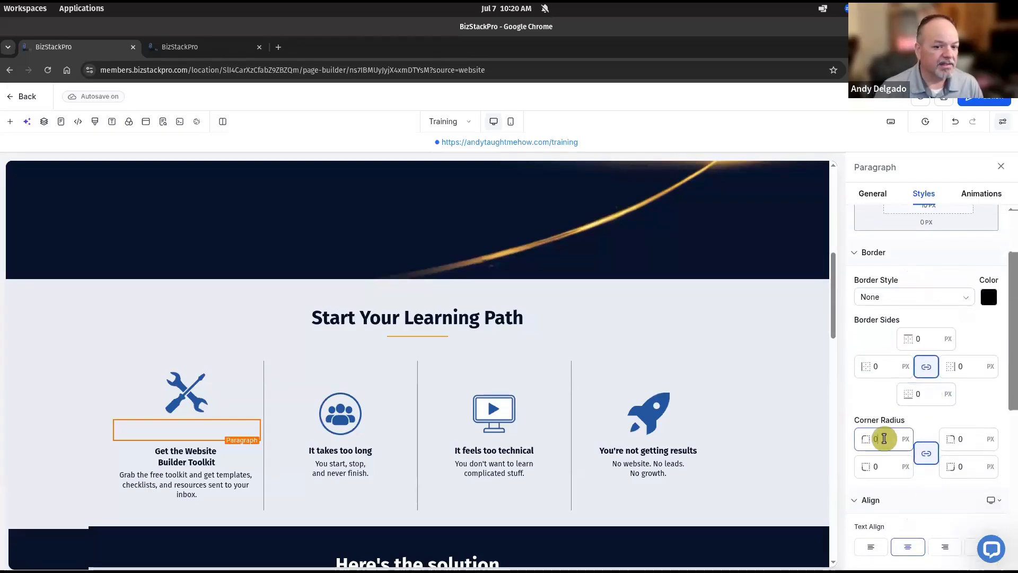
{"action": "left_click", "coordinate": [883, 438]}
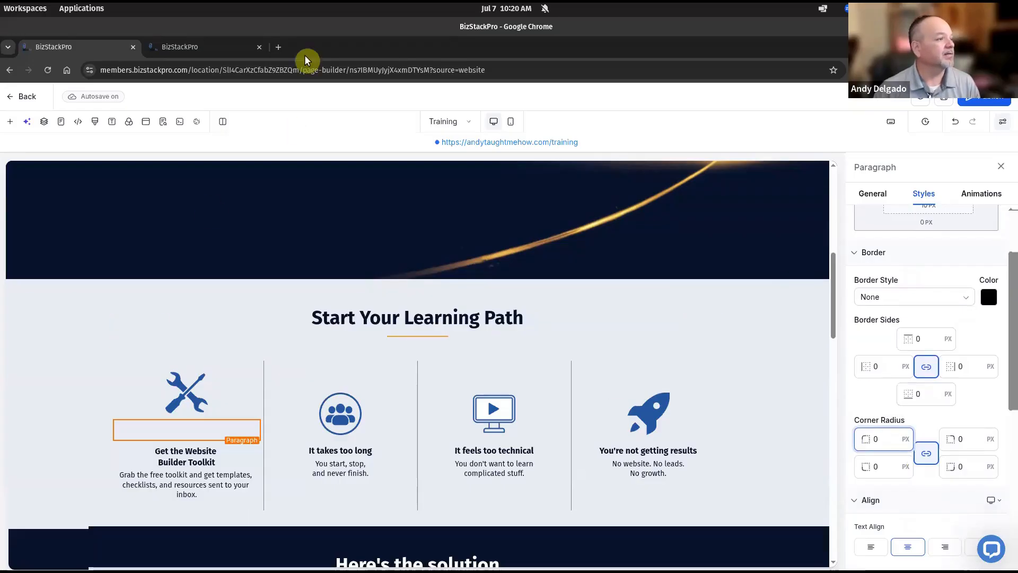
{"action": "left_click_drag", "start_coordinate": [1, 53], "coordinate": [509, 60]}
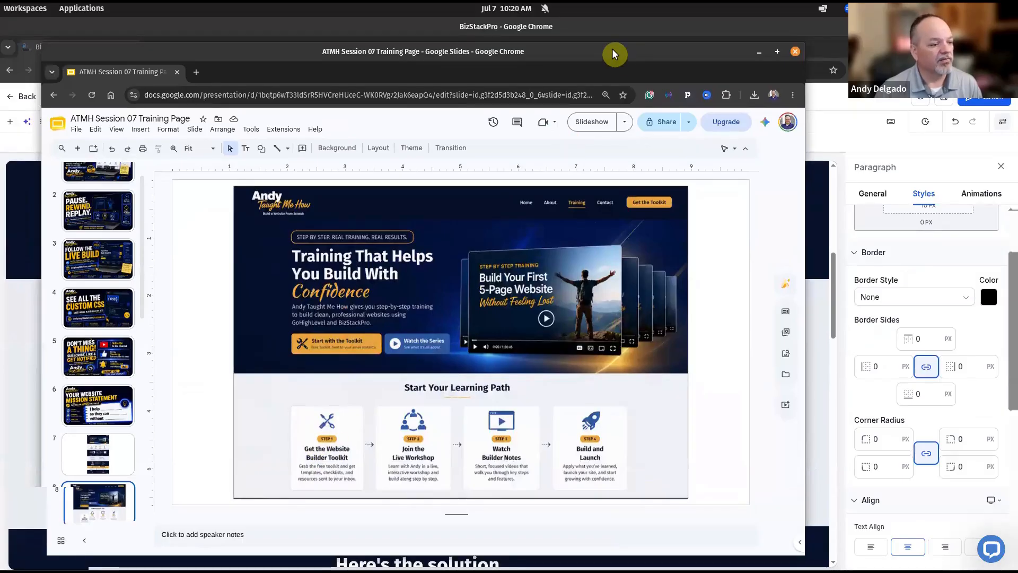
{"action": "left_click_drag", "start_coordinate": [605, 52], "coordinate": [1, 53]}
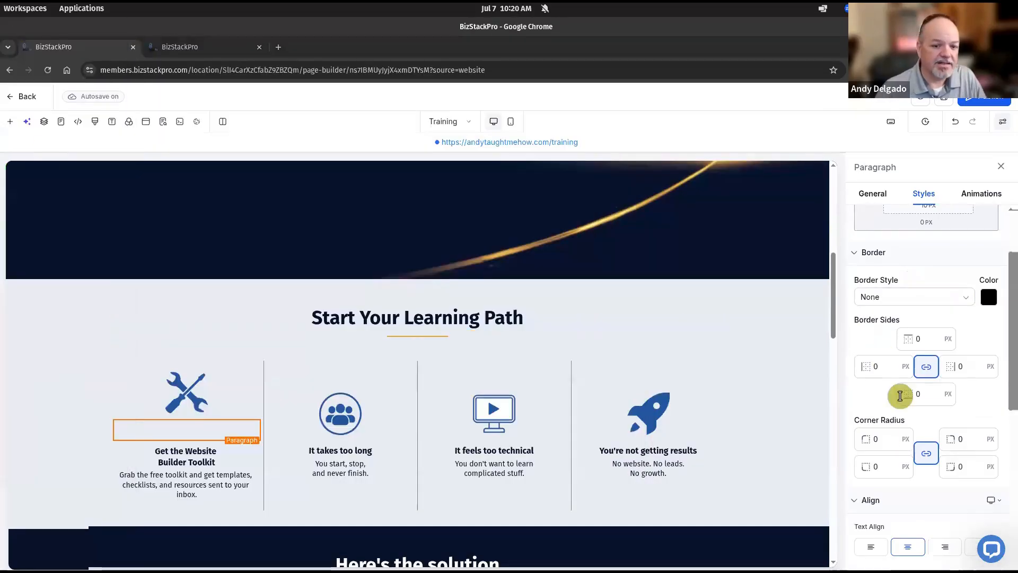
{"action": "left_click", "coordinate": [872, 439]}
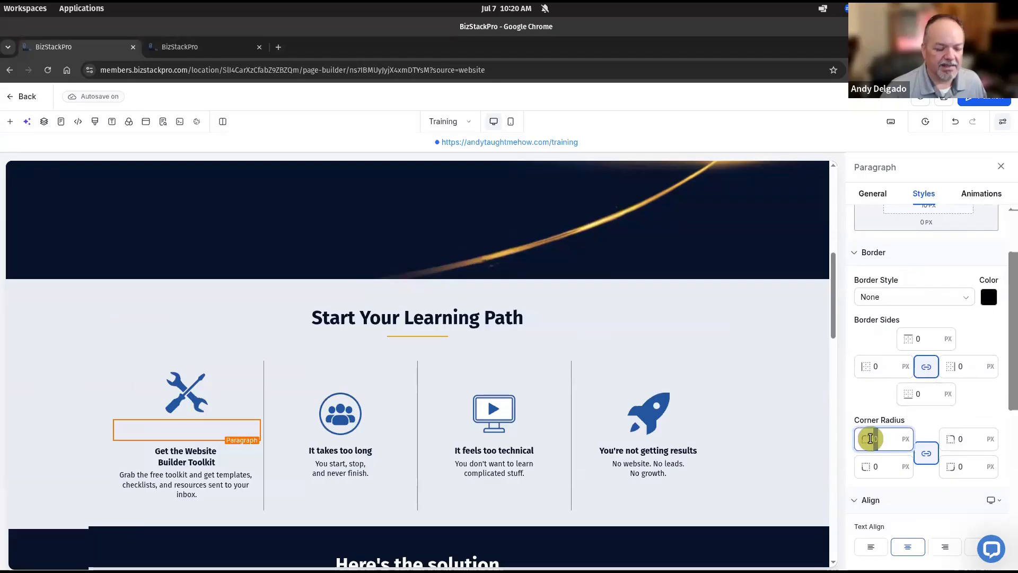
{"action": "type", "text": "999"}
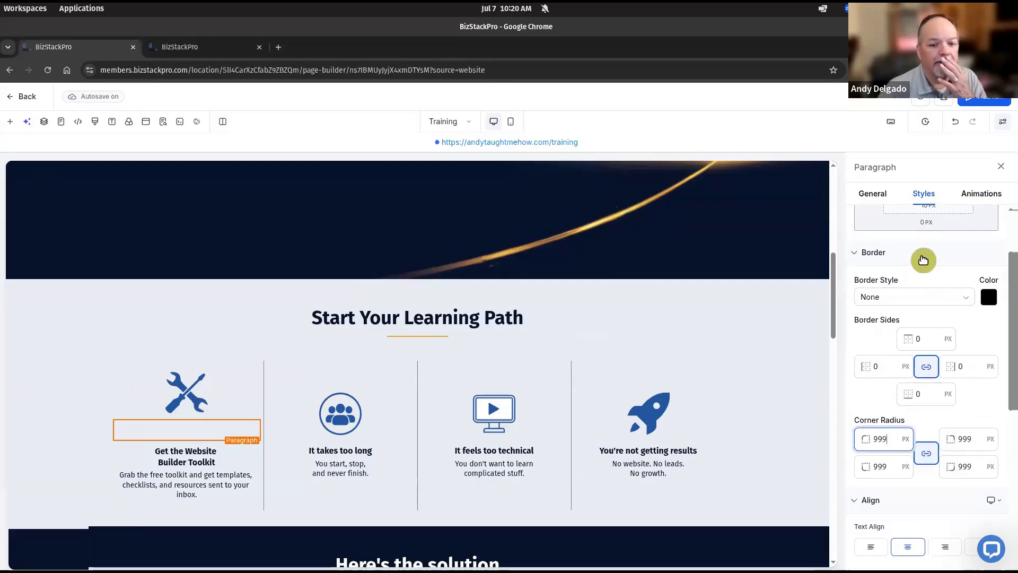
Step: Give the new paragraph under the tools icon the Gold brand background and the dark navy brand text color
{"action": "left_click", "coordinate": [873, 194]}
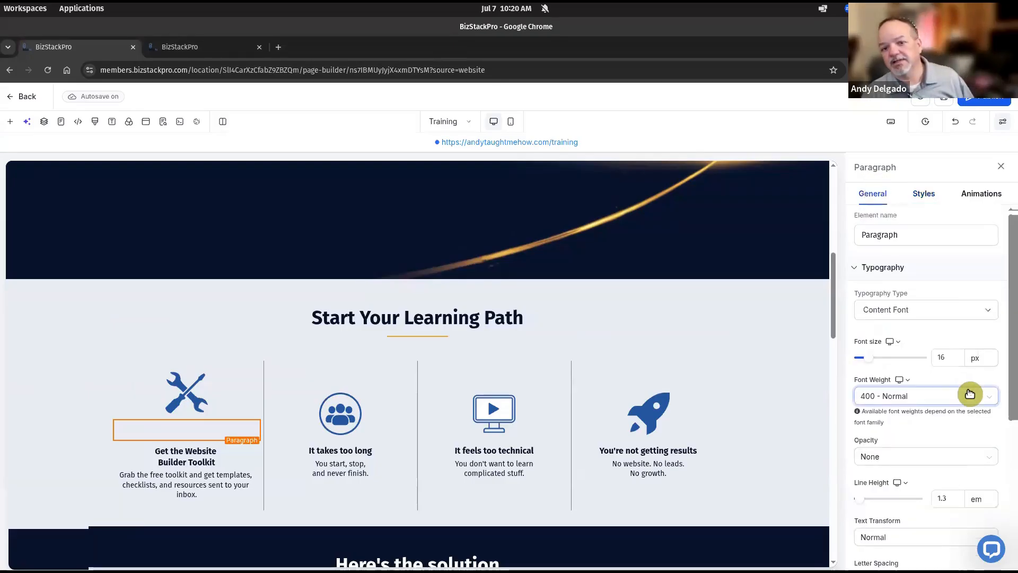
{"action": "scroll", "coordinate": [970, 395], "scroll_direction": "down", "scroll_amount": 5}
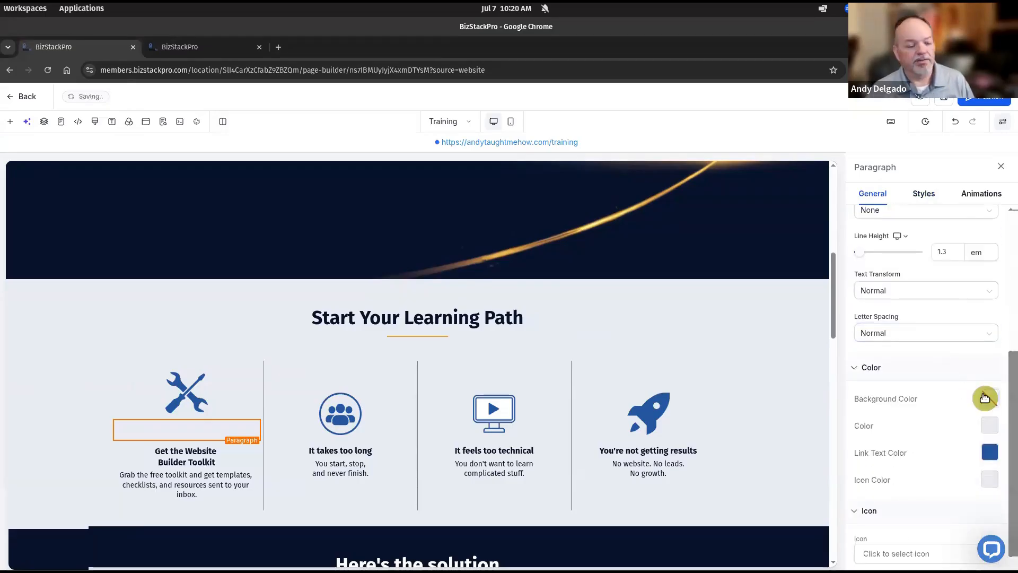
{"action": "left_click", "coordinate": [991, 400]}
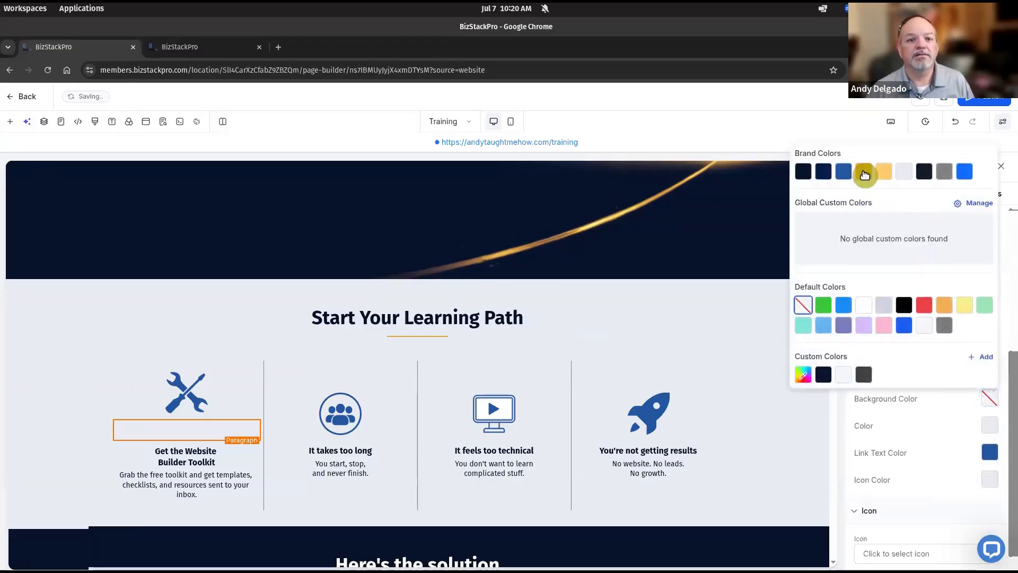
{"action": "left_click", "coordinate": [864, 173]}
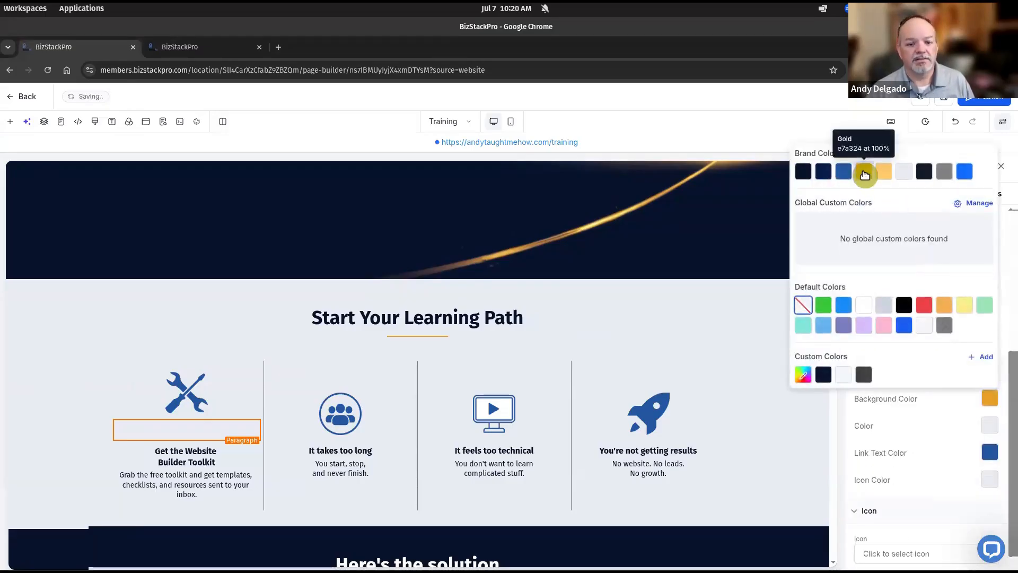
{"action": "left_click", "coordinate": [989, 425]}
{"action": "left_click", "coordinate": [805, 199]}
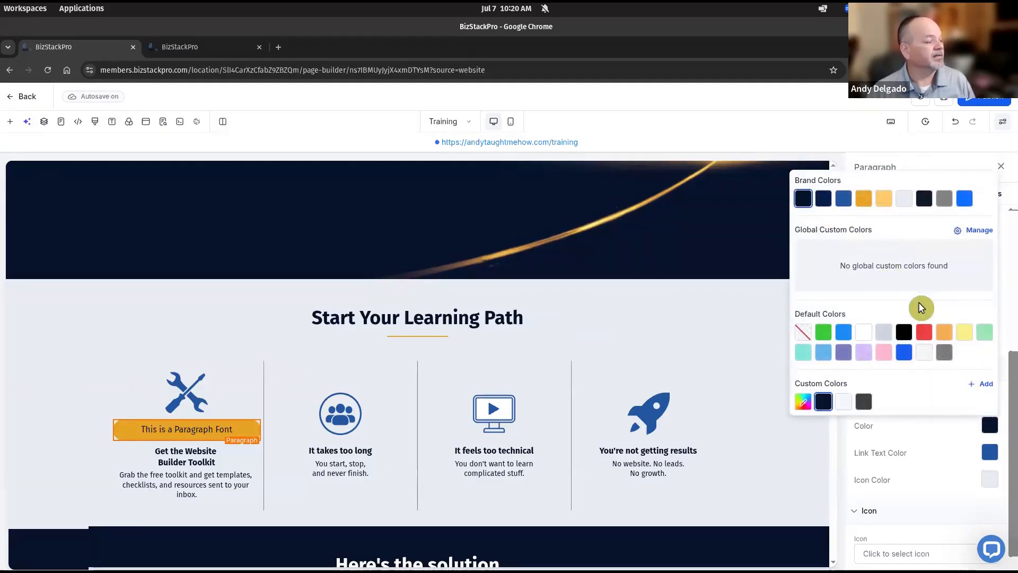
{"action": "left_click", "coordinate": [928, 160]}
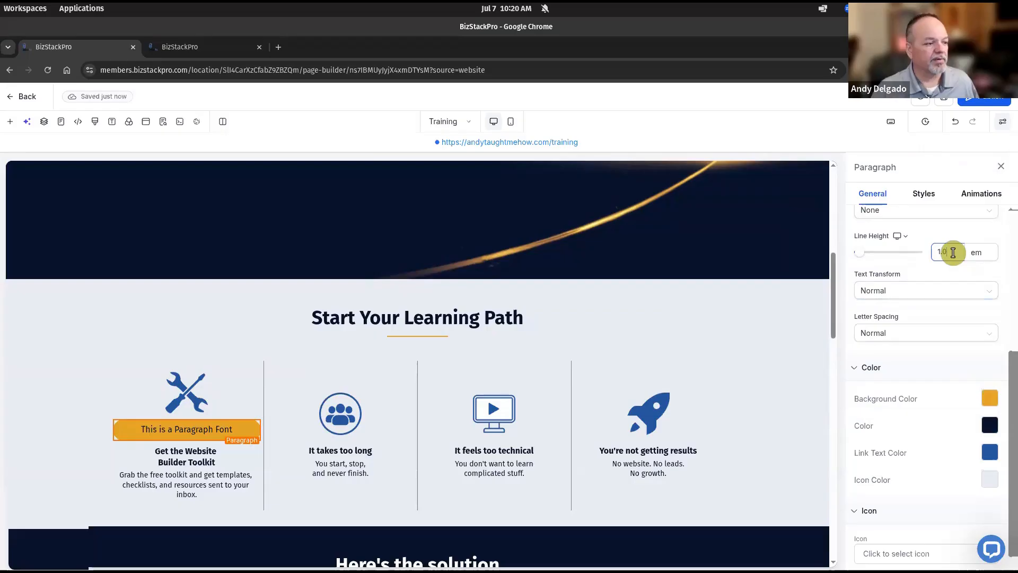
Step: Set the gold paragraph's line height to 1 em, font size to 12 px and font weight to 700 - Bold
{"action": "left_click", "coordinate": [927, 334]}
{"action": "scroll", "coordinate": [928, 338], "scroll_direction": "up", "scroll_amount": 2}
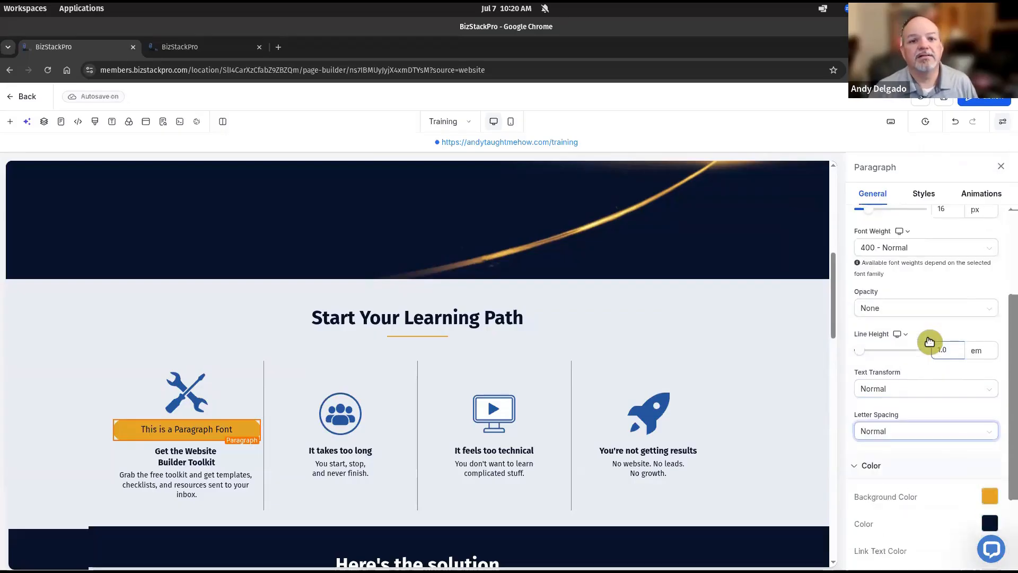
{"action": "left_click", "coordinate": [928, 342]}
{"action": "scroll", "coordinate": [929, 339], "scroll_direction": "up", "scroll_amount": 1}
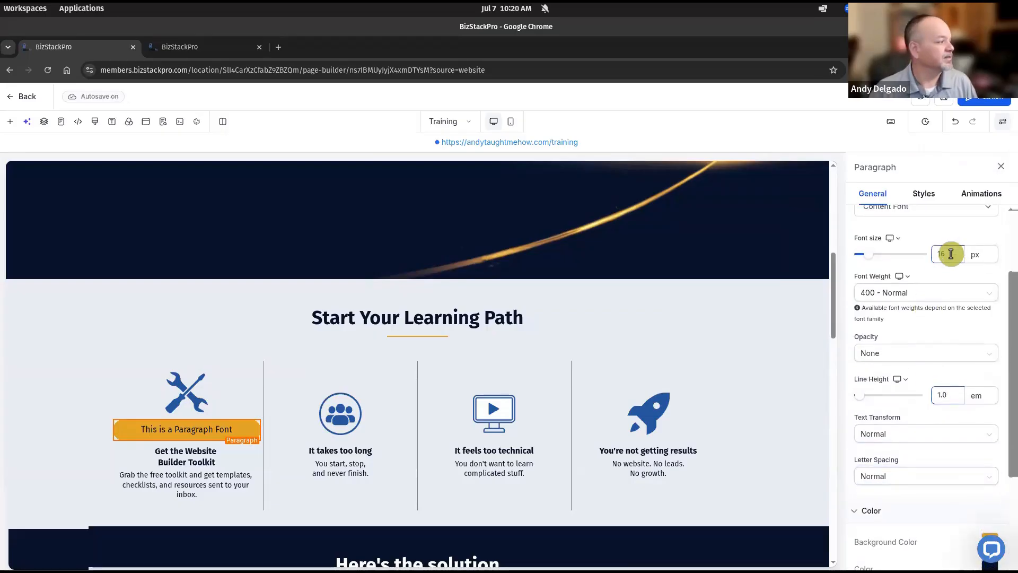
{"action": "key", "text": "BackSpace"}
{"action": "key", "text": "BackSpace"}
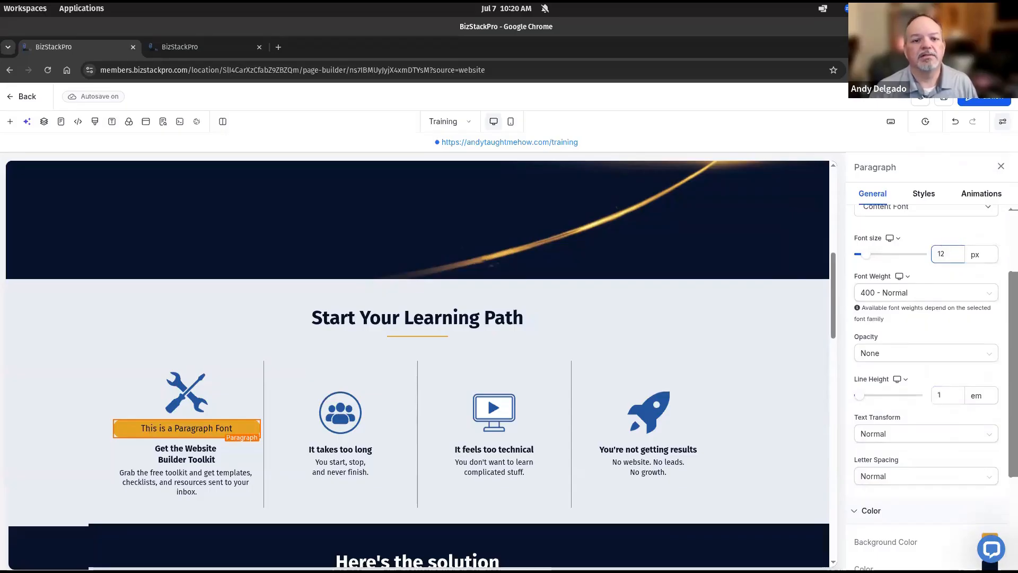
{"action": "left_click", "coordinate": [893, 292]}
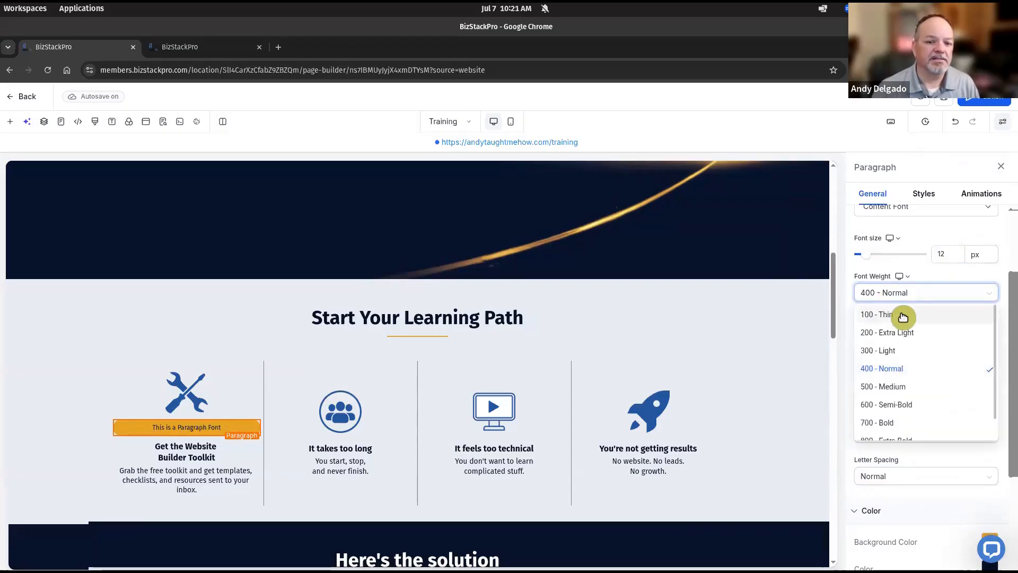
{"action": "scroll", "coordinate": [903, 317], "scroll_direction": "down", "scroll_amount": 1}
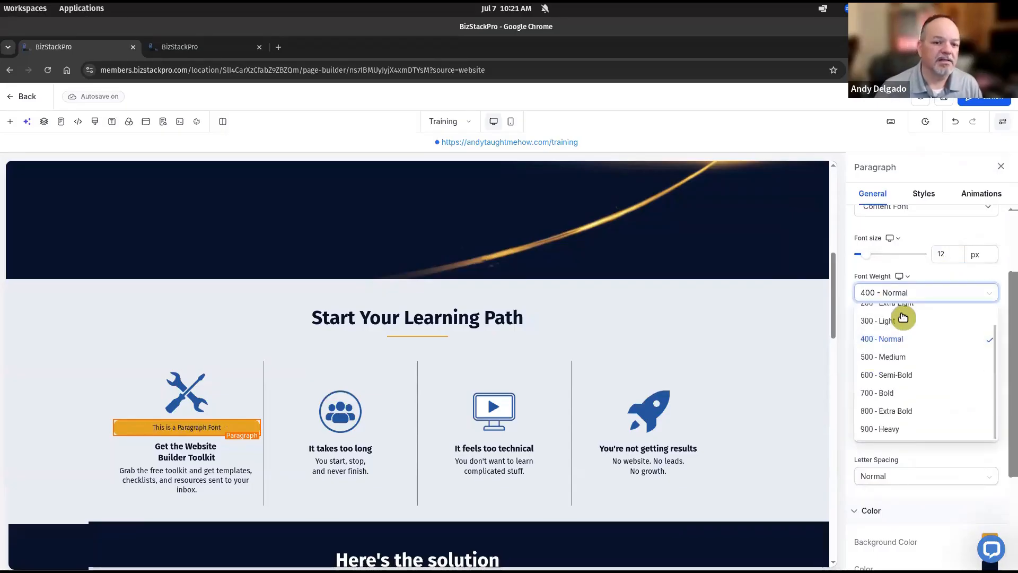
{"action": "left_click", "coordinate": [894, 393]}
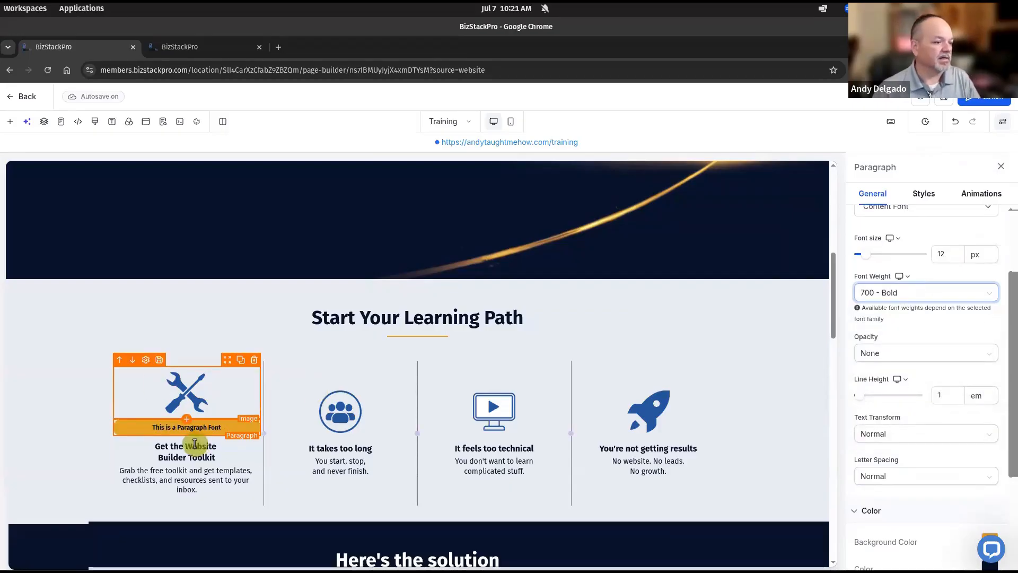
Step: Replace the placeholder text in the gold badge with "Step 1"
{"action": "double_click", "coordinate": [186, 427]}
{"action": "triple_click", "coordinate": [187, 427]}
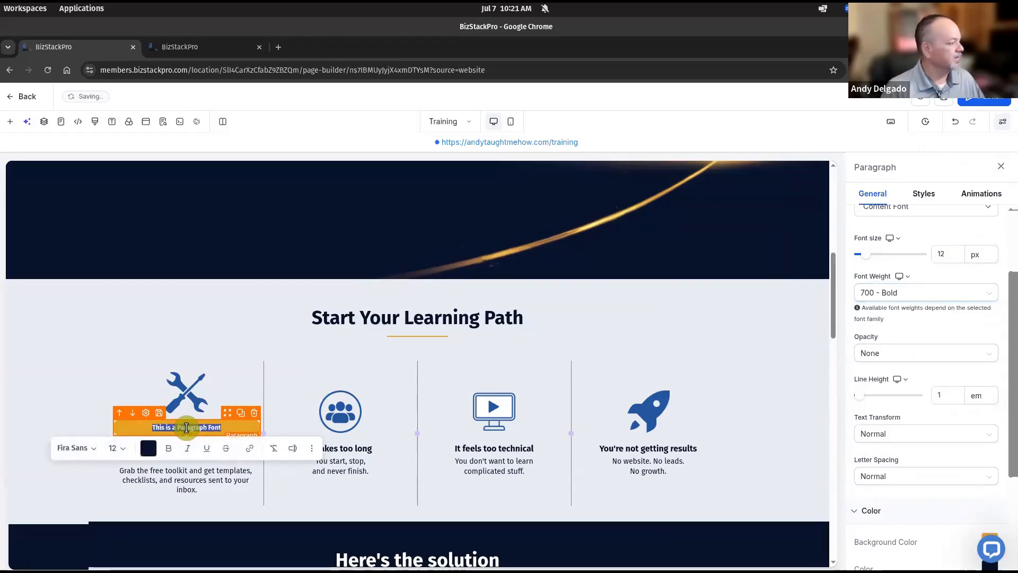
{"action": "key", "text": "BackSpace"}
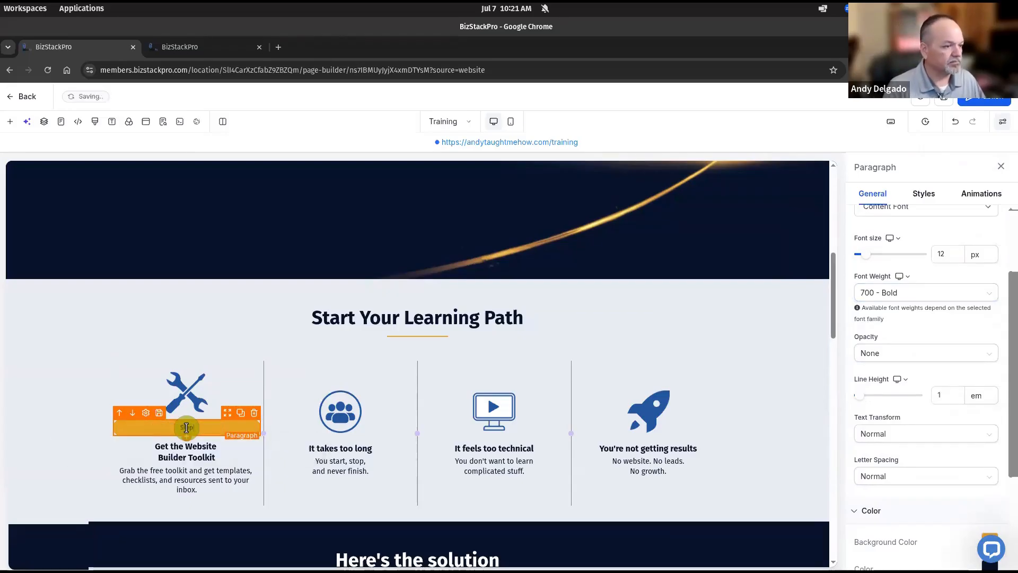
{"action": "type", "text": "Step 1"}
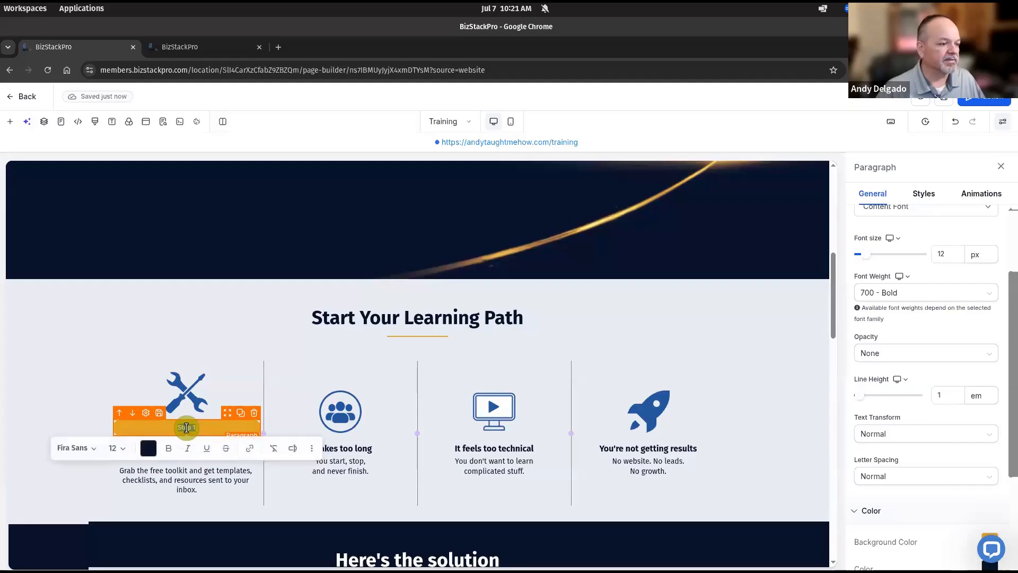
Step: Set the left and right margins of the gold Step 1 badge to auto
{"action": "left_click", "coordinate": [75, 358]}
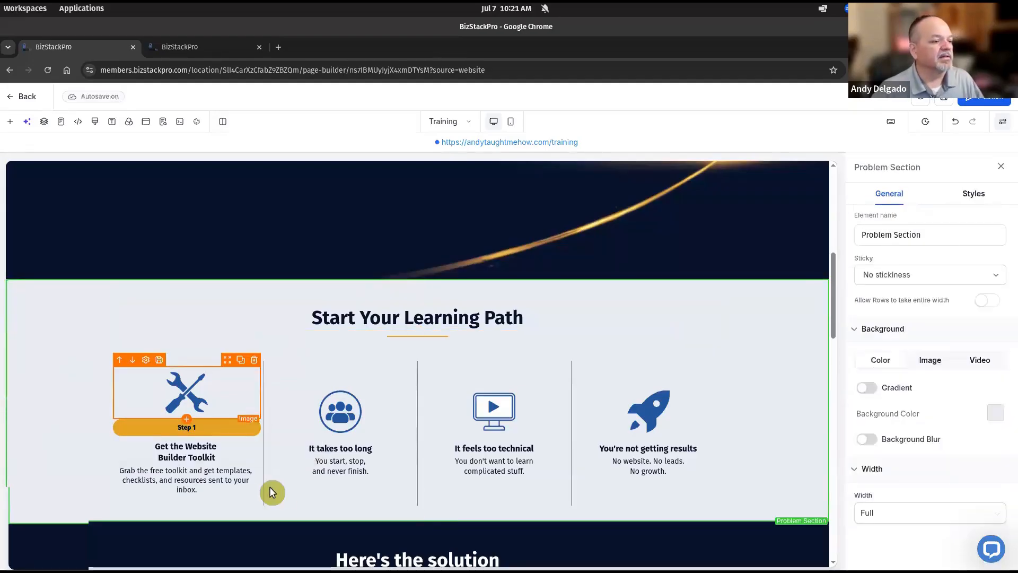
{"action": "left_click", "coordinate": [213, 429]}
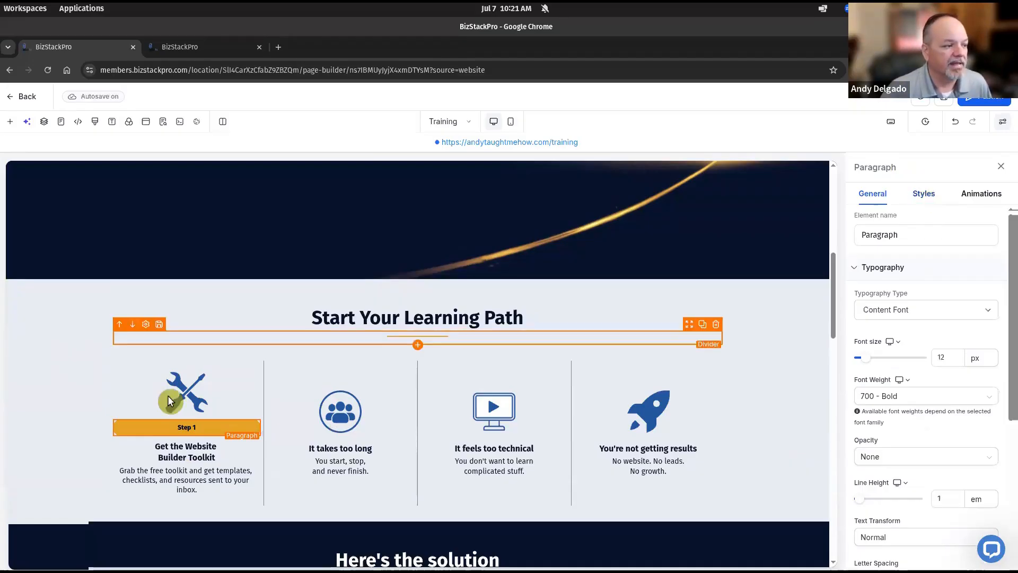
{"action": "left_click", "coordinate": [925, 194]}
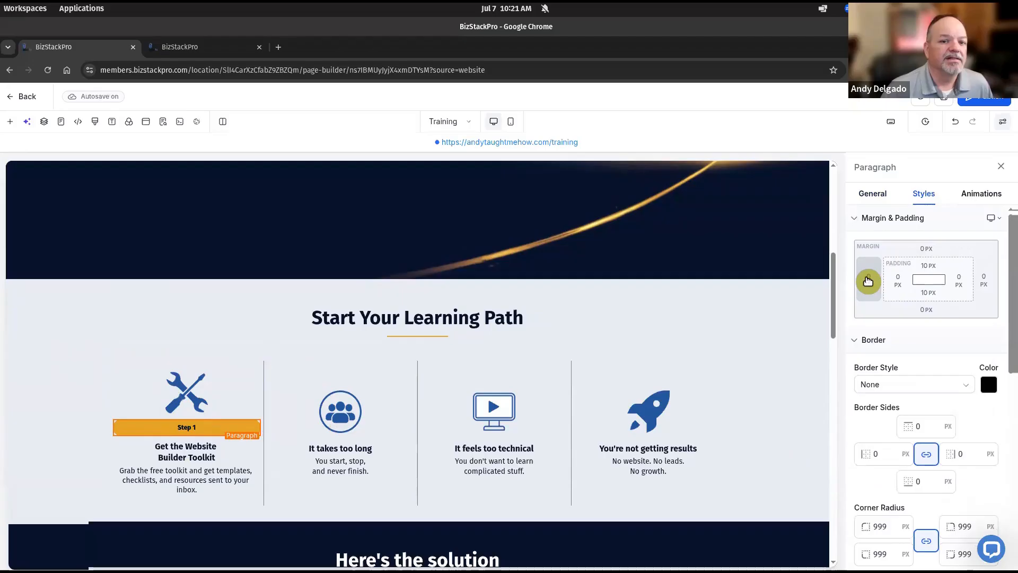
{"action": "left_click", "coordinate": [868, 281]}
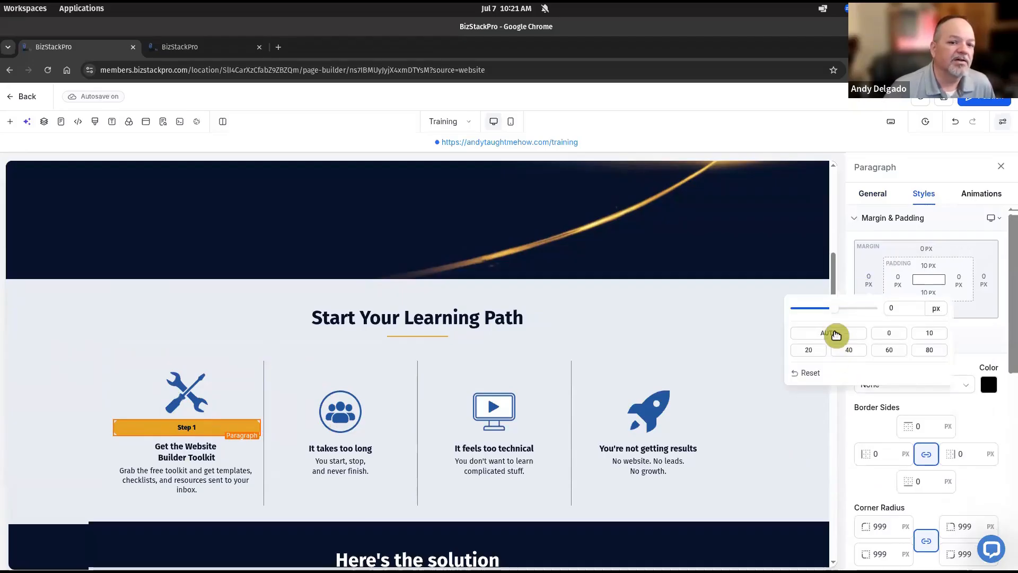
{"action": "left_click", "coordinate": [836, 334]}
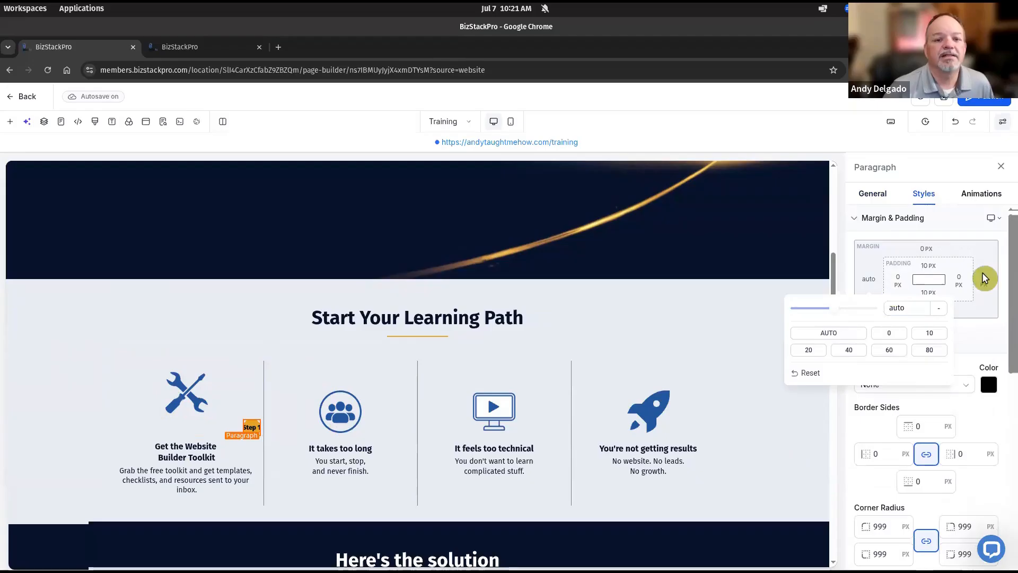
{"action": "left_click", "coordinate": [984, 279]}
{"action": "left_click", "coordinate": [987, 281]}
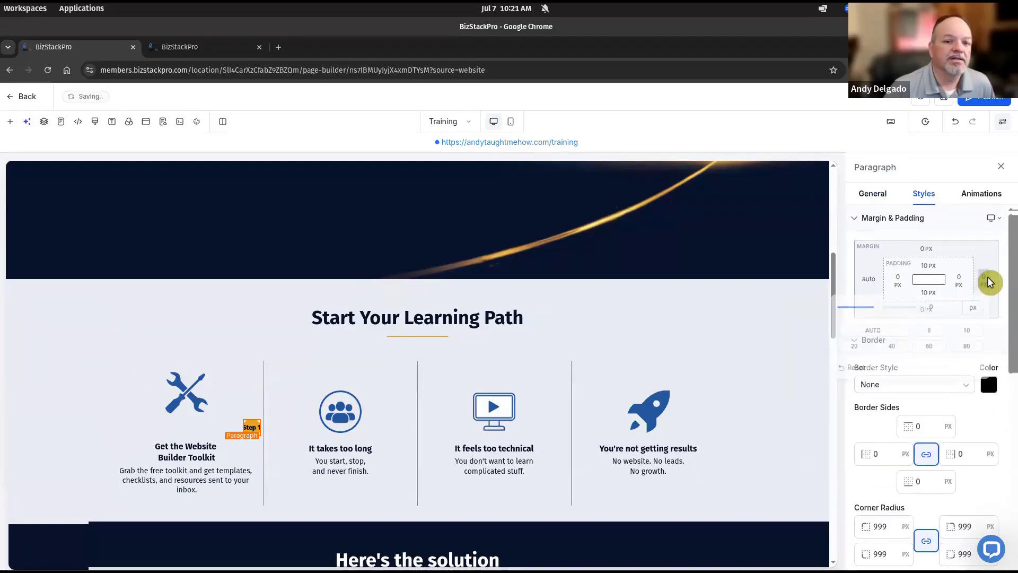
{"action": "left_click", "coordinate": [887, 333]}
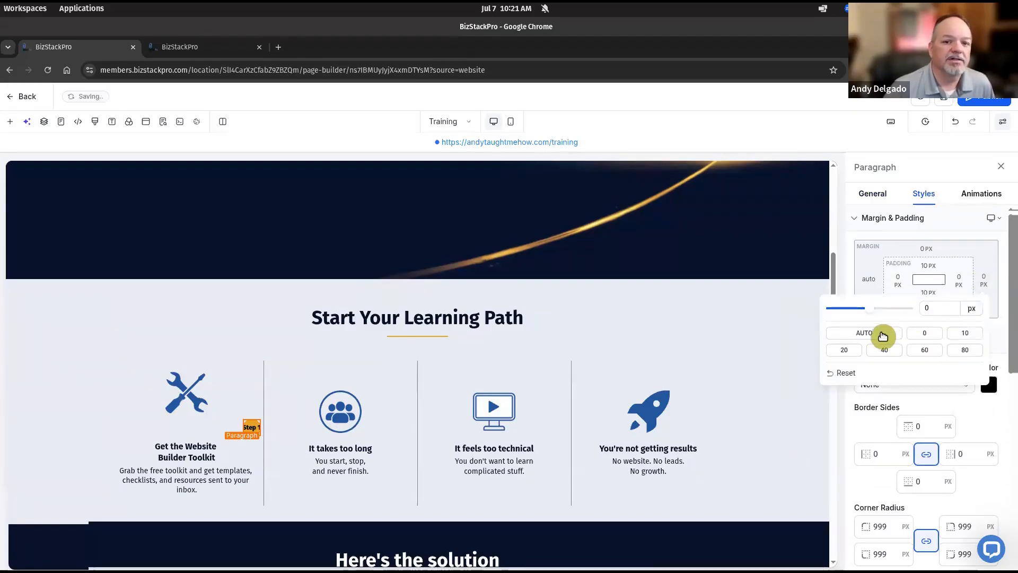
Step: Set the left and right padding of the Step 1 badge to 10 px
{"action": "left_click", "coordinate": [901, 283]}
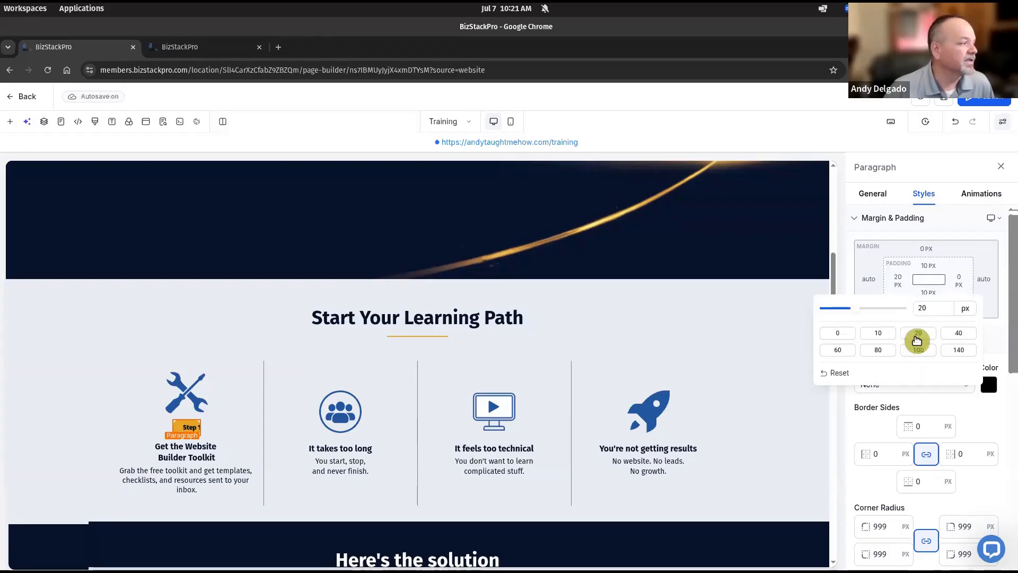
{"action": "left_click", "coordinate": [878, 333]}
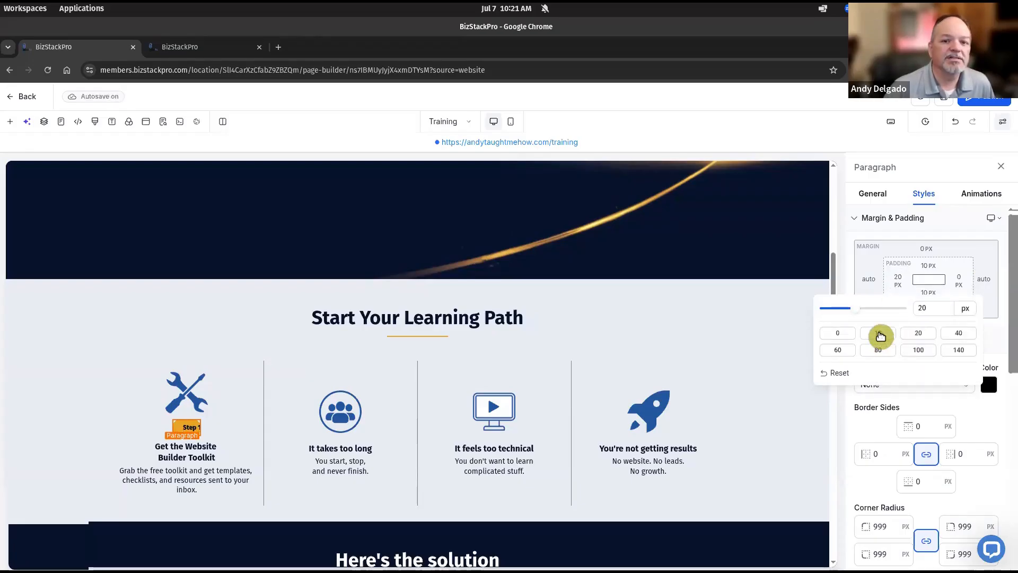
{"action": "left_click", "coordinate": [961, 282]}
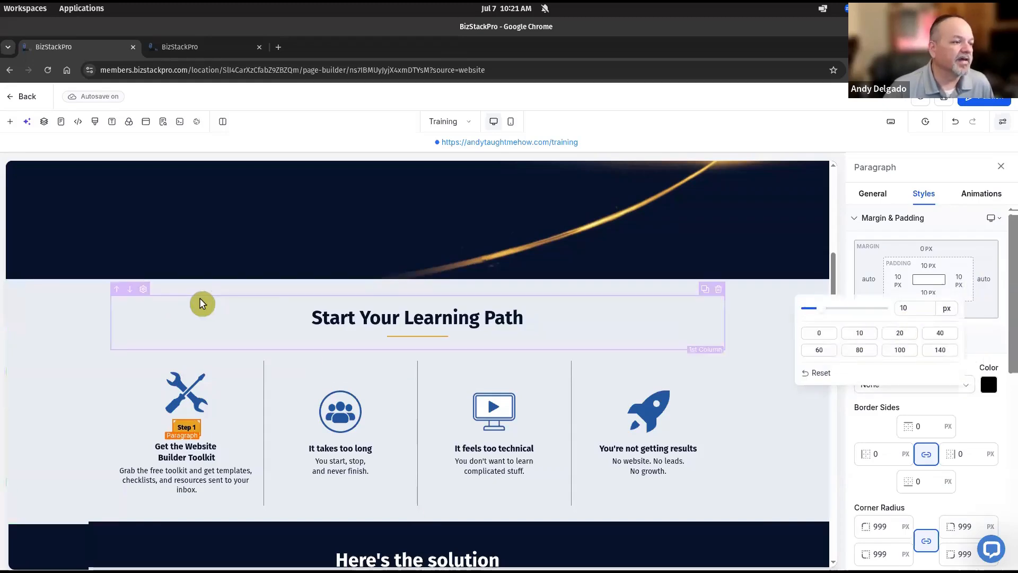
Step: Set the top and bottom padding of the Step 1 badge to 5 px
{"action": "left_click", "coordinate": [936, 267]}
{"action": "left_click", "coordinate": [933, 269]}
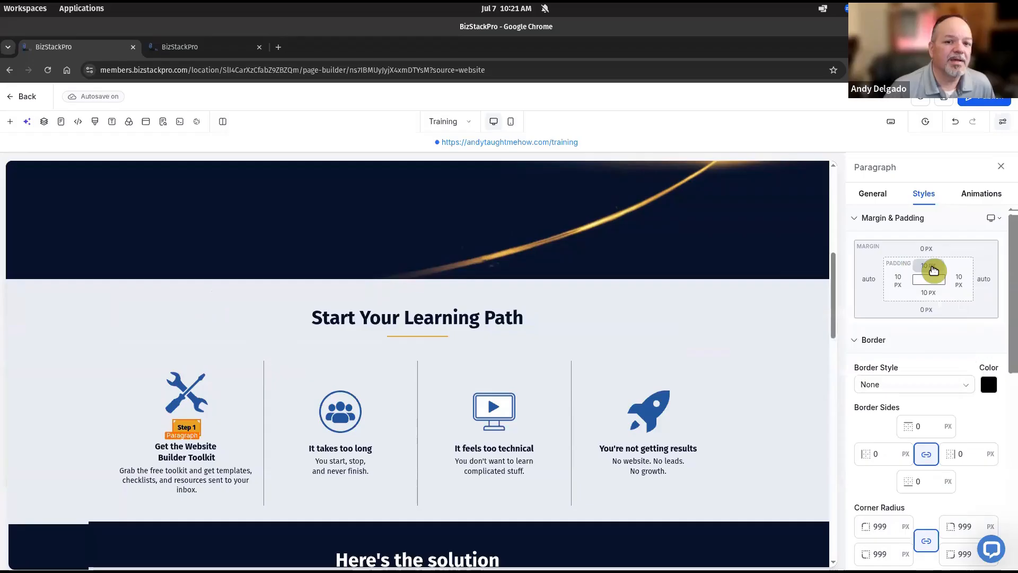
{"action": "left_click", "coordinate": [932, 269]}
{"action": "left_click_drag", "start_coordinate": [963, 288], "coordinate": [921, 287]}
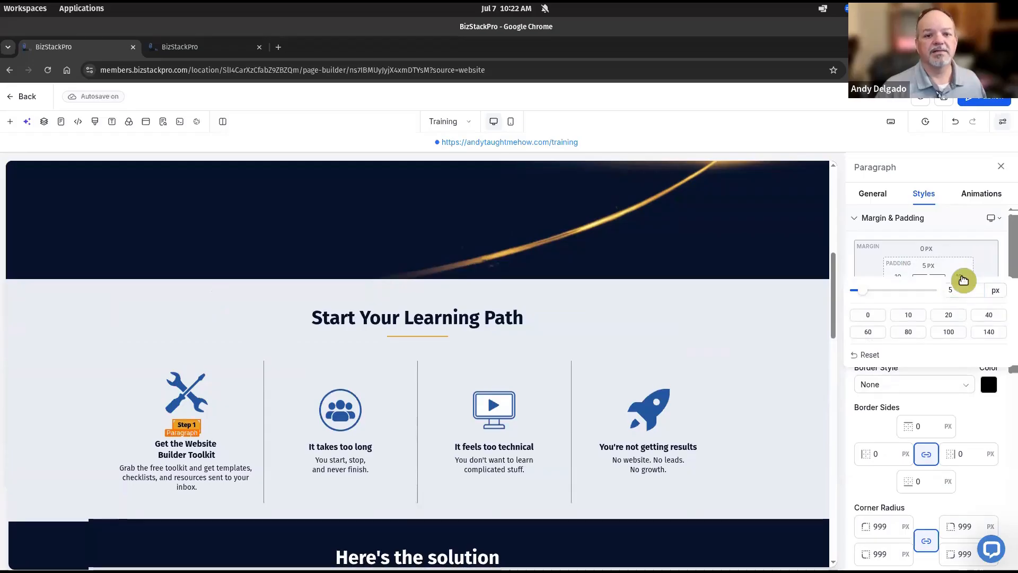
{"action": "left_click", "coordinate": [931, 296]}
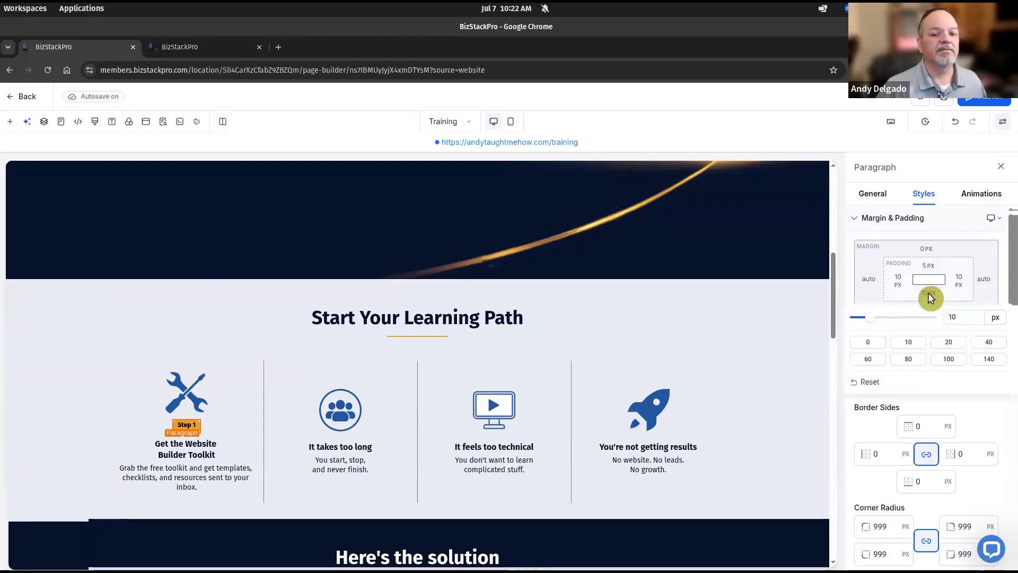
{"action": "left_click", "coordinate": [925, 292]}
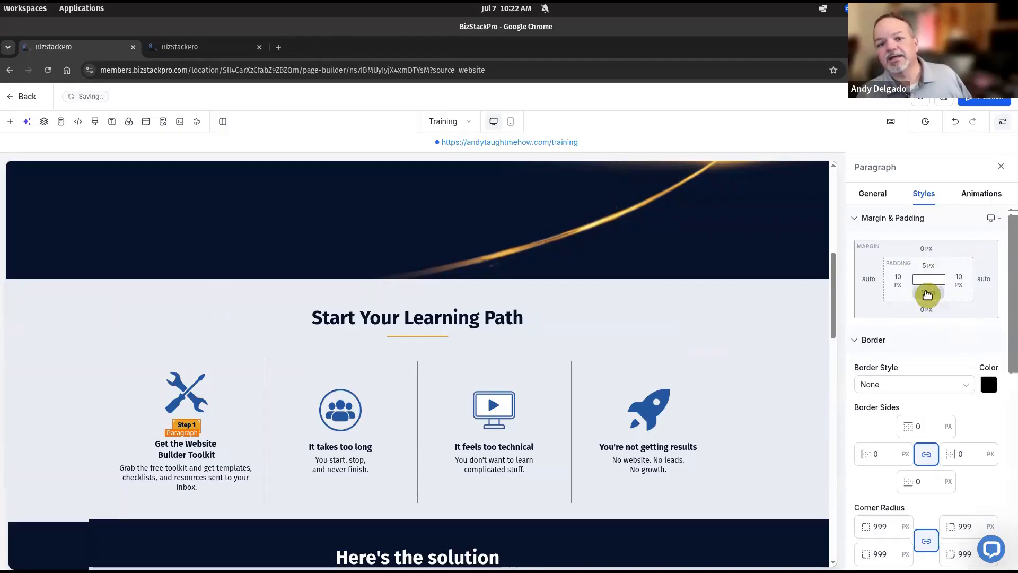
{"action": "left_click", "coordinate": [927, 292]}
{"action": "left_click", "coordinate": [945, 317]}
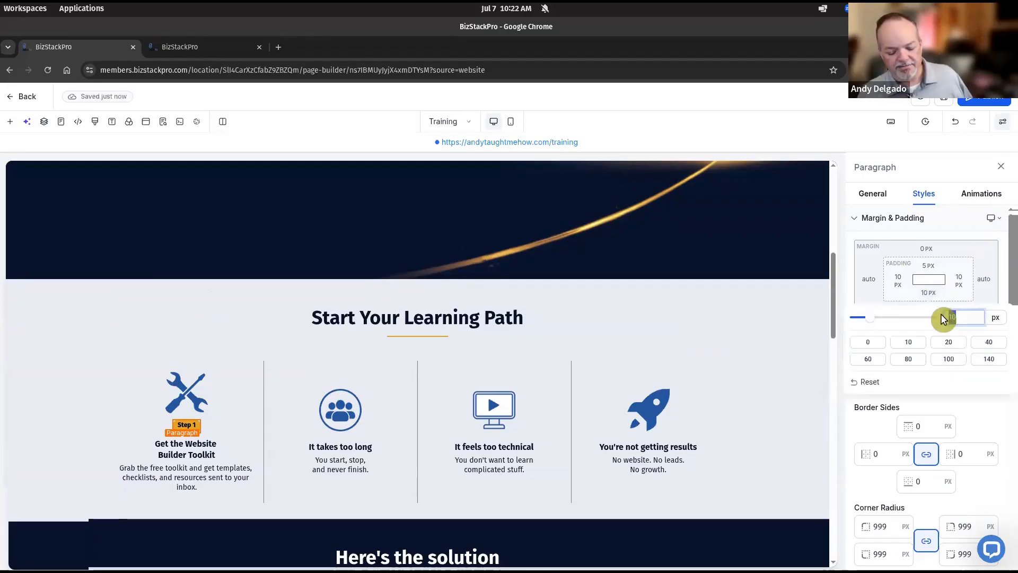
{"action": "type", "text": "5"}
{"action": "left_click", "coordinate": [47, 362]}
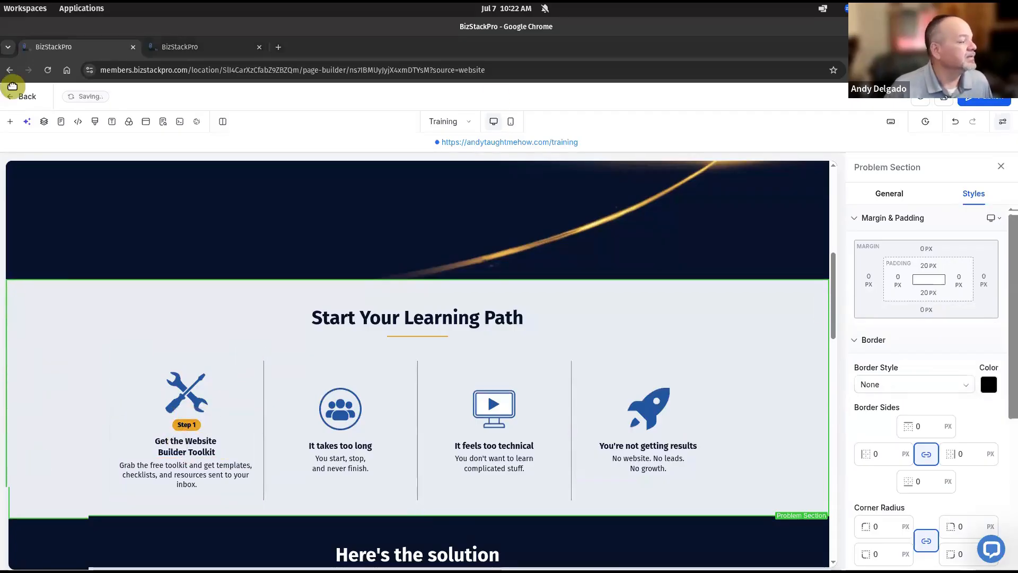
Step: Check the badges in the mockup and place copies of the Step 1 badge under the people, video and rocket icons
{"action": "left_click_drag", "start_coordinate": [12, 87], "coordinate": [495, 97]}
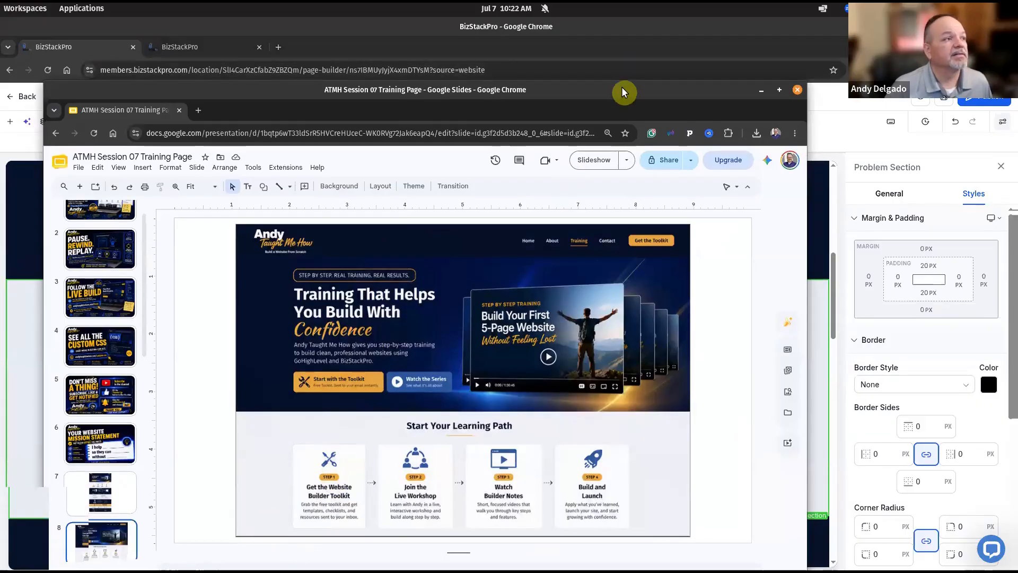
{"action": "left_click_drag", "start_coordinate": [624, 91], "coordinate": [1, 132]}
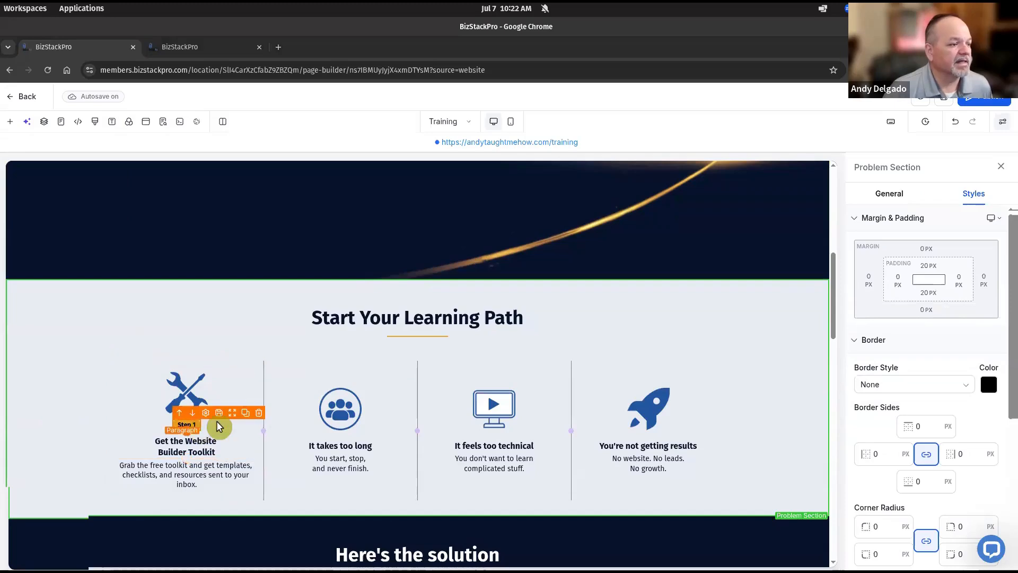
{"action": "left_click", "coordinate": [236, 414]}
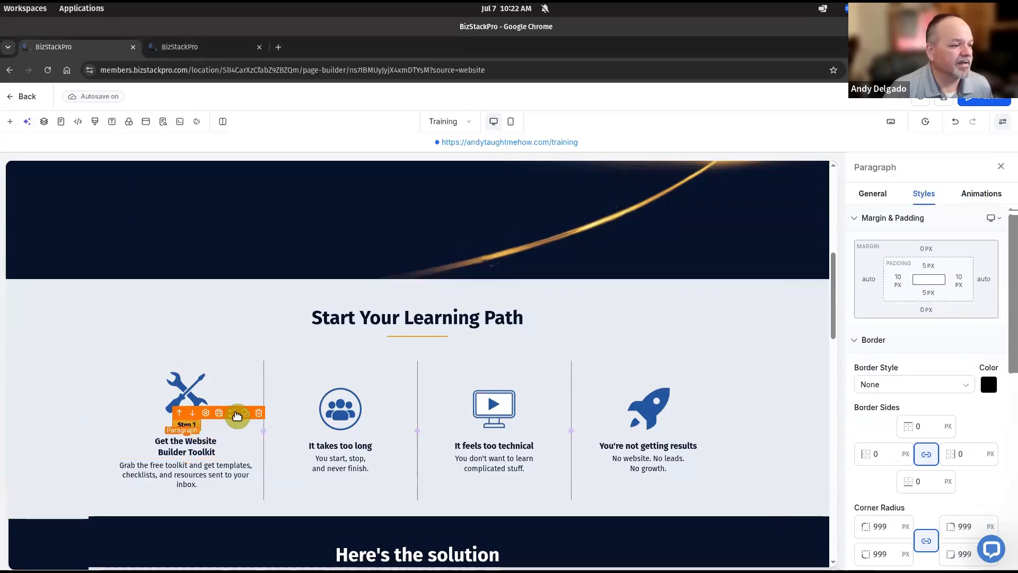
{"action": "left_click", "coordinate": [245, 413]}
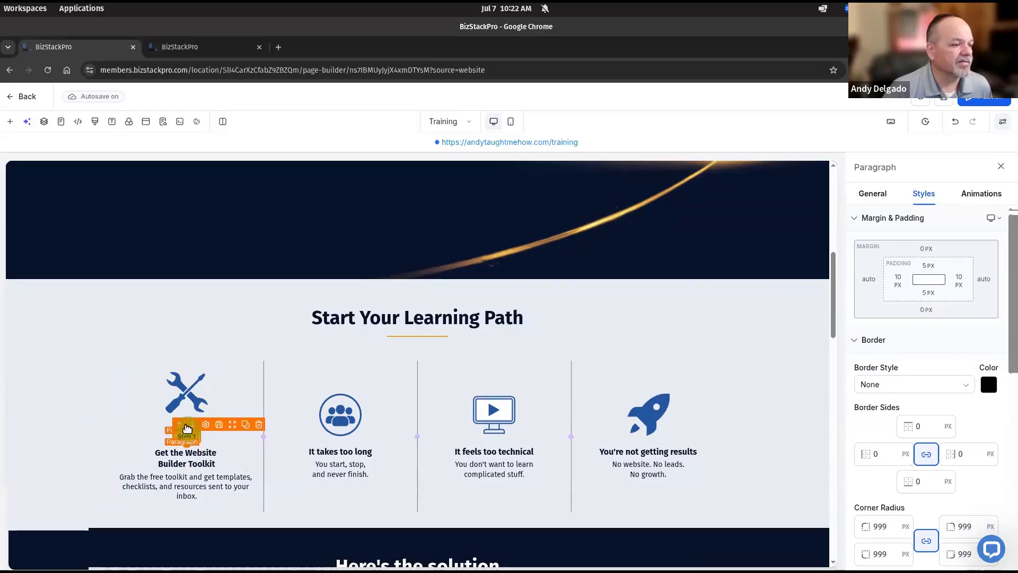
{"action": "left_click_drag", "start_coordinate": [187, 428], "coordinate": [341, 424]}
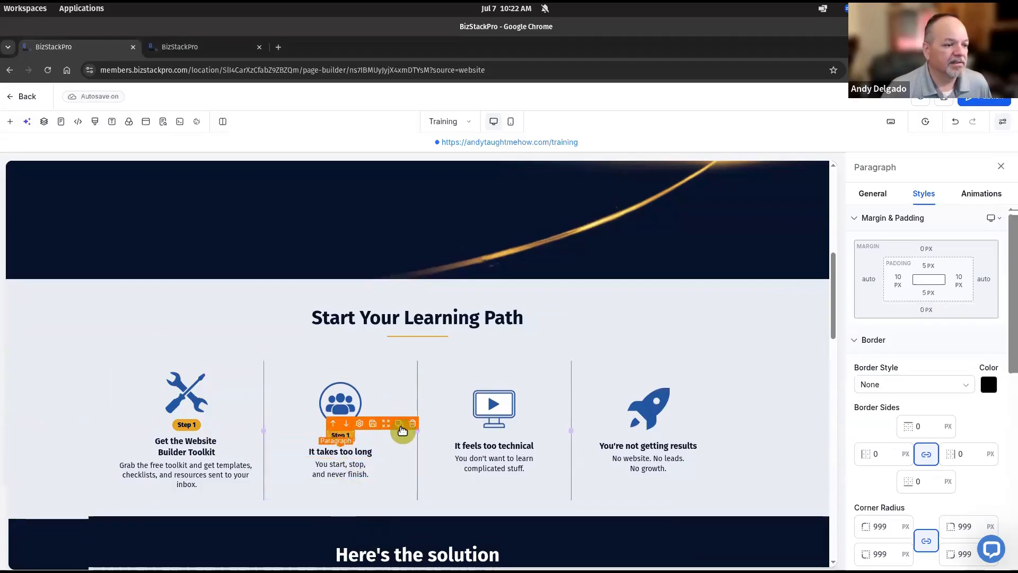
{"action": "left_click", "coordinate": [399, 423]}
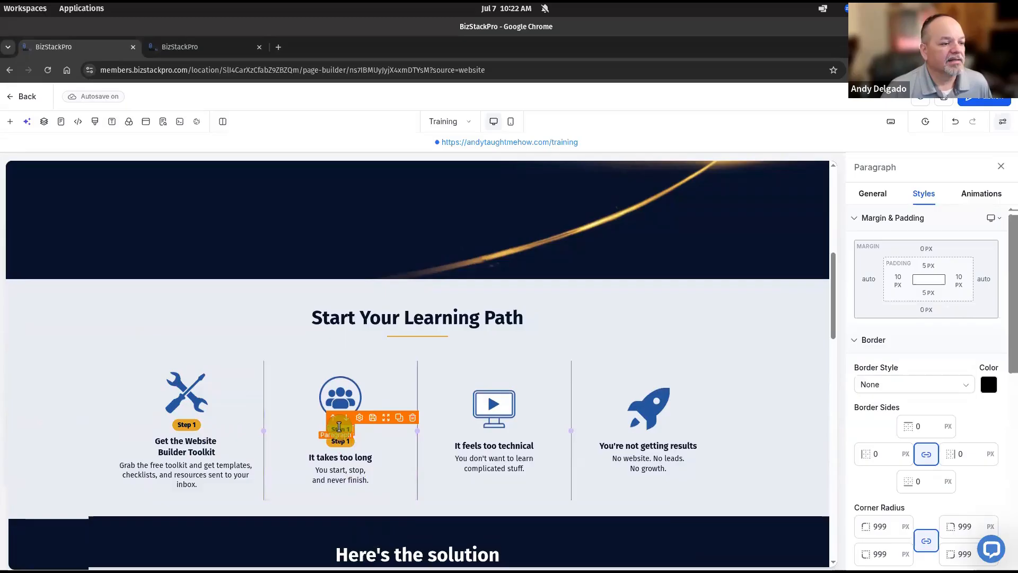
{"action": "left_click_drag", "start_coordinate": [386, 421], "coordinate": [491, 424]}
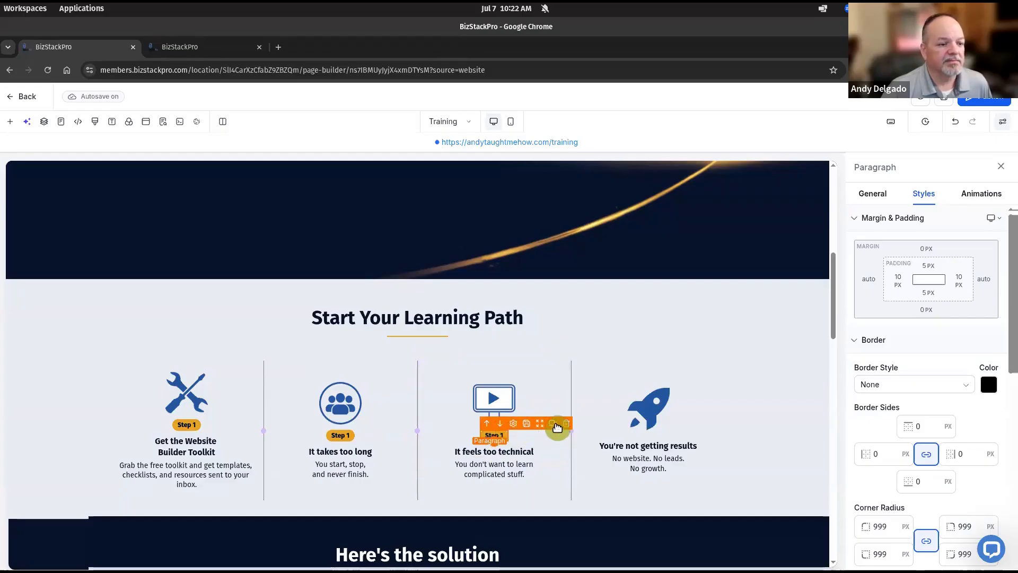
{"action": "left_click", "coordinate": [554, 425]}
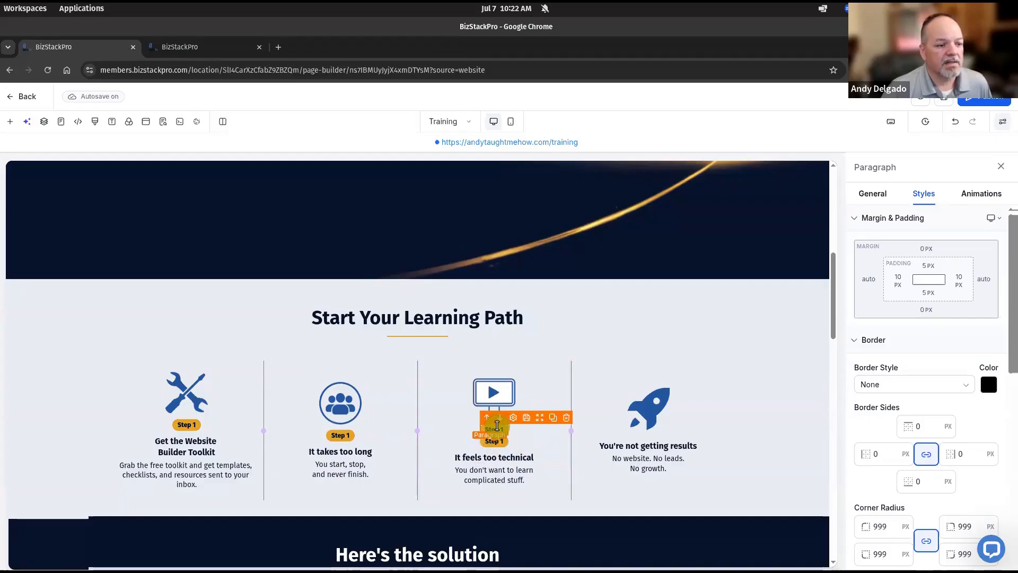
{"action": "left_click_drag", "start_coordinate": [496, 425], "coordinate": [648, 428]}
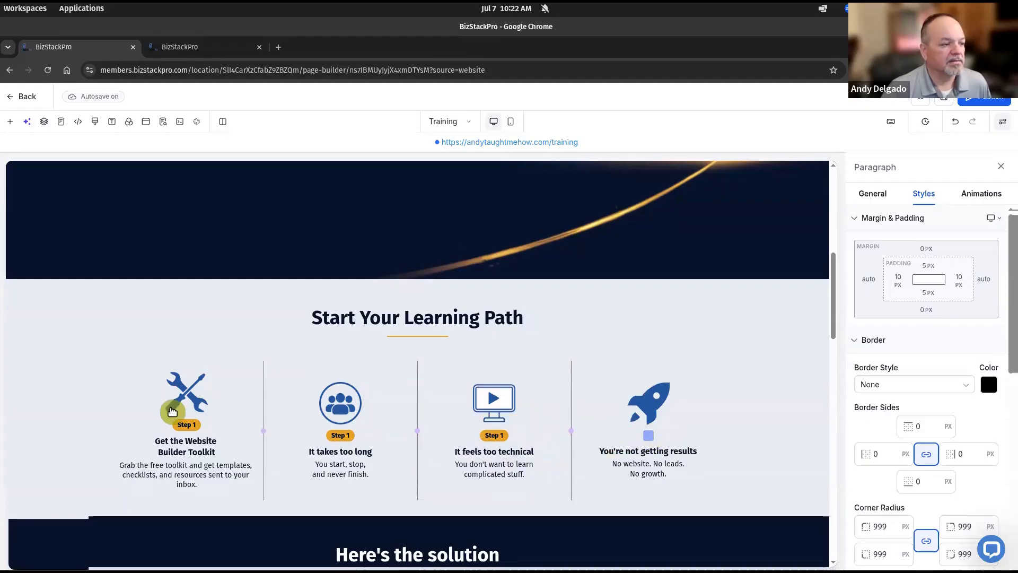
Step: Renumber the copied badges under the people, video and rocket icons as Step 2, Step 3 and Step 4
{"action": "left_click", "coordinate": [340, 441]}
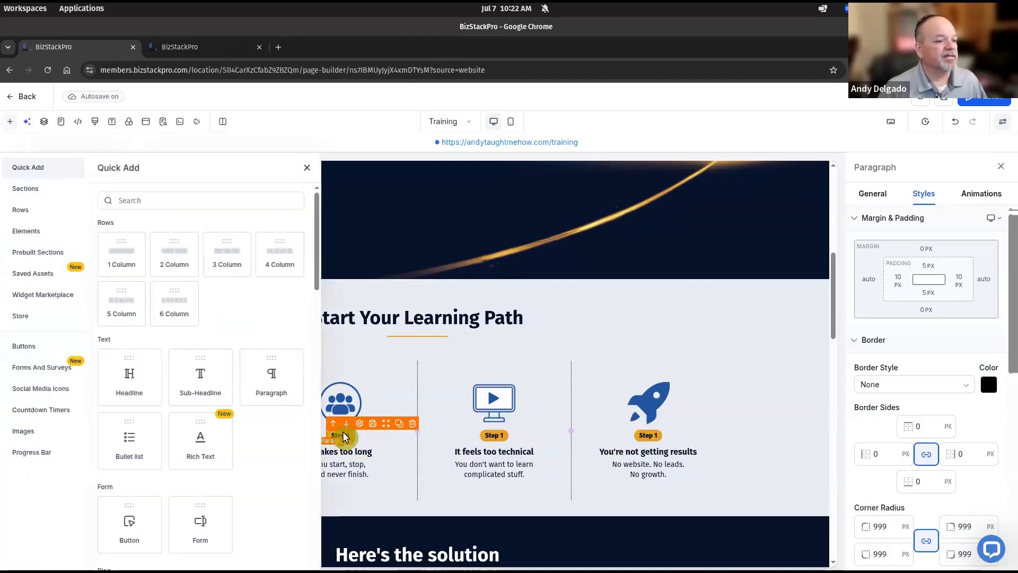
{"action": "left_click", "coordinate": [795, 376]}
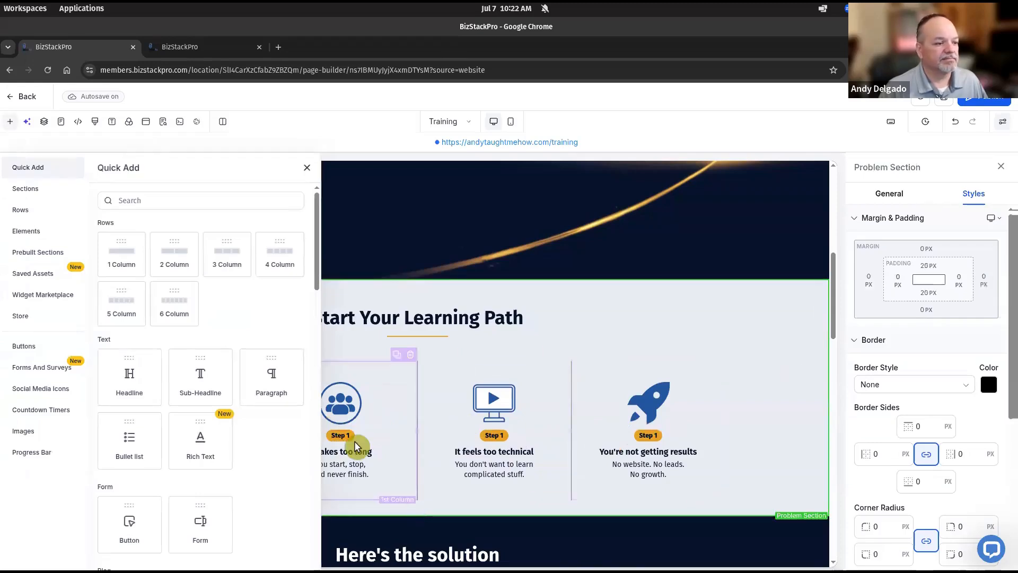
{"action": "left_click", "coordinate": [344, 435]}
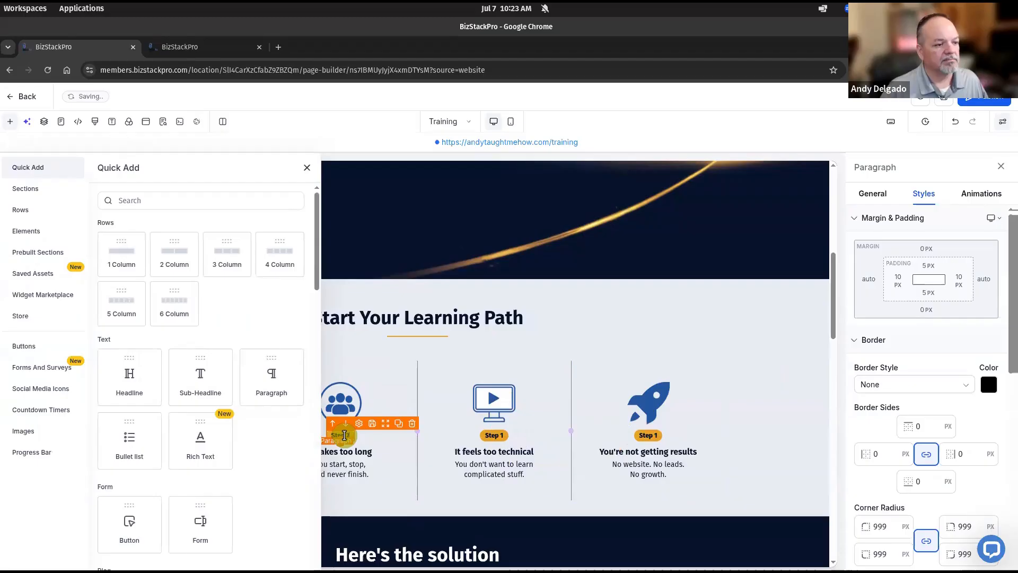
{"action": "left_click", "coordinate": [499, 434]}
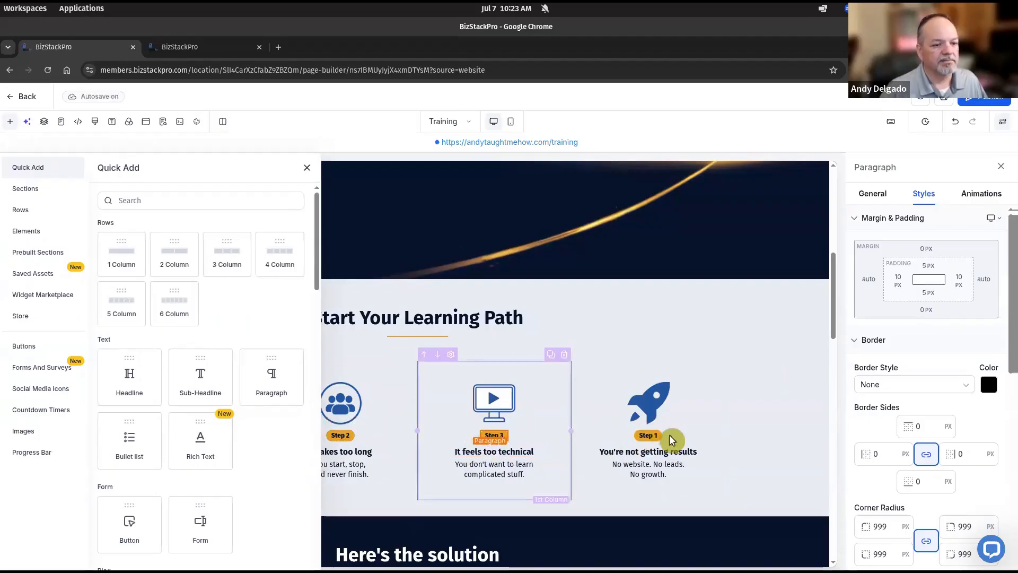
{"action": "left_click", "coordinate": [655, 435]}
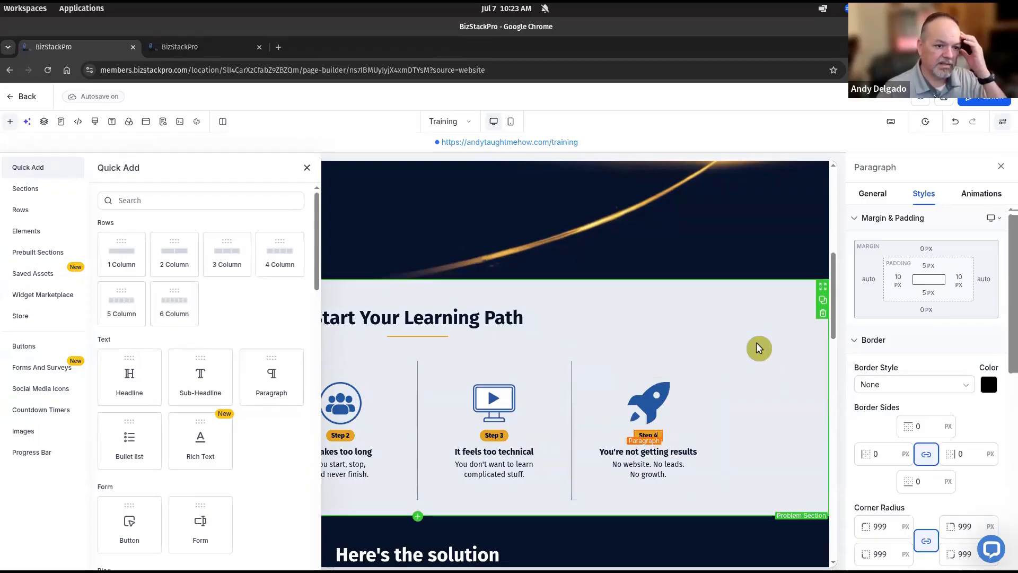
{"action": "left_click", "coordinate": [726, 342]}
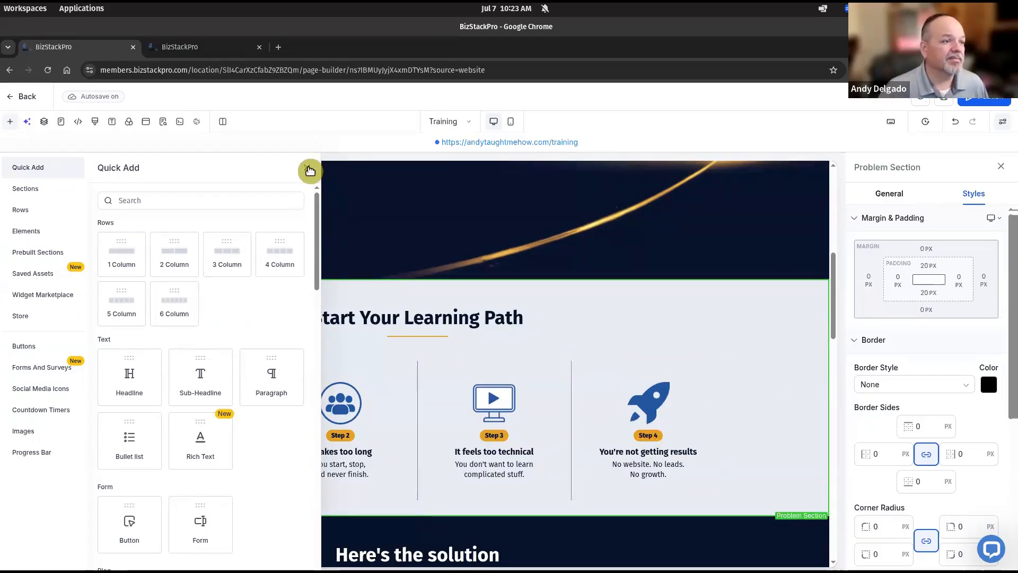
{"action": "left_click", "coordinate": [311, 169]}
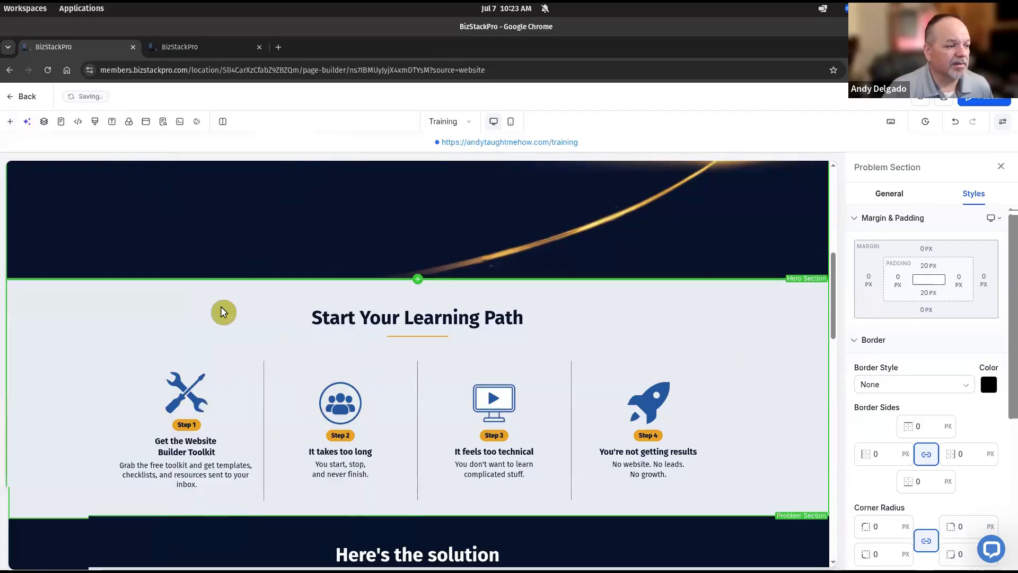
Step: Name the Step 1 badge element "Step 1 Pill"
{"action": "left_click", "coordinate": [189, 425]}
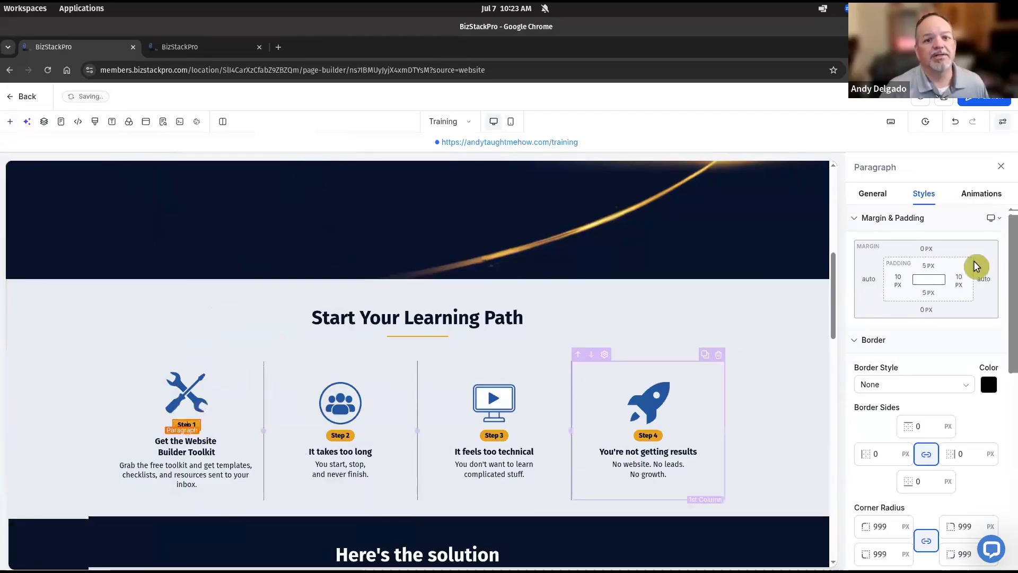
{"action": "left_click", "coordinate": [873, 195]}
{"action": "left_click", "coordinate": [909, 235]}
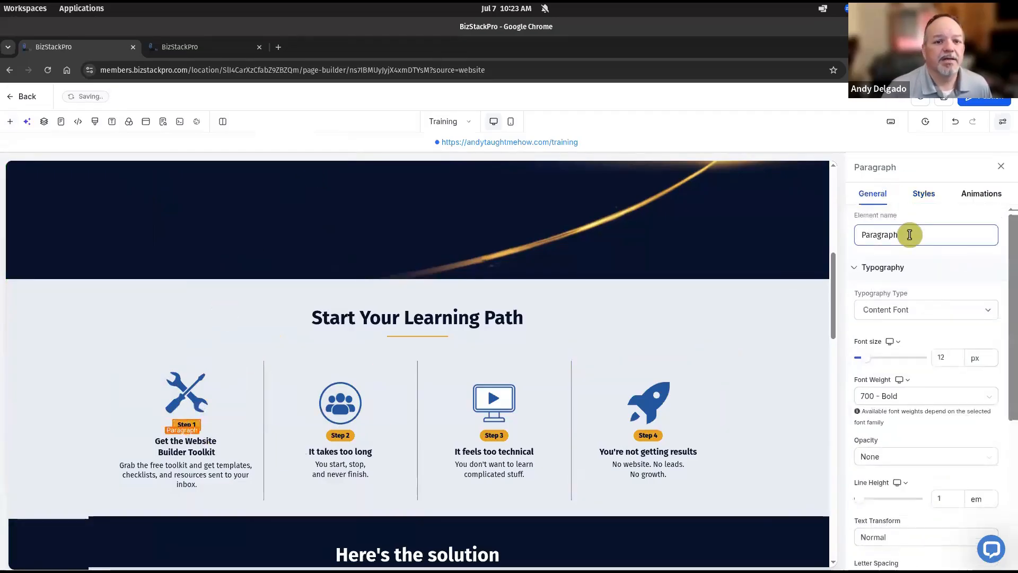
{"action": "key", "text": "ctrl+a"}
{"action": "type", "text": "S"}
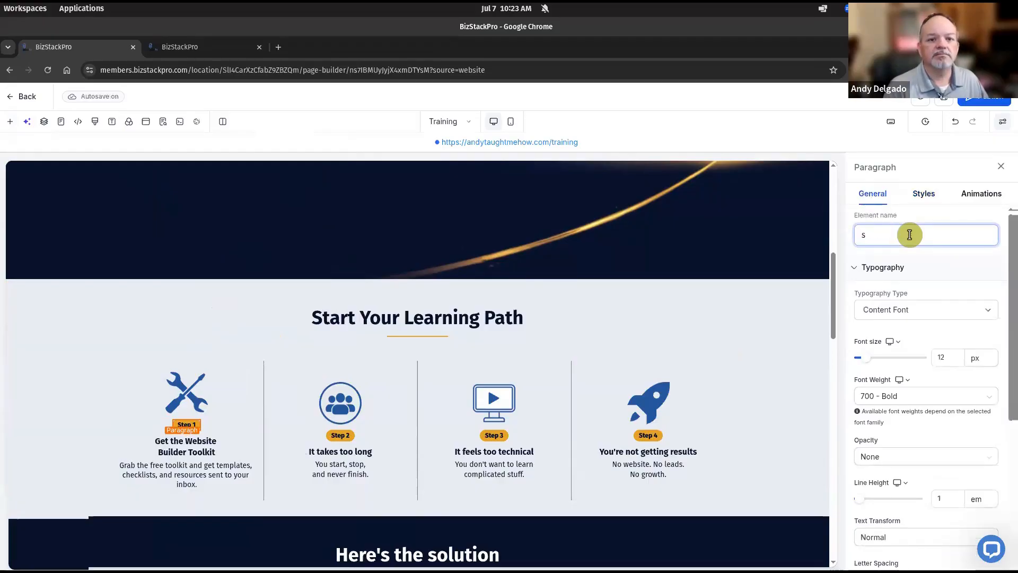
{"action": "key", "text": "BackSpace"}
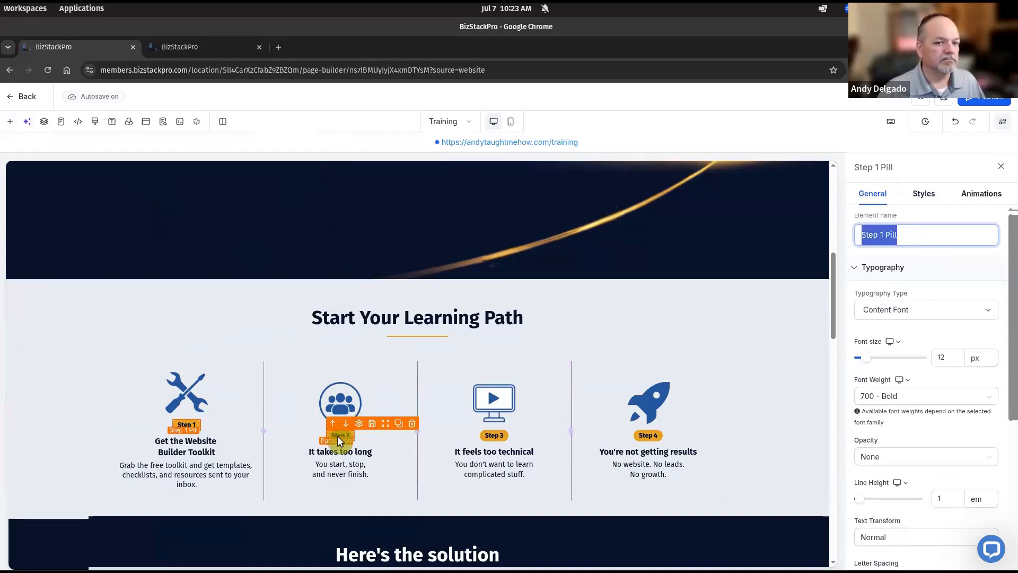
Step: Name the Step 2 badge element under the people icon "Step 2 Pill"
{"action": "left_click", "coordinate": [341, 435]}
{"action": "left_click", "coordinate": [923, 236]}
{"action": "key", "text": "ctrl+a"}
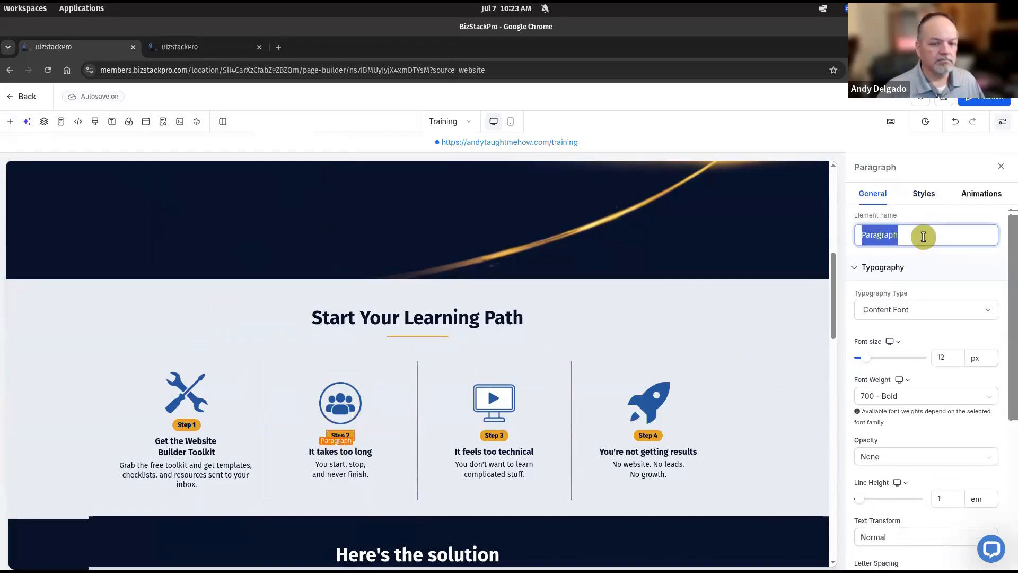
{"action": "type", "text": "Step 1 Pill"}
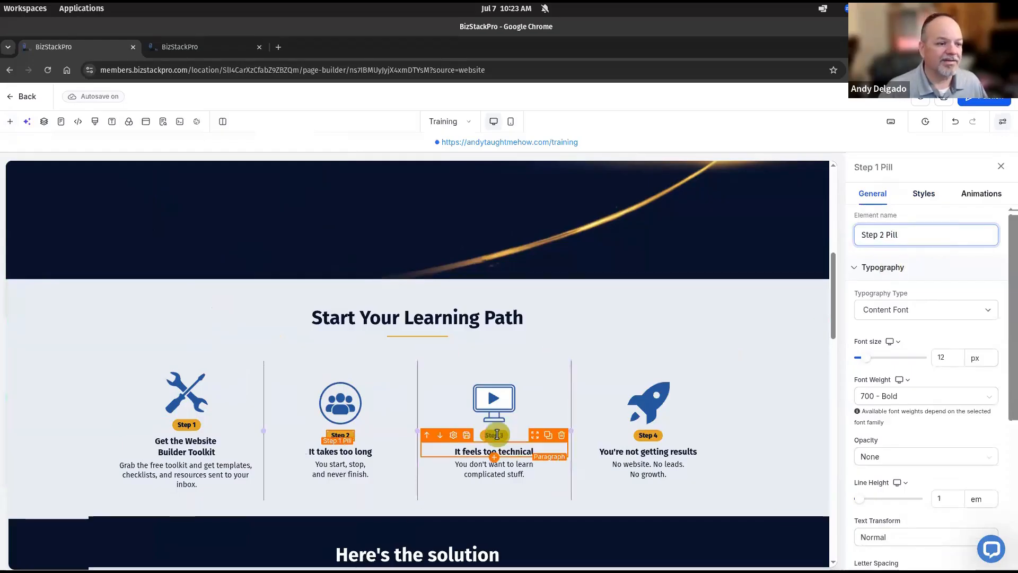
Step: Name the Step 3 badge element under the video icon "Step 3 Pill"
{"action": "left_click", "coordinate": [493, 435]}
{"action": "left_click", "coordinate": [920, 236]}
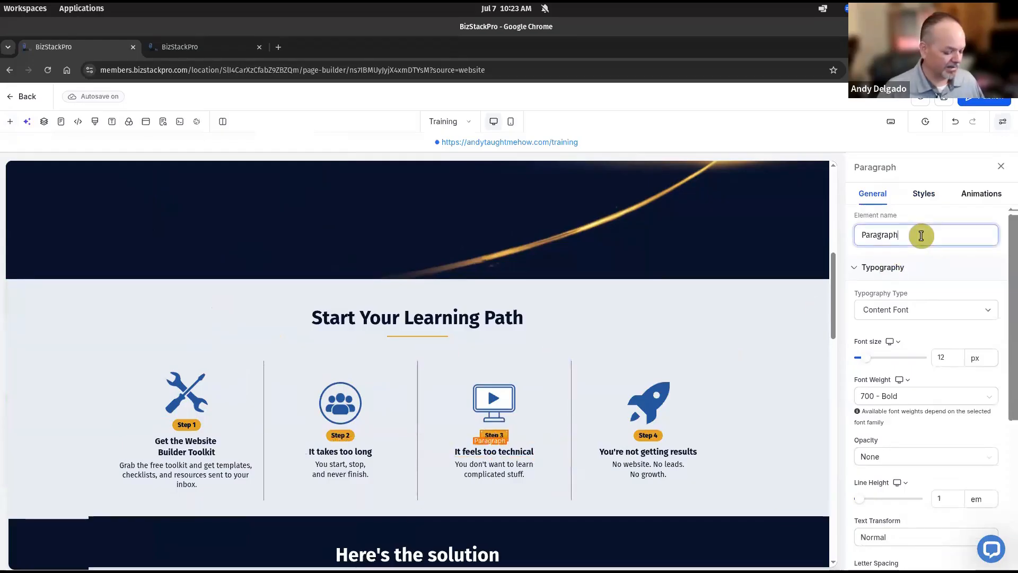
{"action": "key", "text": "ctrl+a"}
{"action": "type", "text": "Step 1 Pill"}
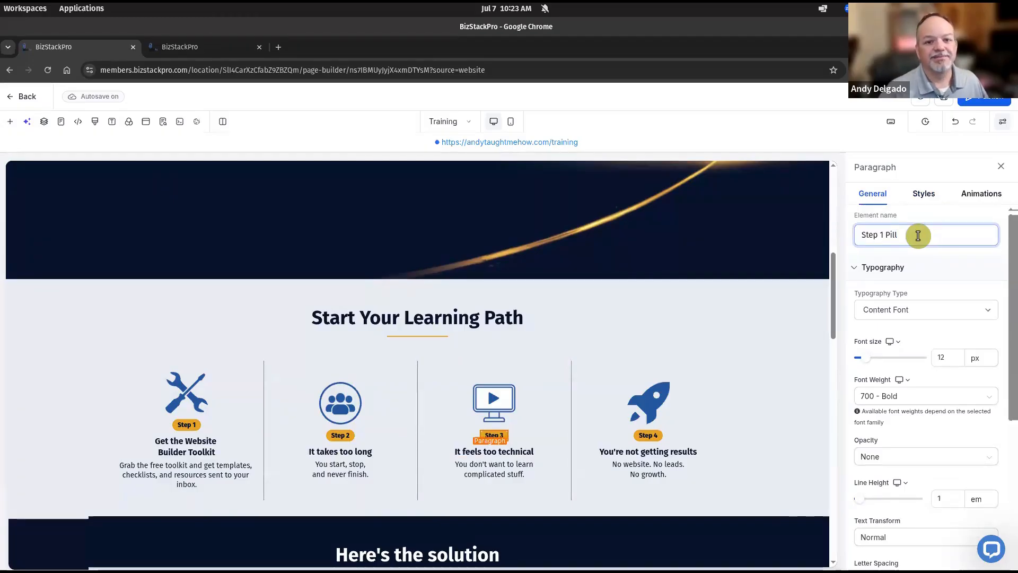
{"action": "key", "text": "Left"}
{"action": "key", "text": "Left"}
{"action": "key", "text": "Left"}
{"action": "key", "text": "Left"}
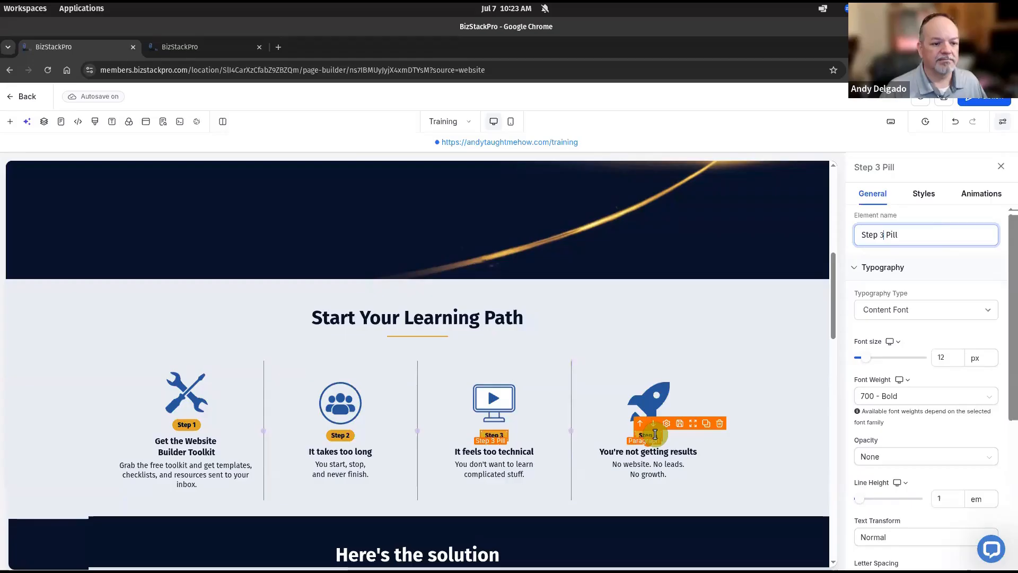
Step: Name the Step 4 badge element under the rocket icon "Step 4 Pill"
{"action": "left_click", "coordinate": [648, 434]}
{"action": "left_click", "coordinate": [895, 234]}
{"action": "key", "text": "ctrl+a"}
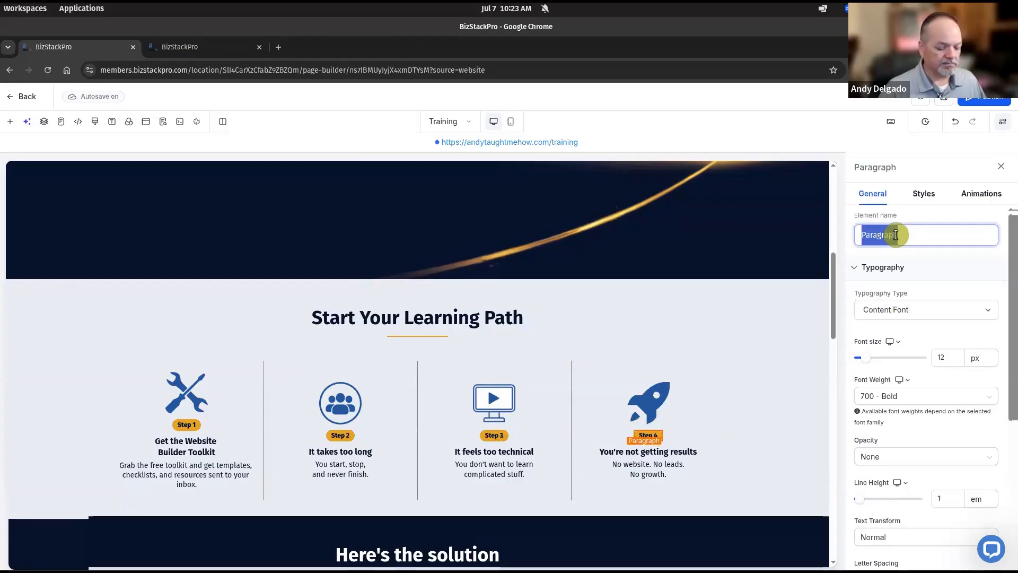
{"action": "type", "text": "Step 1 Pill"}
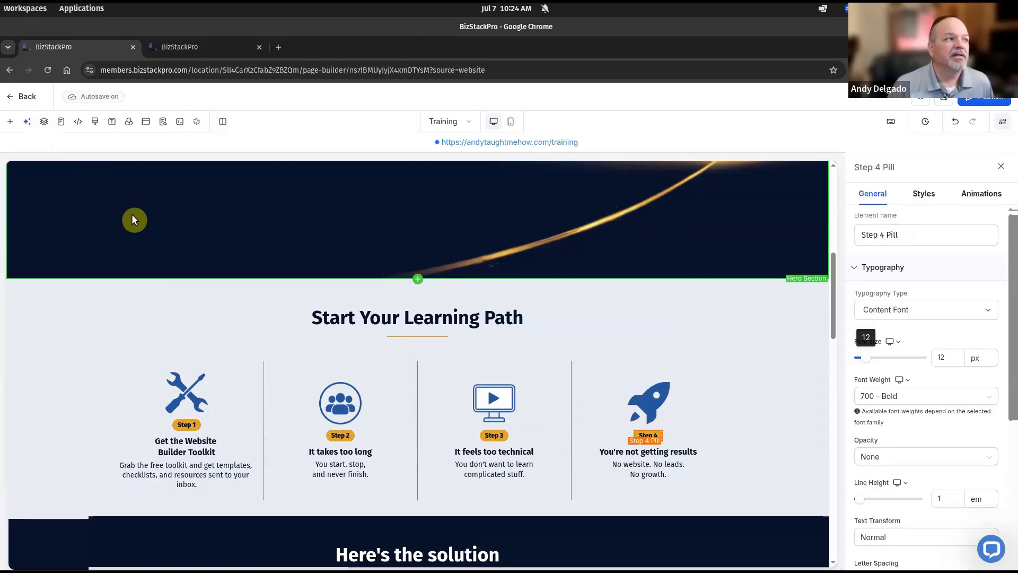
Step: Examine the layer tree of the Problem Section, including its rows, first column and the named badge element
{"action": "left_click", "coordinate": [45, 123]}
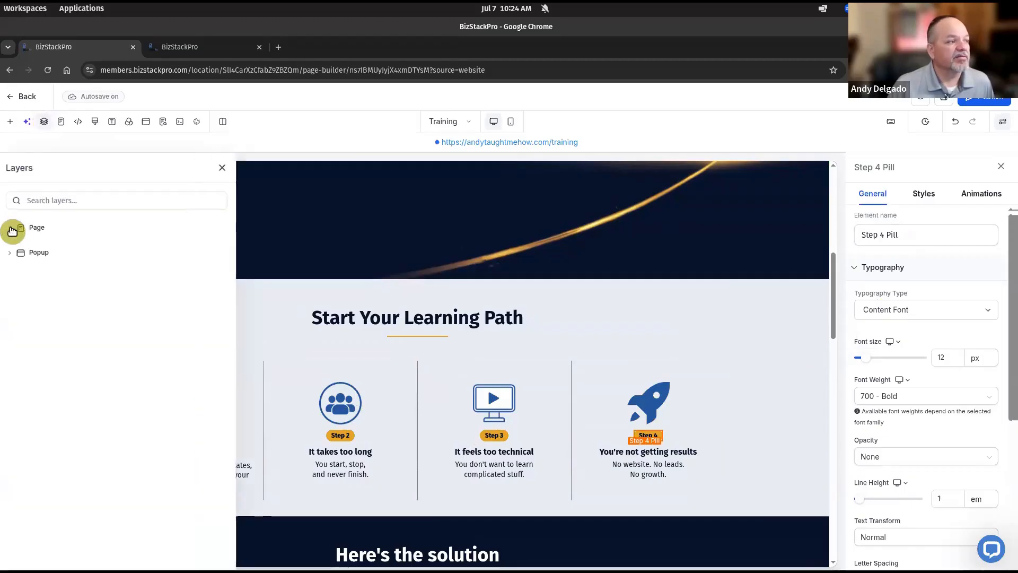
{"action": "left_click", "coordinate": [19, 227]}
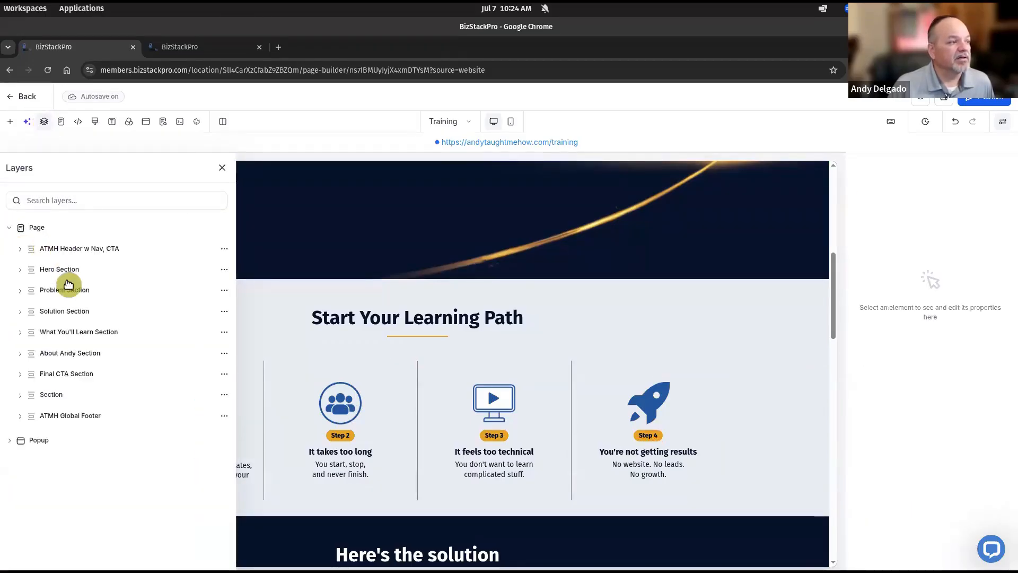
{"action": "left_click", "coordinate": [20, 290]}
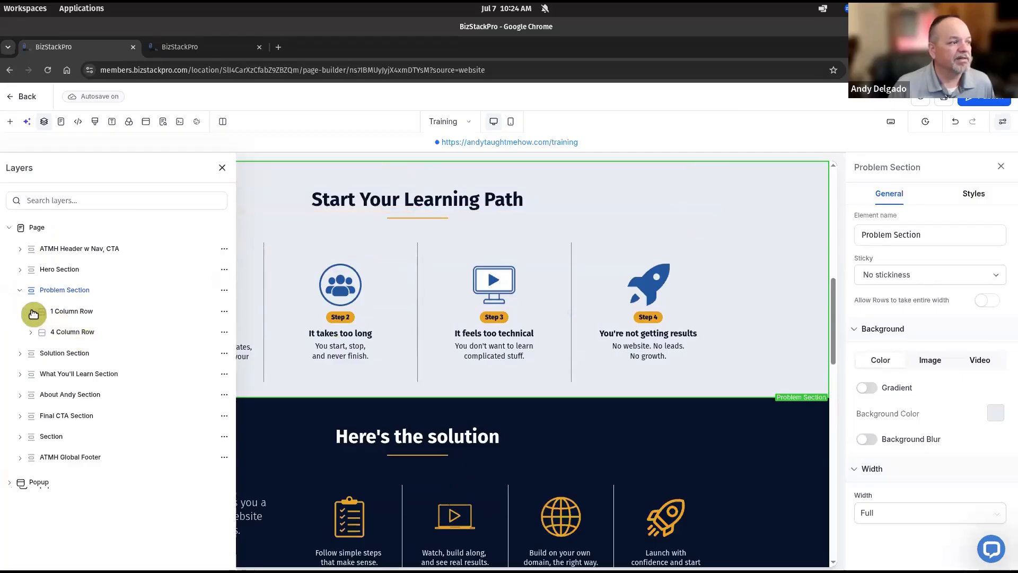
{"action": "left_click", "coordinate": [31, 311]}
{"action": "left_click", "coordinate": [41, 332]}
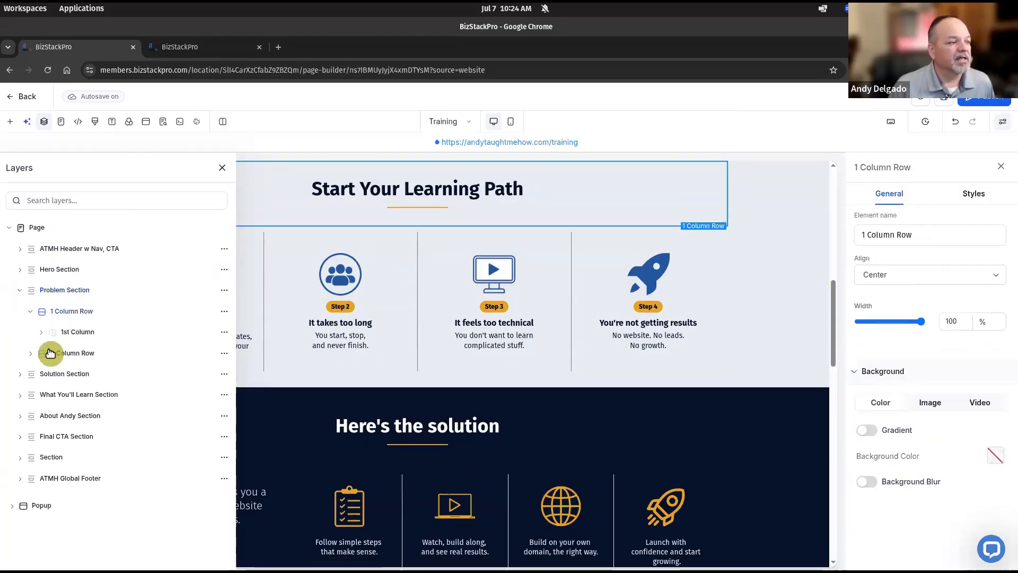
{"action": "left_click", "coordinate": [84, 352]}
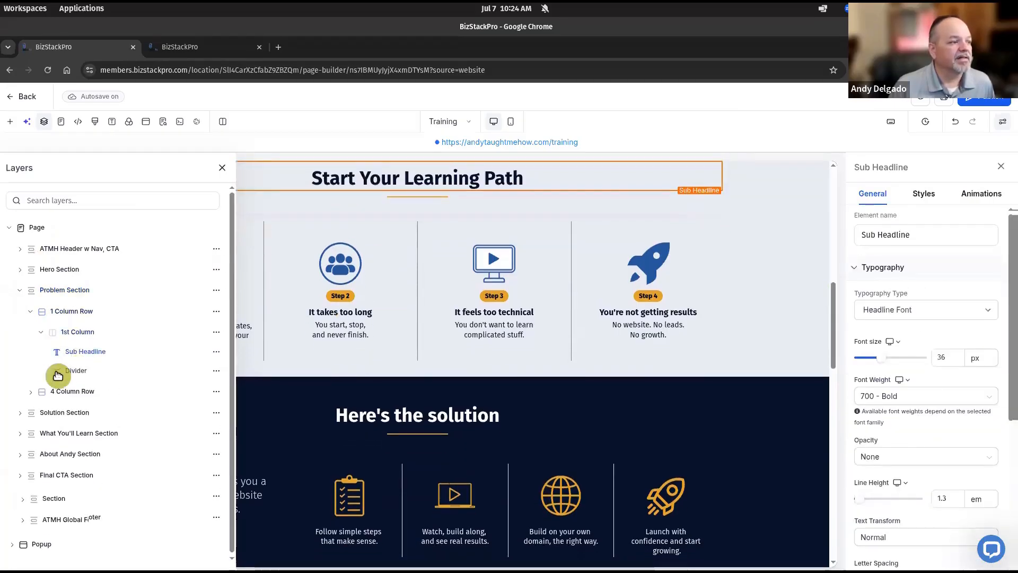
{"action": "left_click", "coordinate": [67, 372]}
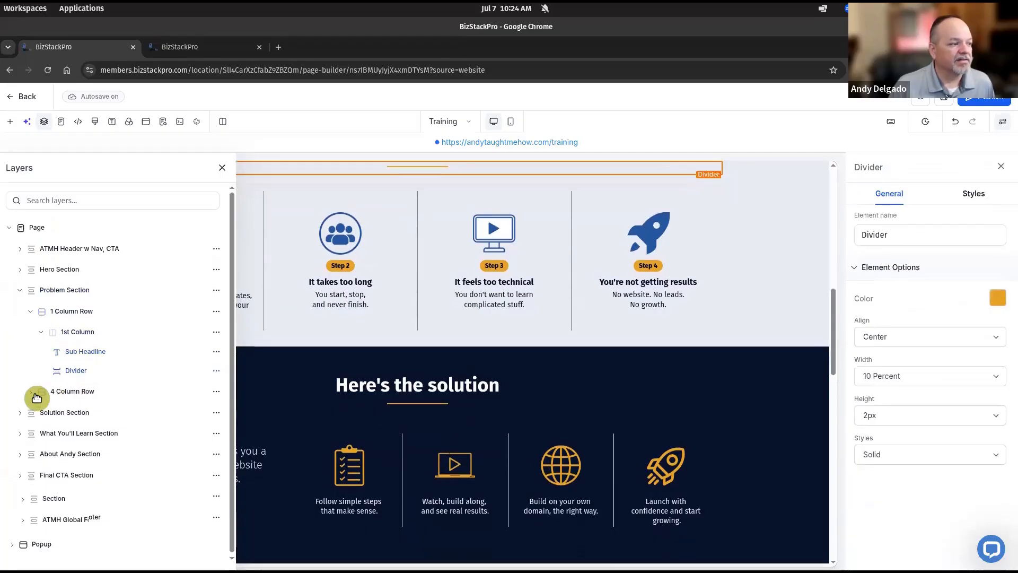
{"action": "left_click", "coordinate": [30, 393]}
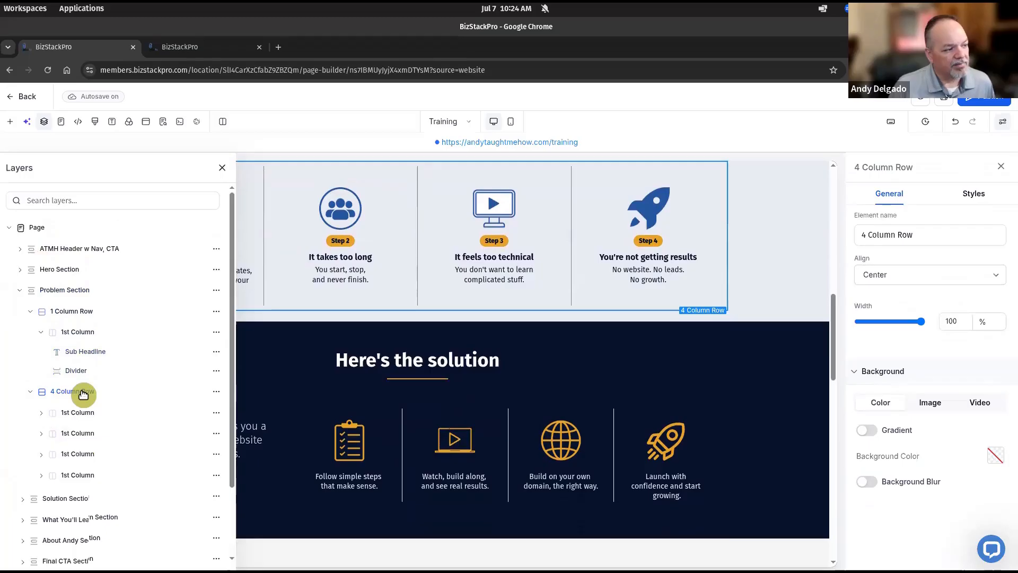
{"action": "left_click", "coordinate": [42, 414]}
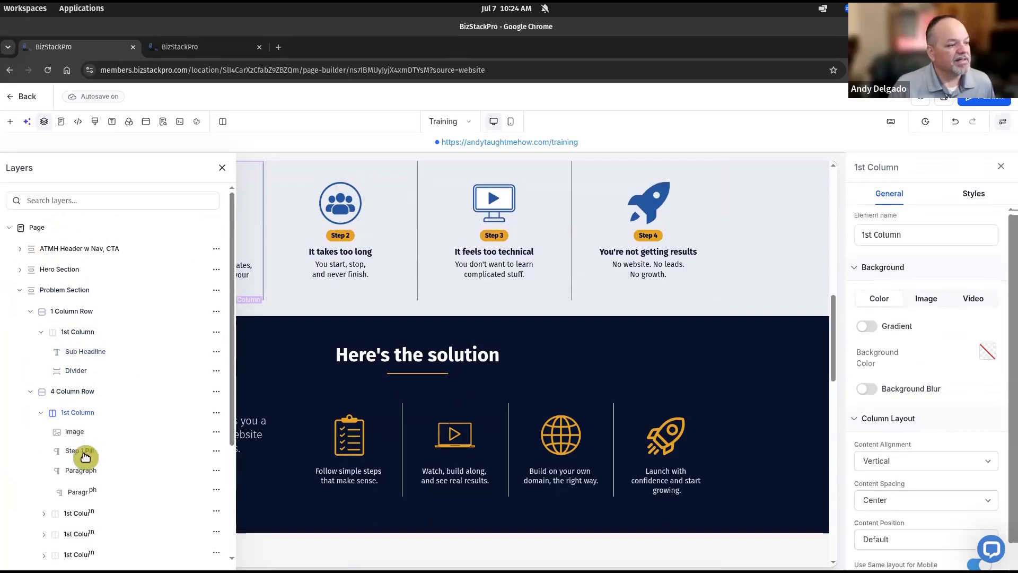
{"action": "left_click", "coordinate": [223, 173]}
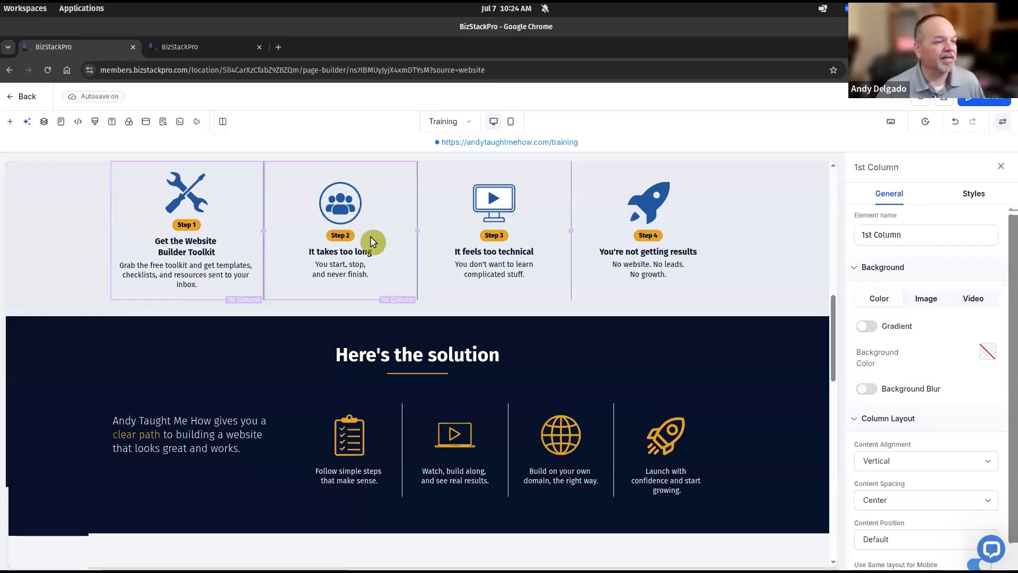
Step: Replace the heading under the Step 2 badge with bold "Join the Live Workshop", breaking the line before "Live"
{"action": "left_click", "coordinate": [188, 192]}
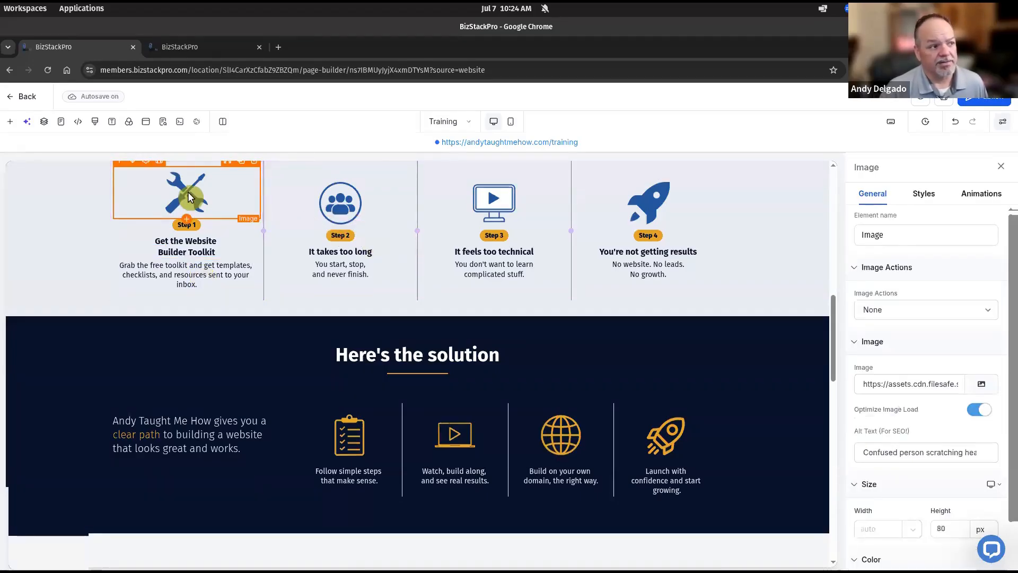
{"action": "scroll", "coordinate": [201, 272], "scroll_direction": "up", "scroll_amount": 3}
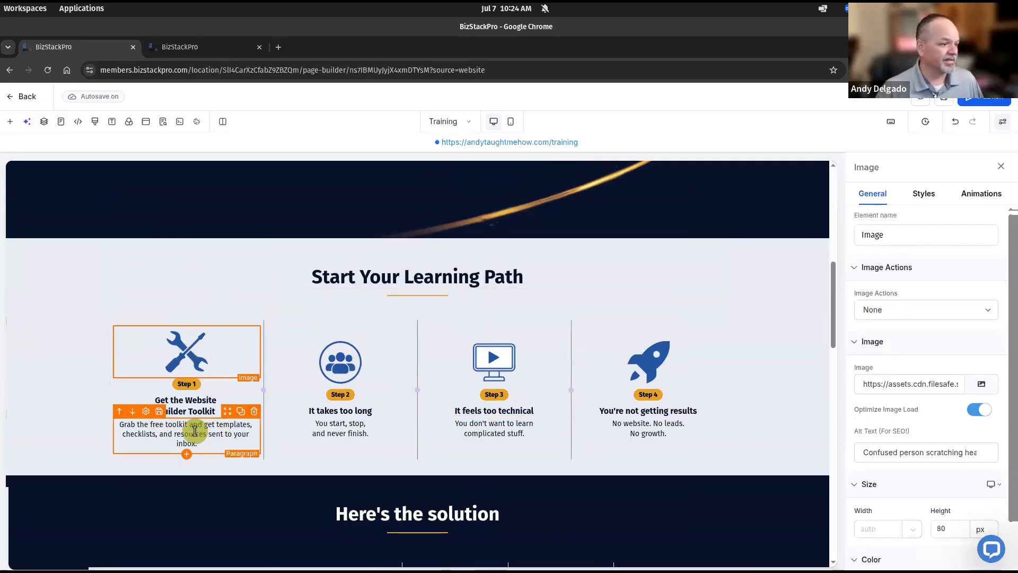
{"action": "left_click", "coordinate": [337, 410]}
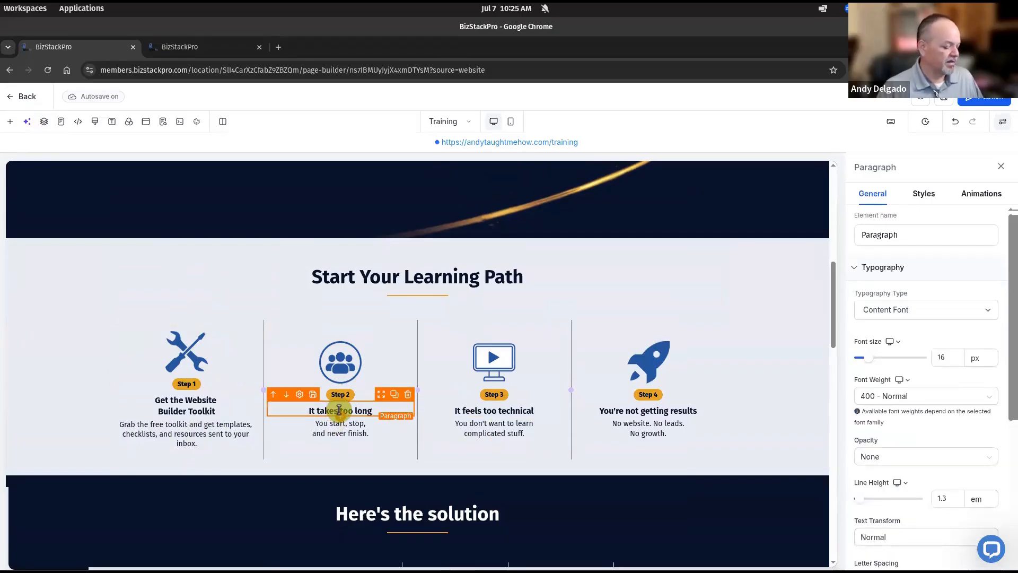
{"action": "triple_click", "coordinate": [339, 409]}
{"action": "key", "text": "BackSpace"}
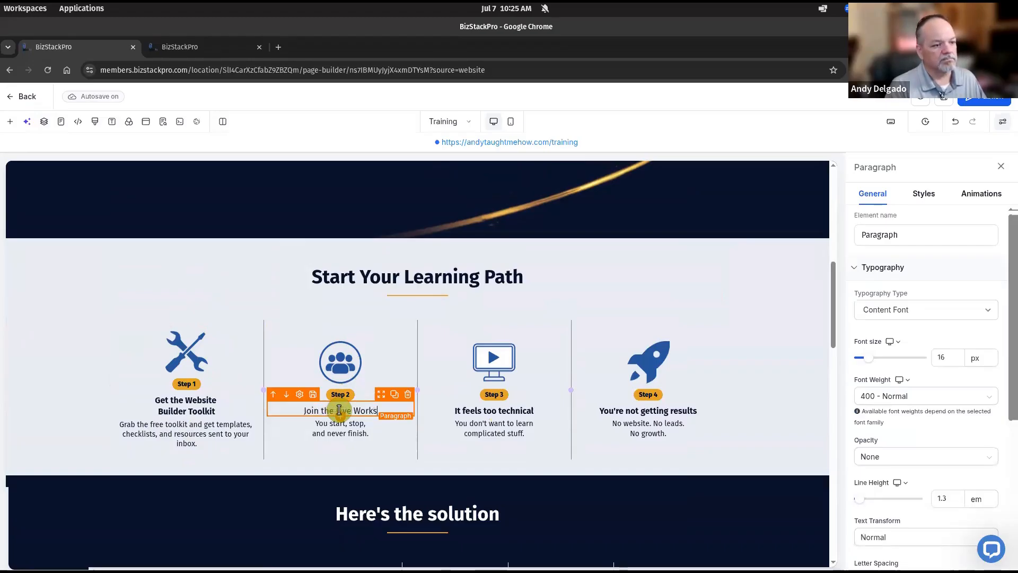
{"action": "key", "text": "shift+Home"}
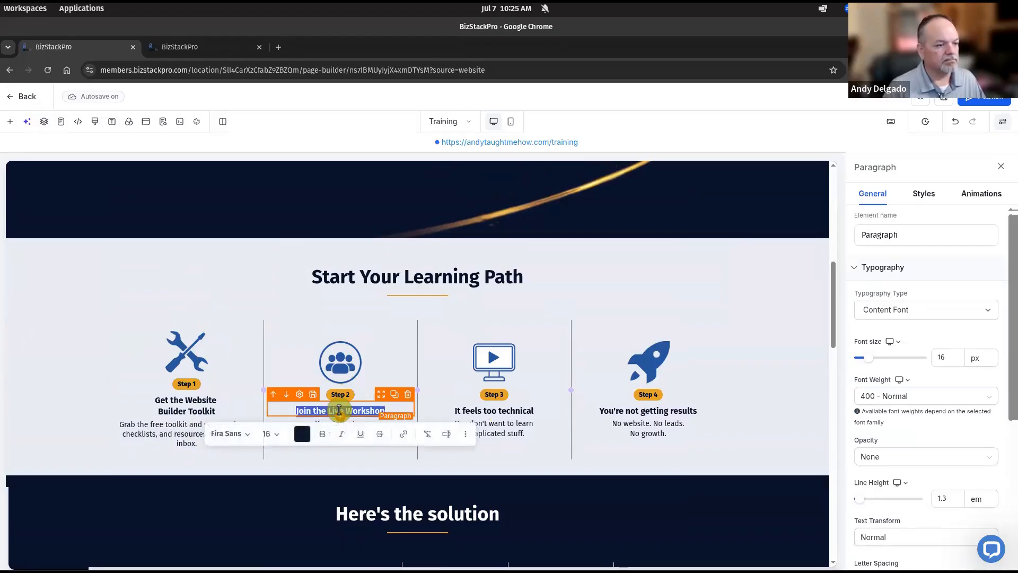
{"action": "key", "text": "ctrl+b"}
{"action": "key", "text": "Home"}
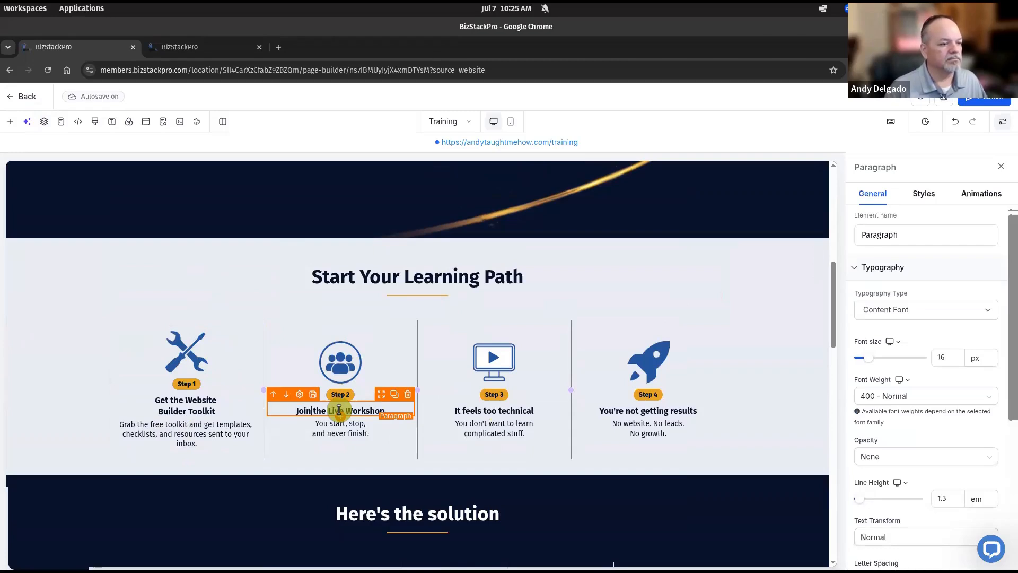
{"action": "key", "text": "shift+Return"}
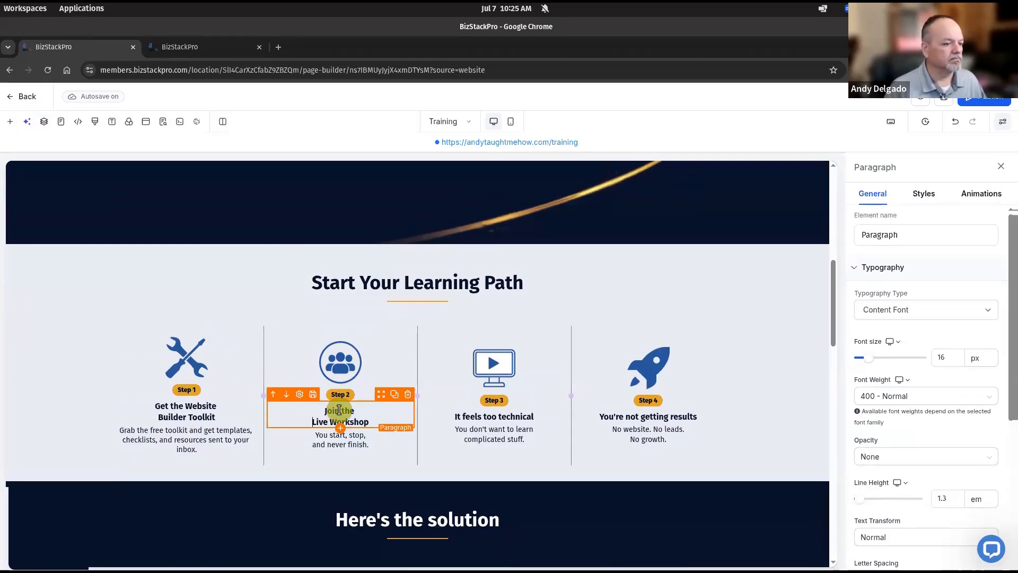
Step: Replace the description under "Join the Live Workshop" with "Learn with Andy in a live, interactive"
{"action": "left_click", "coordinate": [345, 435]}
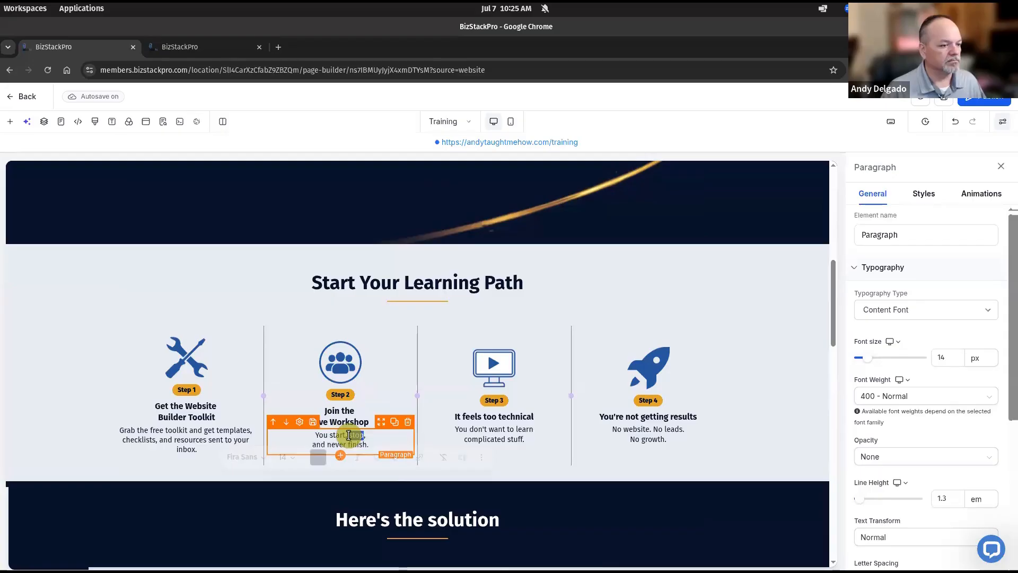
{"action": "triple_click", "coordinate": [348, 435]}
{"action": "type", "text": "Learn"}
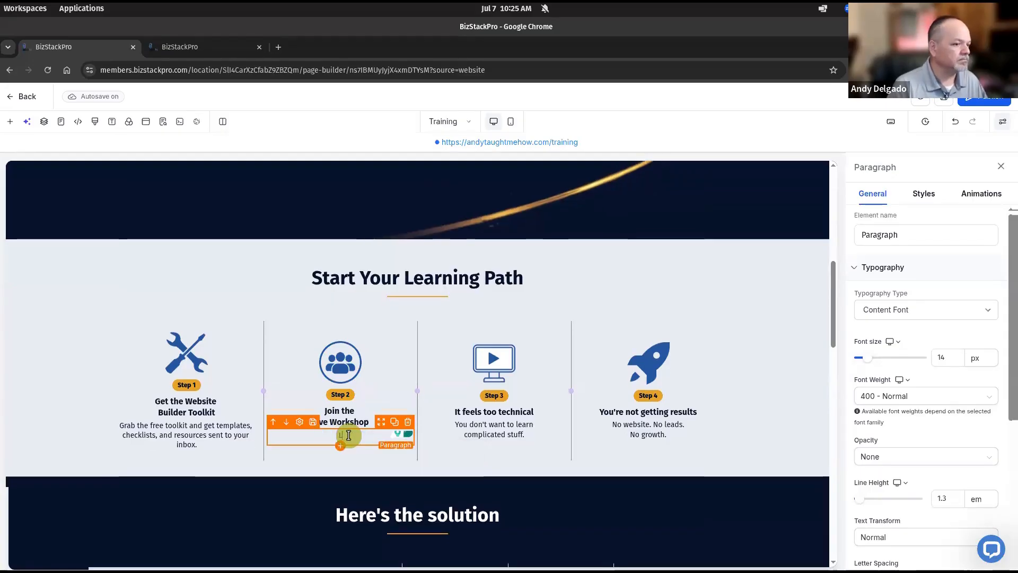
{"action": "type", "text": " with Andy in"}
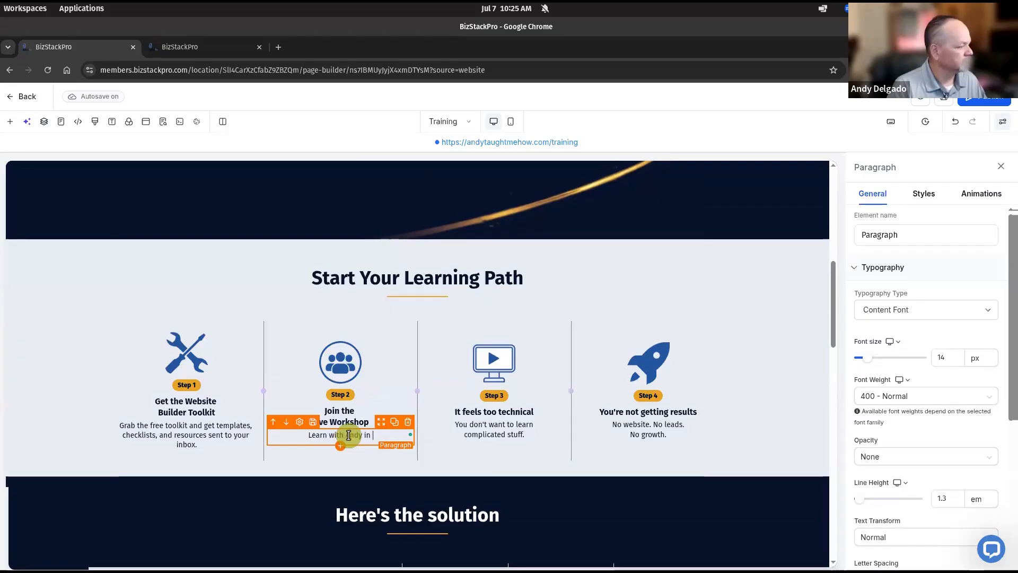
{"action": "type", "text": " a li"}
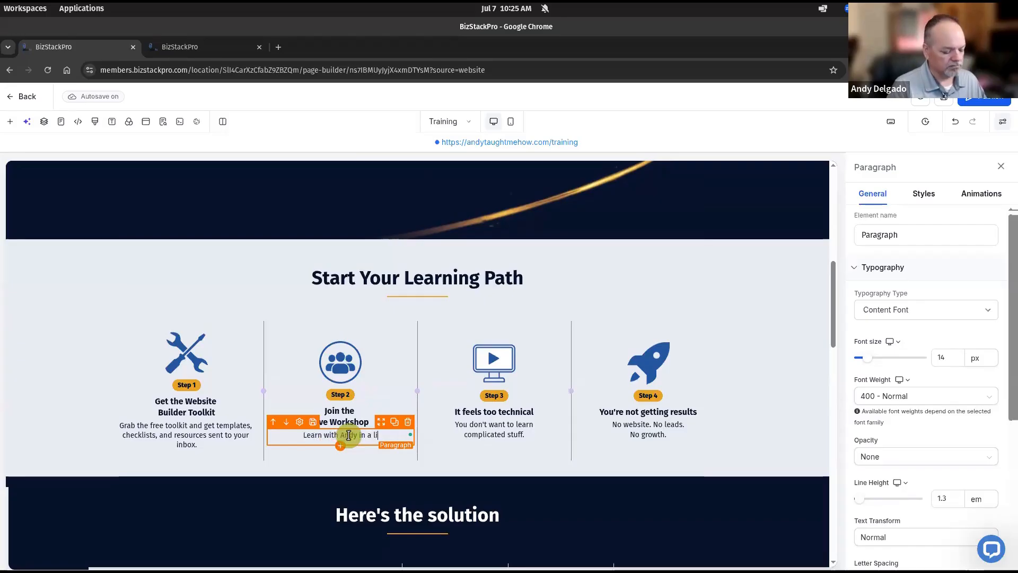
{"action": "type", "text": "ve, interactive"}
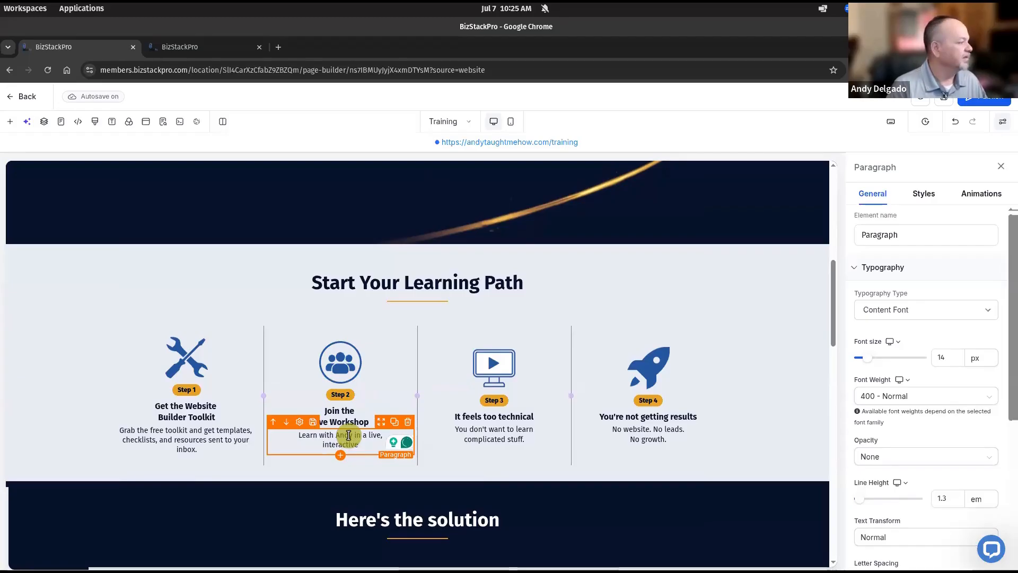
Step: Check the slide mockup and complete the Step 2 description with "workshop and build along step by step.", breaking the line before "build"
{"action": "left_click_drag", "start_coordinate": [0, 98], "coordinate": [445, 70]}
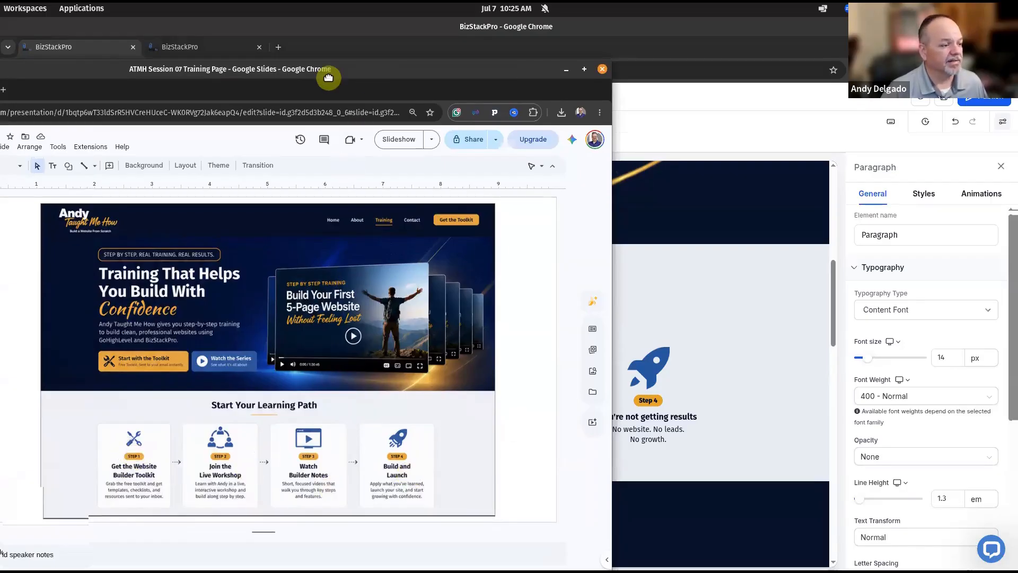
{"action": "left_click_drag", "start_coordinate": [325, 71], "coordinate": [0, 63]}
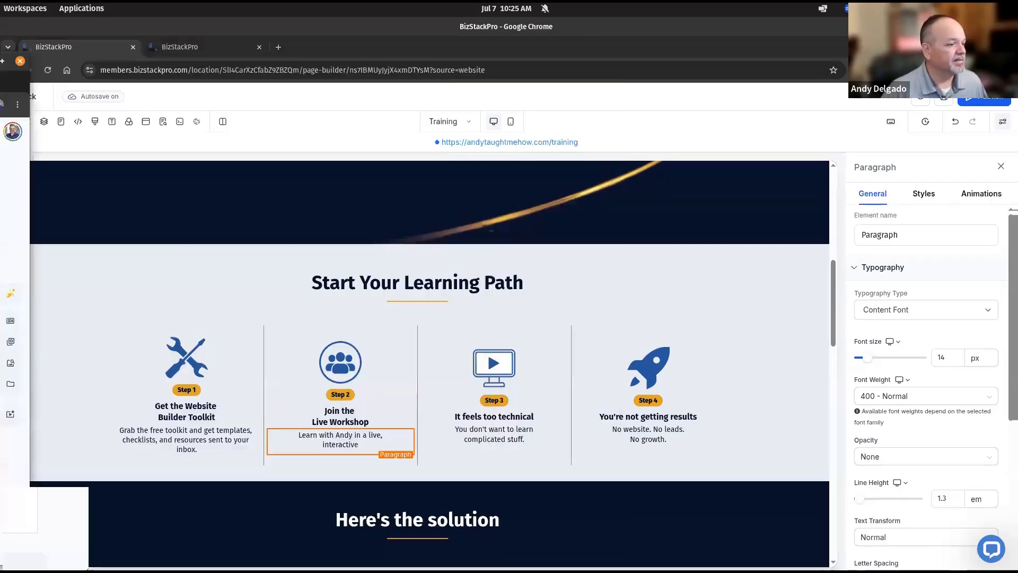
{"action": "left_click", "coordinate": [363, 444]}
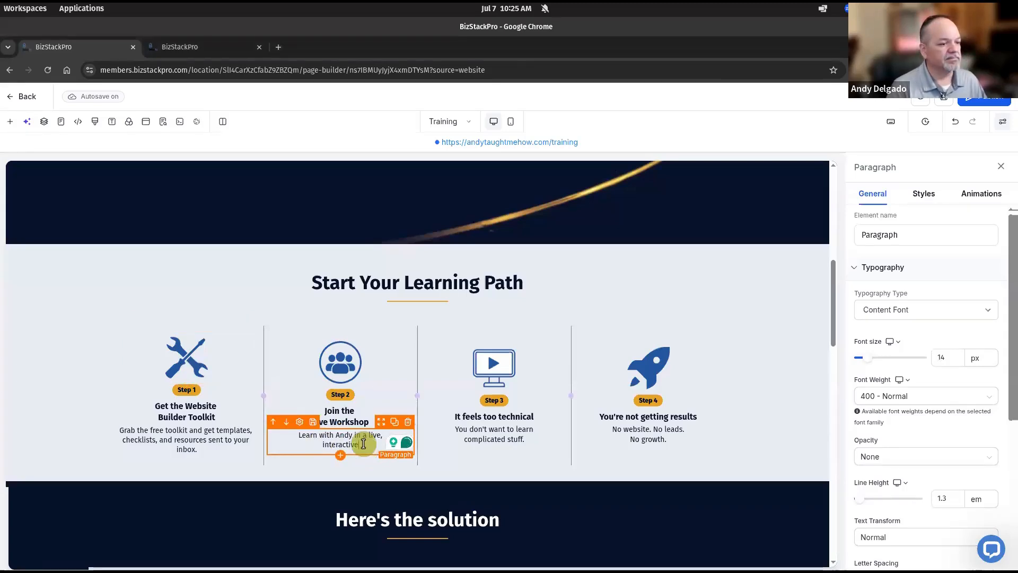
{"action": "type", "text": "workshop"}
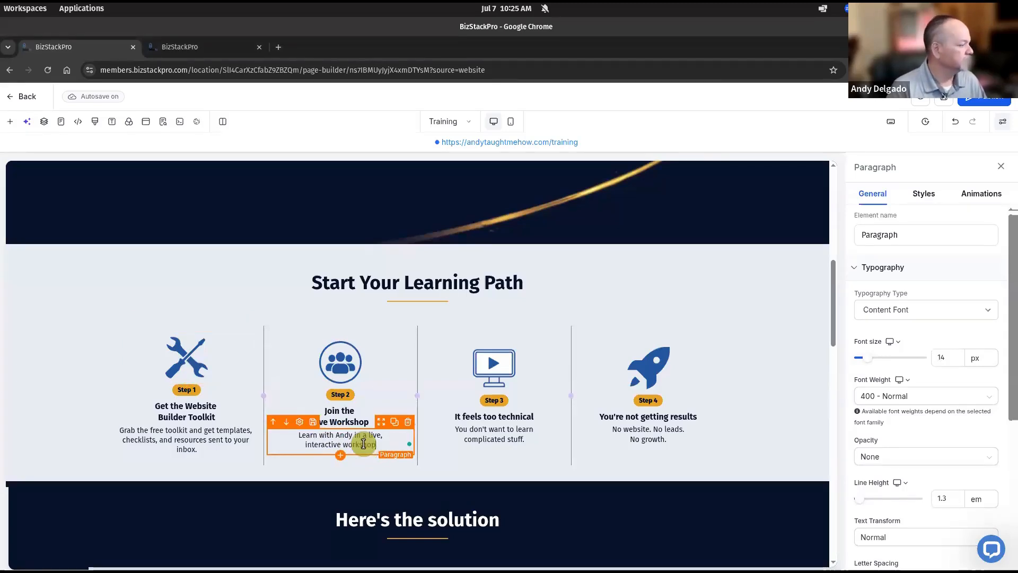
{"action": "type", "text": " and"}
{"action": "key", "text": "Return"}
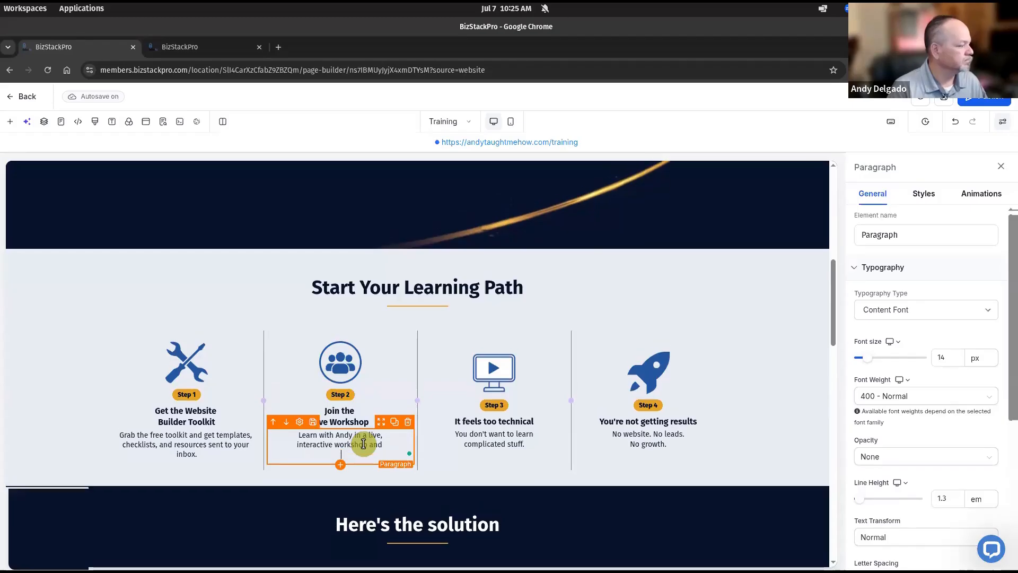
{"action": "type", "text": "build along "}
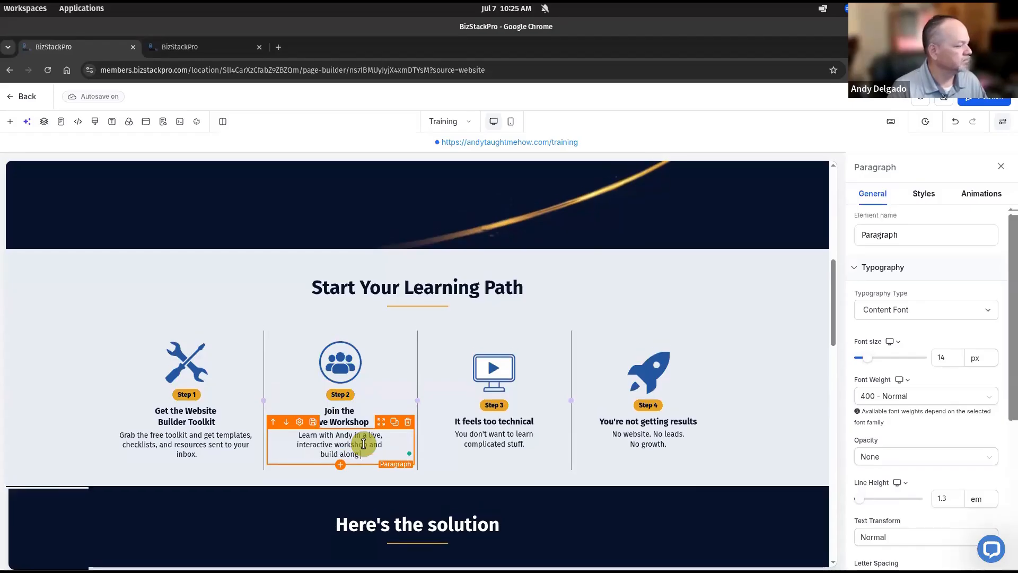
{"action": "type", "text": "step by "}
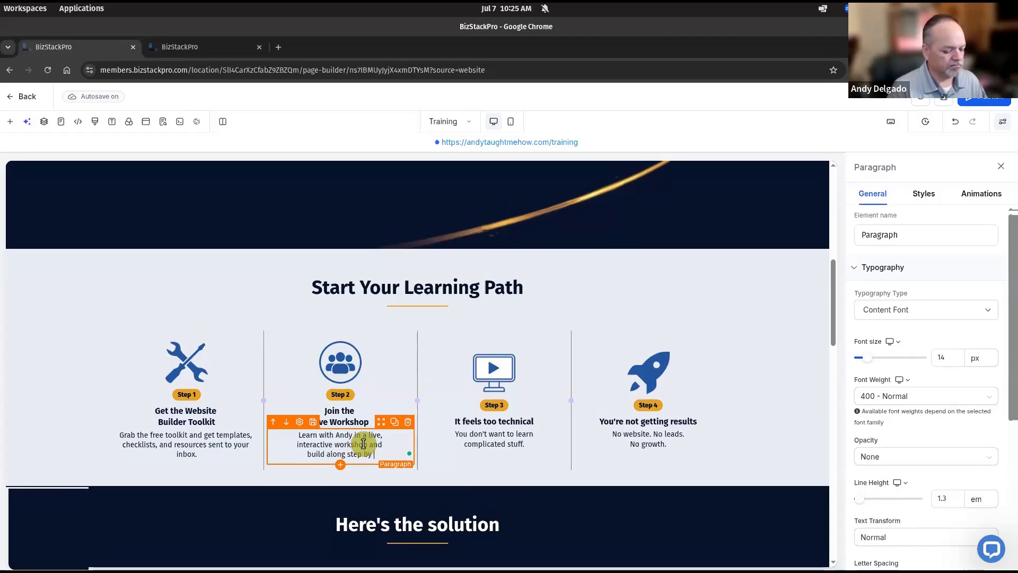
{"action": "type", "text": "step."}
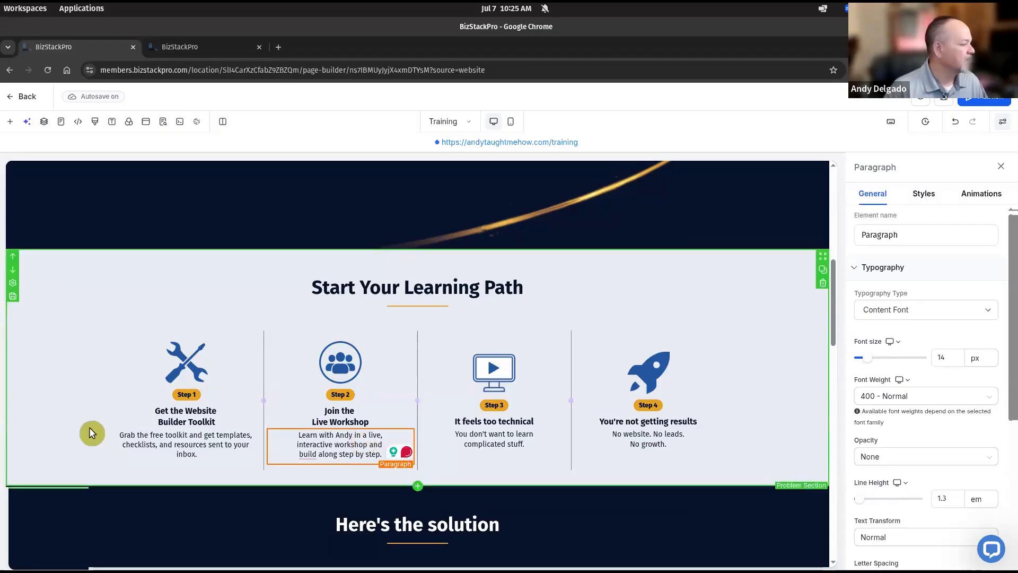
Step: Break the lines of the description under "Get the Website Builder Toolkit" before "templates" and before "resources"
{"action": "left_click", "coordinate": [214, 439]}
{"action": "left_click", "coordinate": [216, 442]}
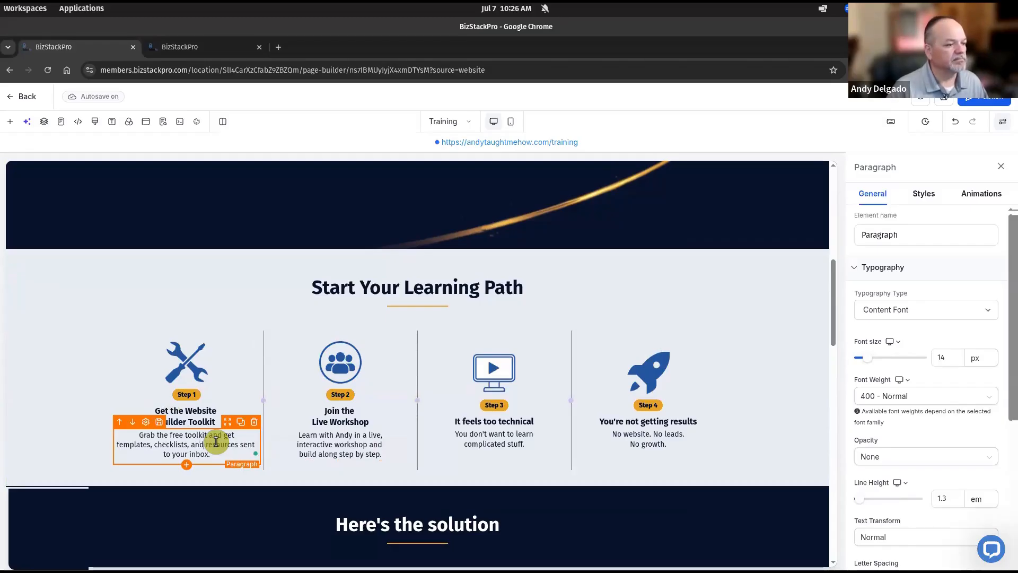
{"action": "key", "text": "shift+Return"}
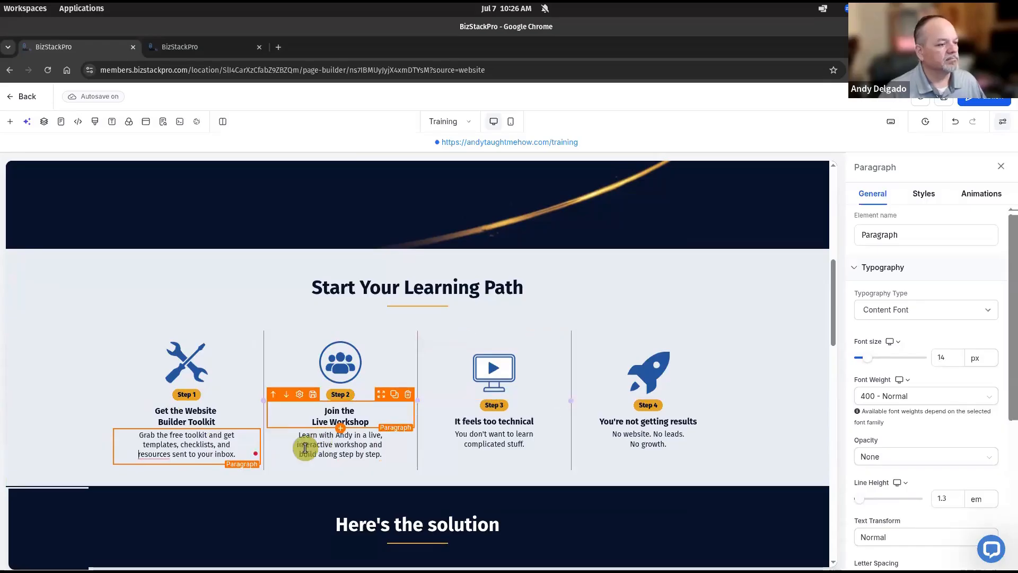
{"action": "mouse_move", "coordinate": [139, 457]}
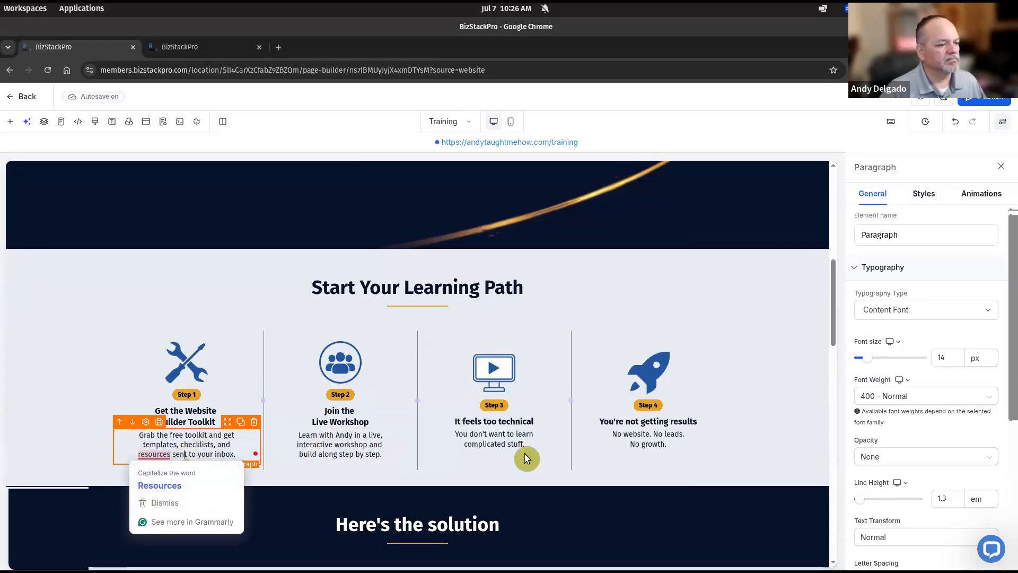
Step: Replace the heading under the Step 3 badge with "Watch Builder Notes", breaking the line before "Builder"
{"action": "left_click", "coordinate": [502, 436]}
{"action": "left_click", "coordinate": [491, 422]}
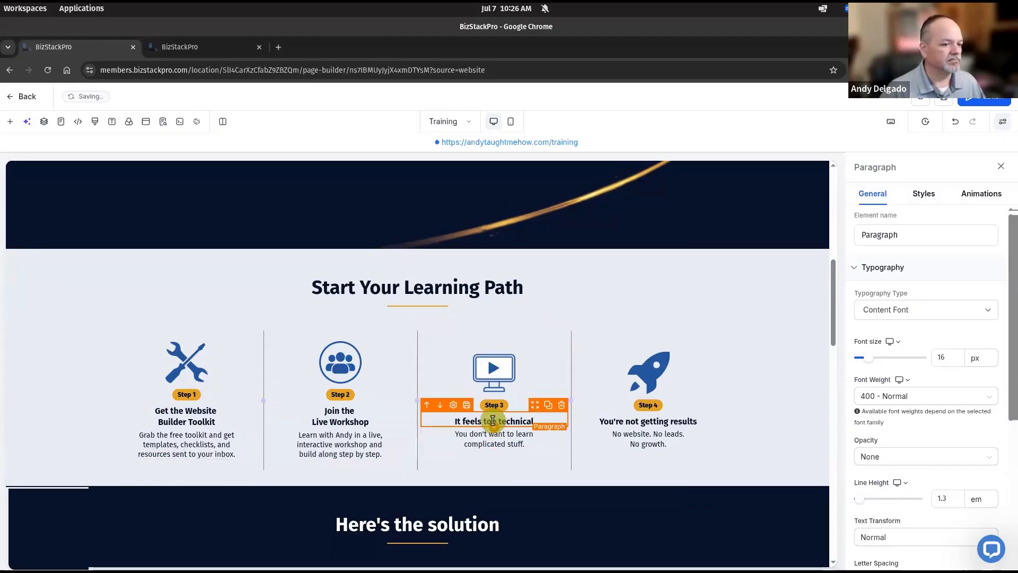
{"action": "double_click", "coordinate": [474, 421]}
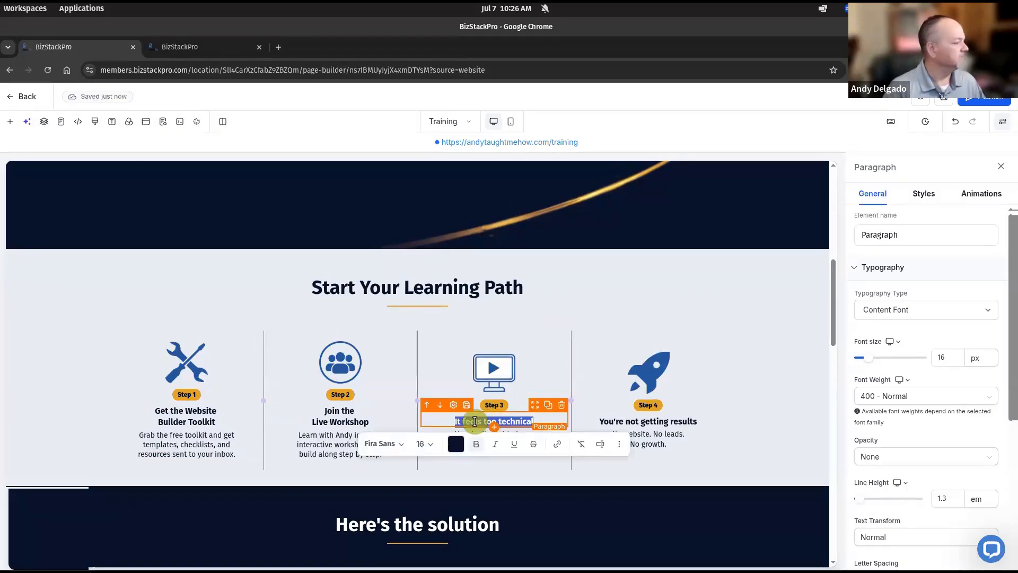
{"action": "type", "text": "Watc"}
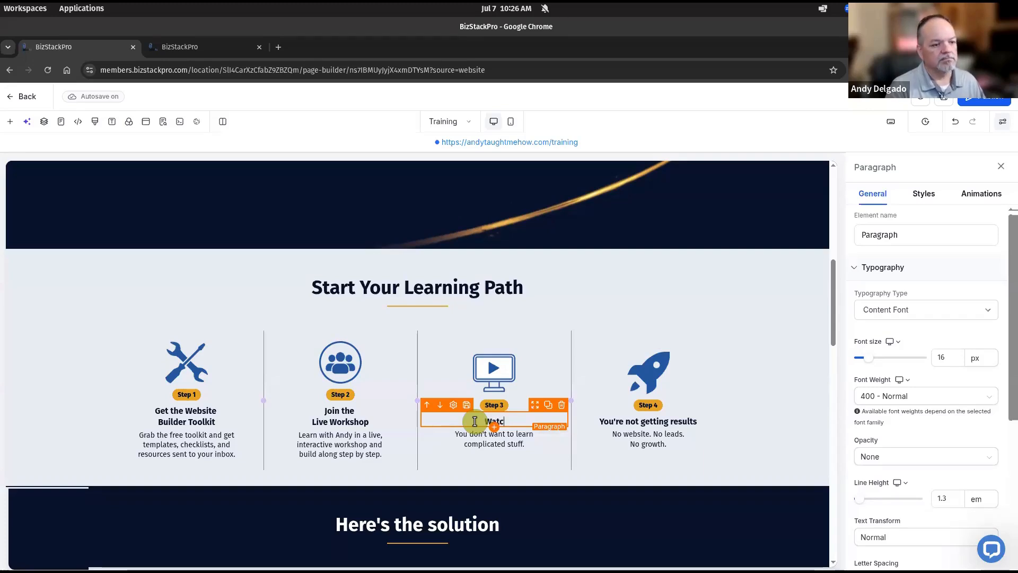
{"action": "type", "text": "h"}
{"action": "key", "text": "Return"}
{"action": "type", "text": "Build"}
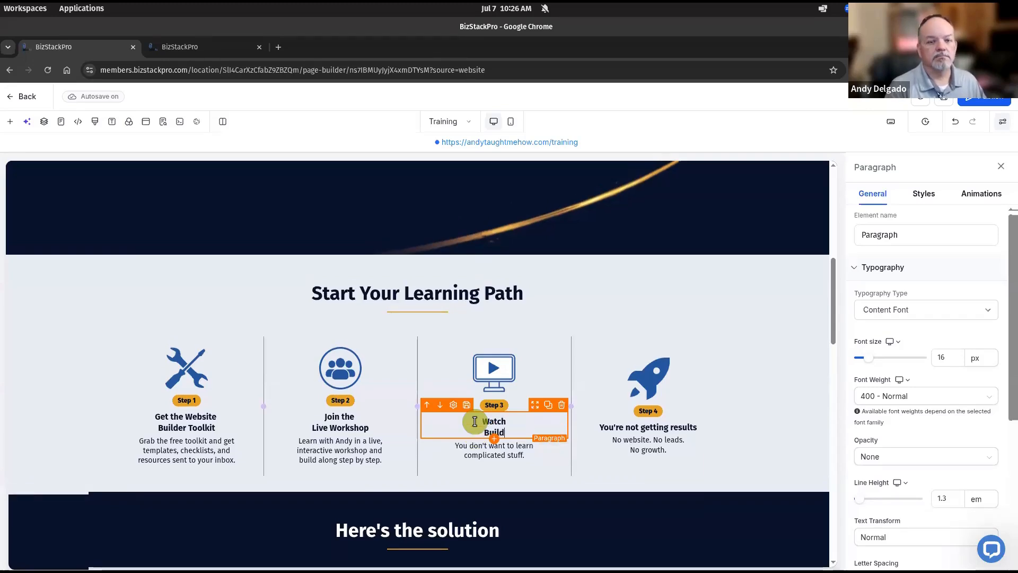
{"action": "type", "text": "er Notes"}
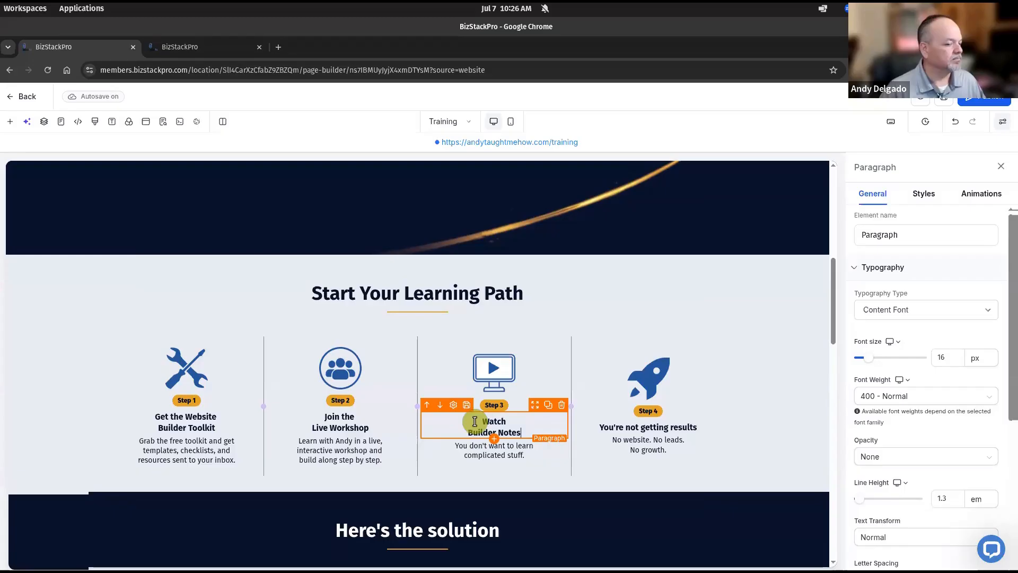
Step: Replace the description under "Watch Builder Notes" with "Shor, focused bideos that walk you through key steps and features.", breaking lines before "walk" and "and"
{"action": "triple_click", "coordinate": [467, 450]}
{"action": "type", "text": "Sh"}
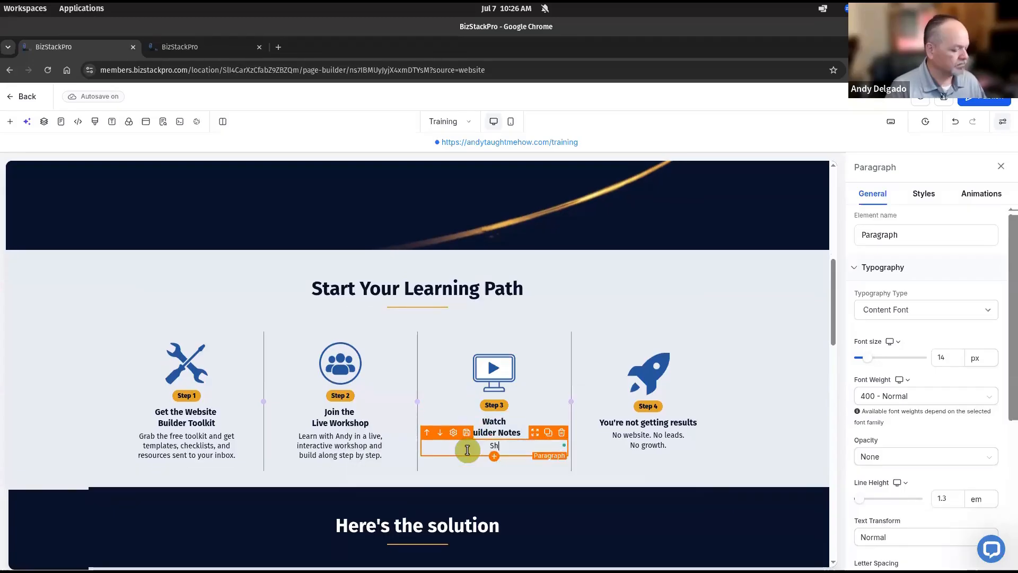
{"action": "type", "text": "or, foc"}
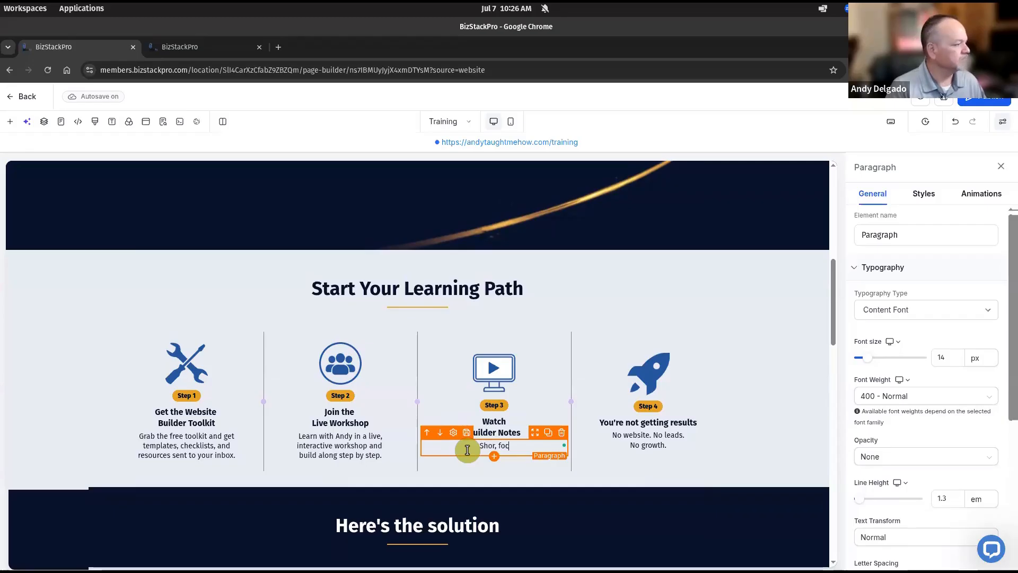
{"action": "type", "text": "used bid"}
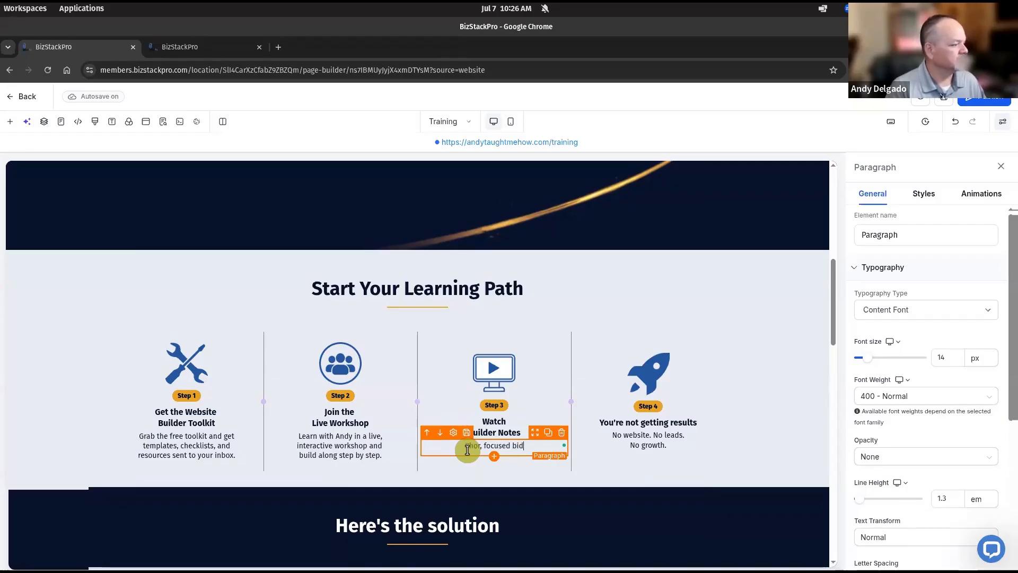
{"action": "type", "text": "eos that"}
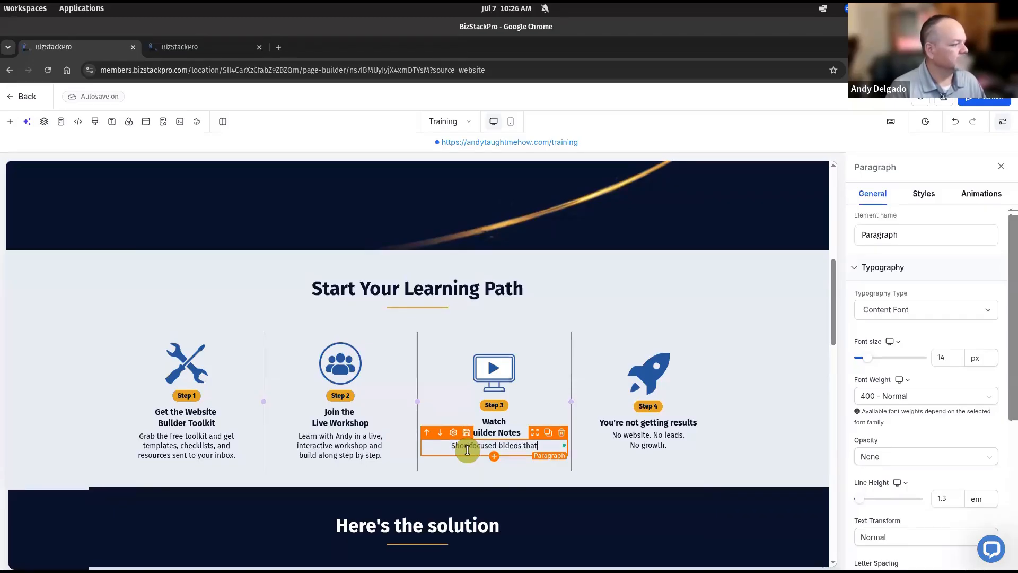
{"action": "key", "text": "Return"}
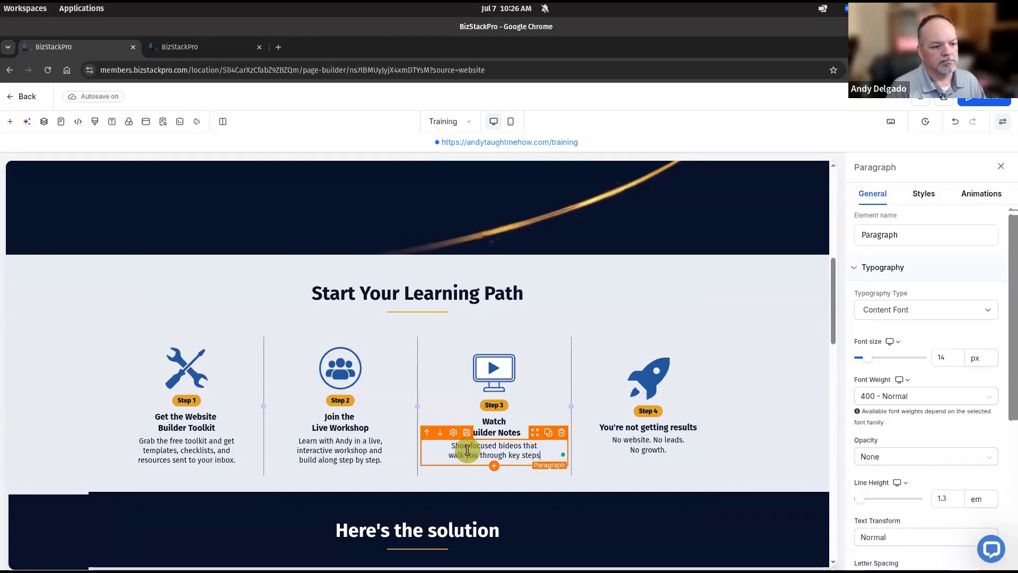
{"action": "key", "text": "Return"}
{"action": "type", "text": "and "}
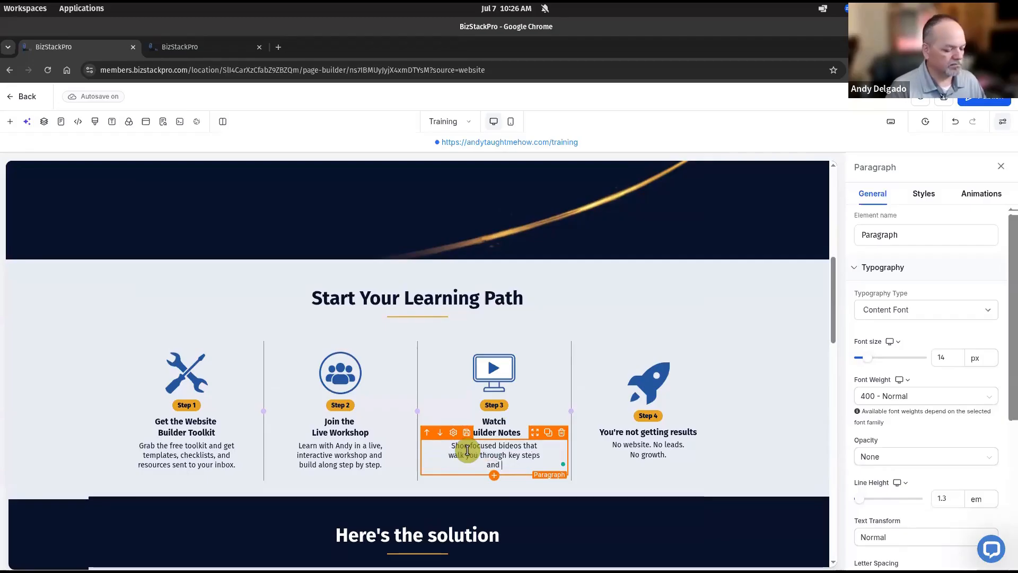
{"action": "type", "text": "features."}
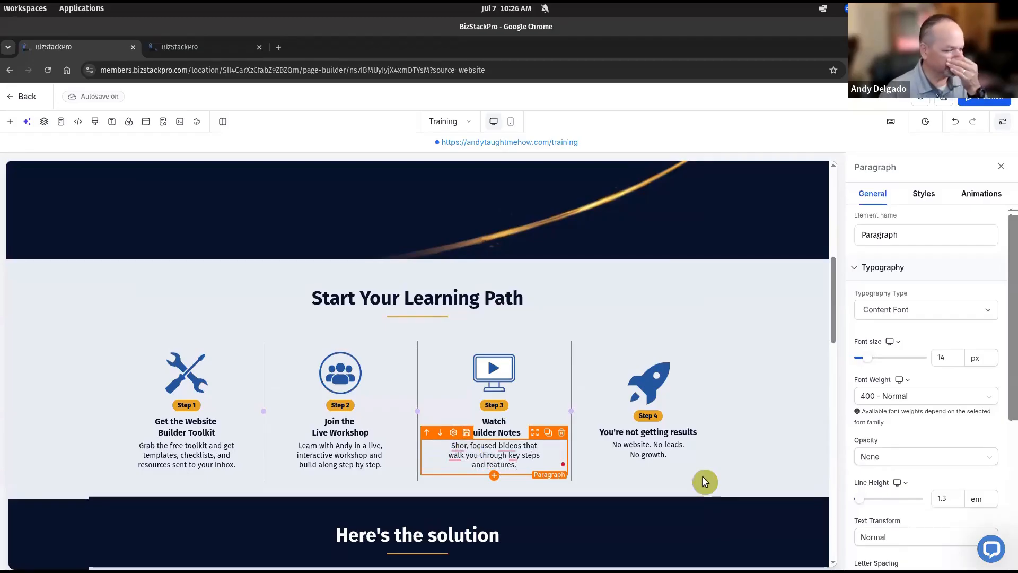
Step: Replace the heading under the Step 4 badge with "Build and Launch" on one line
{"action": "left_click", "coordinate": [643, 430]}
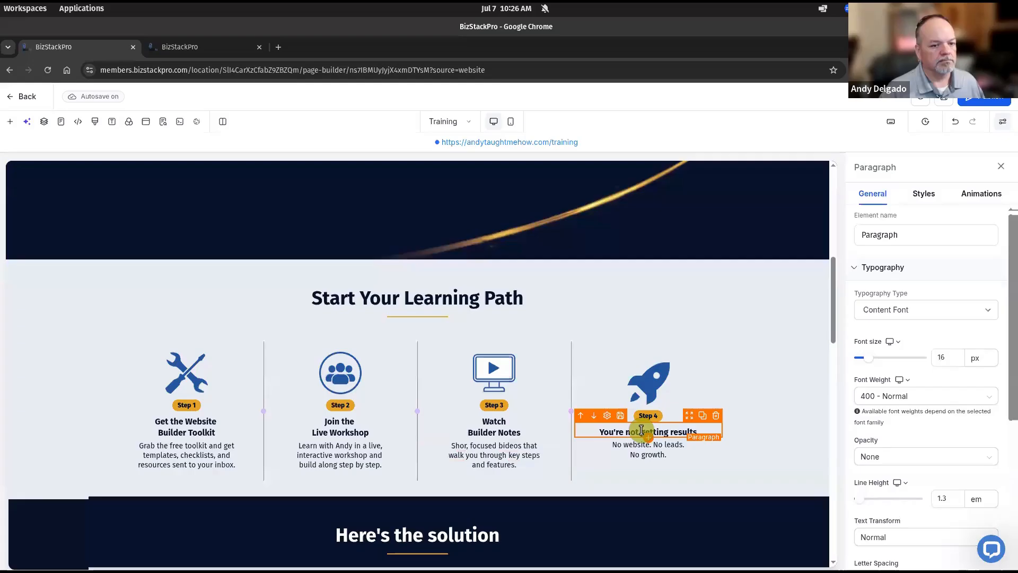
{"action": "double_click", "coordinate": [642, 431]}
{"action": "type", "text": "Build"}
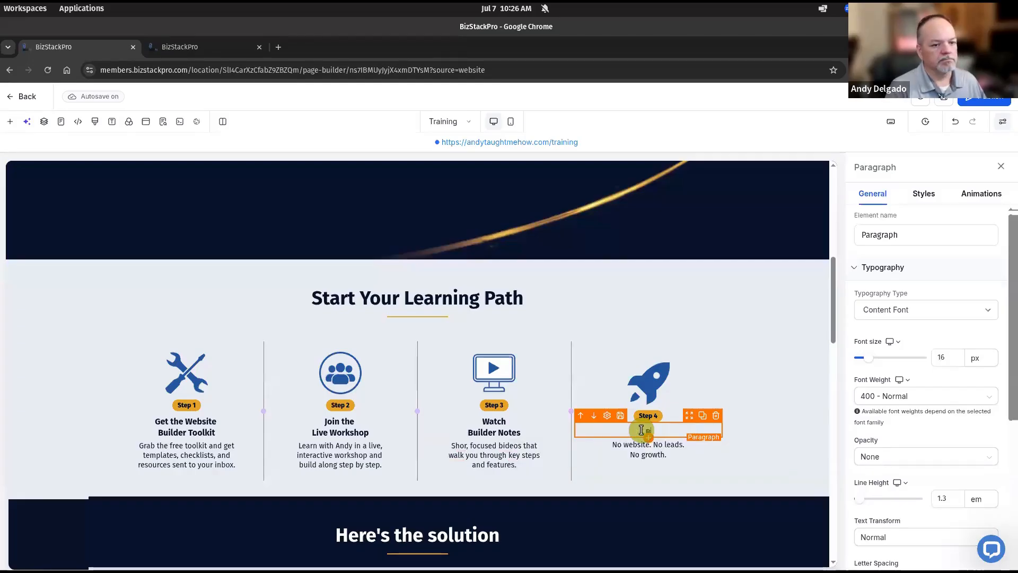
{"action": "type", "text": " and "}
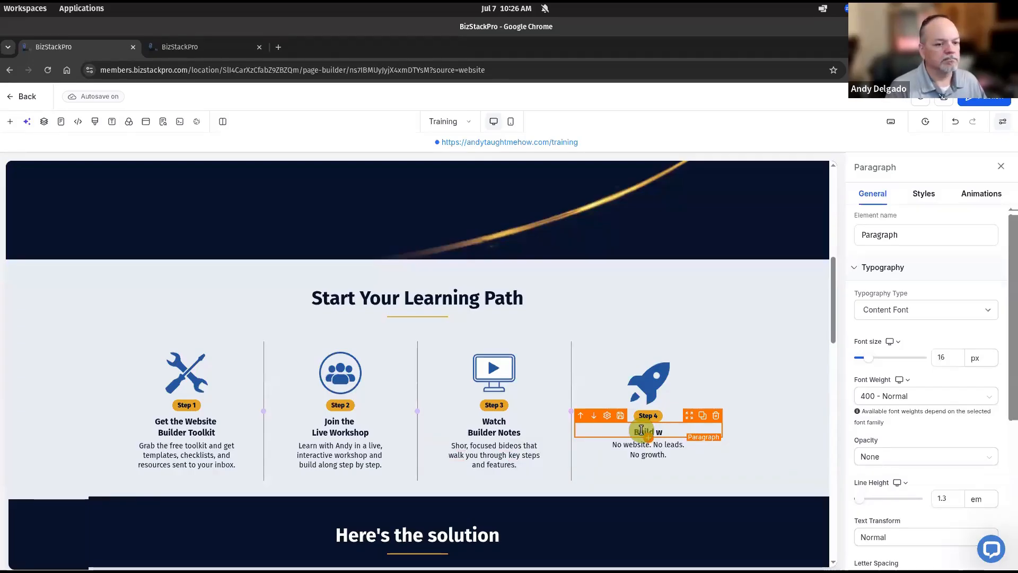
{"action": "type", "text": "Launch"}
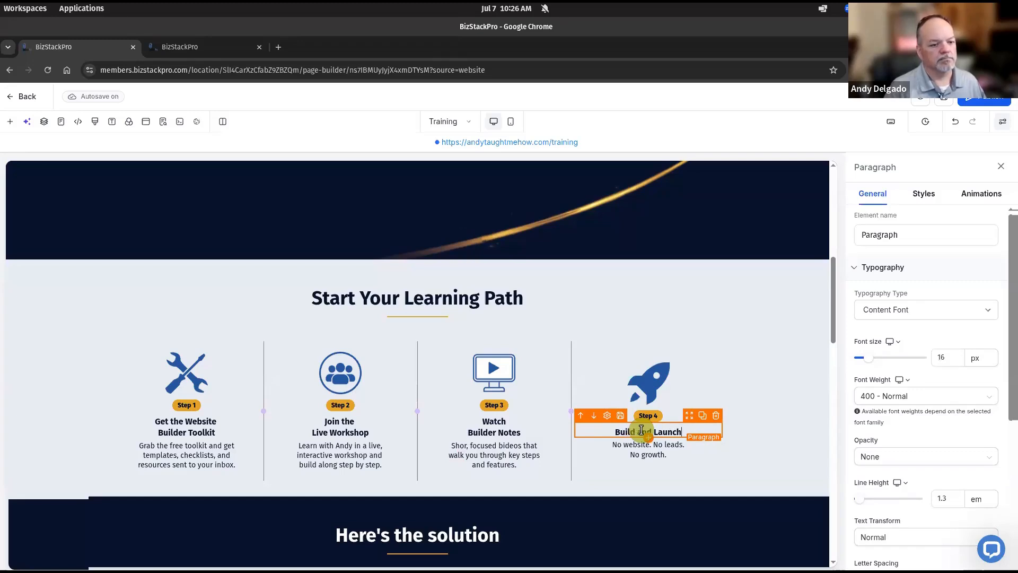
Step: Correct the misspelled "bideos" to "videos" in the Step 3 description
{"action": "left_click", "coordinate": [642, 448]}
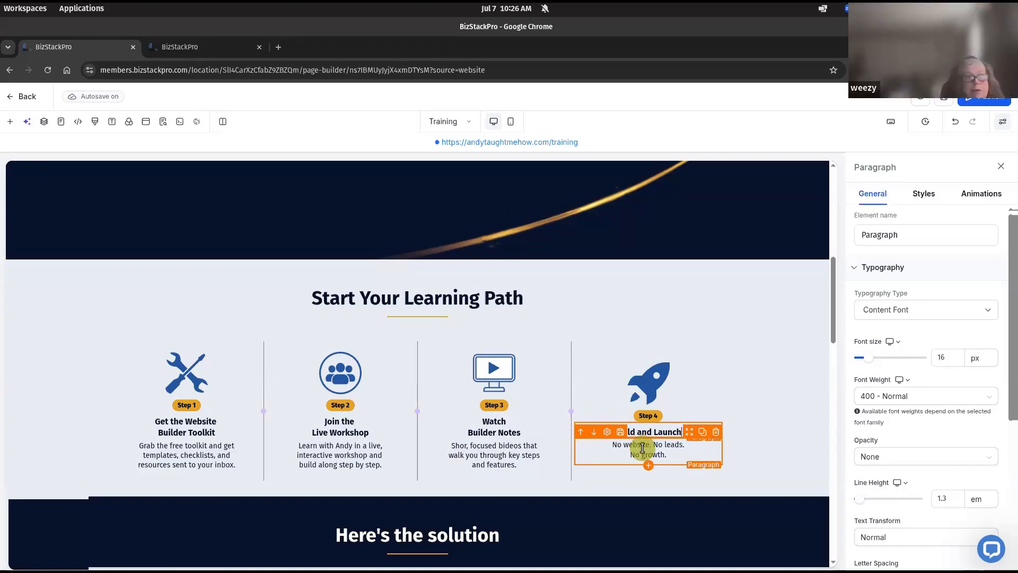
{"action": "triple_click", "coordinate": [642, 448]}
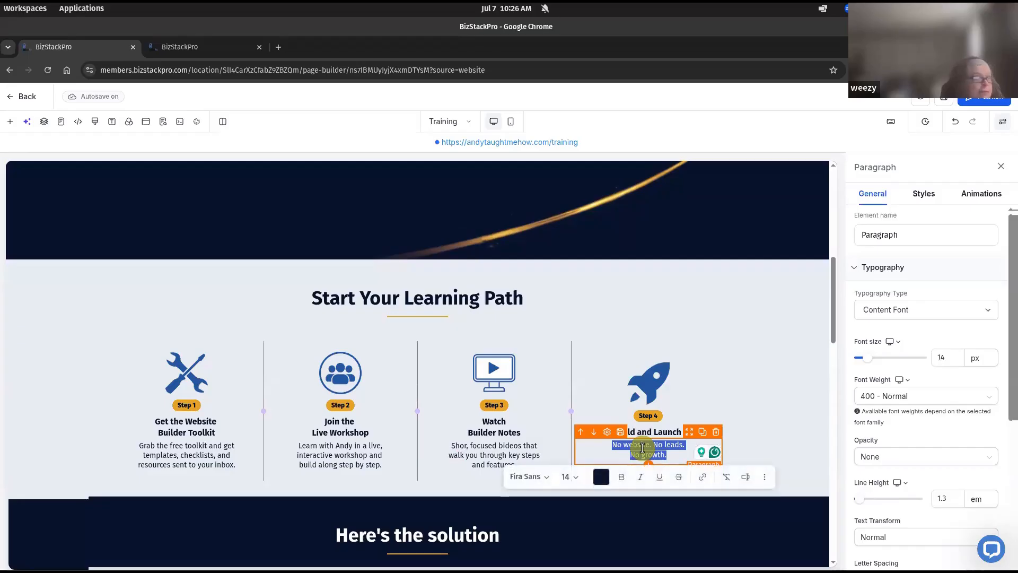
{"action": "left_click", "coordinate": [500, 446]}
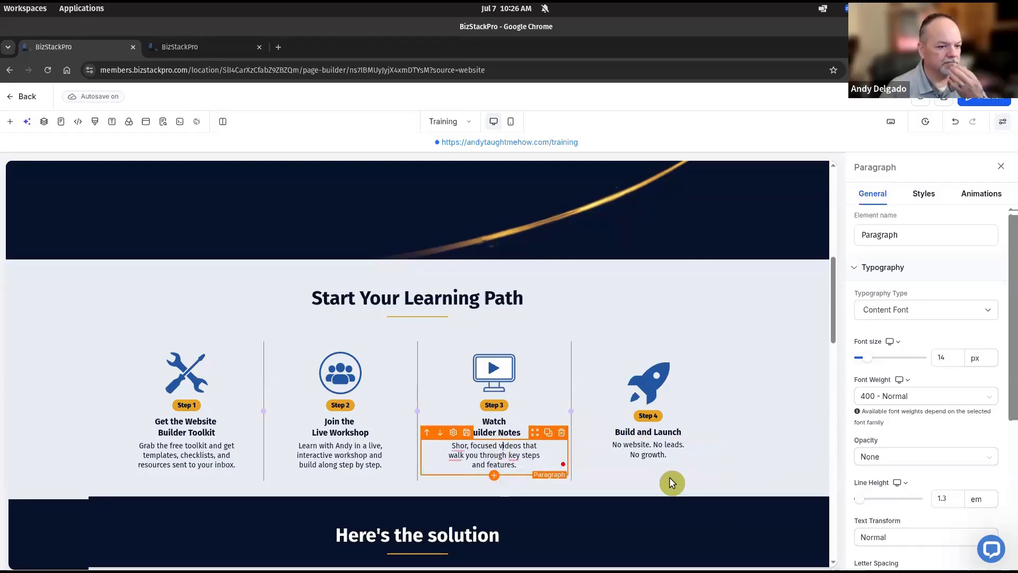
Step: Replace the description under "Build and Launch" with "Apply waht you've learned, launch your site, and start growing with confidence.", breaking the line before "launch"
{"action": "triple_click", "coordinate": [643, 449]}
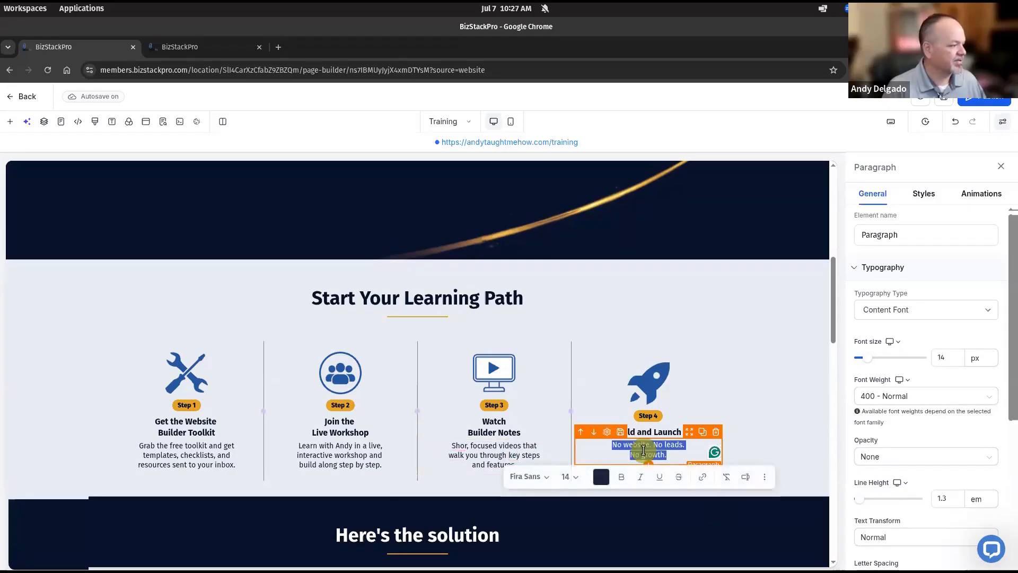
{"action": "key", "text": "BackSpace"}
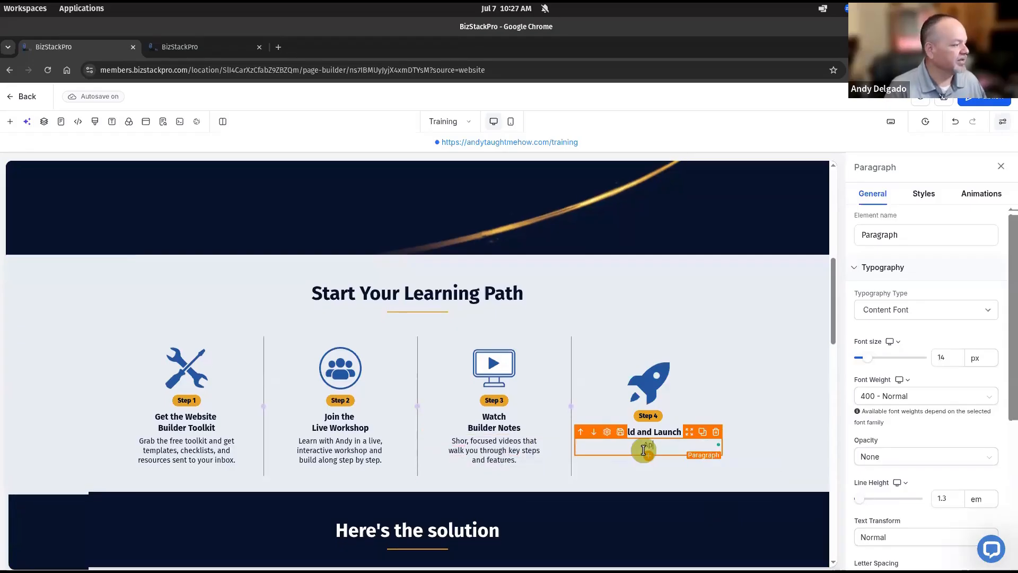
{"action": "type", "text": "Apply waht you"}
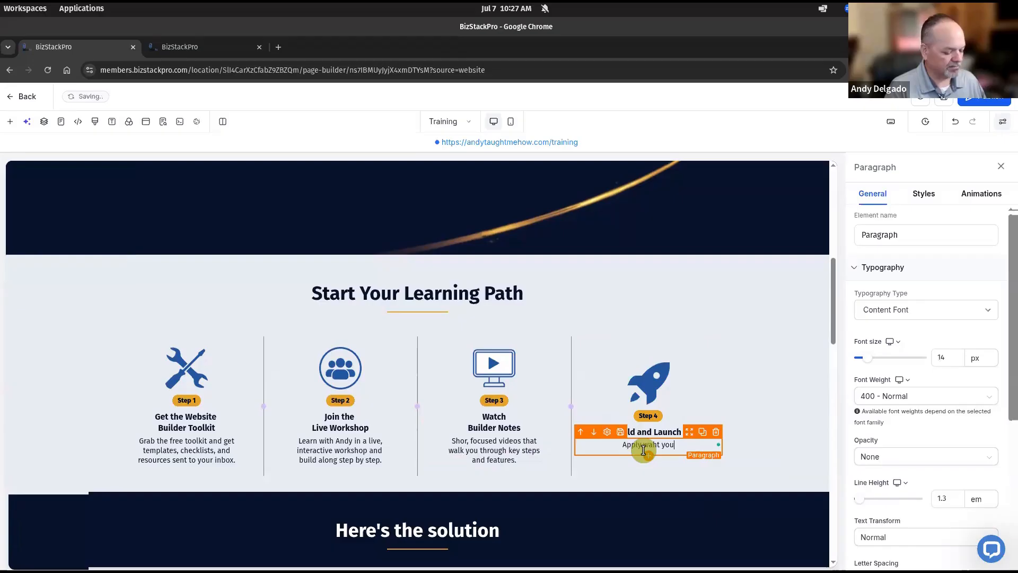
{"action": "type", "text": "'ve learn"}
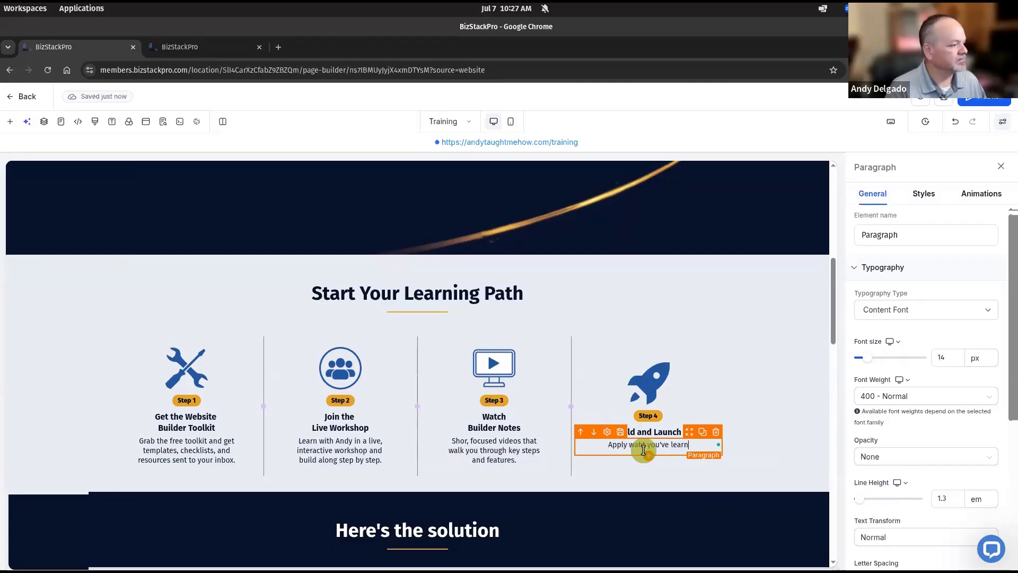
{"action": "type", "text": "ed,"}
{"action": "key", "text": "Return"}
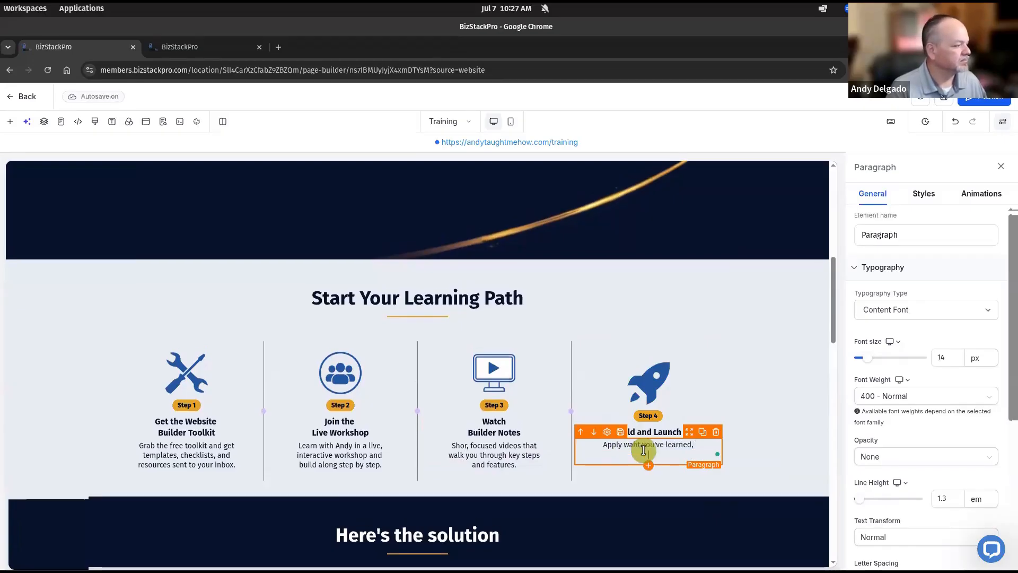
{"action": "type", "text": "launch your"}
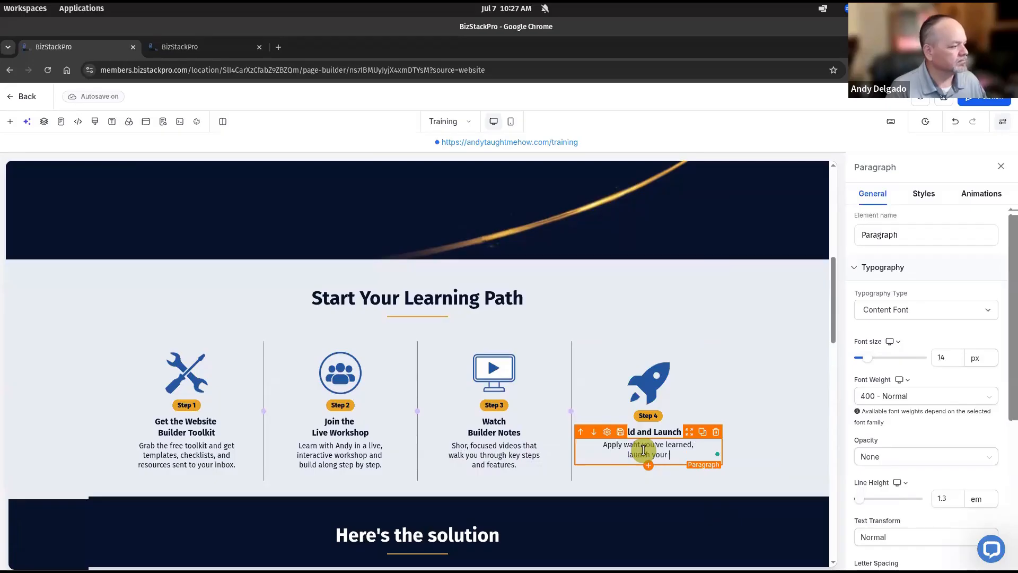
{"action": "type", "text": " site, and sta"}
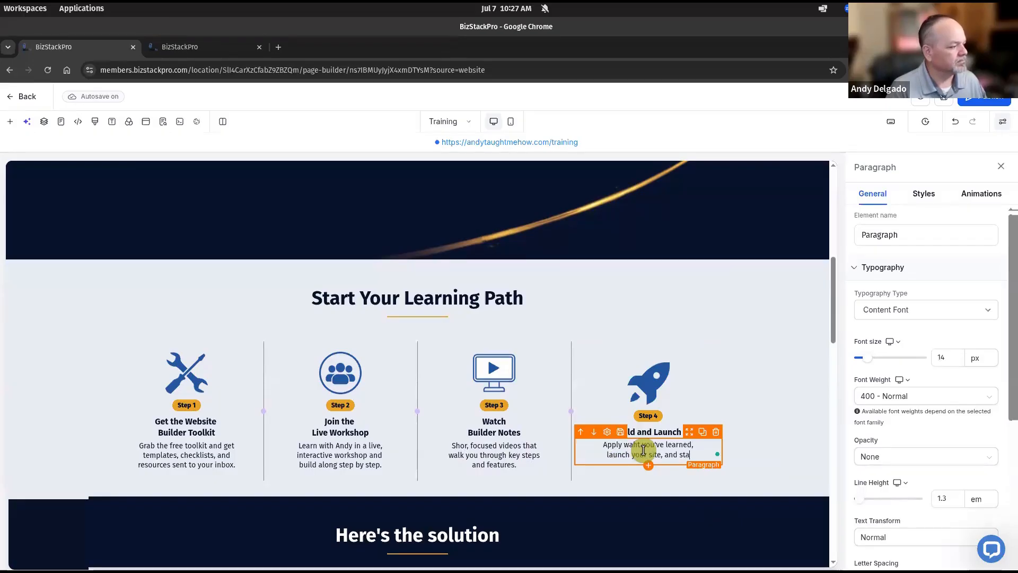
{"action": "type", "text": "rt growing"}
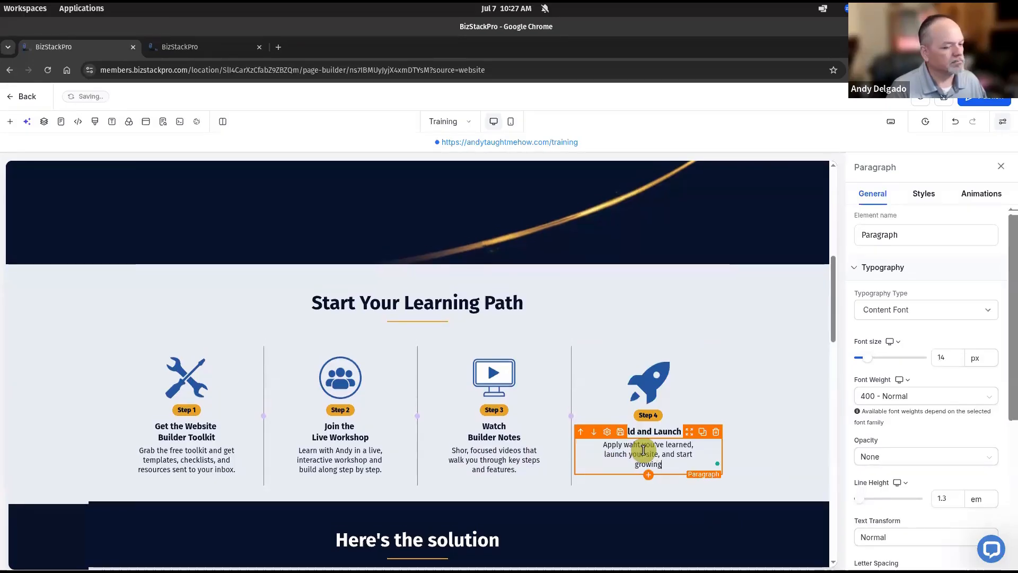
{"action": "type", "text": " with confid"}
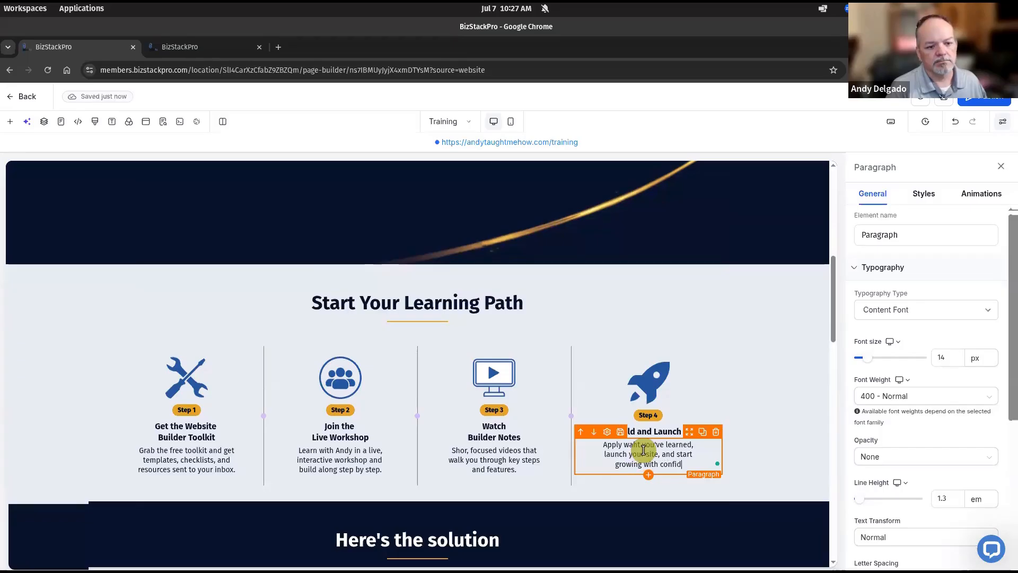
{"action": "type", "text": "enc"}
{"action": "key", "text": "BackSpace"}
{"action": "key", "text": "BackSpace"}
{"action": "type", "text": "ence"}
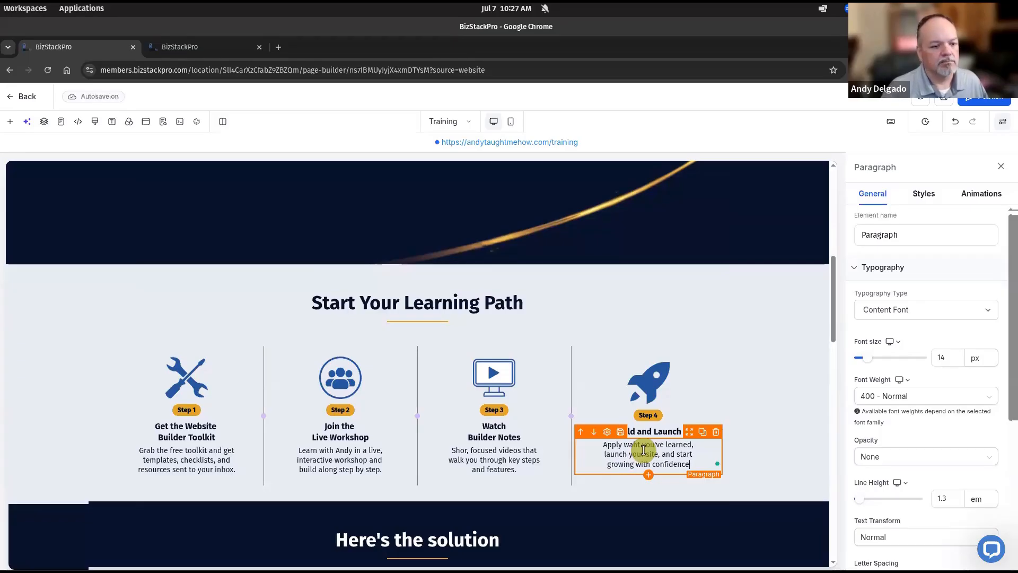
{"action": "type", "text": "."}
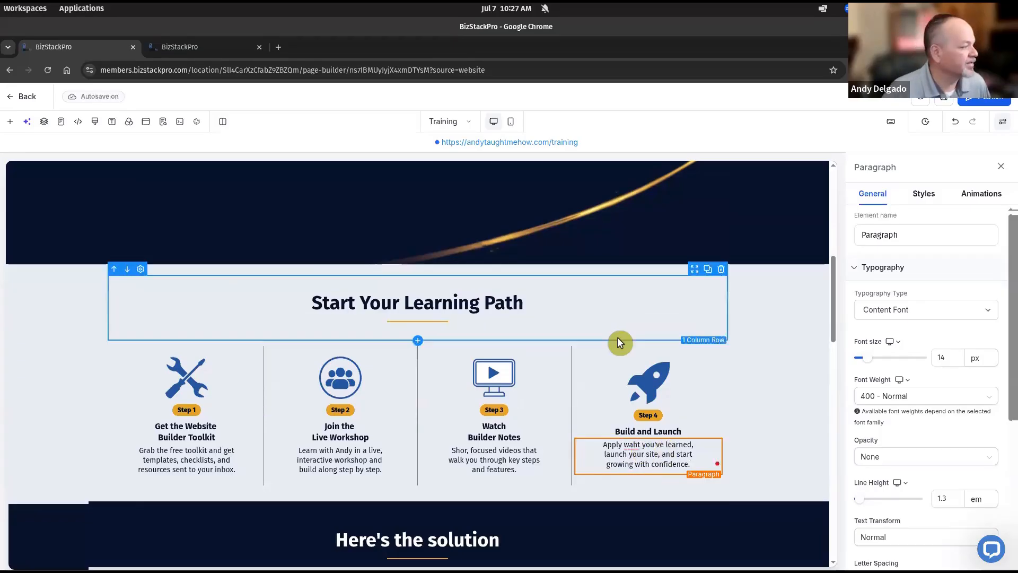
Step: Check the Google Slides mockup for the section after the learning path and replace the "Here's the solution" heading with "Featured Training"
{"action": "scroll", "coordinate": [619, 349], "scroll_direction": "down", "scroll_amount": 12}
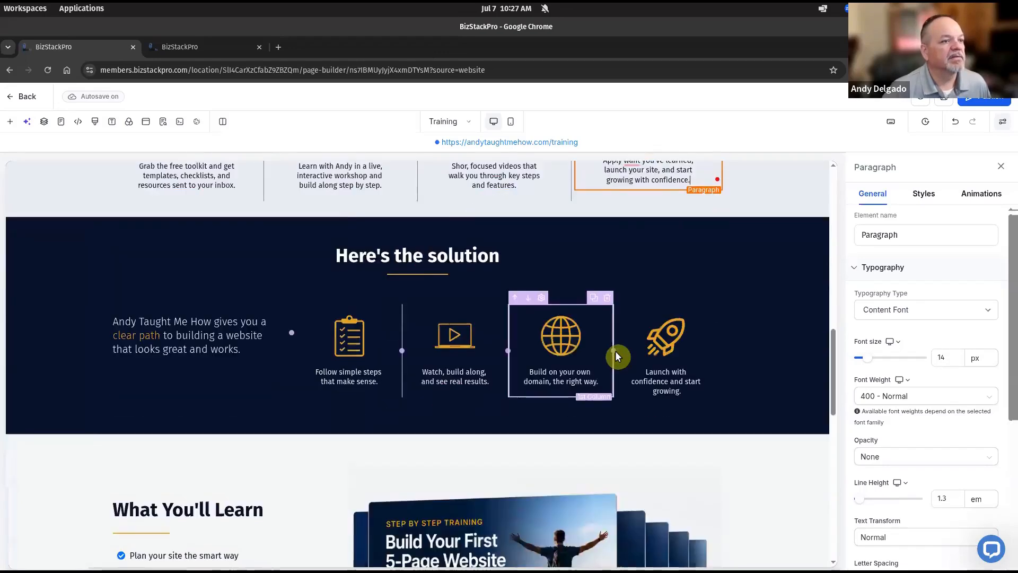
{"action": "left_click_drag", "start_coordinate": [0, 68], "coordinate": [501, 73]}
{"action": "scroll", "coordinate": [535, 316], "scroll_direction": "down", "scroll_amount": 1}
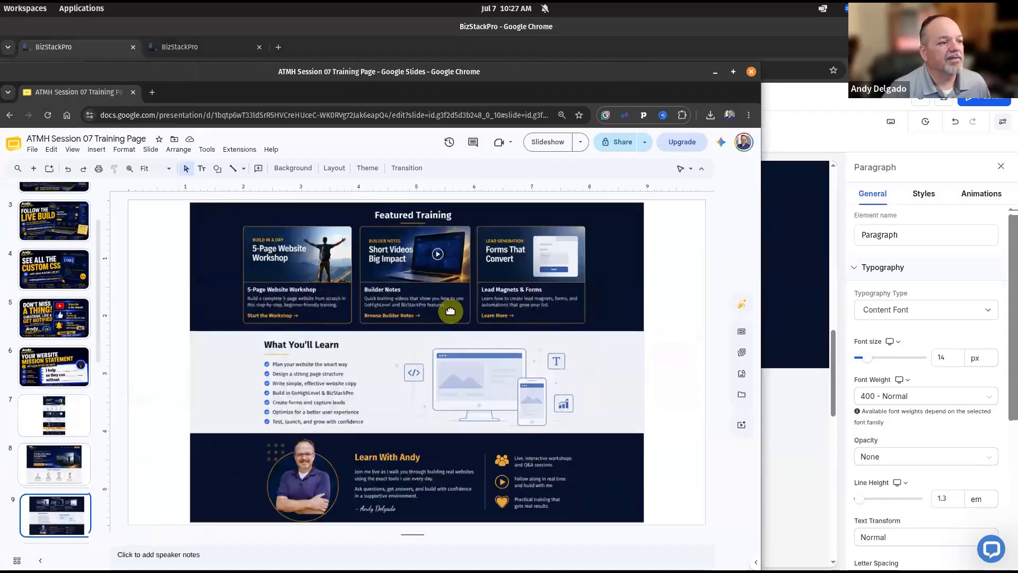
{"action": "scroll", "coordinate": [504, 241], "scroll_direction": "up", "scroll_amount": 1}
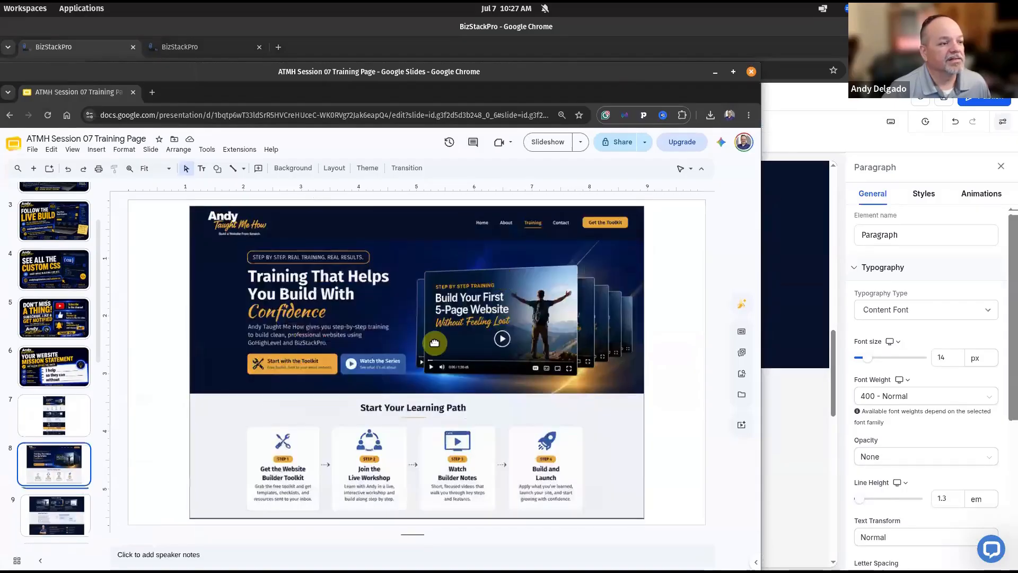
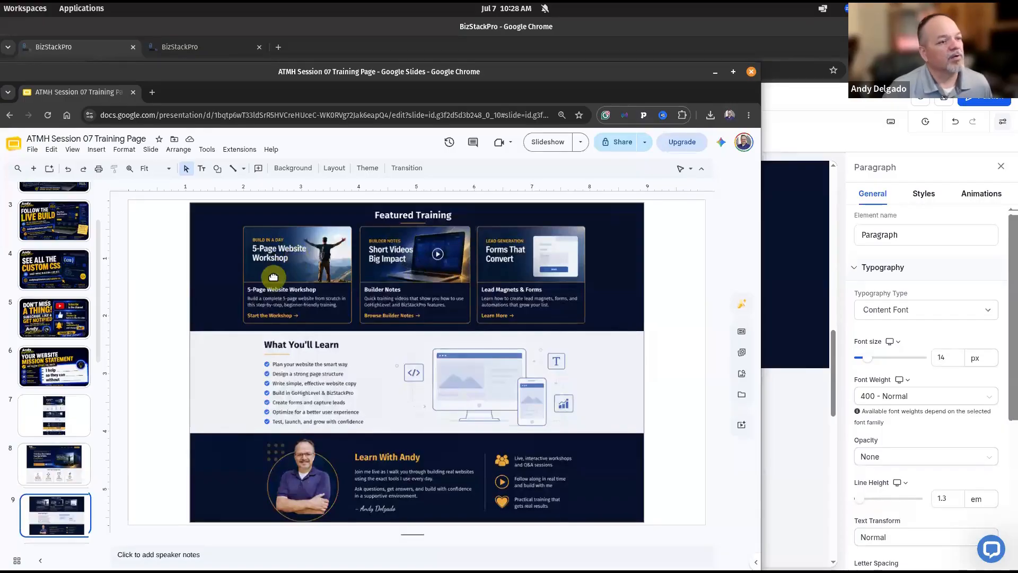
{"action": "left_click_drag", "start_coordinate": [490, 81], "coordinate": [0, 79]}
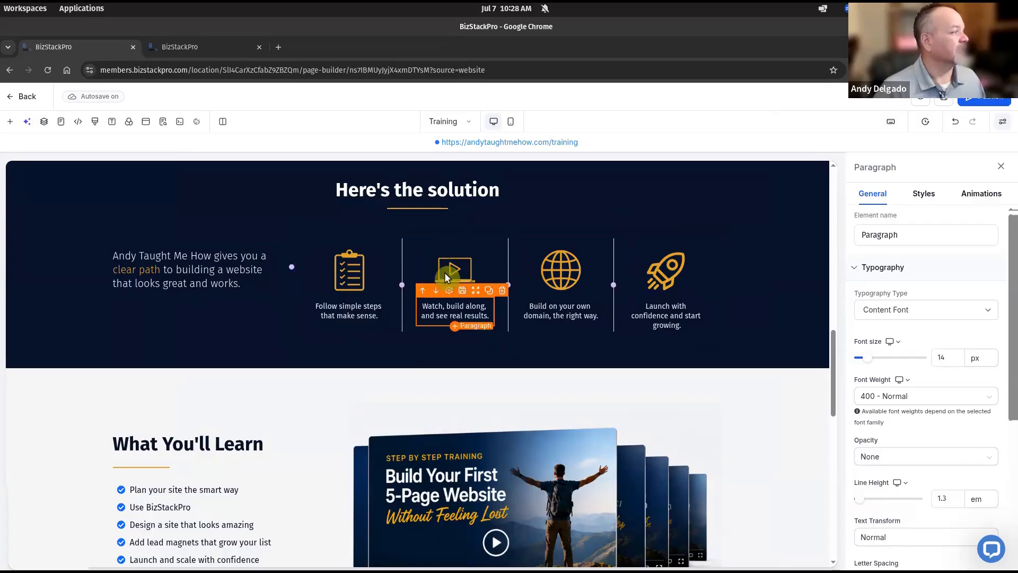
{"action": "left_click", "coordinate": [405, 185]}
{"action": "key", "text": "ctrl+a"}
{"action": "type", "text": "Feat"}
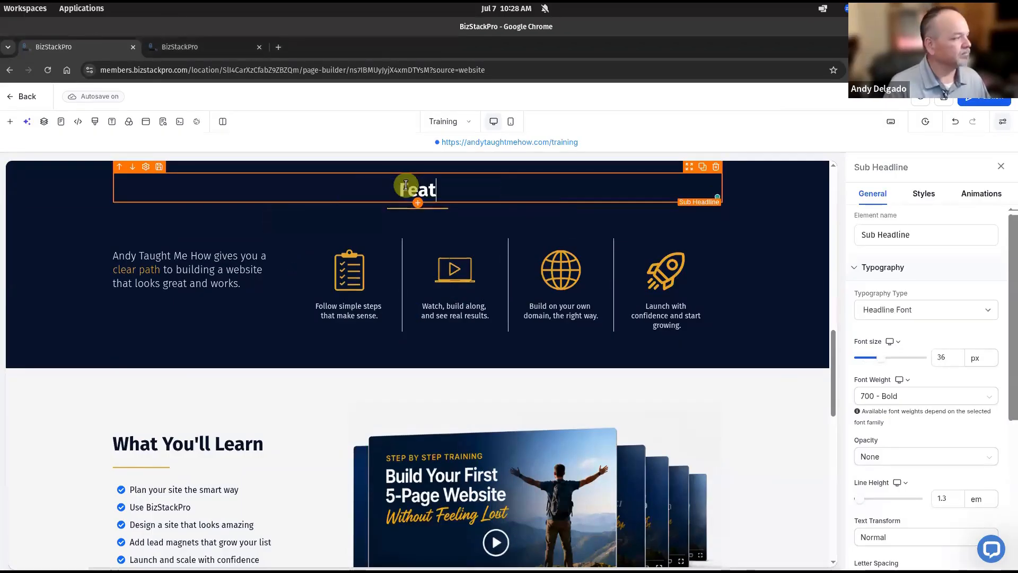
{"action": "type", "text": "ured Training"}
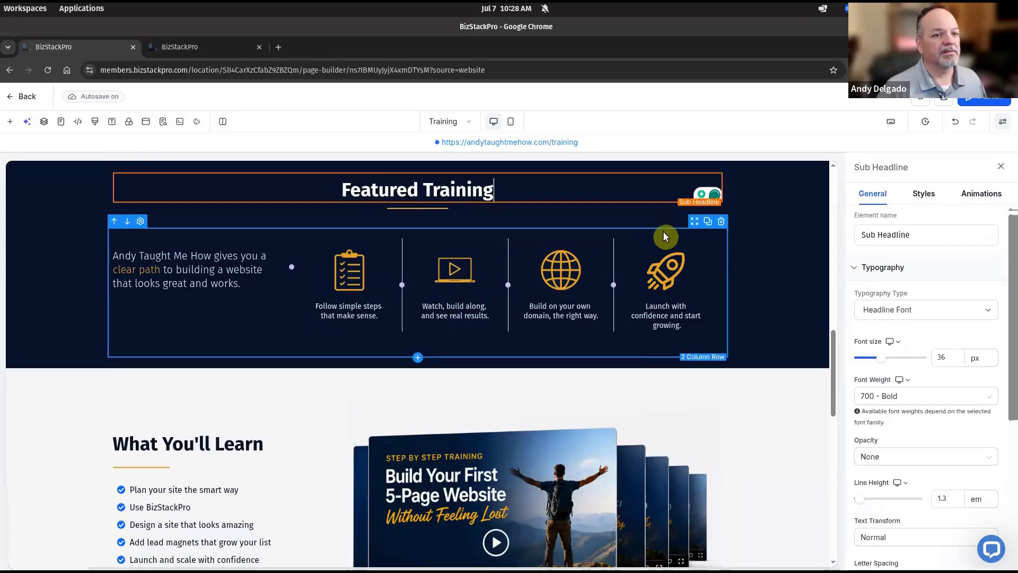
Step: Delete the row of text and icons under "Featured Training" and insert a three-column row below the heading's divider
{"action": "left_click", "coordinate": [721, 223]}
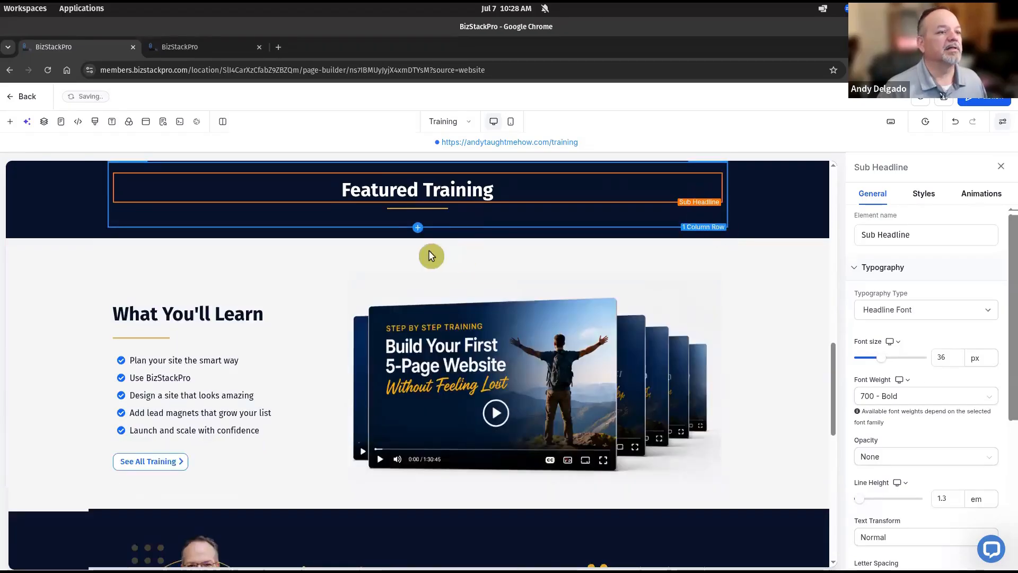
{"action": "left_click", "coordinate": [418, 218]}
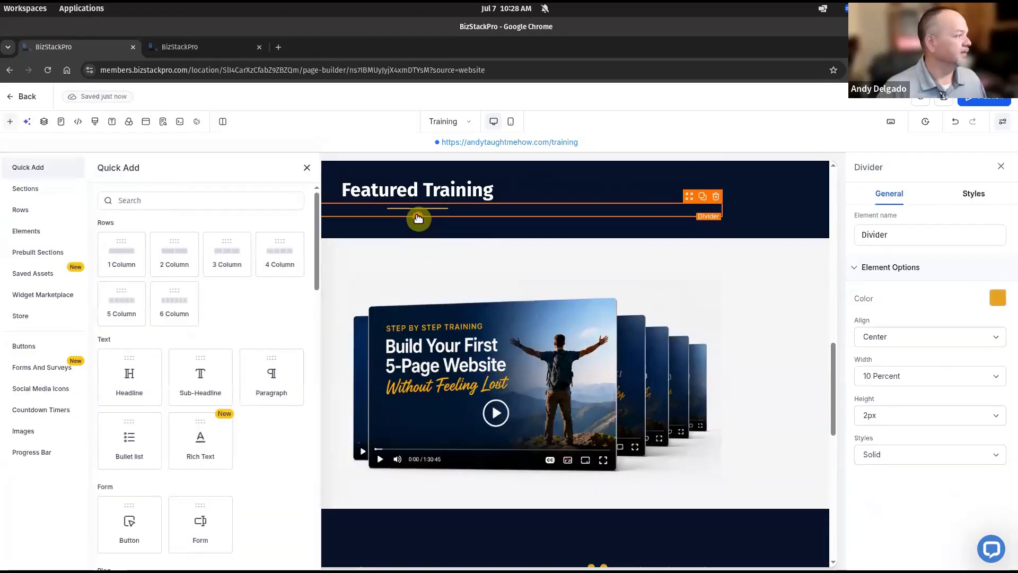
{"action": "left_click", "coordinate": [246, 262]}
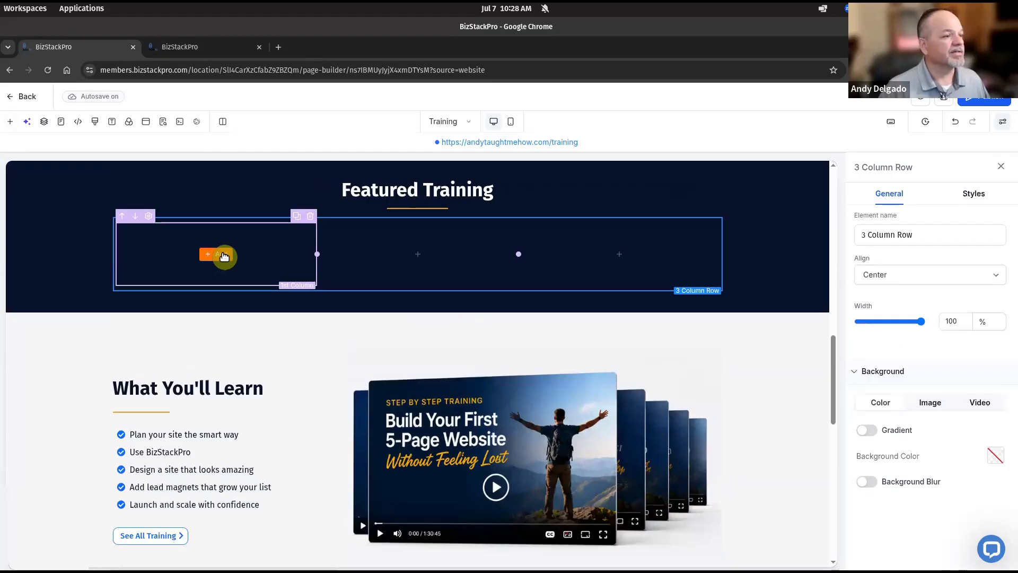
Step: Give the first column of the new row a solid border in the golden amber brand color, following the mockup's training cards
{"action": "left_click", "coordinate": [224, 257]}
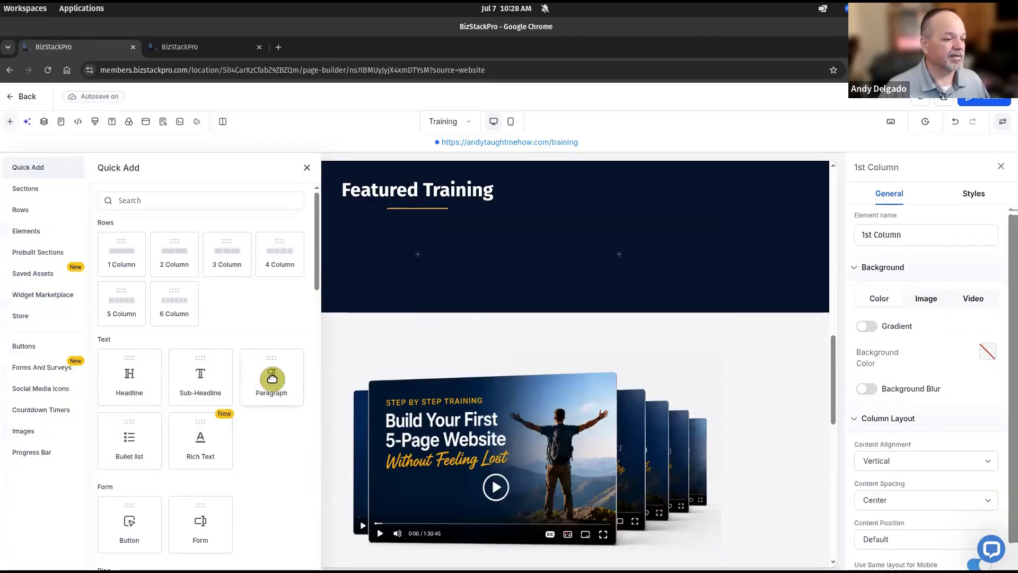
{"action": "scroll", "coordinate": [272, 378], "scroll_direction": "down", "scroll_amount": 4}
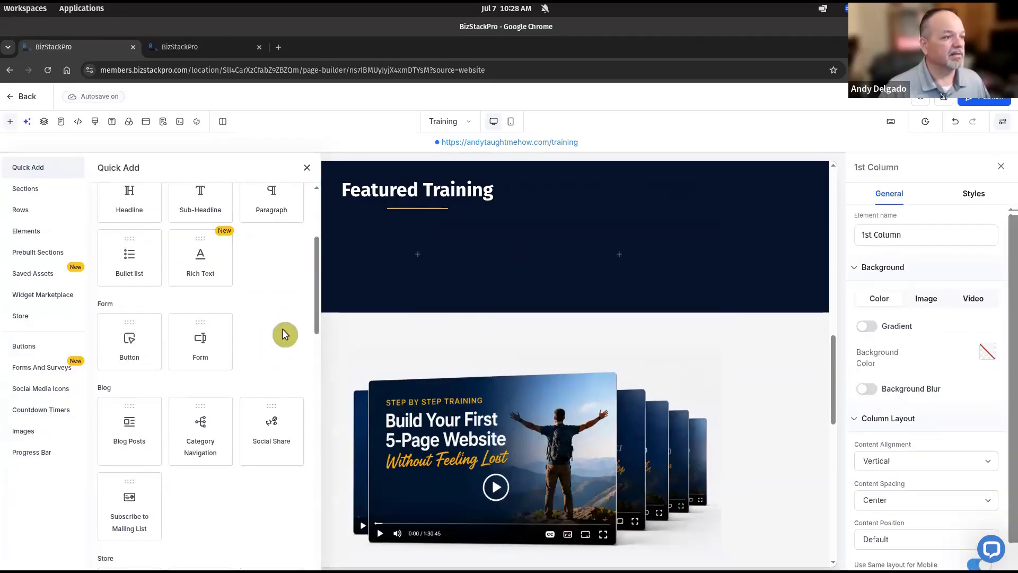
{"action": "left_click", "coordinate": [307, 168]}
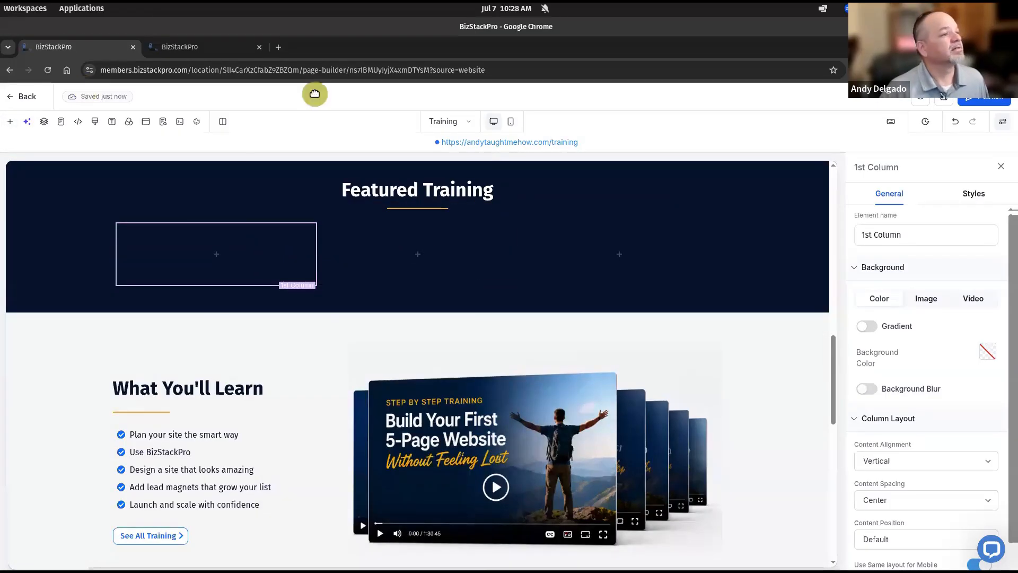
{"action": "key", "text": "alt+Tab"}
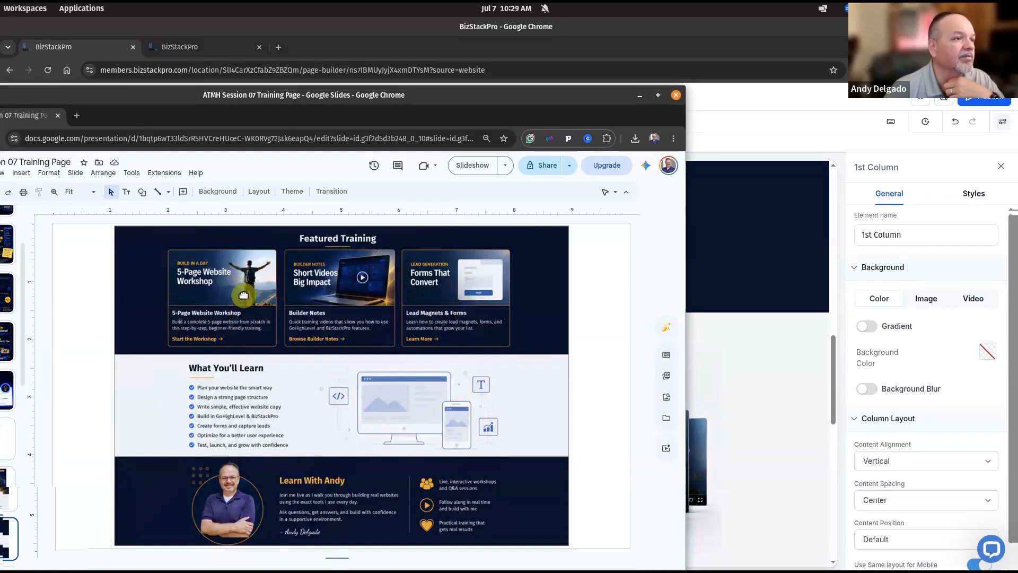
{"action": "left_click_drag", "start_coordinate": [389, 100], "coordinate": [0, 97]}
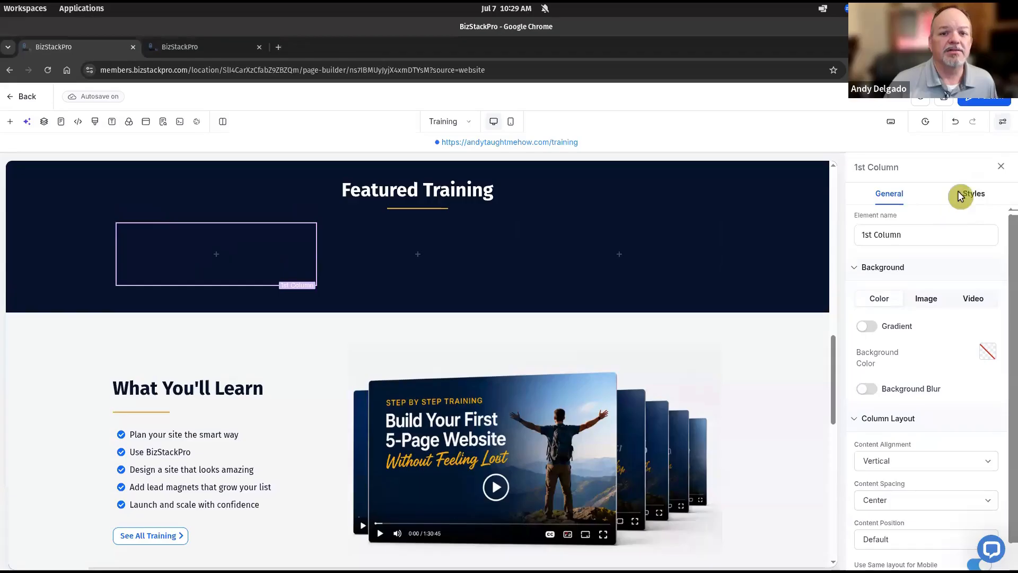
{"action": "left_click", "coordinate": [978, 197]}
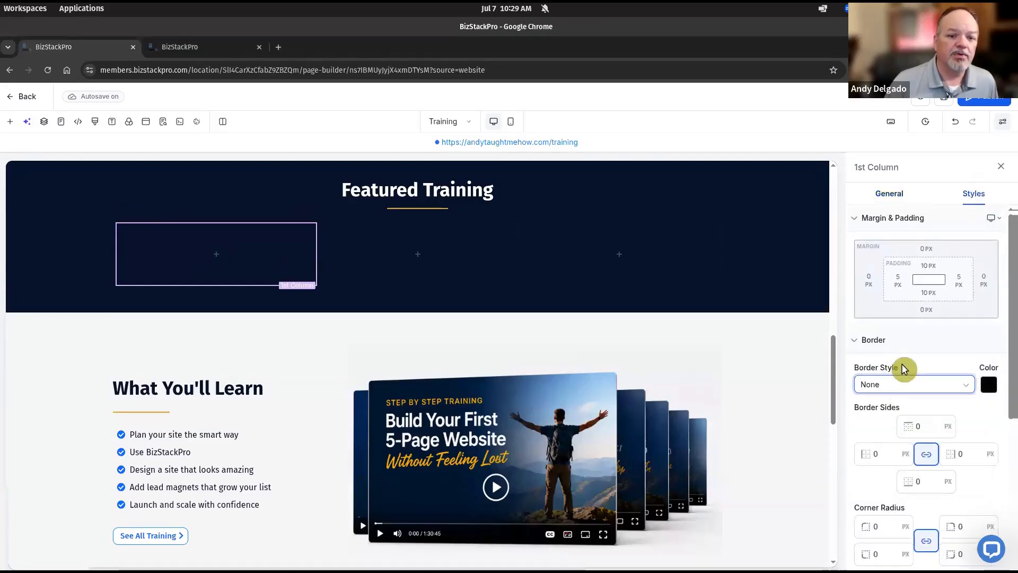
{"action": "left_click", "coordinate": [899, 386]}
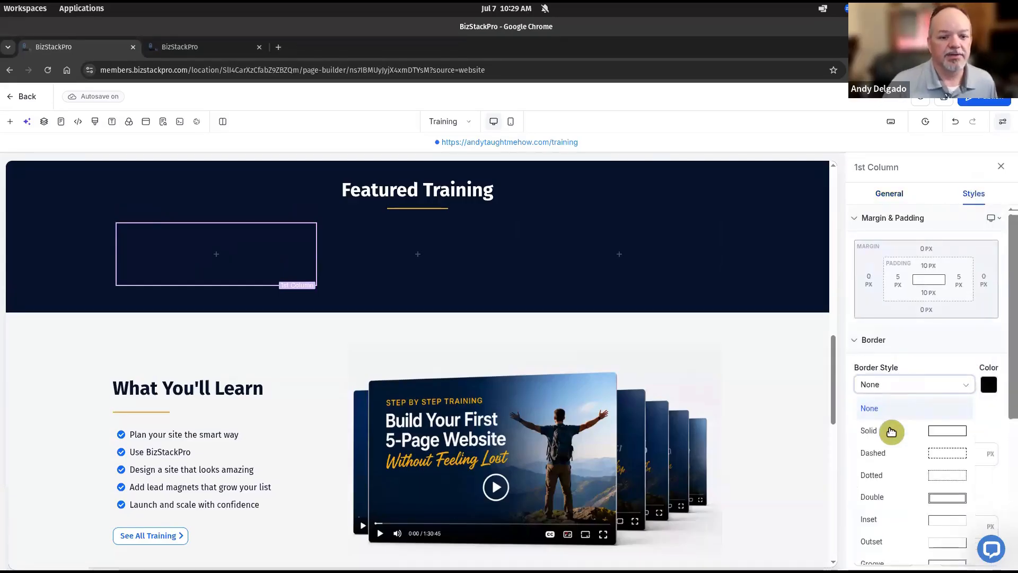
{"action": "left_click", "coordinate": [891, 429]}
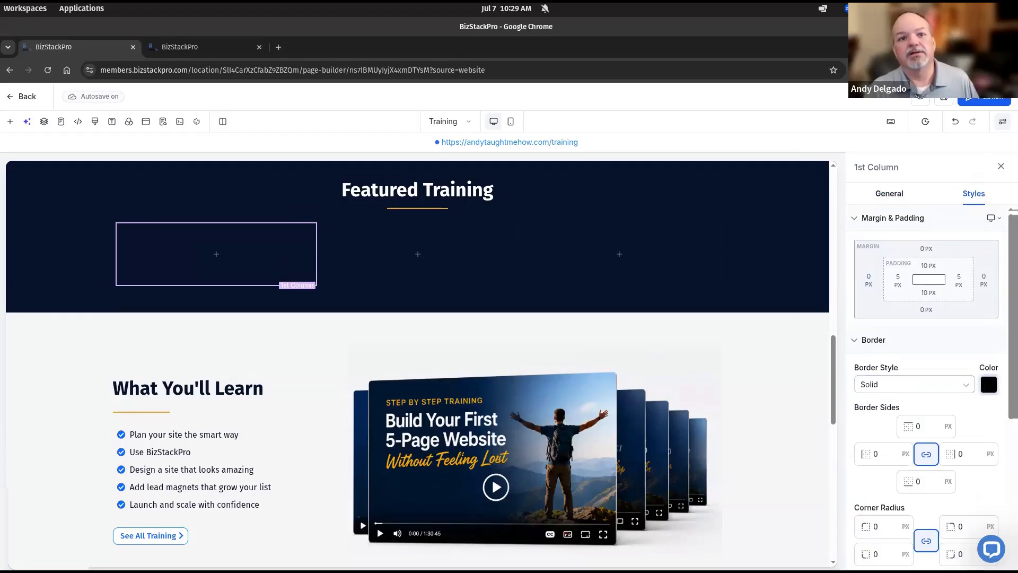
{"action": "left_click", "coordinate": [989, 384]}
{"action": "left_click", "coordinate": [862, 159]}
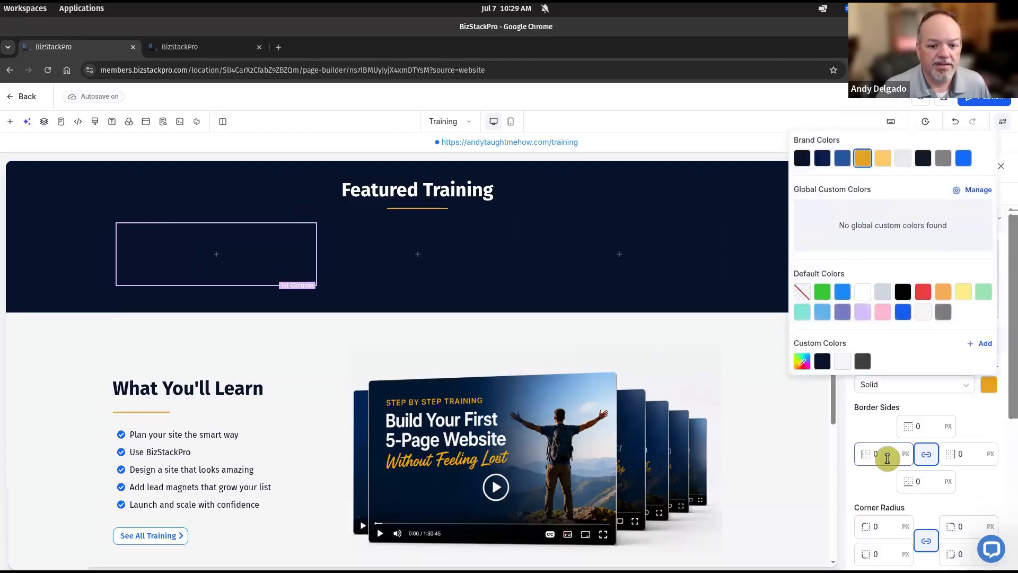
Step: Set the first column's border width to 1 px on all sides and its corner radius to 10 px
{"action": "left_click", "coordinate": [887, 458]}
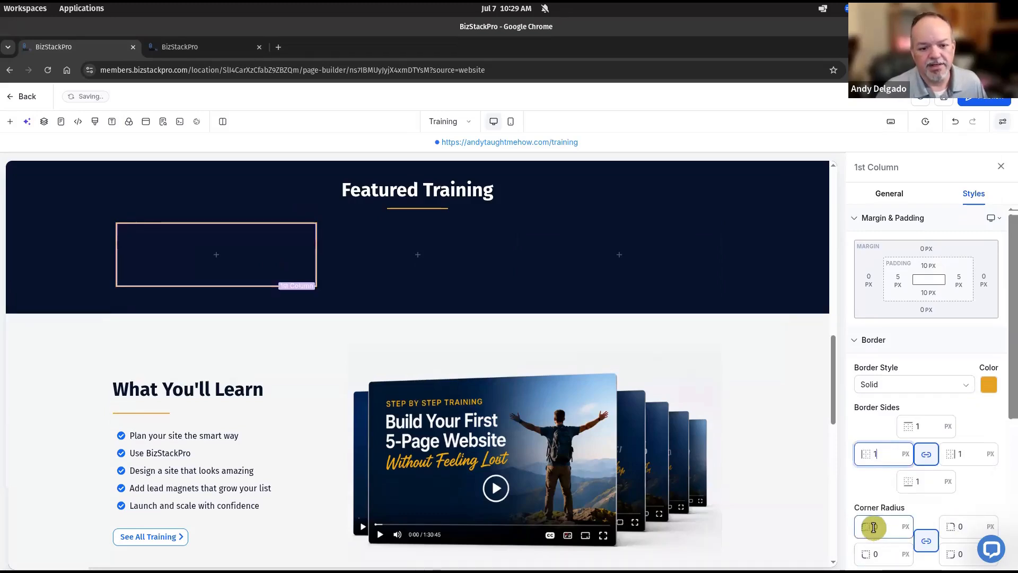
{"action": "left_click", "coordinate": [873, 527]}
{"action": "type", "text": "10"}
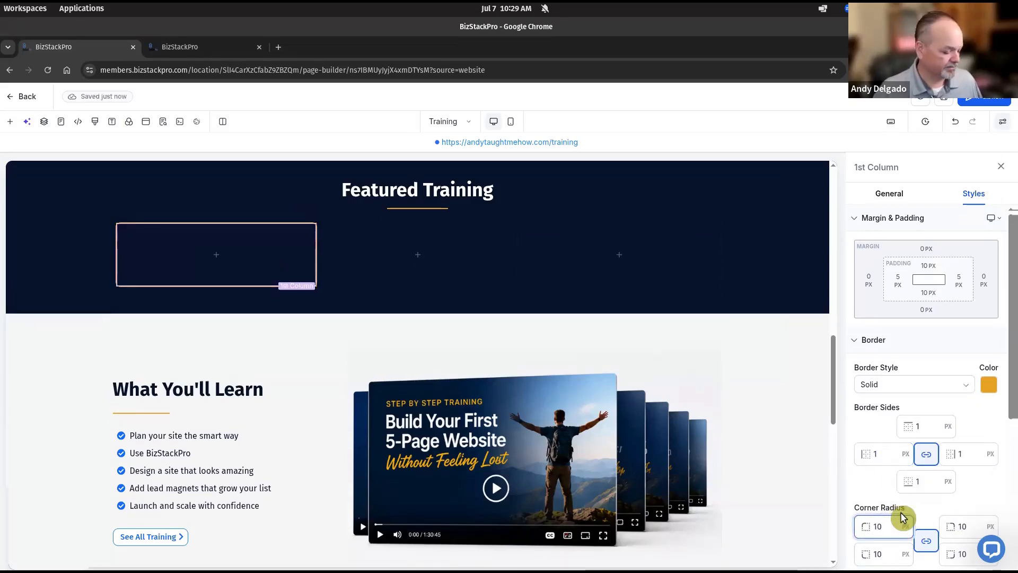
{"action": "key", "text": "Tab"}
Step: Set the right margin of the bordered first column under "Featured Training" to 10 px
{"action": "left_click", "coordinate": [620, 263]}
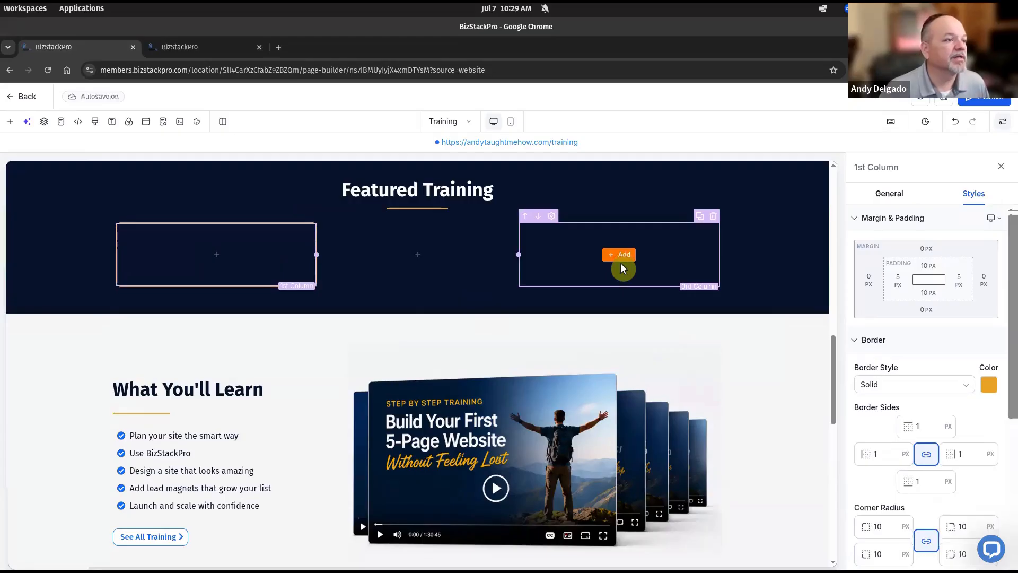
{"action": "left_click", "coordinate": [309, 170]}
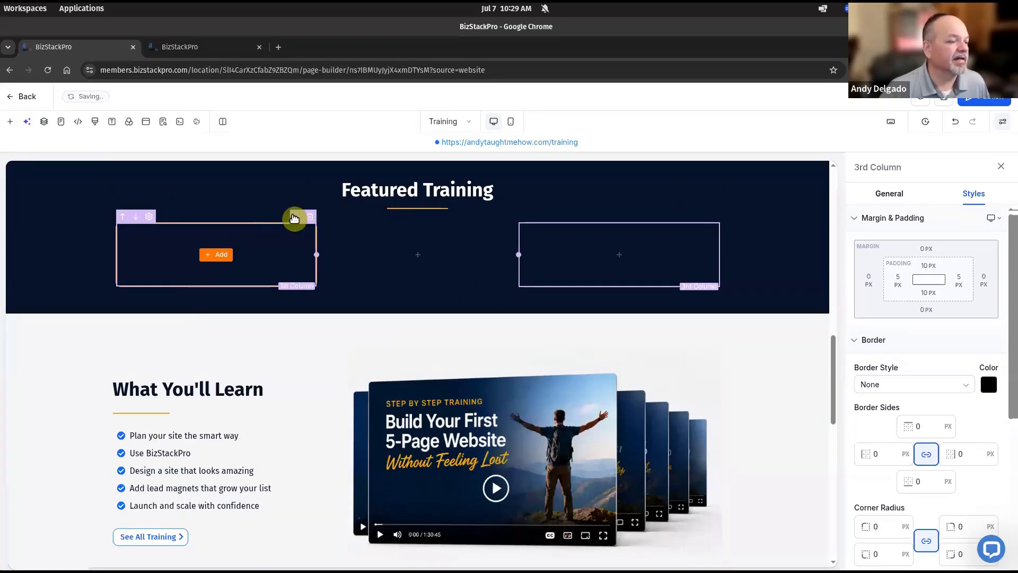
{"action": "mouse_move", "coordinate": [258, 248]}
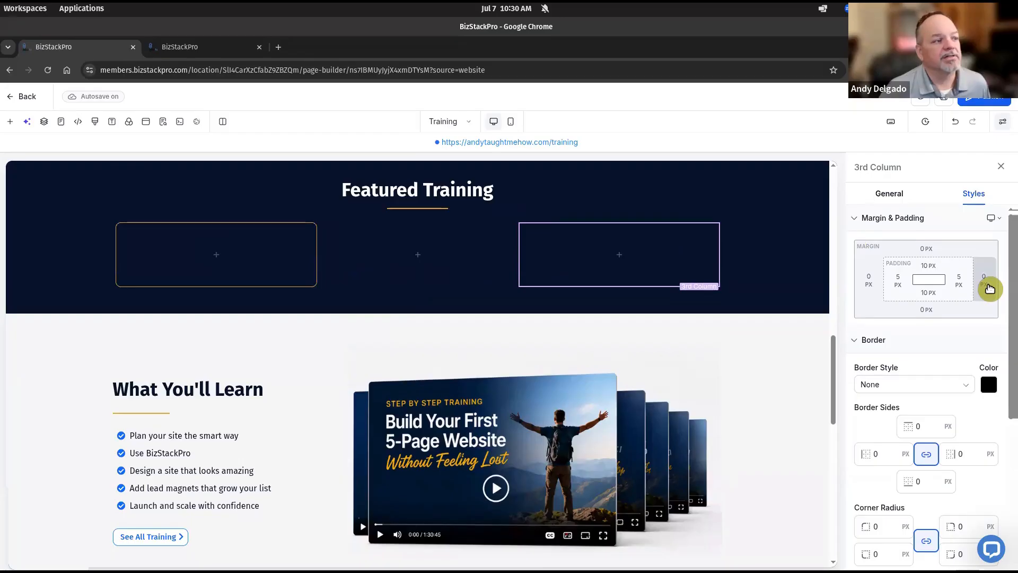
{"action": "left_click", "coordinate": [298, 281]}
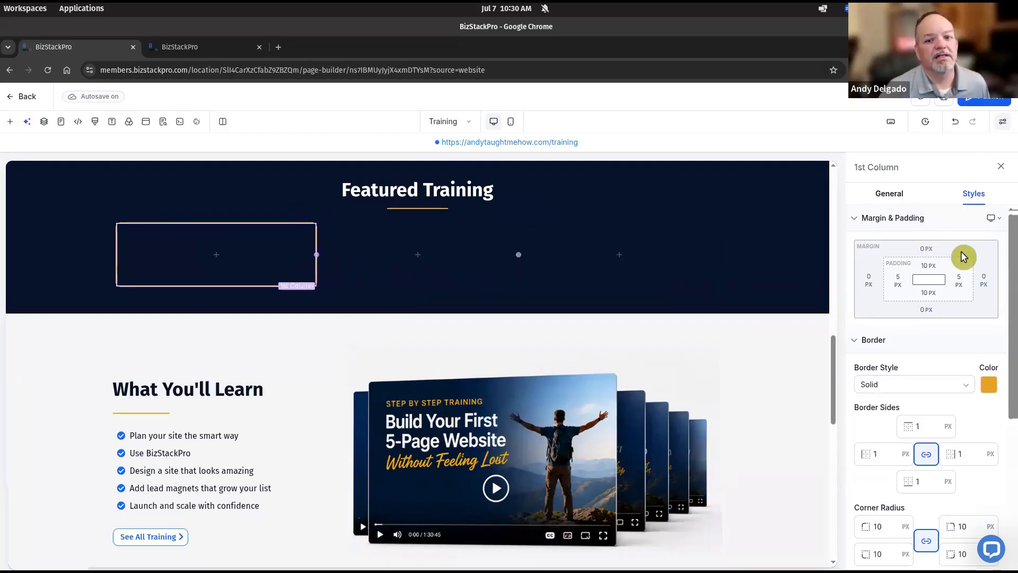
{"action": "left_click", "coordinate": [980, 279]}
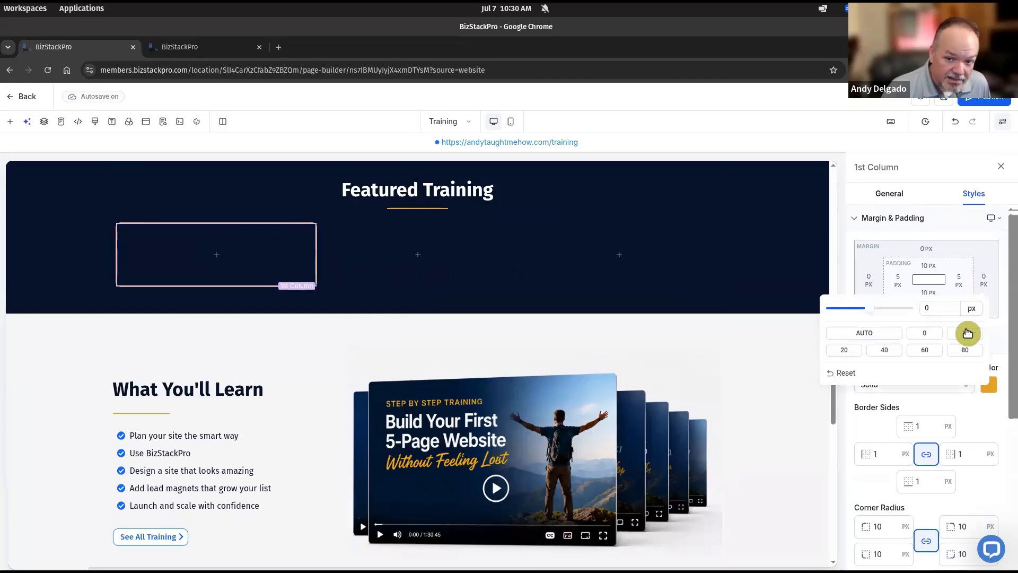
{"action": "left_click", "coordinate": [421, 282]}
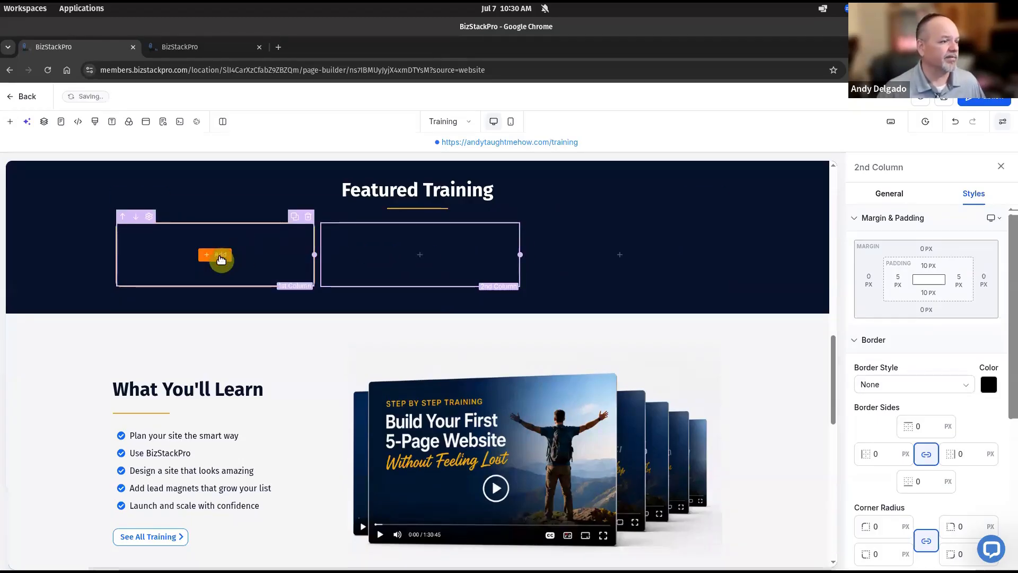
Step: Add an Image element inside the bordered first column of the "Featured Training" row
{"action": "left_click", "coordinate": [221, 260]}
{"action": "scroll", "coordinate": [276, 311], "scroll_direction": "down", "scroll_amount": 3}
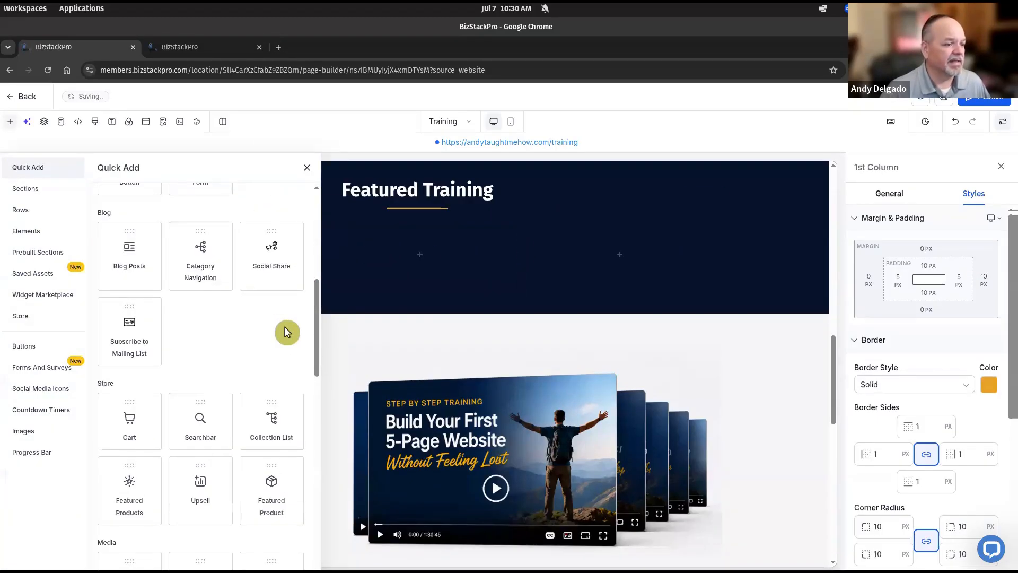
{"action": "scroll", "coordinate": [287, 332], "scroll_direction": "down", "scroll_amount": 3}
{"action": "left_click_drag", "start_coordinate": [272, 386], "coordinate": [245, 265]}
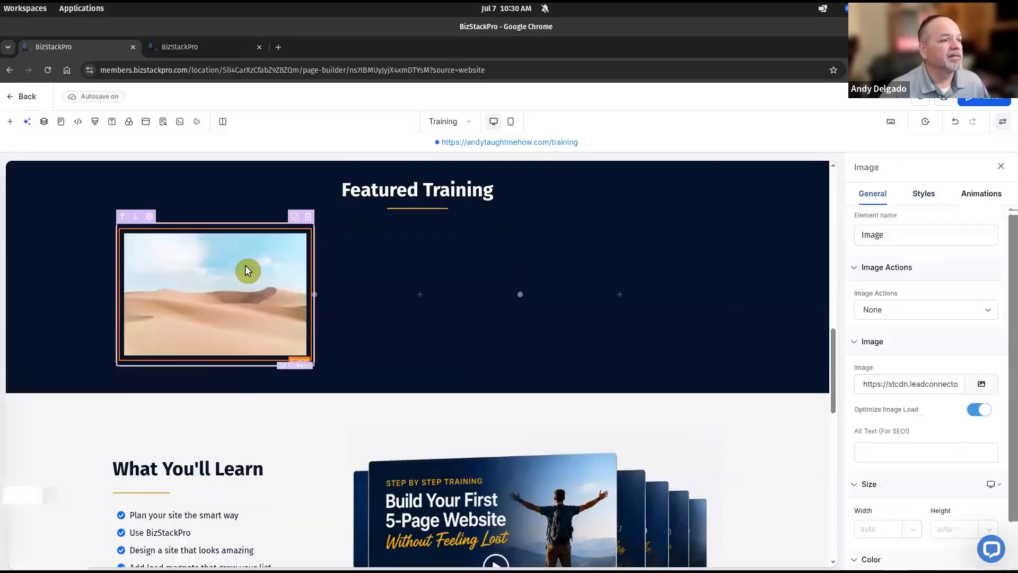
Step: Add a Paragraph element below the image in the first column and align its text left
{"action": "left_click", "coordinate": [216, 363]}
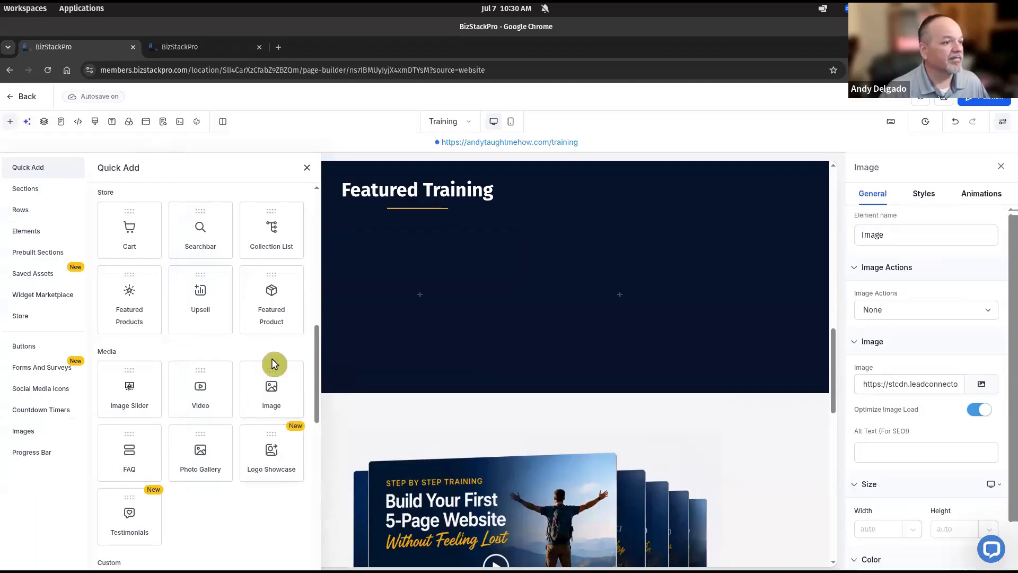
{"action": "scroll", "coordinate": [272, 360], "scroll_direction": "up", "scroll_amount": 10}
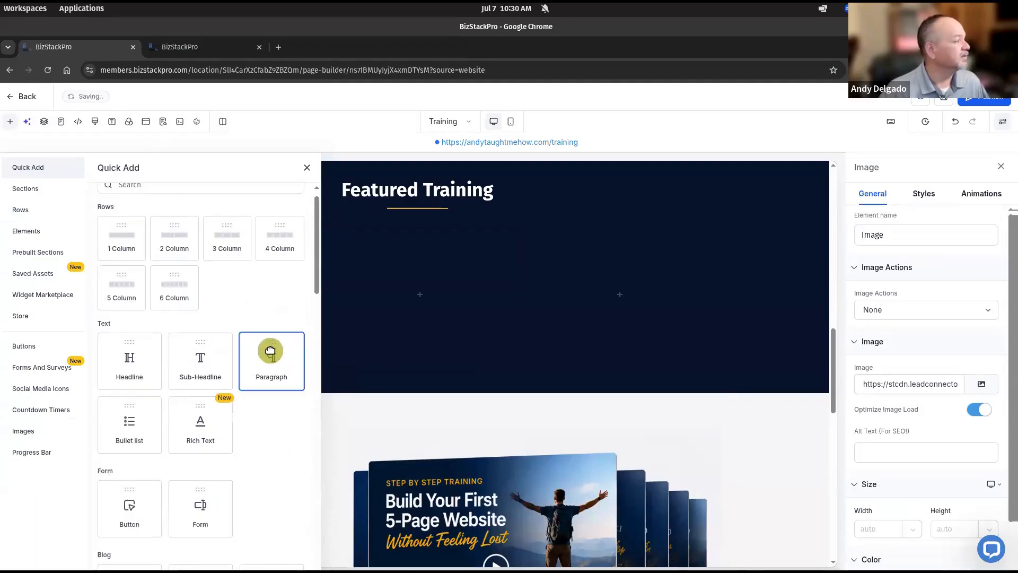
{"action": "left_click", "coordinate": [268, 349]}
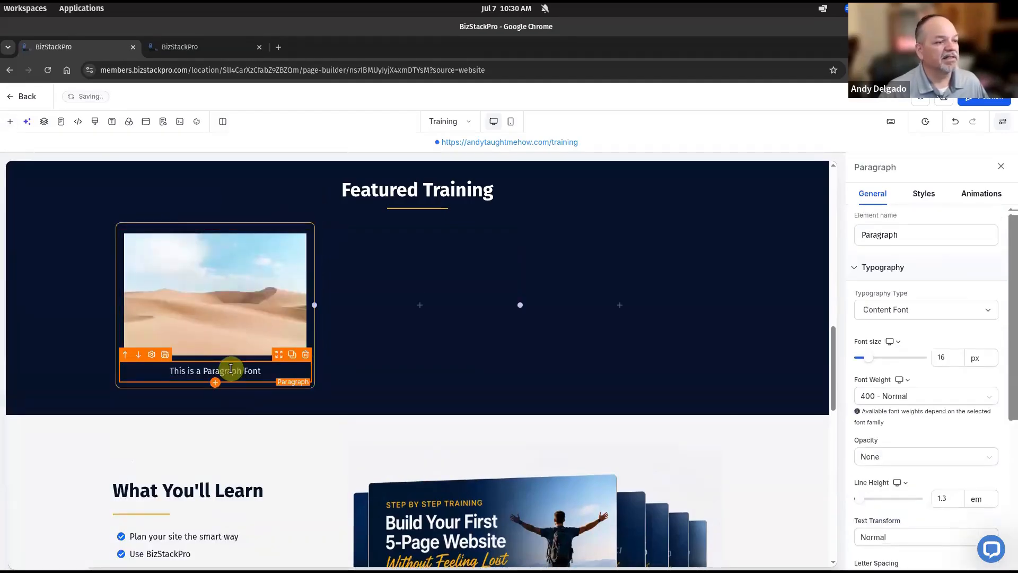
{"action": "left_click", "coordinate": [231, 368]}
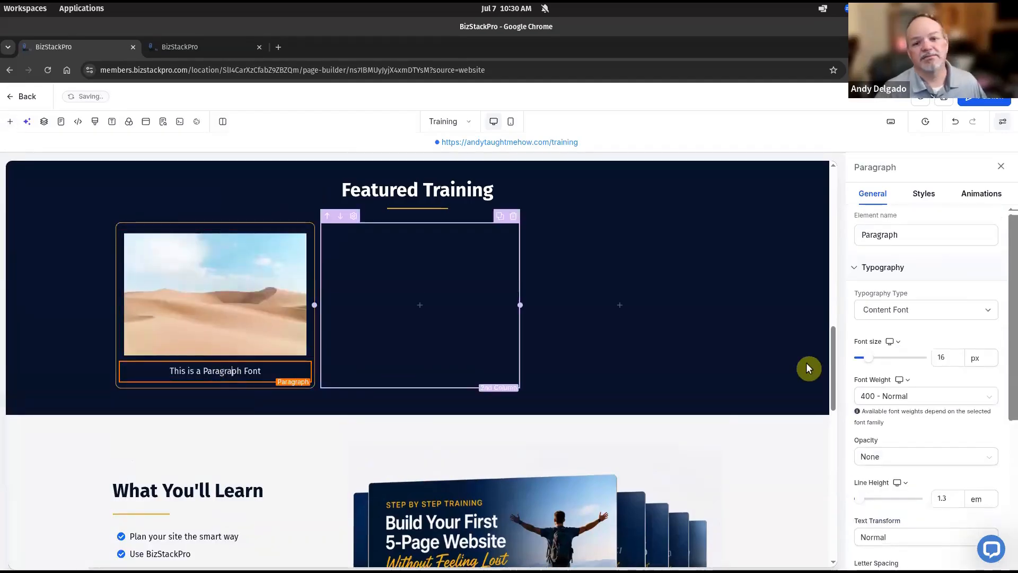
{"action": "left_click", "coordinate": [927, 197]}
{"action": "scroll", "coordinate": [908, 382], "scroll_direction": "down", "scroll_amount": 5}
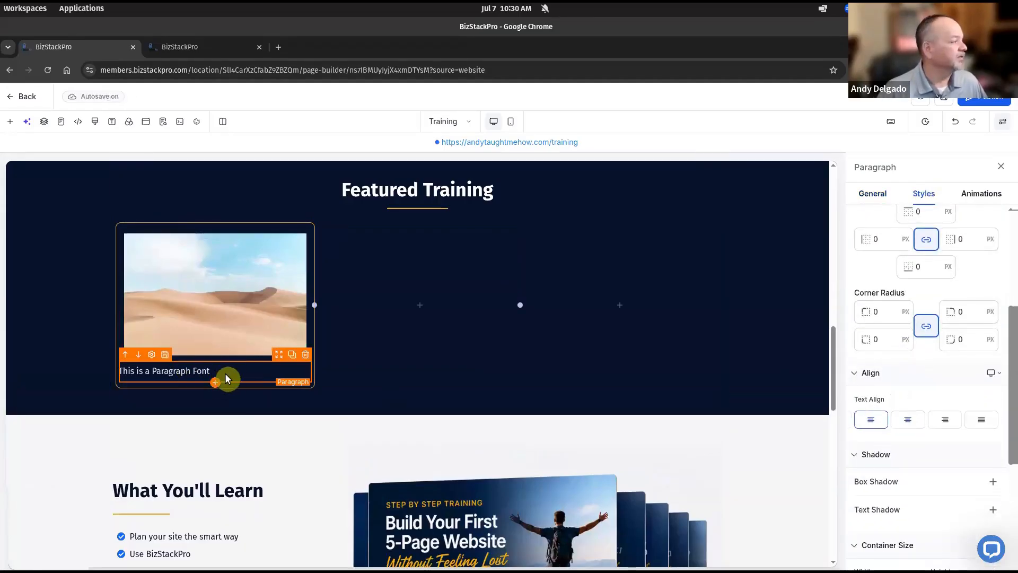
Step: Duplicate the paragraph twice so the card has three text lines, checking the training cards in the Google Slides mockup
{"action": "left_click", "coordinate": [215, 381]}
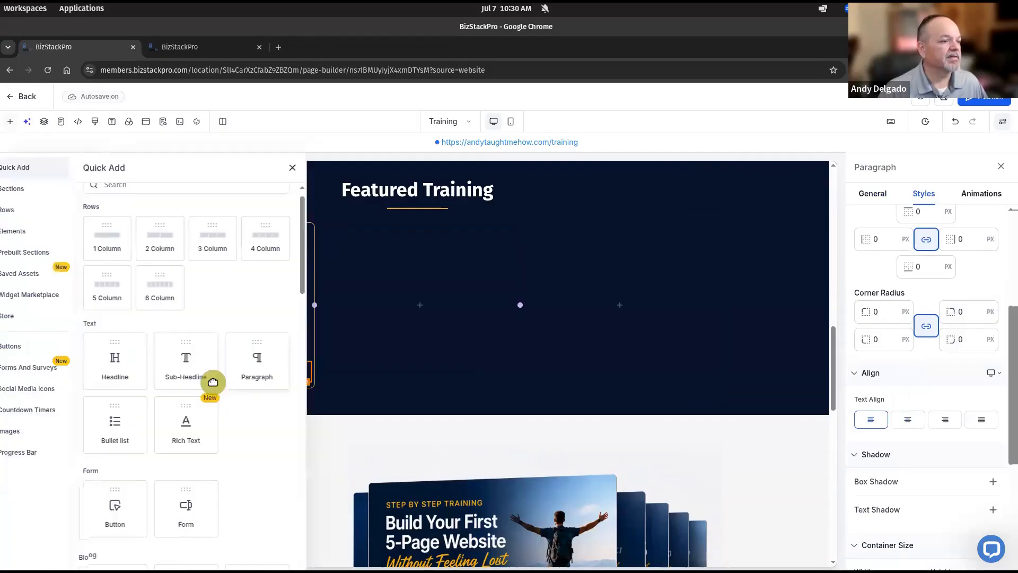
{"action": "left_click", "coordinate": [307, 168]}
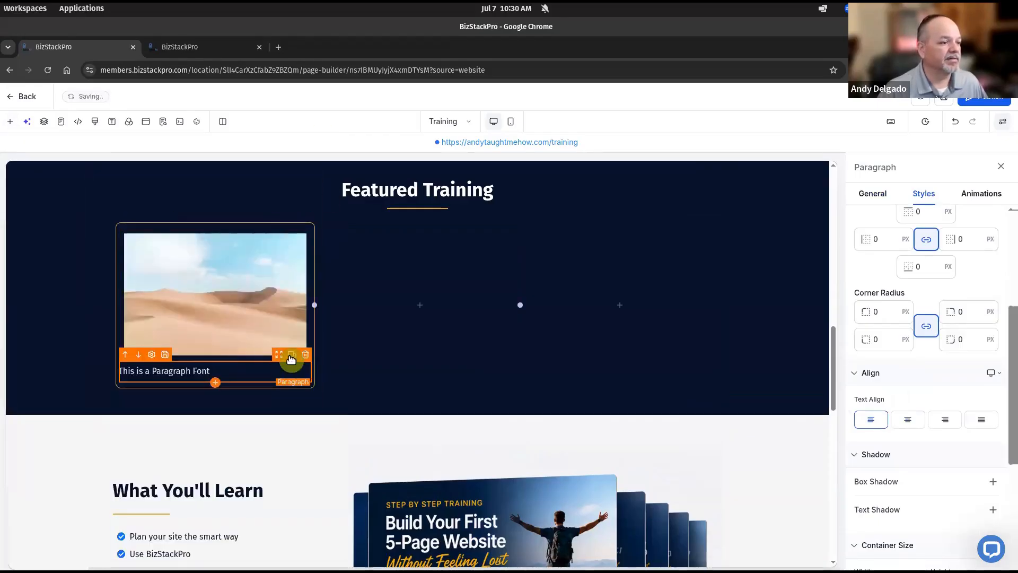
{"action": "left_click", "coordinate": [291, 355]}
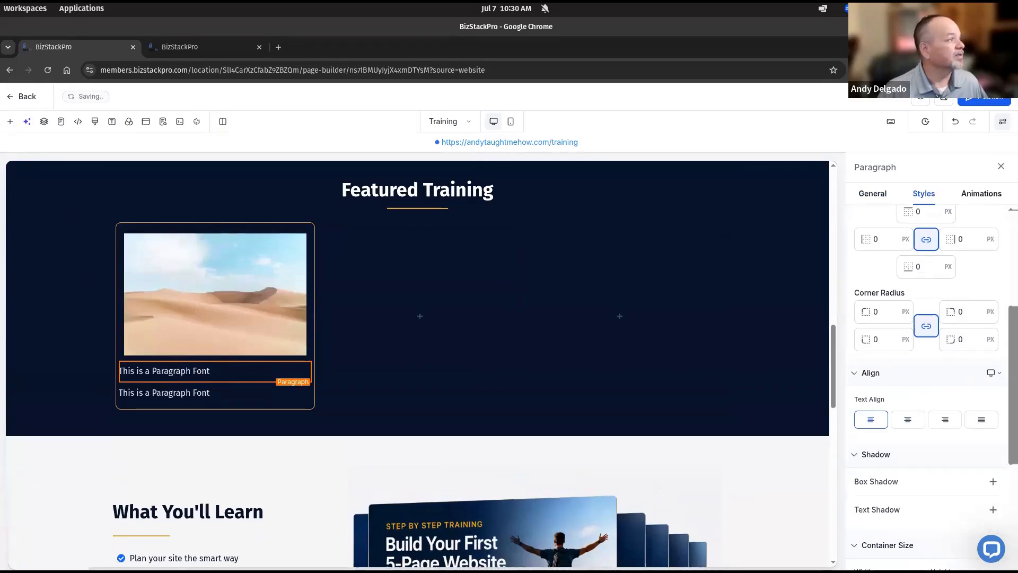
{"action": "left_click_drag", "start_coordinate": [191, 75], "coordinate": [352, 105]}
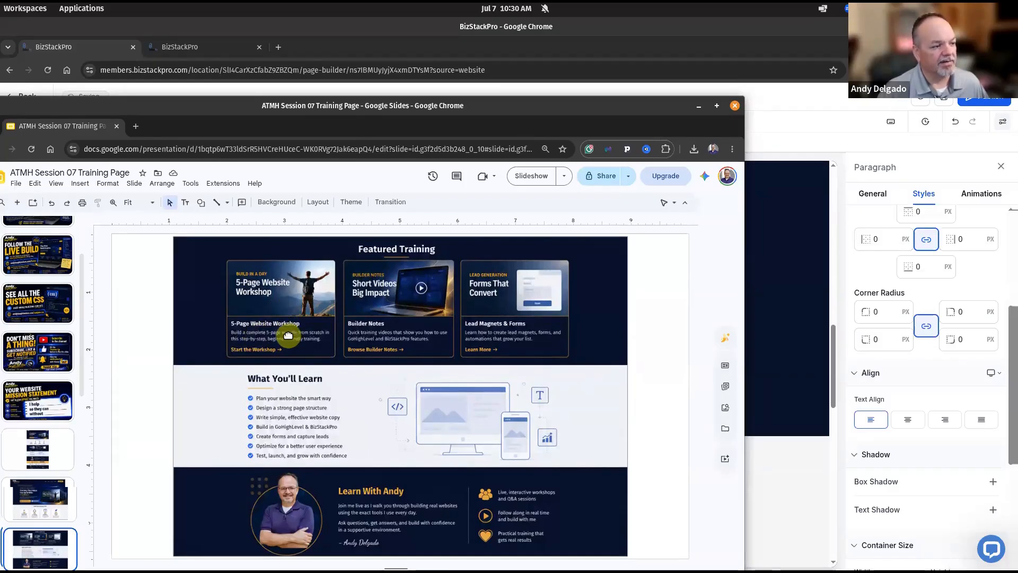
{"action": "left_click_drag", "start_coordinate": [572, 109], "coordinate": [0, 116]}
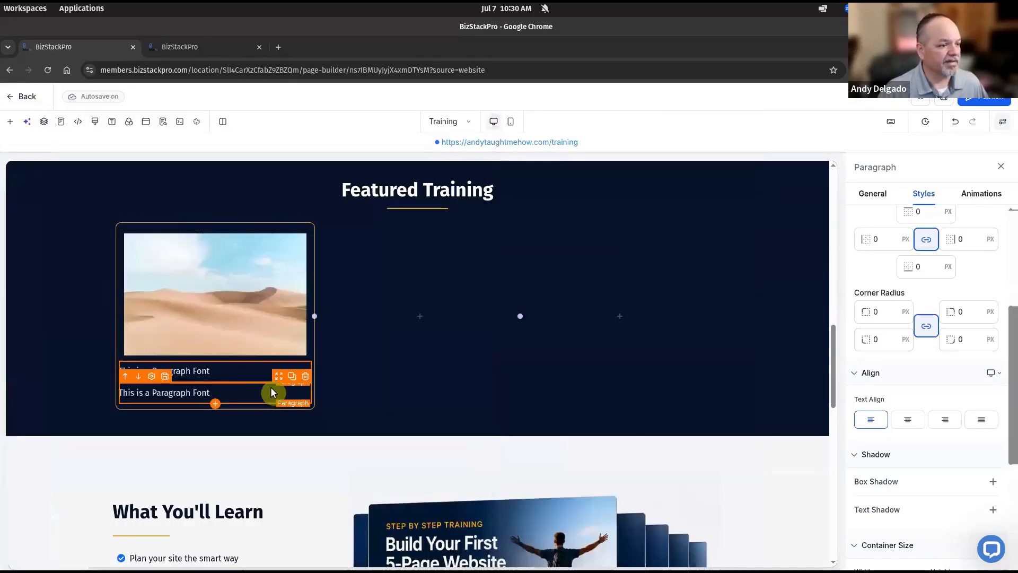
{"action": "left_click", "coordinate": [291, 378]}
Step: Replace the text of the first paragraph under the image with "5-Page Website Workshop" and make it bold
{"action": "left_click", "coordinate": [225, 365]}
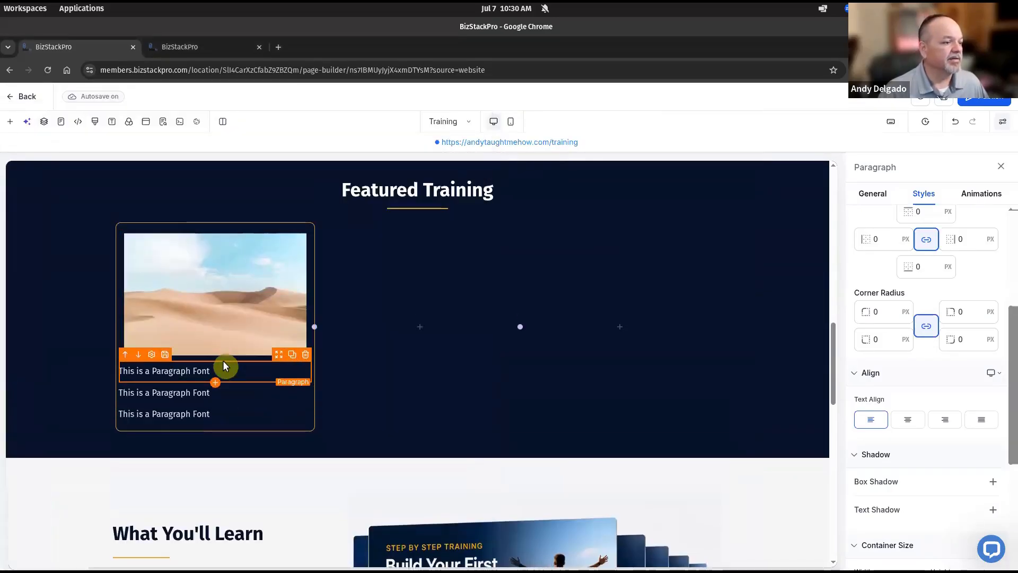
{"action": "triple_click", "coordinate": [225, 365]}
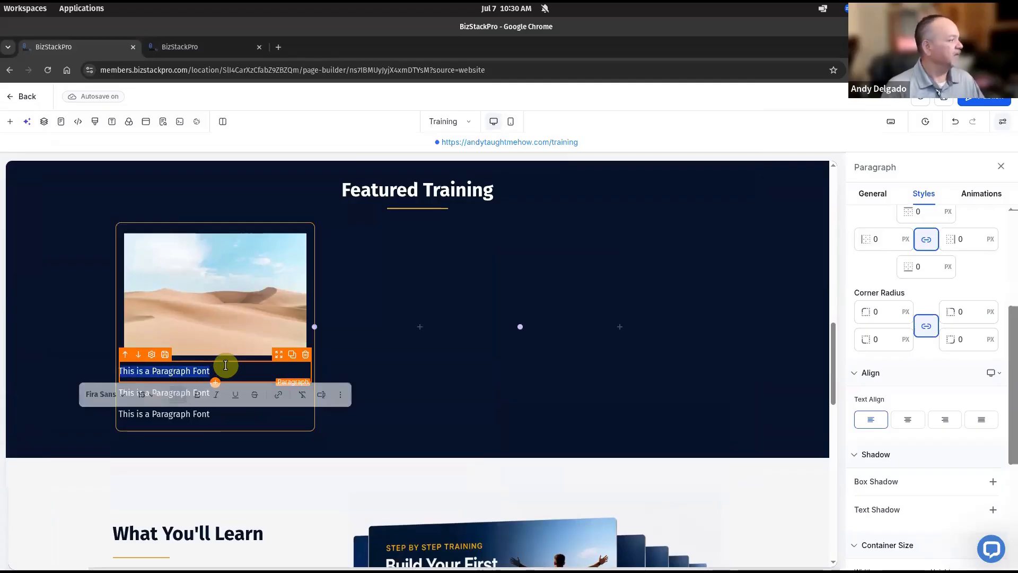
{"action": "type", "text": "5"}
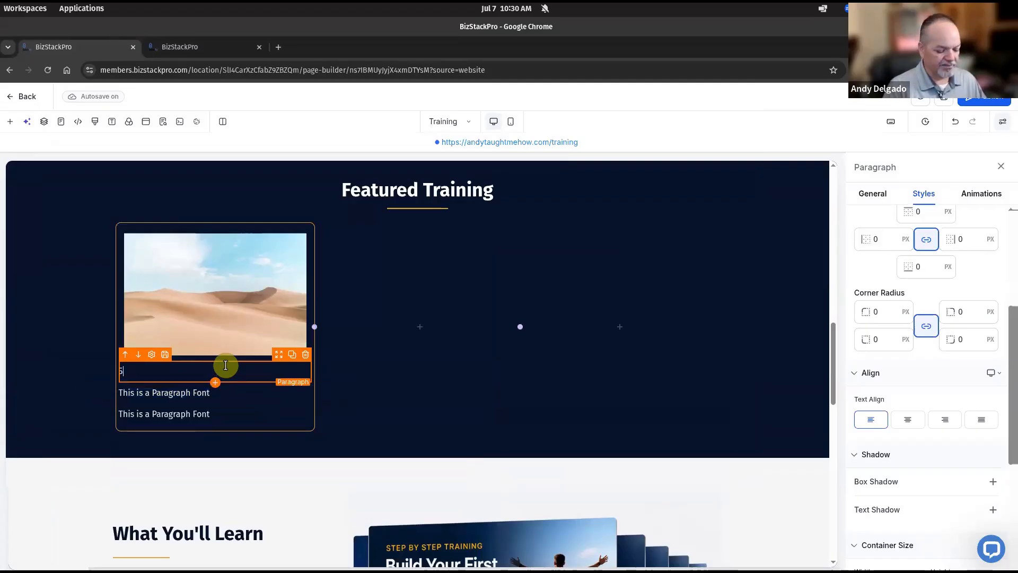
{"action": "type", "text": "-Page Website Workshop"}
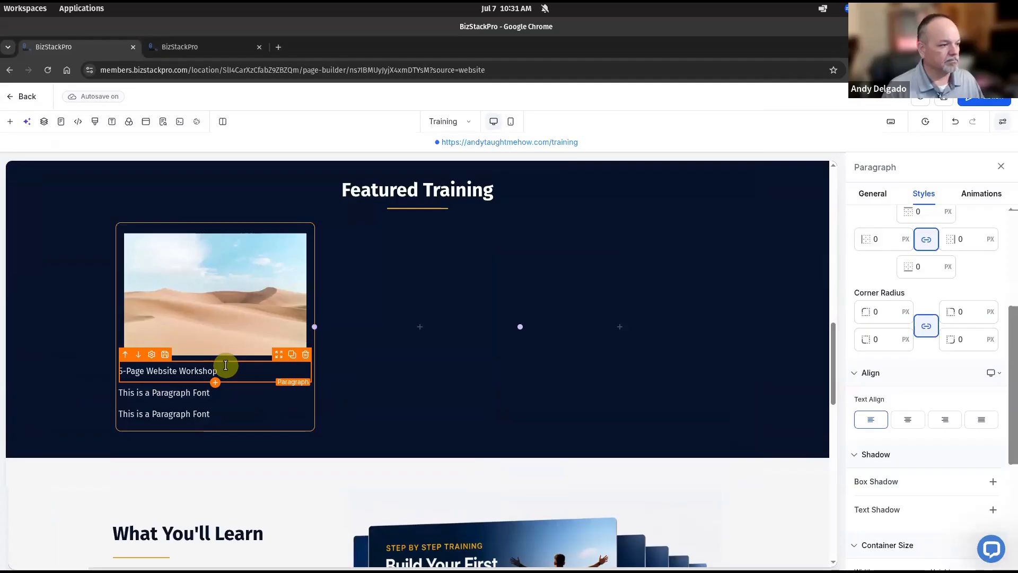
{"action": "triple_click", "coordinate": [226, 365]}
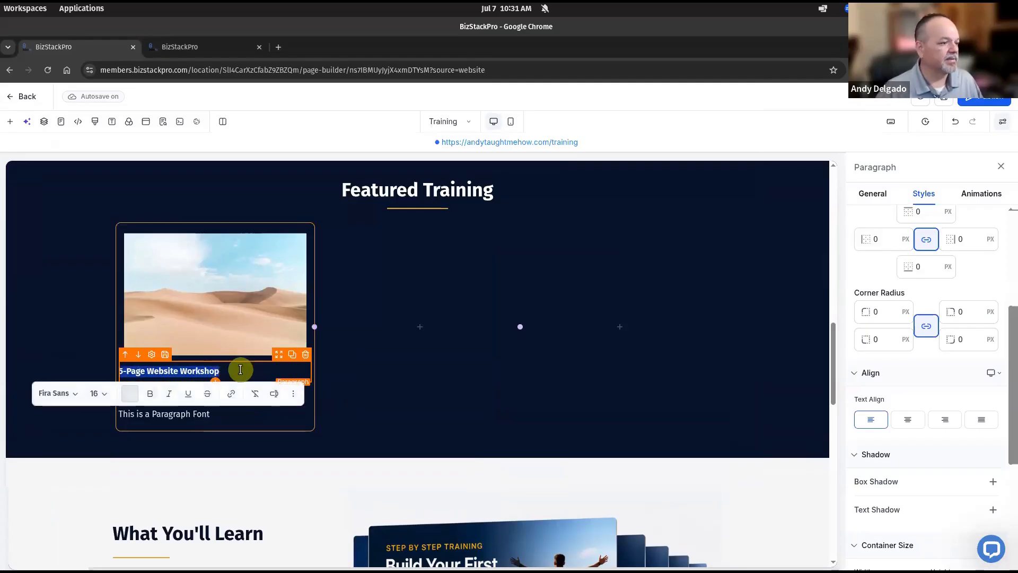
{"action": "left_click", "coordinate": [90, 320]}
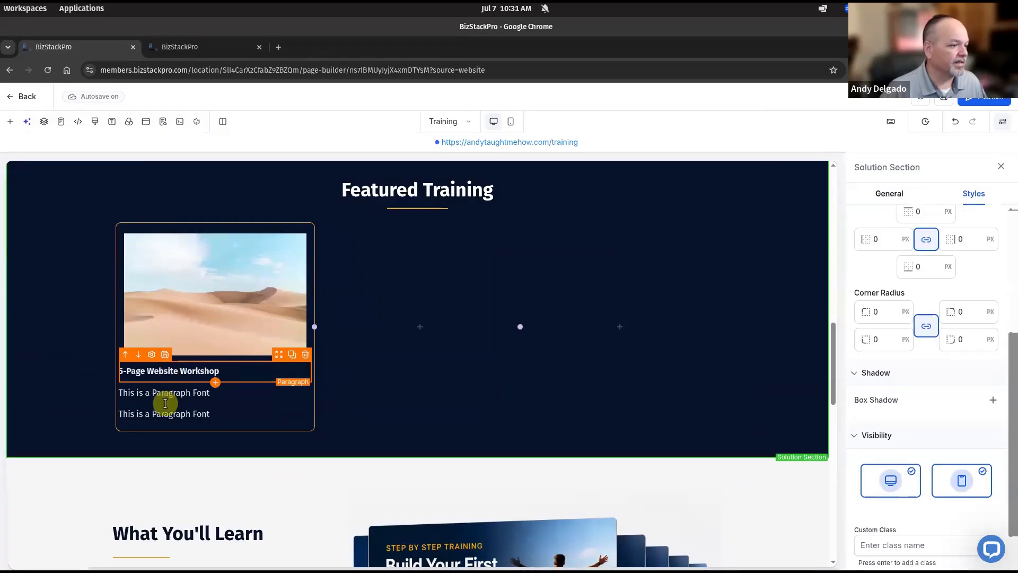
Step: Set the left padding of all three paragraphs in the first training card to 10 px
{"action": "left_click", "coordinate": [191, 373]}
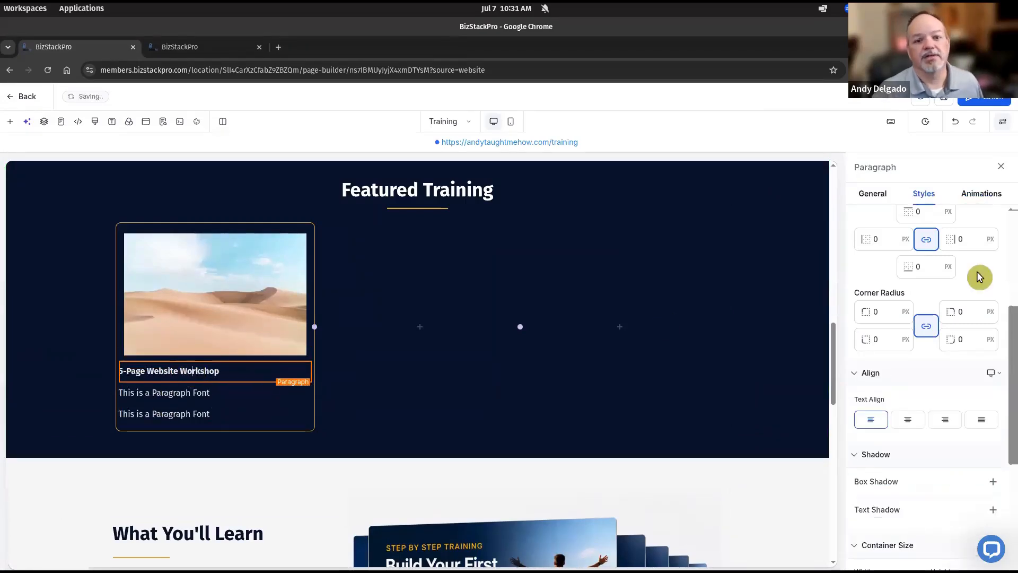
{"action": "scroll", "coordinate": [901, 286], "scroll_direction": "up", "scroll_amount": 4}
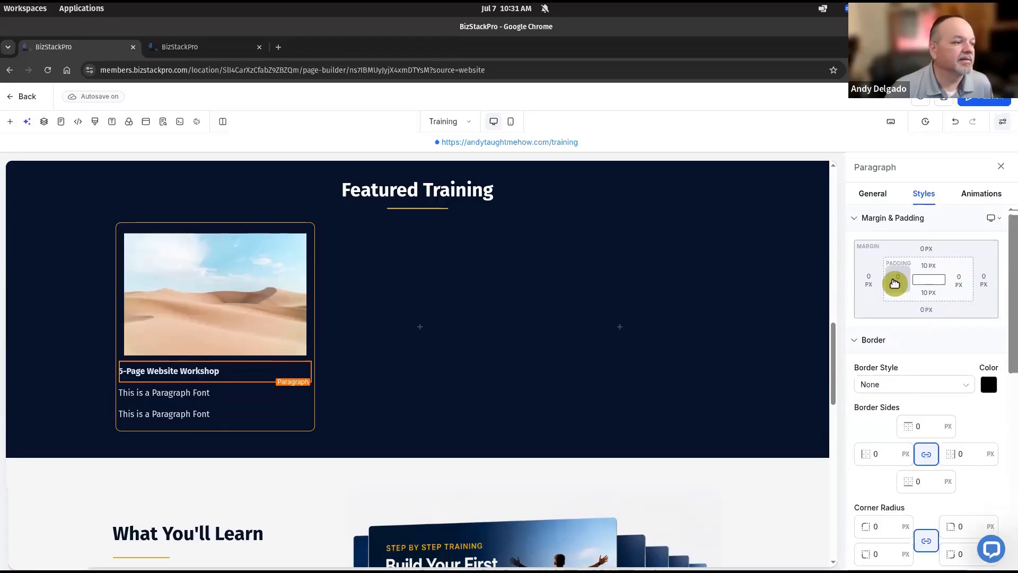
{"action": "left_click", "coordinate": [895, 283]}
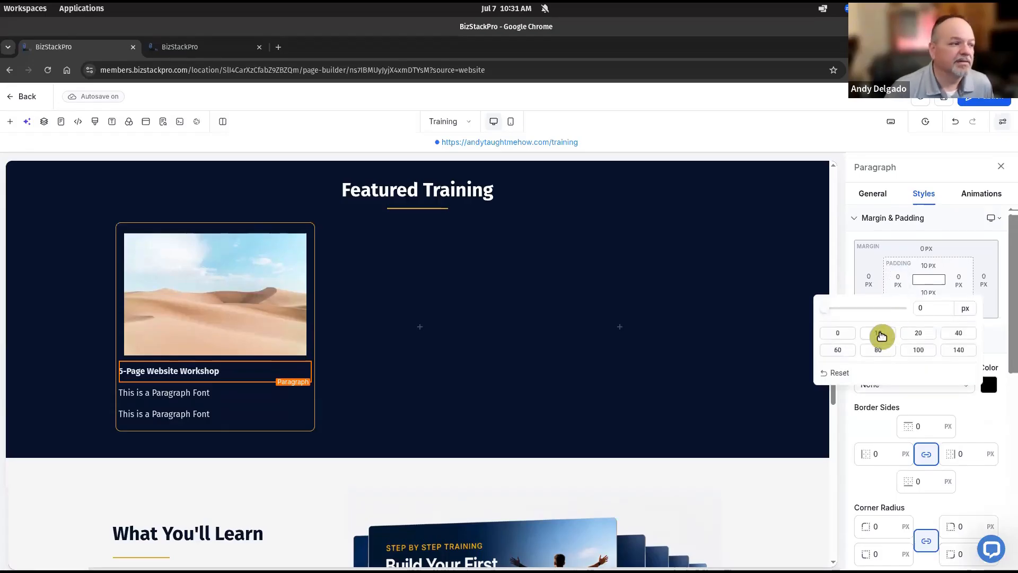
{"action": "left_click", "coordinate": [879, 333]}
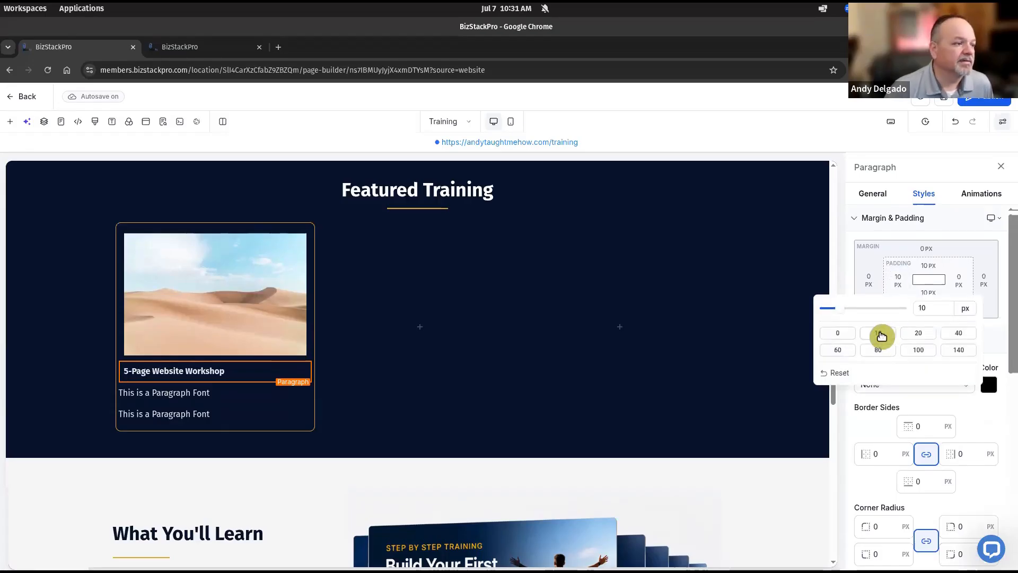
{"action": "left_click", "coordinate": [238, 384]}
{"action": "left_click", "coordinate": [898, 279]}
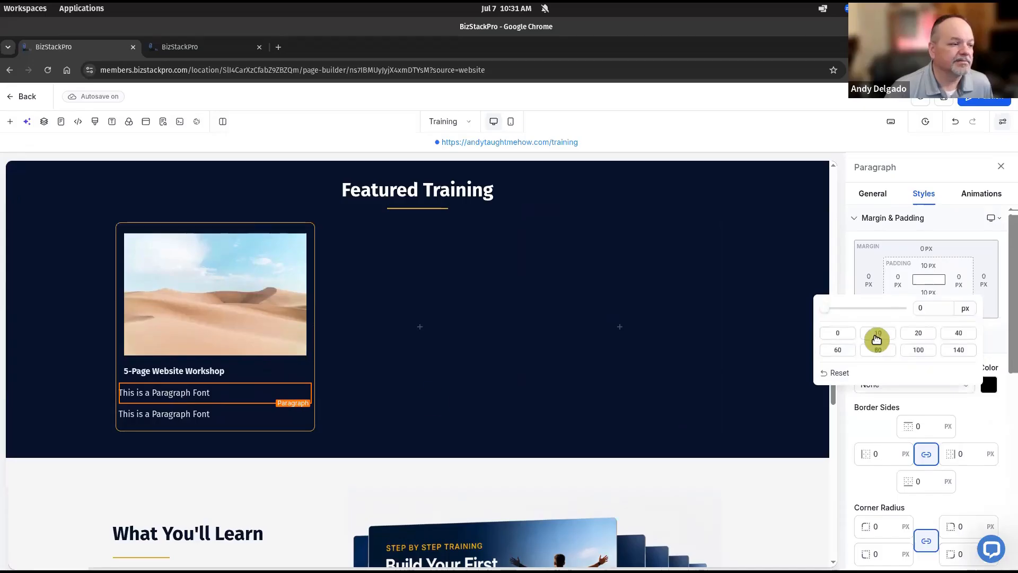
{"action": "left_click", "coordinate": [876, 340]}
{"action": "left_click", "coordinate": [170, 414]}
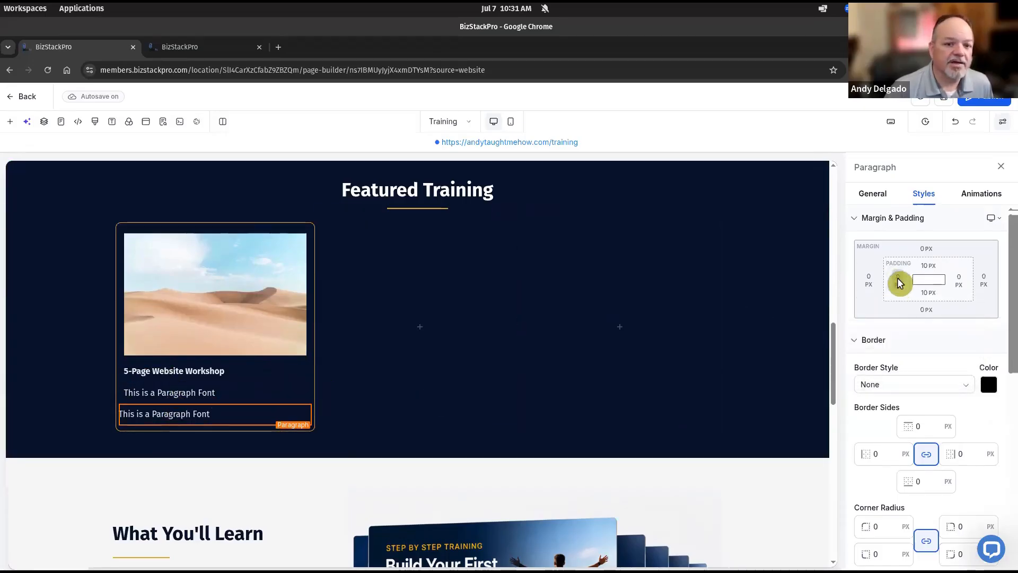
{"action": "left_click", "coordinate": [900, 281]}
{"action": "left_click", "coordinate": [881, 334]}
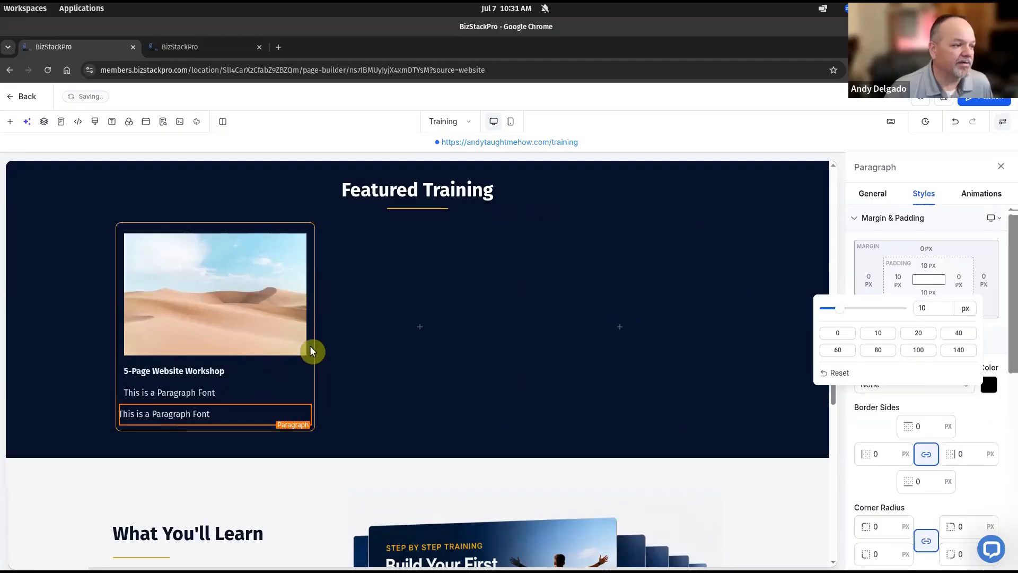
Step: Set the right padding of all three paragraphs in the first training card to 10 px
{"action": "left_click", "coordinate": [237, 376]}
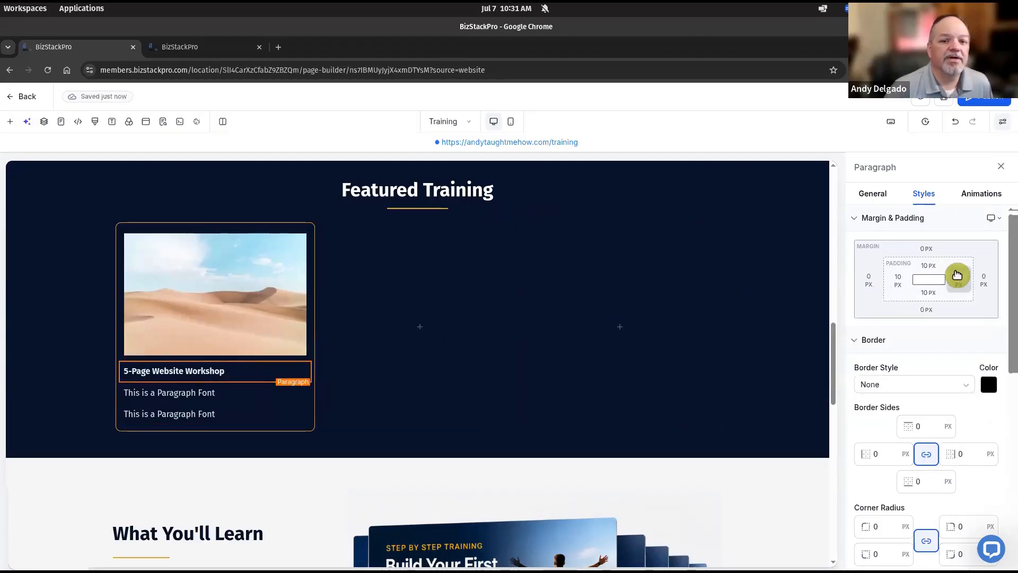
{"action": "left_click", "coordinate": [958, 279]}
{"action": "left_click", "coordinate": [865, 340]}
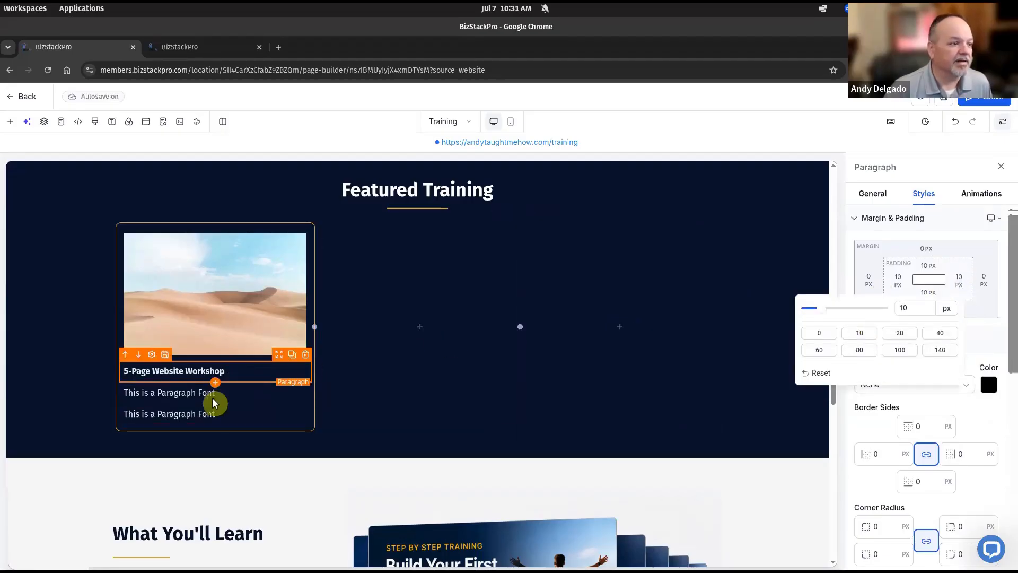
{"action": "left_click", "coordinate": [959, 283]}
{"action": "left_click", "coordinate": [239, 413]}
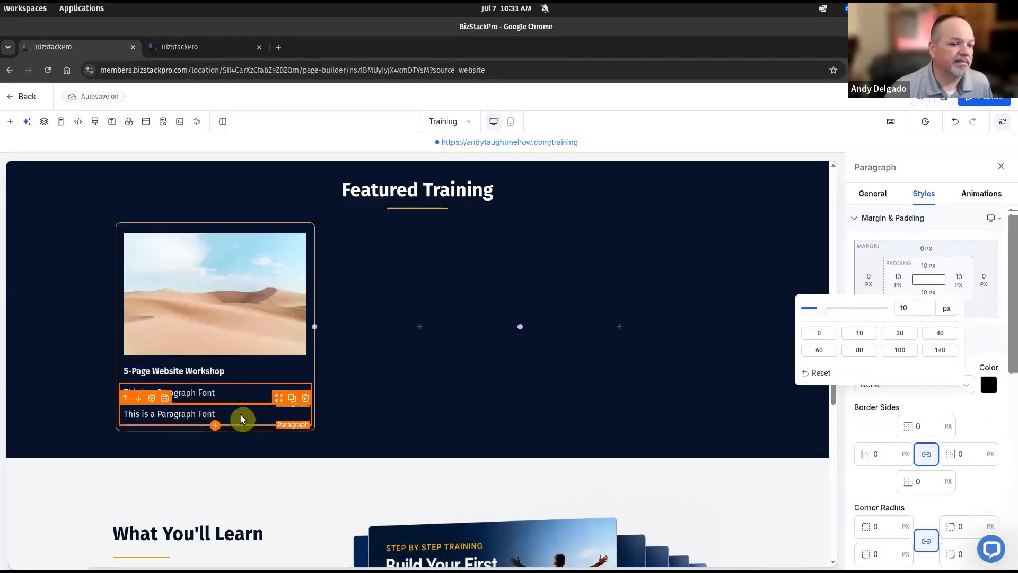
{"action": "left_click", "coordinate": [959, 280]}
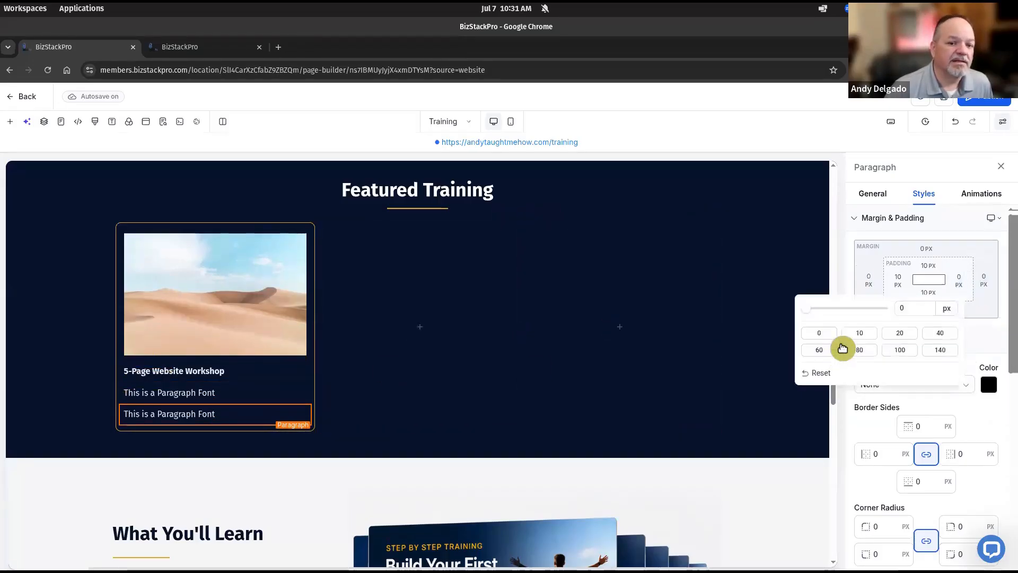
{"action": "left_click", "coordinate": [861, 335]}
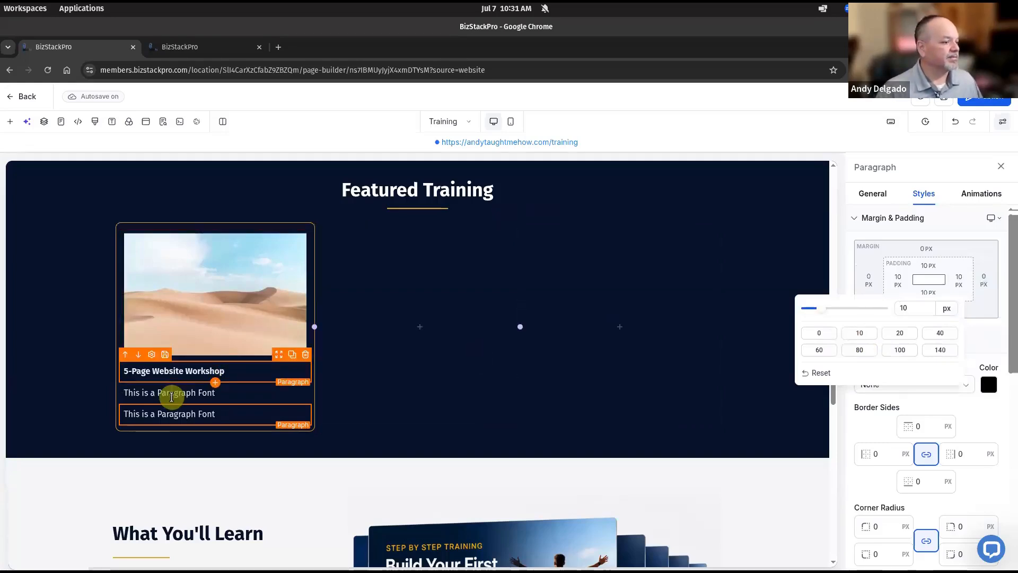
Step: Replace the second paragraph's text with "Build a complete 5-page website from scratch in this step-by-step, beginner-friendly training."
{"action": "double_click", "coordinate": [175, 394]}
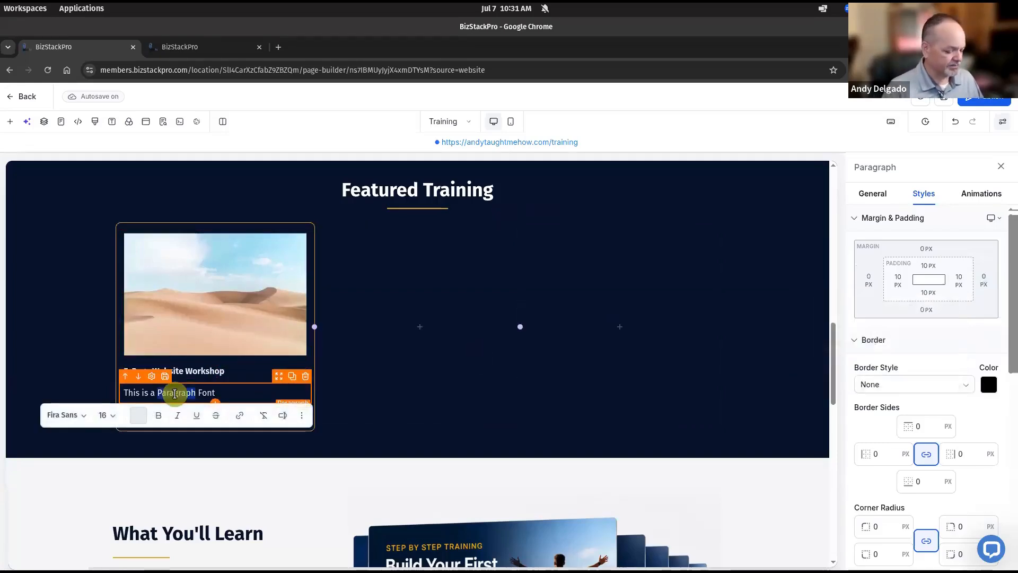
{"action": "left_click", "coordinate": [175, 393]}
{"action": "type", "text": "Build a complete 5-pag"}
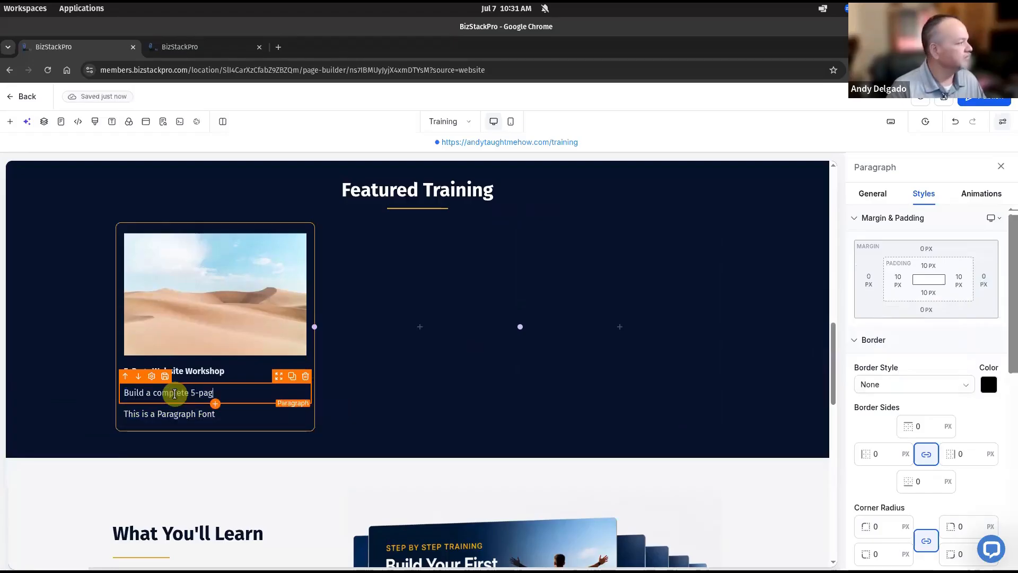
{"action": "type", "text": "e website from scrat"}
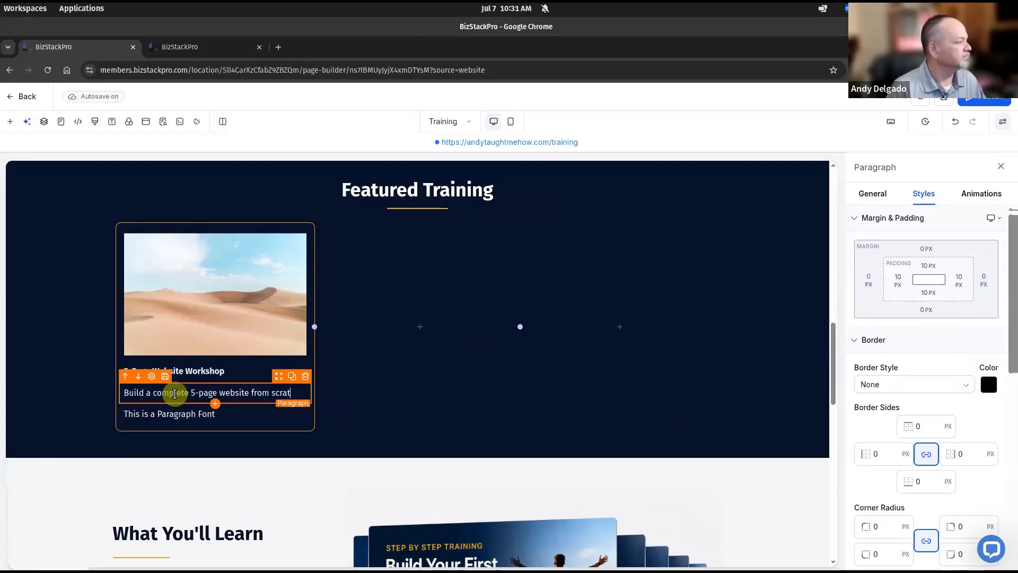
{"action": "type", "text": "in this step-by-step, beginner-friendly"}
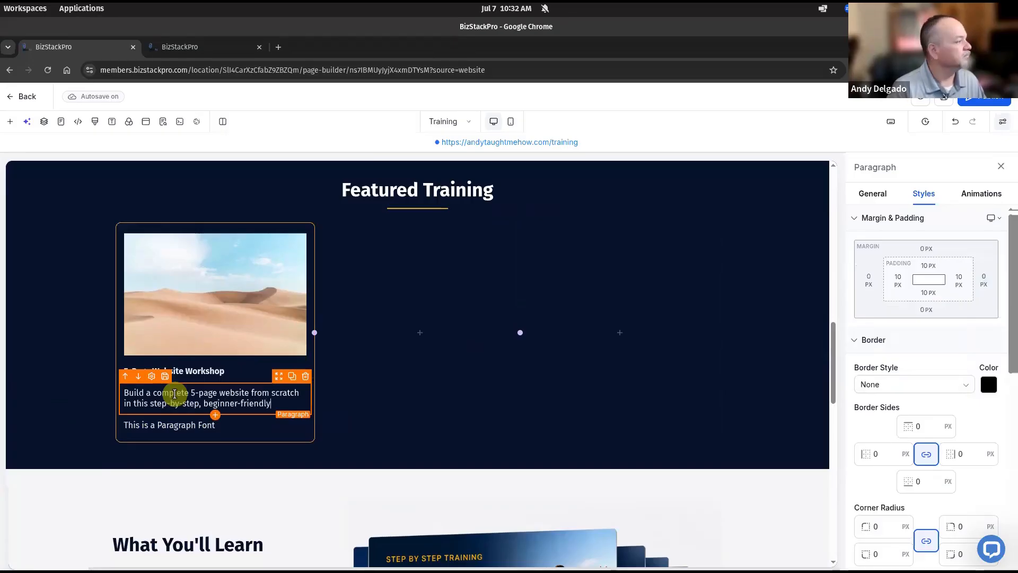
{"action": "type", "text": "ining."}
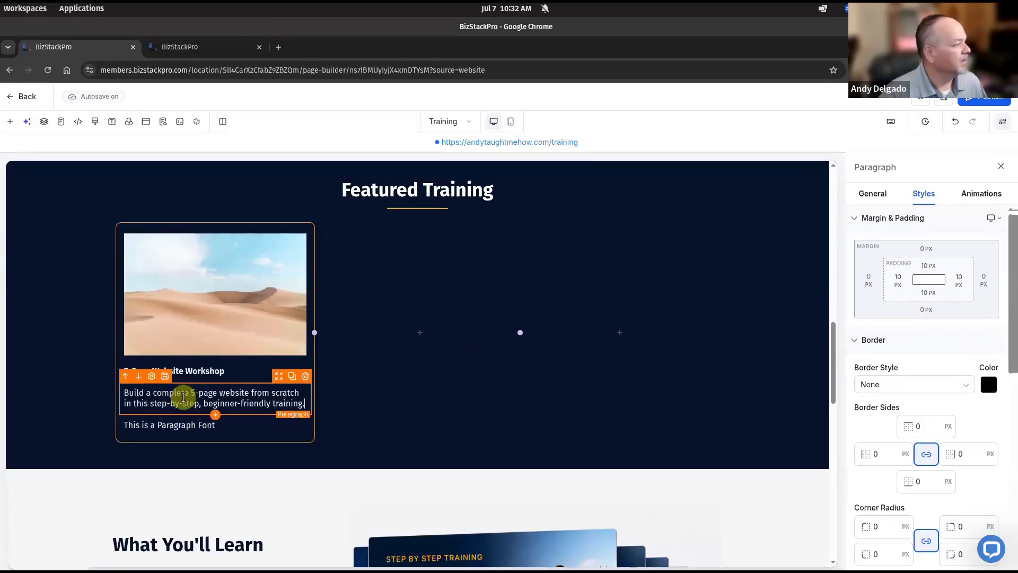
Step: Replace the third paragraph's text in the first training card with "Start the Workshop"
{"action": "left_click", "coordinate": [204, 425]}
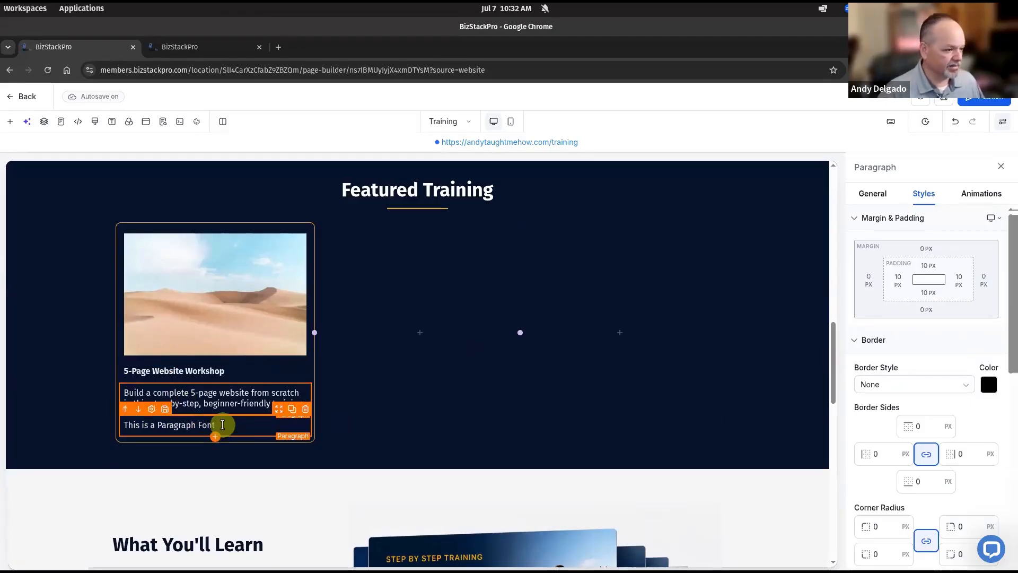
{"action": "left_click", "coordinate": [222, 425]}
{"action": "triple_click", "coordinate": [223, 425]}
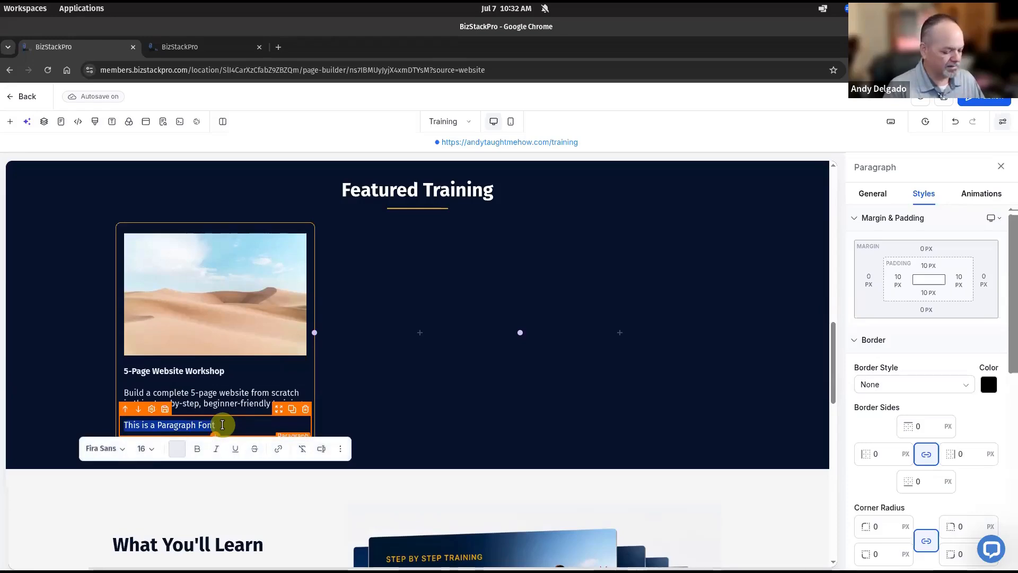
{"action": "type", "text": "Start the W"}
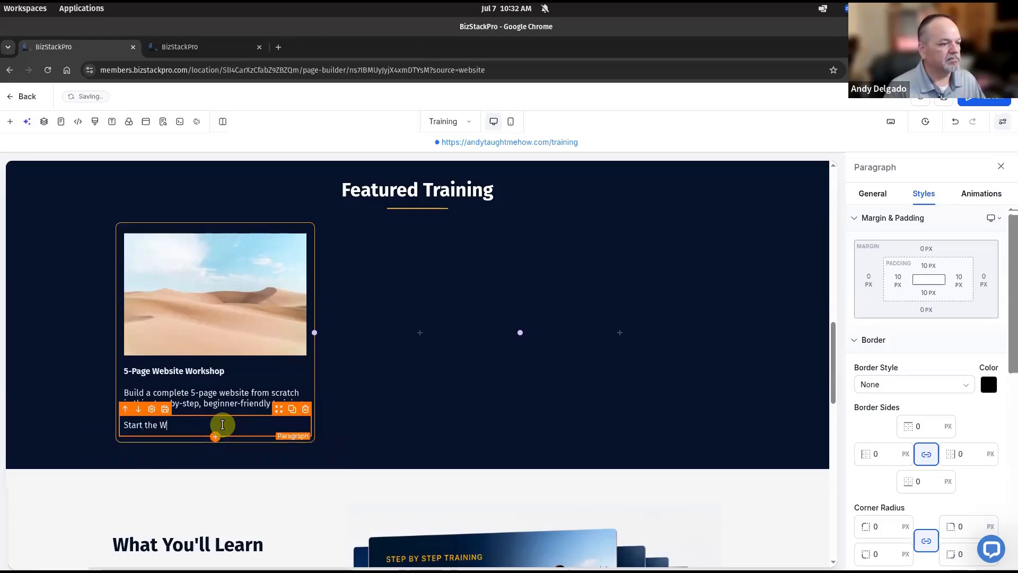
{"action": "type", "text": "orkshop"}
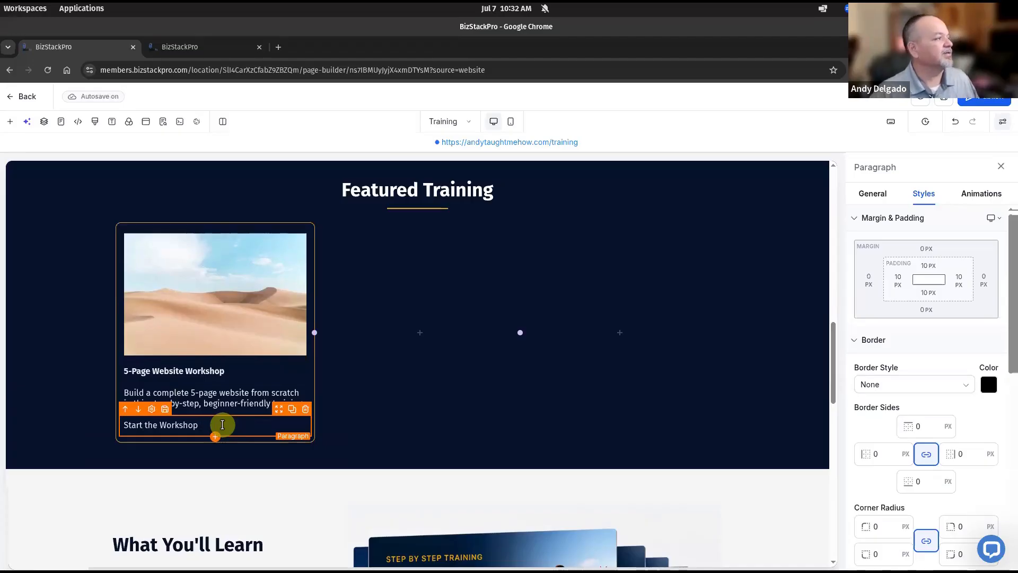
Step: Check the Featured Training cards in the Google Slides mockup and set the "Start the Workshop" paragraph's icon color and link text color to Gold
{"action": "key", "text": "alt+Tab"}
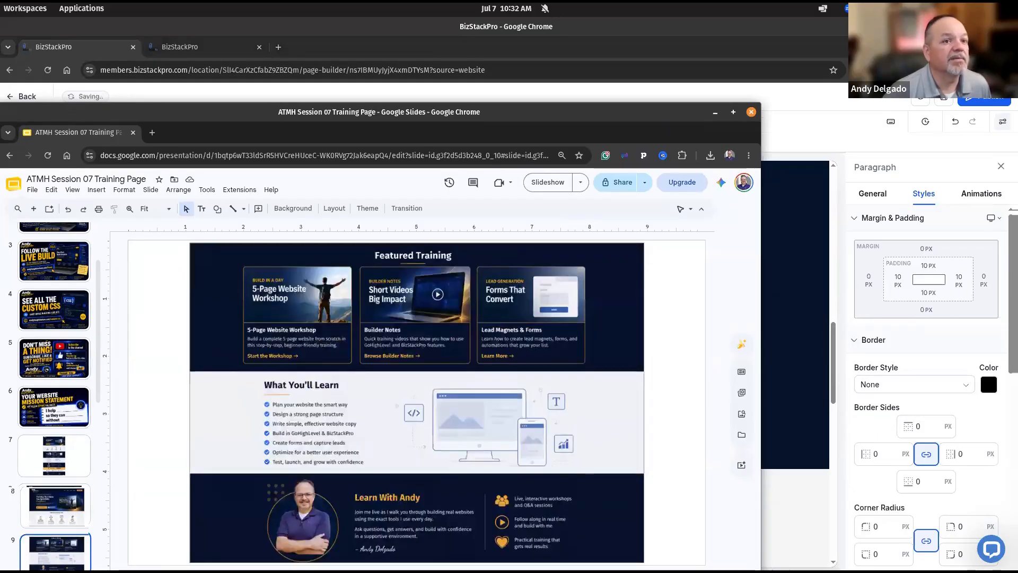
{"action": "left_click", "coordinate": [546, 181]}
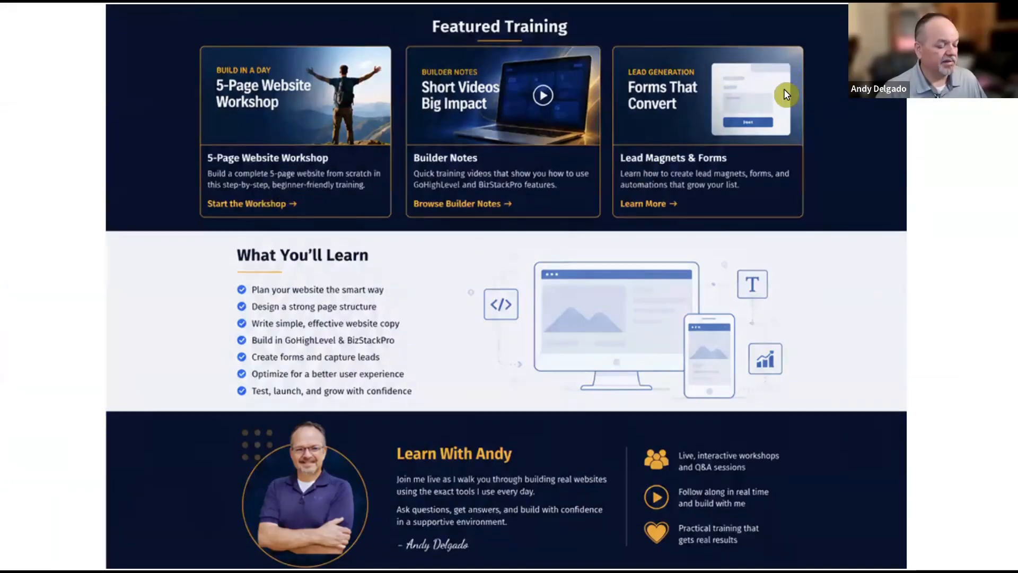
{"action": "key", "text": "Escape"}
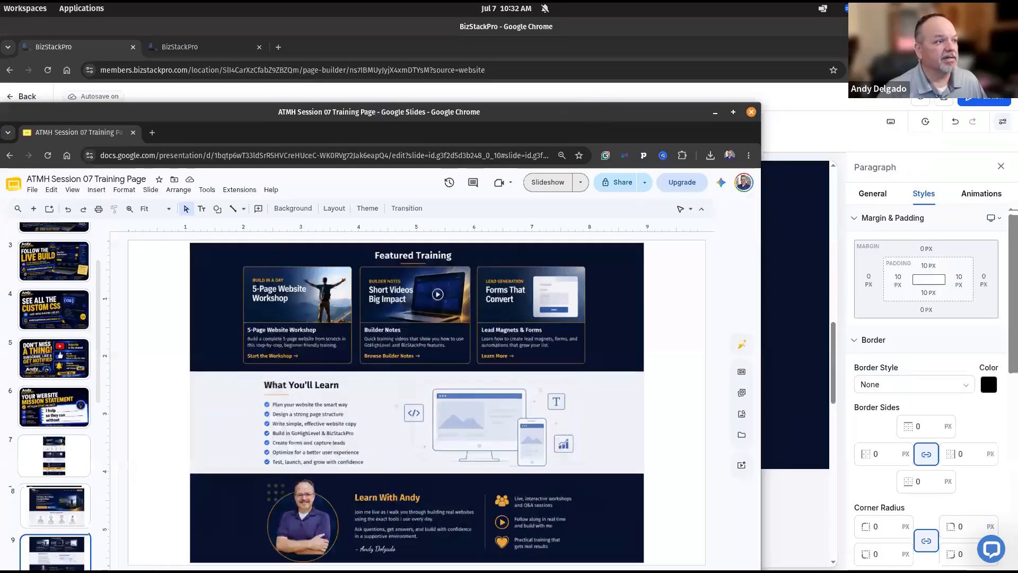
{"action": "key", "text": "alt+Tab"}
{"action": "left_click", "coordinate": [205, 426]}
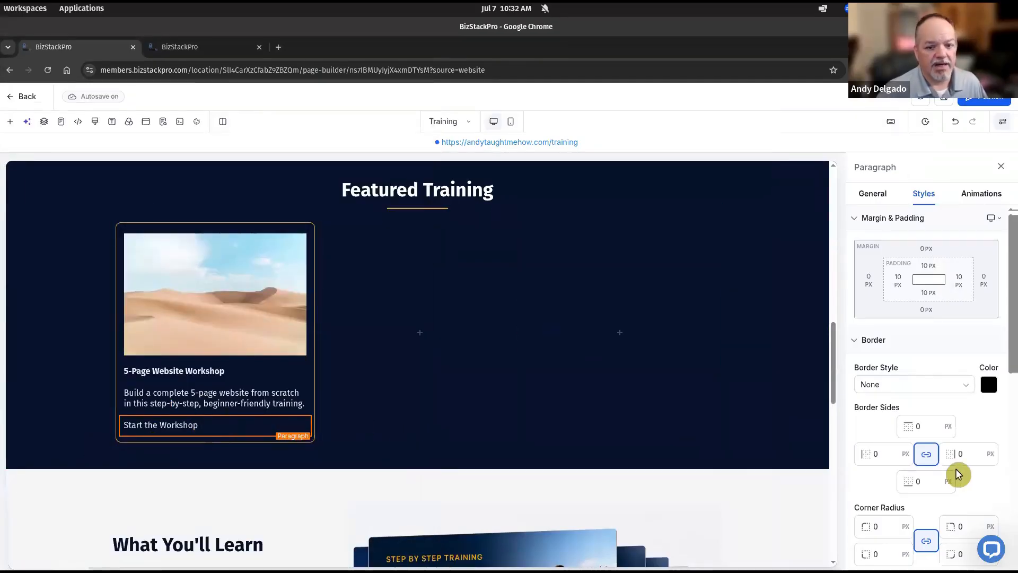
{"action": "left_click", "coordinate": [880, 196]}
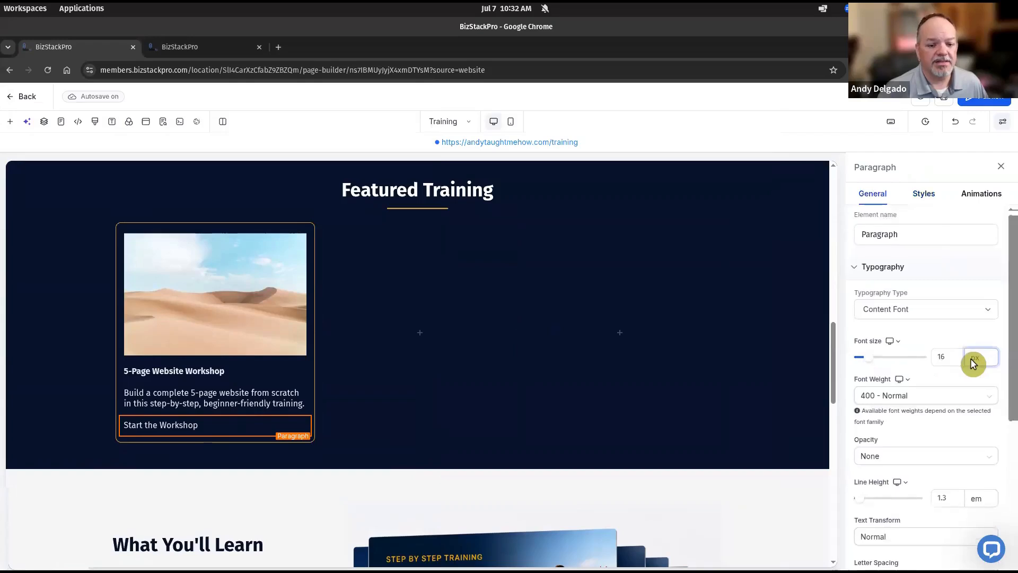
{"action": "scroll", "coordinate": [973, 363], "scroll_direction": "down", "scroll_amount": 5}
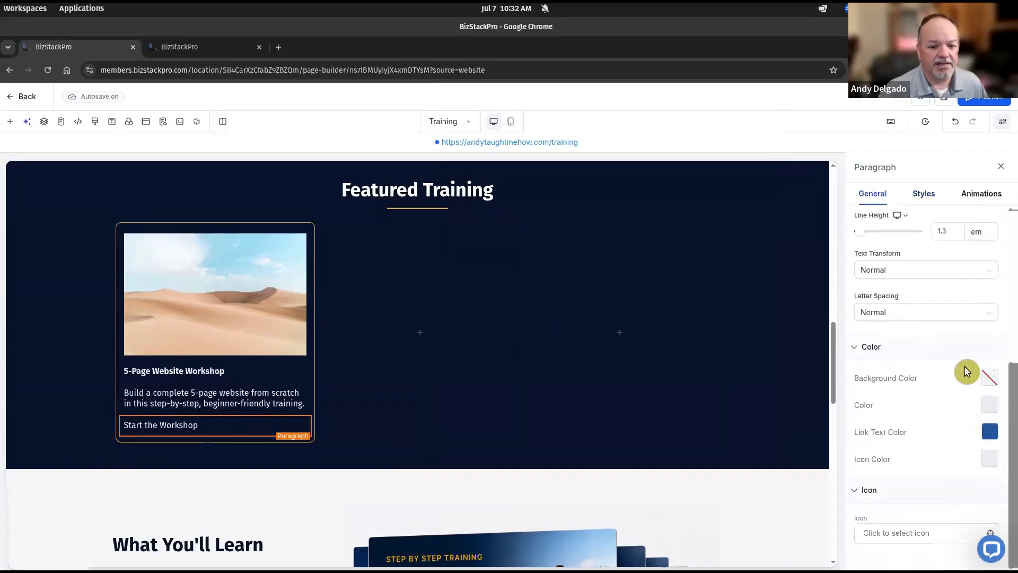
{"action": "left_click", "coordinate": [990, 459]}
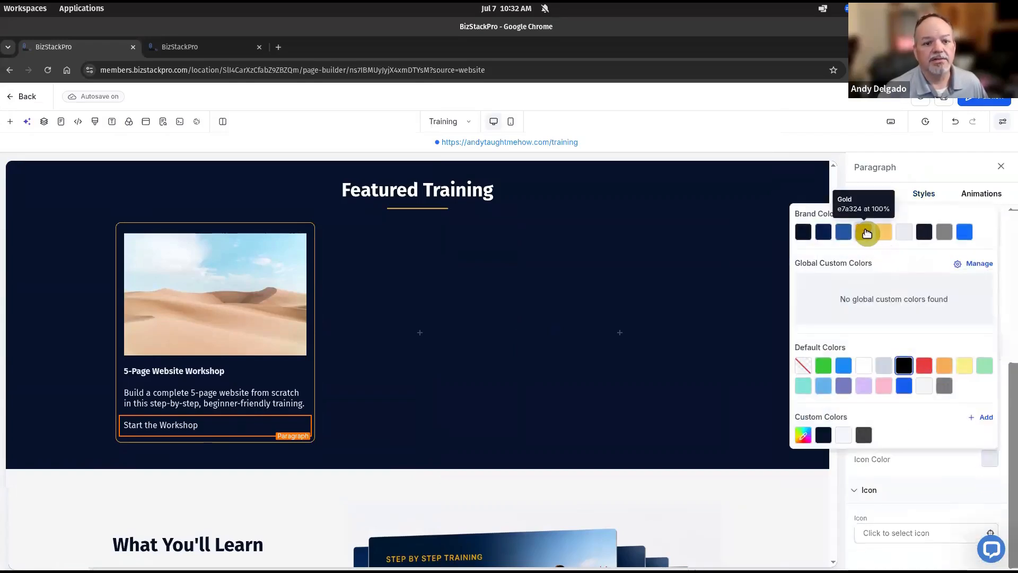
{"action": "left_click", "coordinate": [863, 232]}
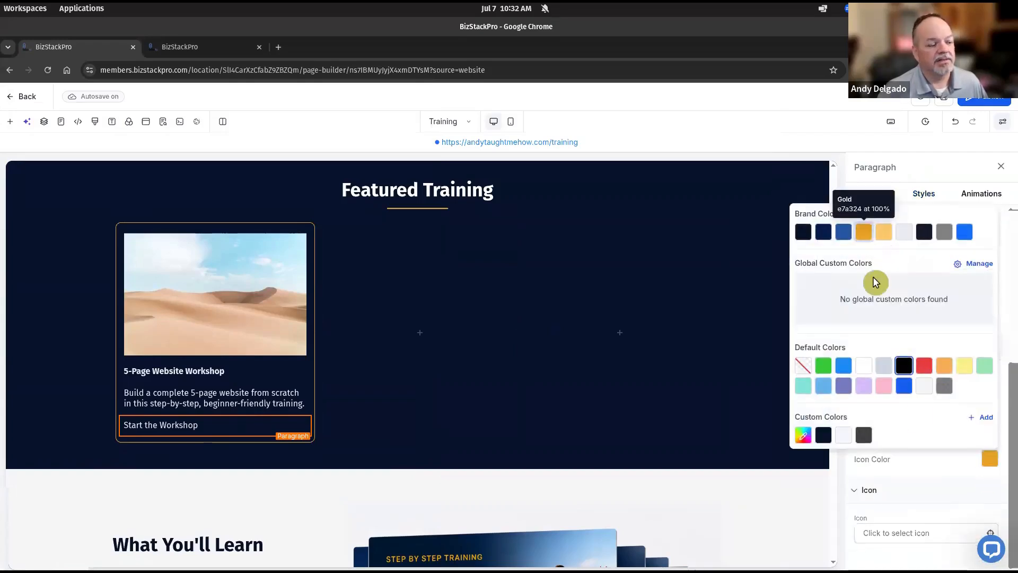
{"action": "left_click", "coordinate": [950, 492]}
{"action": "left_click", "coordinate": [990, 481]}
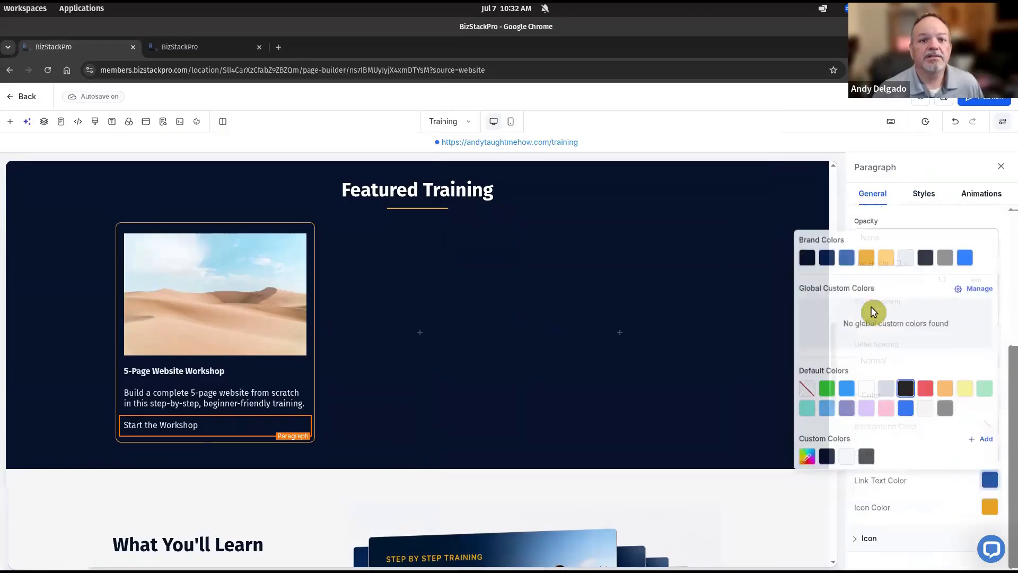
{"action": "left_click", "coordinate": [863, 252]}
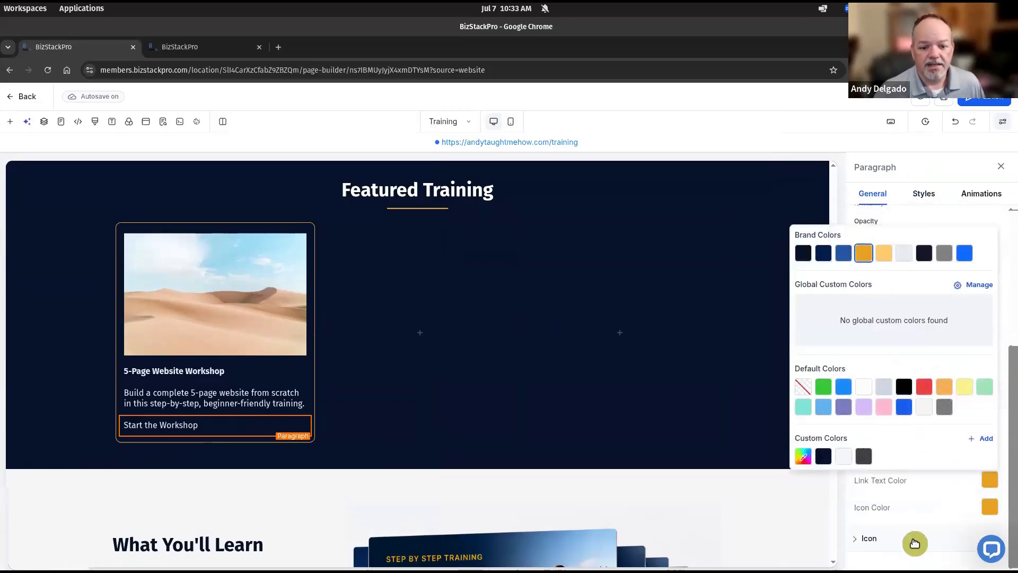
{"action": "left_click", "coordinate": [903, 530]}
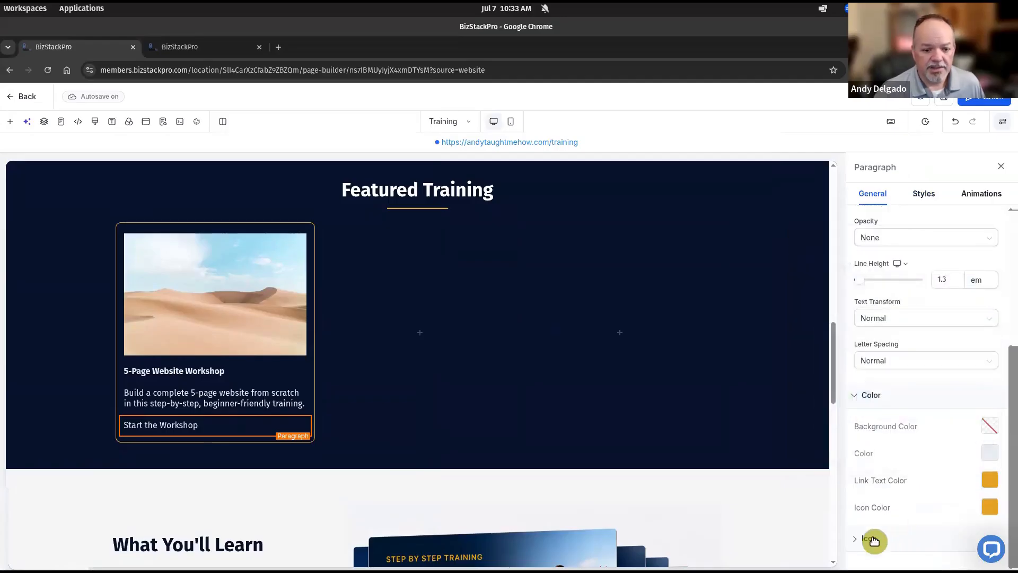
Step: Try the arrow-right icon on the "Start the Workshop" paragraph and remove it
{"action": "left_click", "coordinate": [885, 537]}
{"action": "left_click", "coordinate": [894, 534]}
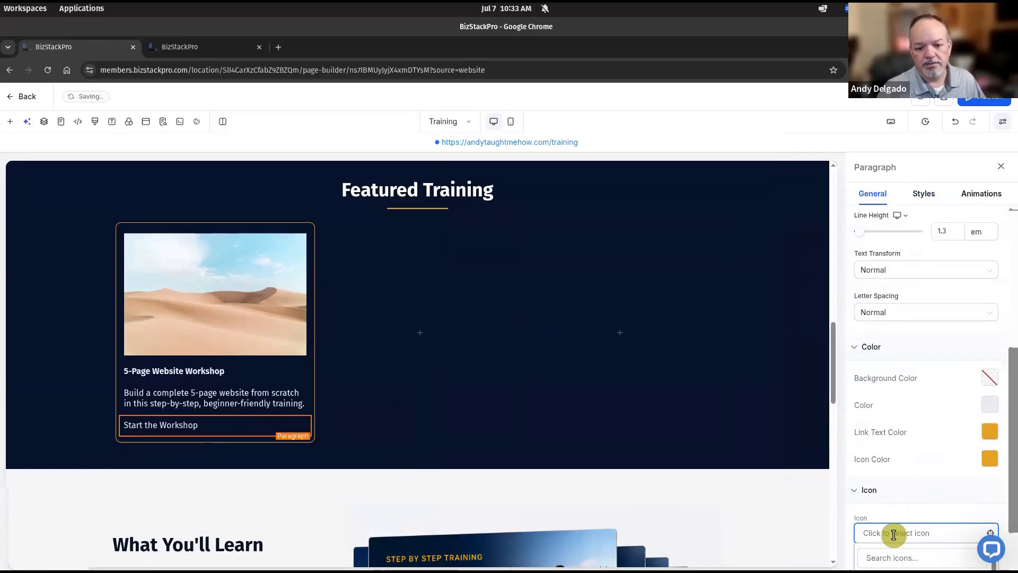
{"action": "left_click", "coordinate": [892, 558]}
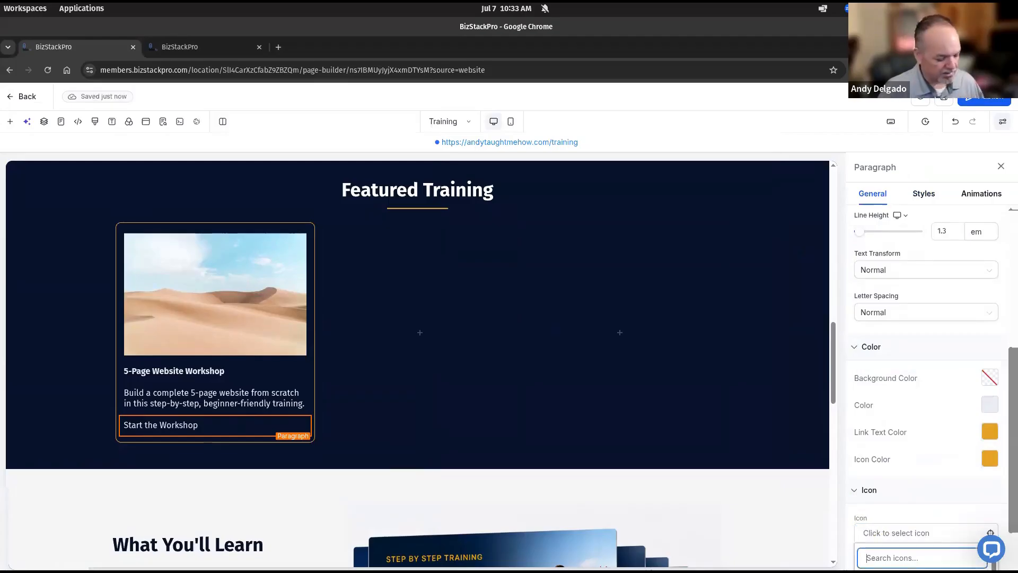
{"action": "type", "text": "arrow"}
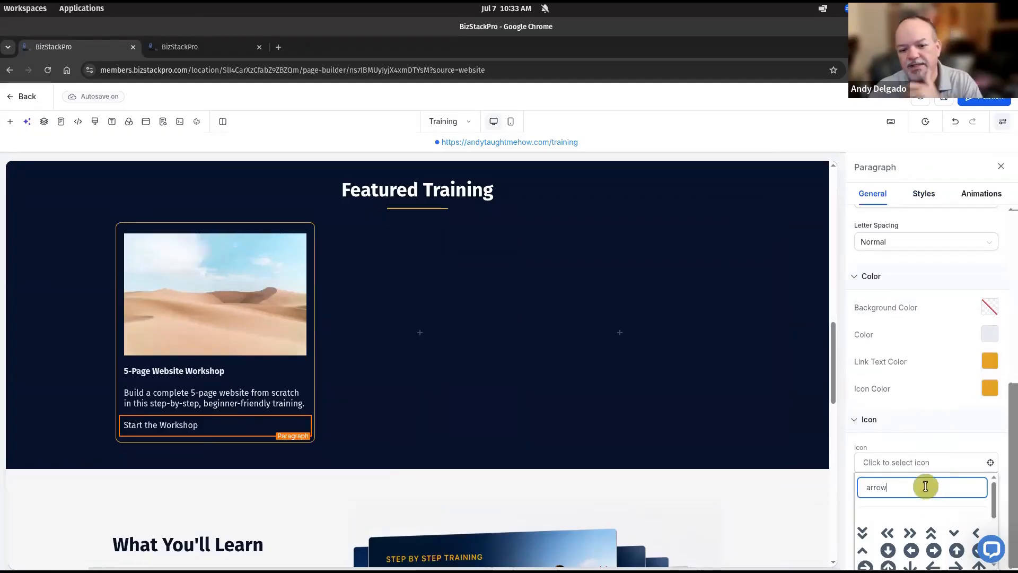
{"action": "left_click", "coordinate": [956, 567]}
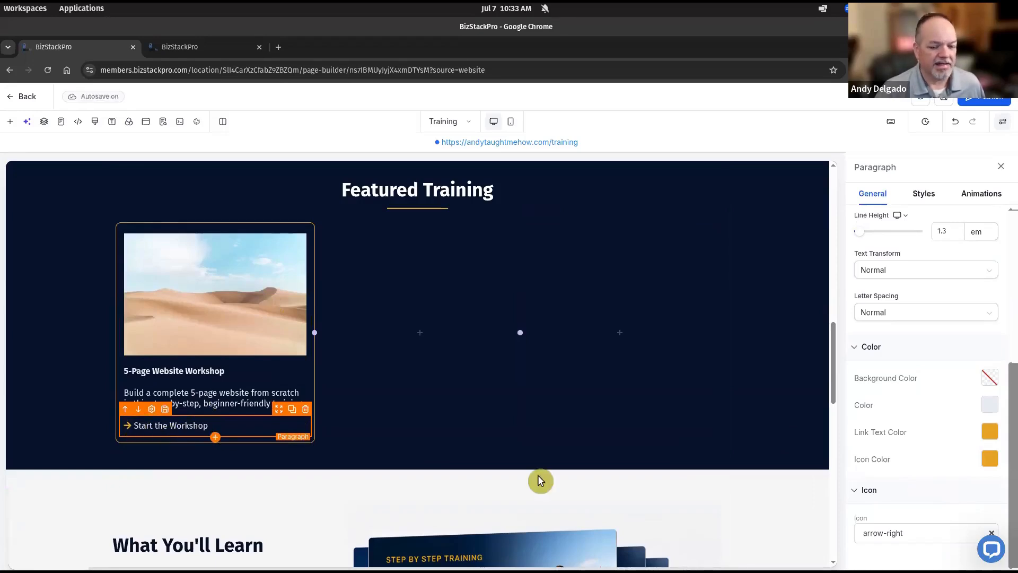
{"action": "left_click", "coordinate": [990, 533]}
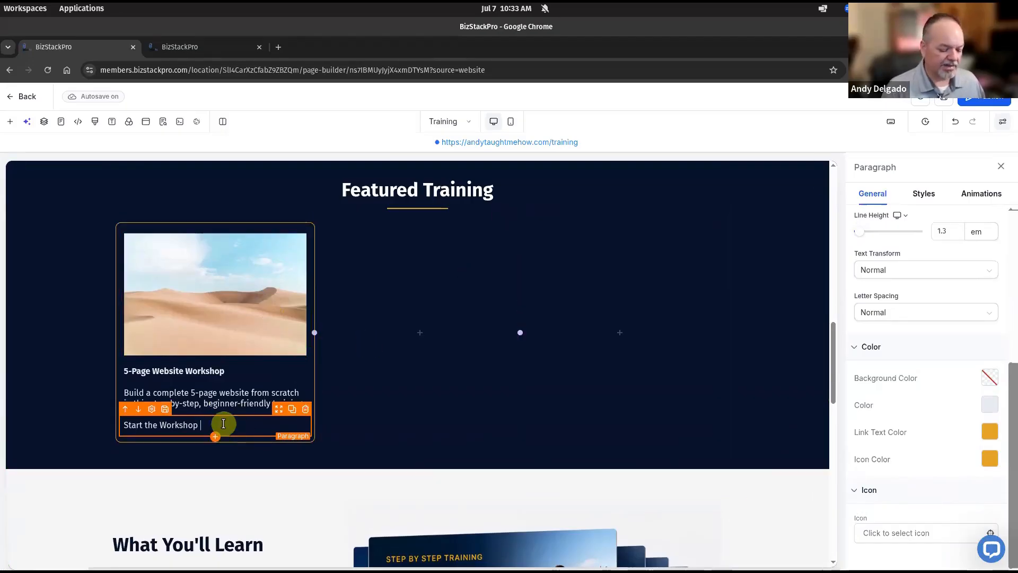
Step: Try a plain-text "->" arrow at the end of "Start the Workshop" and delete it
{"action": "type", "text": ">"}
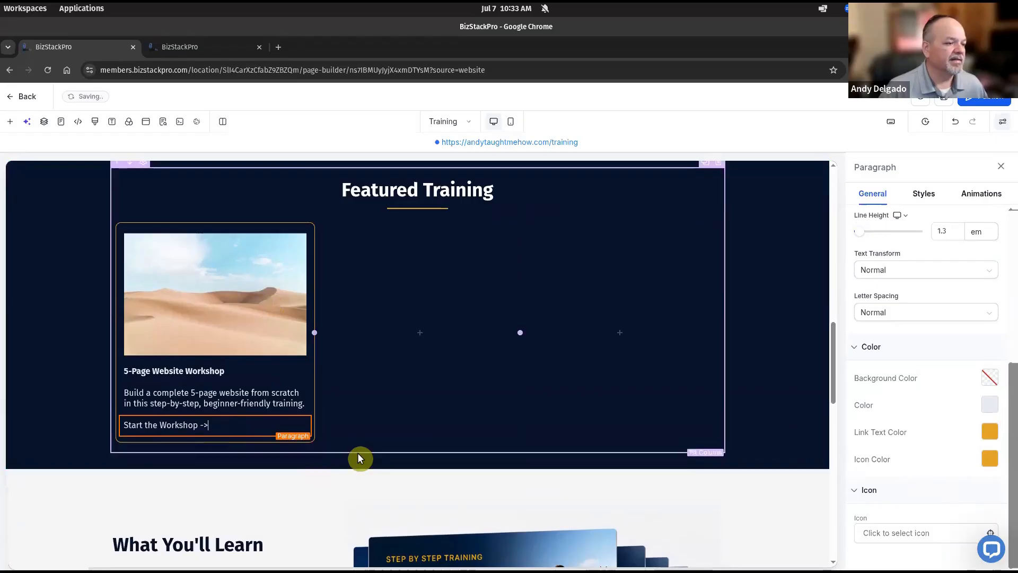
{"action": "key", "text": "BackSpace"}
{"action": "key", "text": "BackSpace"}
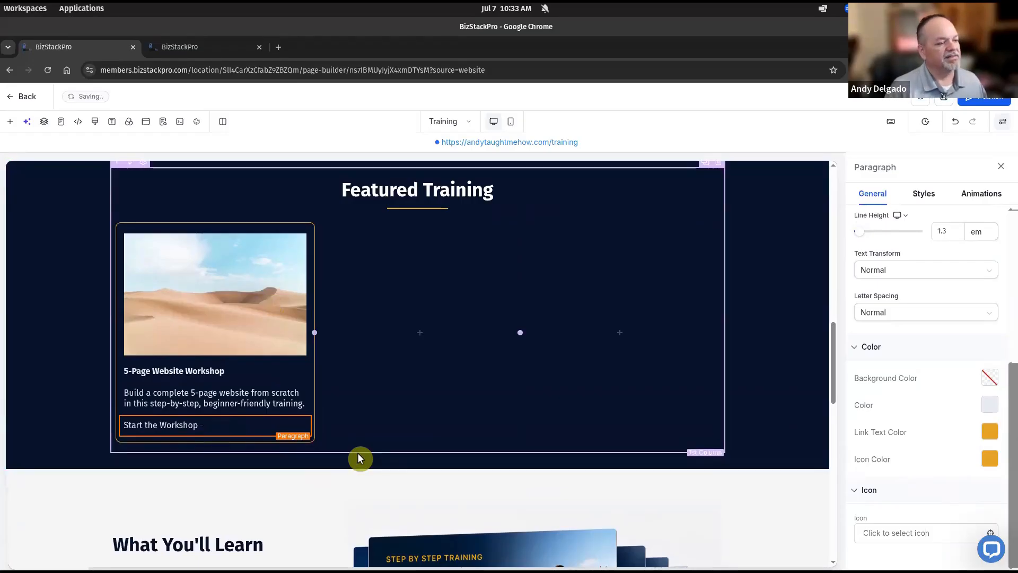
Step: Search Google for "arrow emoji" in a new browser tab
{"action": "left_click", "coordinate": [279, 47]}
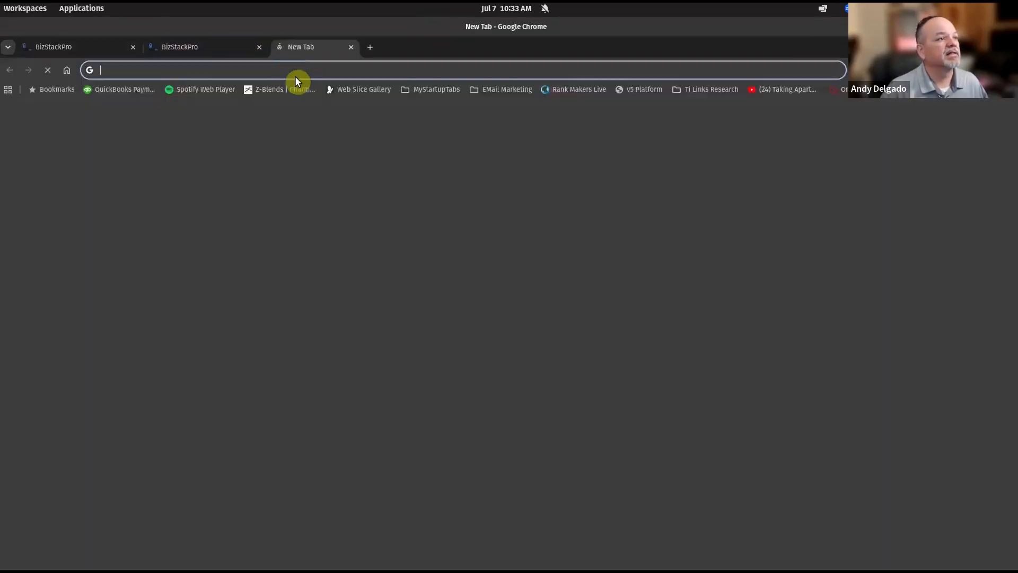
{"action": "type", "text": "arrow emo"}
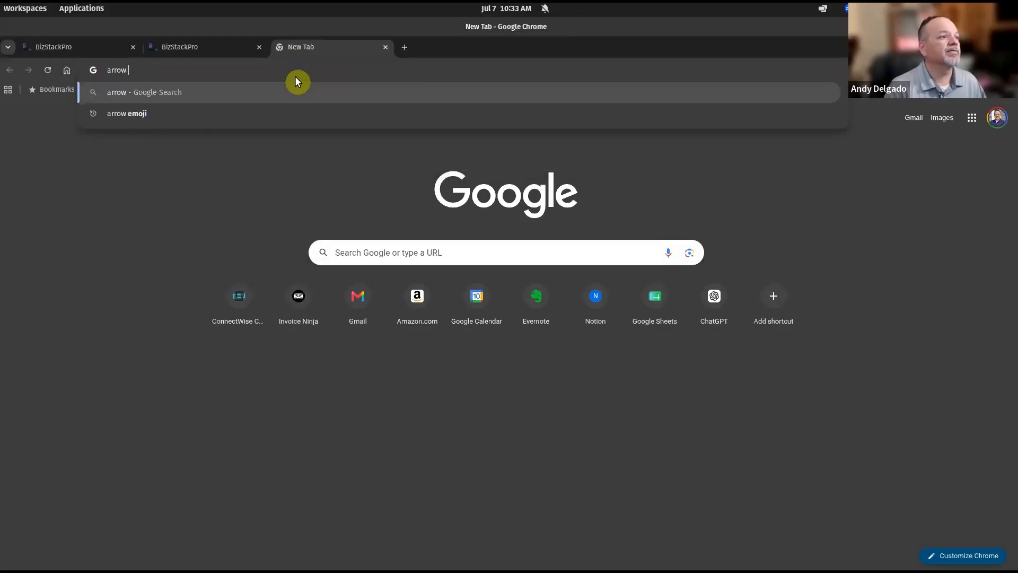
{"action": "type", "text": "ji"}
{"action": "key", "text": "Return"}
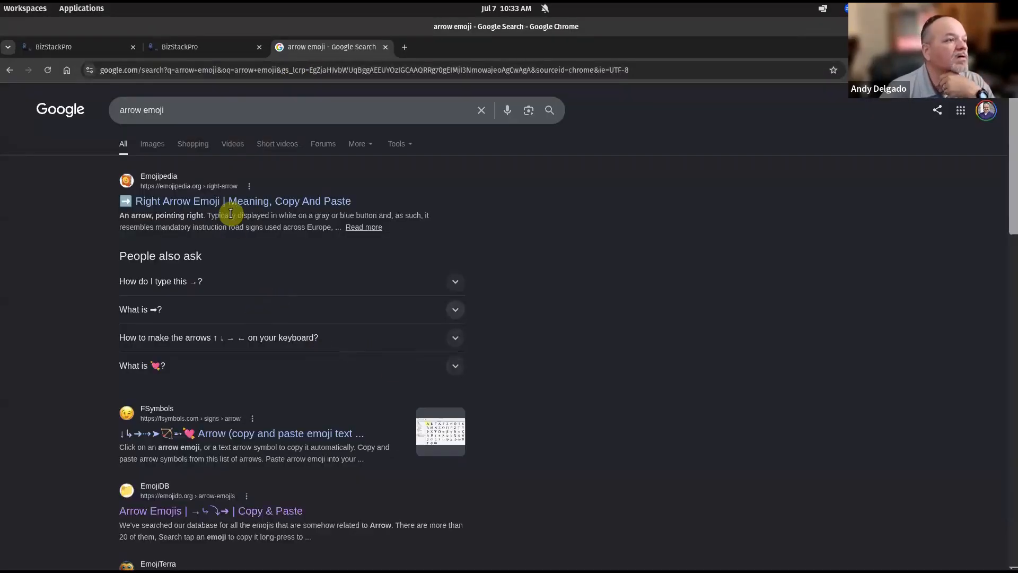
Step: Open Emojipedia's Right Arrow Emoji page, accept its privacy notice and look through the arrow emojis offered
{"action": "left_click", "coordinate": [244, 201]}
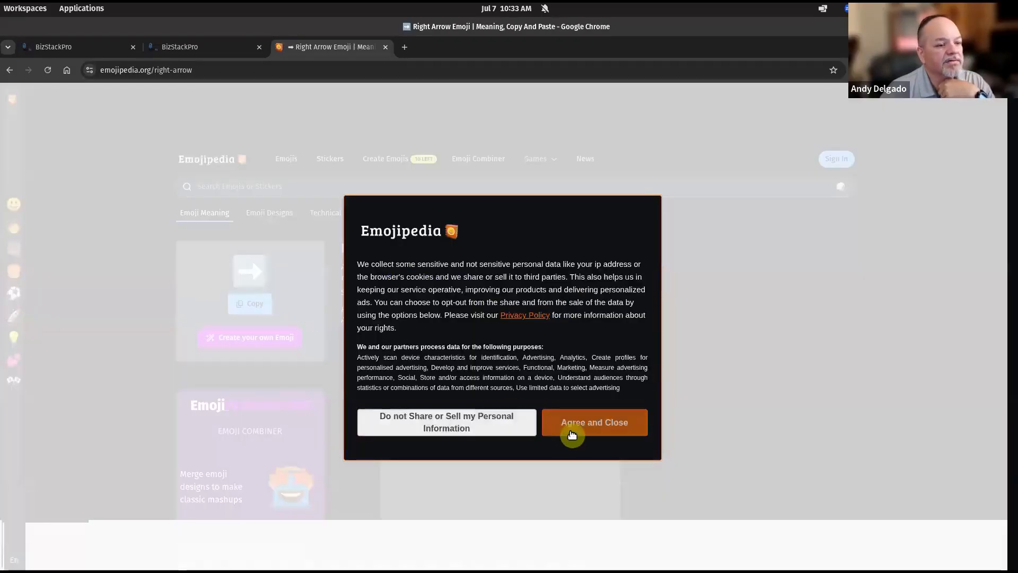
{"action": "left_click", "coordinate": [575, 431]}
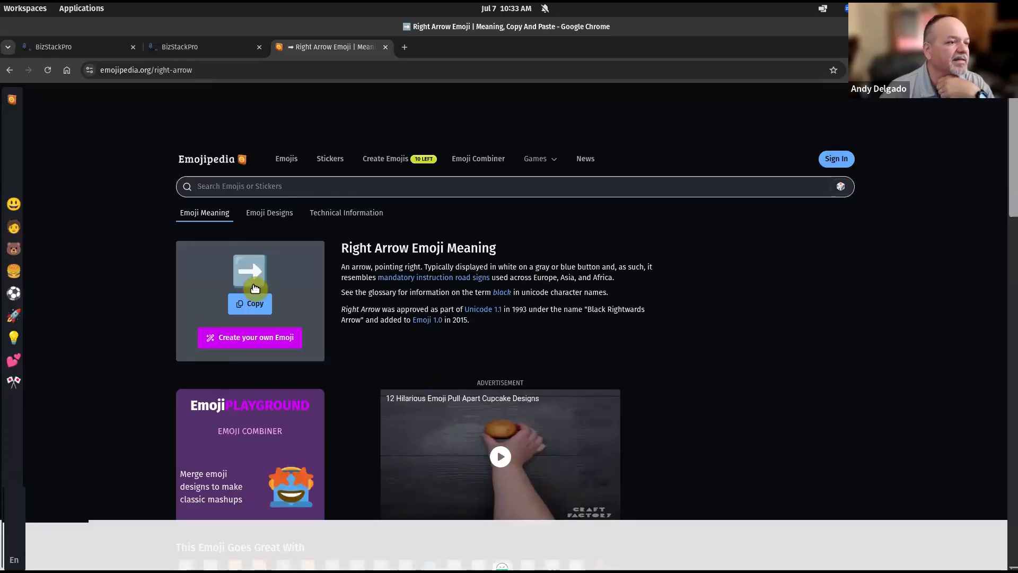
{"action": "scroll", "coordinate": [299, 290], "scroll_direction": "down", "scroll_amount": 3}
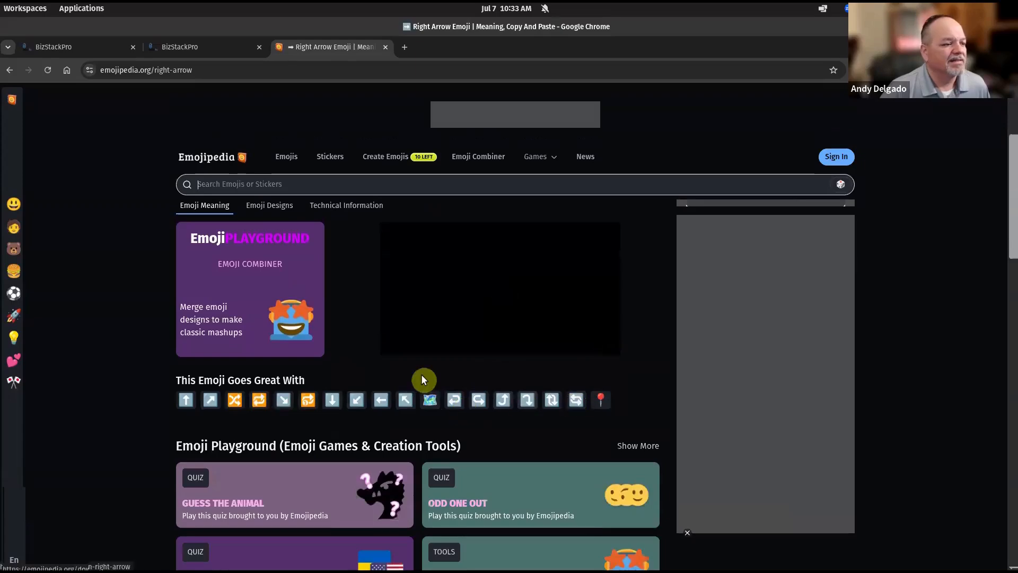
{"action": "scroll", "coordinate": [419, 371], "scroll_direction": "up", "scroll_amount": 2}
{"action": "scroll", "coordinate": [422, 373], "scroll_direction": "up", "scroll_amount": 2}
Step: Search the web for "text arrow" and open the i2Symbol Arrow Symbols page
{"action": "left_click", "coordinate": [238, 70]}
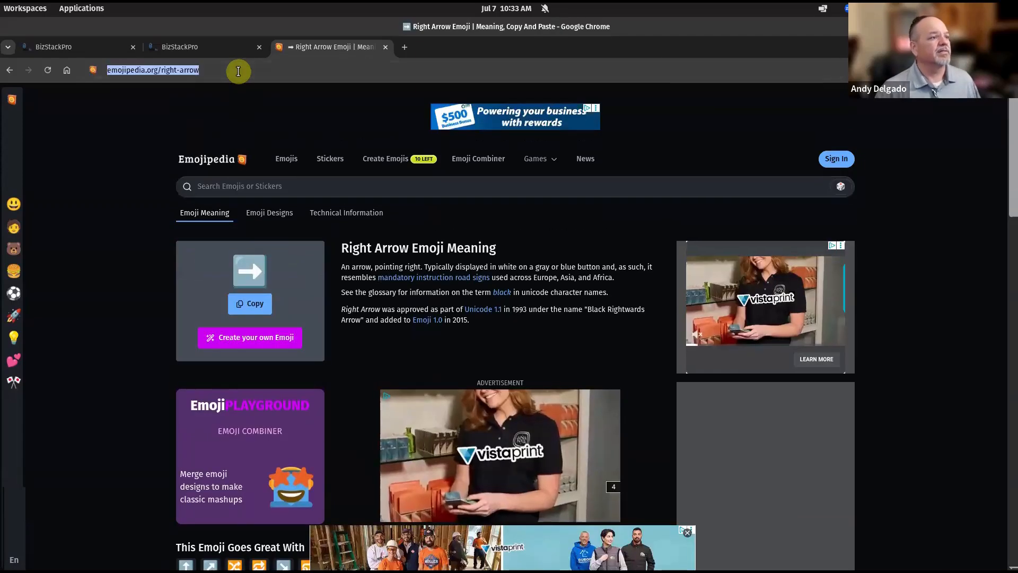
{"action": "type", "text": "arro"}
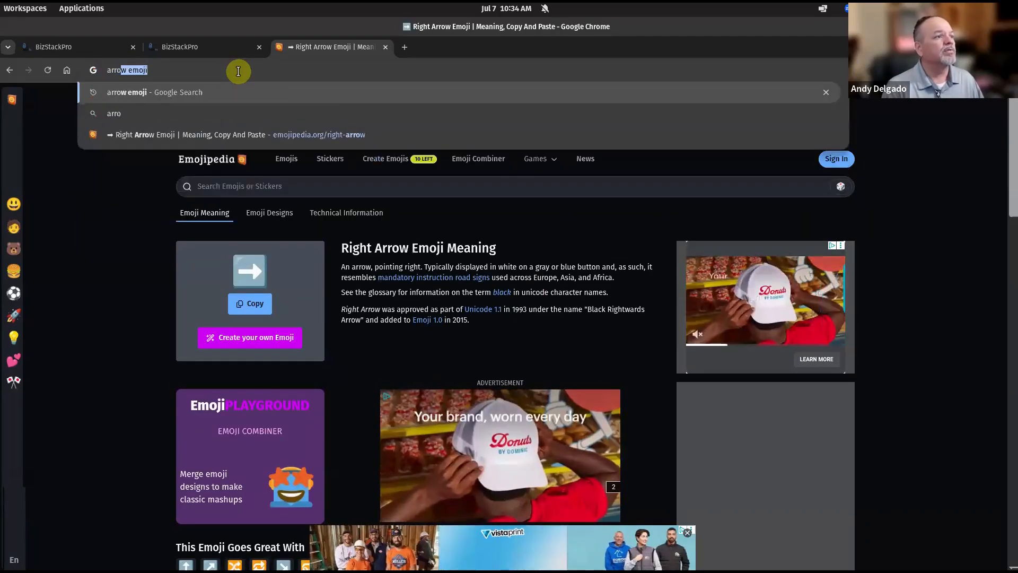
{"action": "type", "text": "w text"}
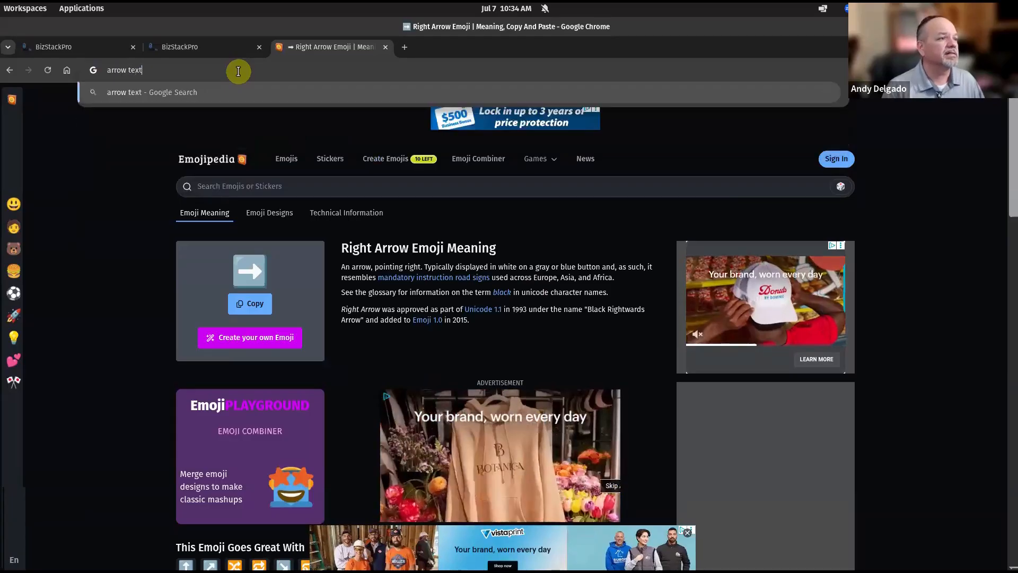
{"action": "key", "text": "BackSpace"}
{"action": "key", "text": "BackSpace"}
{"action": "key", "text": "BackSpace"}
{"action": "key", "text": "BackSpace"}
{"action": "key", "text": "BackSpace"}
{"action": "key", "text": "BackSpace"}
{"action": "key", "text": "BackSpace"}
{"action": "key", "text": "BackSpace"}
{"action": "key", "text": "BackSpace"}
{"action": "key", "text": "BackSpace"}
{"action": "type", "text": "text arrow"}
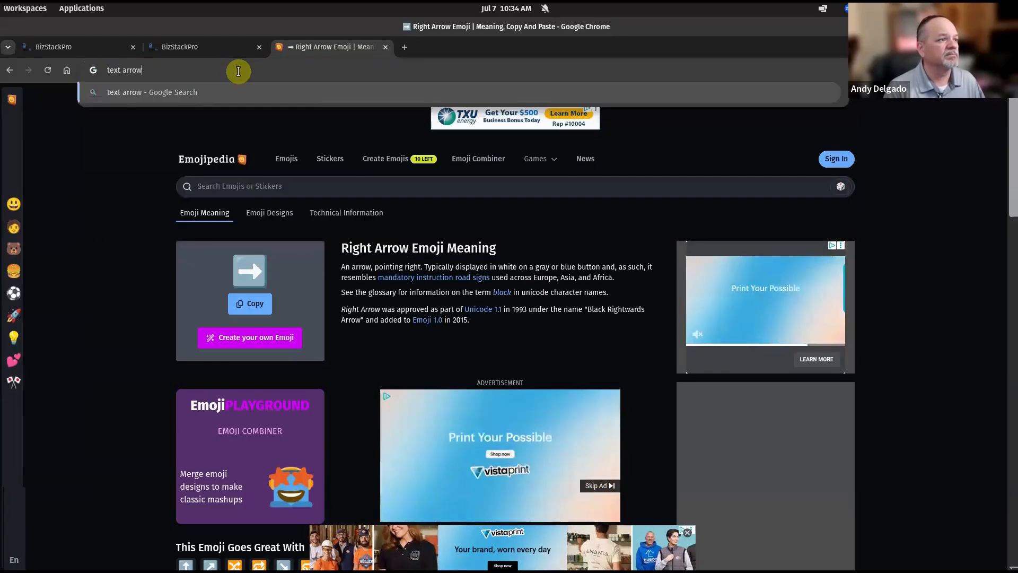
{"action": "key", "text": "Return"}
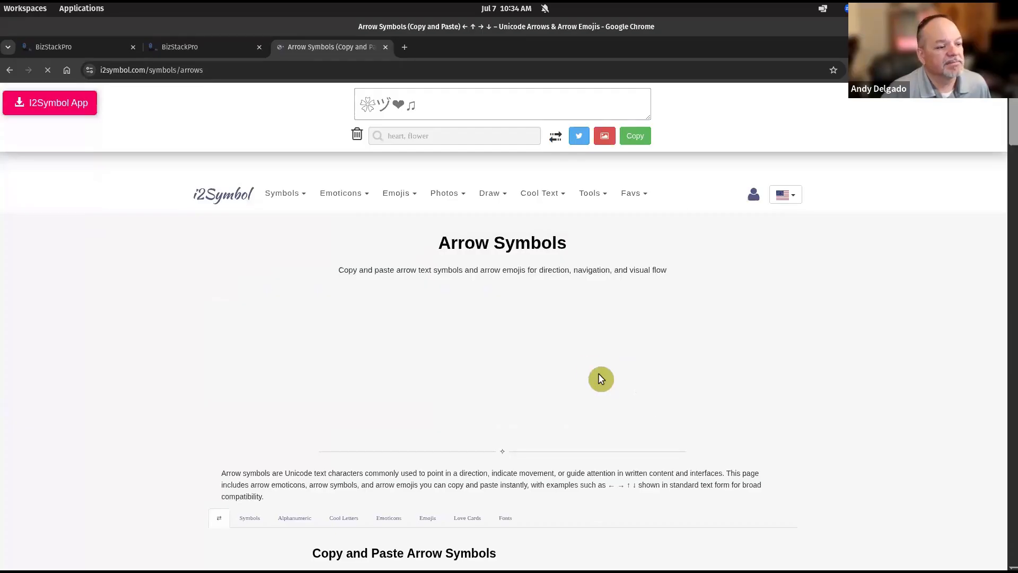
Step: Find the bold right-pointing arrow (➔) in the i2Symbol arrow collection and add it to the symbol editor for copying
{"action": "scroll", "coordinate": [594, 371], "scroll_direction": "down", "scroll_amount": 6}
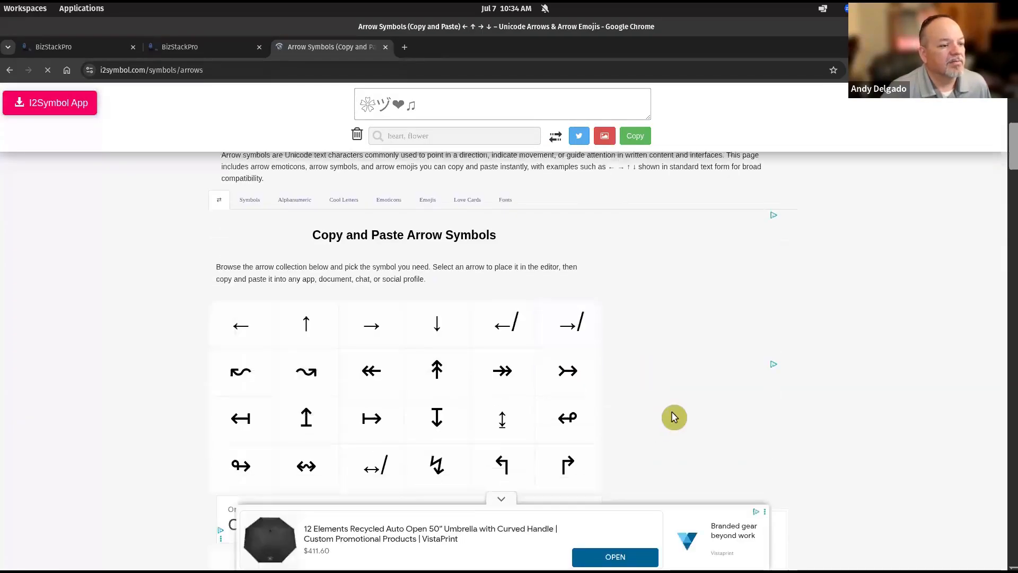
{"action": "scroll", "coordinate": [672, 413], "scroll_direction": "down", "scroll_amount": 2}
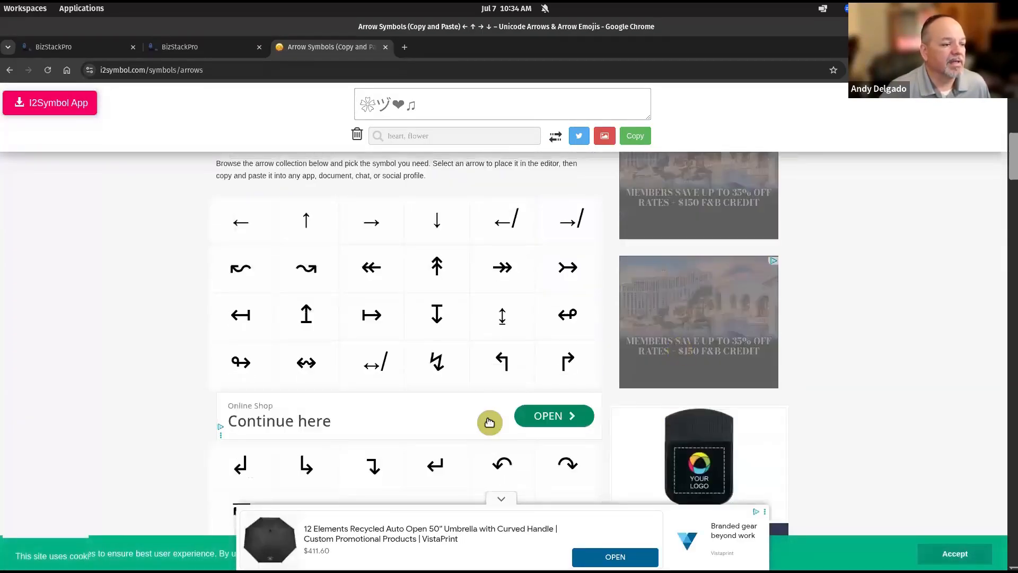
{"action": "scroll", "coordinate": [423, 391], "scroll_direction": "down", "scroll_amount": 2}
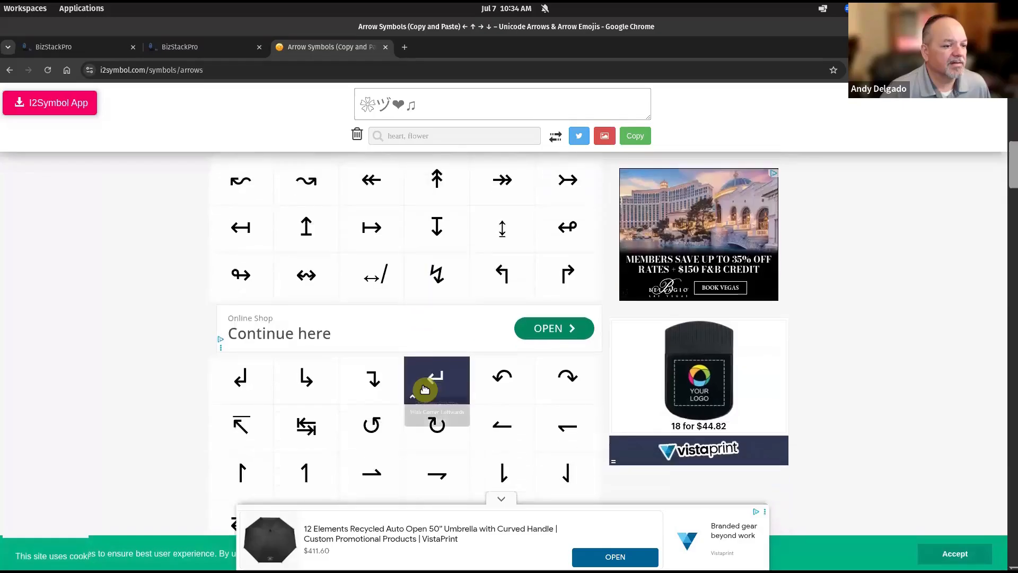
{"action": "scroll", "coordinate": [425, 390], "scroll_direction": "down", "scroll_amount": 2}
{"action": "scroll", "coordinate": [425, 390], "scroll_direction": "down", "scroll_amount": 4}
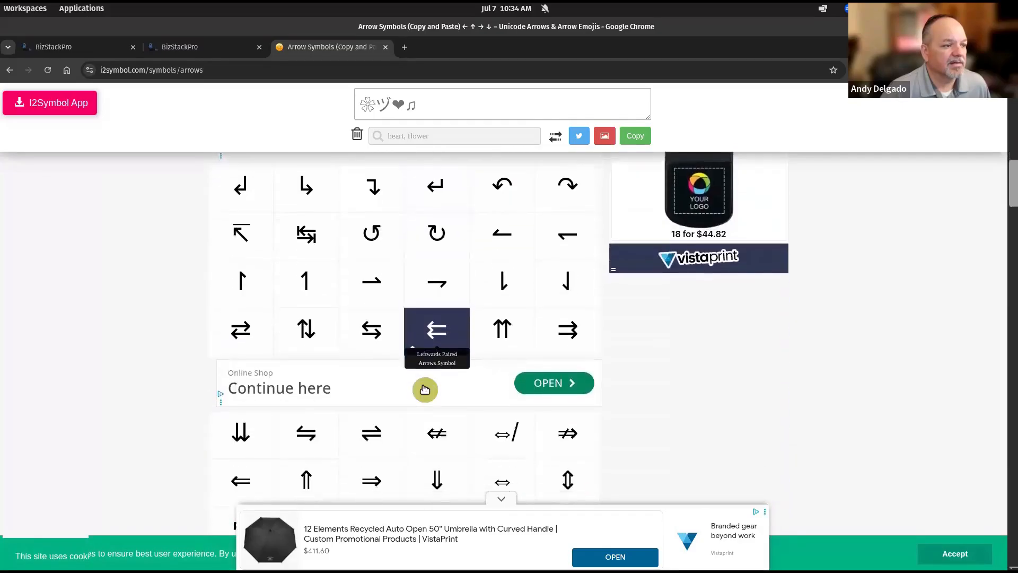
{"action": "scroll", "coordinate": [424, 389], "scroll_direction": "down", "scroll_amount": 2}
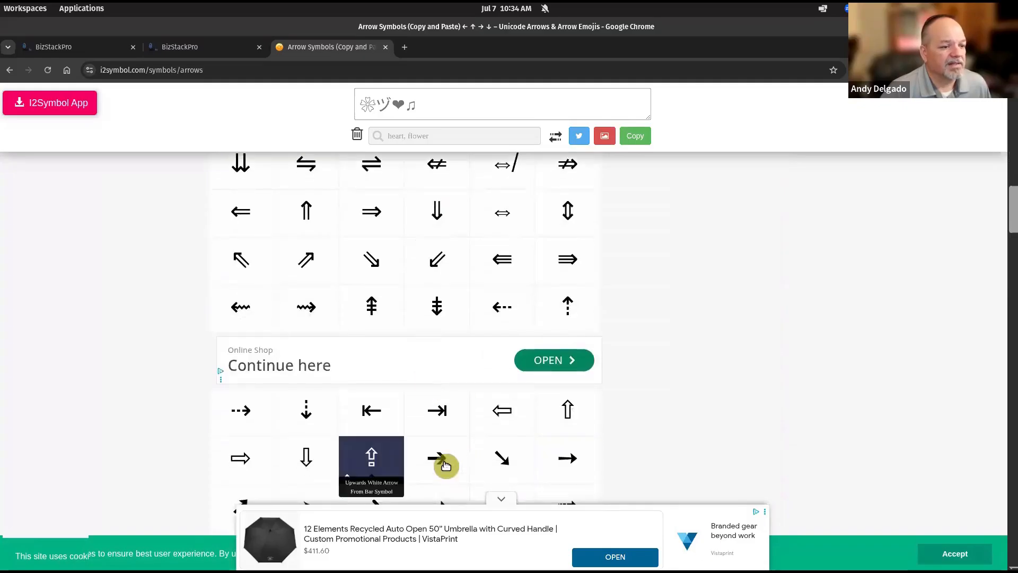
{"action": "left_click", "coordinate": [445, 465]}
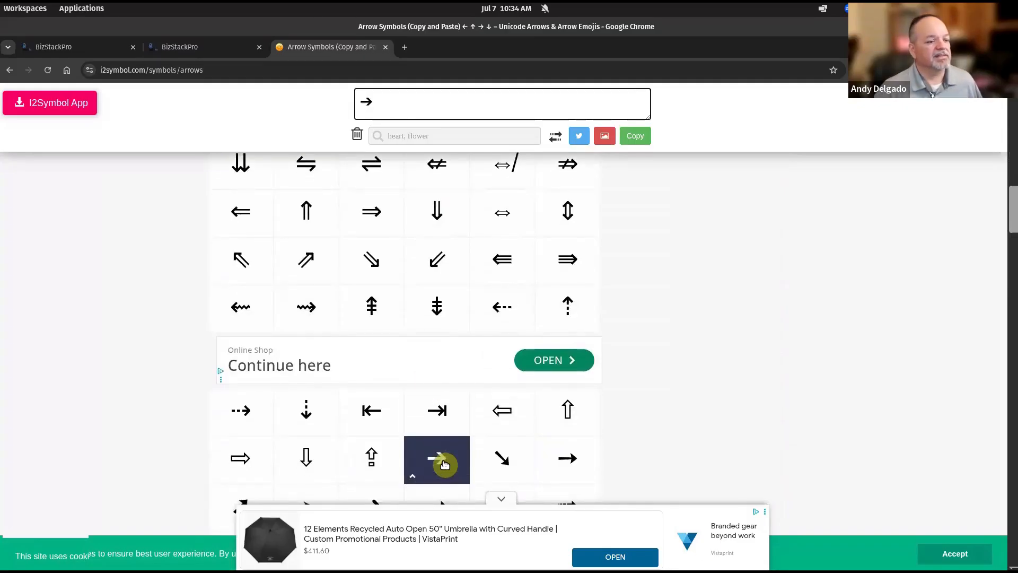
{"action": "scroll", "coordinate": [444, 465], "scroll_direction": "down", "scroll_amount": 1}
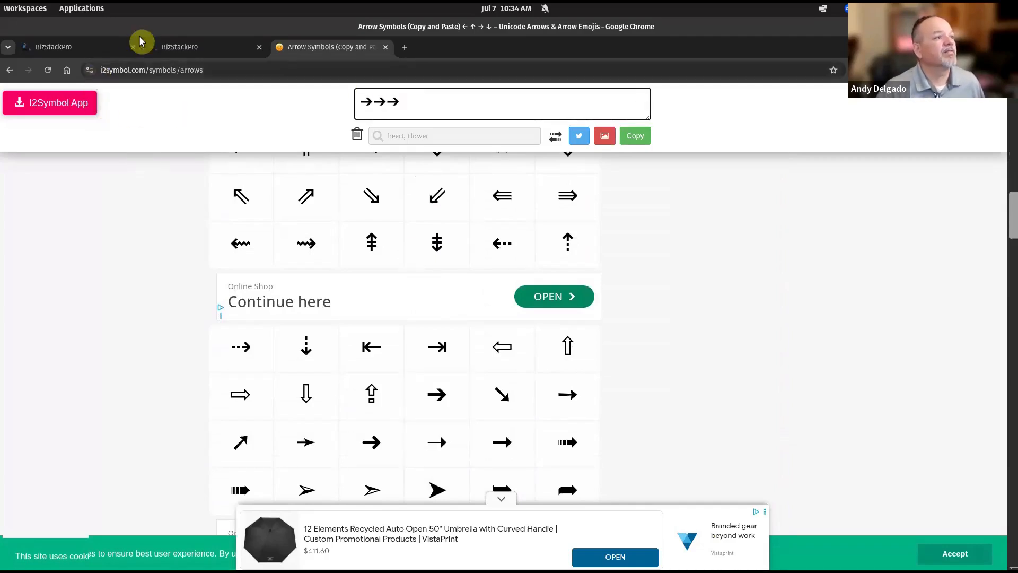
Step: Switch back to the BizStackPro Training page, try to paste the arrow after "Start the Workshop" and undo the paste
{"action": "left_click", "coordinate": [61, 46]}
{"action": "left_click", "coordinate": [223, 423]}
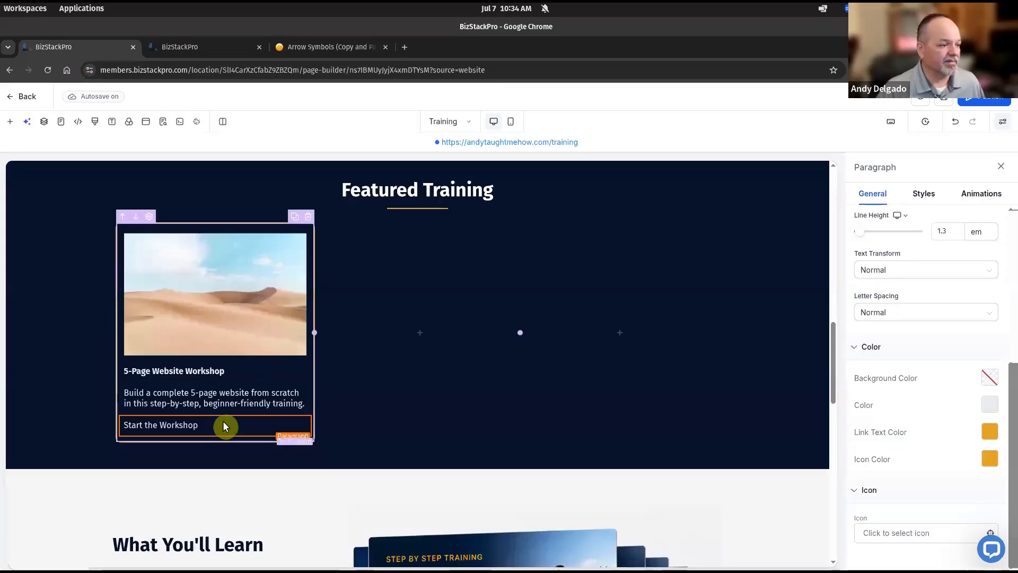
{"action": "type", "text": "Step 1 Pill"}
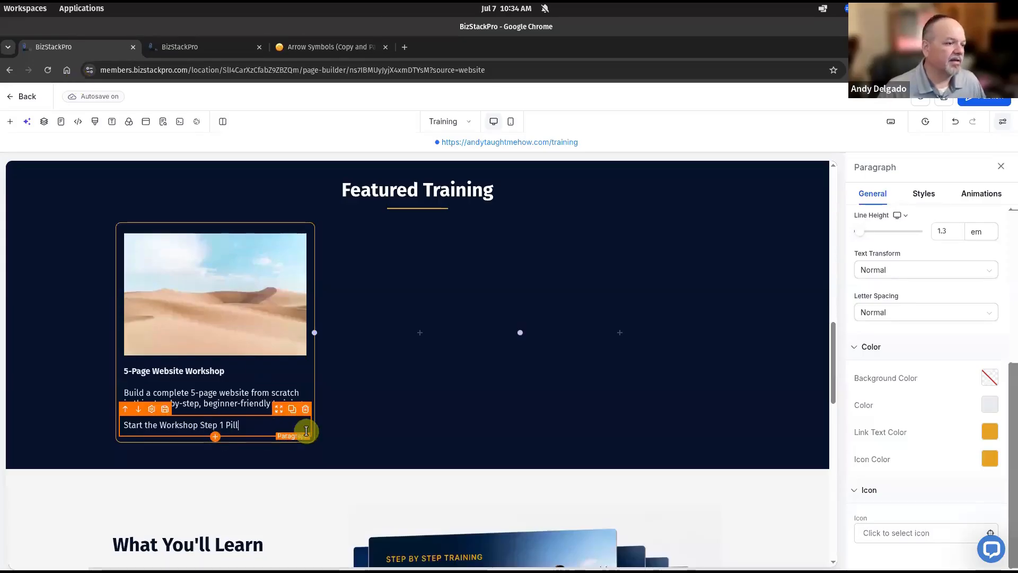
{"action": "key", "text": "ctrl+z"}
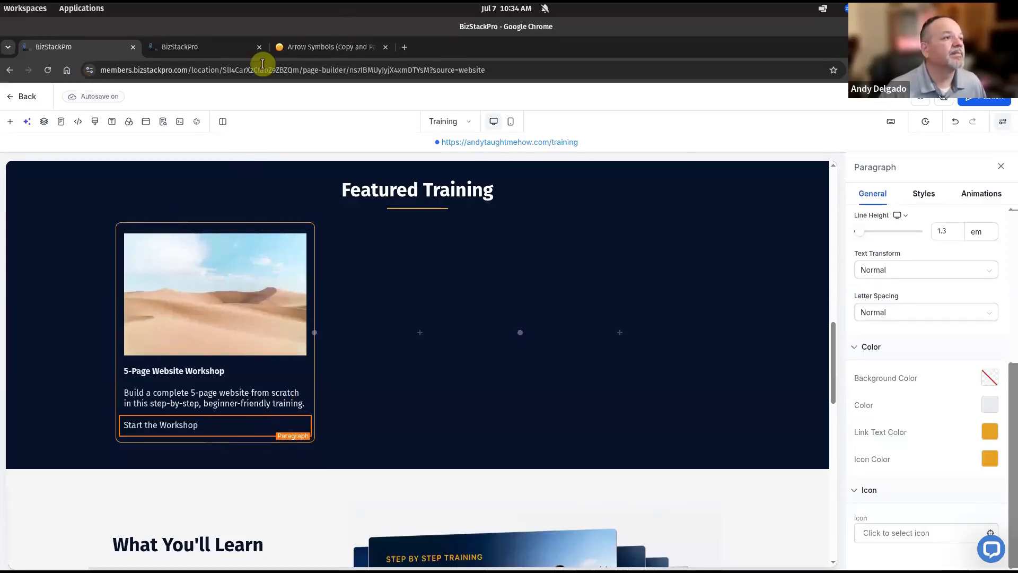
Step: On the arrow symbols page, dismiss the ad, insert the rightwards arrow into the editor and select the last two arrows for copying
{"action": "left_click", "coordinate": [334, 52]}
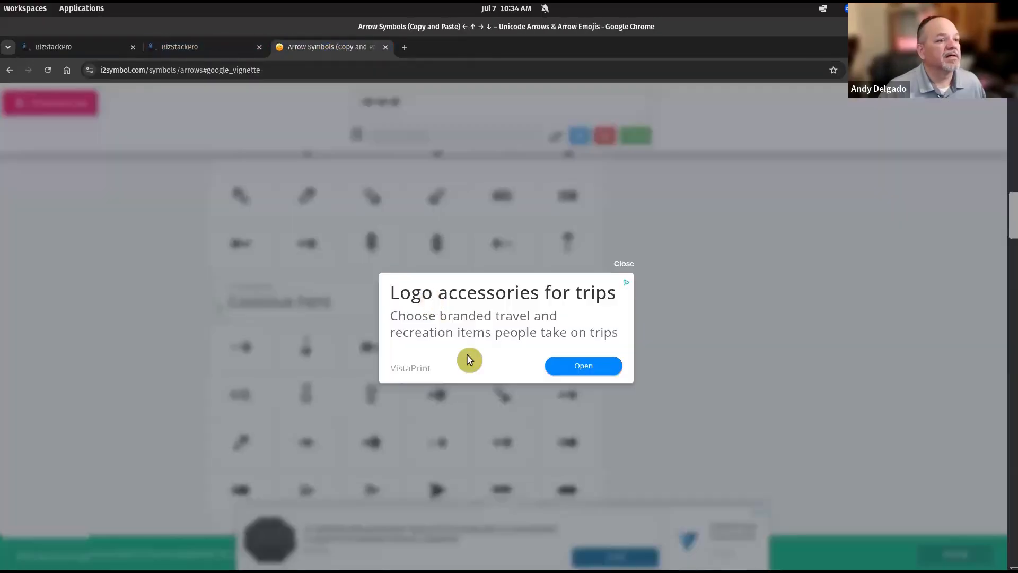
{"action": "left_click", "coordinate": [622, 263]}
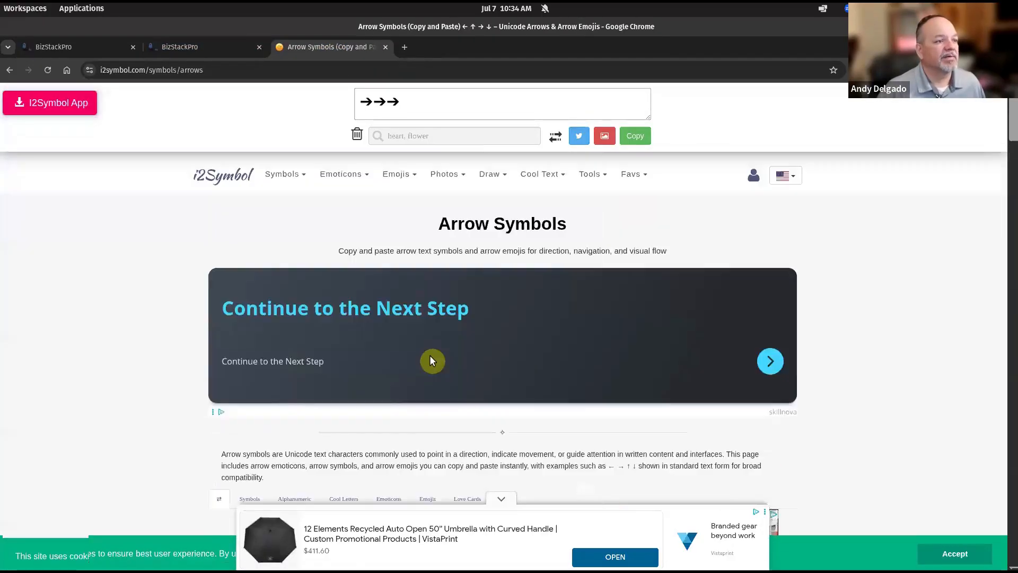
{"action": "scroll", "coordinate": [91, 345], "scroll_direction": "down", "scroll_amount": 6}
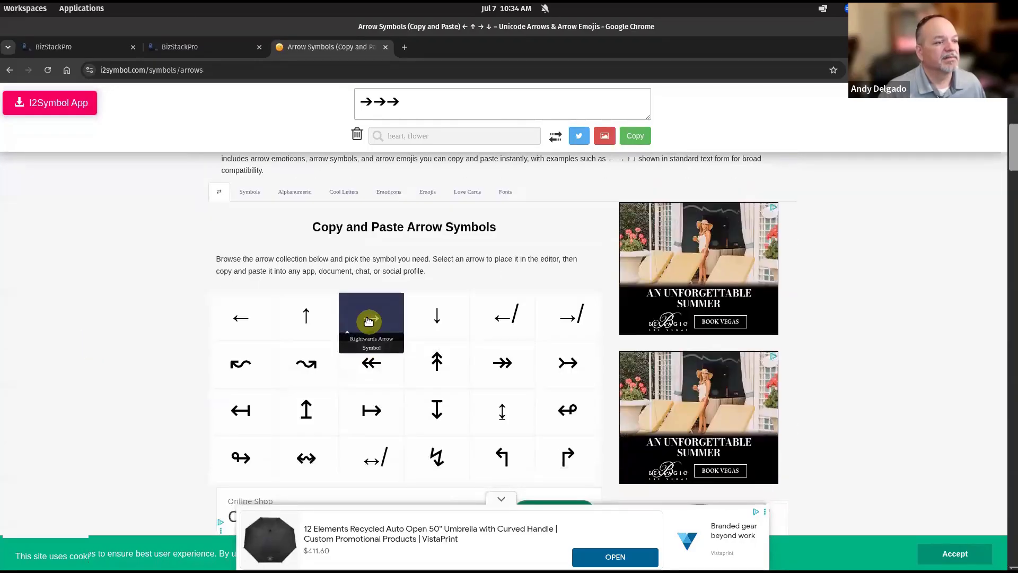
{"action": "left_click", "coordinate": [368, 320]}
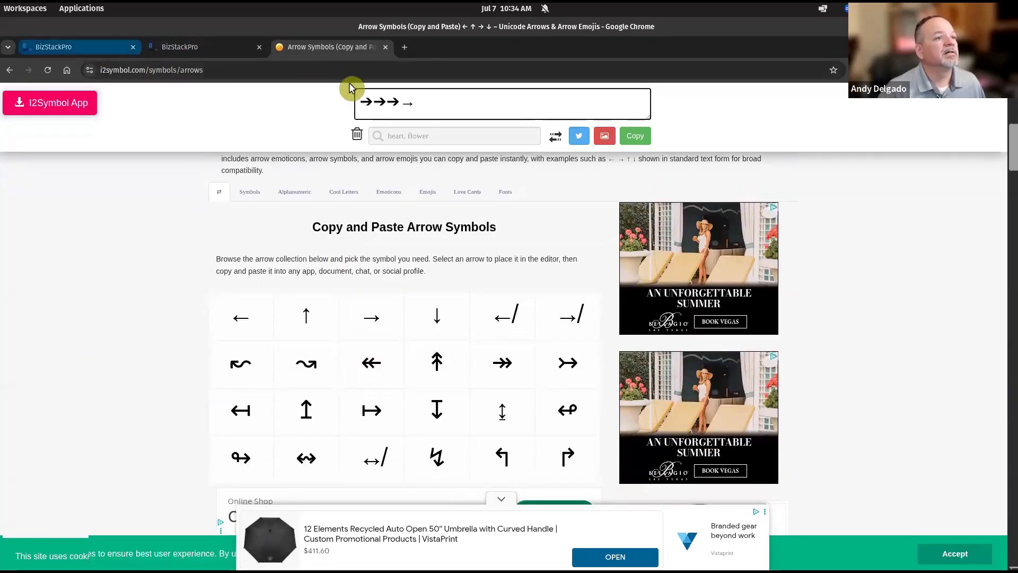
{"action": "left_click_drag", "start_coordinate": [420, 100], "coordinate": [397, 104]}
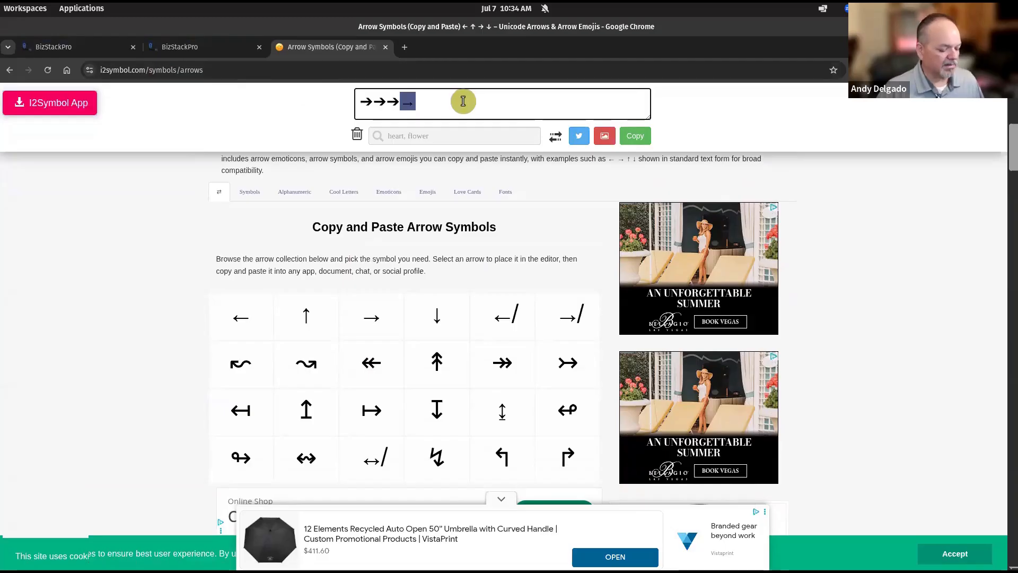
{"action": "left_click_drag", "start_coordinate": [432, 103], "coordinate": [389, 101]}
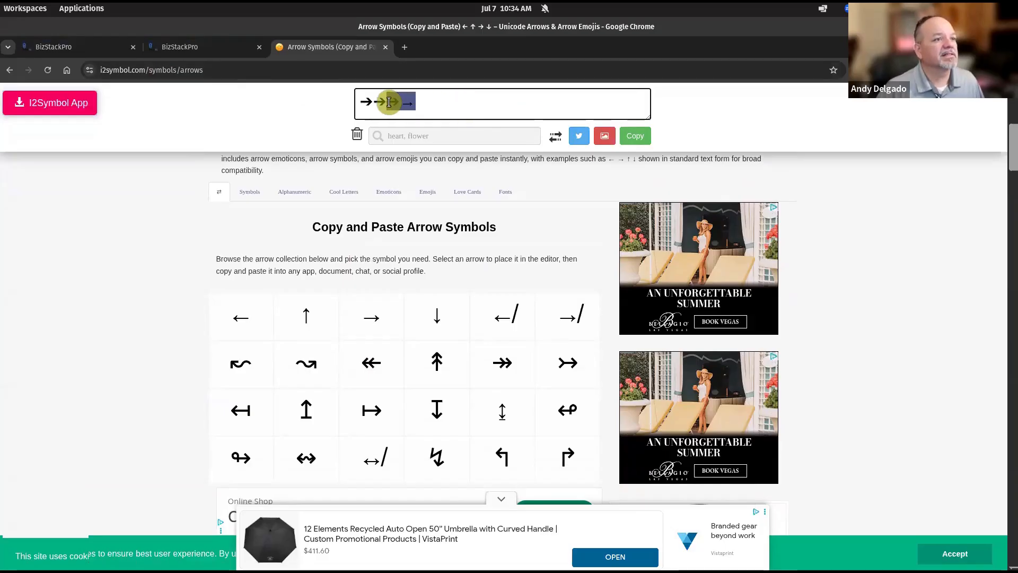
Step: Back in the page builder, paste the arrow after "Start the Workshop", keep only ➔ and add extra space before it
{"action": "left_click", "coordinate": [93, 52]}
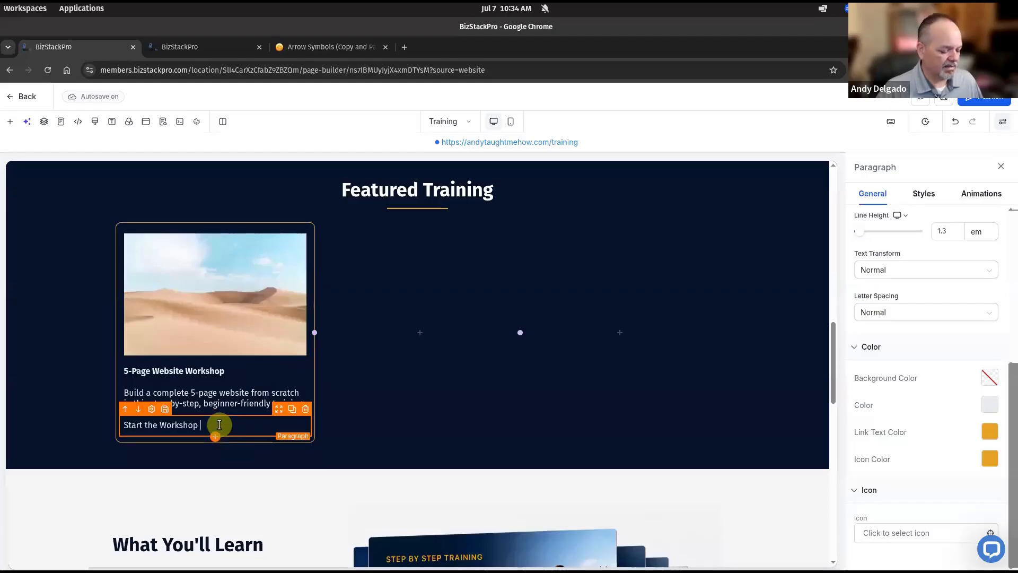
{"action": "type", "text": "➔→"}
{"action": "key", "text": "BackSpace"}
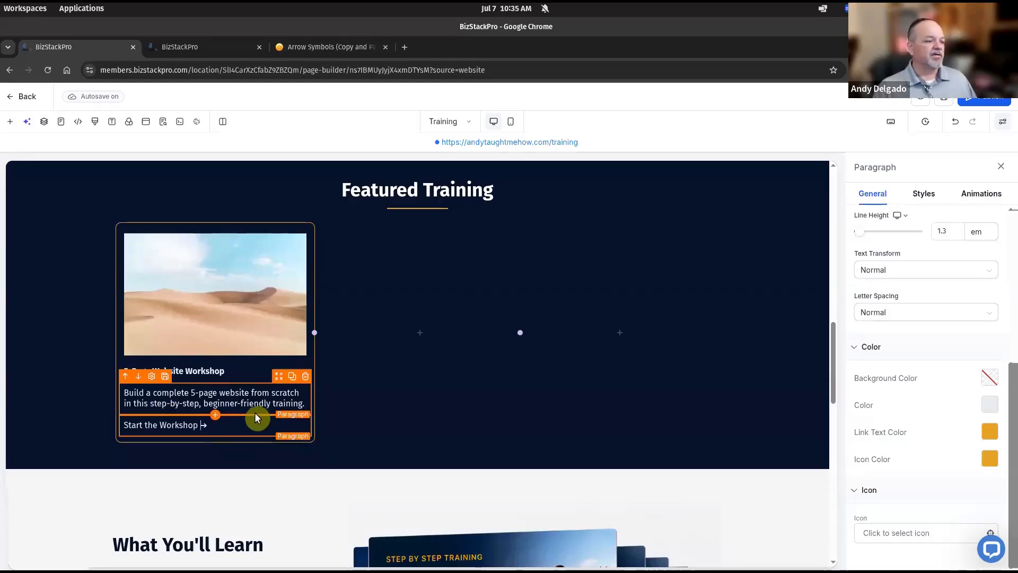
{"action": "key", "text": "Left"}
{"action": "key", "text": "Left"}
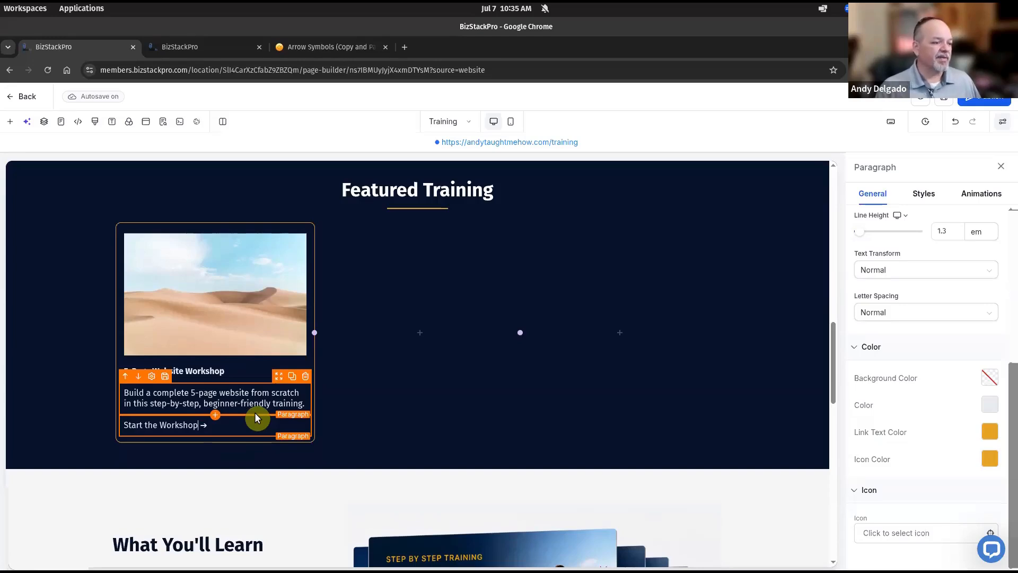
{"action": "left_click", "coordinate": [406, 404]}
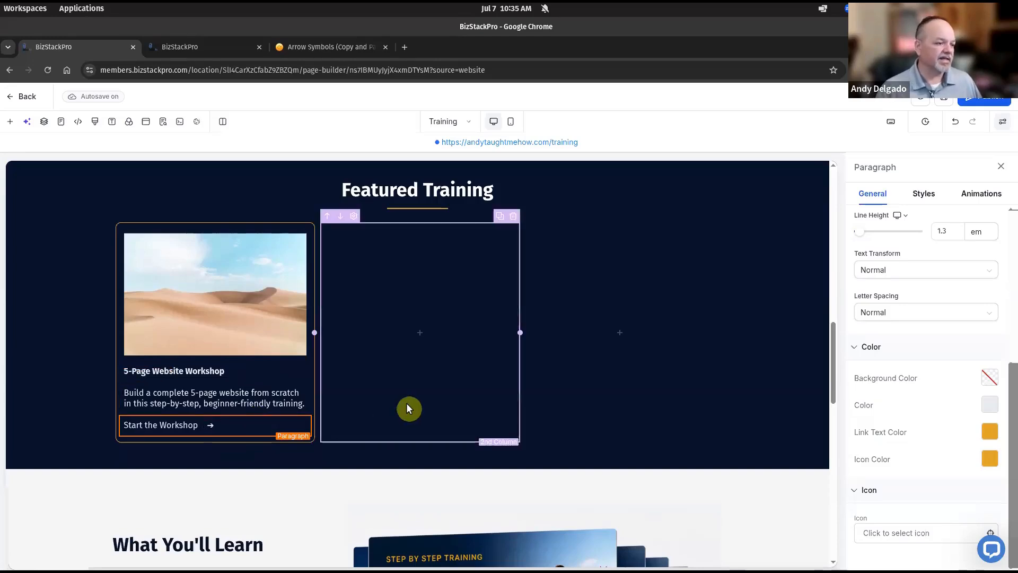
{"action": "left_click", "coordinate": [407, 409]}
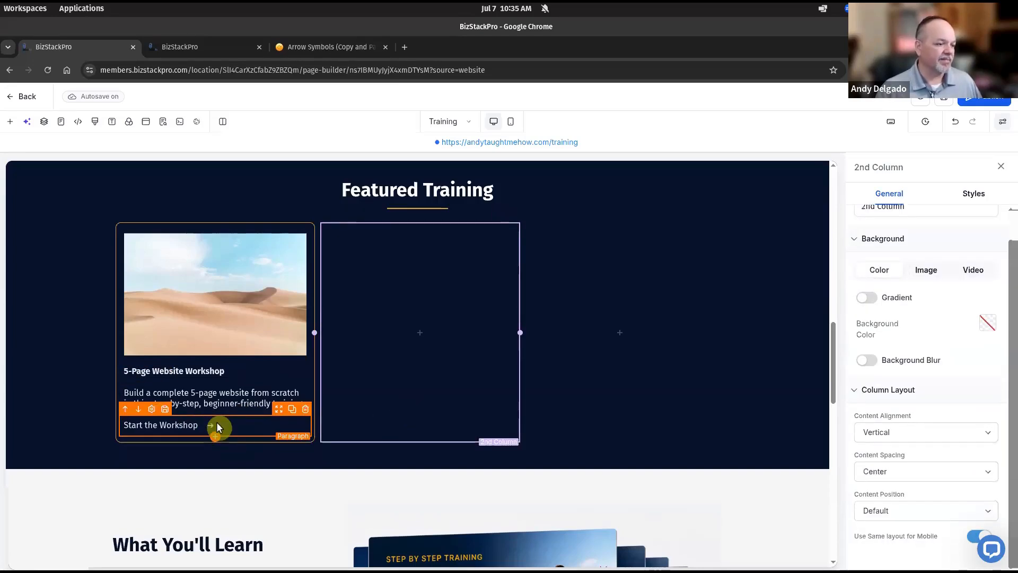
{"action": "left_click", "coordinate": [217, 423]}
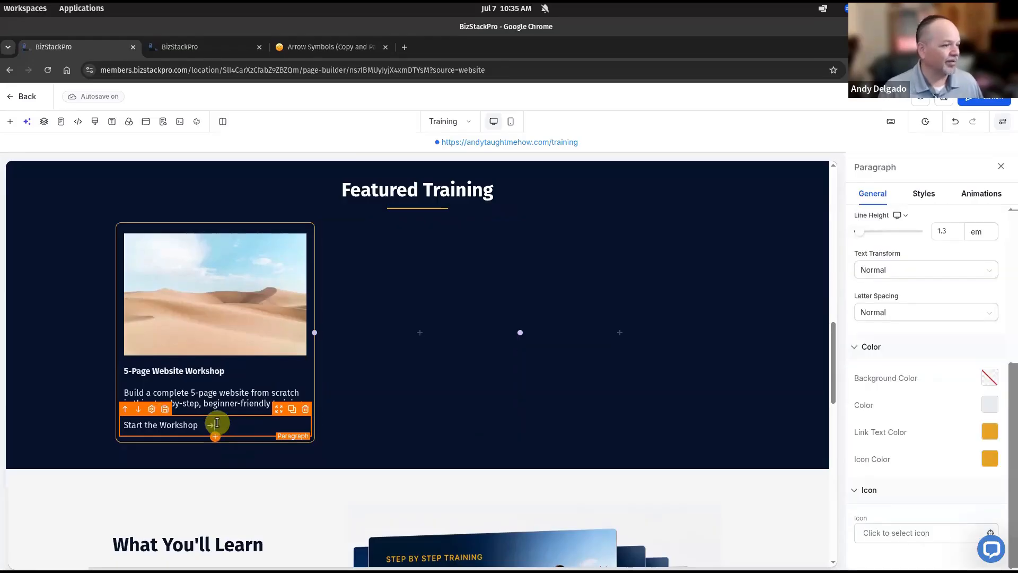
{"action": "triple_click", "coordinate": [216, 423]}
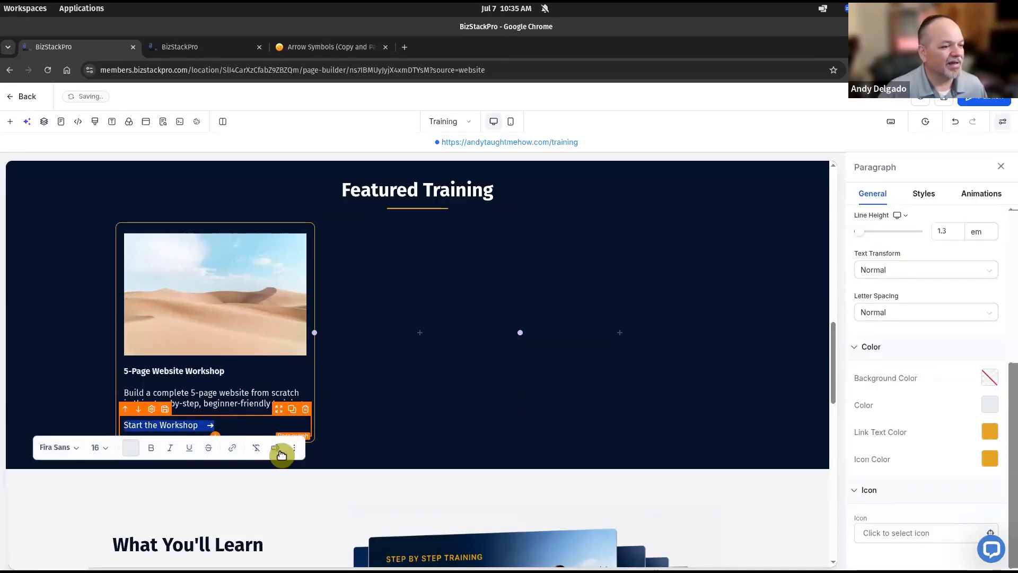
{"action": "left_click", "coordinate": [233, 450]}
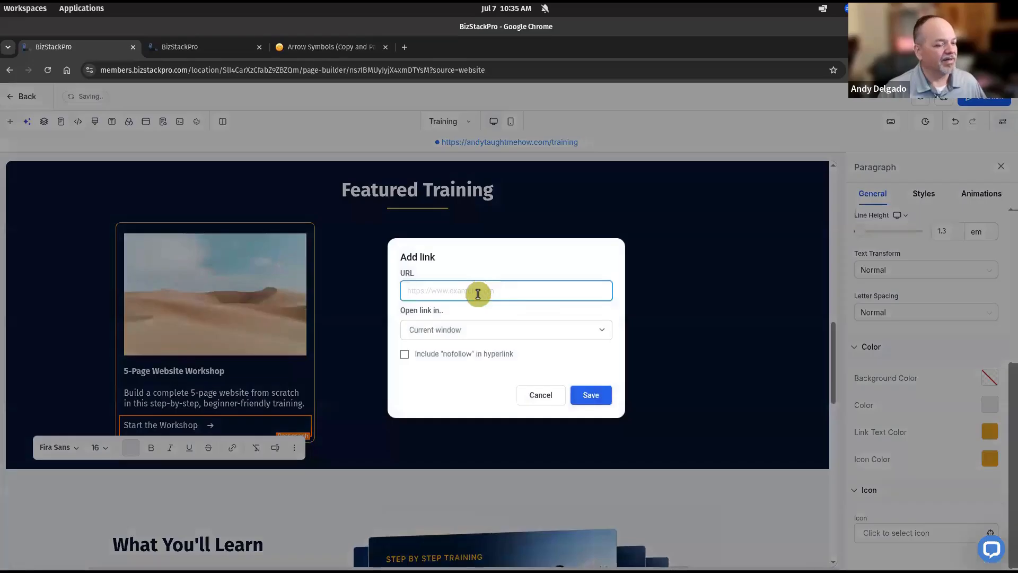
{"action": "left_click", "coordinate": [477, 294]}
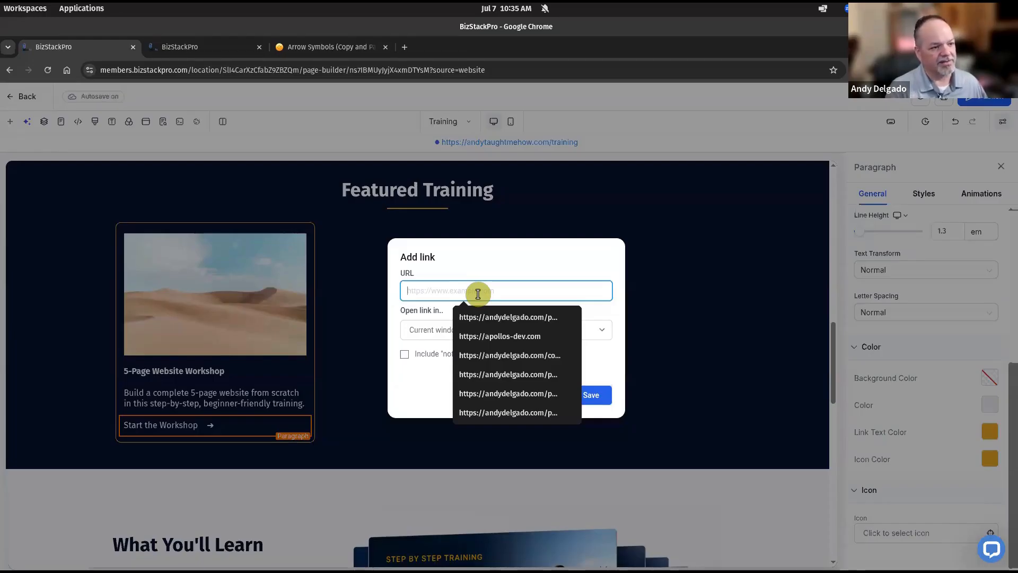
{"action": "type", "text": "https://andydel"}
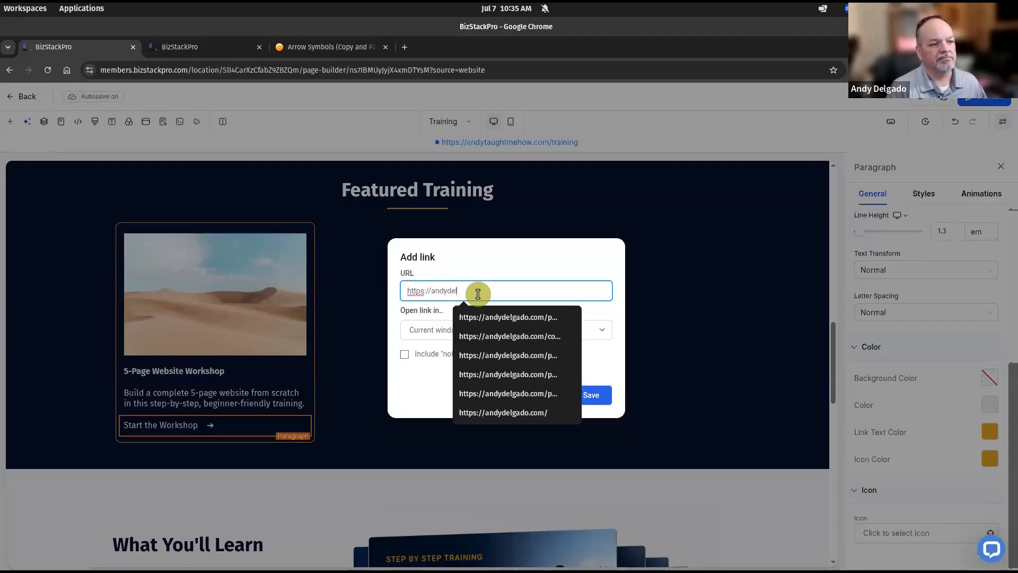
{"action": "type", "text": "/toolkit"}
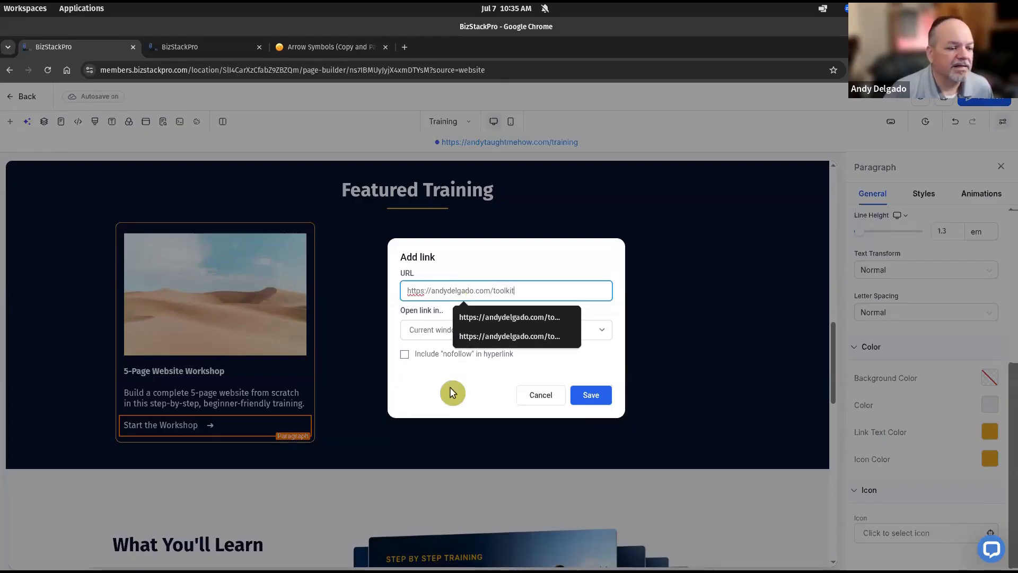
{"action": "left_click", "coordinate": [451, 393]}
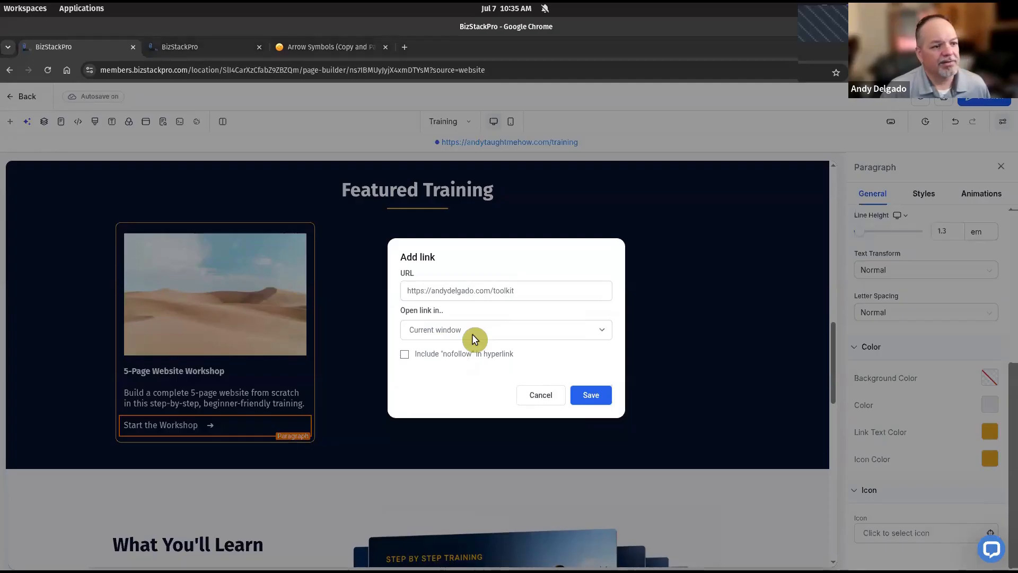
{"action": "left_click", "coordinate": [604, 332]}
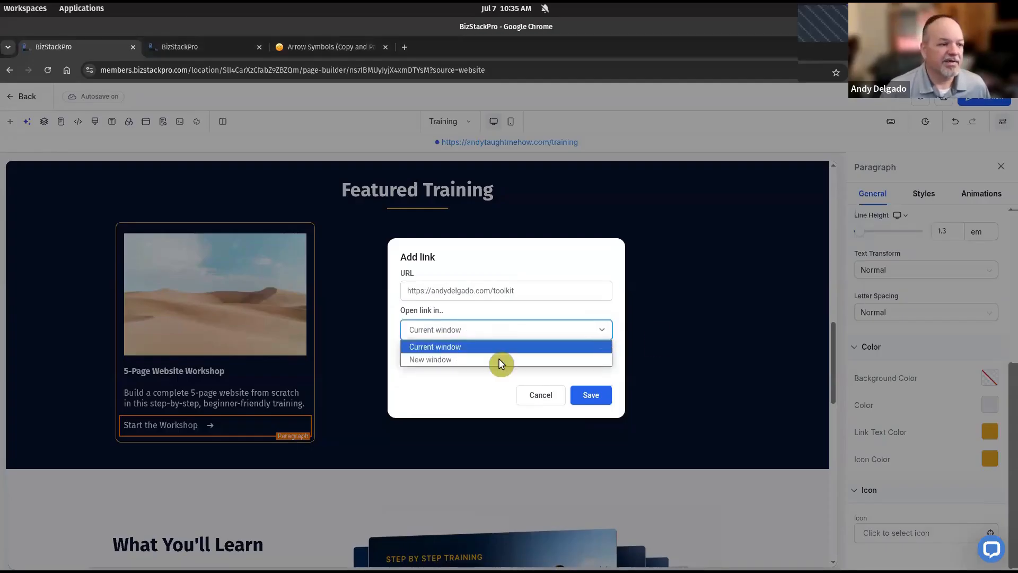
{"action": "left_click", "coordinate": [445, 359]}
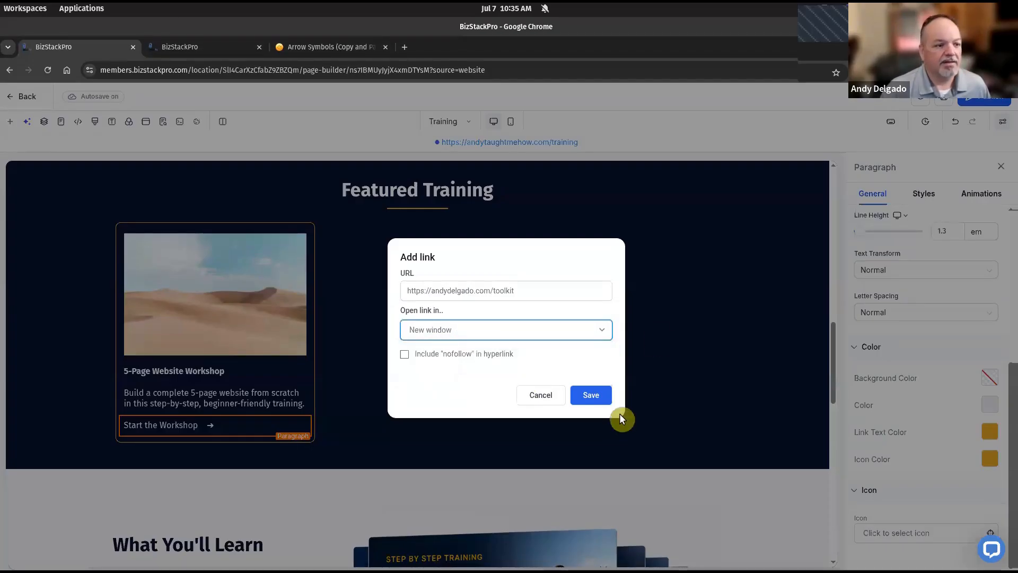
{"action": "left_click", "coordinate": [598, 395]}
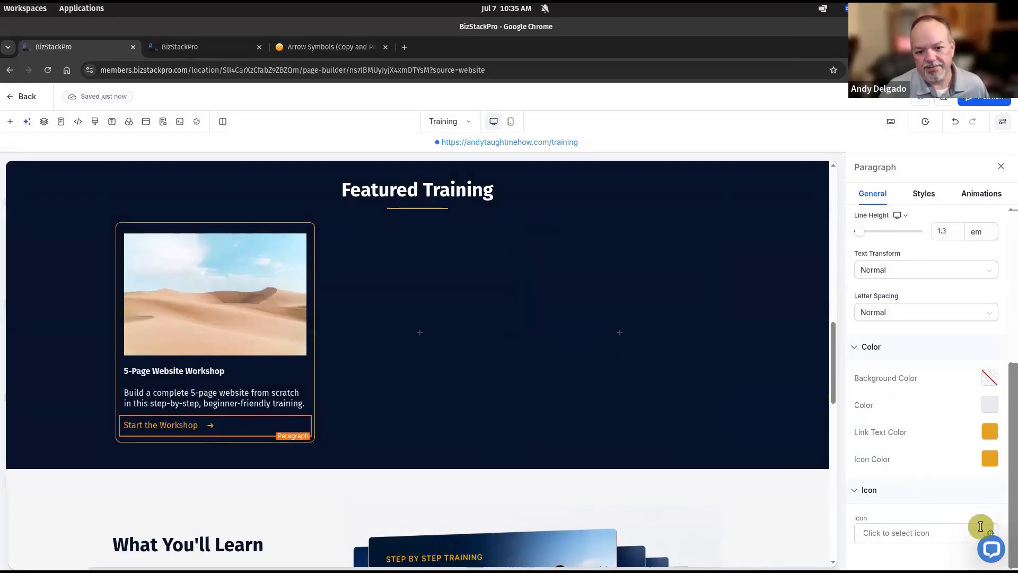
Step: Try the accusoft icon on the "Start the Workshop" paragraph and clear it again
{"action": "left_click", "coordinate": [934, 533]}
{"action": "scroll", "coordinate": [933, 517], "scroll_direction": "down", "scroll_amount": 1}
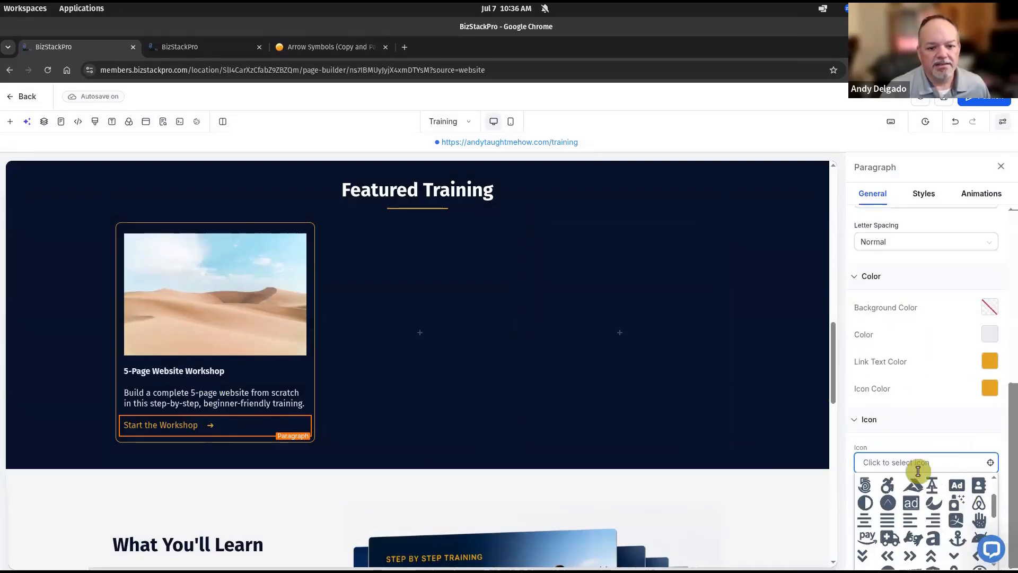
{"action": "left_click", "coordinate": [913, 489]}
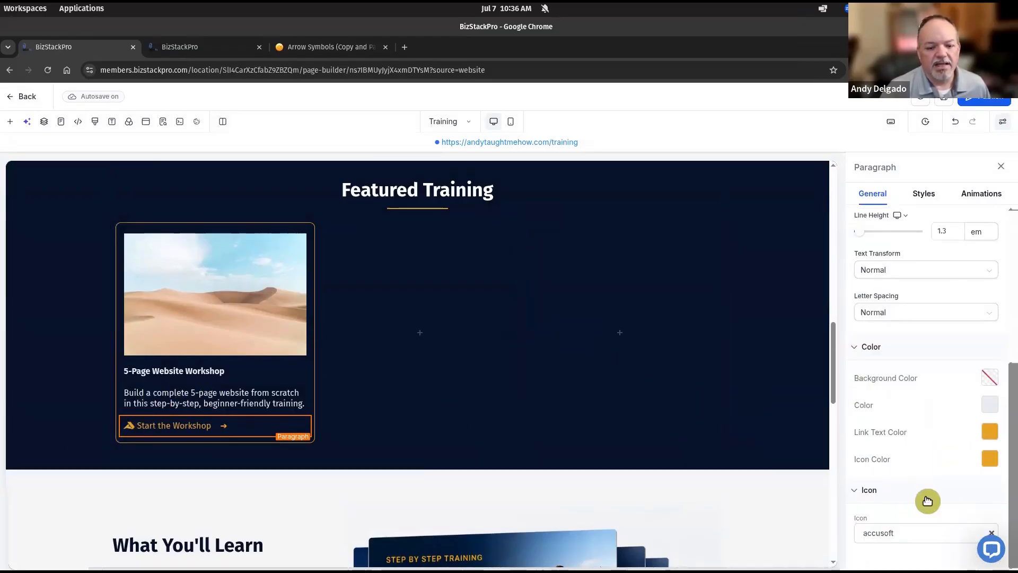
{"action": "left_click_drag", "start_coordinate": [992, 548], "coordinate": [992, 339]}
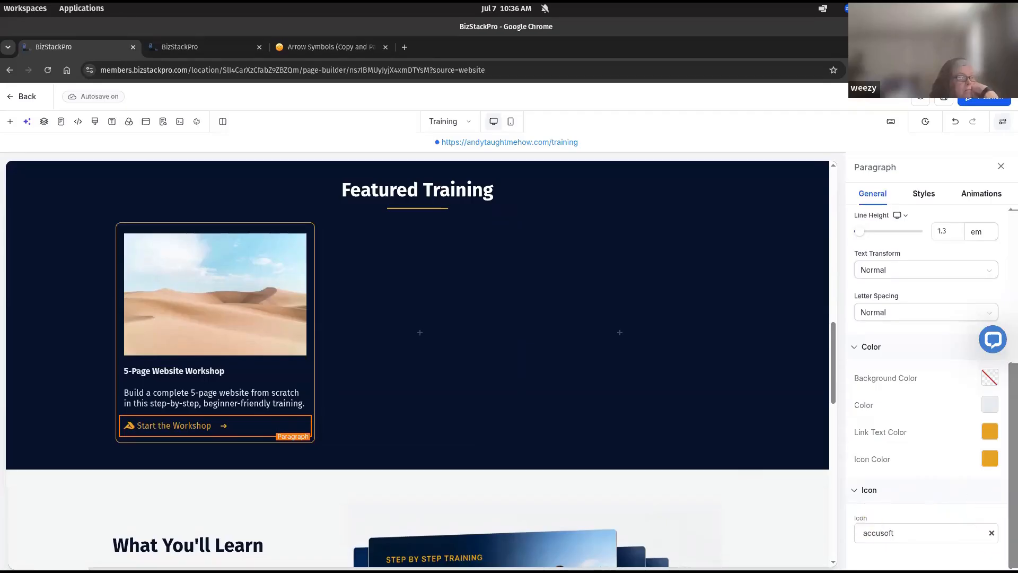
{"action": "left_click", "coordinate": [992, 534]}
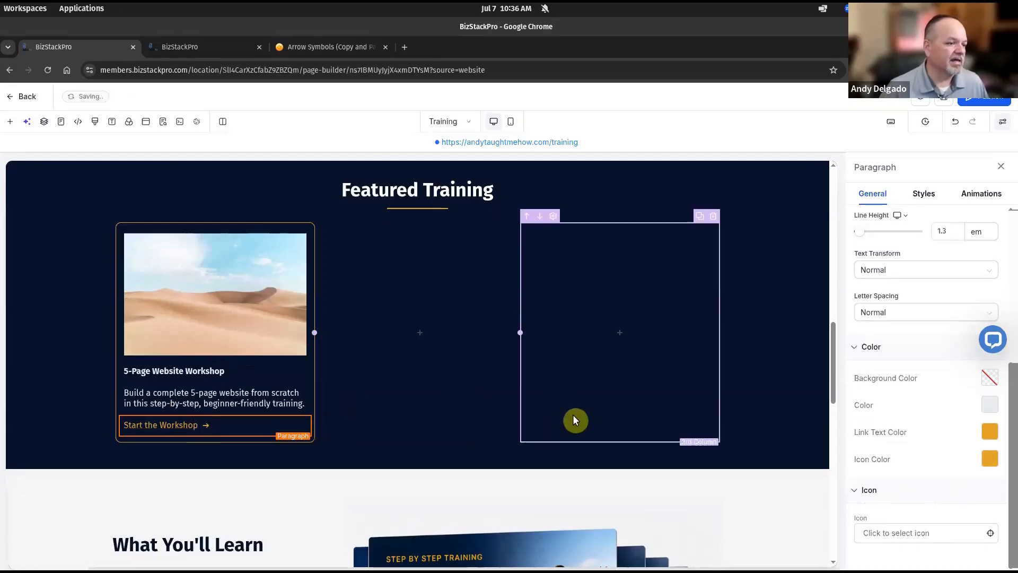
{"action": "left_click", "coordinate": [575, 420]}
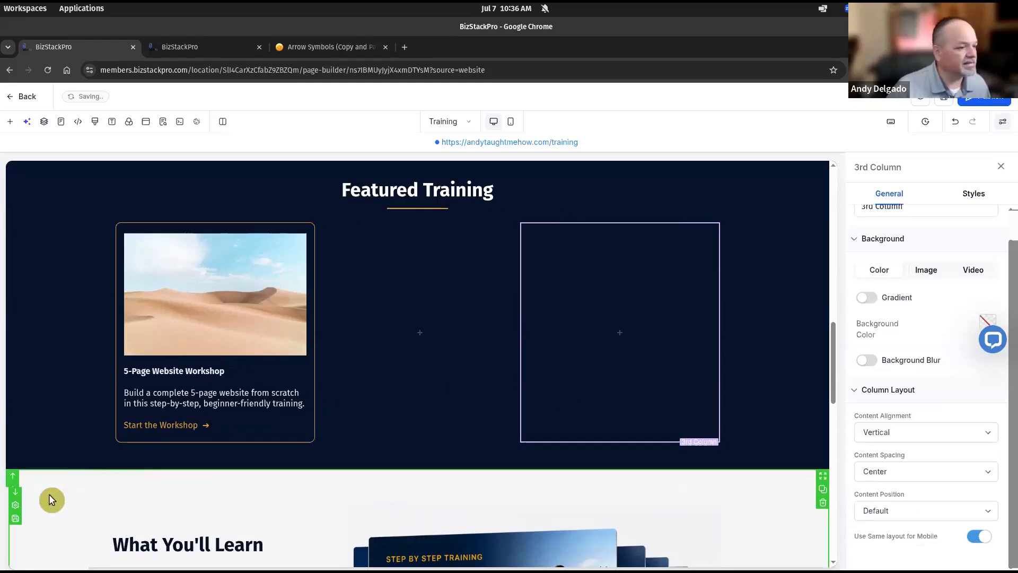
Step: Make the "Start the Workshop" link text and its arrow bold
{"action": "left_click", "coordinate": [189, 424]}
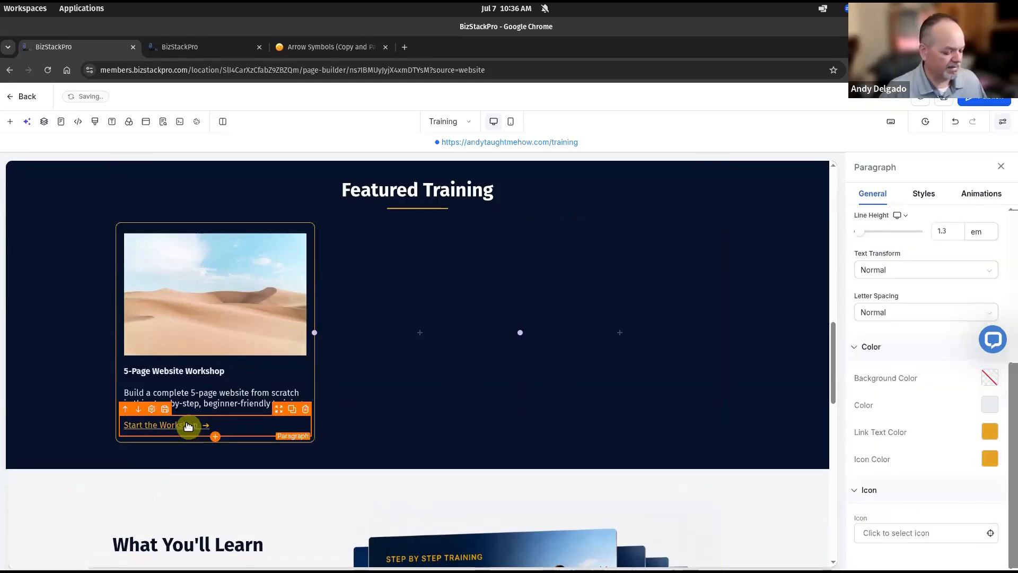
{"action": "double_click", "coordinate": [188, 425]}
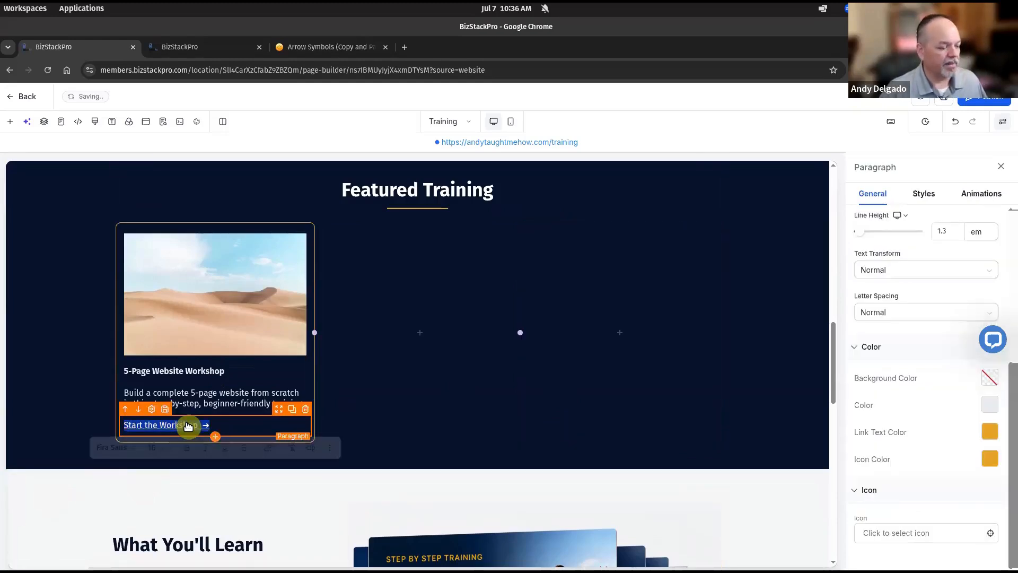
{"action": "left_click", "coordinate": [431, 396]}
Step: Compare the card with the Google Slides mockup and set the workshop description paragraph's font size to 14 px
{"action": "left_click_drag", "start_coordinate": [0, 78], "coordinate": [630, 75]}
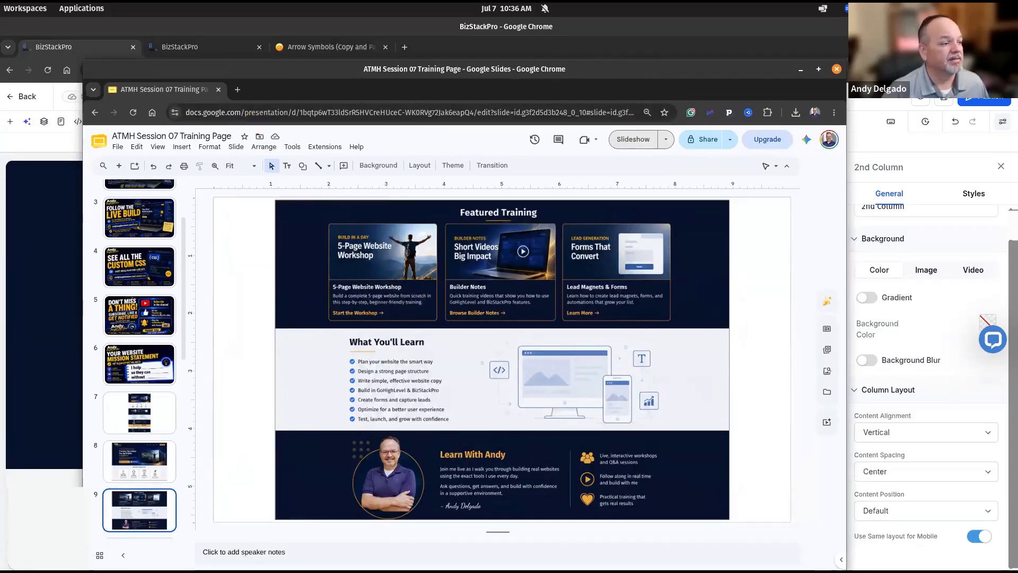
{"action": "left_click", "coordinate": [75, 365]}
{"action": "left_click", "coordinate": [217, 394]}
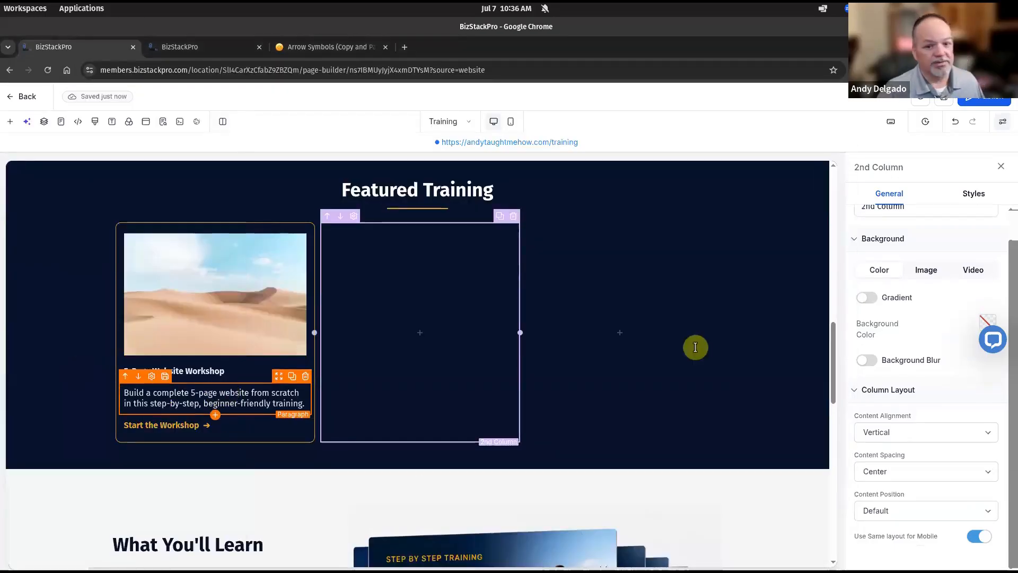
{"action": "scroll", "coordinate": [942, 297], "scroll_direction": "up", "scroll_amount": 4}
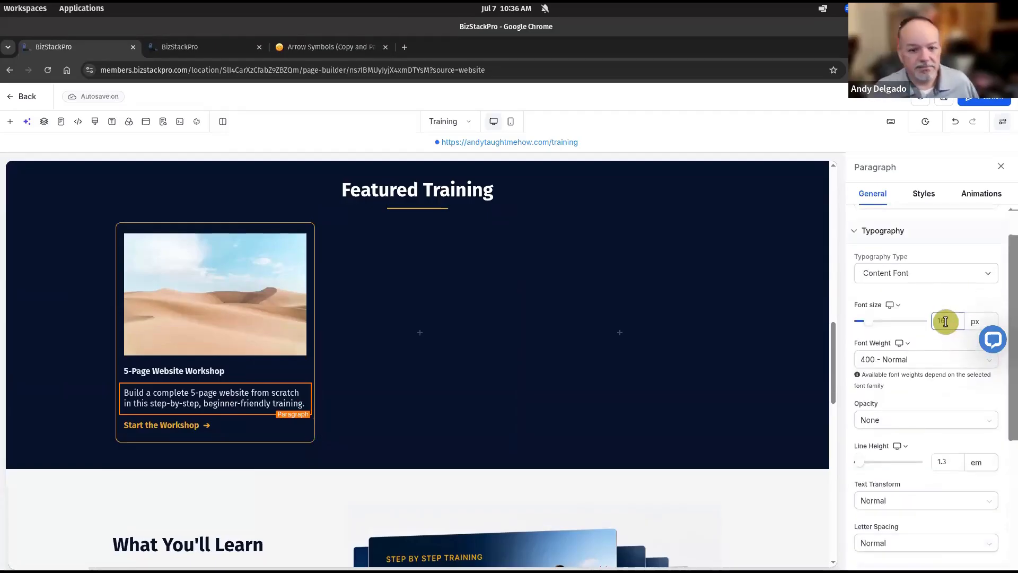
{"action": "left_click", "coordinate": [945, 321]}
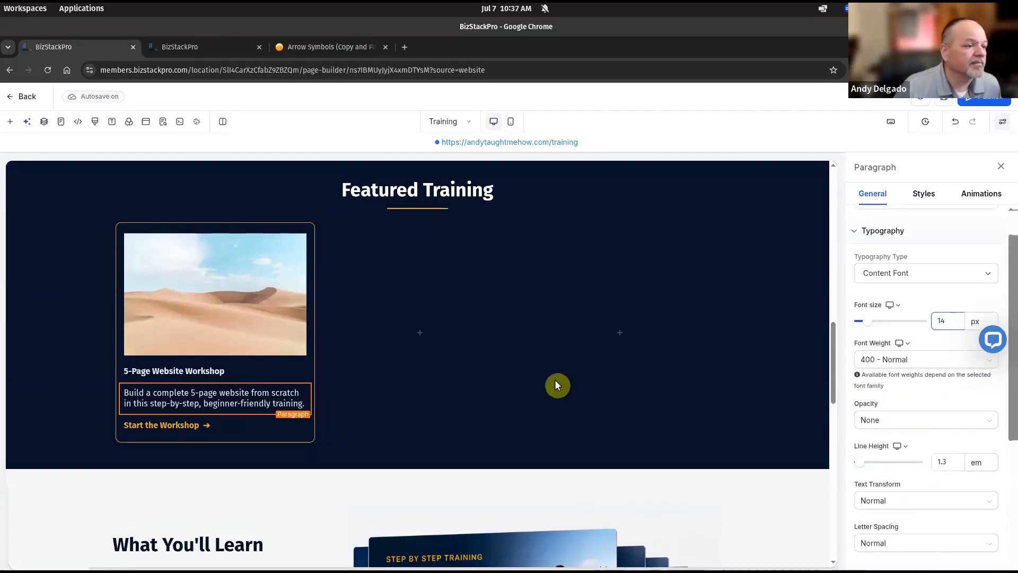
{"action": "left_click", "coordinate": [444, 401]}
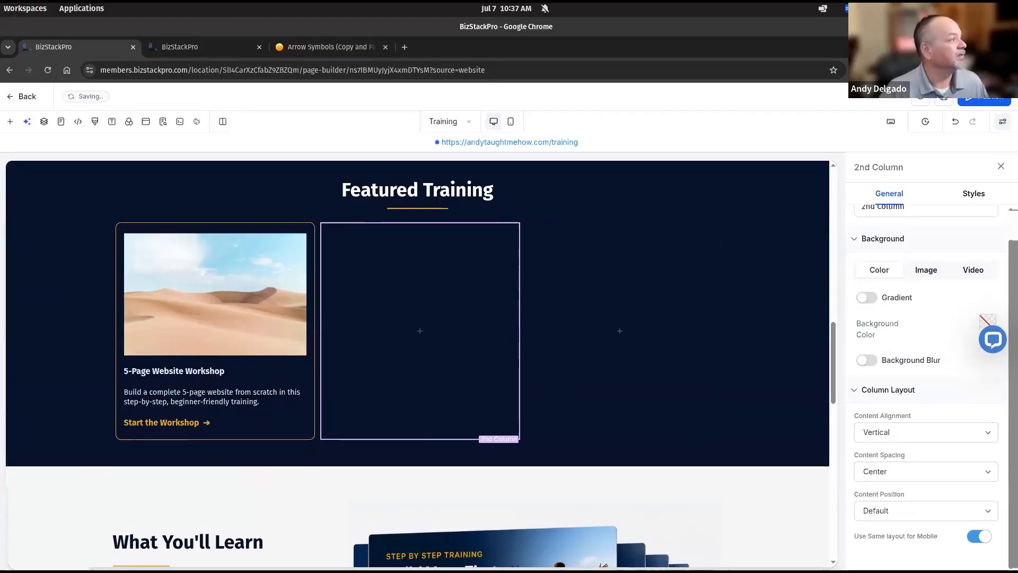
Step: Switch to the Google Slides mockup, examine the three Featured Training cards and return to the page builder
{"action": "left_click_drag", "start_coordinate": [0, 101], "coordinate": [359, 230]}
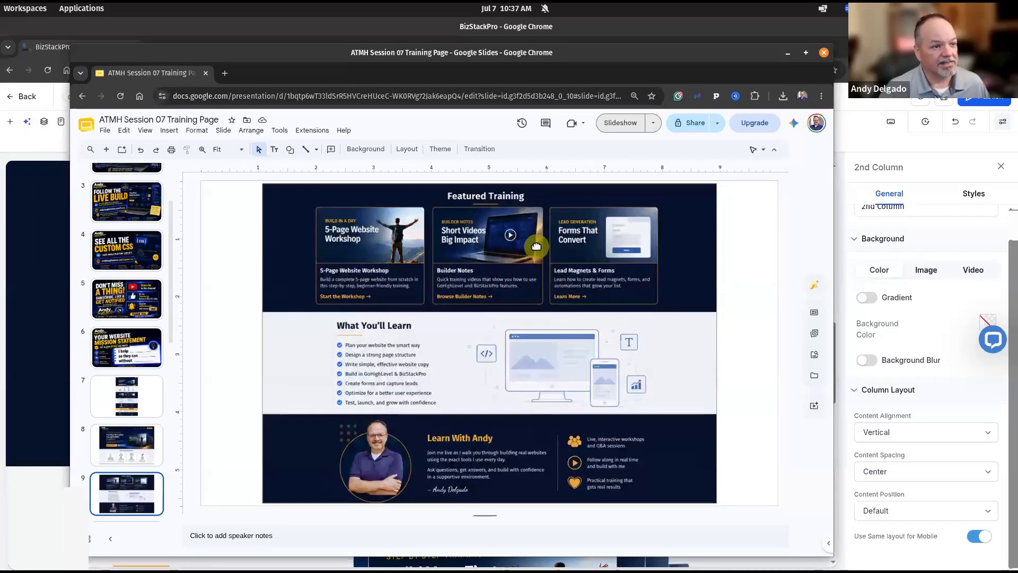
{"action": "left_click_drag", "start_coordinate": [626, 59], "coordinate": [0, 88]}
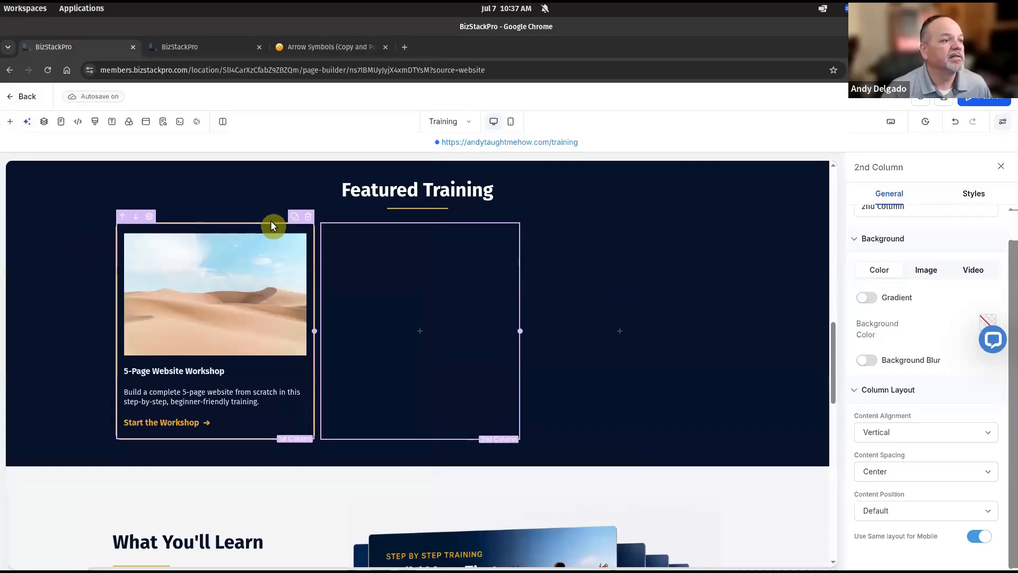
Step: Duplicate the 5-Page Website Workshop card column and delete the empty column beside the copy
{"action": "left_click", "coordinate": [293, 221]}
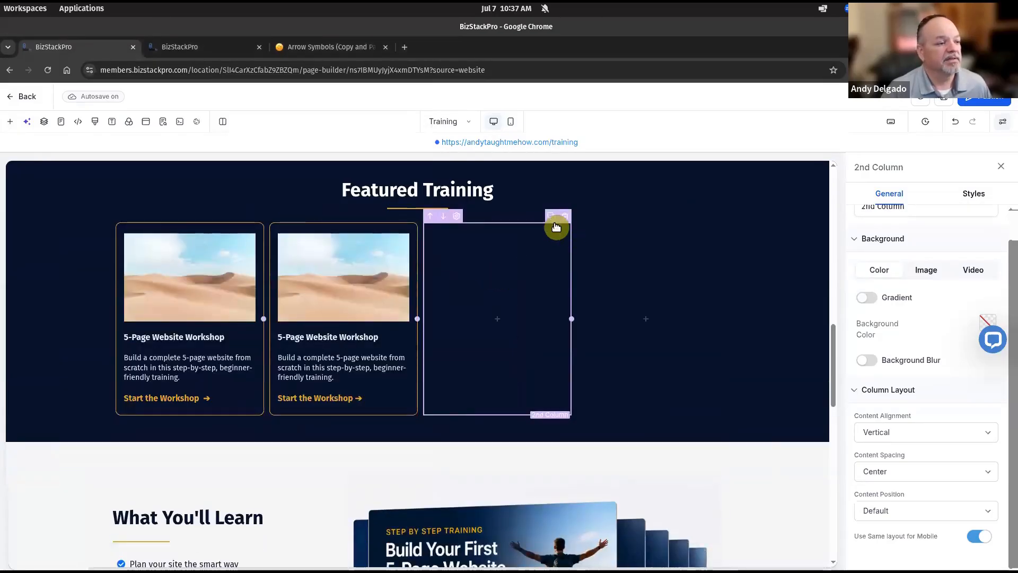
{"action": "left_click", "coordinate": [569, 220]}
Step: Change the second card's title to "Builder Notes" and make it bold
{"action": "left_click", "coordinate": [414, 370]}
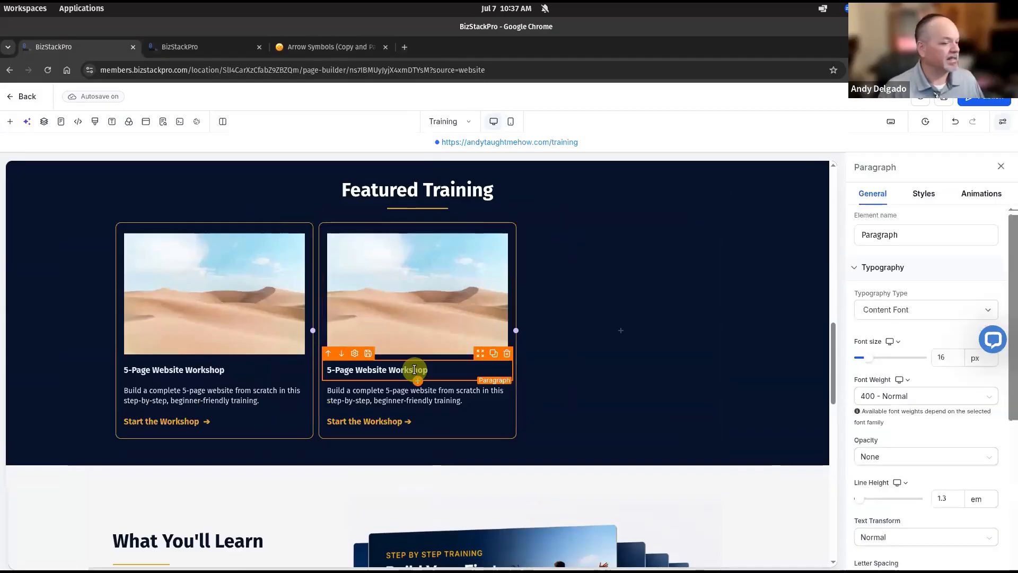
{"action": "triple_click", "coordinate": [414, 370]}
{"action": "type", "text": "B"}
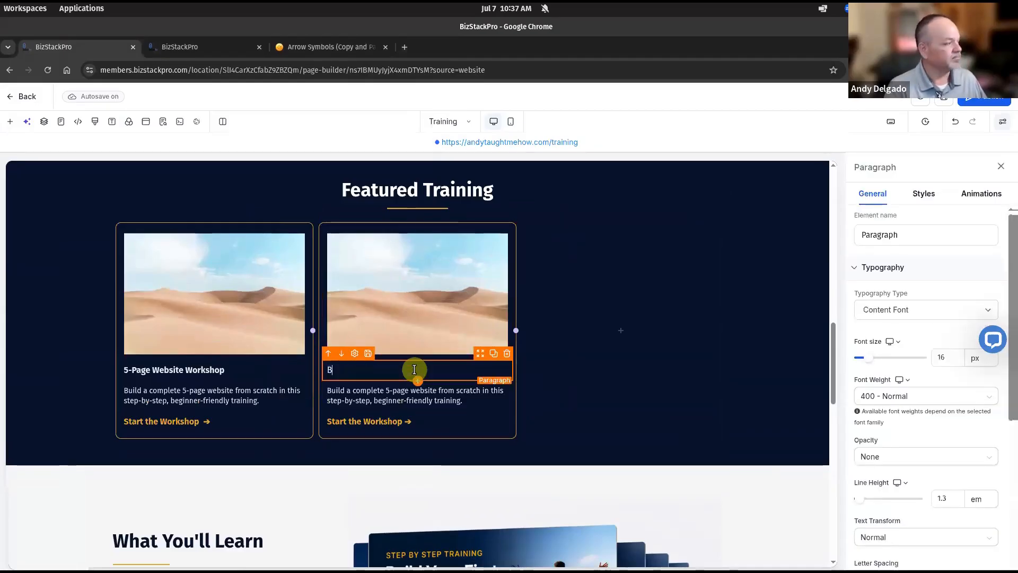
{"action": "type", "text": "uilder Notes"}
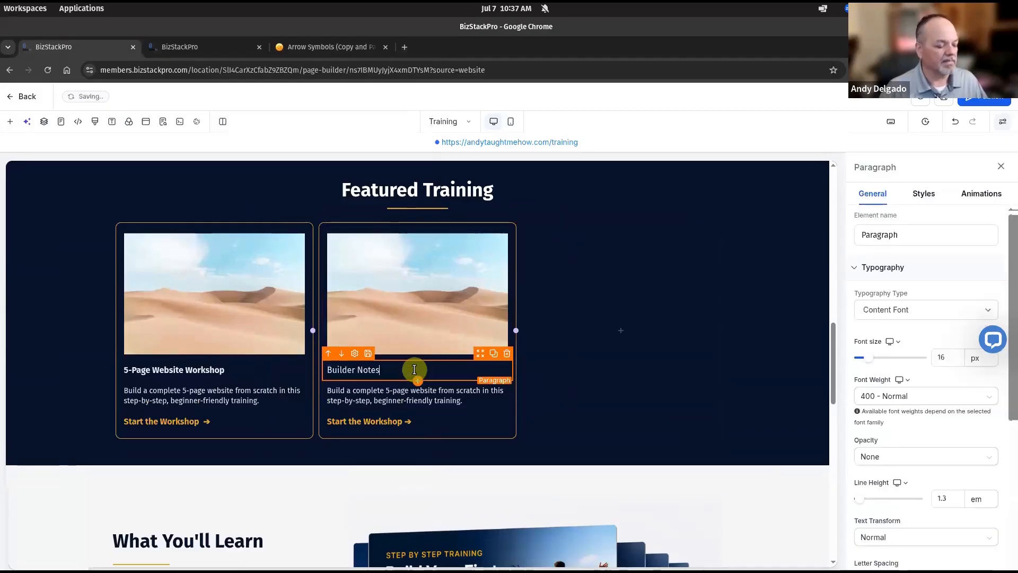
{"action": "triple_click", "coordinate": [414, 369]}
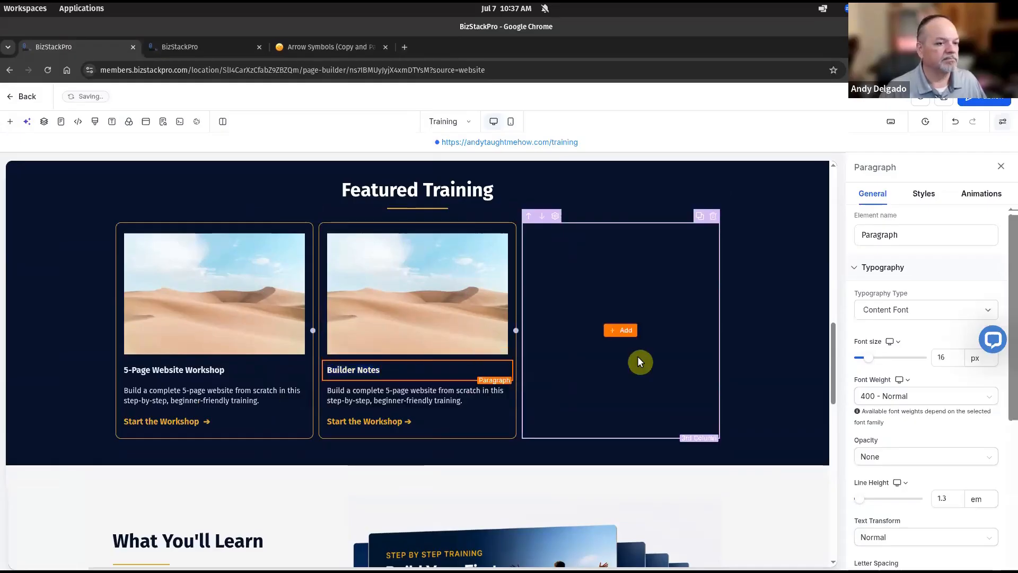
{"action": "left_click", "coordinate": [637, 355]}
Step: Replace the second card's description with "Quick training videos that show you how to use GoHighLevel and BizStackPro features."
{"action": "left_click", "coordinate": [425, 393]}
{"action": "triple_click", "coordinate": [425, 394]}
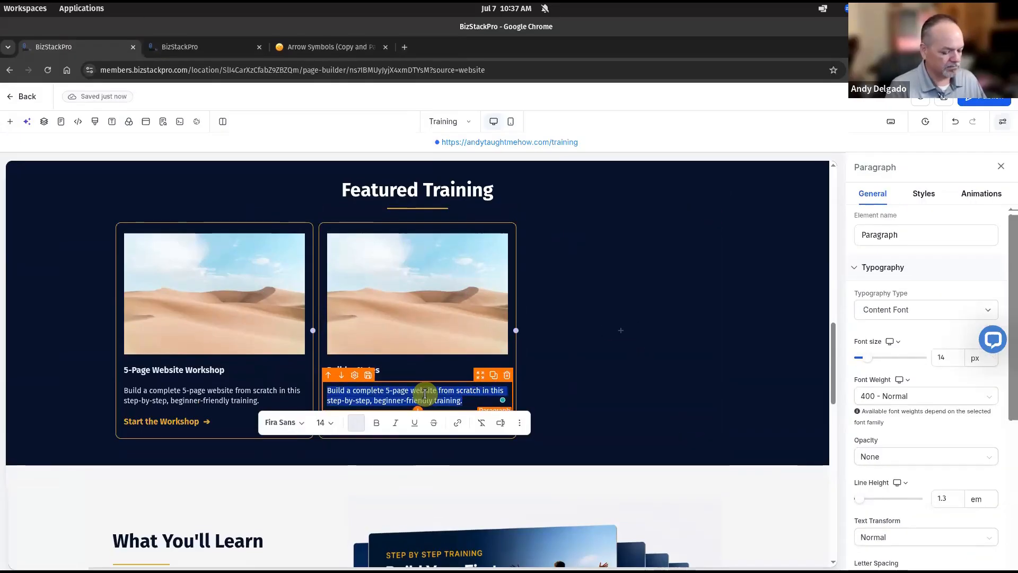
{"action": "type", "text": "Quick training videos"}
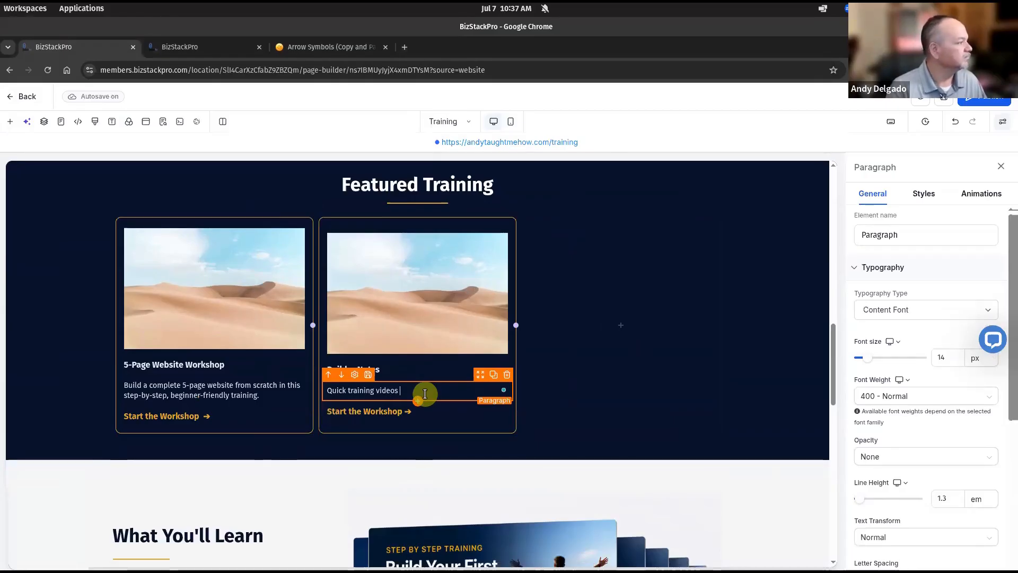
{"action": "type", "text": " that show y"}
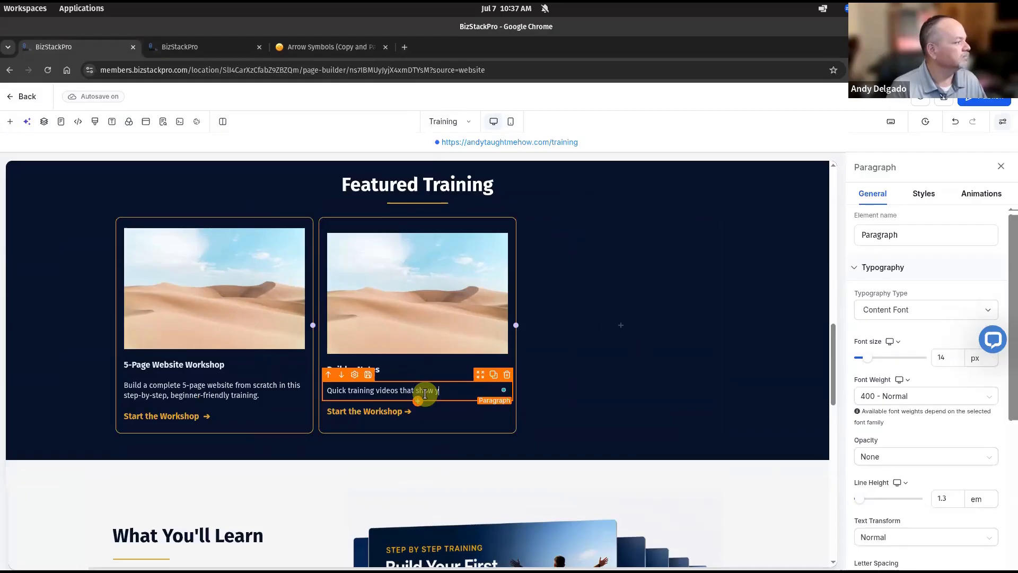
{"action": "type", "text": "ou how to "}
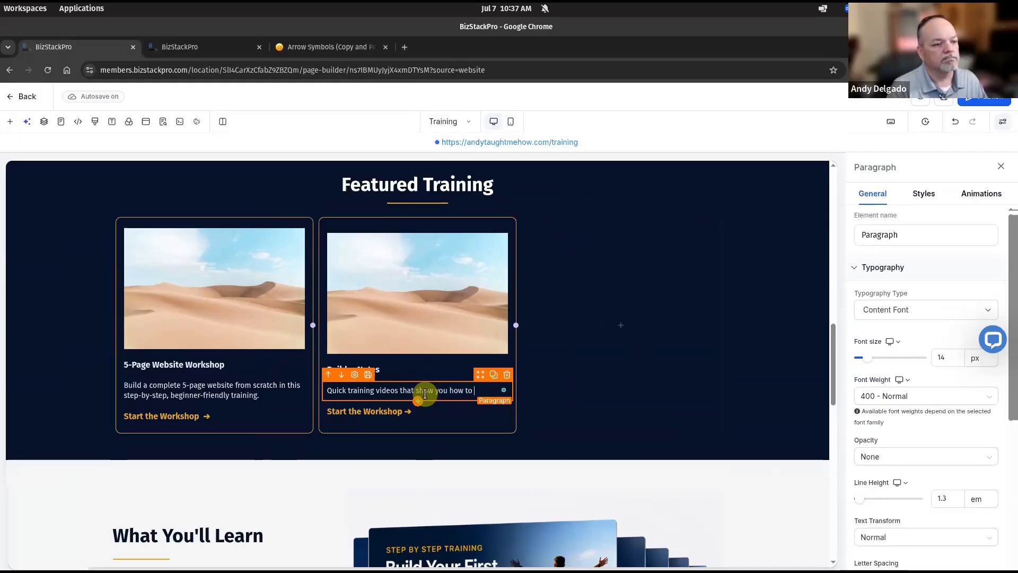
{"action": "type", "text": "use G"}
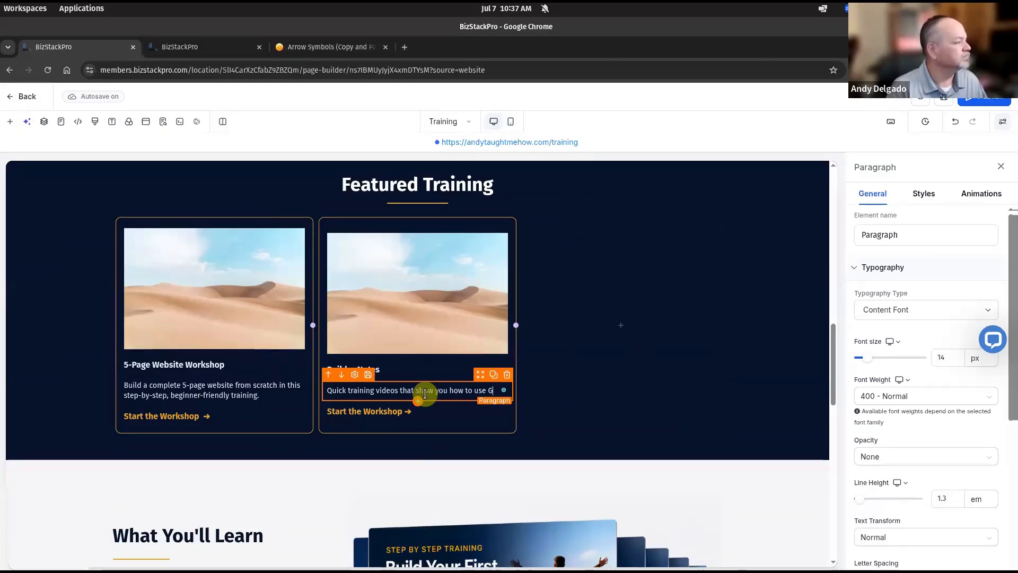
{"action": "type", "text": "oHight"}
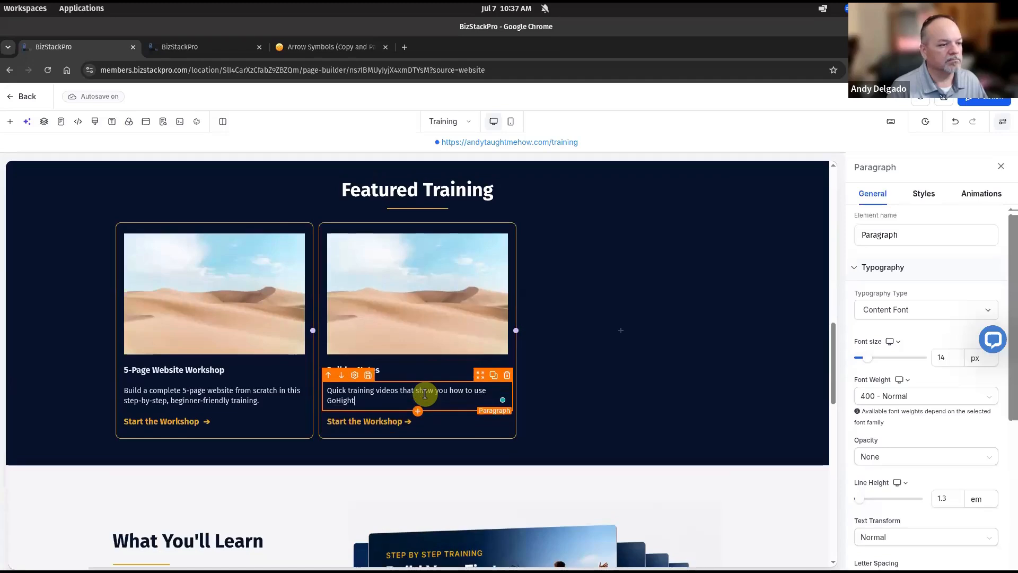
{"action": "key", "text": "BackSpace"}
{"action": "type", "text": "Leve"}
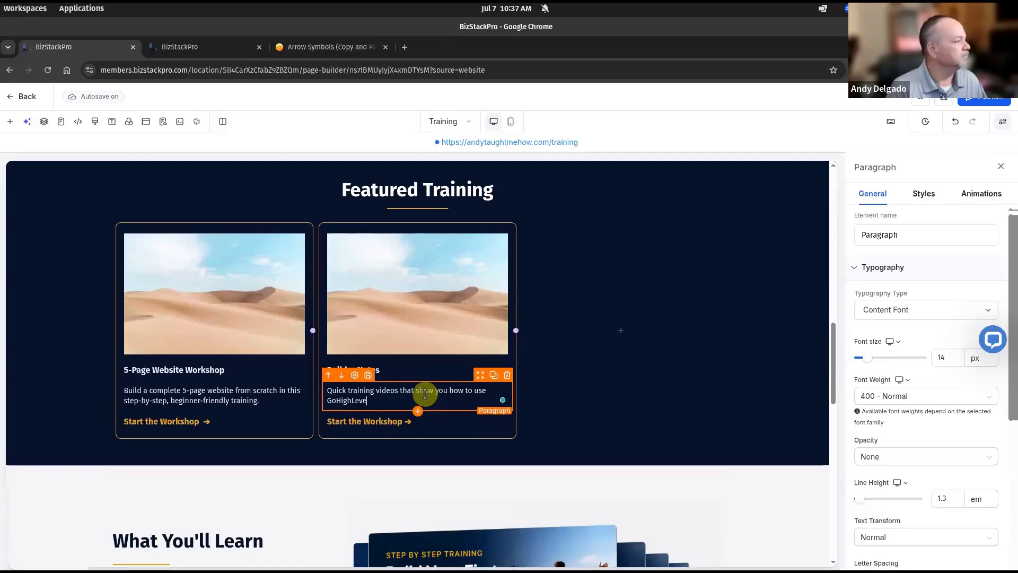
{"action": "type", "text": "l and Biz"}
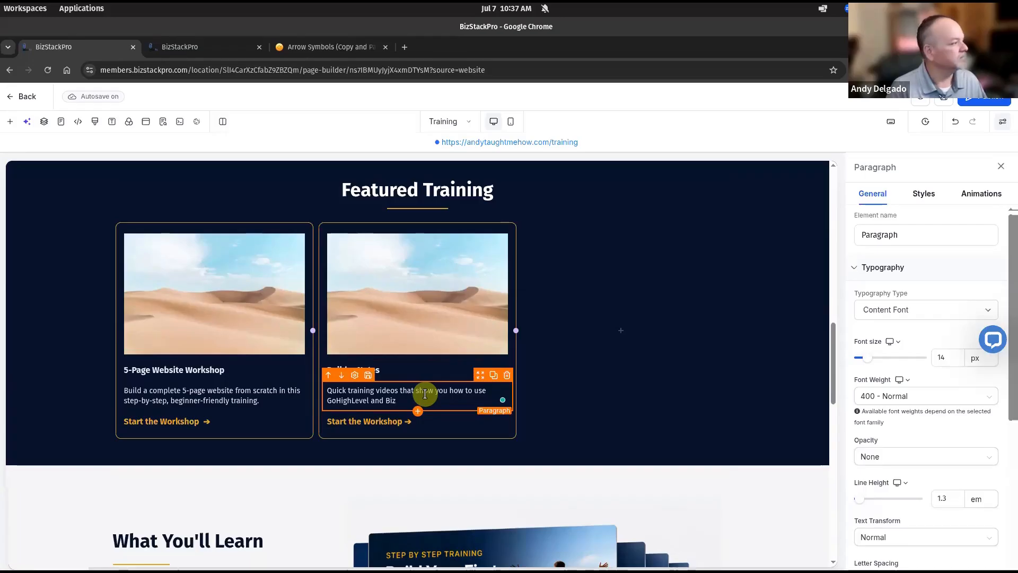
{"action": "type", "text": "StackP"}
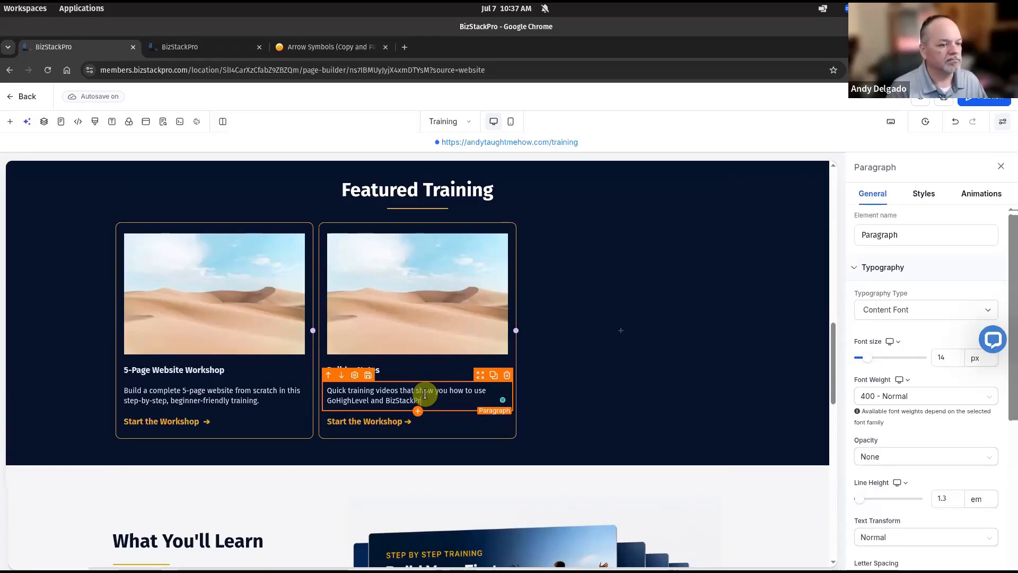
{"action": "type", "text": "ro features"}
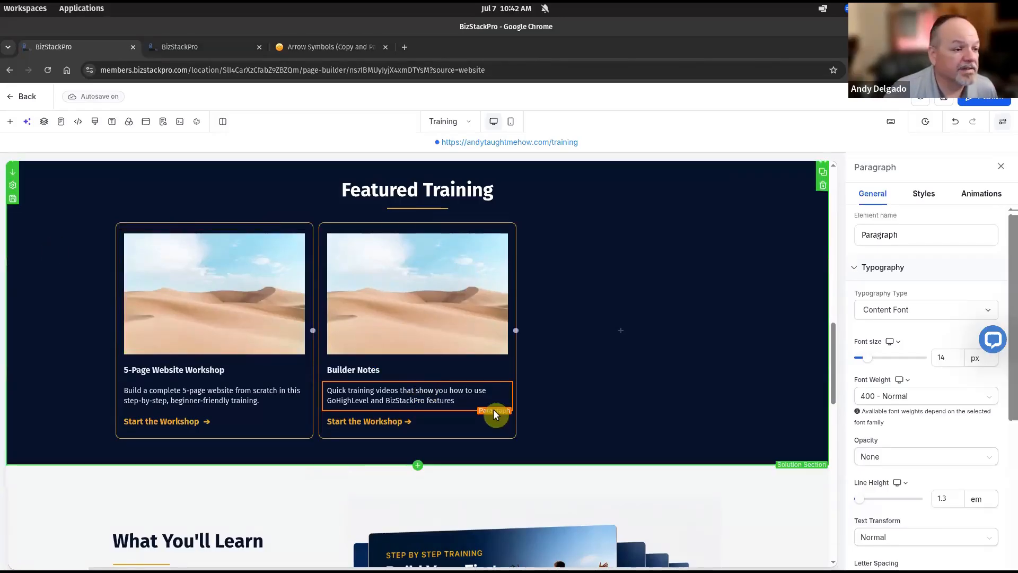
{"action": "left_click", "coordinate": [463, 399]}
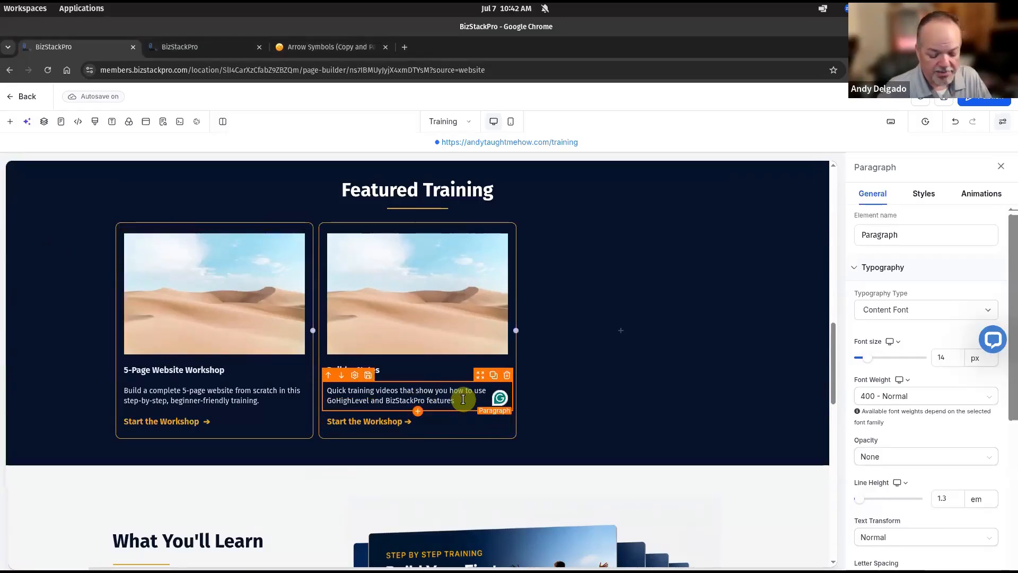
{"action": "type", "text": "."}
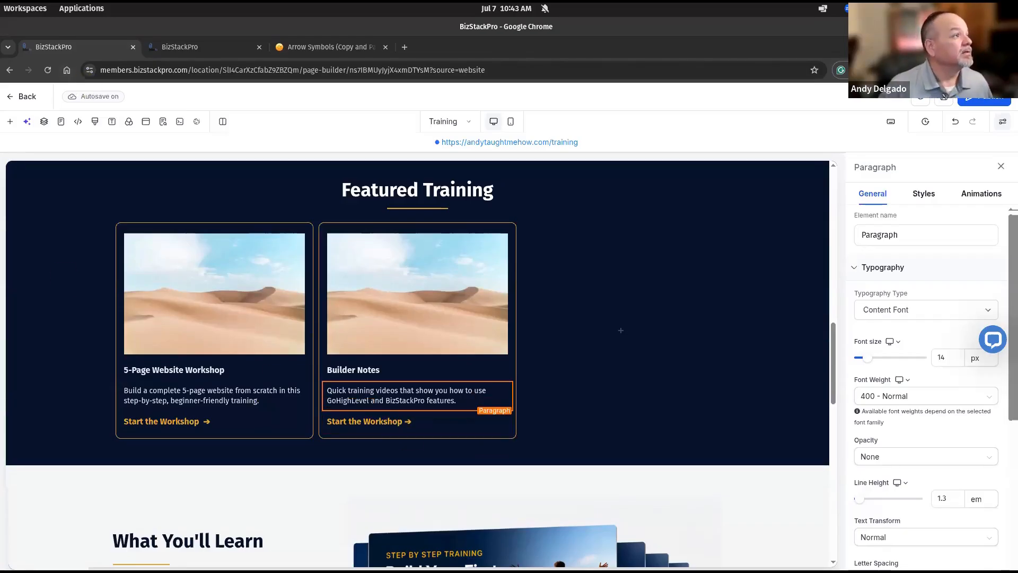
Step: Change the second card's call-to-action text to "Browse Builder Notes", keeping the arrow after it
{"action": "left_click", "coordinate": [363, 423]}
{"action": "left_click", "coordinate": [364, 423]}
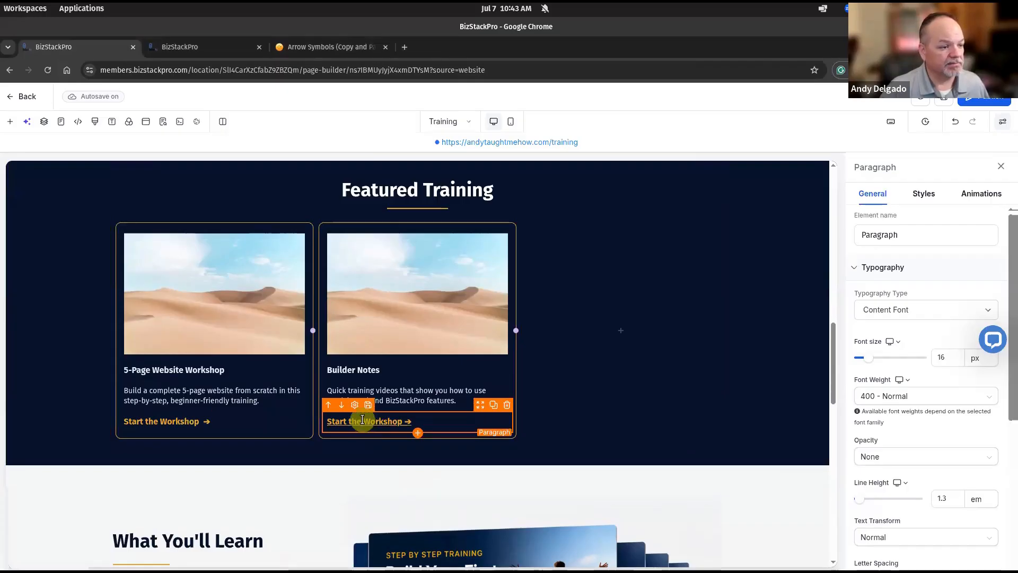
{"action": "left_click", "coordinate": [403, 423]}
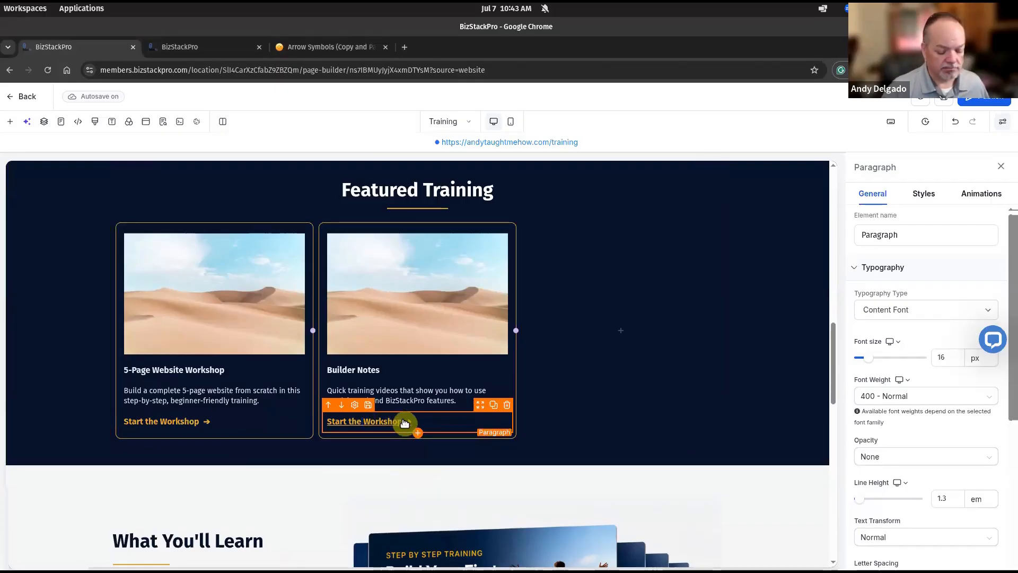
{"action": "triple_click", "coordinate": [403, 423]}
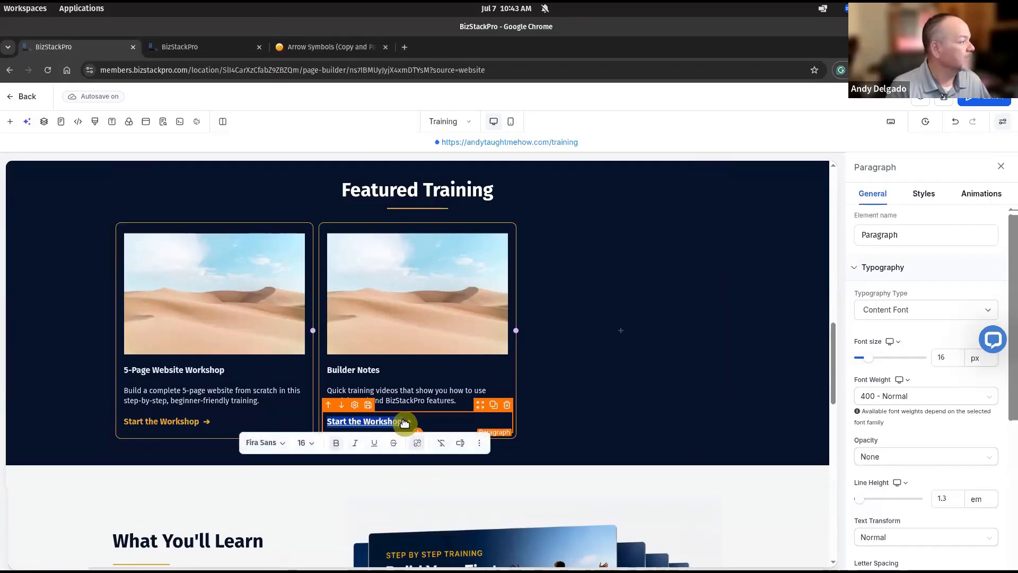
{"action": "type", "text": "Builde"}
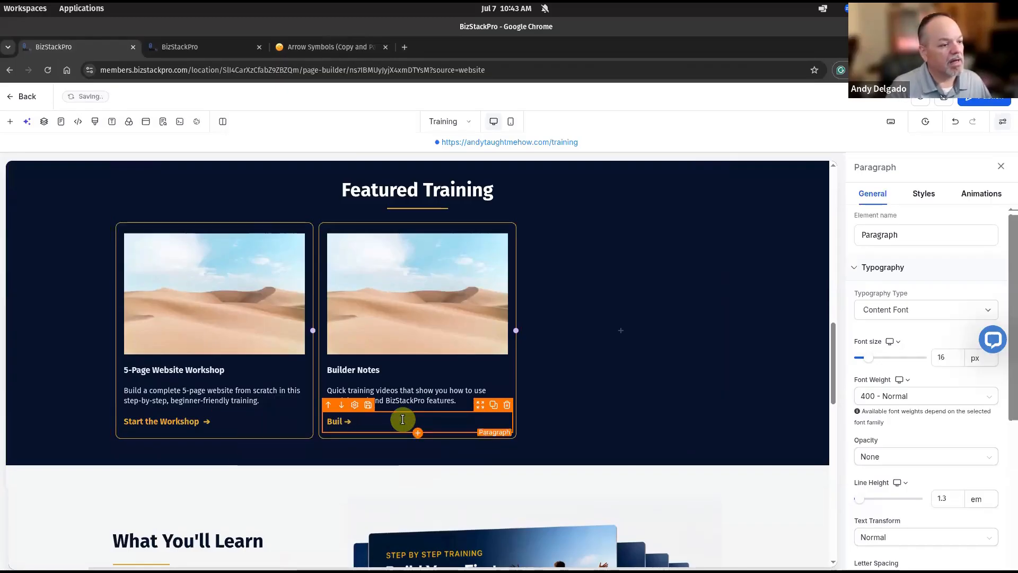
{"action": "key", "text": "BackSpace"}
{"action": "type", "text": "ro"}
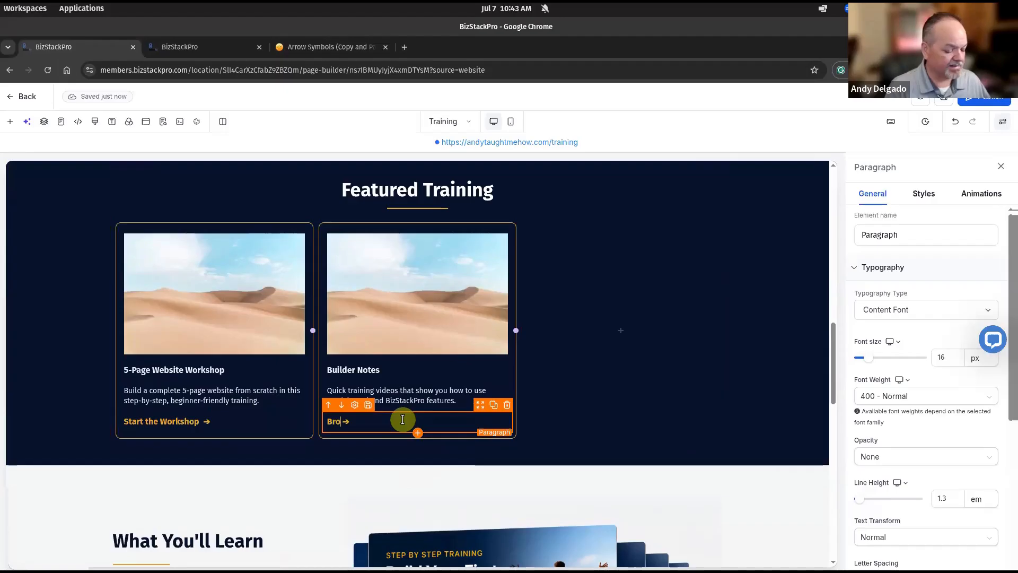
{"action": "type", "text": "wse"}
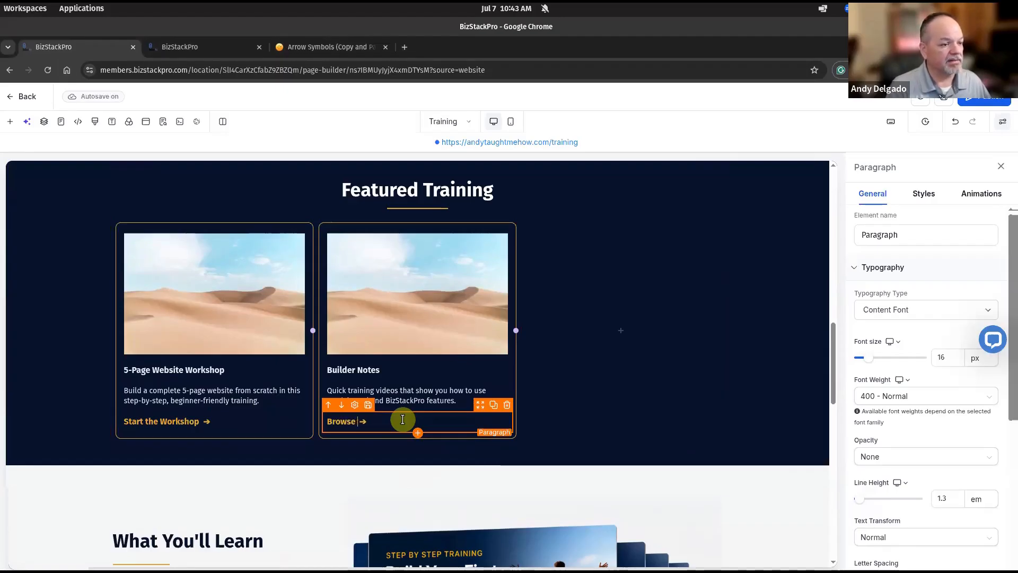
{"action": "type", "text": " Builder"}
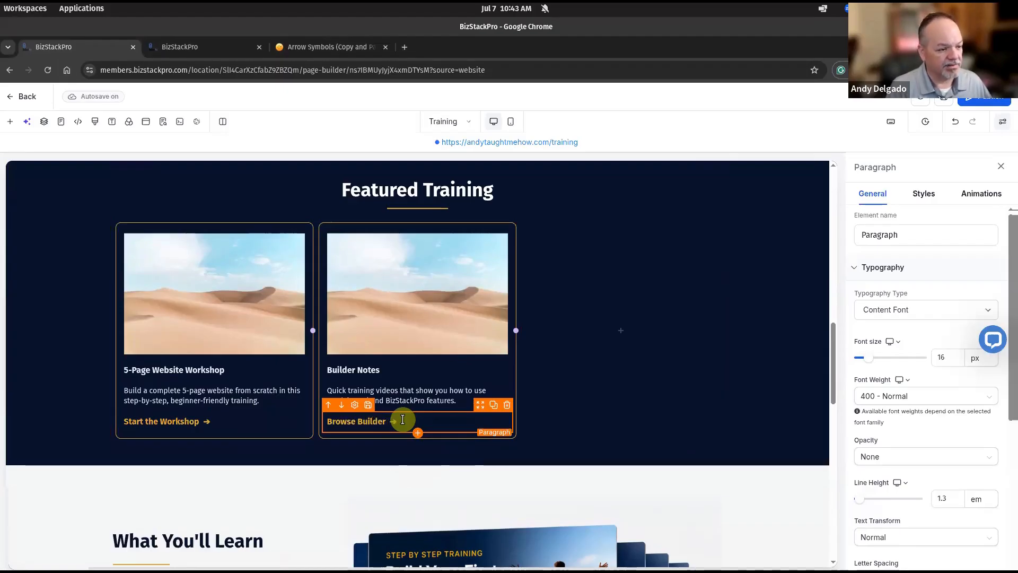
{"action": "type", "text": " Builde "}
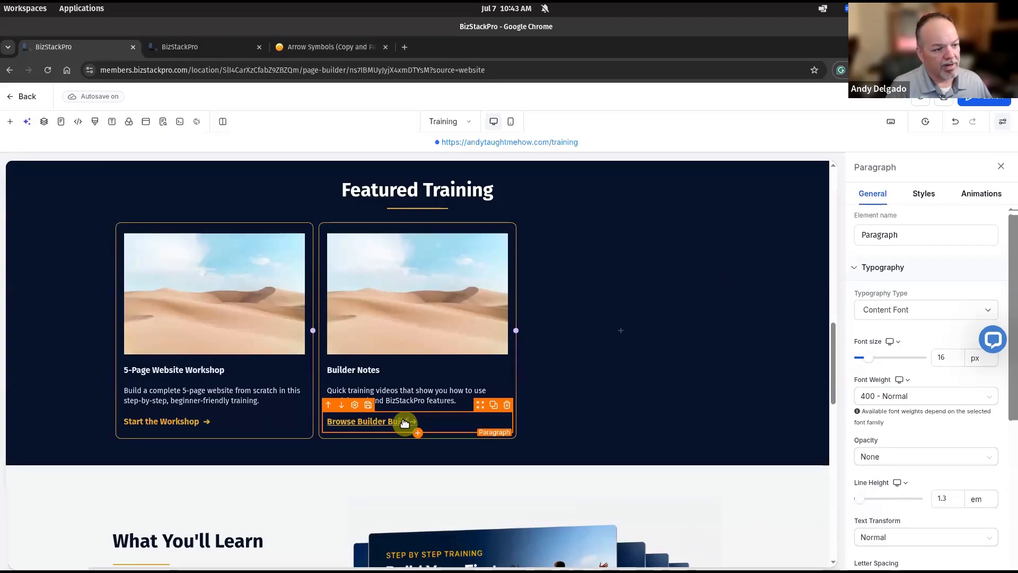
{"action": "type", "text": "r"}
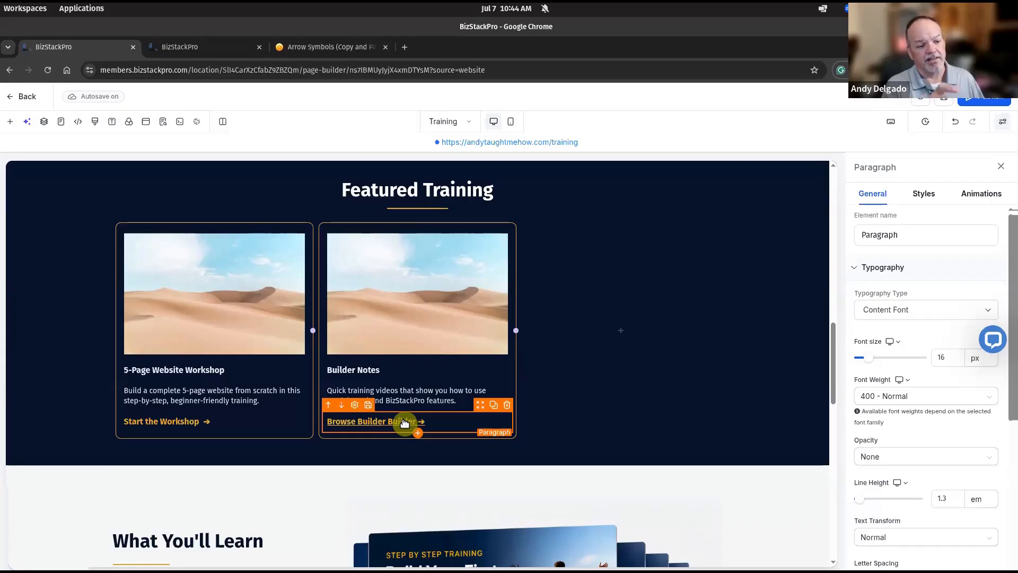
{"action": "left_click", "coordinate": [417, 421]}
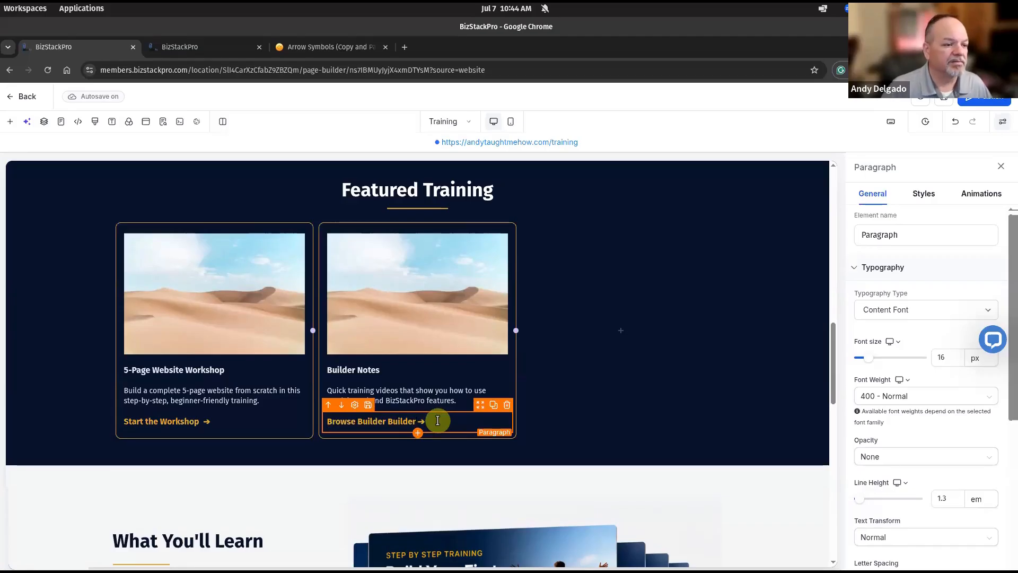
{"action": "key", "text": "ctrl+shift+Left"}
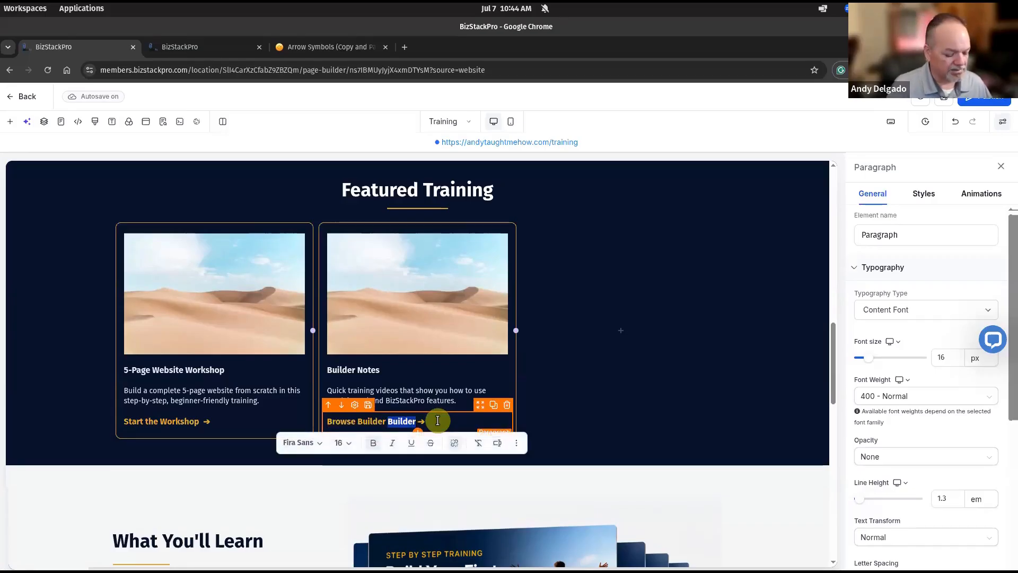
{"action": "type", "text": "Notes"}
Step: Link the whole "Browse Builder Notes" line, including its arrow, to the copied playlist URL
{"action": "triple_click", "coordinate": [437, 421]}
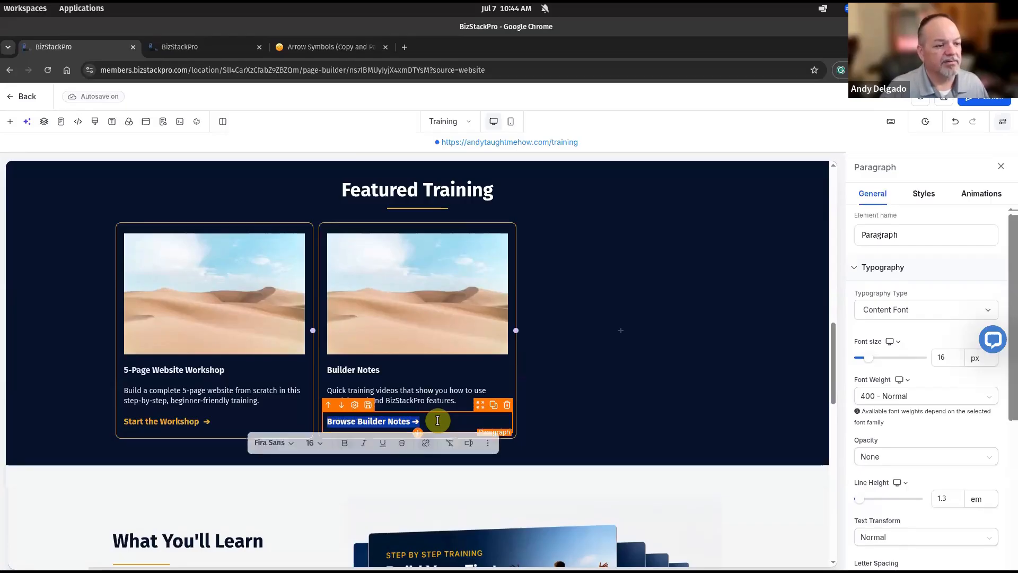
{"action": "left_click", "coordinate": [424, 449]}
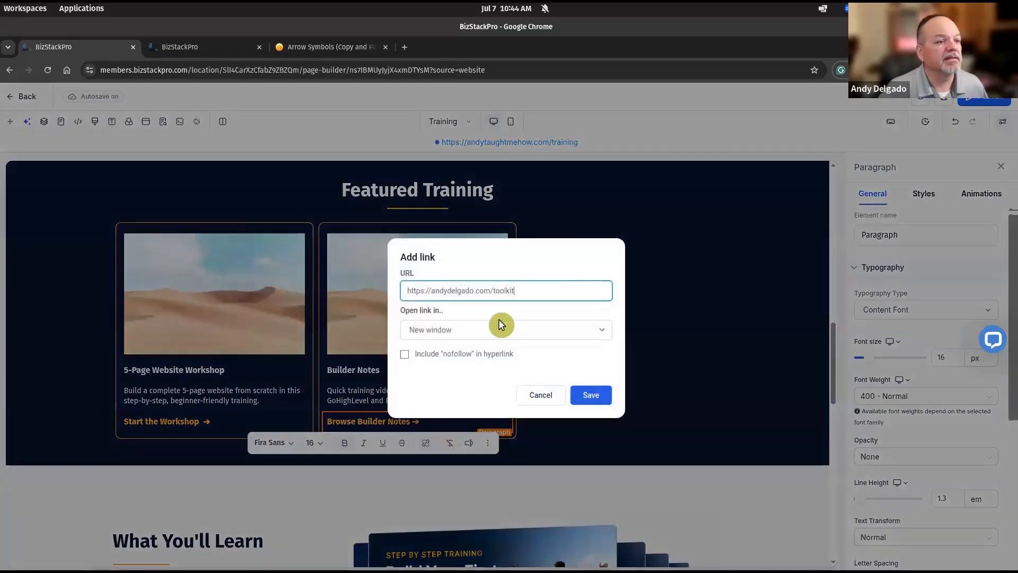
{"action": "left_click", "coordinate": [557, 289]}
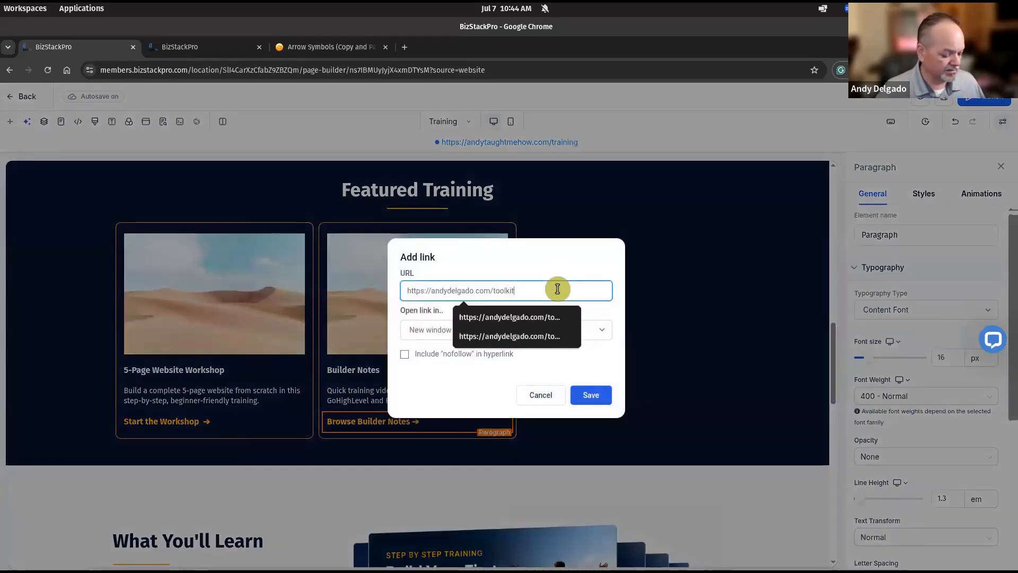
{"action": "key", "text": "ctrl+a"}
{"action": "key", "text": "ctrl+v"}
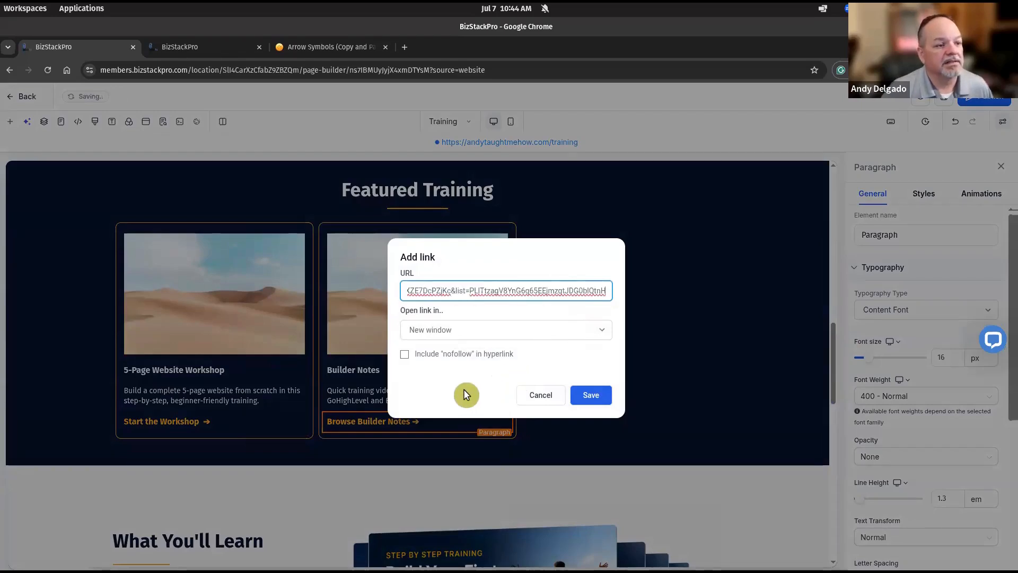
{"action": "left_click", "coordinate": [599, 395]}
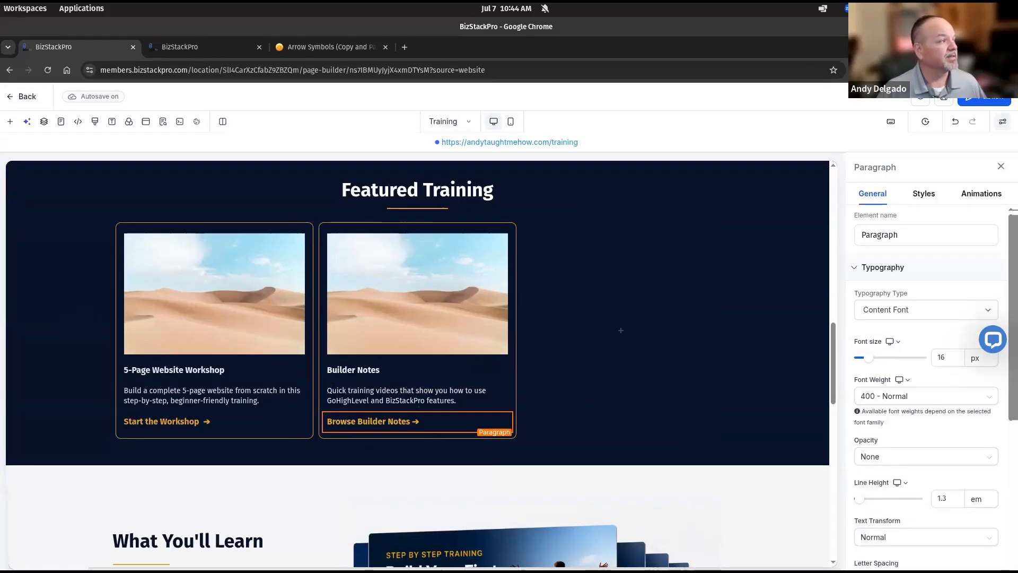
Step: Bring up the Google Slides mockup, check the Builder Notes card against it and return to the page builder
{"action": "left_click_drag", "start_coordinate": [0, 120], "coordinate": [482, 113]}
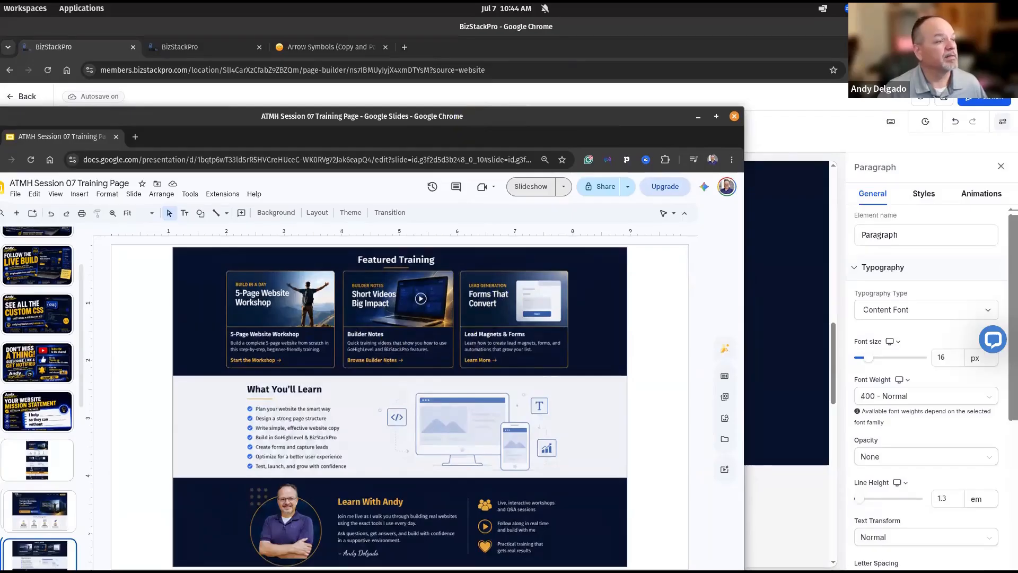
{"action": "left_click_drag", "start_coordinate": [459, 116], "coordinate": [0, 101]}
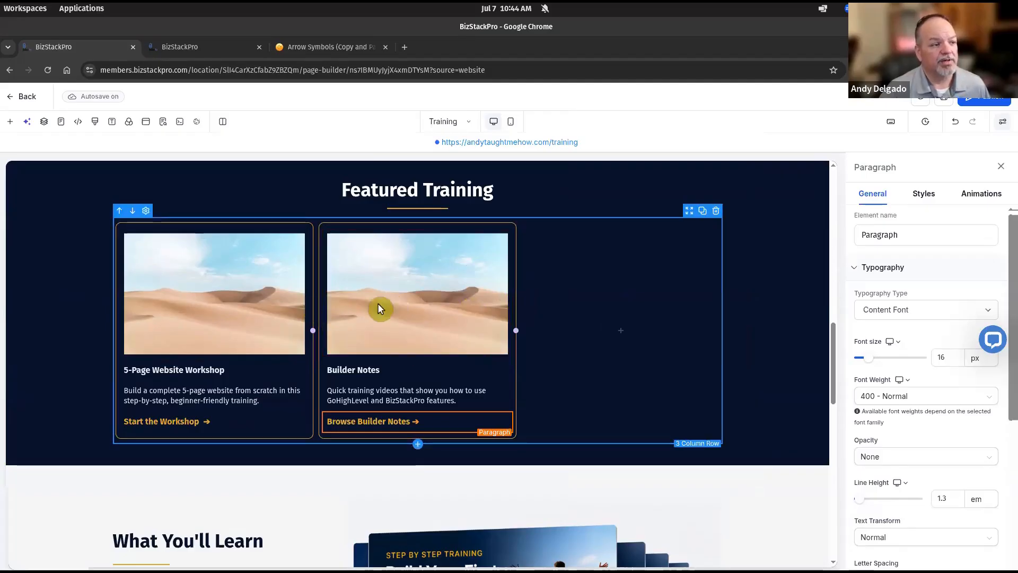
Step: Set the left margin of the second card's column, Builder Notes, to 10 px
{"action": "left_click", "coordinate": [417, 225]}
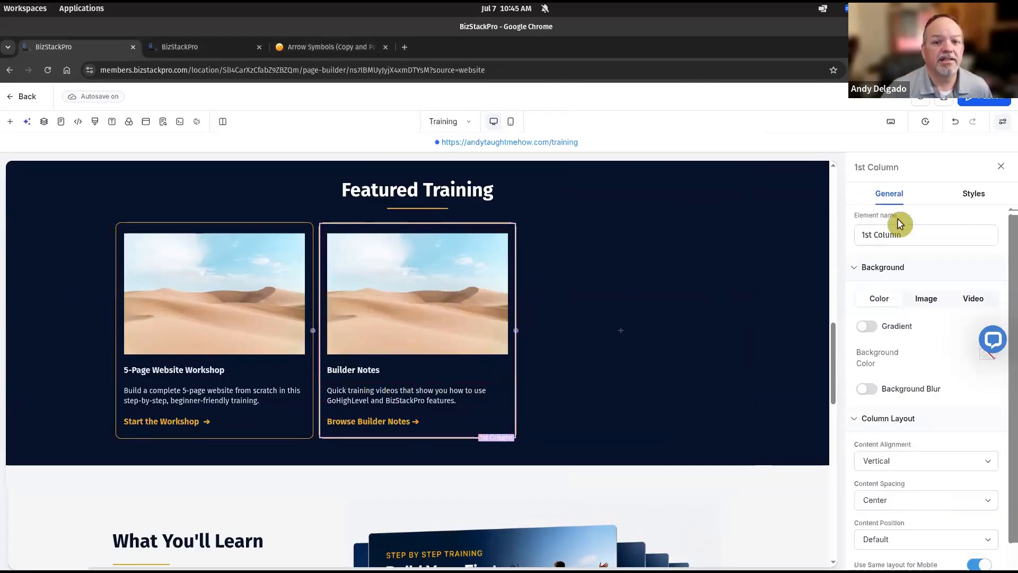
{"action": "left_click", "coordinate": [966, 197]}
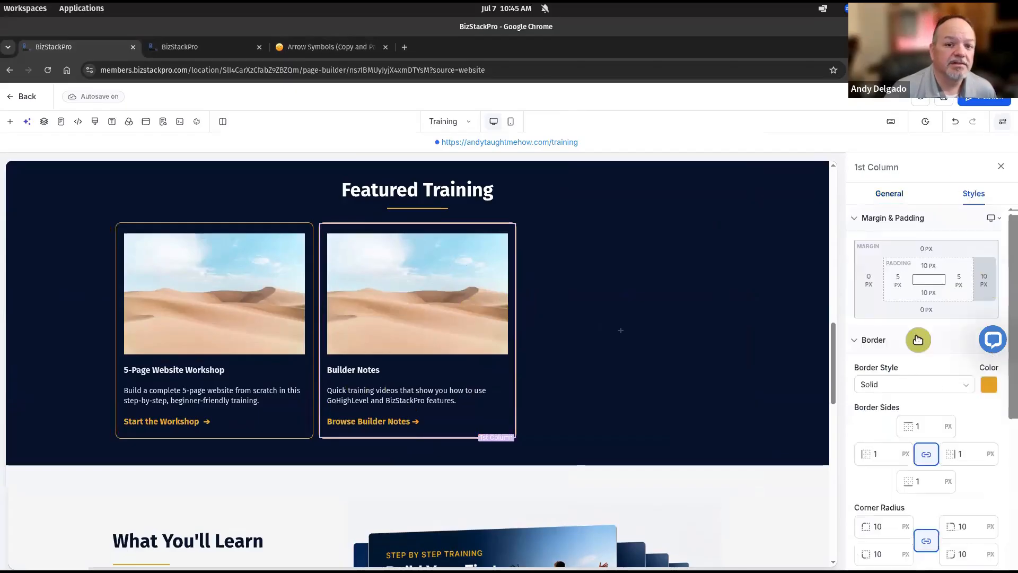
{"action": "left_click", "coordinate": [869, 284]}
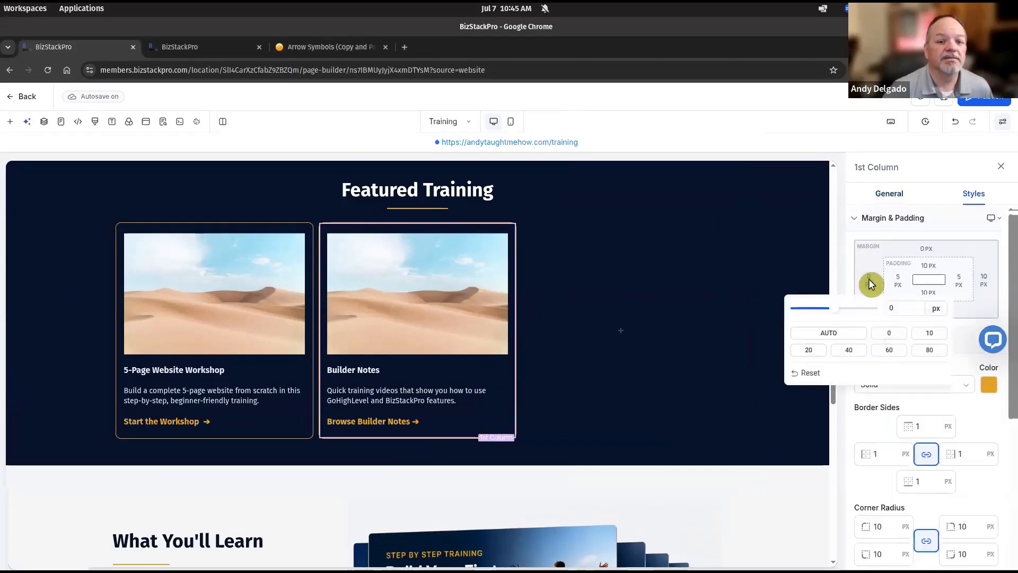
{"action": "left_click", "coordinate": [930, 336]}
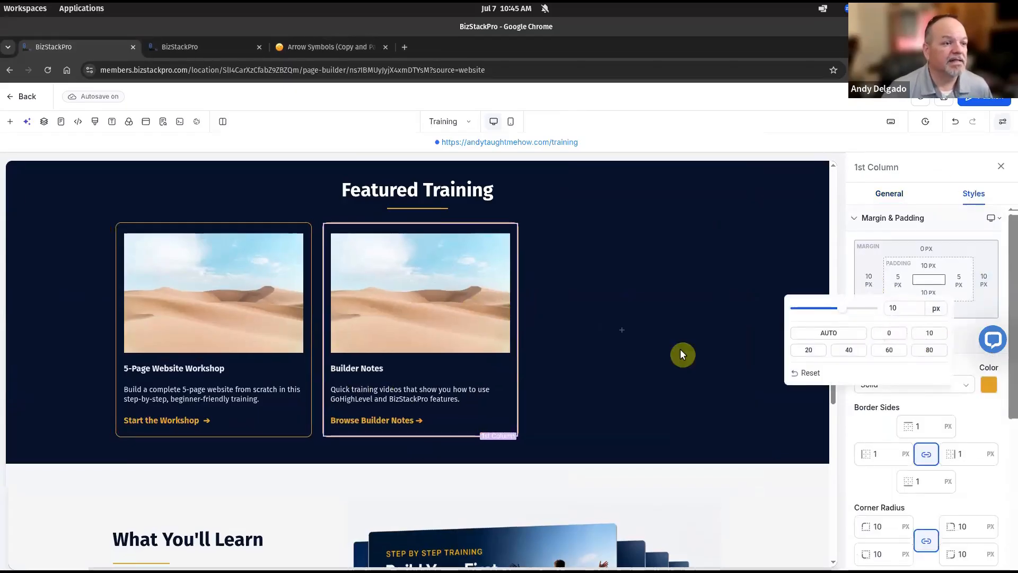
Step: Duplicate the Builder Notes card column and delete the empty column so the row holds three cards
{"action": "left_click", "coordinate": [459, 226]}
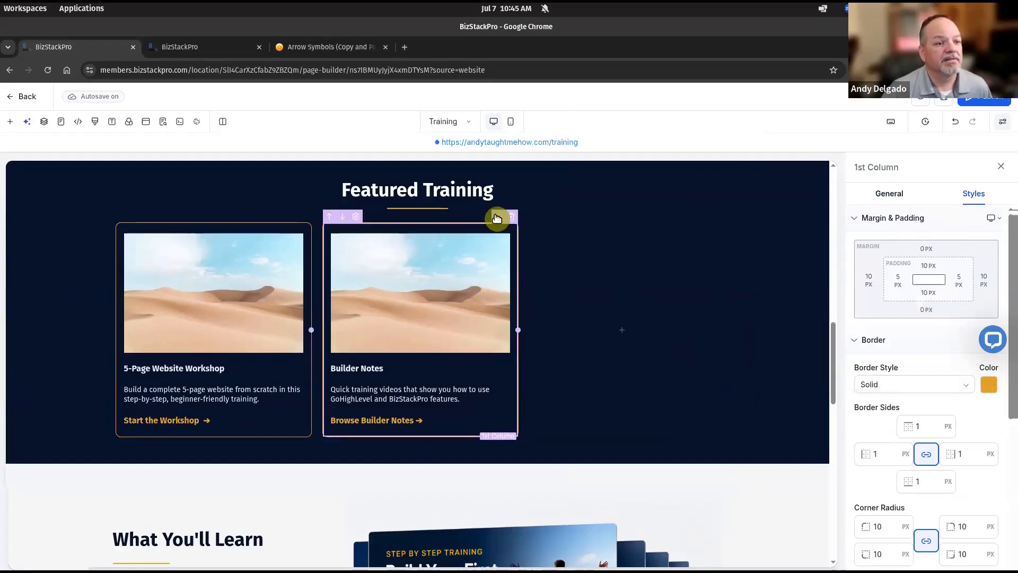
{"action": "left_click", "coordinate": [497, 218]}
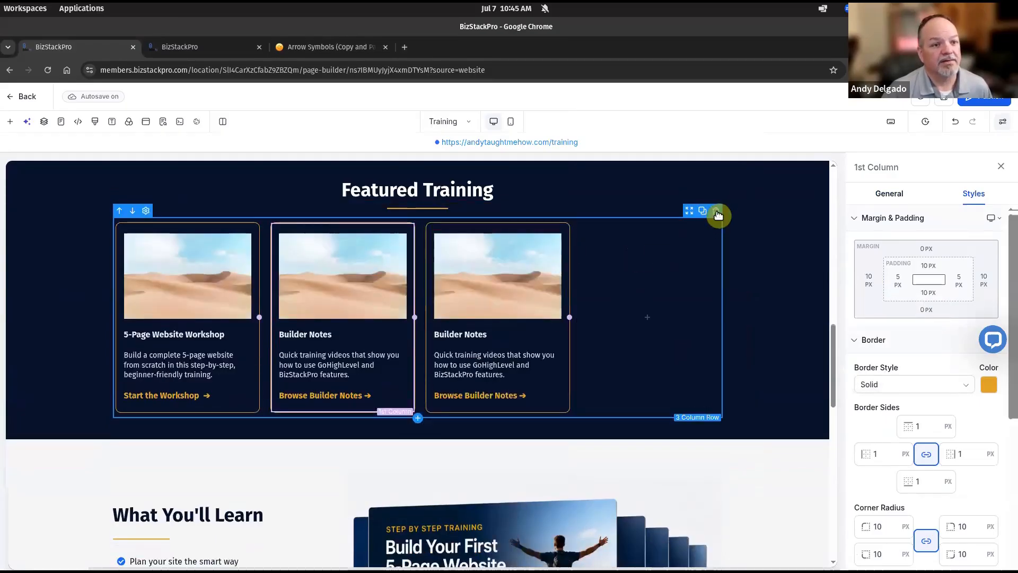
{"action": "left_click", "coordinate": [712, 217]}
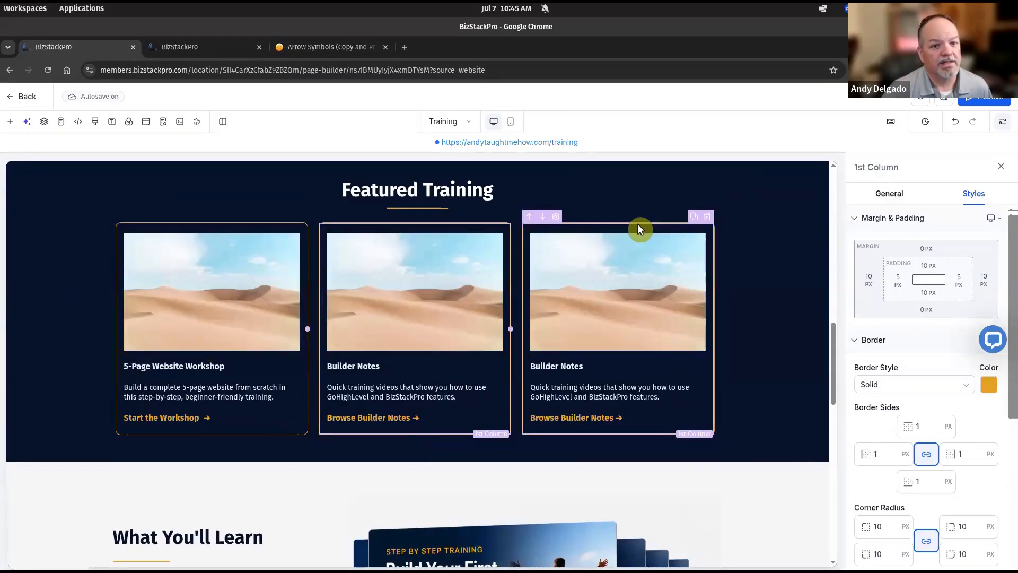
Step: Set the right margin of the third card's column to 0 px
{"action": "left_click", "coordinate": [983, 280]}
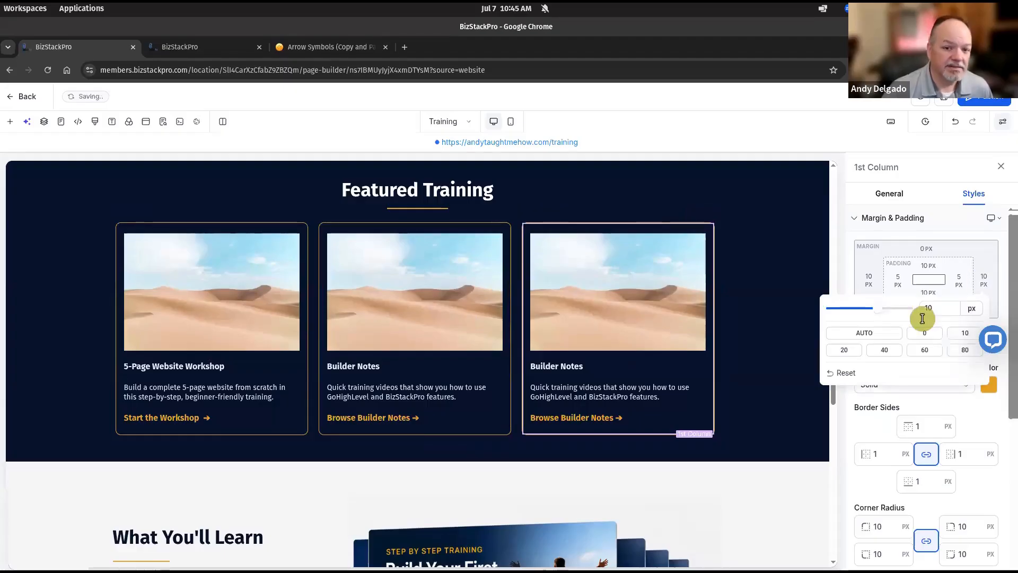
{"action": "left_click", "coordinate": [924, 332]}
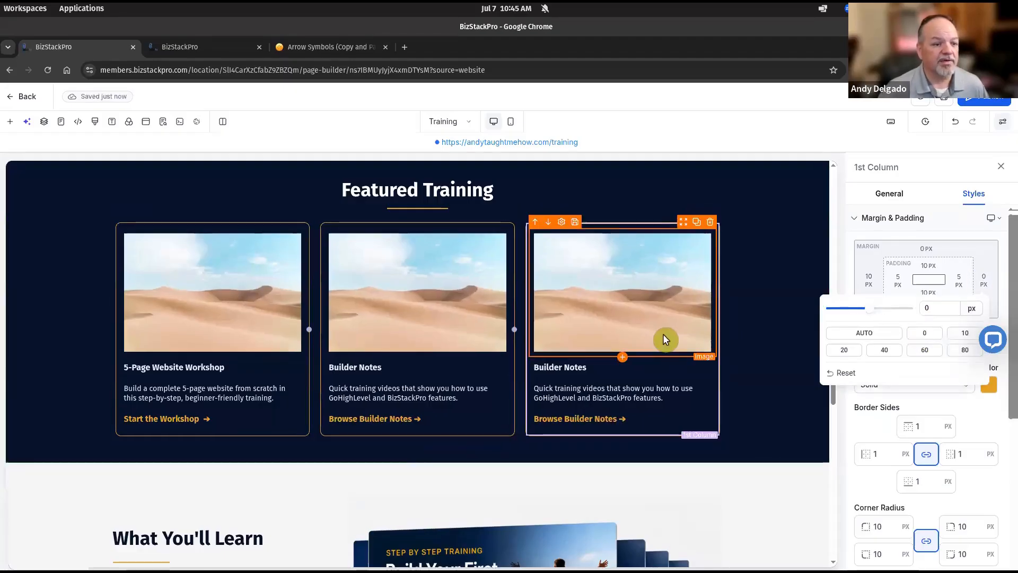
Step: Open andydelgado.com/toolkit in the browser tab that holds the arrow symbols page
{"action": "left_click", "coordinate": [580, 368]}
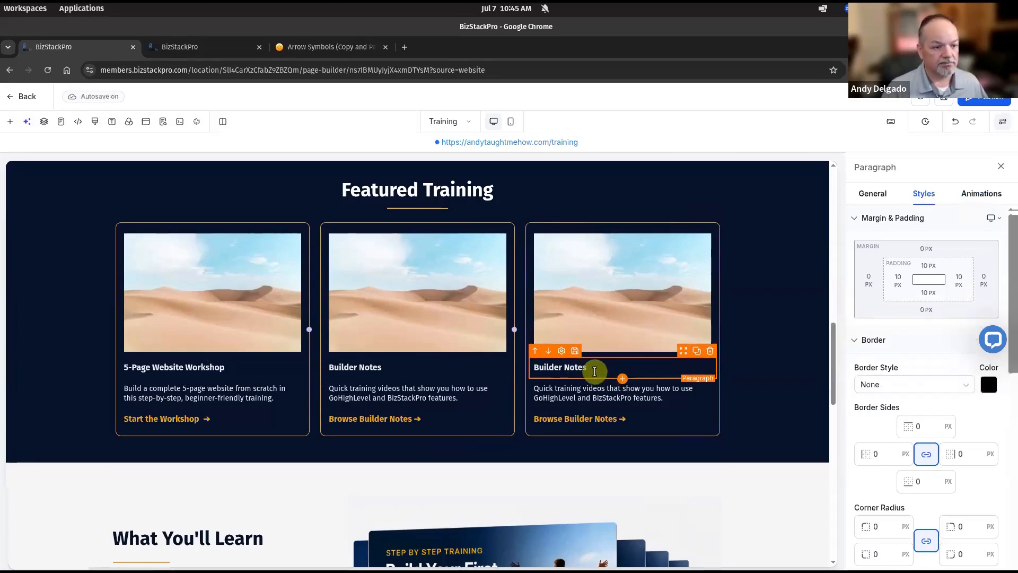
{"action": "triple_click", "coordinate": [594, 371]}
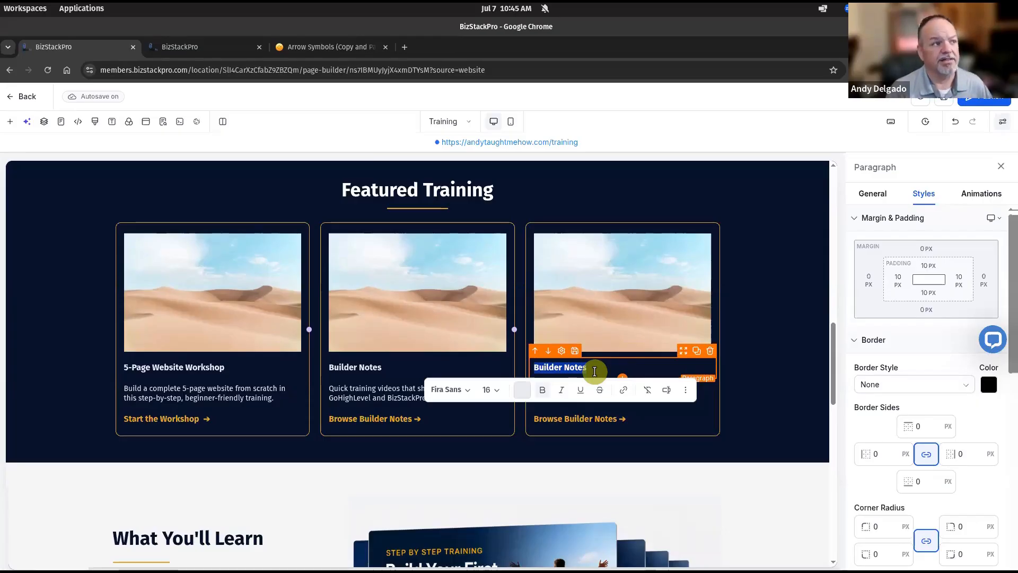
{"action": "left_click", "coordinate": [321, 51]}
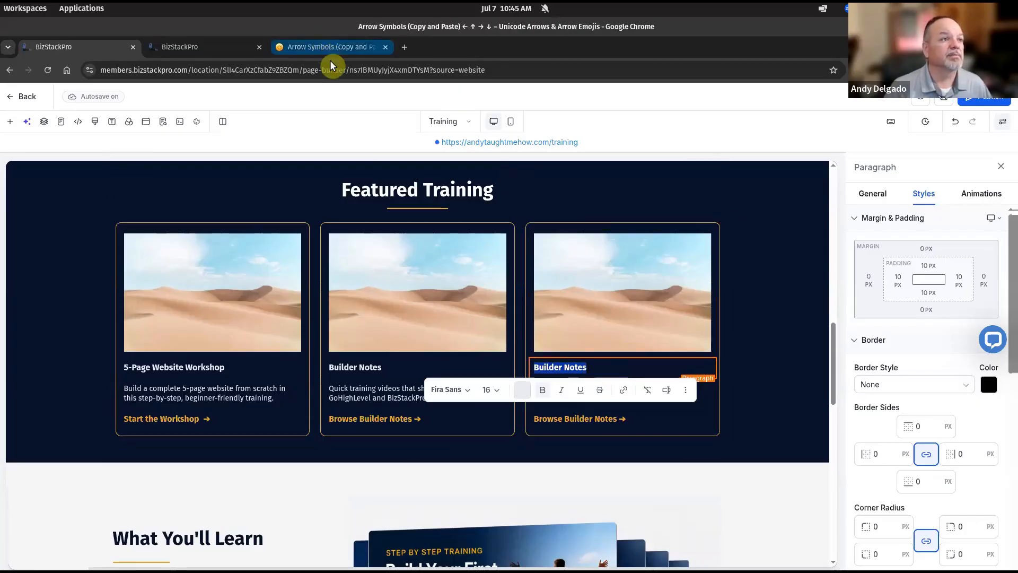
{"action": "left_click", "coordinate": [331, 72]}
{"action": "type", "text": "andydelgado.com/5pagezoom"}
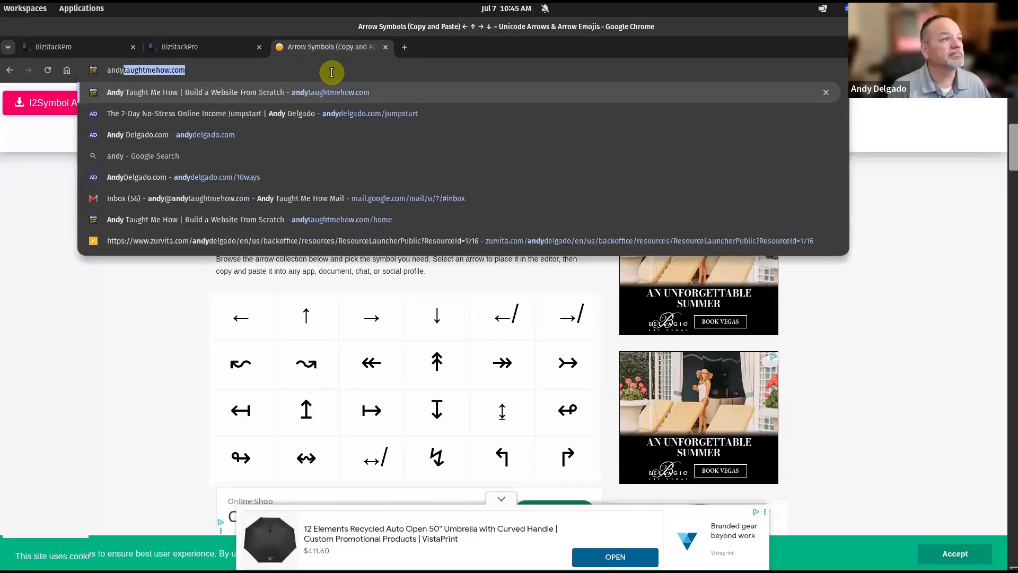
{"action": "key", "text": "BackSpace"}
{"action": "key", "text": "BackSpace"}
{"action": "key", "text": "BackSpace"}
{"action": "key", "text": "BackSpace"}
{"action": "key", "text": "BackSpace"}
{"action": "key", "text": "BackSpace"}
{"action": "key", "text": "BackSpace"}
{"action": "key", "text": "BackSpace"}
{"action": "key", "text": "BackSpace"}
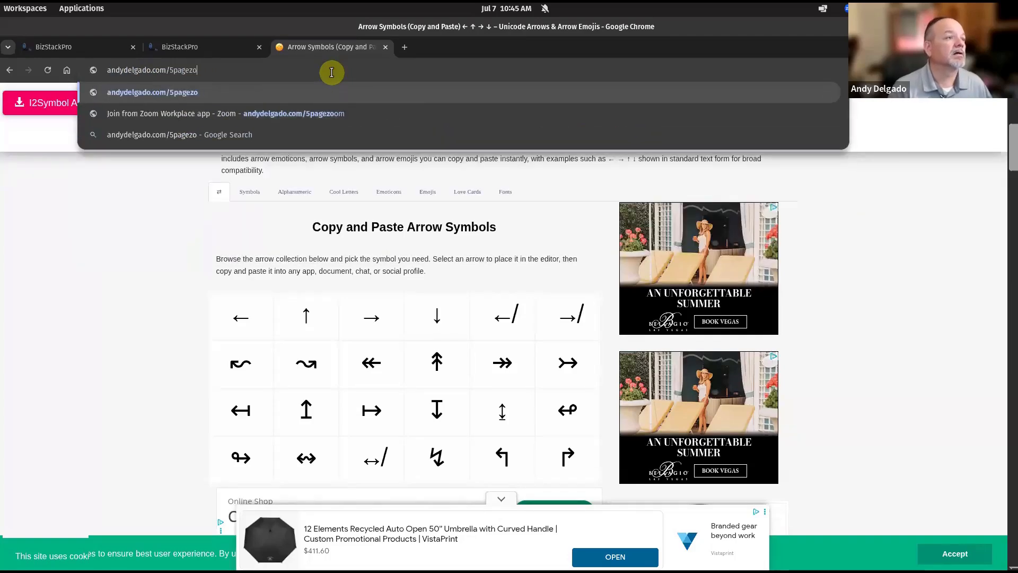
{"action": "type", "text": "t"}
{"action": "key", "text": "Return"}
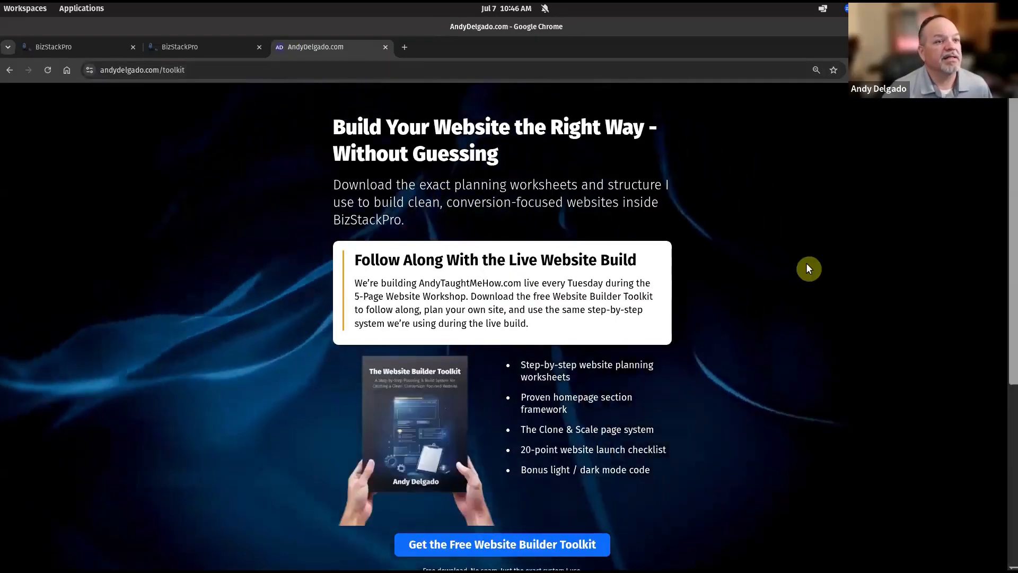
Step: Look through the Website Builder Toolkit landing page and return to the page builder
{"action": "scroll", "coordinate": [830, 419], "scroll_direction": "down", "scroll_amount": 3}
{"action": "scroll", "coordinate": [829, 422], "scroll_direction": "down", "scroll_amount": 3}
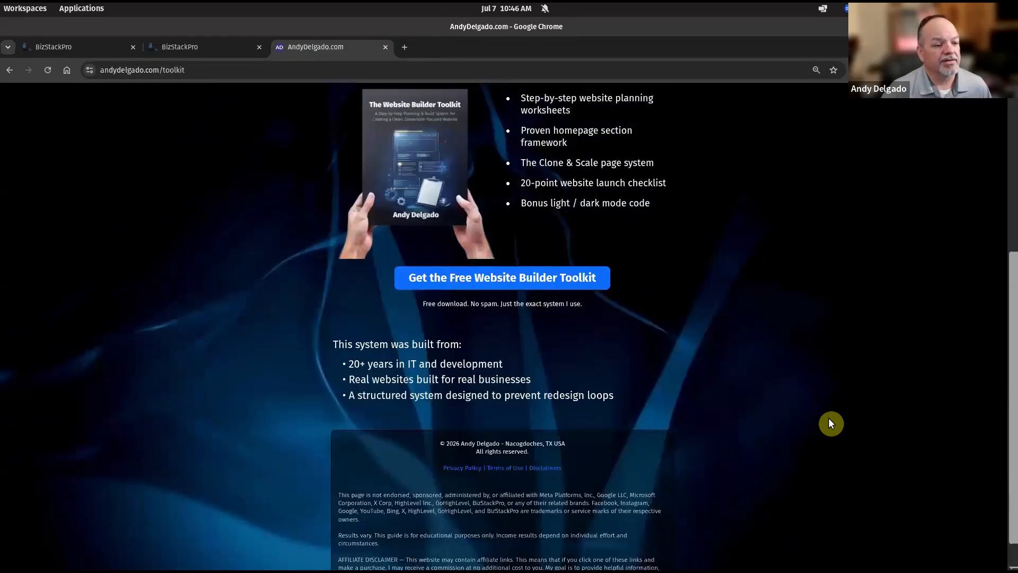
{"action": "scroll", "coordinate": [829, 428], "scroll_direction": "up", "scroll_amount": 6}
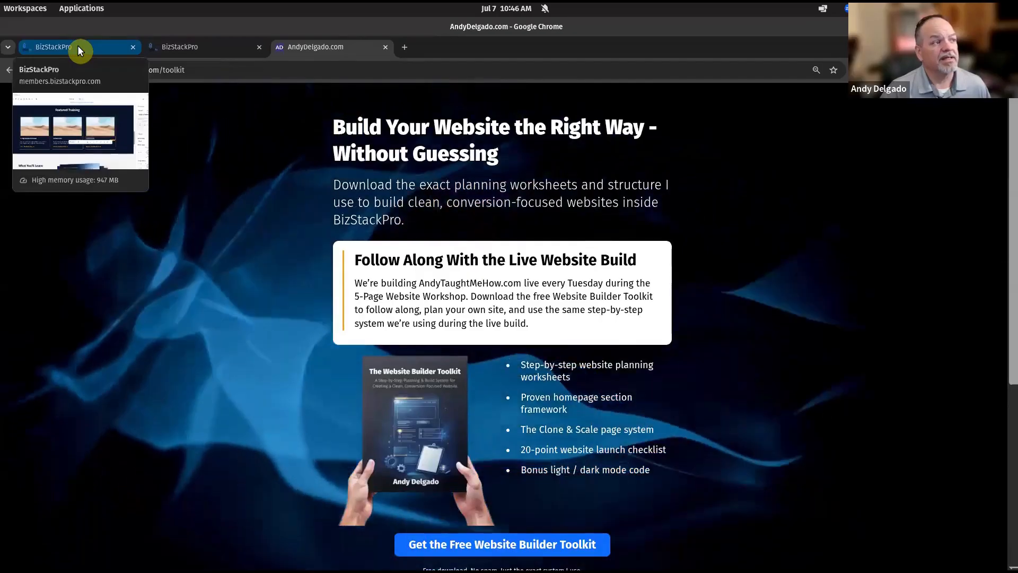
{"action": "left_click", "coordinate": [78, 47]}
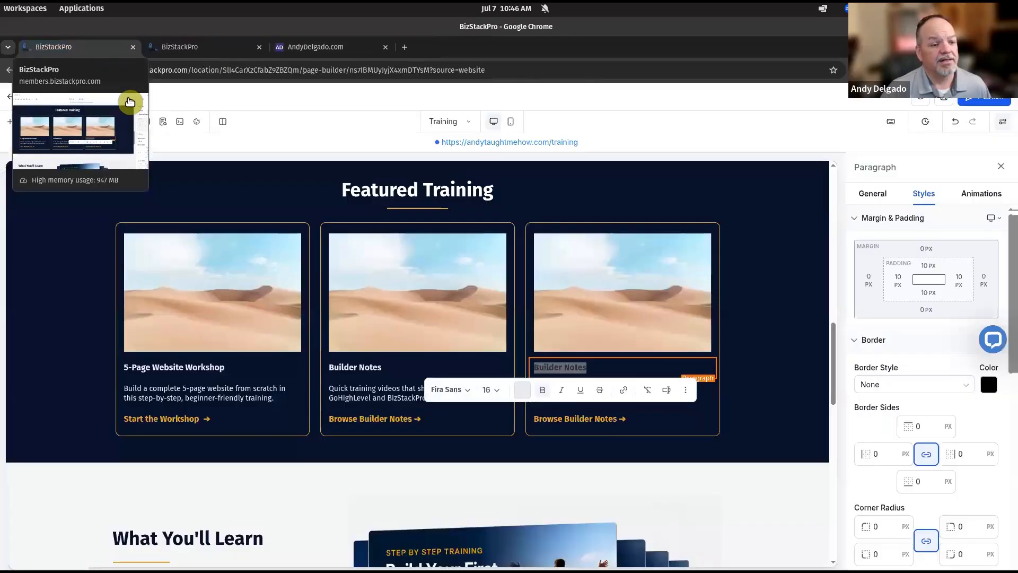
Step: Replace the third card's title with "Lead Magnets & Forms"
{"action": "left_click", "coordinate": [591, 365]}
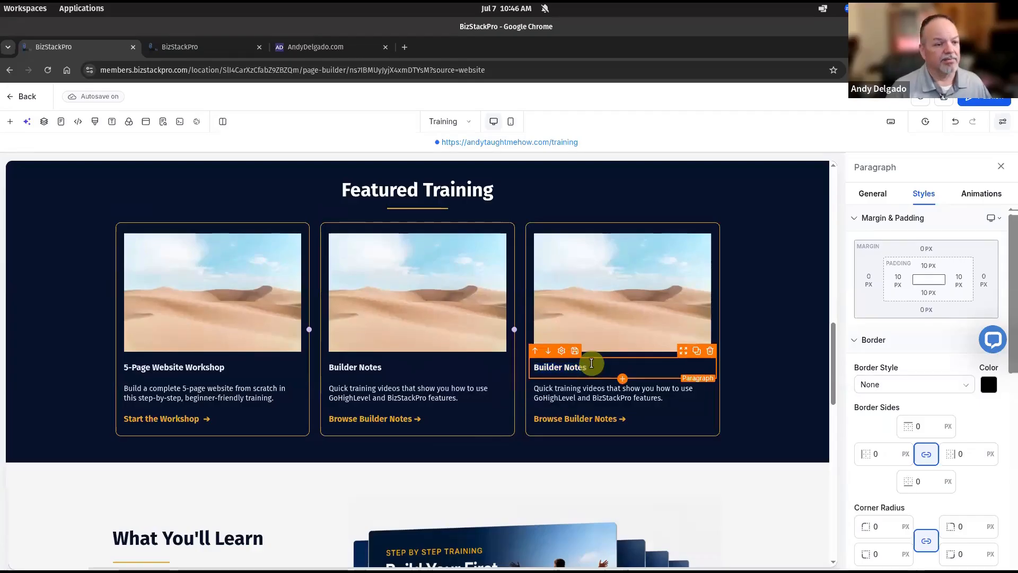
{"action": "triple_click", "coordinate": [591, 364]}
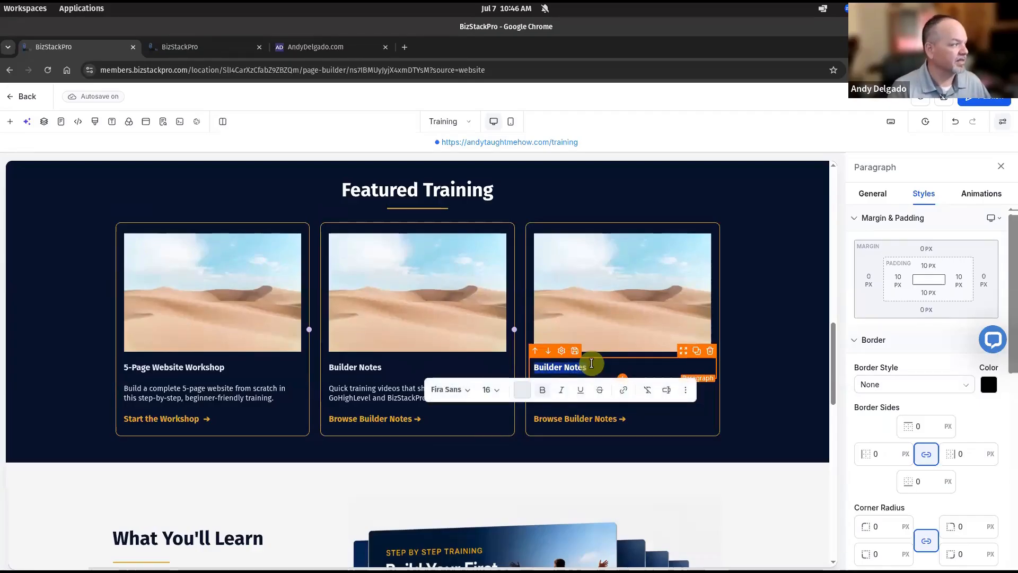
{"action": "type", "text": "Lead"}
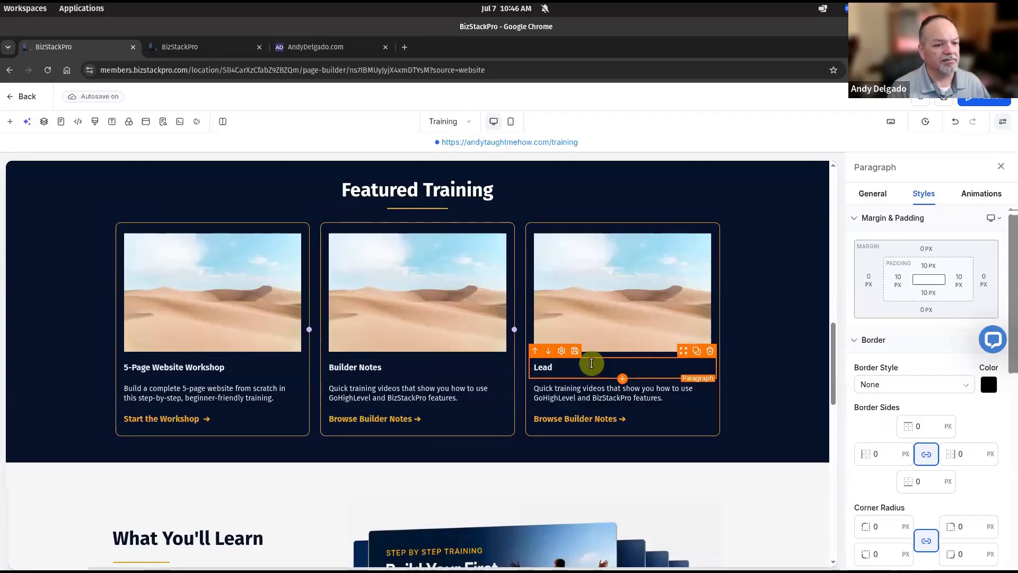
{"action": "type", "text": " Me"}
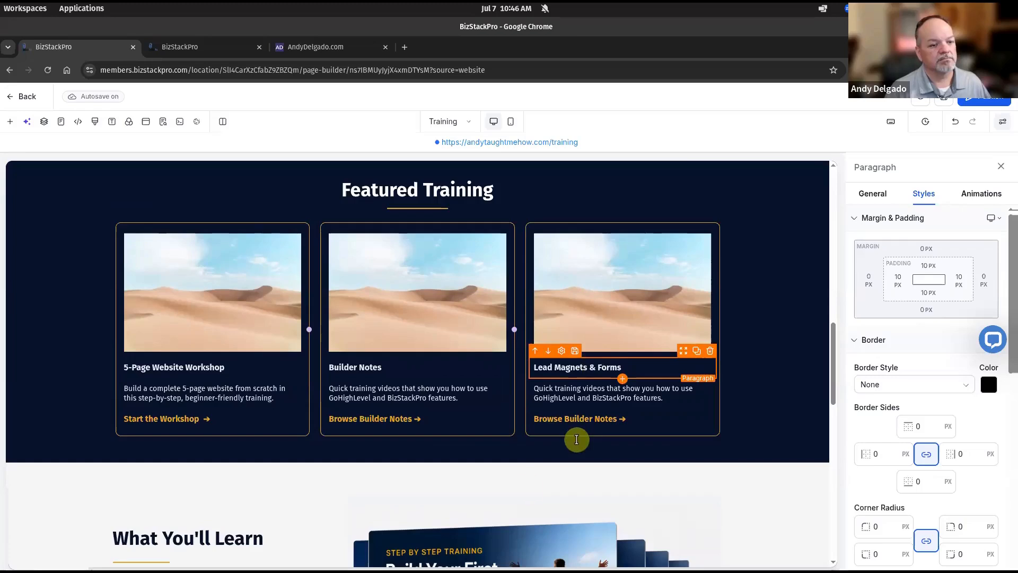
Step: Replace "Forms" in the third card's title so it reads "Lead Magnets & Bridge Pages"
{"action": "left_click", "coordinate": [581, 386]}
{"action": "left_click", "coordinate": [591, 367]}
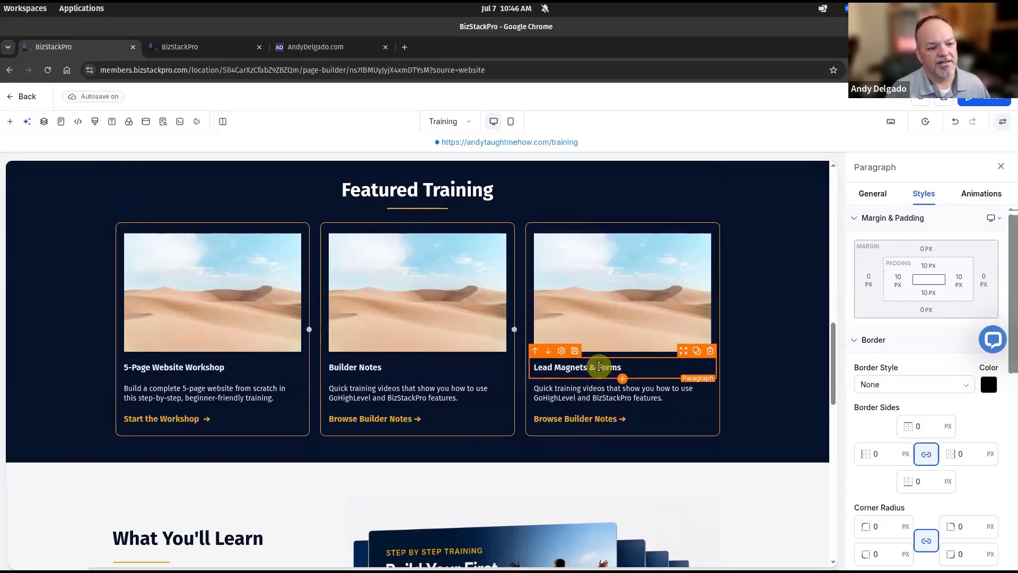
{"action": "left_click", "coordinate": [598, 367]}
{"action": "left_click", "coordinate": [599, 366]}
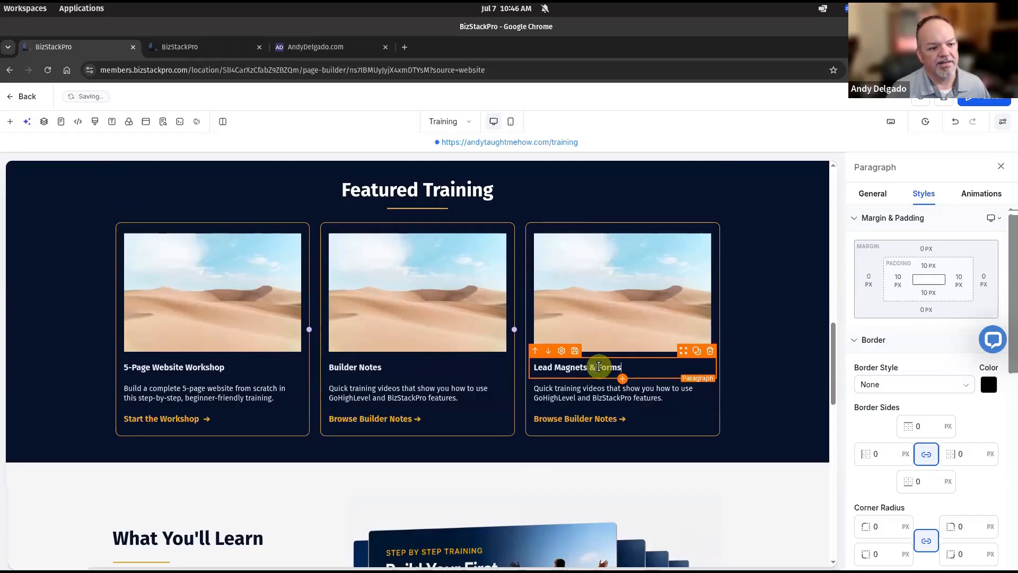
{"action": "double_click", "coordinate": [598, 367]}
{"action": "type", "text": "B"}
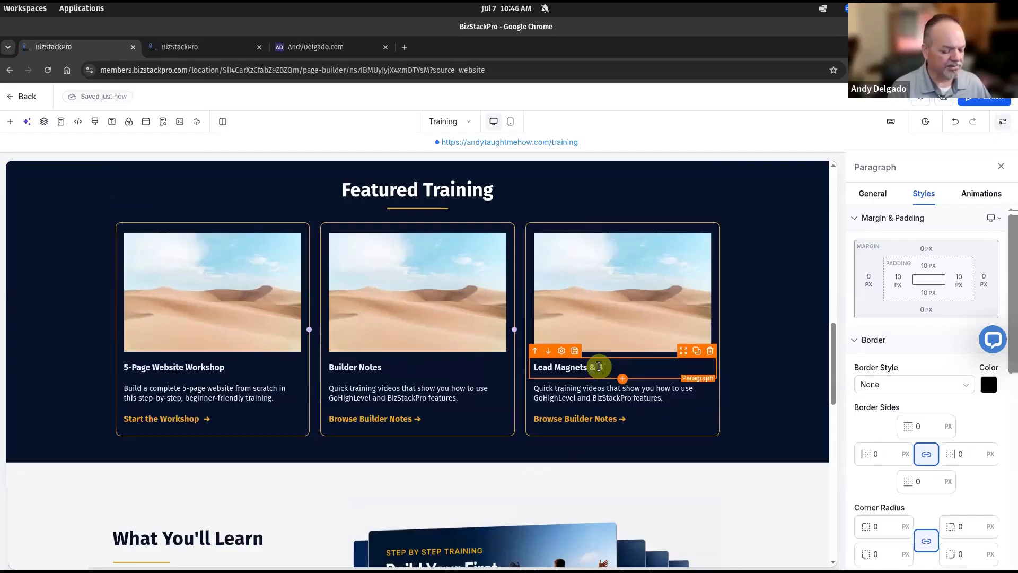
{"action": "type", "text": "ridge Page"}
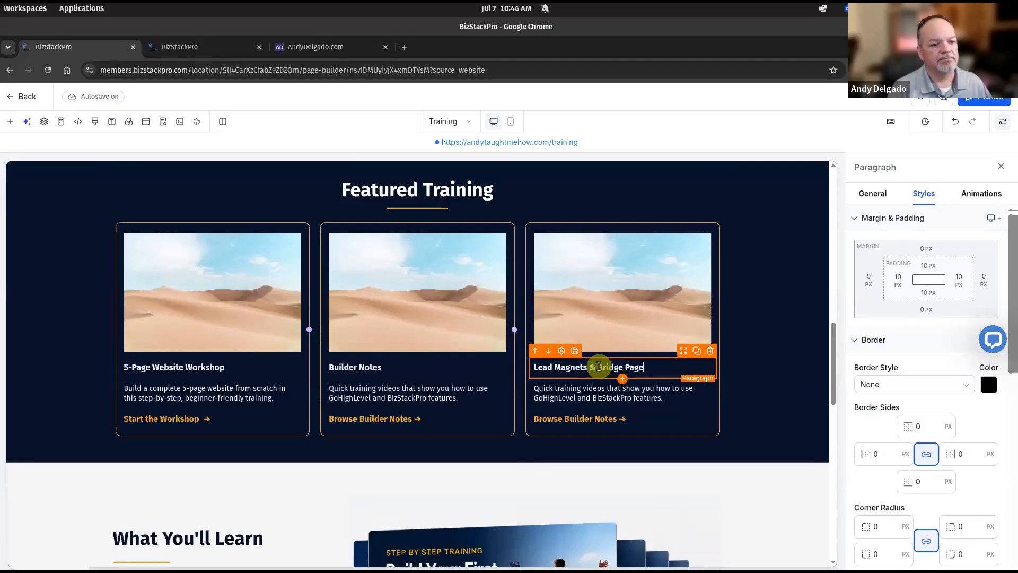
{"action": "type", "text": "s"}
Step: Replace the third card's description with "Learn how to create lead magnets, forms, bridge pages, and automations that grow your lists."
{"action": "left_click", "coordinate": [591, 394]}
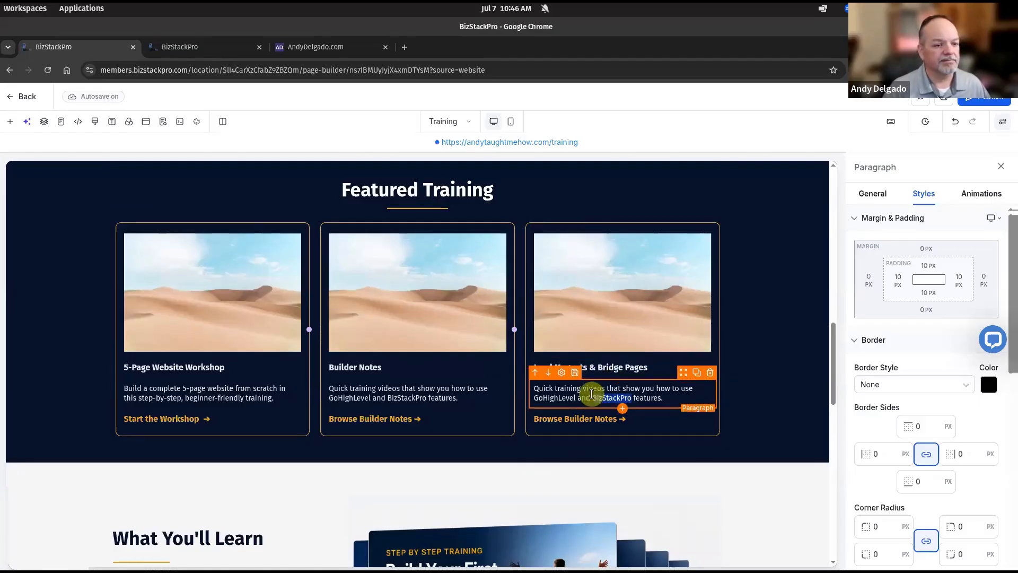
{"action": "triple_click", "coordinate": [591, 394]}
{"action": "type", "text": "L"}
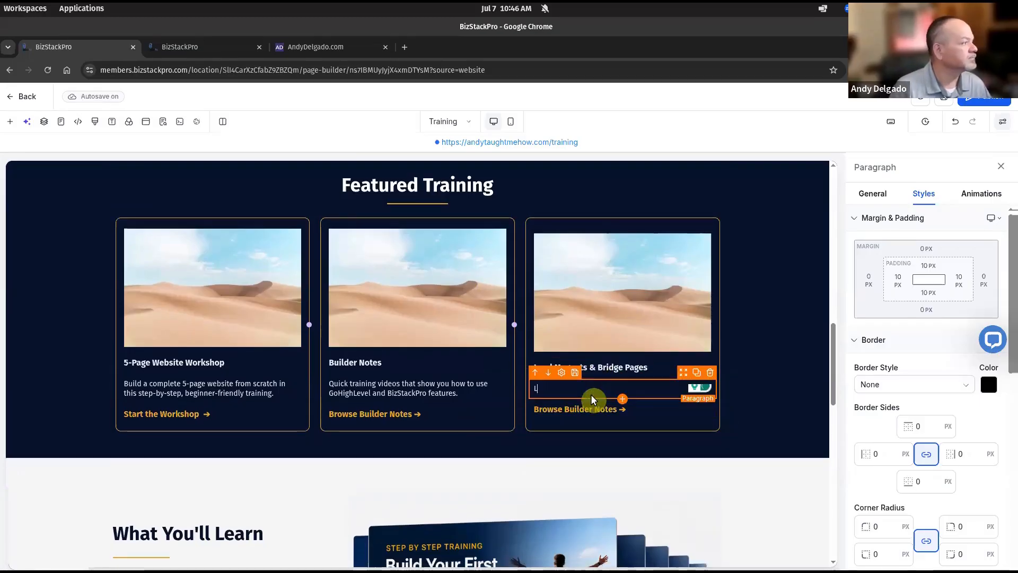
{"action": "type", "text": "earn how to "}
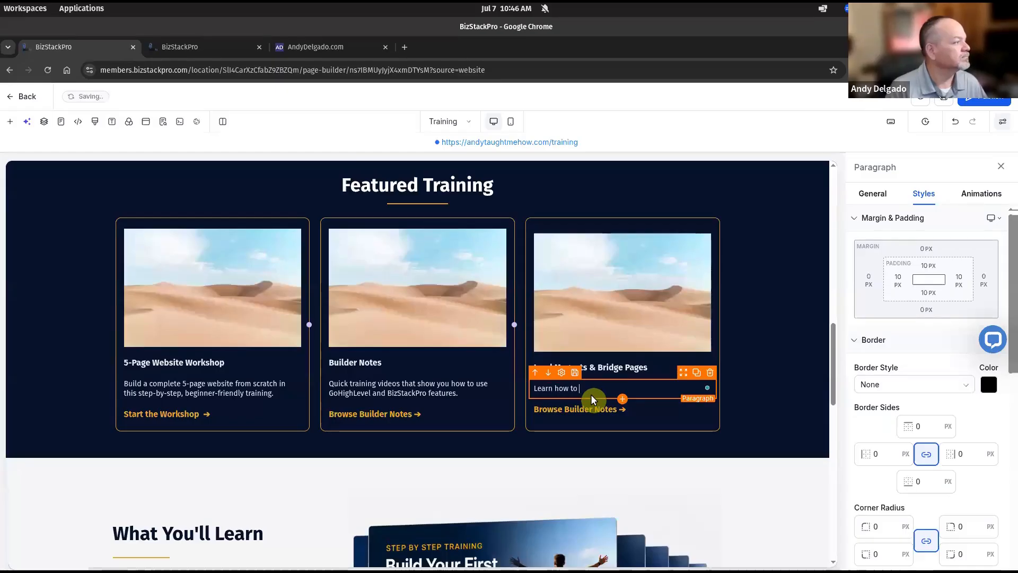
{"action": "type", "text": "create lead"}
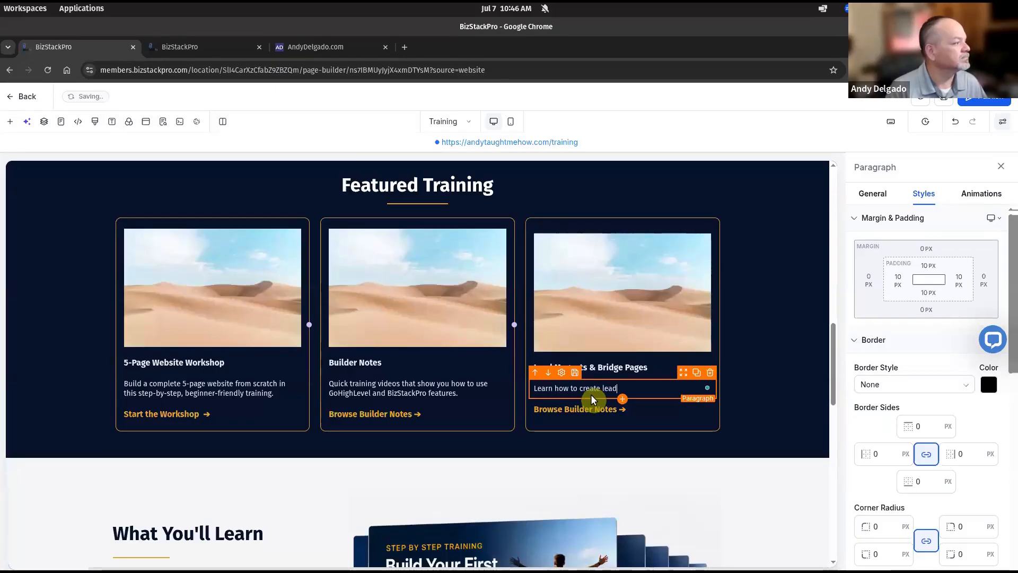
{"action": "type", "text": " magnets"}
{"action": "key", "text": "BackSpace"}
{"action": "type", "text": "ts"}
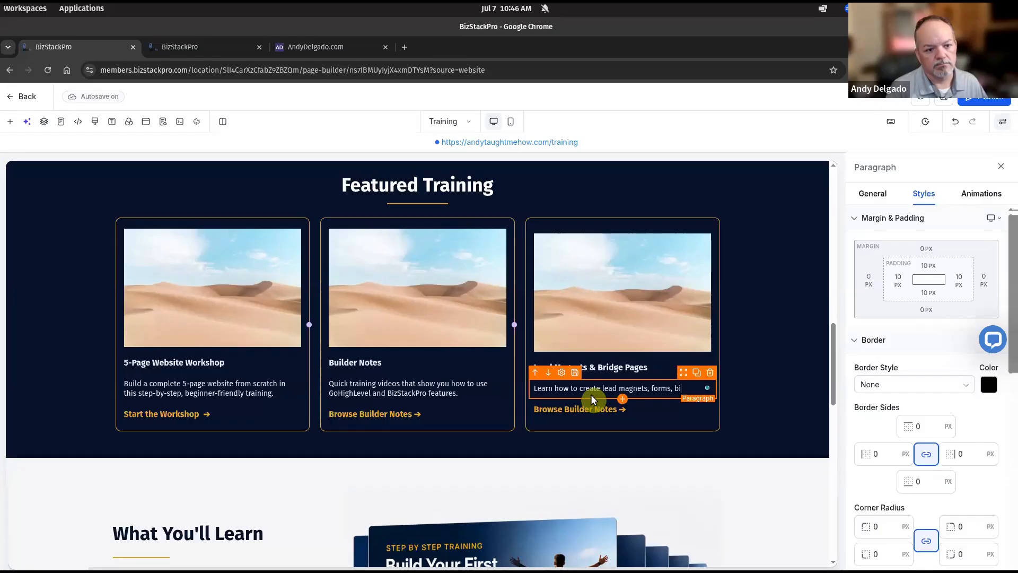
{"action": "type", "text": ", forms, bridge pages"}
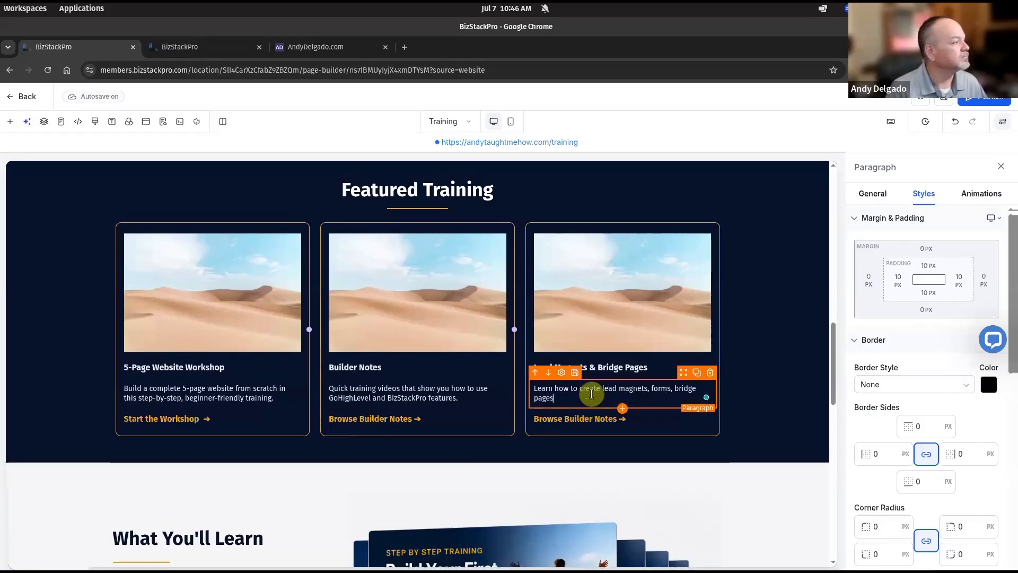
{"action": "type", "text": ", and a"}
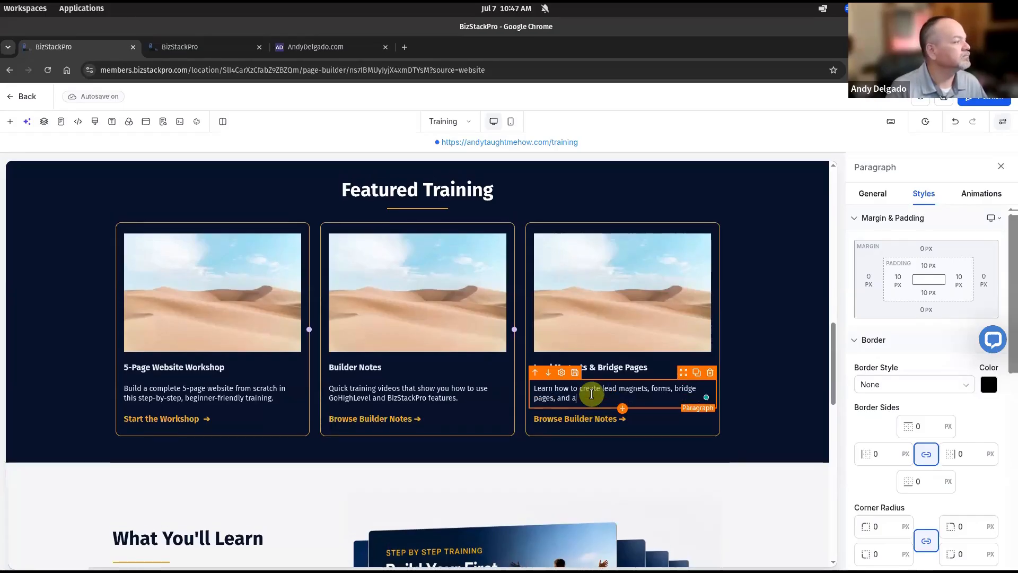
{"action": "type", "text": "utomation s"}
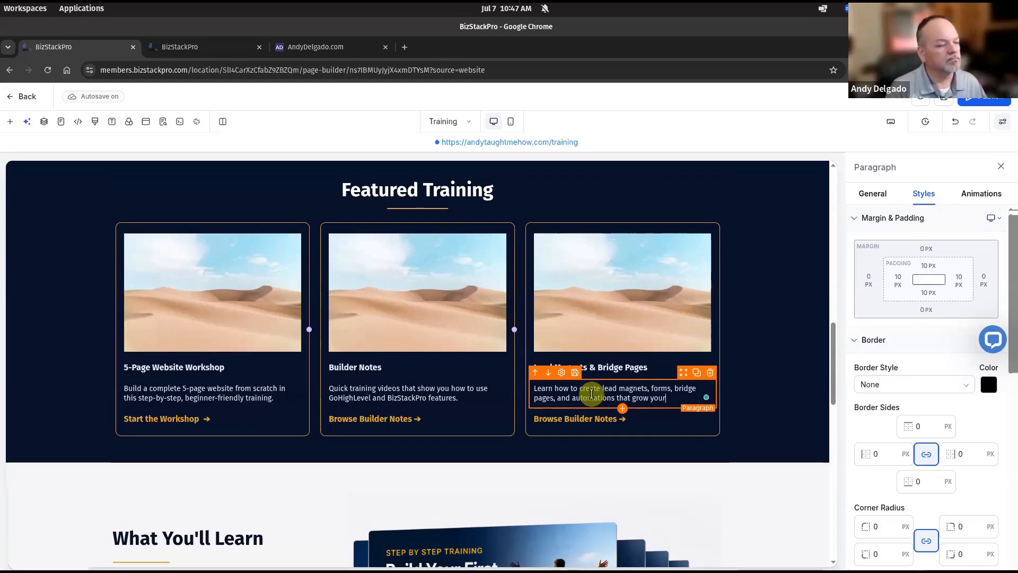
{"action": "type", "text": "that grow your lists."}
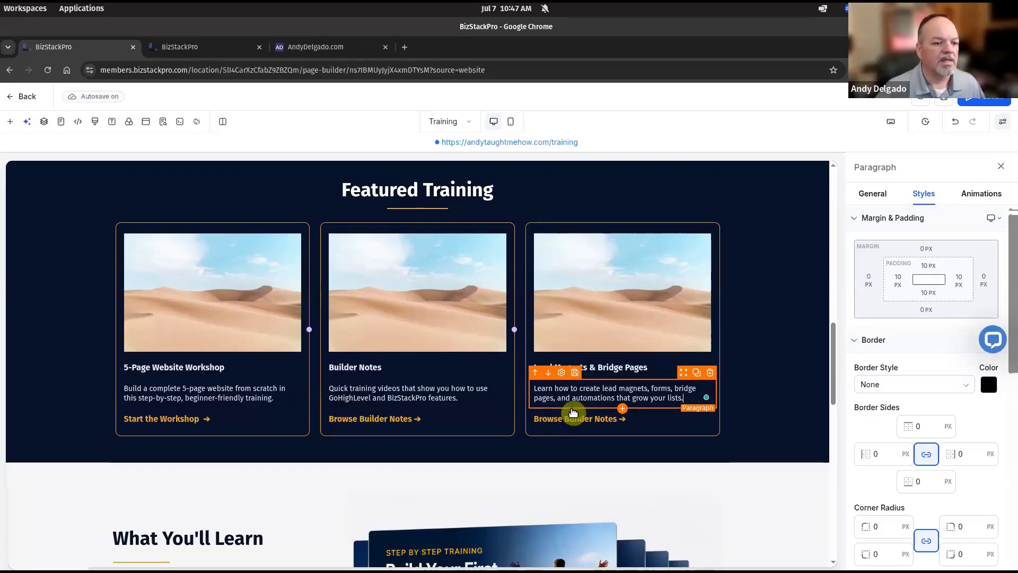
Step: Replace the third card's call-to-action text with "Learn More", keeping the arrow after it
{"action": "left_click", "coordinate": [578, 418]}
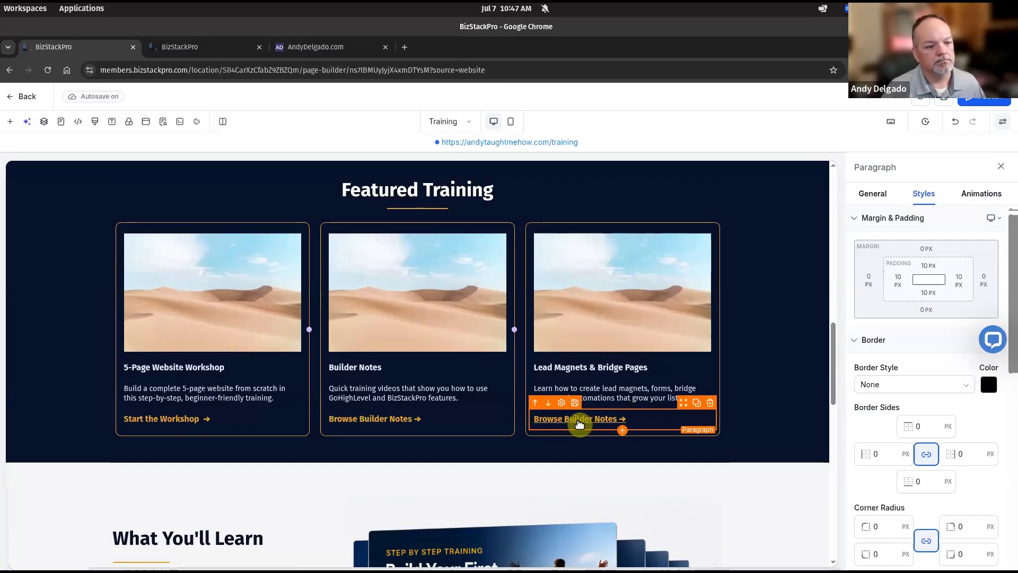
{"action": "key", "text": "ctrl+shift+Right"}
{"action": "key", "text": "ctrl+shift+Right"}
{"action": "key", "text": "ctrl+shift+Right"}
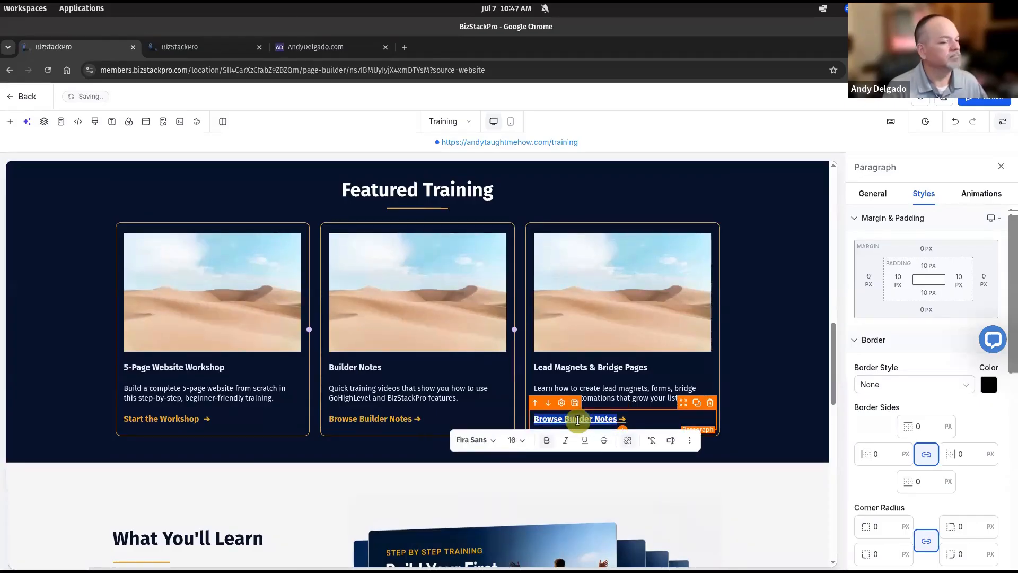
{"action": "type", "text": "Lear"}
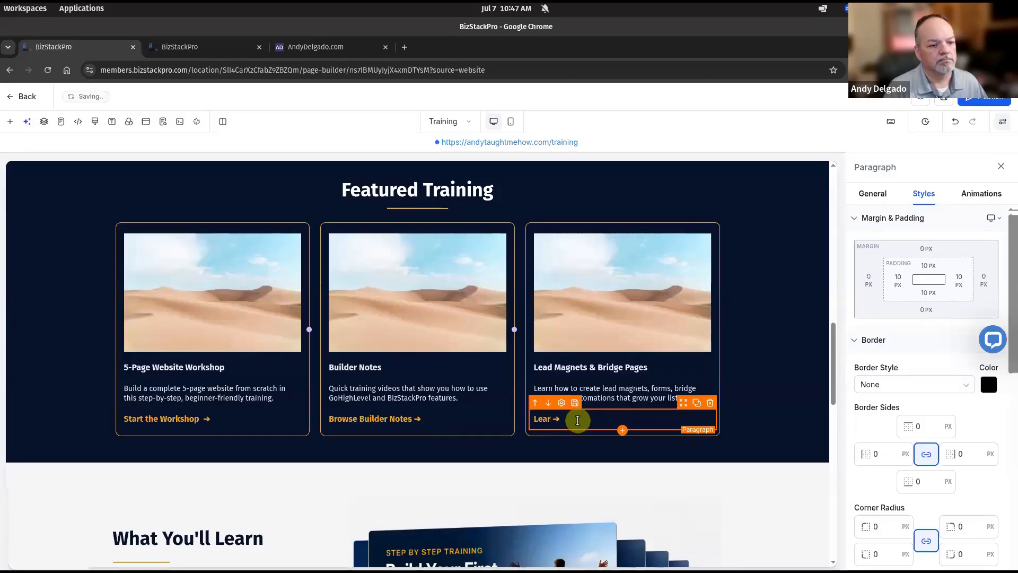
{"action": "type", "text": "n More"}
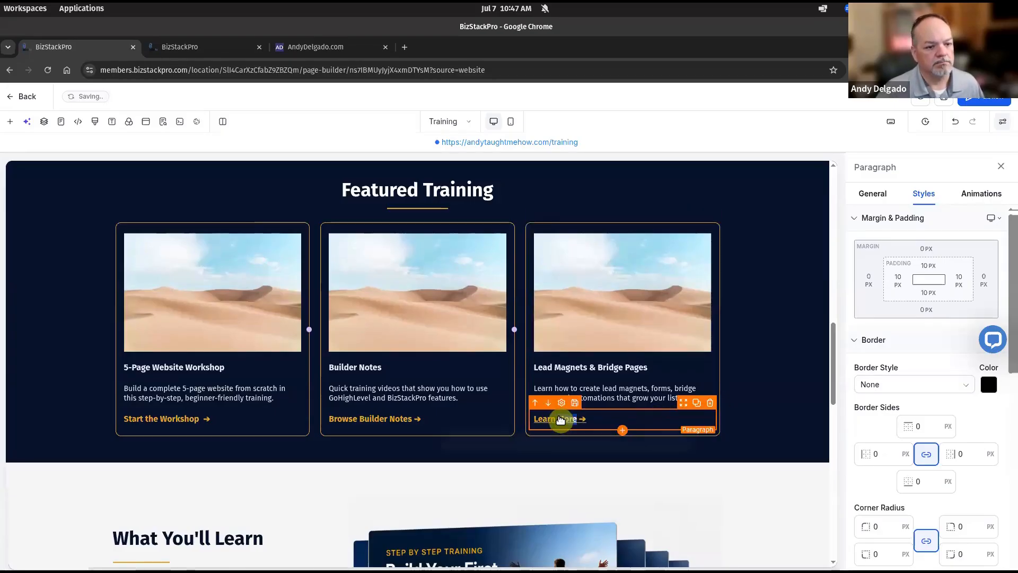
{"action": "triple_click", "coordinate": [560, 419]}
{"action": "left_click", "coordinate": [613, 441]}
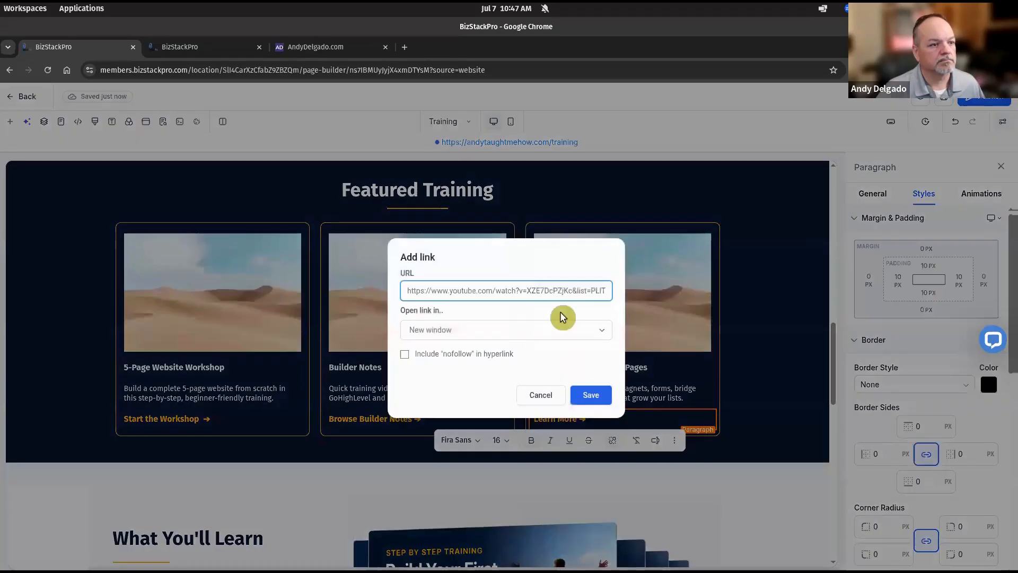
{"action": "triple_click", "coordinate": [555, 290]}
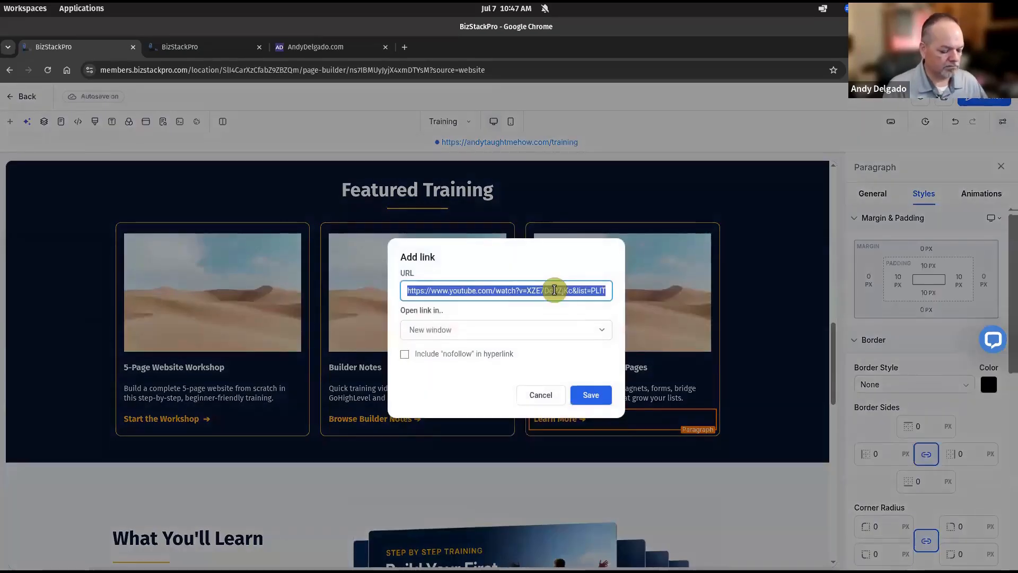
{"action": "type", "text": "http://#"}
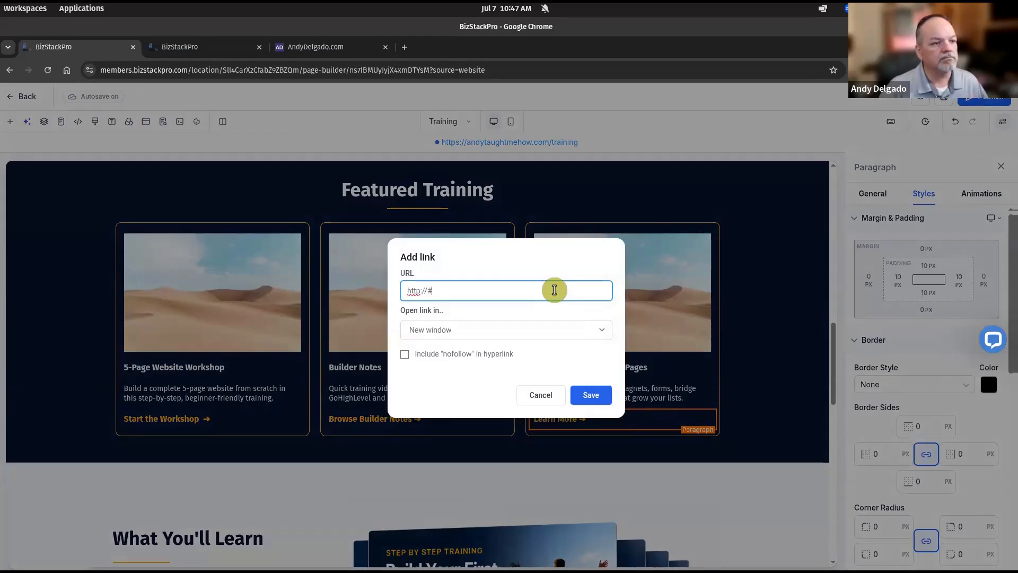
{"action": "left_click", "coordinate": [591, 398]}
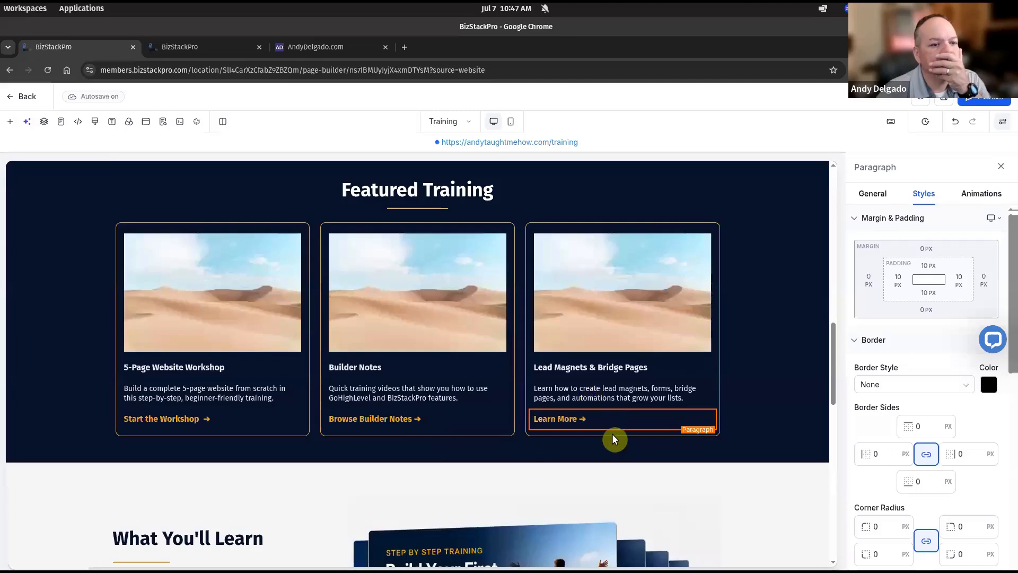
Step: Reopen the third card's "Learn More" link settings and check the placeholder URL
{"action": "left_click", "coordinate": [614, 439]}
{"action": "left_click", "coordinate": [575, 430]}
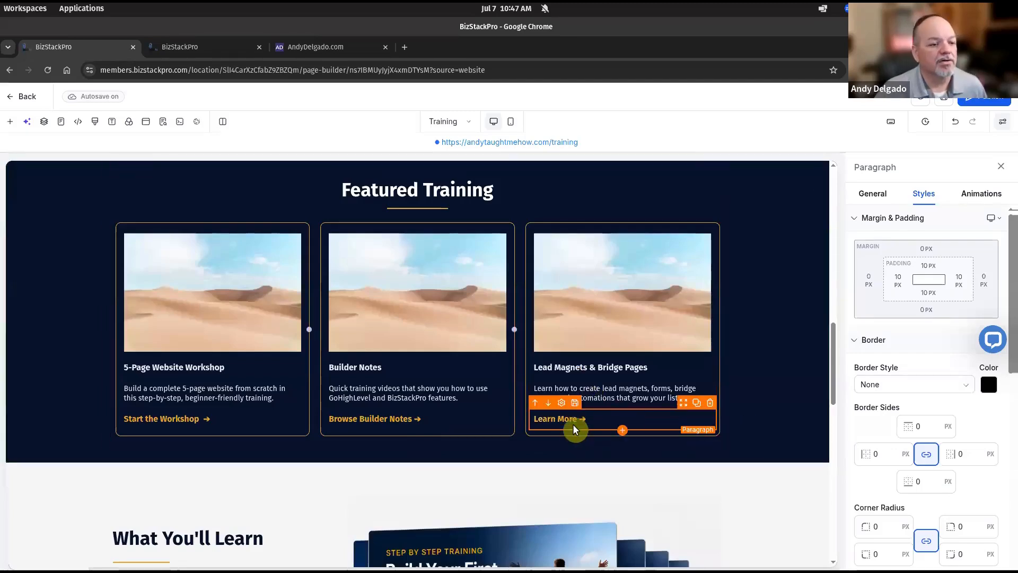
{"action": "triple_click", "coordinate": [569, 422]}
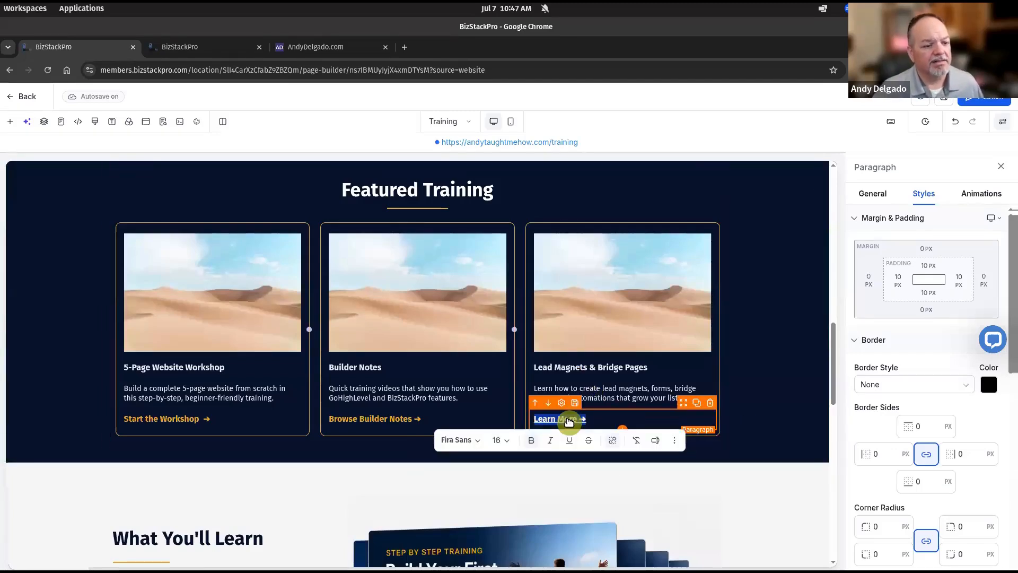
{"action": "left_click", "coordinate": [612, 440]}
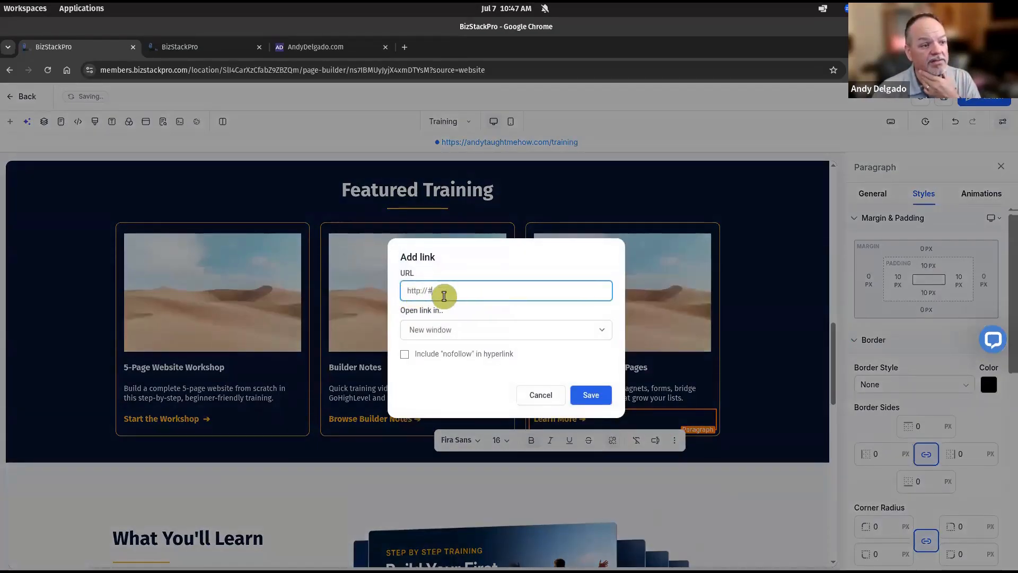
{"action": "key", "text": "BackSpace"}
{"action": "type", "text": "#"}
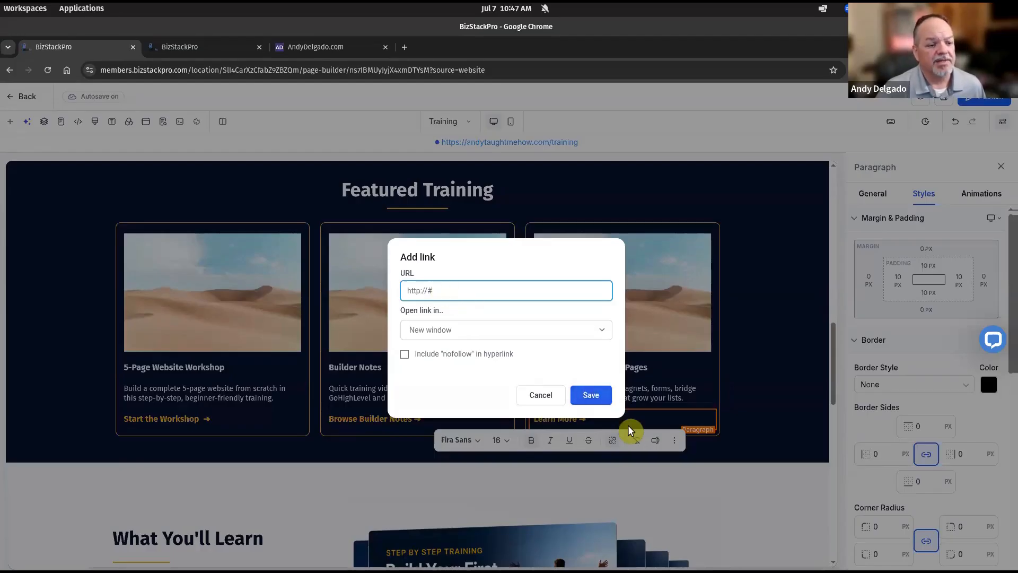
Step: Compare the Featured Training cards with the mockup and rename their section to "Featured Training Section"
{"action": "left_click", "coordinate": [758, 400]}
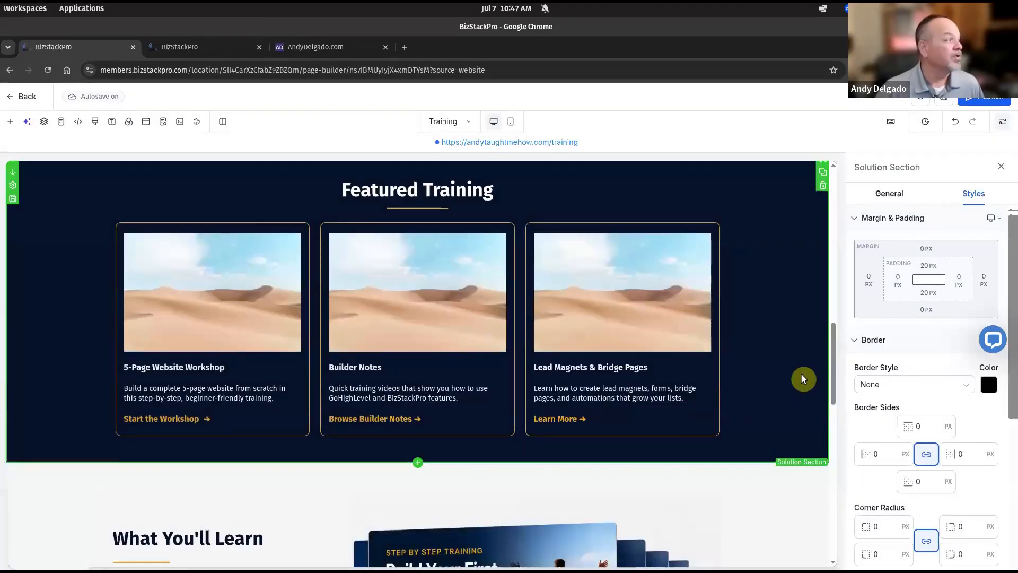
{"action": "left_click_drag", "start_coordinate": [0, 101], "coordinate": [571, 115]}
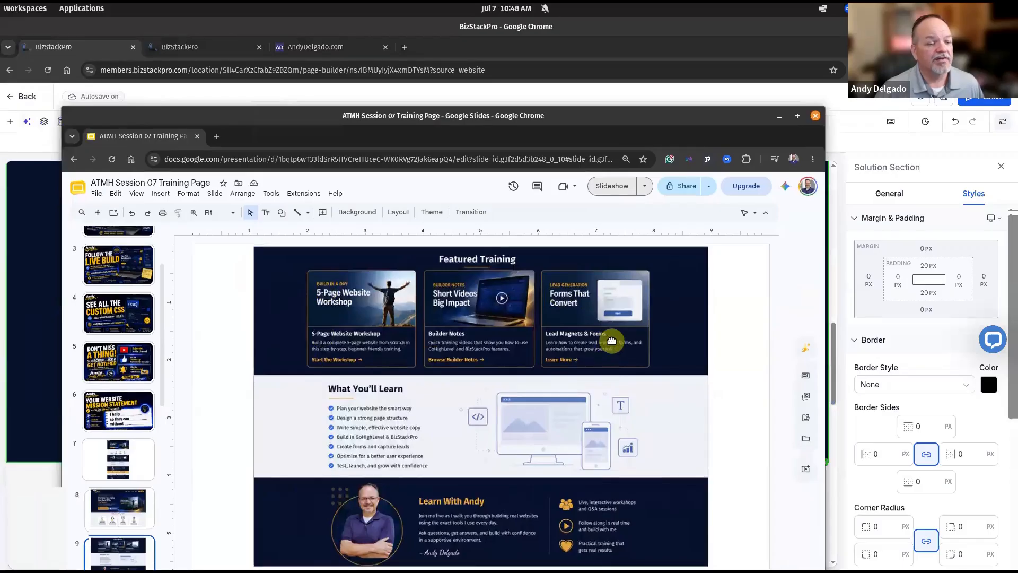
{"action": "left_click_drag", "start_coordinate": [529, 113], "coordinate": [0, 100]}
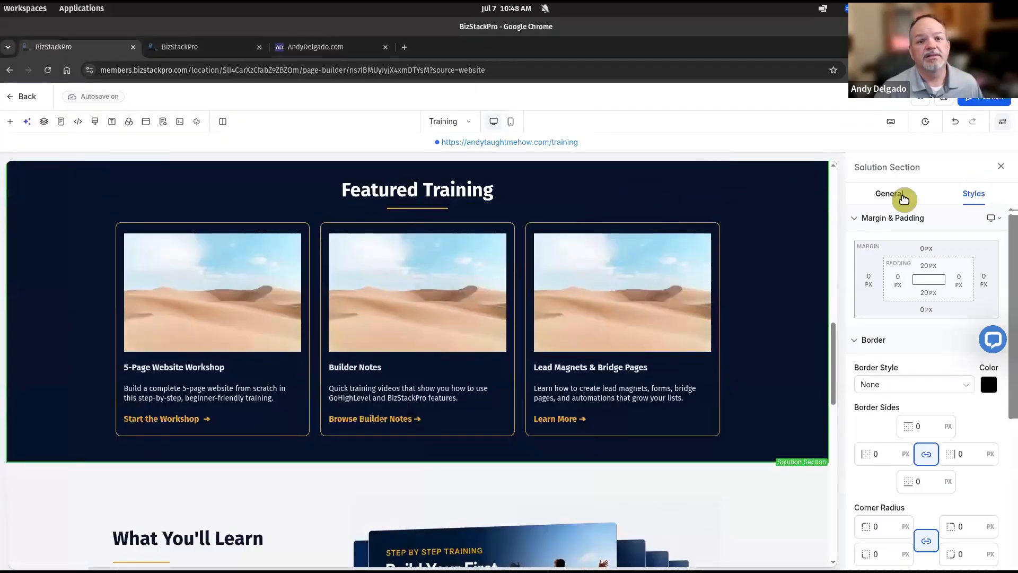
{"action": "left_click", "coordinate": [891, 195]}
{"action": "left_click_drag", "start_coordinate": [893, 233], "coordinate": [805, 226]}
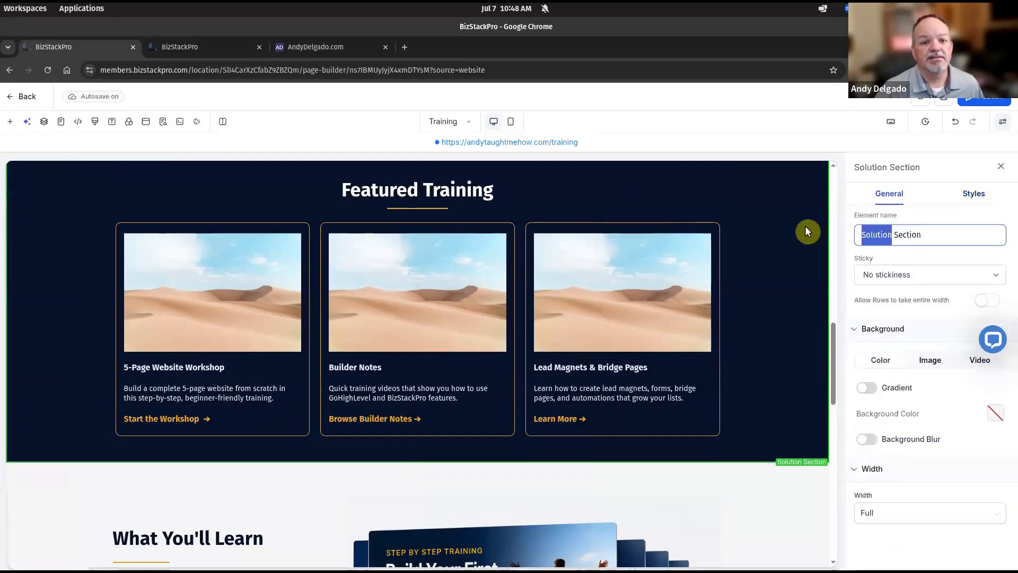
{"action": "type", "text": "Featured Tr"}
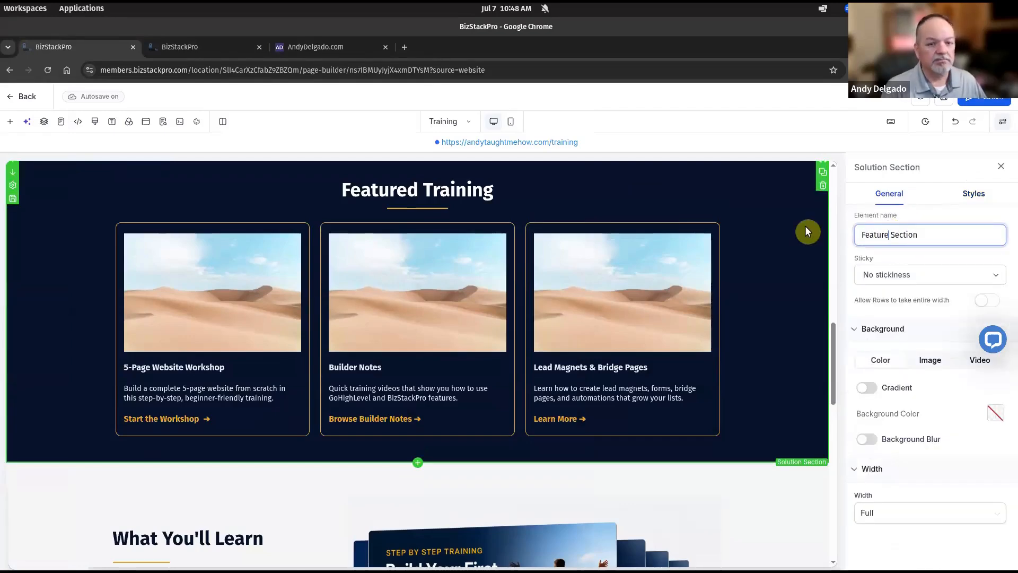
{"action": "type", "text": "ainin"}
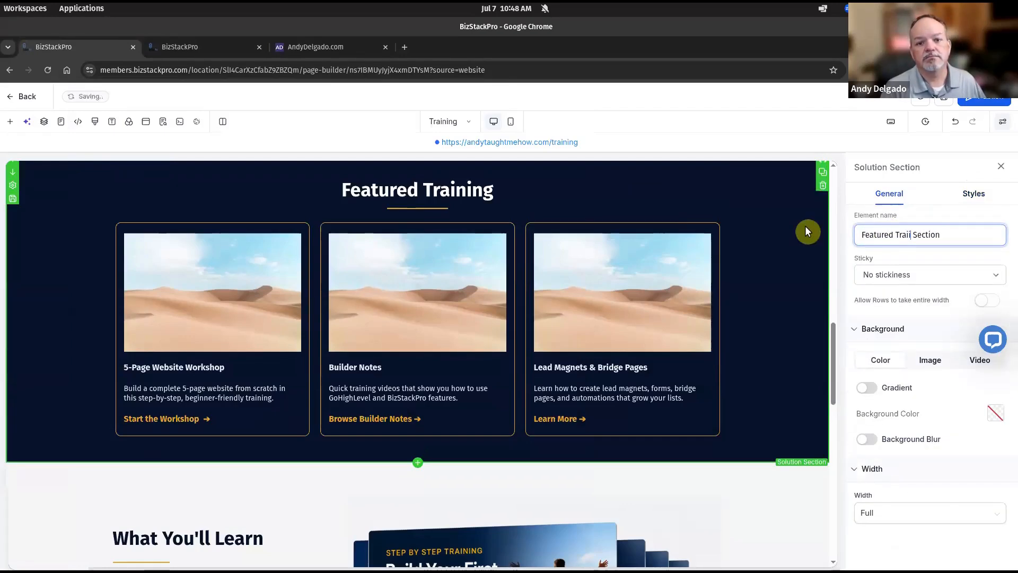
{"action": "type", "text": "g"}
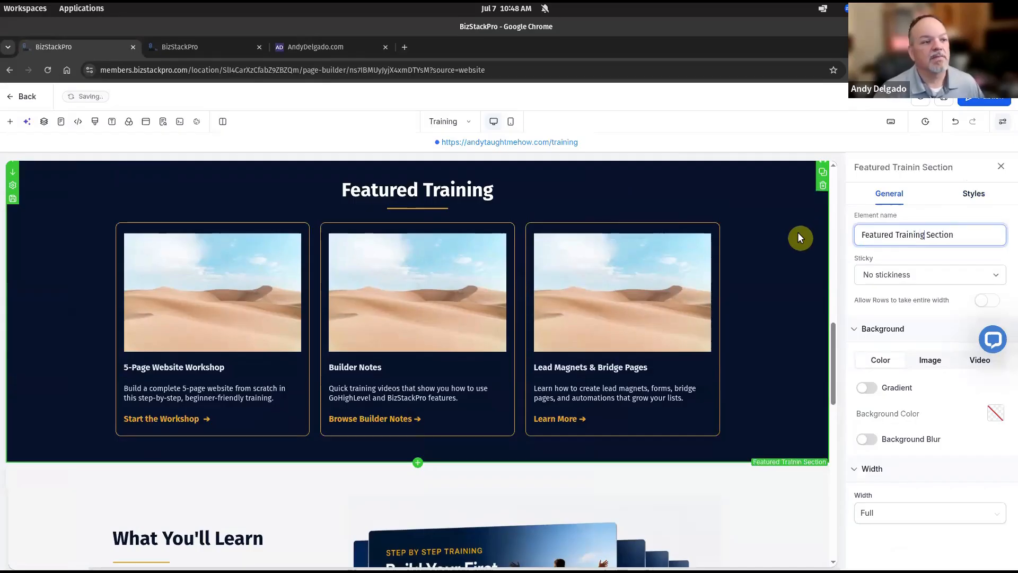
Step: Rename the section containing "Start Your Learning Path" to "Learning Path Section"
{"action": "scroll", "coordinate": [746, 254], "scroll_direction": "up", "scroll_amount": 3}
{"action": "scroll", "coordinate": [754, 256], "scroll_direction": "up", "scroll_amount": 1}
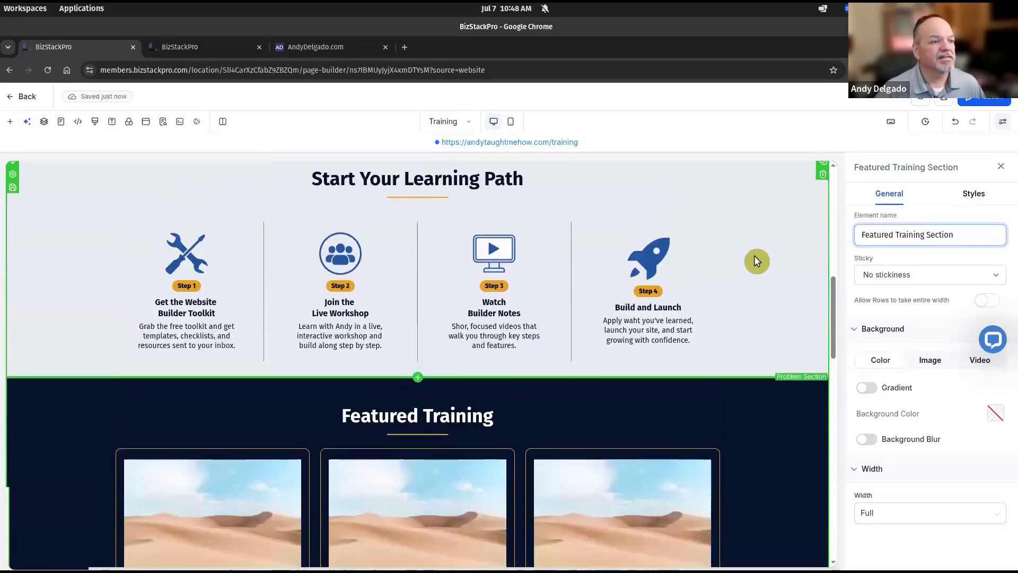
{"action": "left_click", "coordinate": [769, 169]}
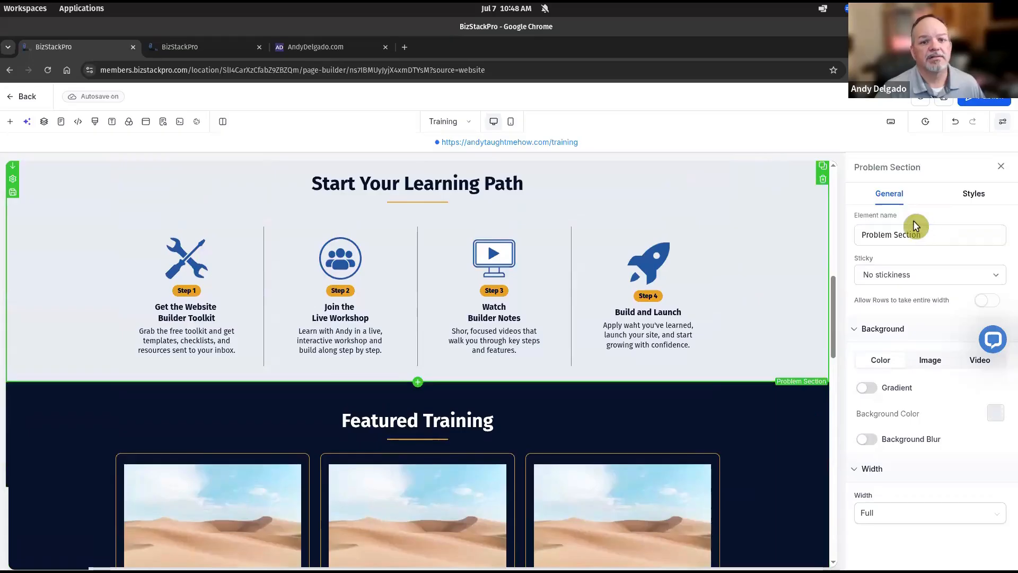
{"action": "left_click_drag", "start_coordinate": [889, 234], "coordinate": [841, 233]}
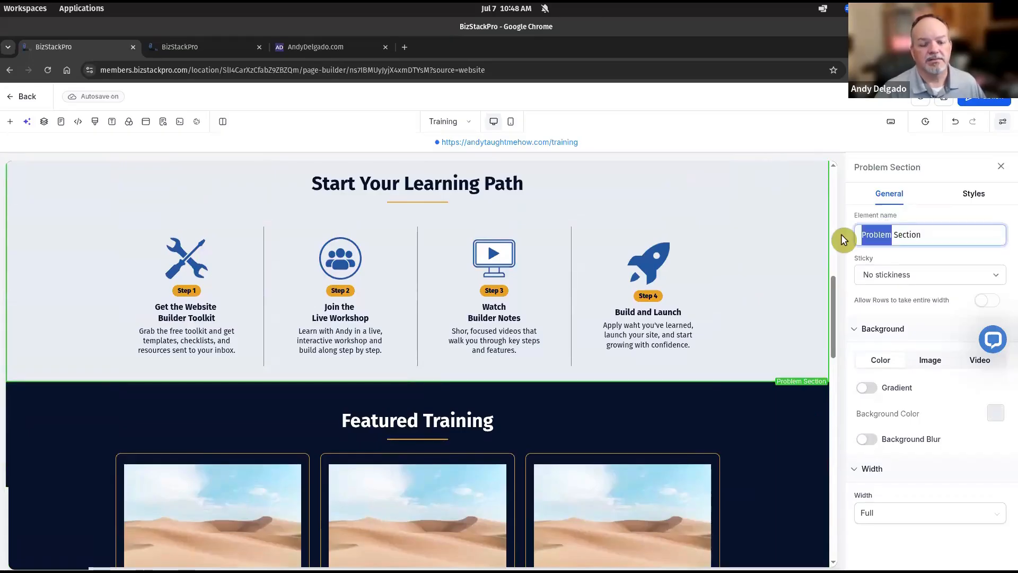
{"action": "type", "text": "Learn"}
{"action": "type", "text": "ing Path"}
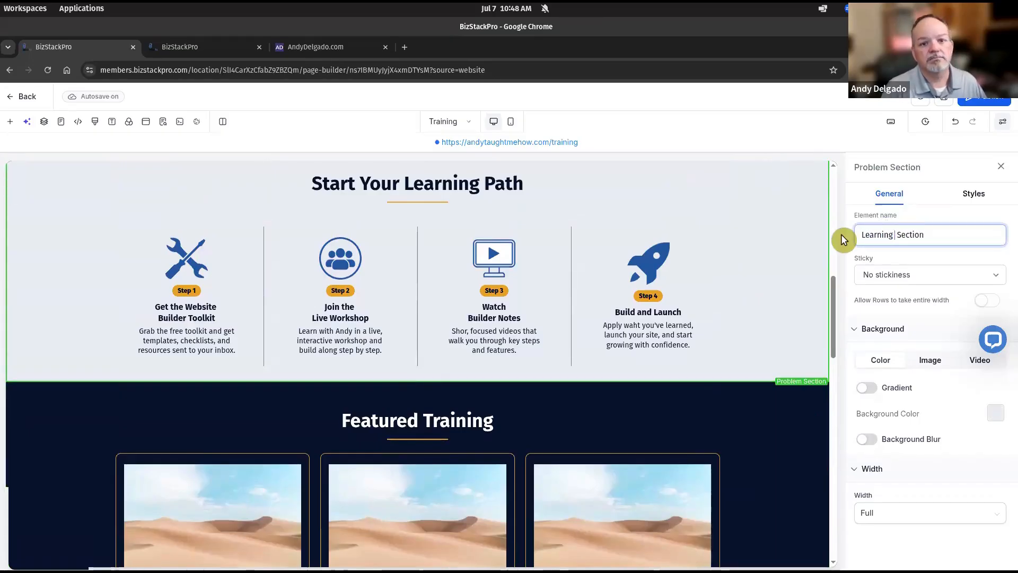
Step: Following the mockup, replace the second bullet under "What You'll Learn" with "Design a strong page structure."
{"action": "scroll", "coordinate": [684, 249], "scroll_direction": "down", "scroll_amount": 10}
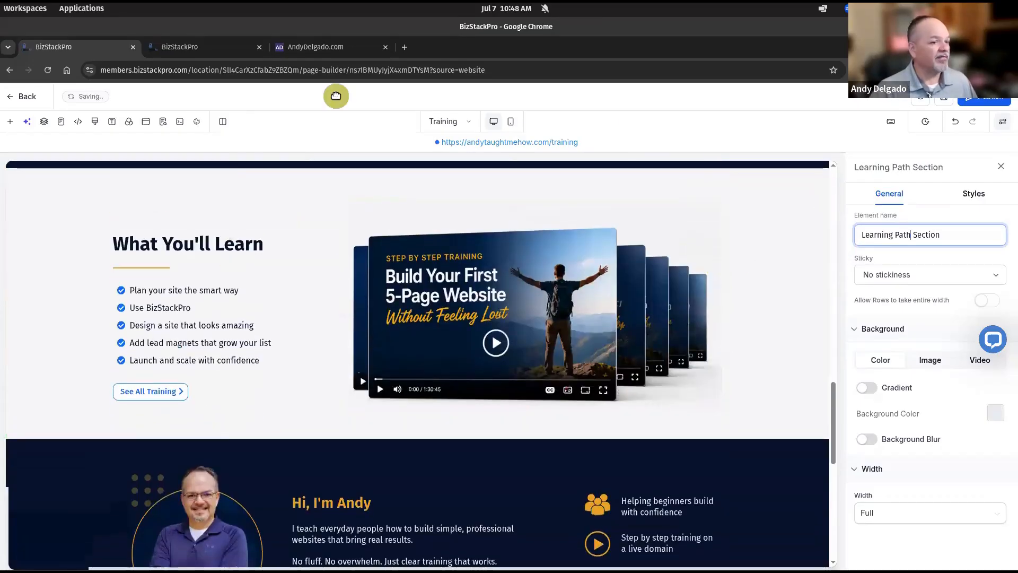
{"action": "left_click_drag", "start_coordinate": [336, 96], "coordinate": [666, 116]}
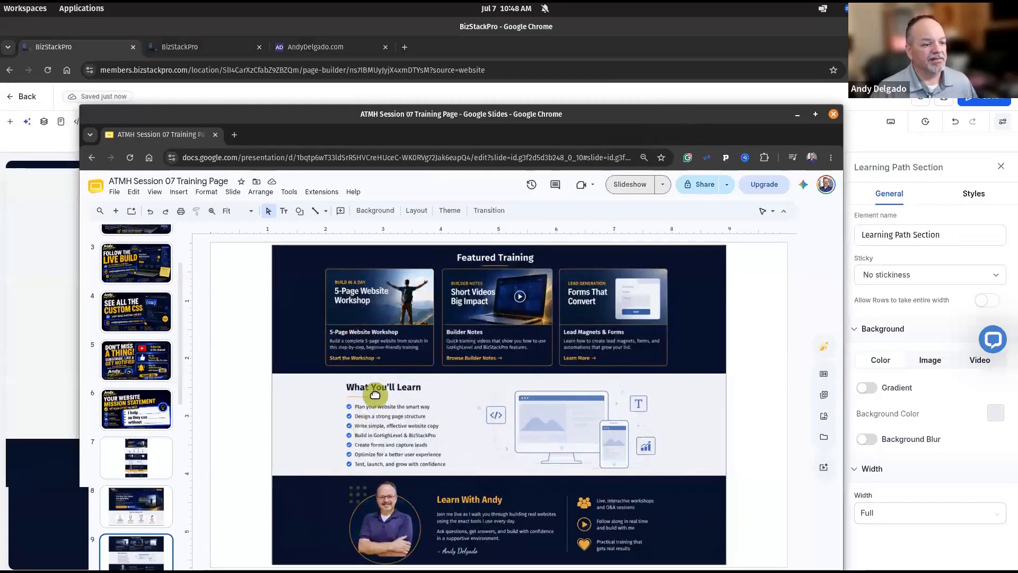
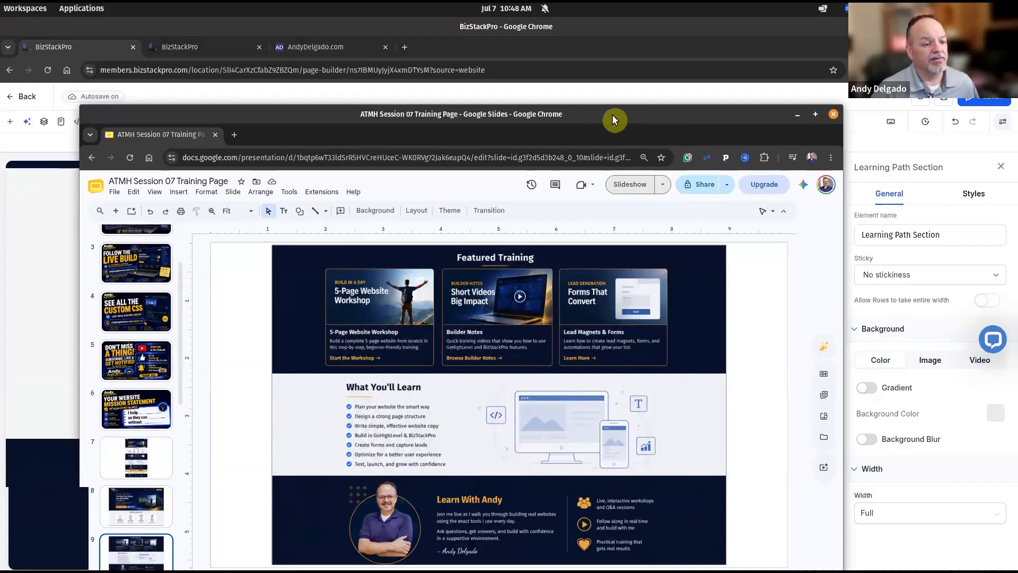
{"action": "left_click_drag", "start_coordinate": [612, 113], "coordinate": [0, 109]}
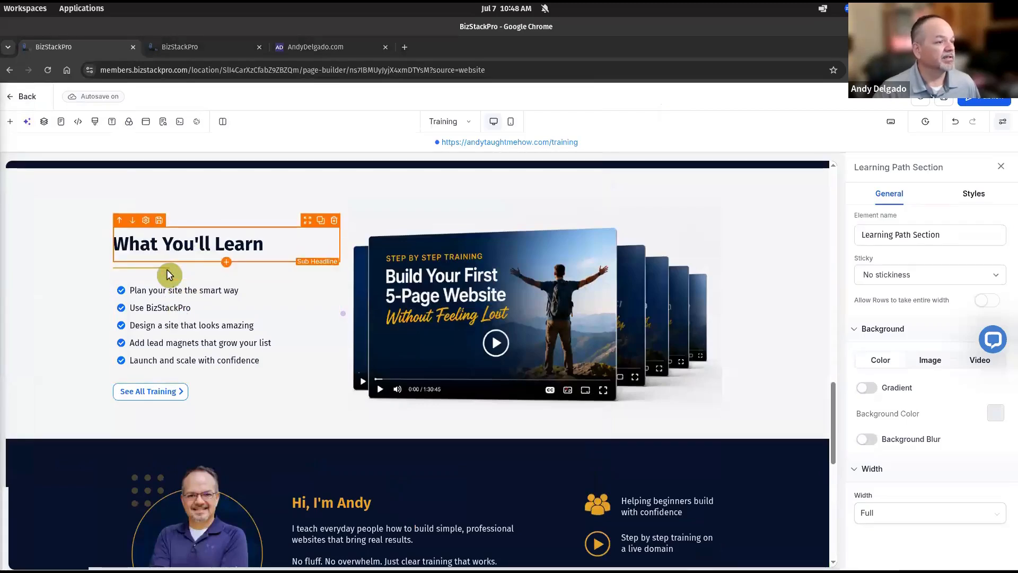
{"action": "left_click", "coordinate": [179, 306]}
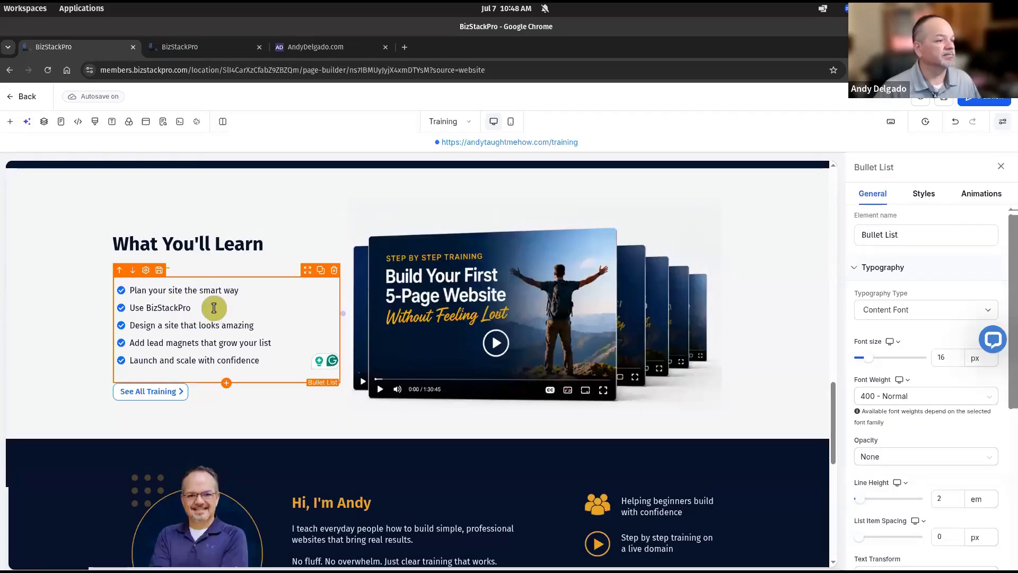
{"action": "key", "text": "ctrl+shift+Left"}
{"action": "key", "text": "ctrl+shift+Left"}
{"action": "type", "text": "Design a strong"}
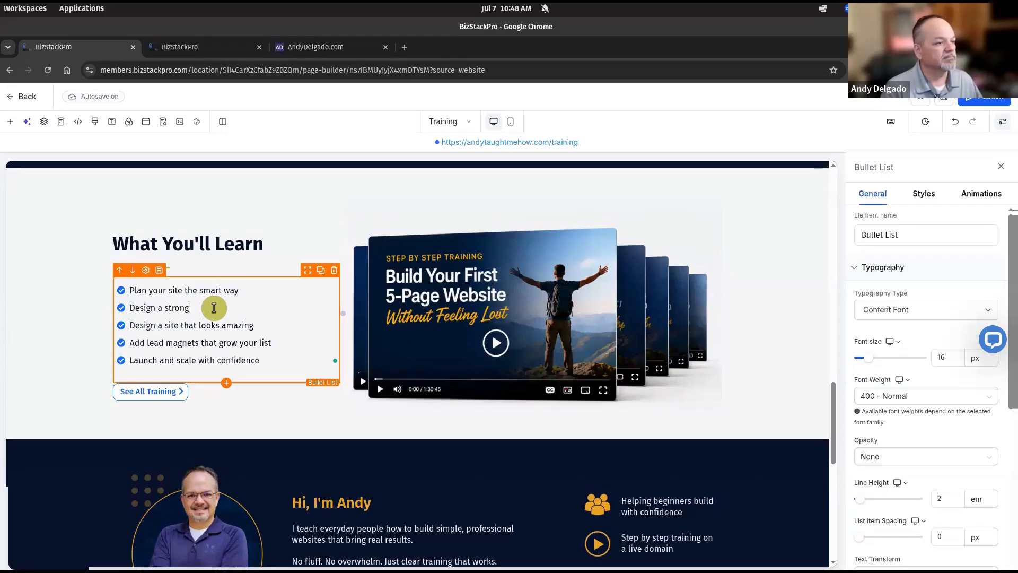
{"action": "type", "text": "ructure."}
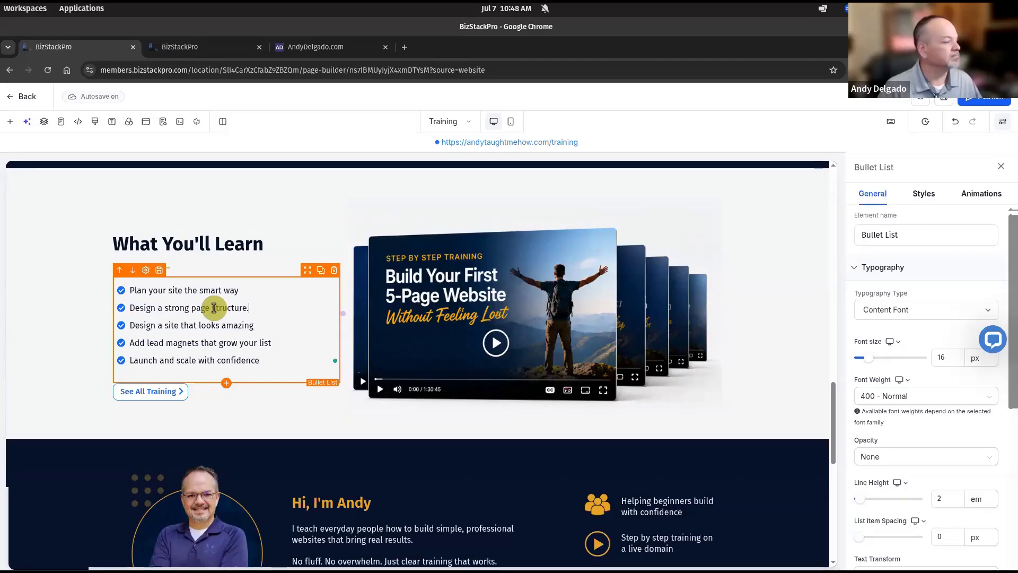
Step: Remove the trailing period from the second bullet under "What You'll Learn"
{"action": "key", "text": "Down"}
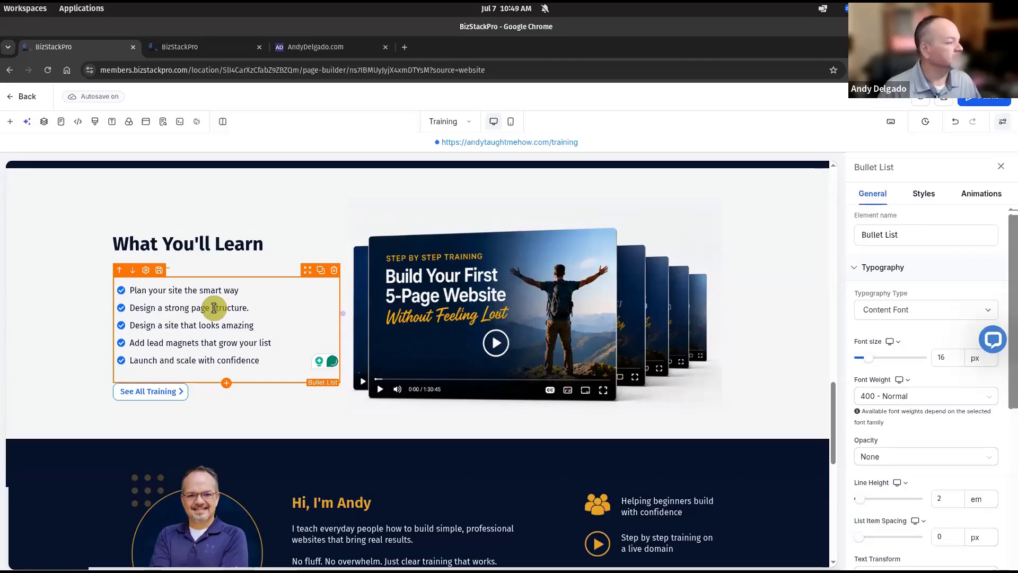
{"action": "key", "text": "ctrl+shift+Left"}
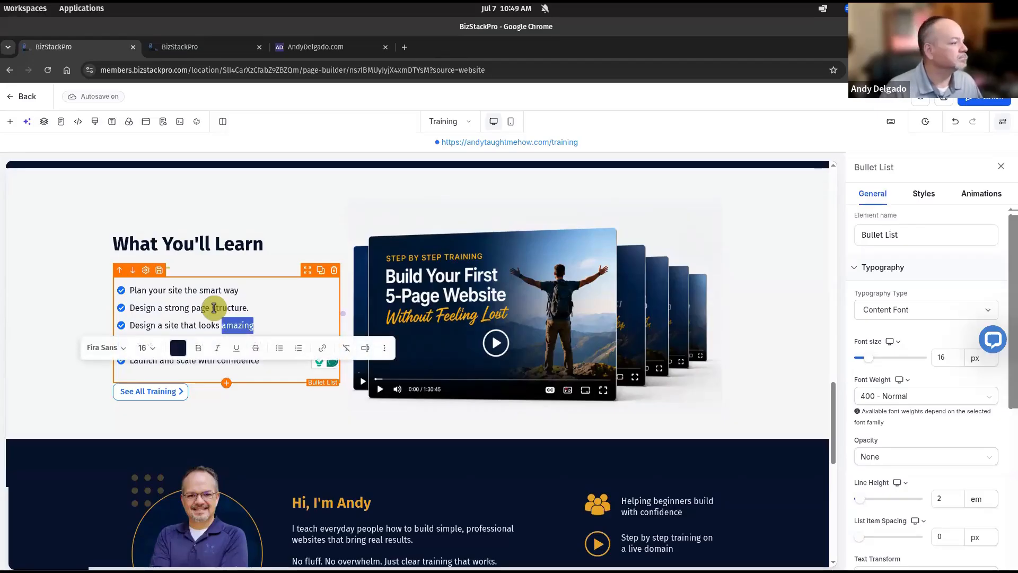
{"action": "key", "text": "Up"}
{"action": "key", "text": "Right"}
{"action": "key", "text": "Right"}
{"action": "key", "text": "End"}
{"action": "key", "text": "BackSpace"}
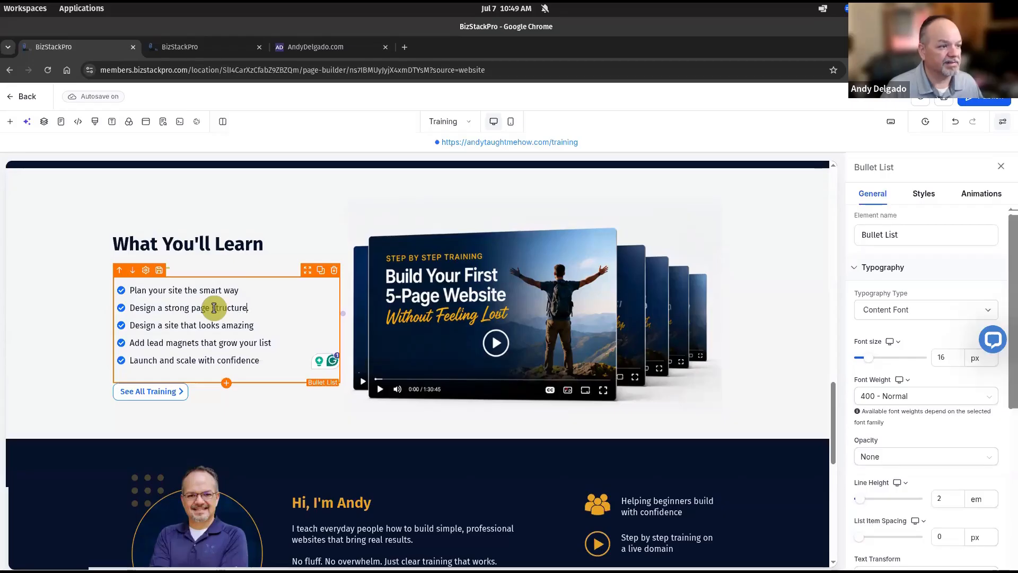
Step: Replace the third bullet under "What You'll Learn" with "Write simple, effective website copy"
{"action": "key", "text": "Down"}
{"action": "key", "text": "ctrl+shift+Left"}
{"action": "key", "text": "ctrl+shift+Left"}
{"action": "key", "text": "ctrl+shift+Left"}
{"action": "key", "text": "ctrl+shift+Left"}
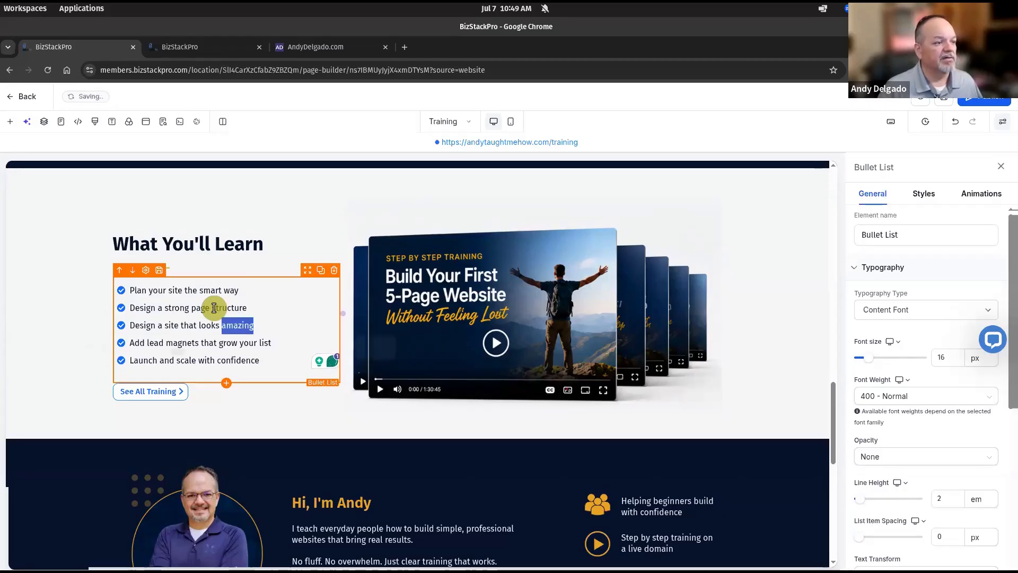
{"action": "key", "text": "ctrl+shift+Left"}
{"action": "key", "text": "ctrl+shift+Left"}
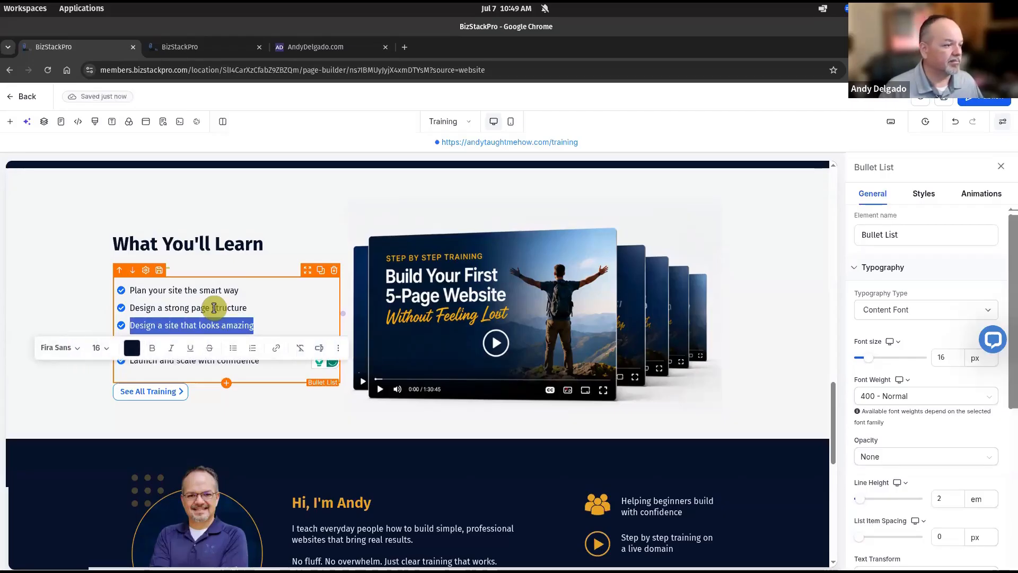
{"action": "type", "text": "WE"}
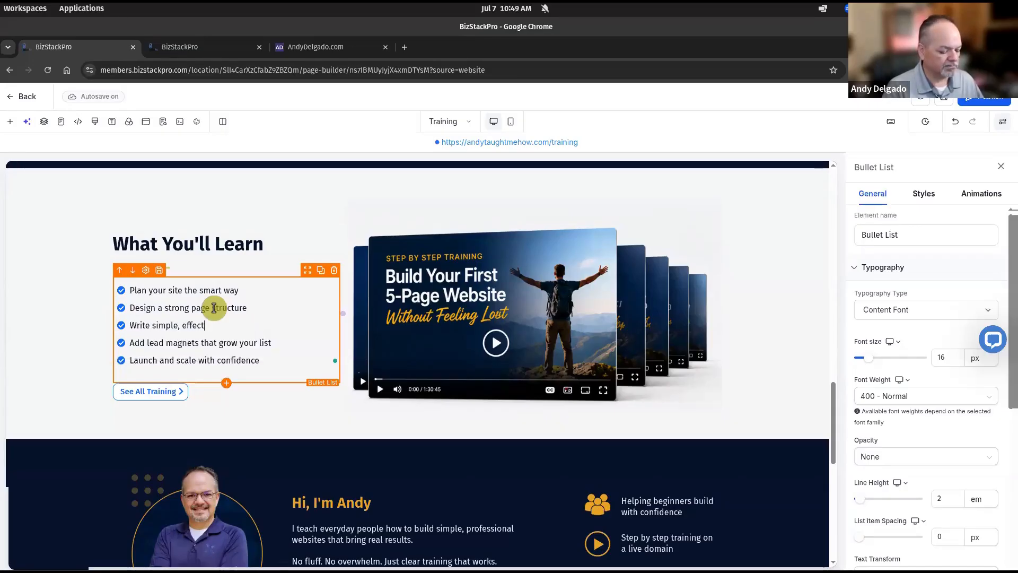
{"action": "type", "text": "bsite copy"}
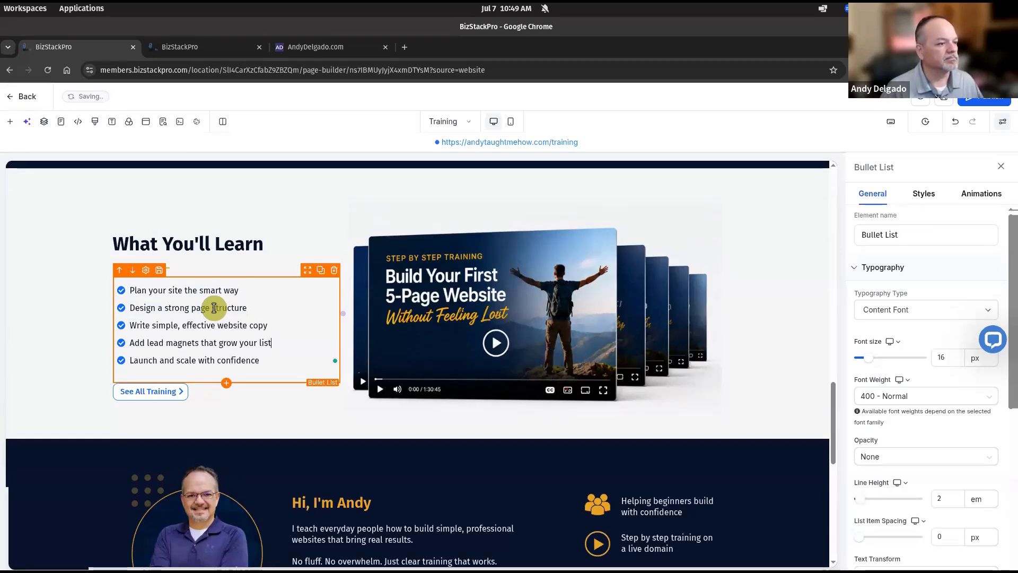
Step: Replace the fourth bullet under "What You'll Learn" with "Build in GoHighLevel & DizStackPro"
{"action": "key", "text": "Down"}
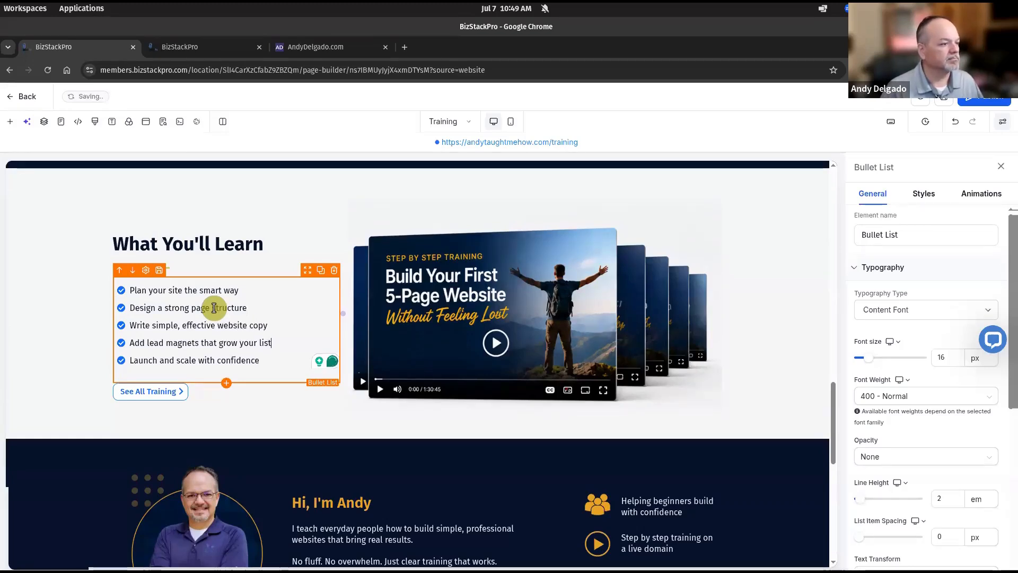
{"action": "key", "text": "ctrl+shift+Left"}
{"action": "key", "text": "ctrl+shift+Left"}
{"action": "key", "text": "ctrl+shift+Left"}
{"action": "key", "text": "ctrl+shift+Left"}
{"action": "key", "text": "ctrl+shift+Left"}
{"action": "key", "text": "ctrl+shift+Left"}
{"action": "key", "text": "ctrl+shift+Left"}
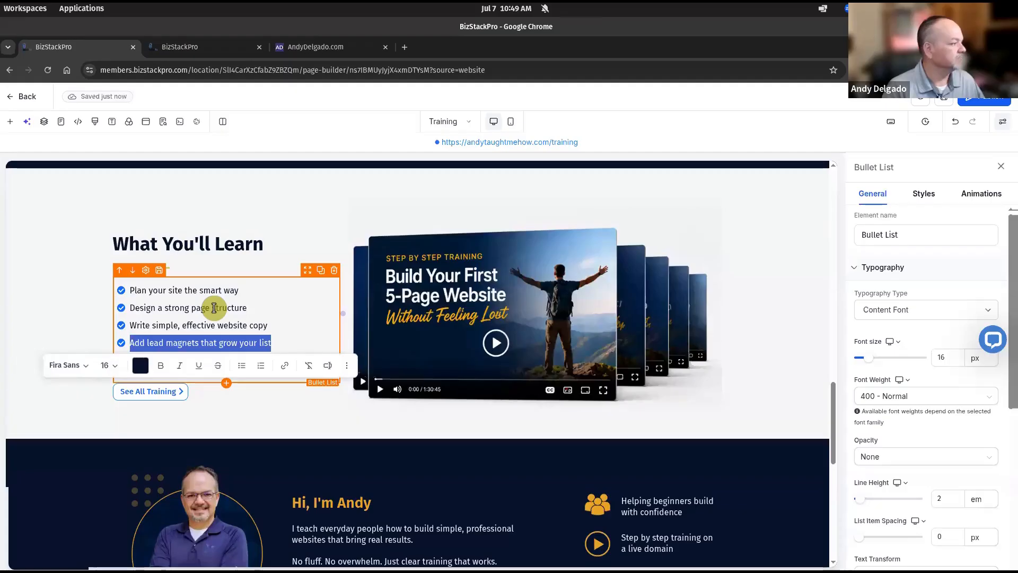
{"action": "type", "text": "Bui"}
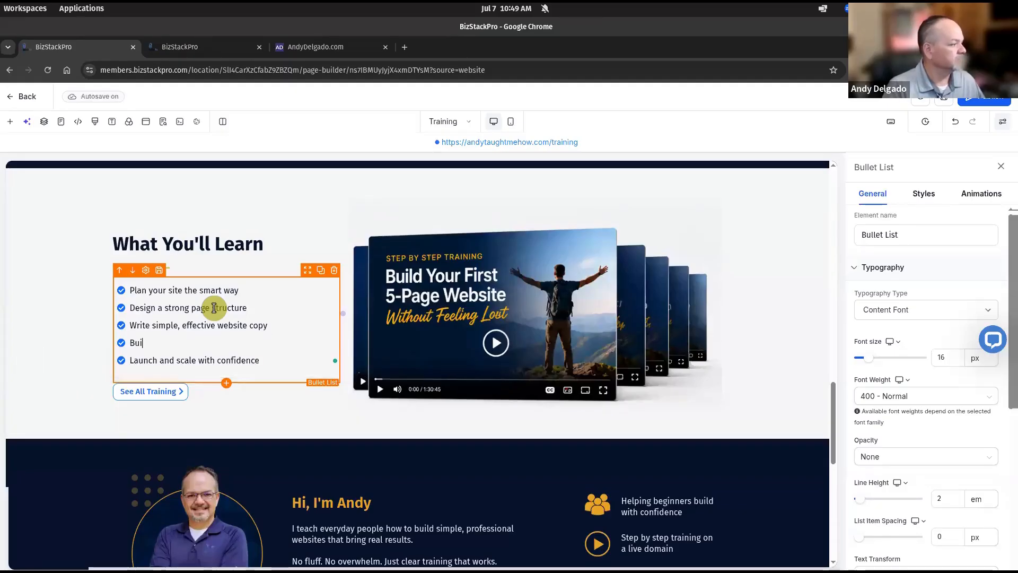
{"action": "type", "text": "ld in Go"}
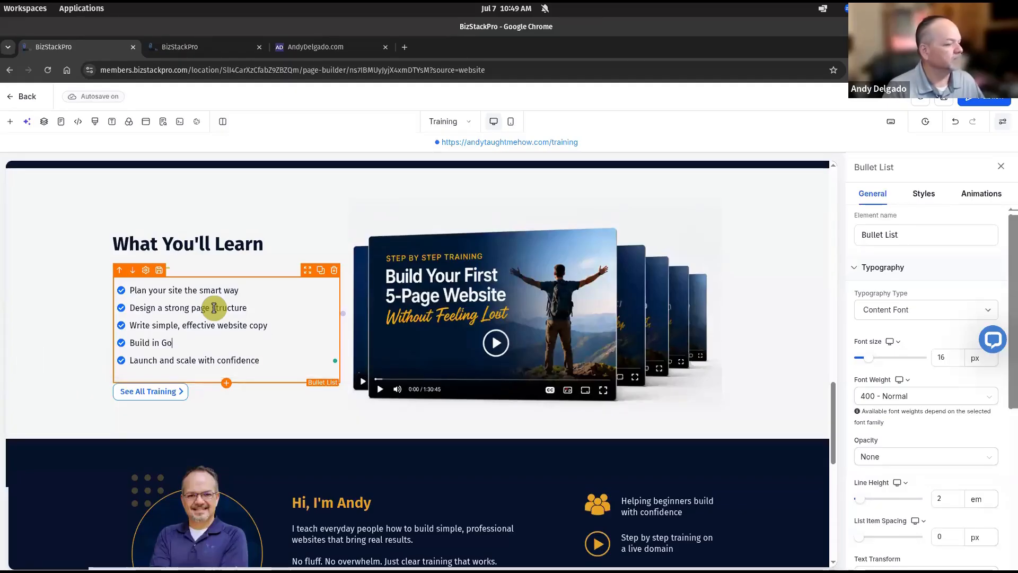
{"action": "type", "text": "HighLe"}
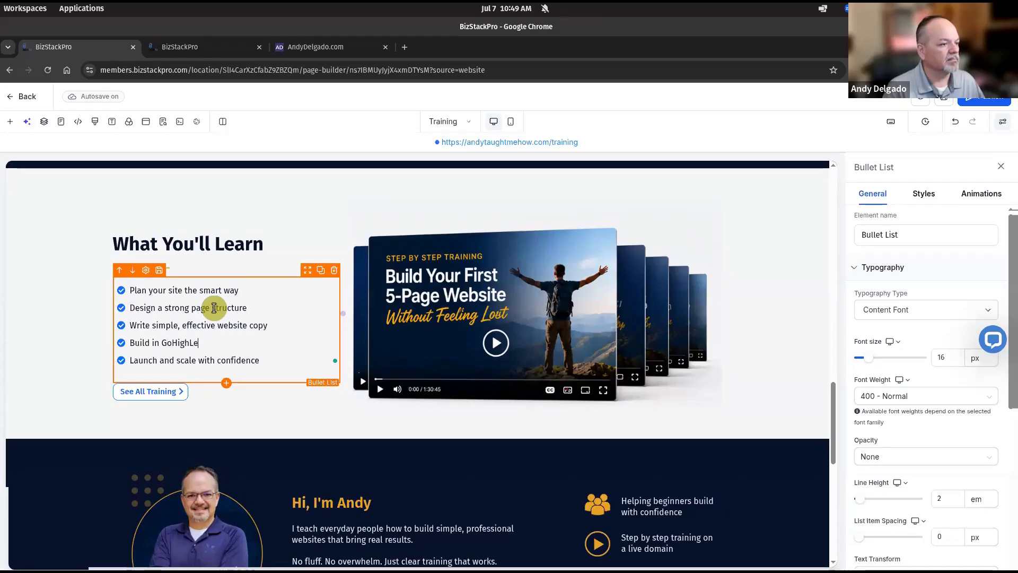
{"action": "type", "text": "vel"}
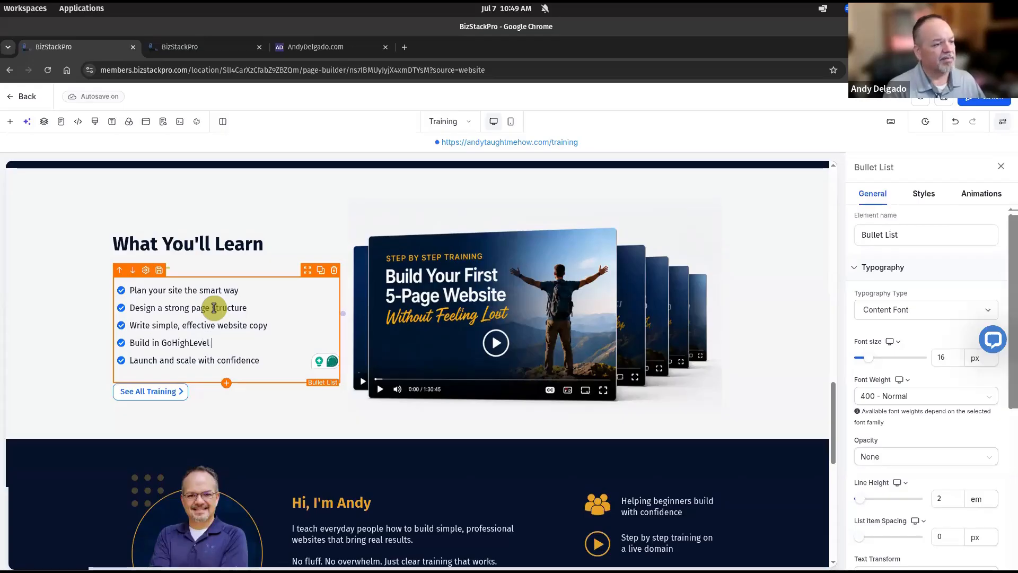
{"action": "type", "text": " &"}
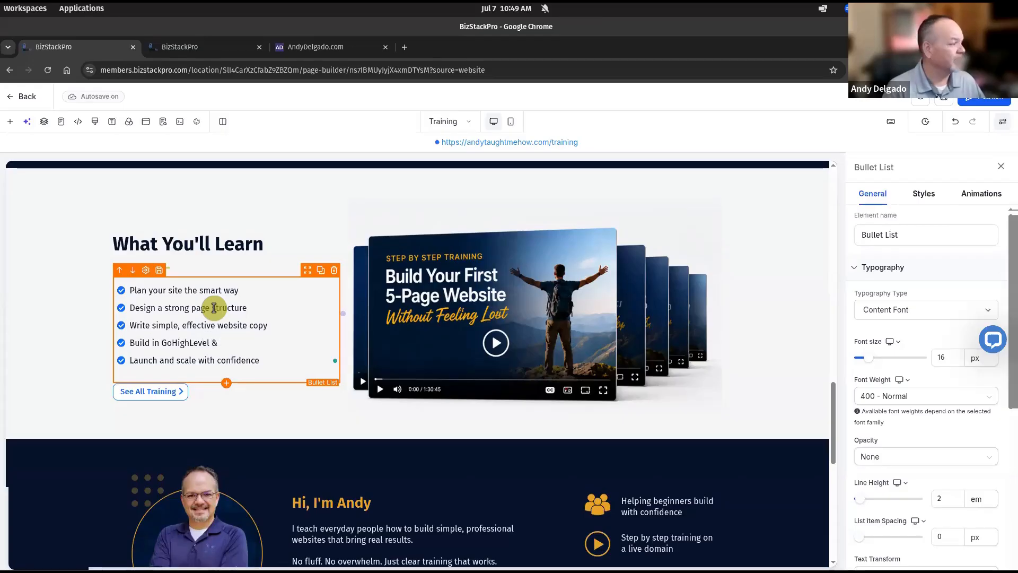
{"action": "type", "text": " D"}
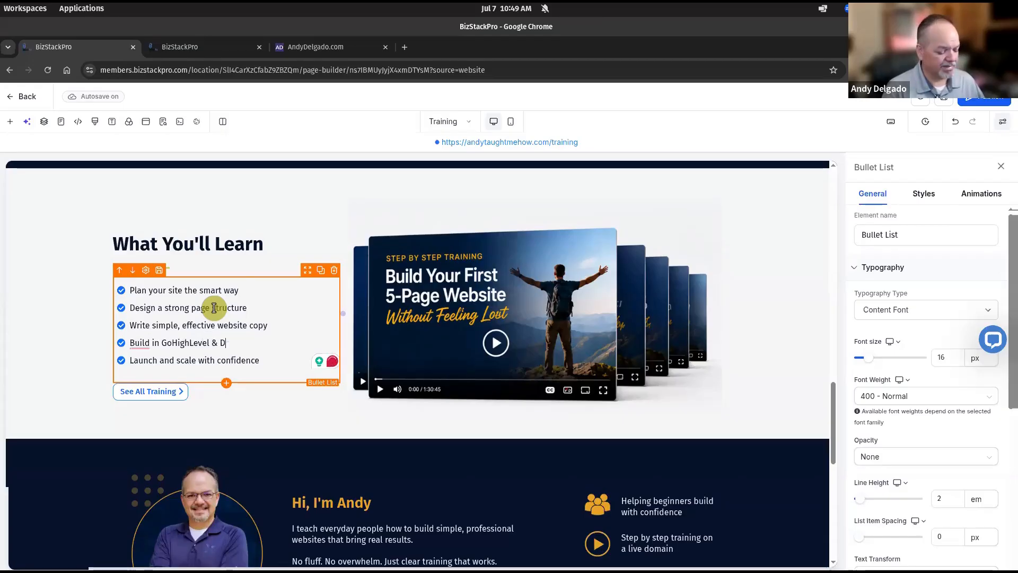
{"action": "type", "text": "izStack"}
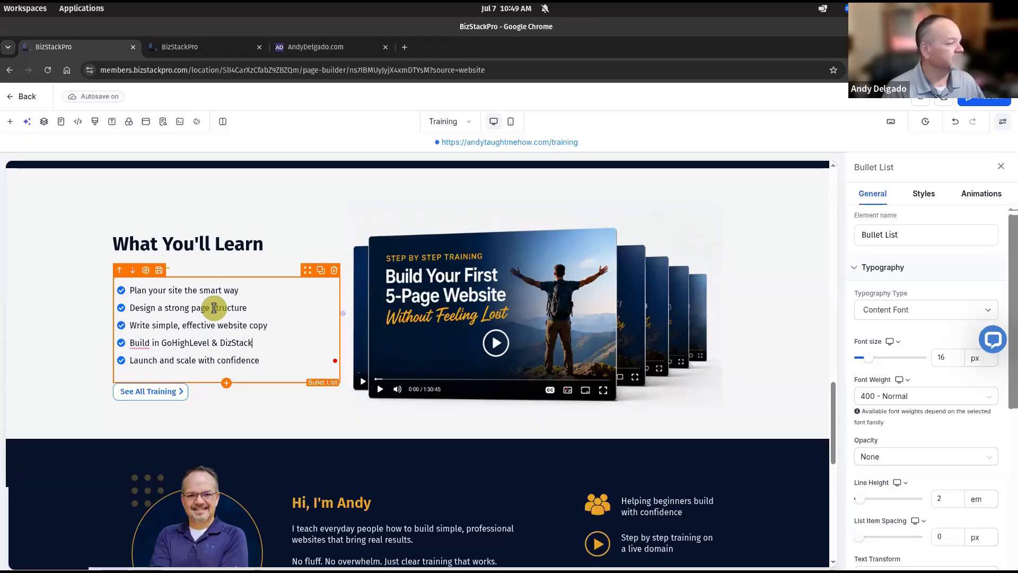
Step: Replace the fifth bullet under "What You'll Learn" with "Create forms and capture leads"
{"action": "key", "text": "Down"}
{"action": "key", "text": "ctrl+shift+Left"}
{"action": "key", "text": "ctrl+shift+Left"}
{"action": "key", "text": "ctrl+shift+Left"}
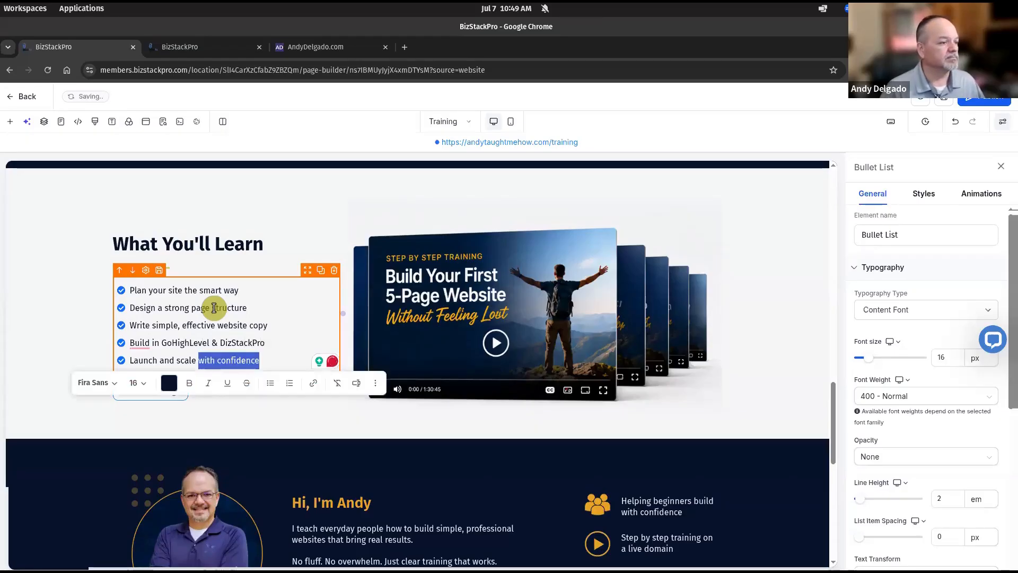
{"action": "key", "text": "ctrl+shift+Left"}
{"action": "key", "text": "ctrl+shift+Left"}
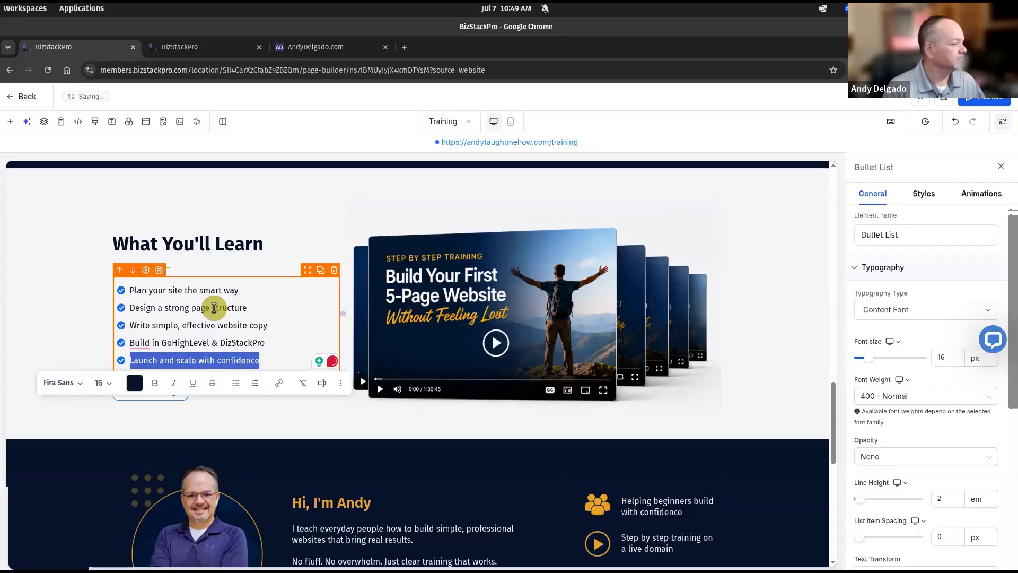
{"action": "type", "text": "Crf"}
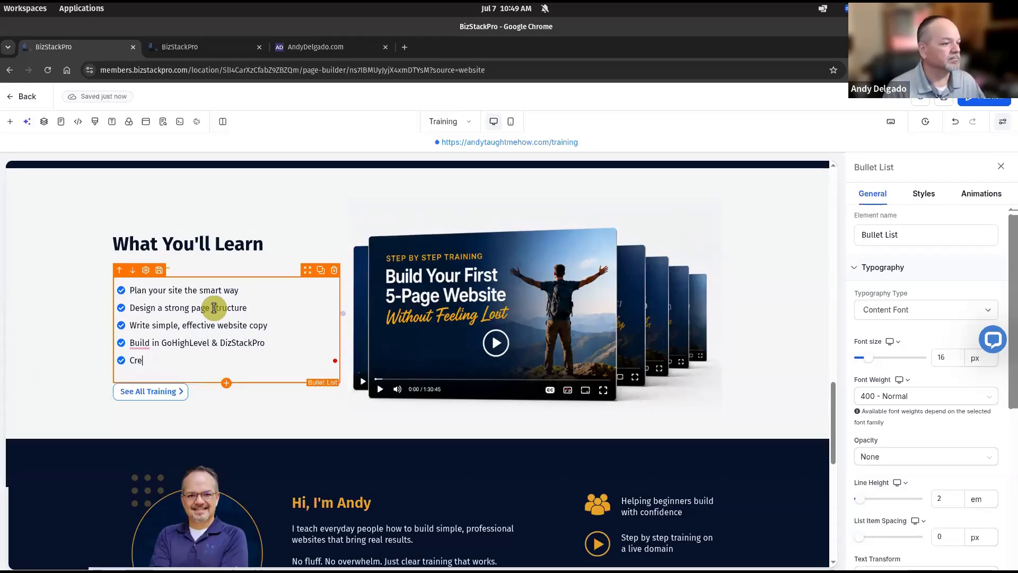
{"action": "type", "text": "ate forms"}
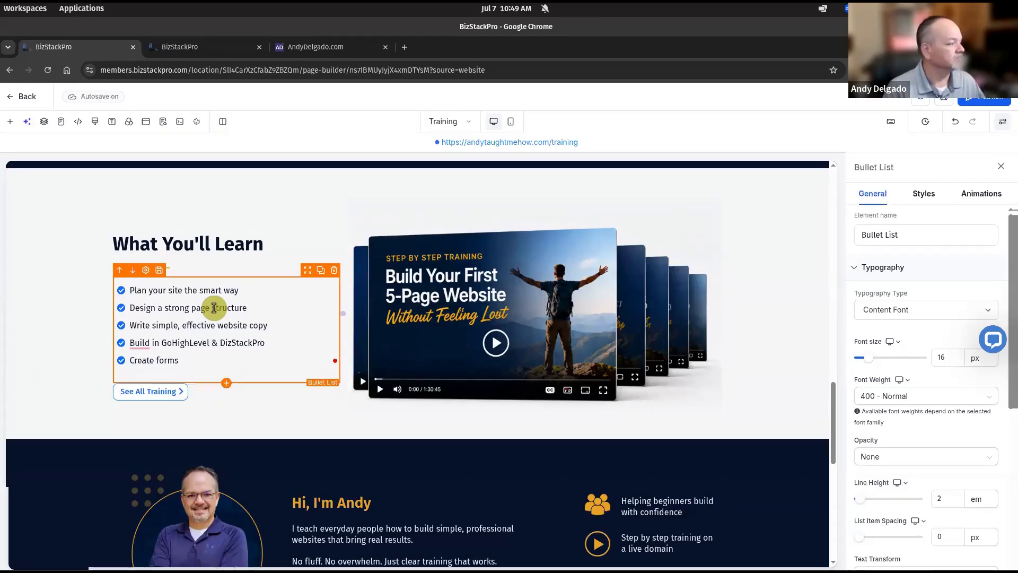
{"action": "type", "text": " and captu"}
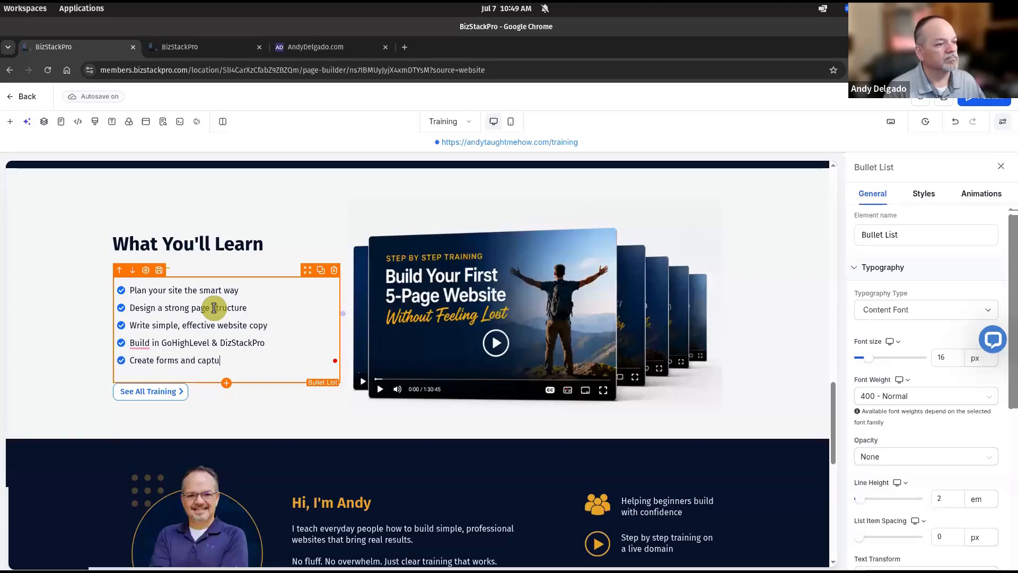
{"action": "type", "text": "re leads"}
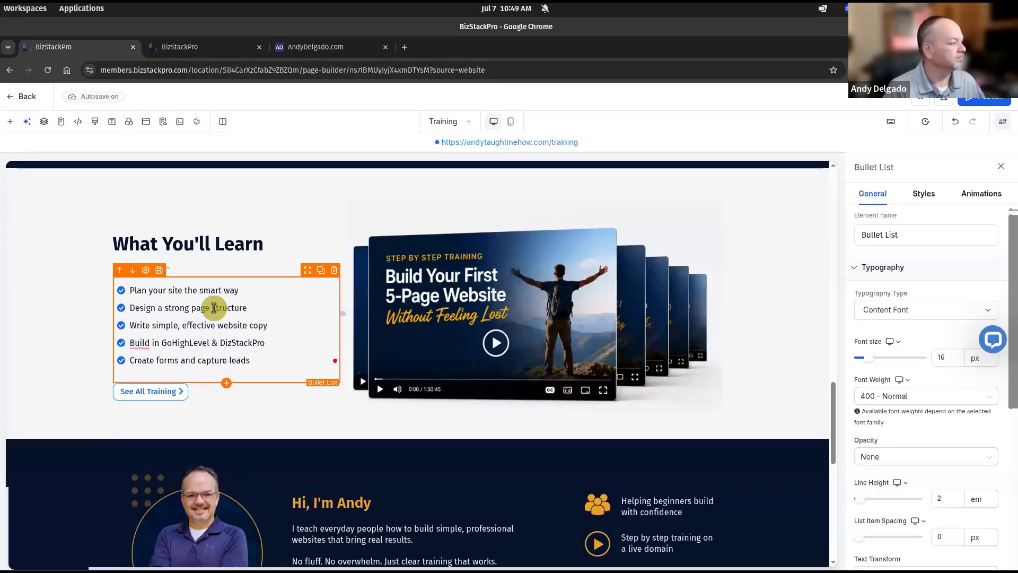
Step: Add a sixth bullet under "What You'll Learn" reading "Optimize for a better user experience"
{"action": "key", "text": "Return"}
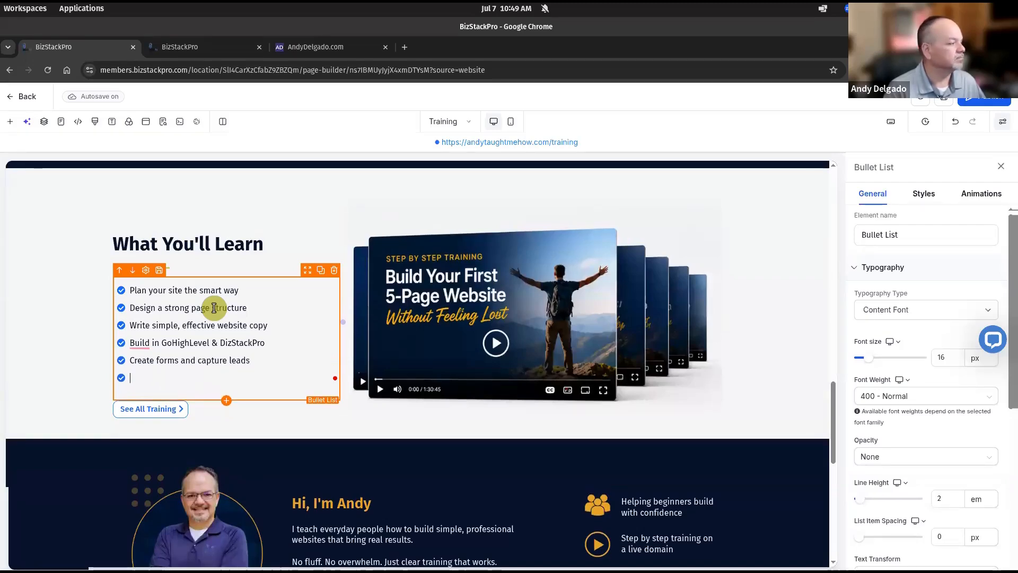
{"action": "type", "text": "Optimiz"}
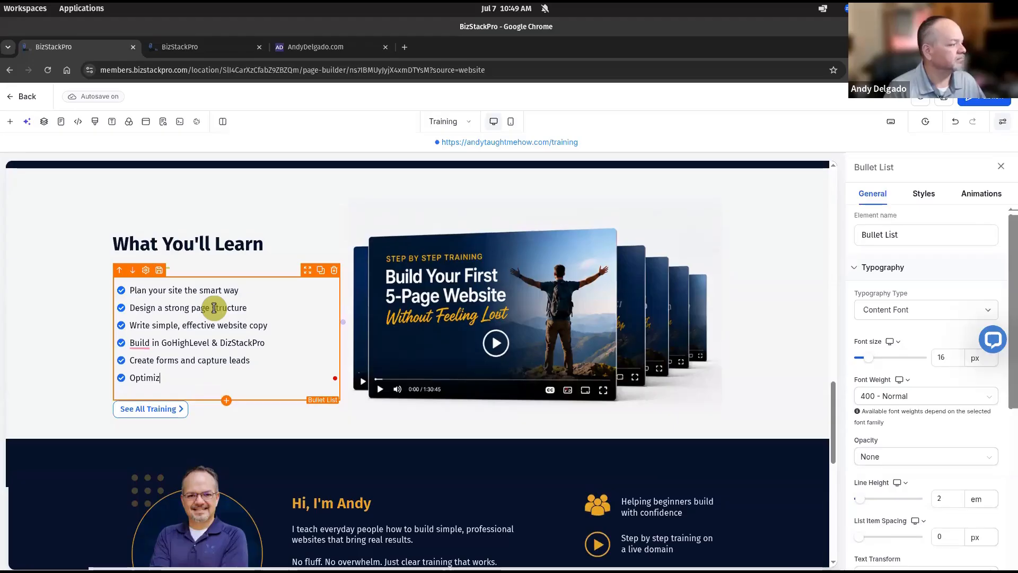
{"action": "type", "text": "e for a bett"}
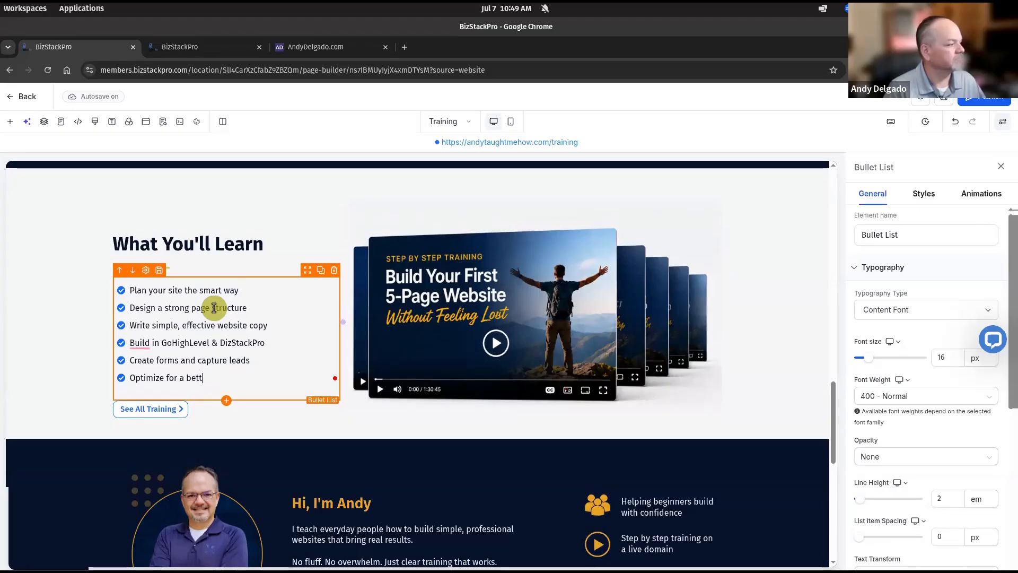
{"action": "type", "text": "er user exper"}
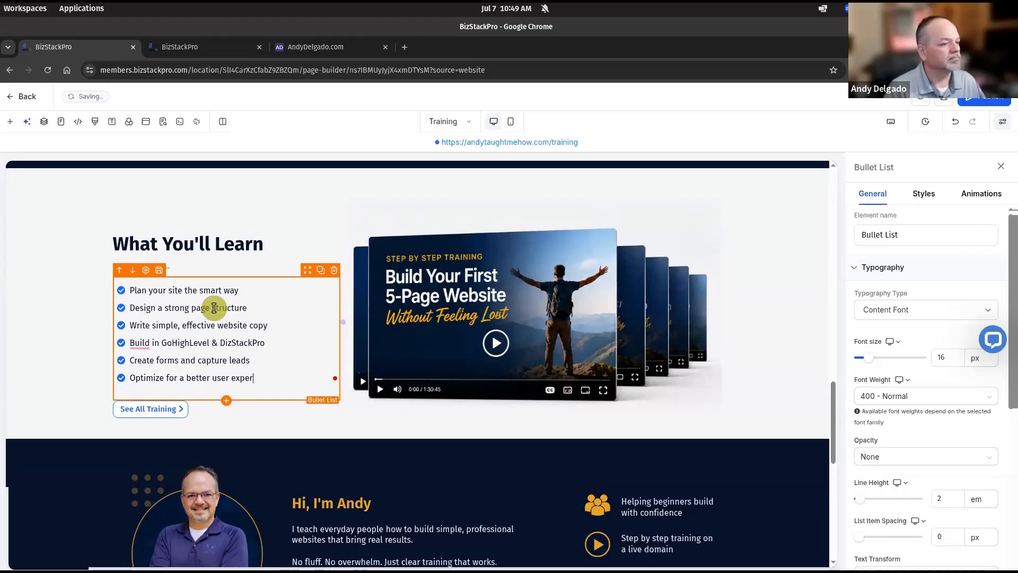
{"action": "type", "text": "ience"}
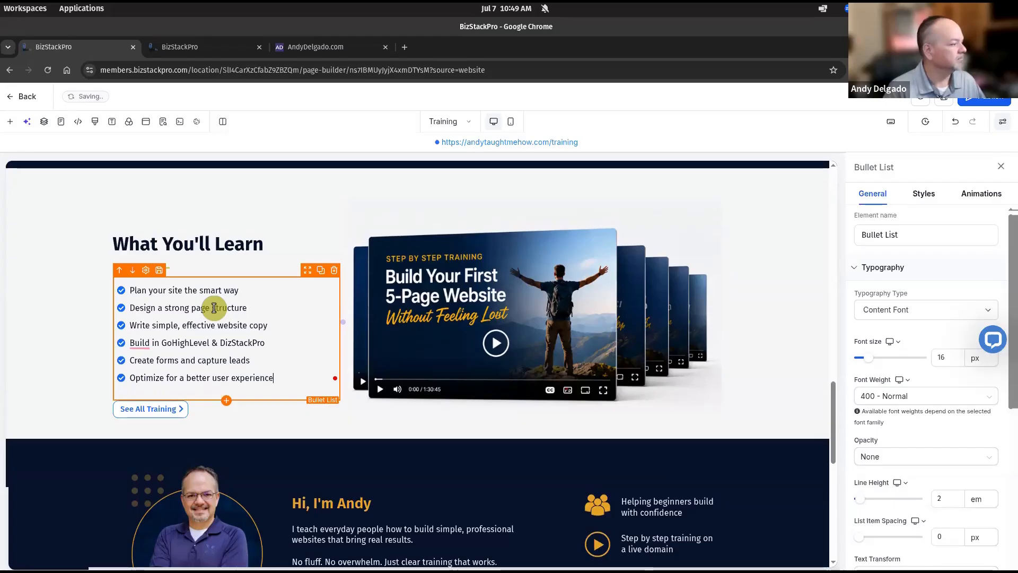
Step: Add a seventh bullet reading "Test, launch, and grow with confidence" and delete the See All Training button below the list
{"action": "key", "text": "Return"}
{"action": "type", "text": "Test, l"}
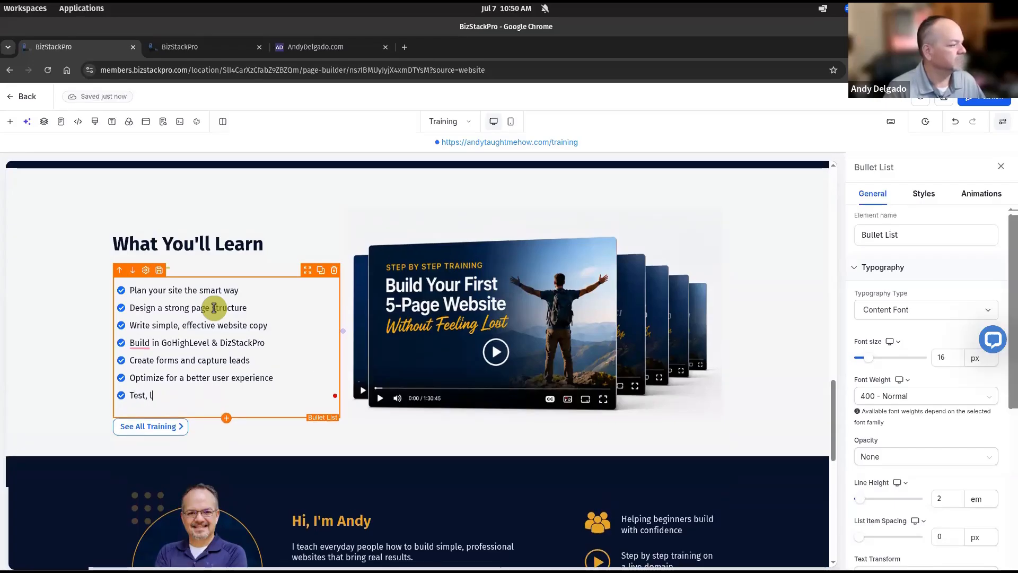
{"action": "type", "text": "aunch, and "}
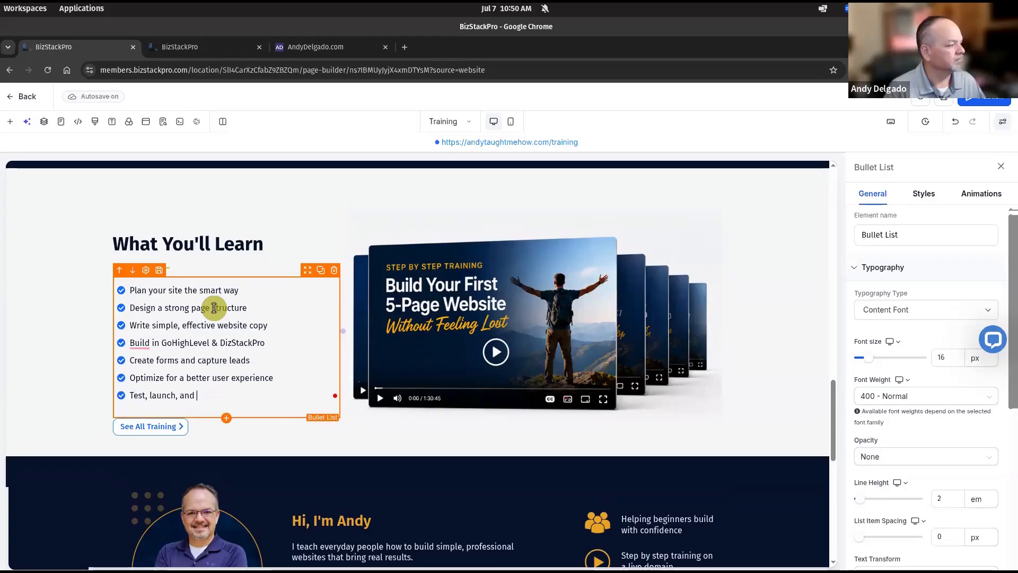
{"action": "type", "text": "gro"}
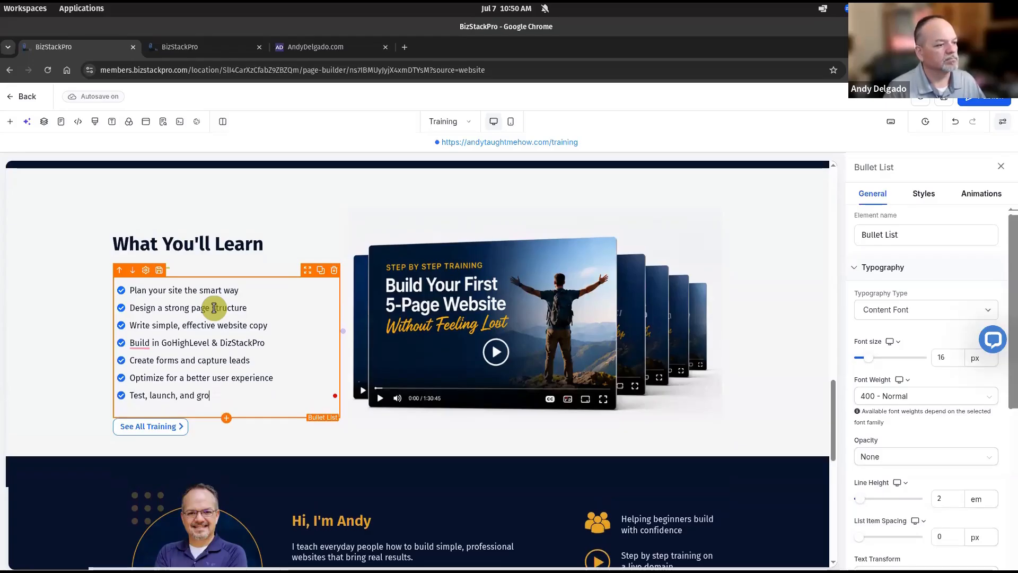
{"action": "type", "text": "w with confidence"}
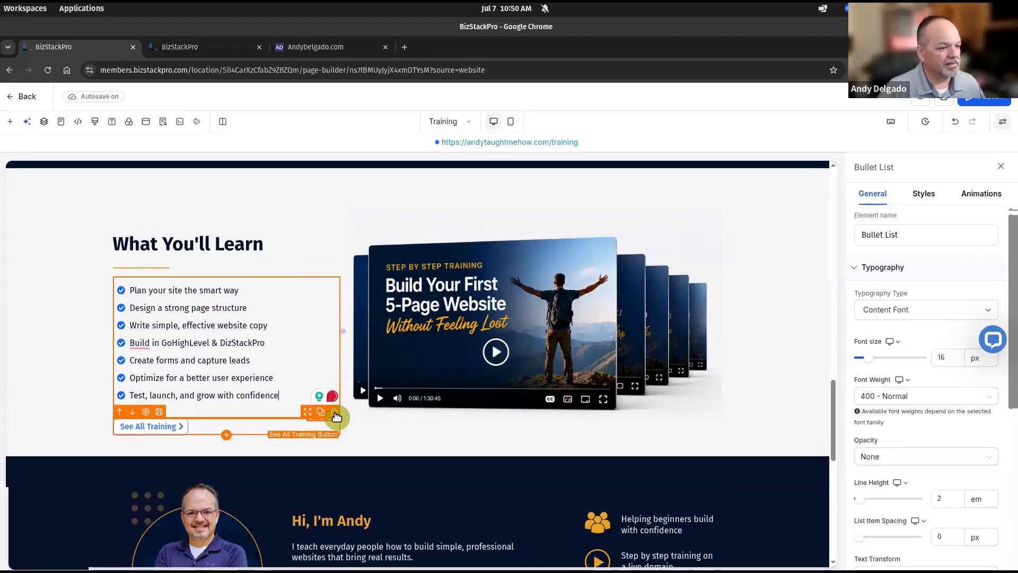
{"action": "left_click", "coordinate": [334, 412]}
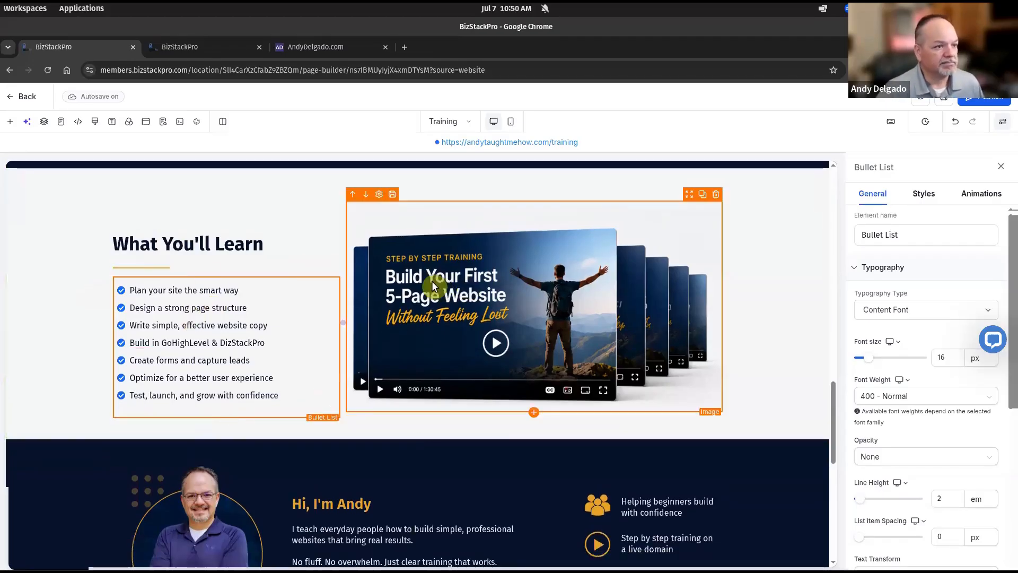
Step: Check the mockup's instructor section and replace the greeting before the first name in the bio heading with "Learn With"
{"action": "scroll", "coordinate": [160, 272], "scroll_direction": "down", "scroll_amount": 4}
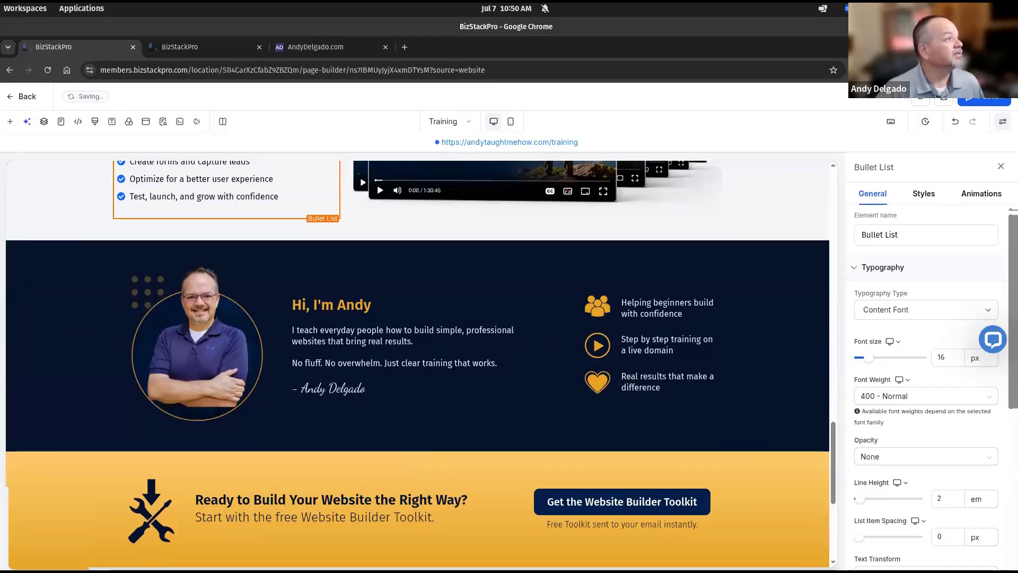
{"action": "left_click_drag", "start_coordinate": [1, 76], "coordinate": [468, 52]}
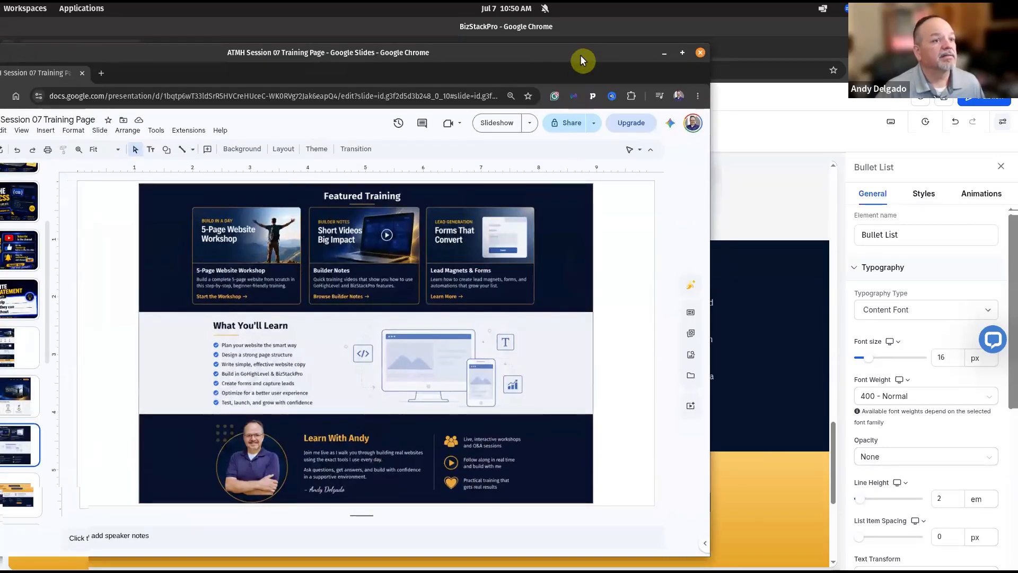
{"action": "left_click_drag", "start_coordinate": [581, 60], "coordinate": [1, 66]}
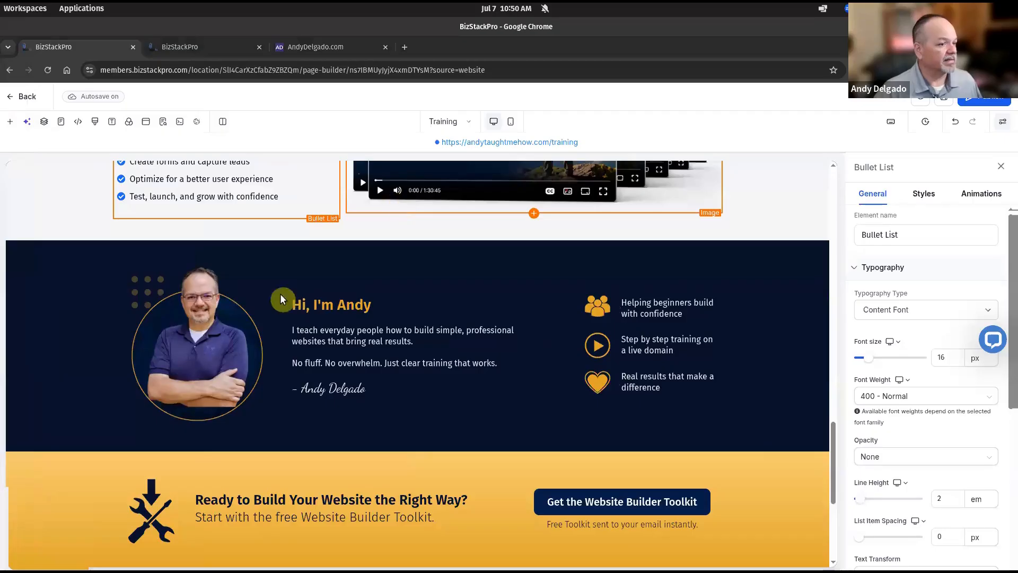
{"action": "left_click", "coordinate": [314, 302]}
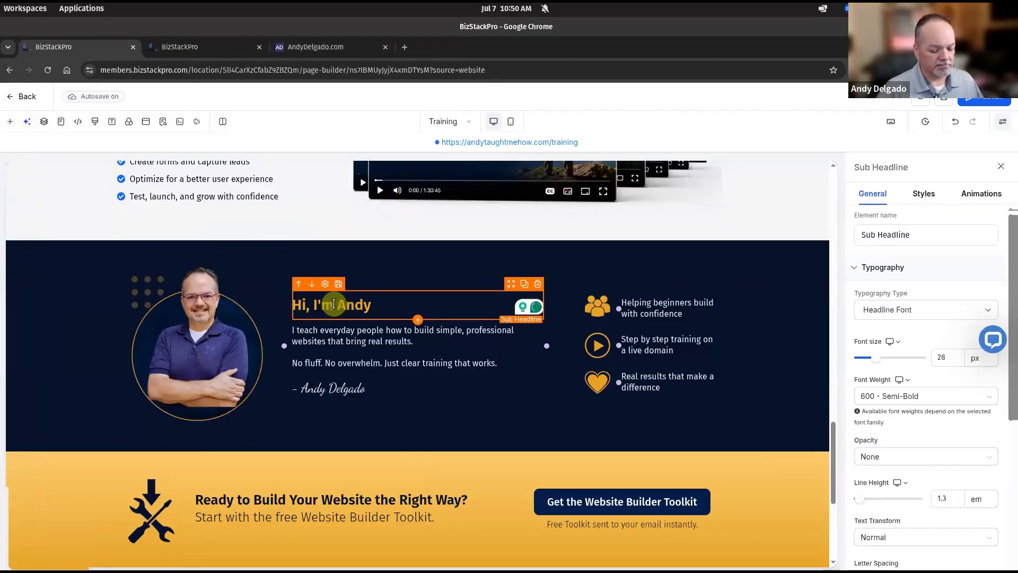
{"action": "left_click", "coordinate": [333, 303]}
{"action": "key", "text": "shift+Home"}
{"action": "type", "text": "Lea"}
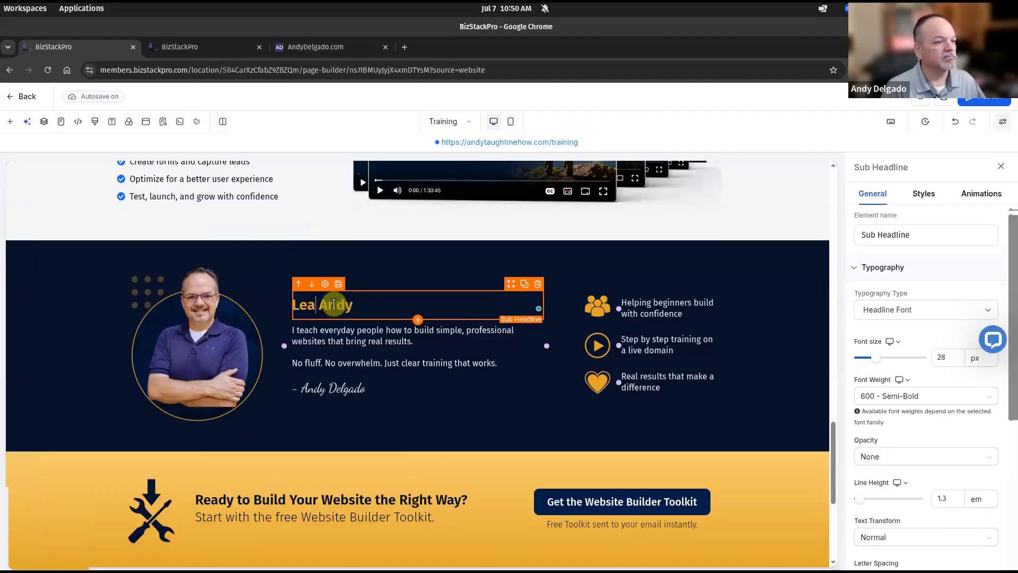
{"action": "type", "text": "rn W"}
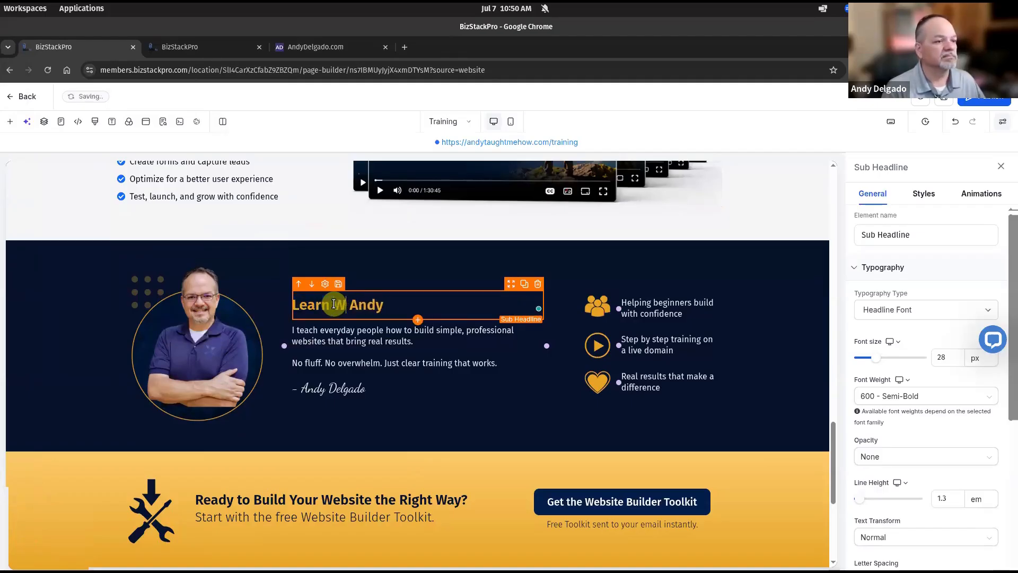
{"action": "type", "text": "ith"}
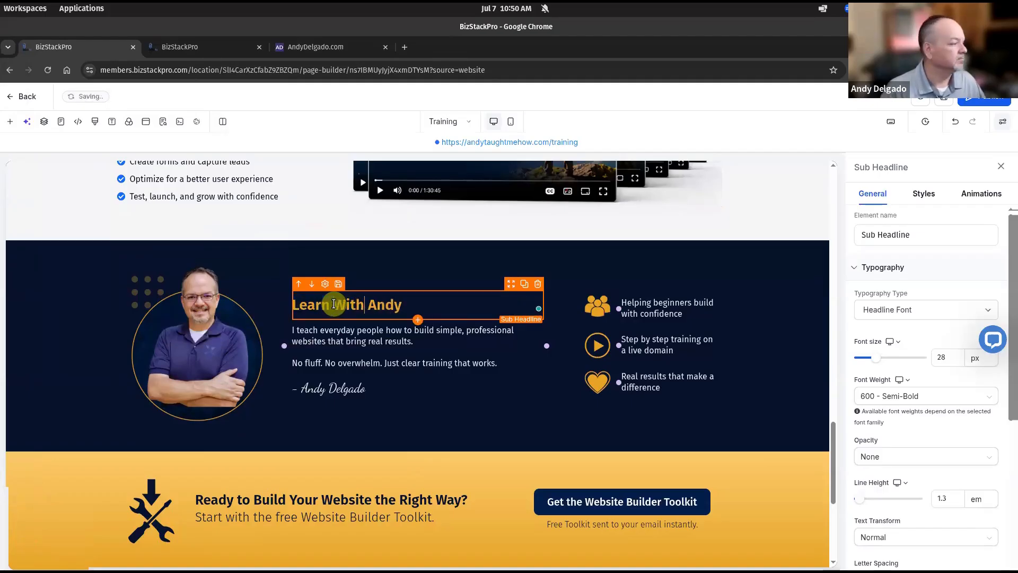
Step: Replace the bio paragraph with "Join me live as I walk you through building real websites using the exact tools I use every day."
{"action": "left_click", "coordinate": [374, 354]}
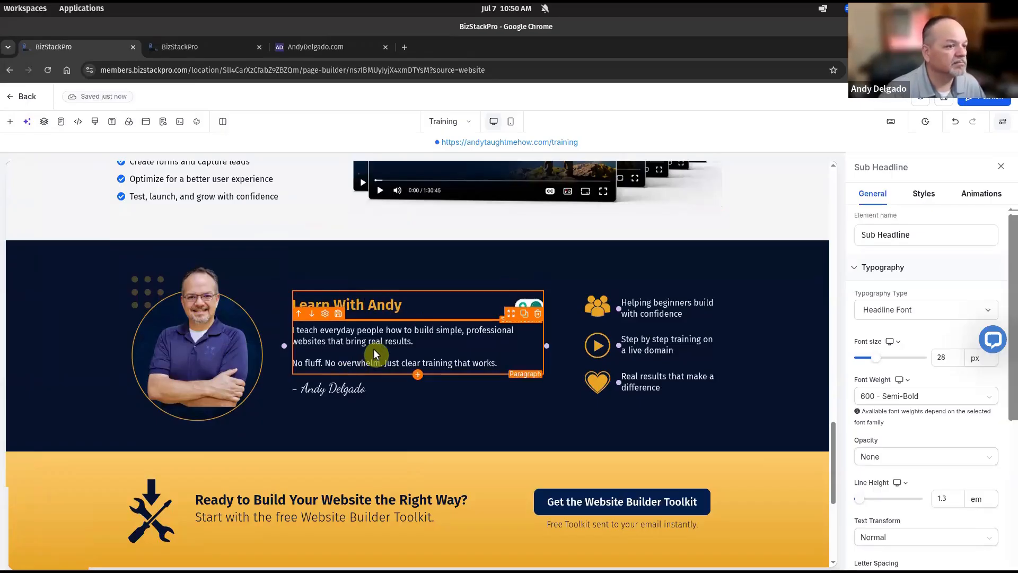
{"action": "left_click", "coordinate": [374, 348]}
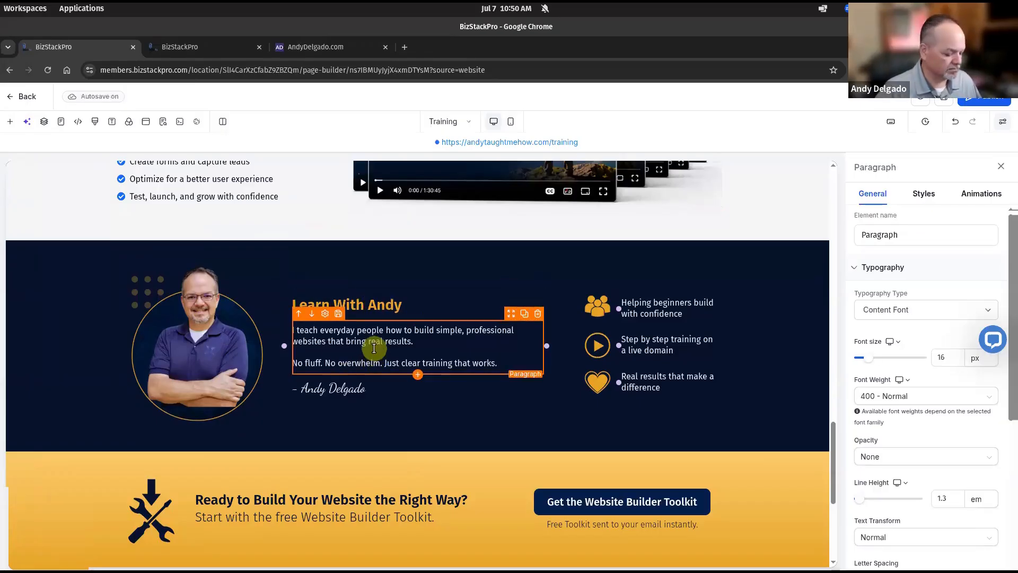
{"action": "key", "text": "ctrl+a"}
{"action": "key", "text": "ctrl+v"}
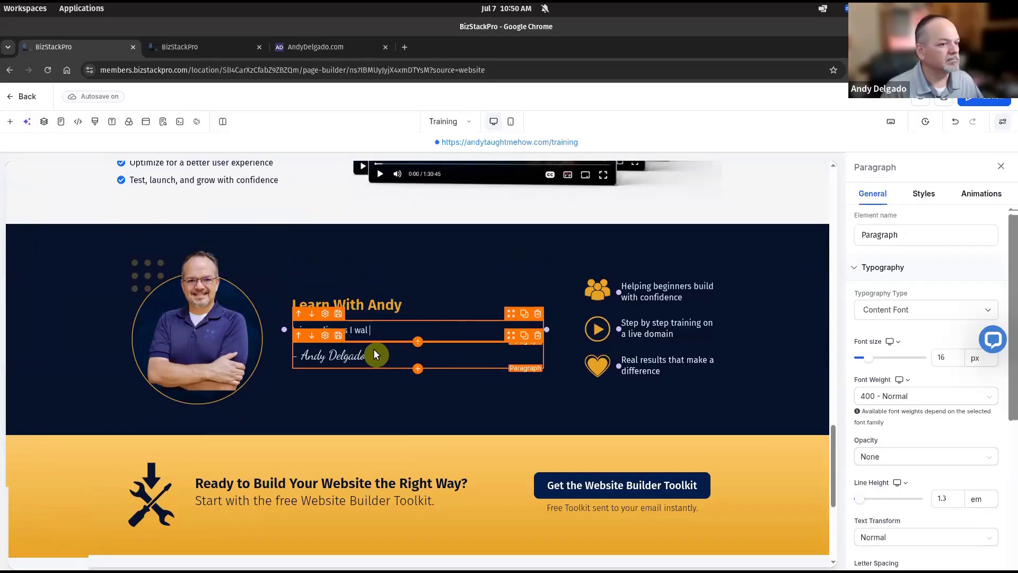
{"action": "type", "text": "you th"}
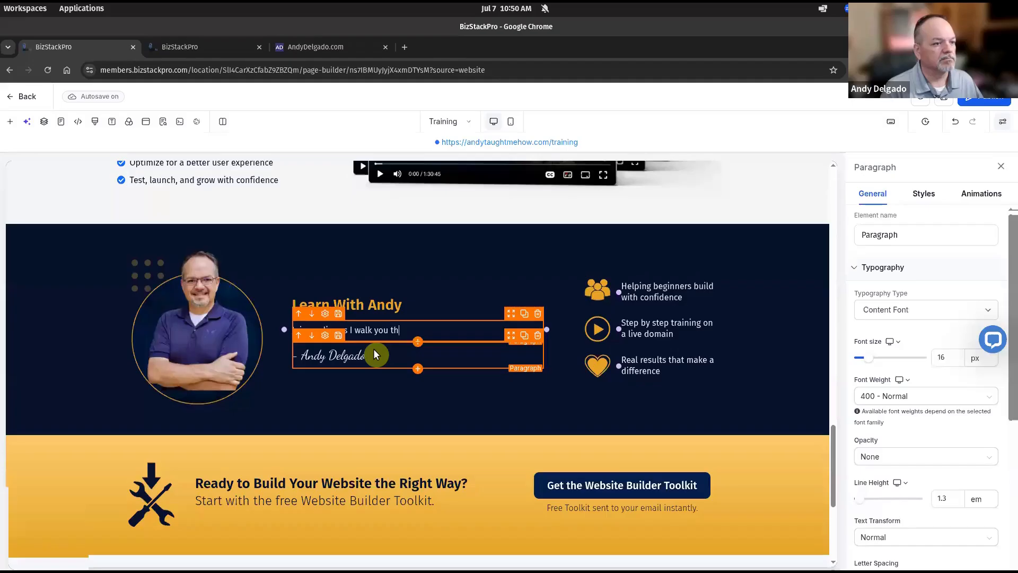
{"action": "type", "text": "rough"}
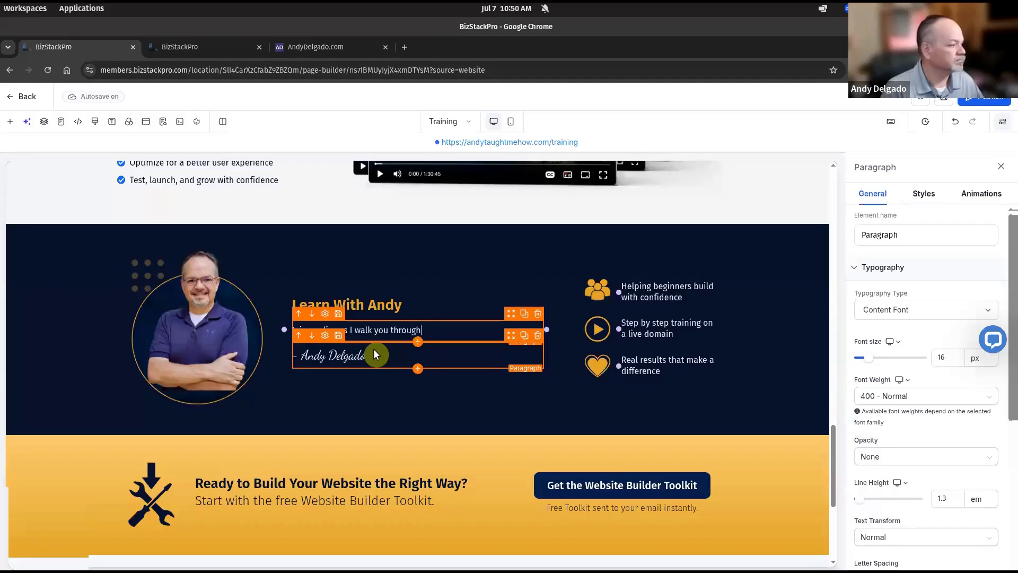
{"action": "type", "text": " building and"}
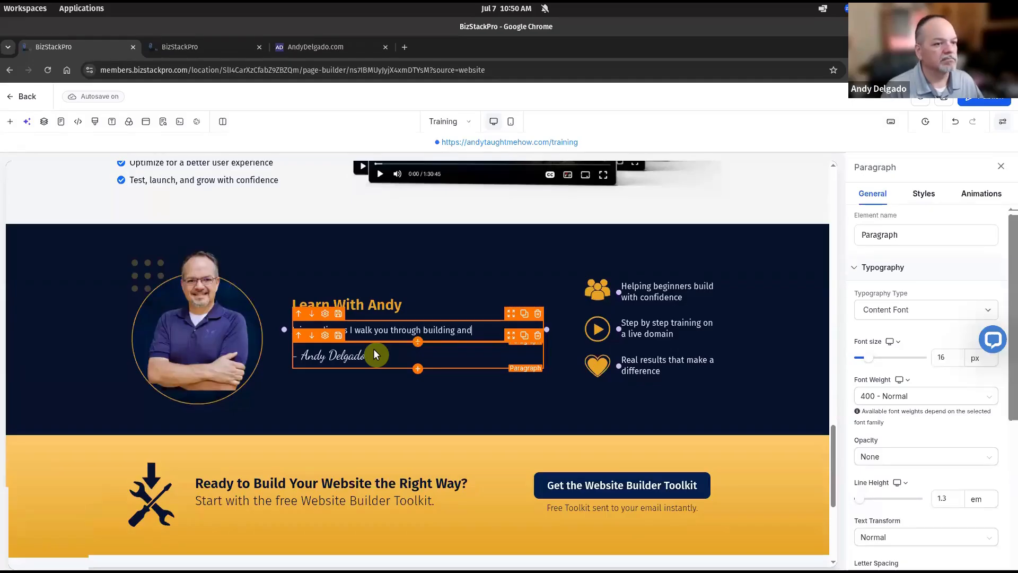
{"action": "key", "text": "BackSpace"}
{"action": "key", "text": "BackSpace"}
{"action": "key", "text": "BackSpace"}
{"action": "type", "text": "real website"}
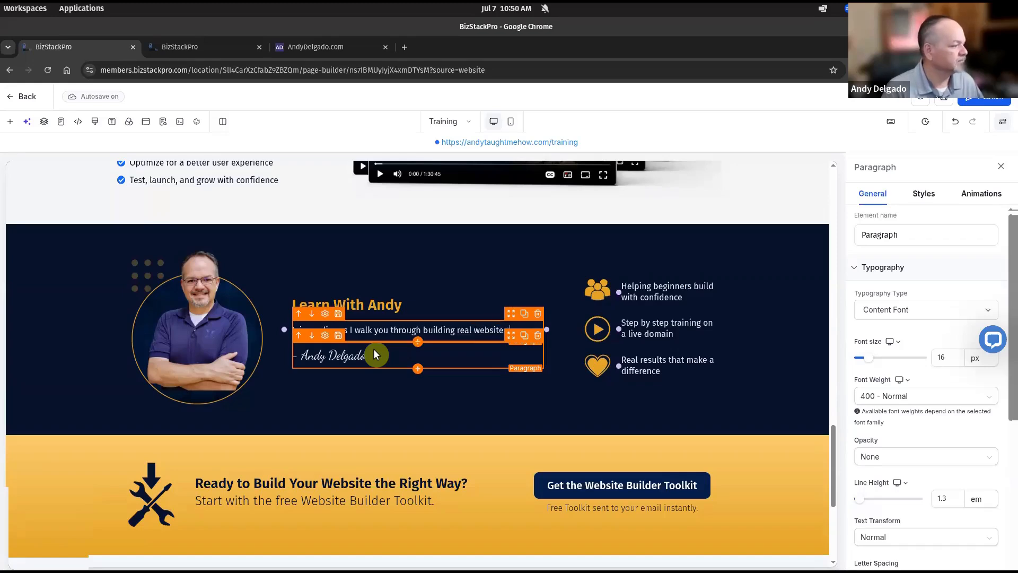
{"action": "type", "text": "s using the e"}
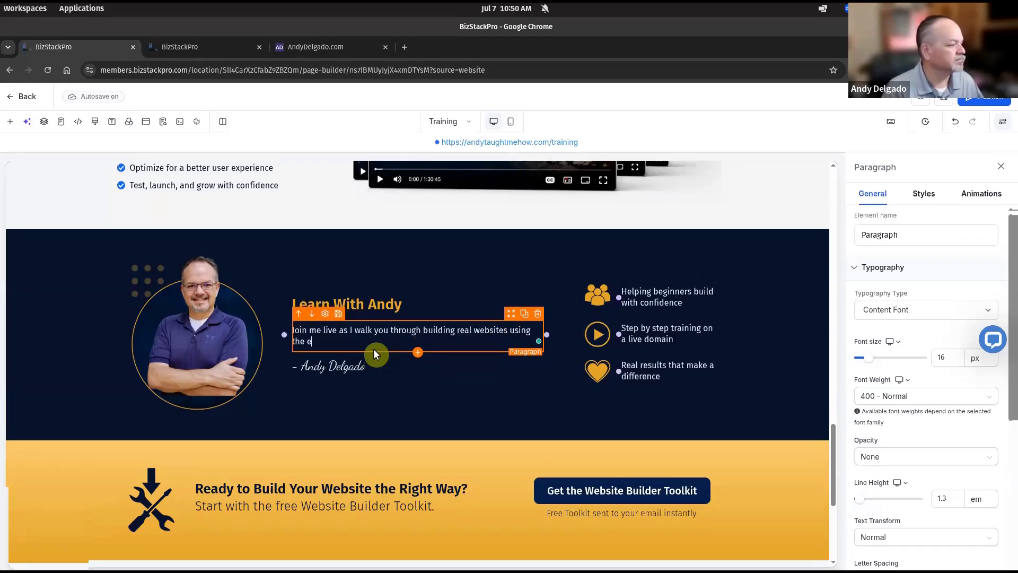
{"action": "type", "text": "xact tools"}
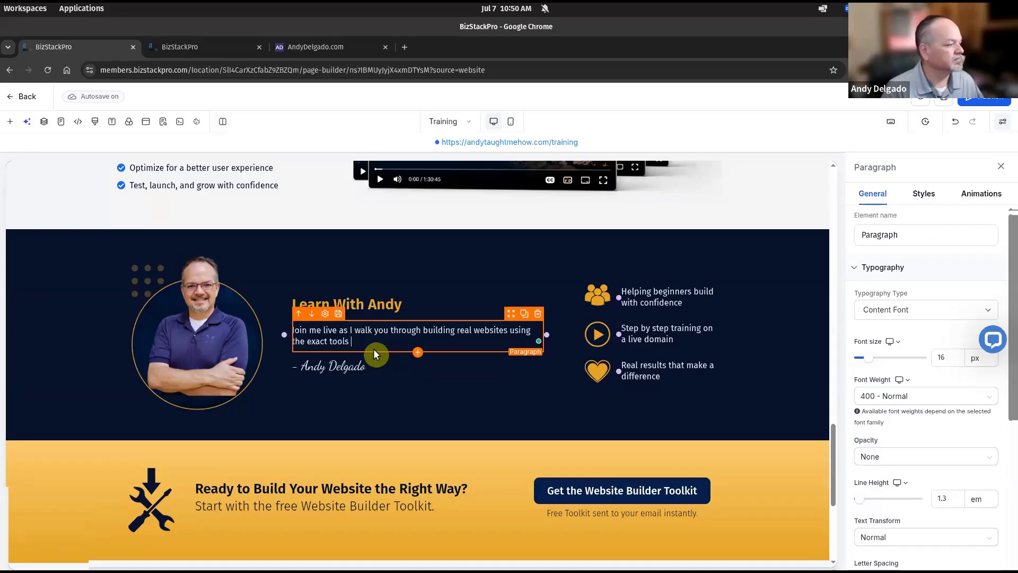
{"action": "type", "text": " I use ever"}
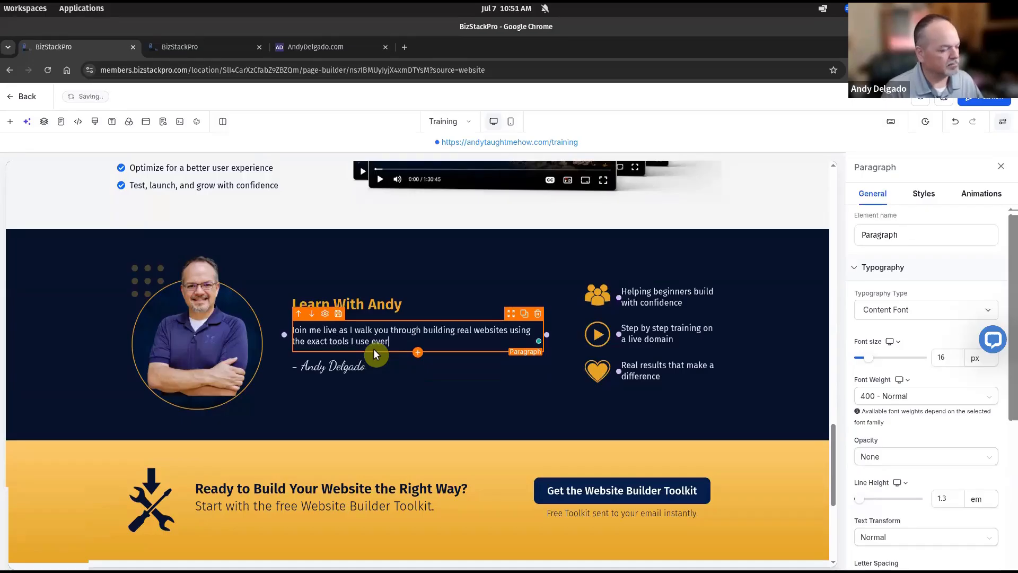
{"action": "type", "text": "y day."}
Step: Add a second bio paragraph reading "Ask questions, get answers, and build with confidence in a supportive environment."
{"action": "key", "text": "Return"}
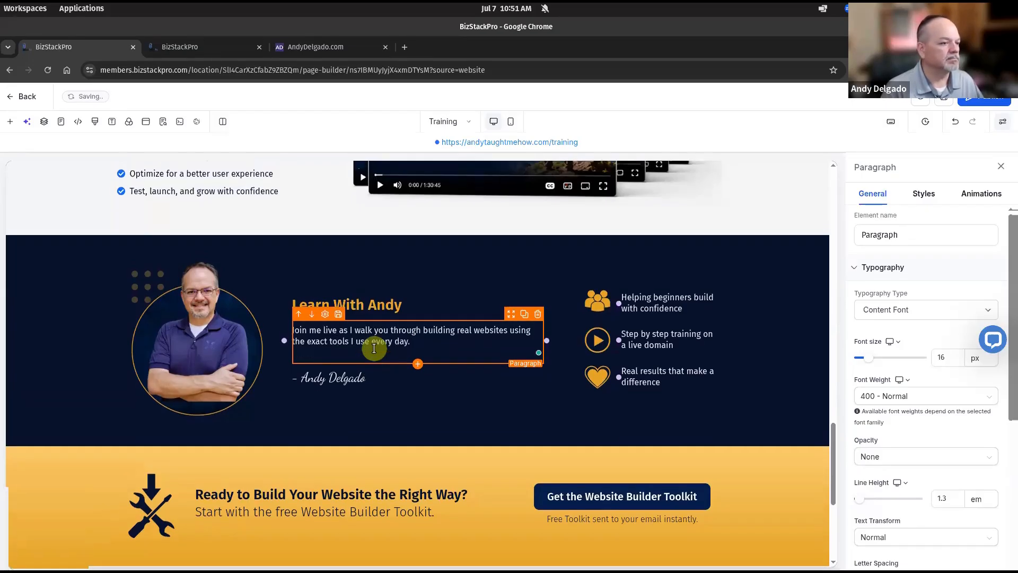
{"action": "type", "text": "Ask "}
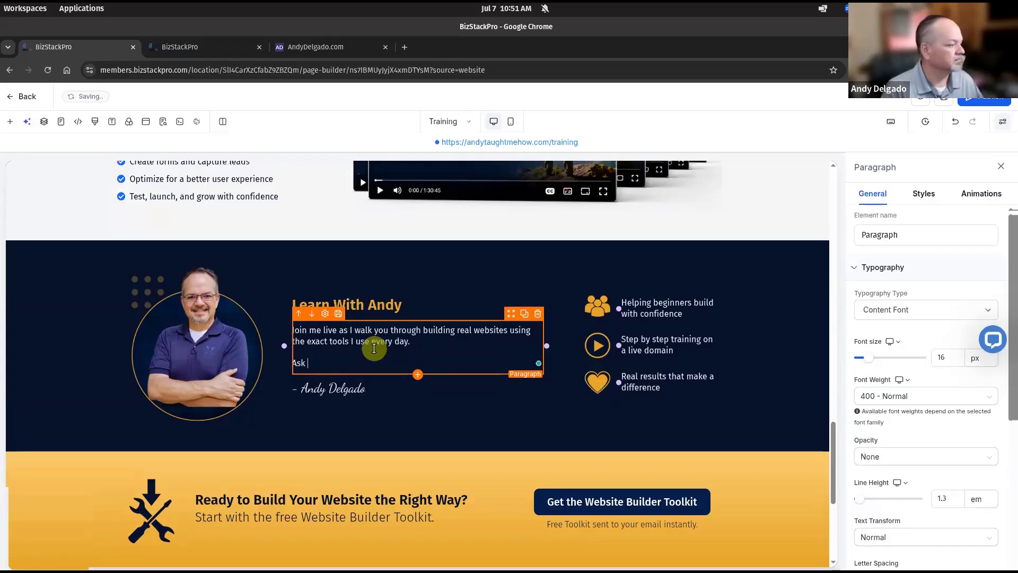
{"action": "type", "text": "questions, g"}
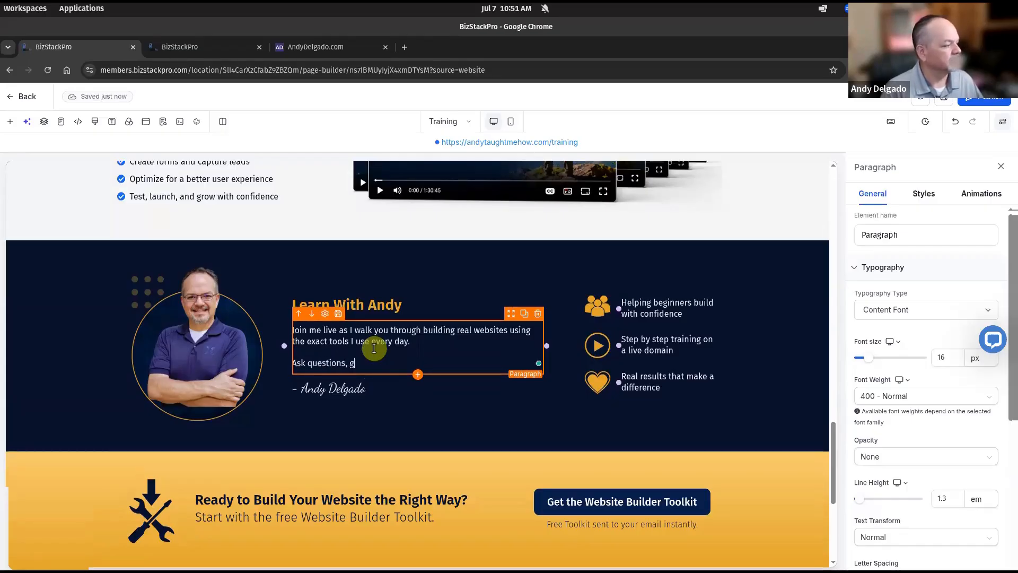
{"action": "type", "text": "et answers"}
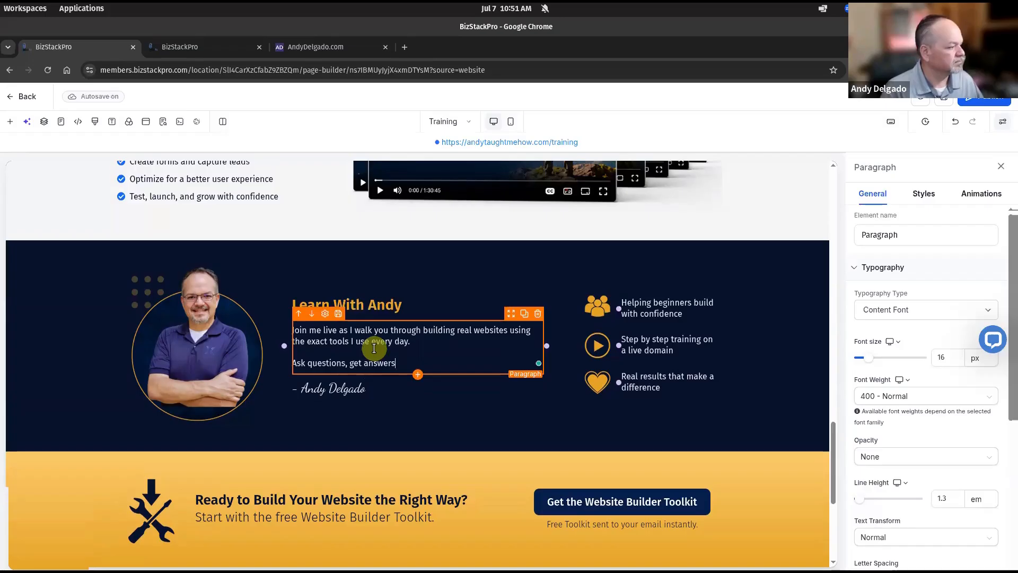
{"action": "type", "text": ", and build with confidence "}
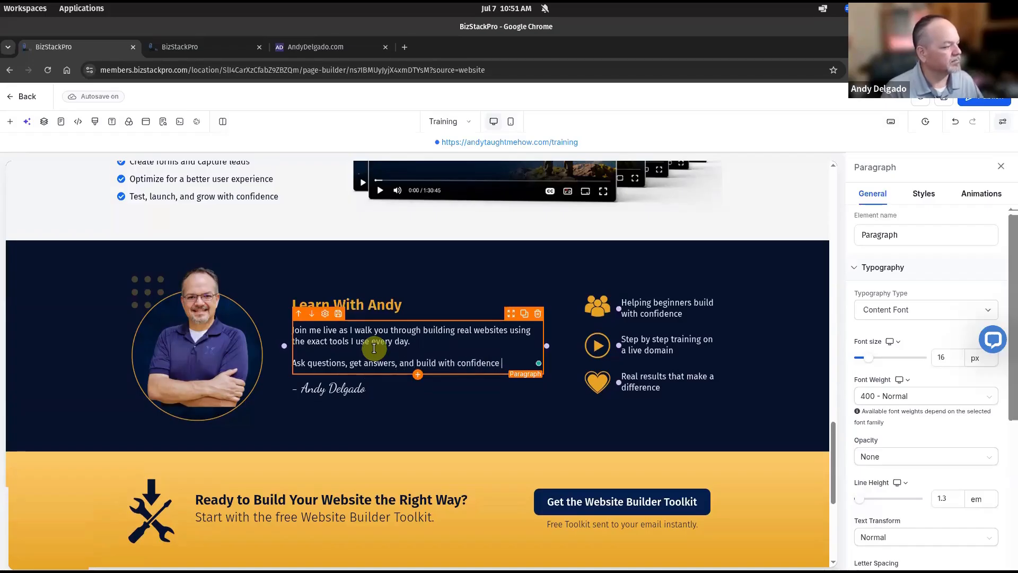
{"action": "type", "text": "in a support"}
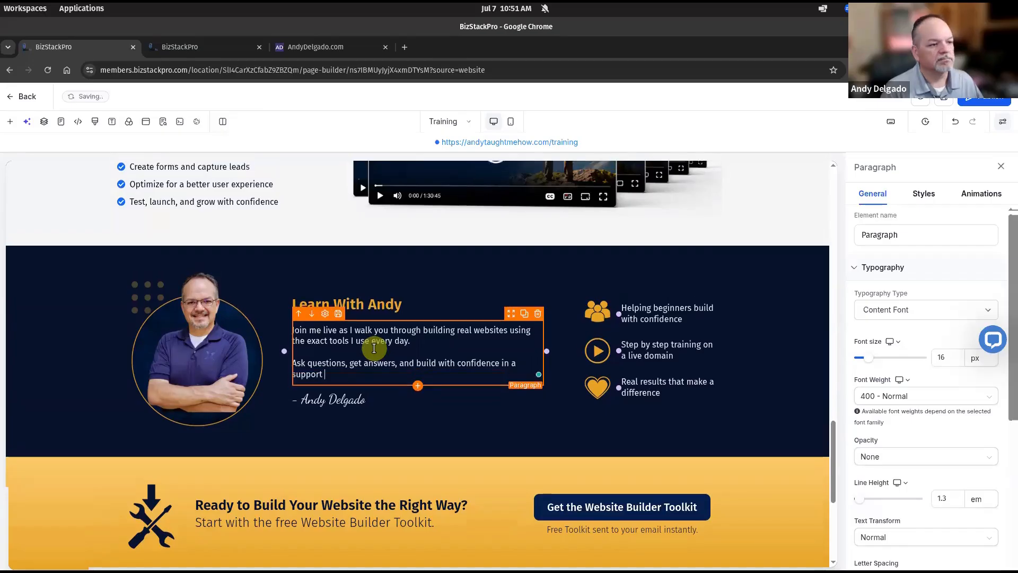
{"action": "key", "text": "BackSpace"}
{"action": "type", "text": "ive en"}
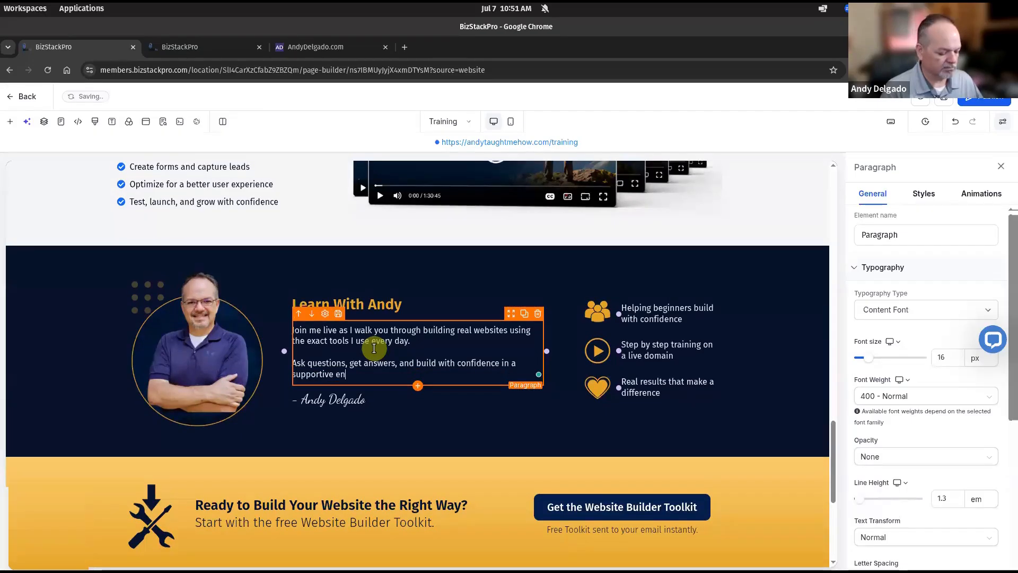
{"action": "type", "text": "vir"}
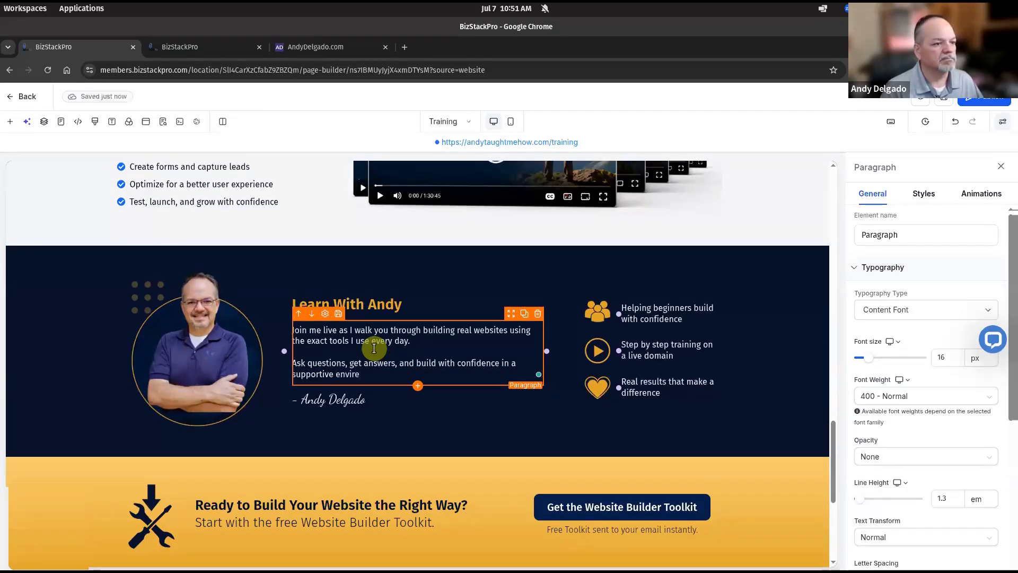
{"action": "type", "text": "onment."}
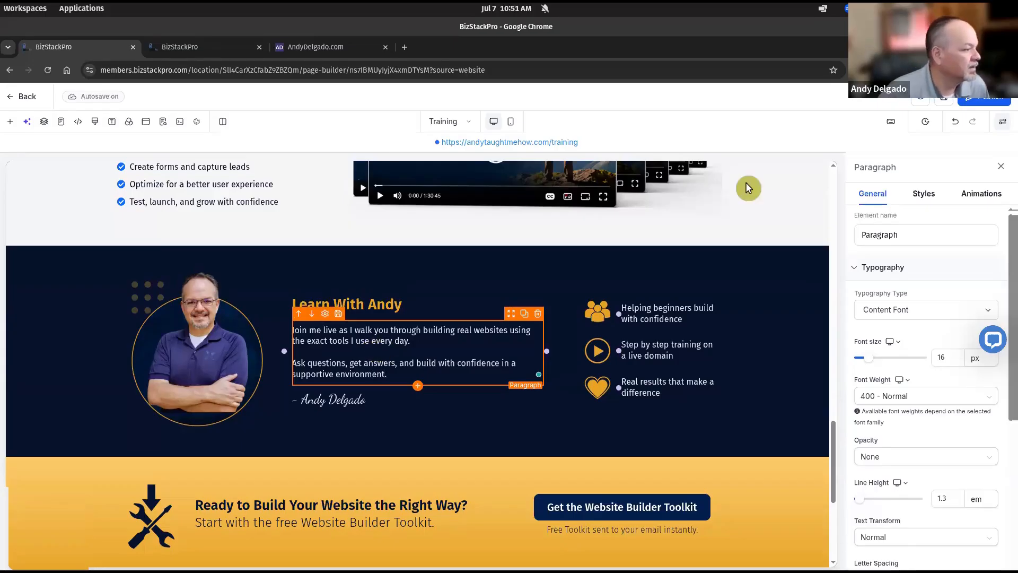
Step: Replace the text beside the people icon in the instructor section with "Live interactive workshops and Q&A sessions"
{"action": "triple_click", "coordinate": [670, 307]}
{"action": "type", "text": "Live intera"}
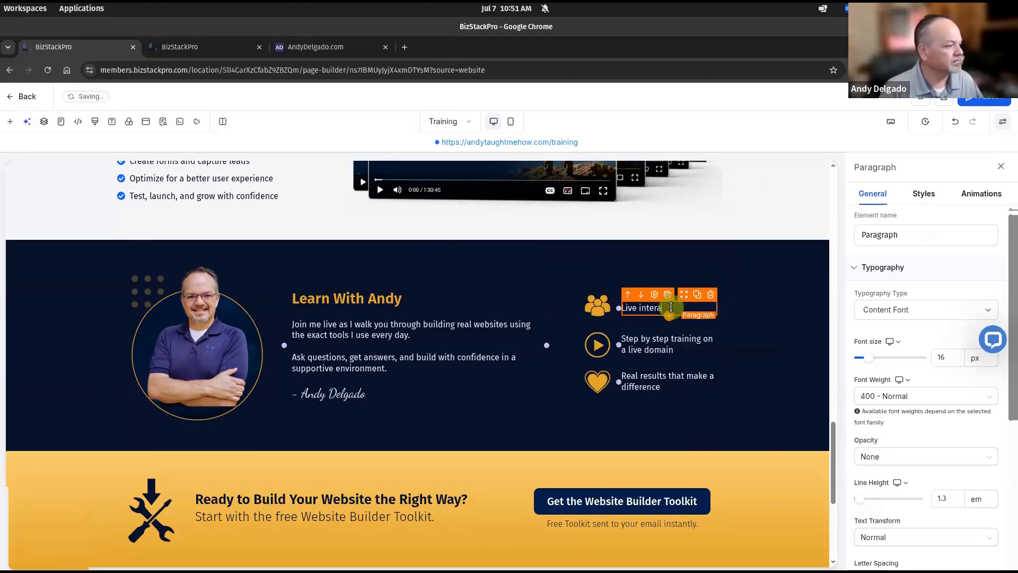
{"action": "type", "text": "ctive"}
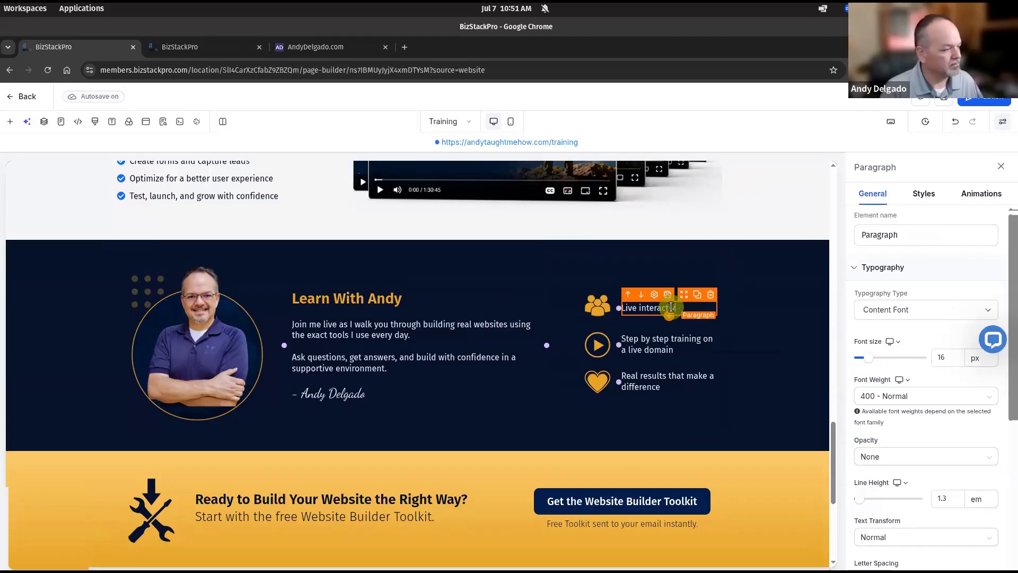
{"action": "type", "text": " workshopos"}
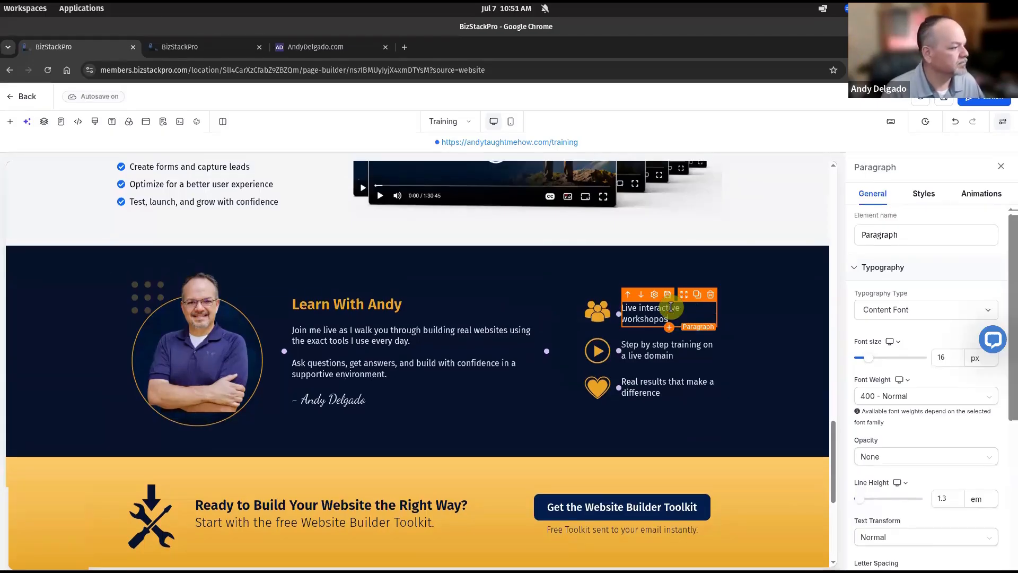
{"action": "key", "text": "BackSpace"}
{"action": "key", "text": "BackSpace"}
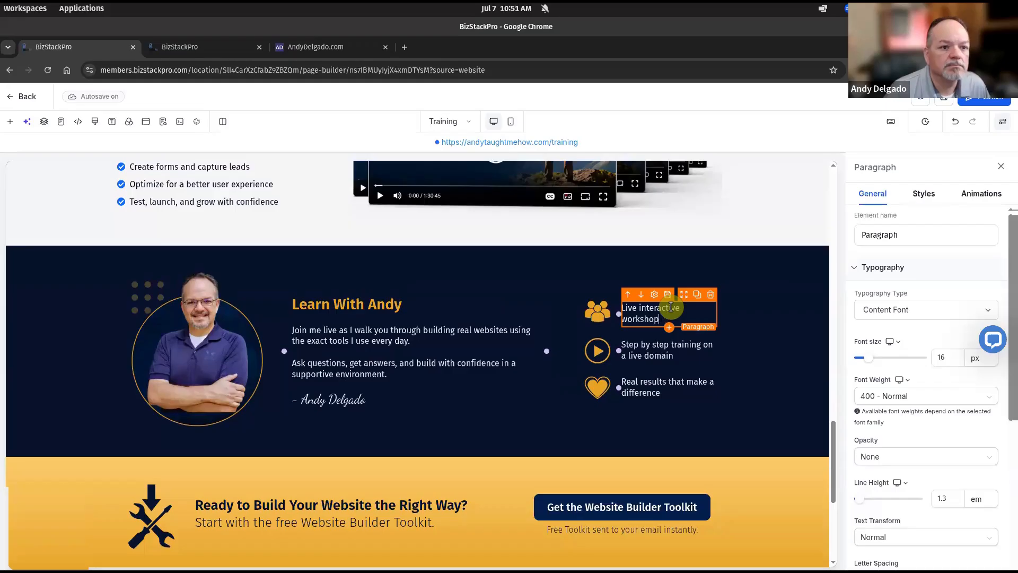
{"action": "type", "text": "s and "}
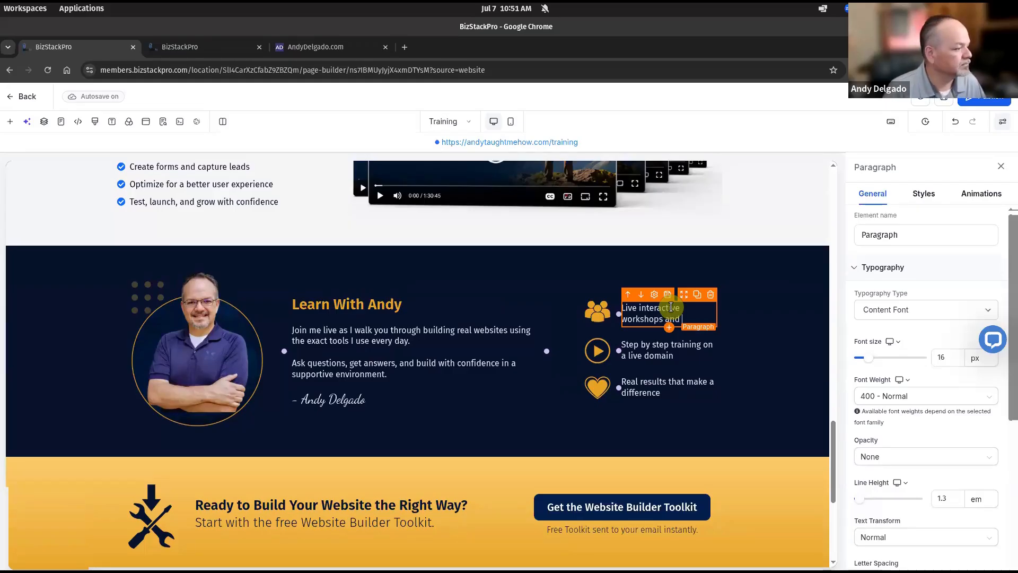
{"action": "type", "text": "Q&A"}
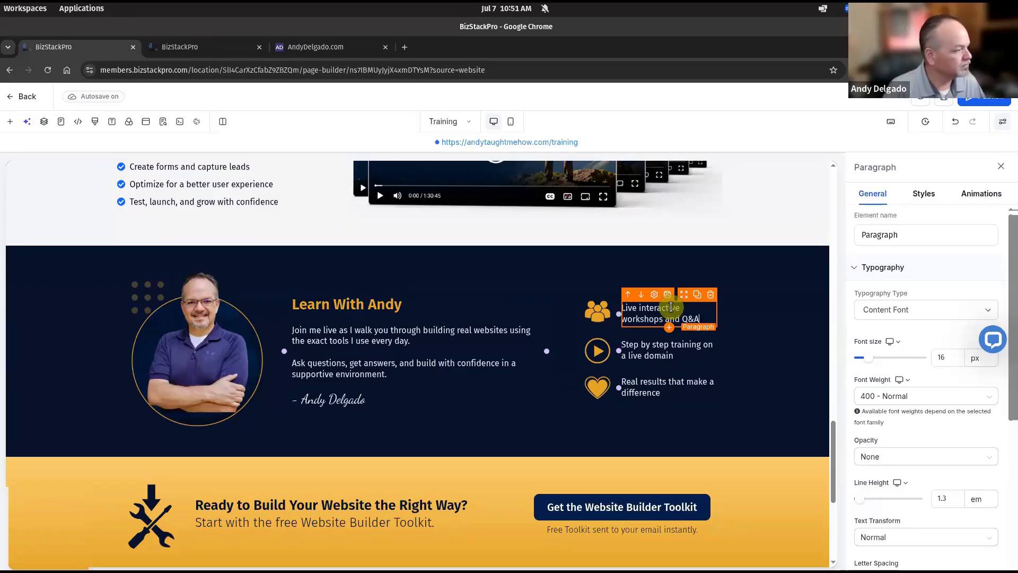
{"action": "type", "text": " sessions"}
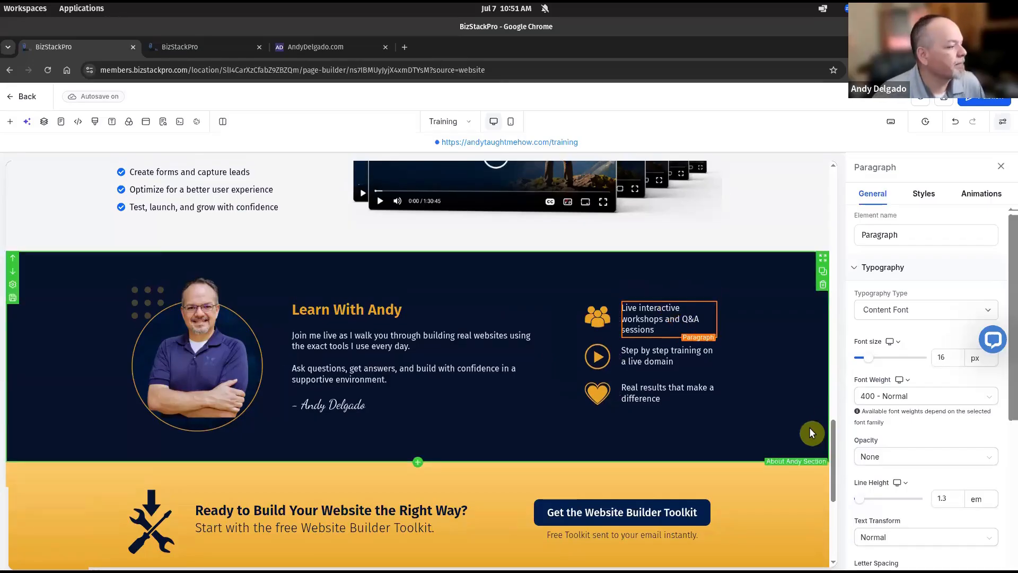
{"action": "left_click", "coordinate": [638, 308]}
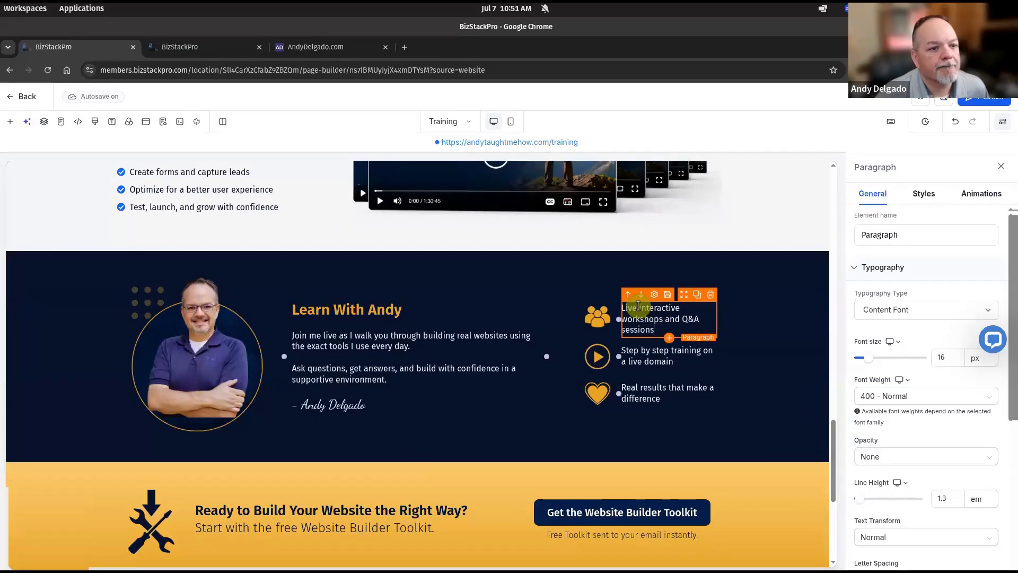
{"action": "left_click", "coordinate": [680, 343]}
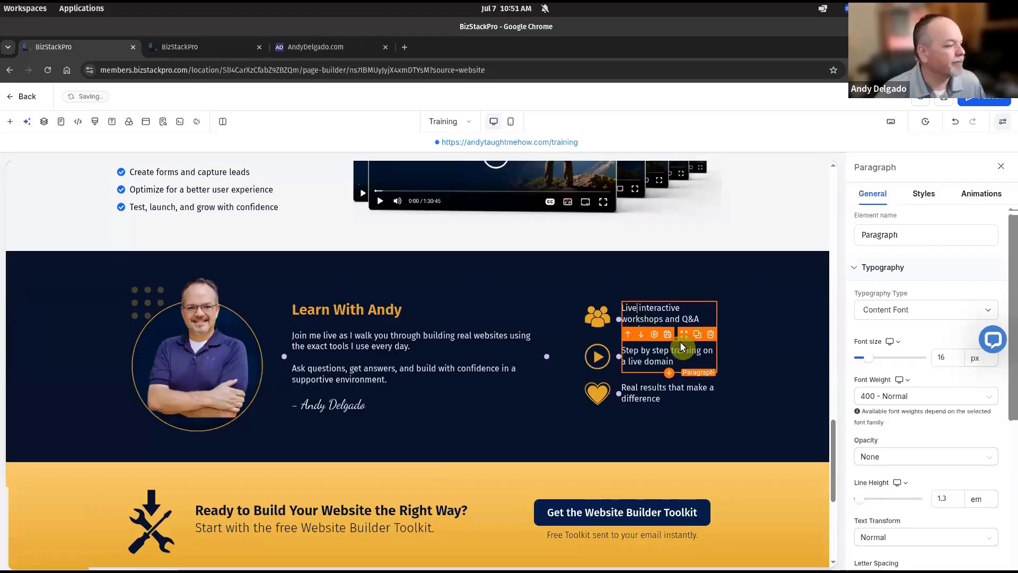
Step: Add a comma after "Live" in the text beside the people icon and set its font size to 14 px
{"action": "type", "text": ","}
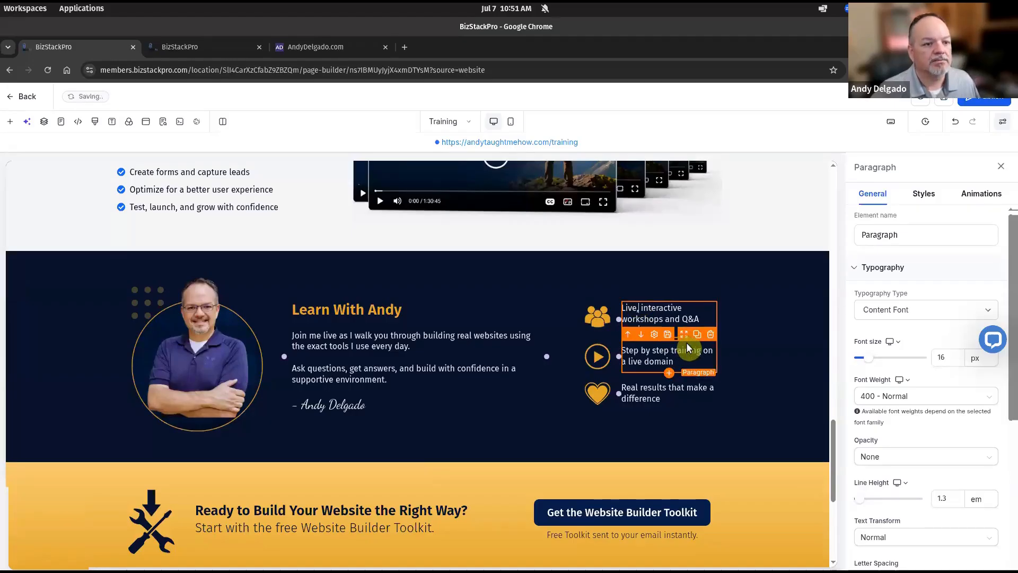
{"action": "key", "text": "ctrl+a"}
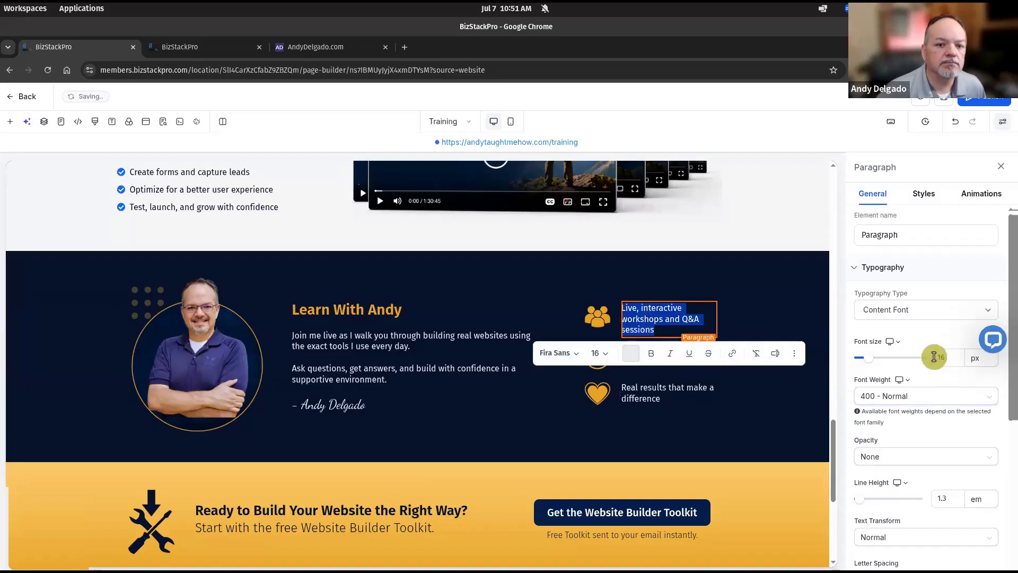
{"action": "left_click", "coordinate": [946, 360]}
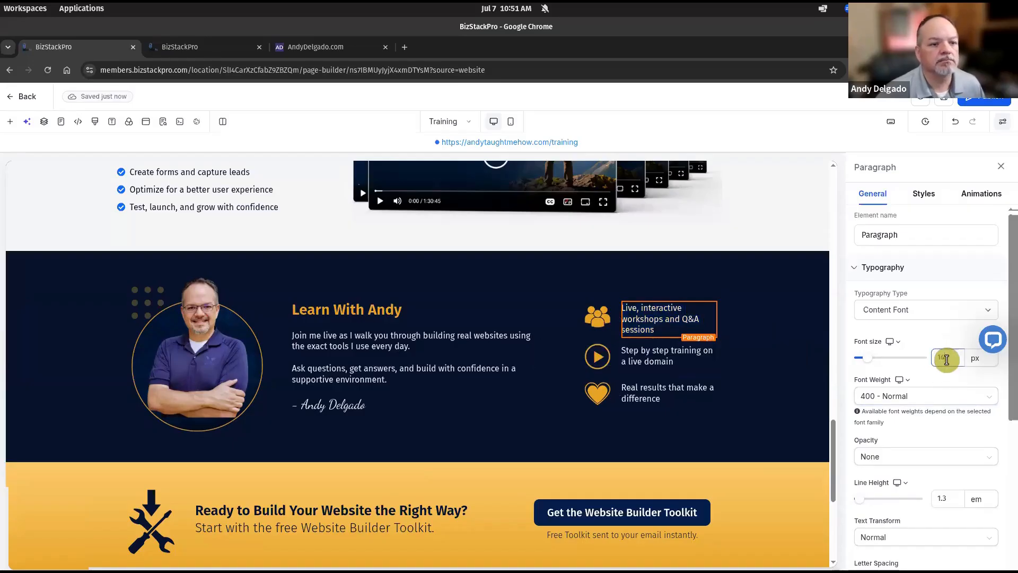
{"action": "key", "text": "BackSpace"}
{"action": "type", "text": "4"}
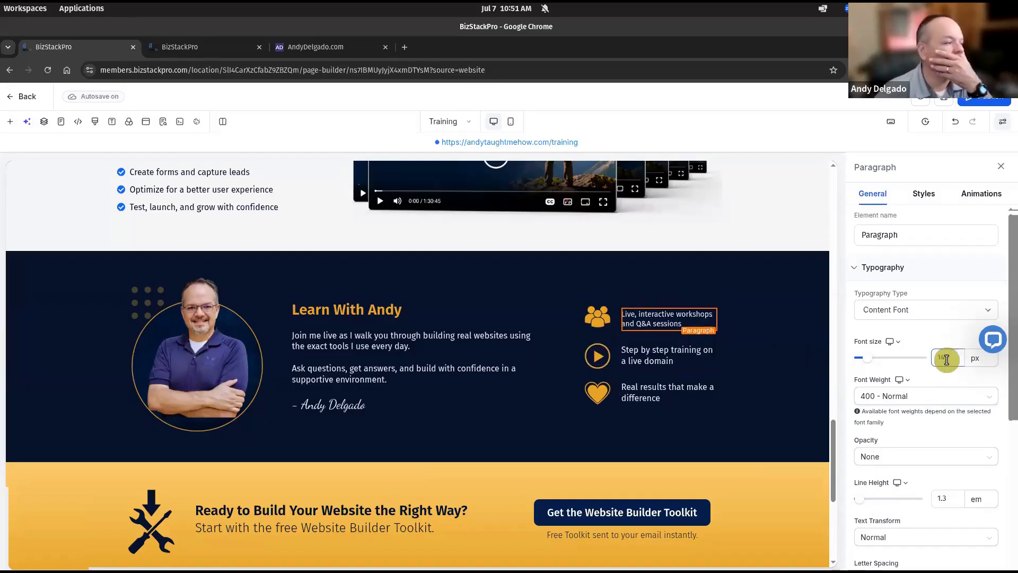
Step: Replace the text beside the play icon with "Follow along in real time and build with me" at font size 14 px
{"action": "left_click", "coordinate": [697, 354]}
{"action": "key", "text": "ctrl+a"}
{"action": "type", "text": "F"}
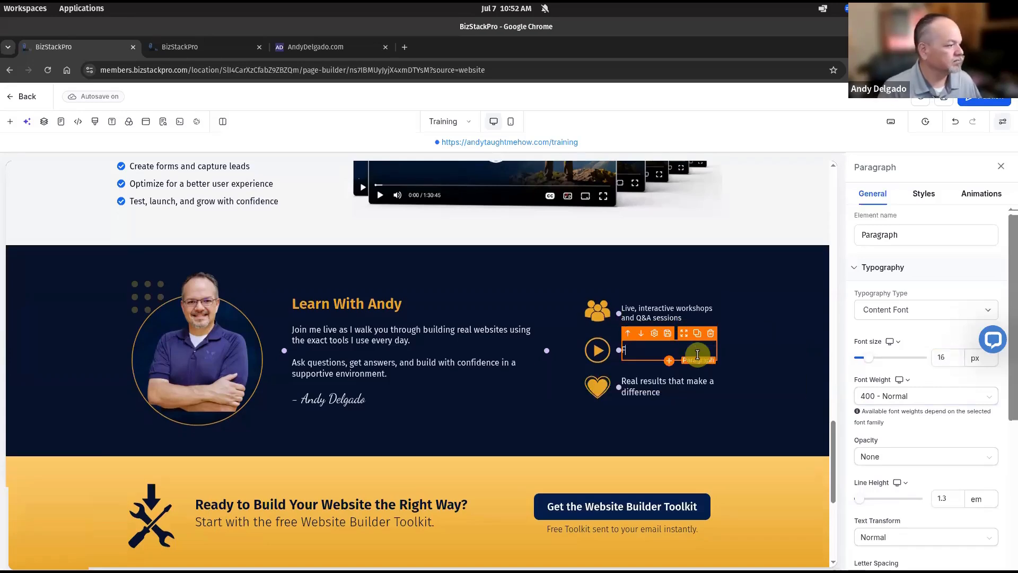
{"action": "type", "text": "ollow along"}
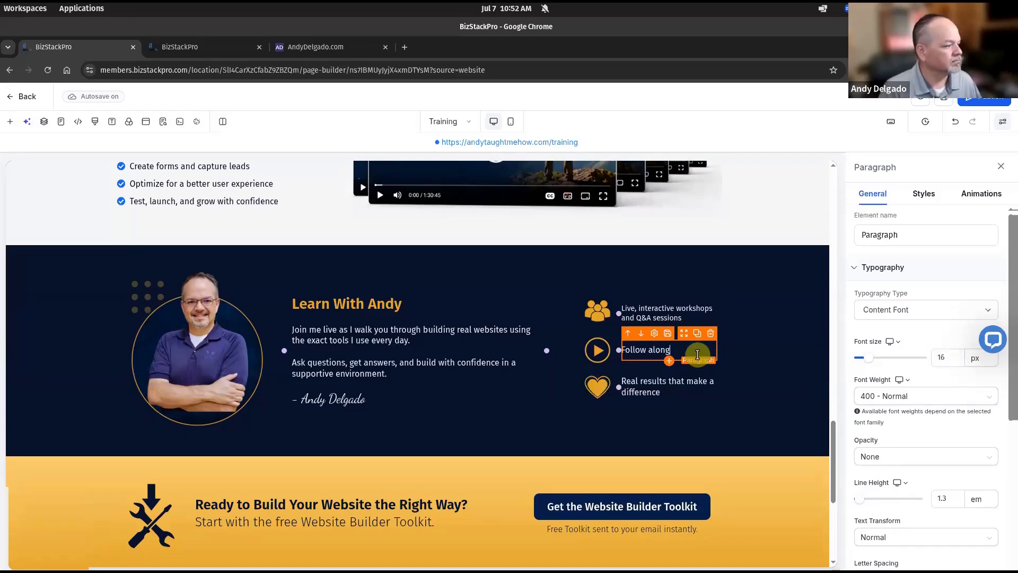
{"action": "type", "text": " in real time"}
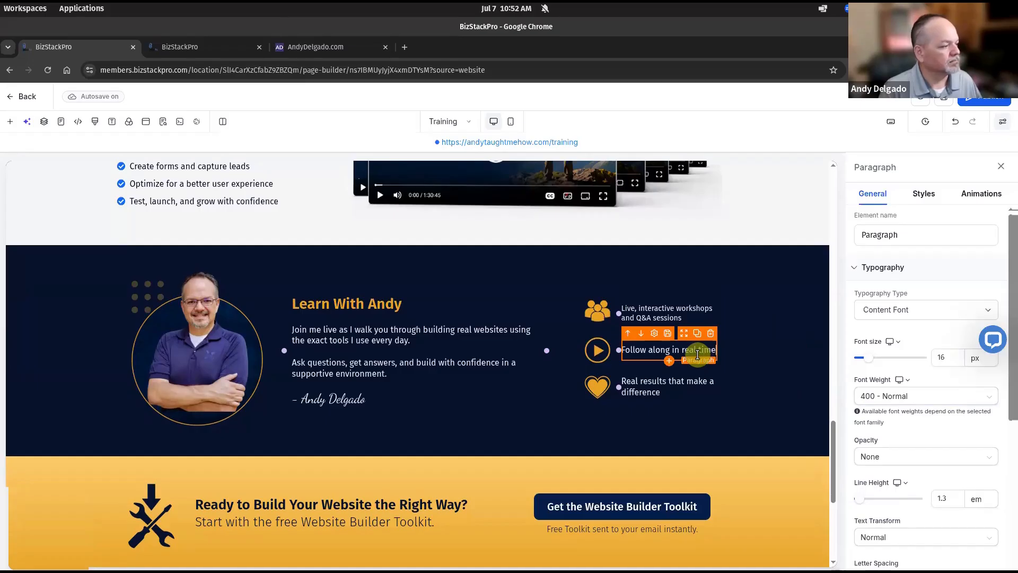
{"action": "type", "text": " and build with me"}
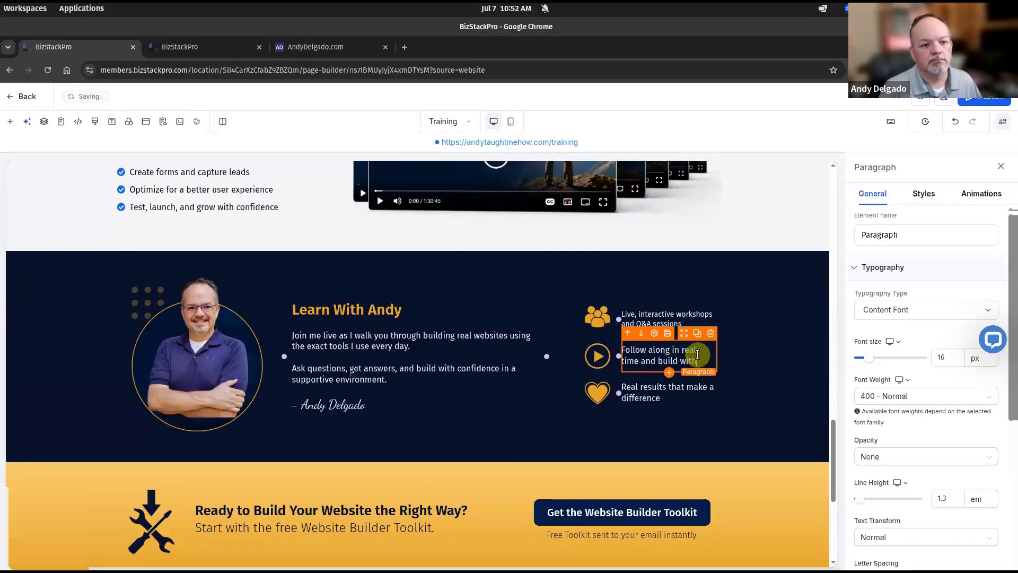
{"action": "left_click", "coordinate": [953, 357]}
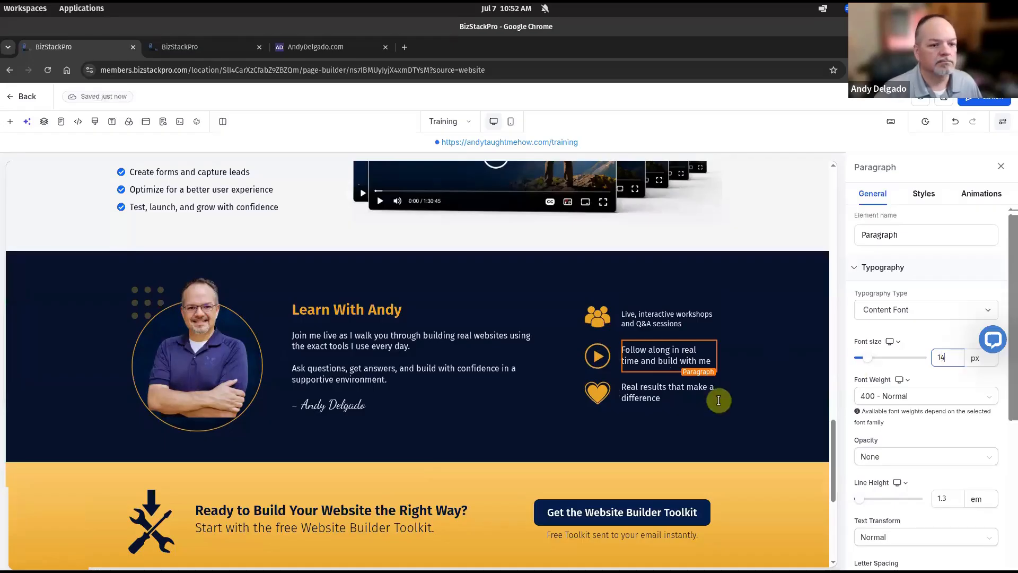
Step: Replace the text beside the heart icon with "Practical training that gets real results" at font size 14 px
{"action": "left_click", "coordinate": [649, 391]}
{"action": "double_click", "coordinate": [648, 390]}
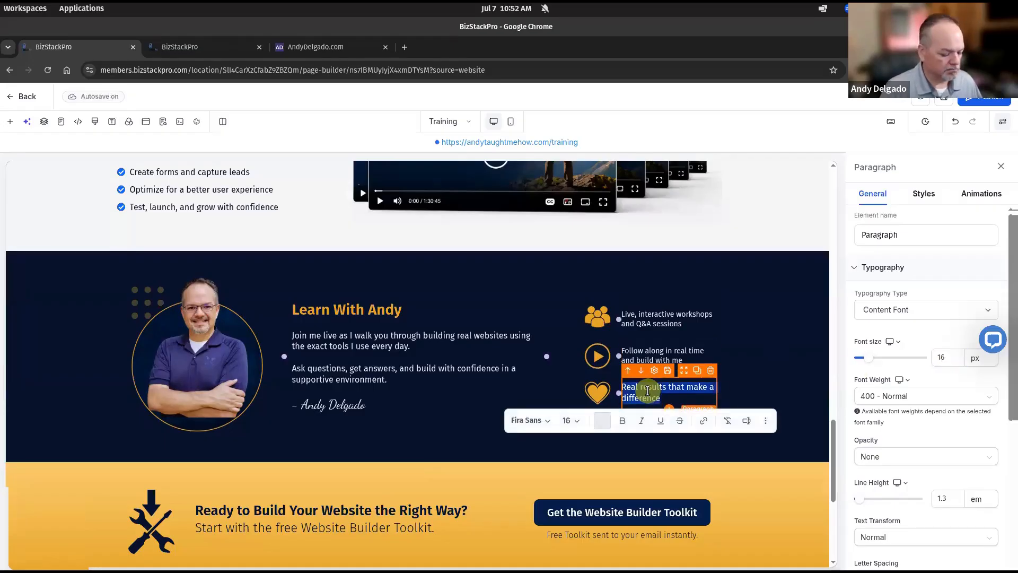
{"action": "type", "text": "Prac"}
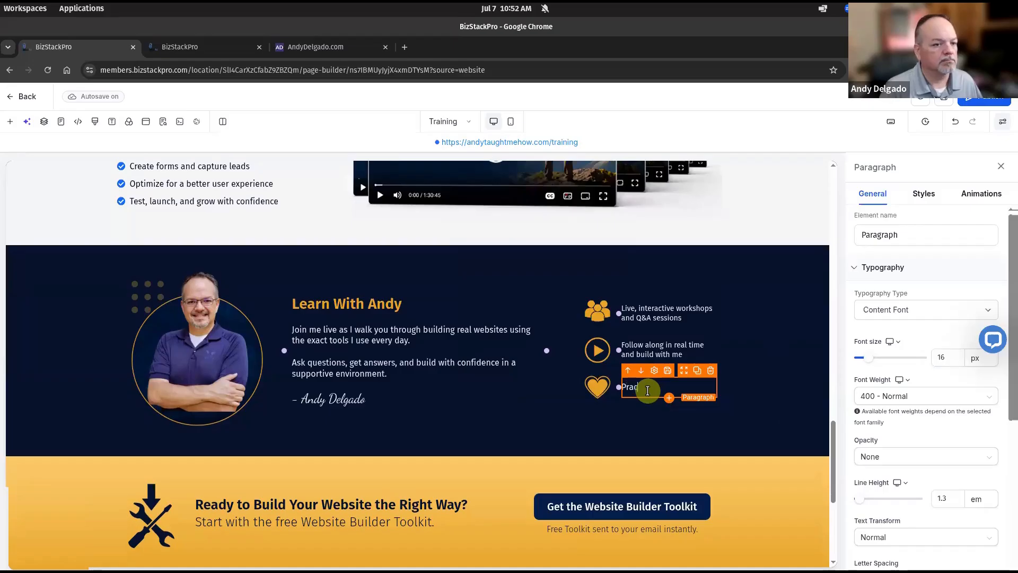
{"action": "type", "text": "tical training"}
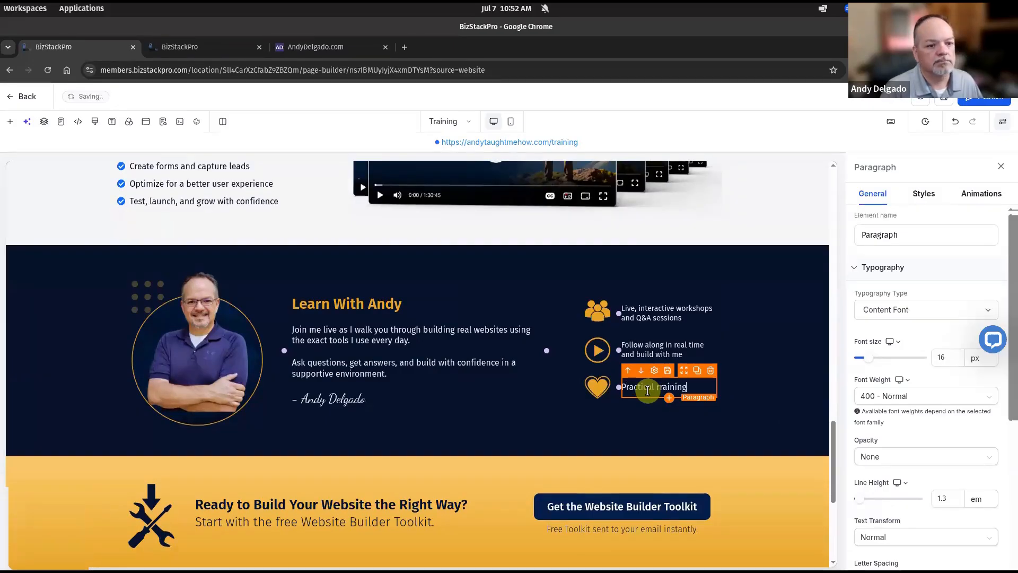
{"action": "key", "text": "BackSpace"}
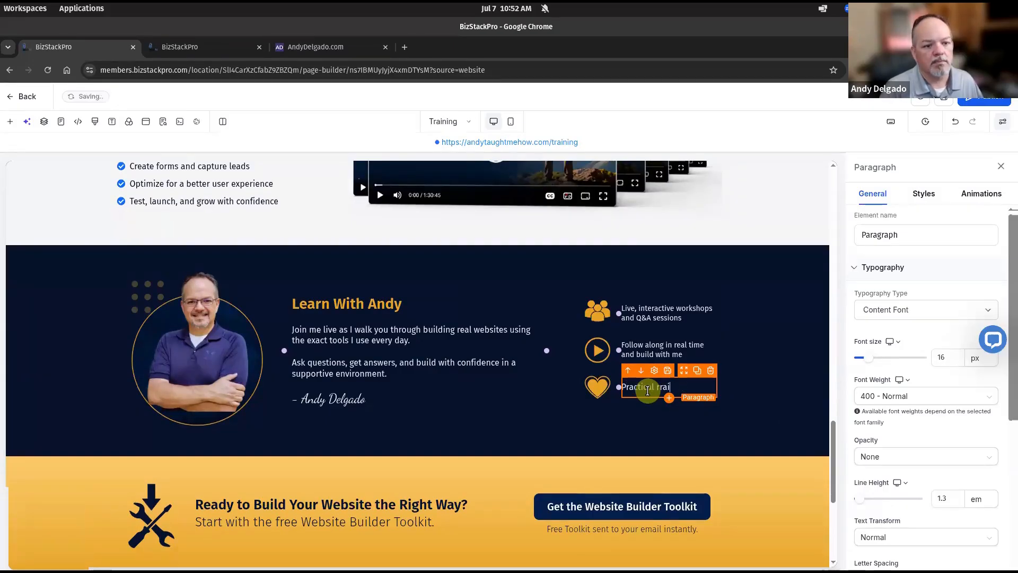
{"action": "type", "text": "ning that ge"}
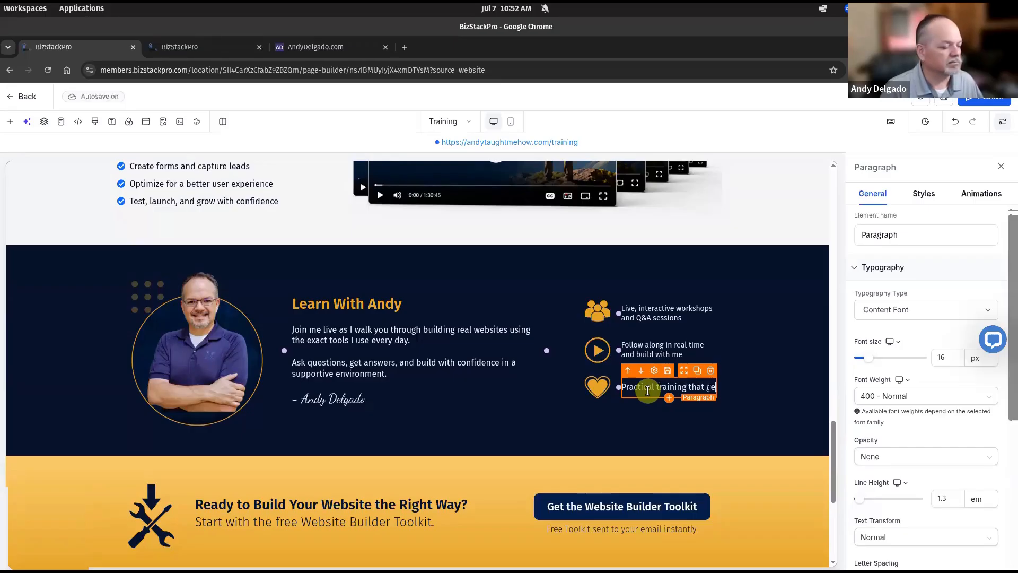
{"action": "type", "text": "ts real results"}
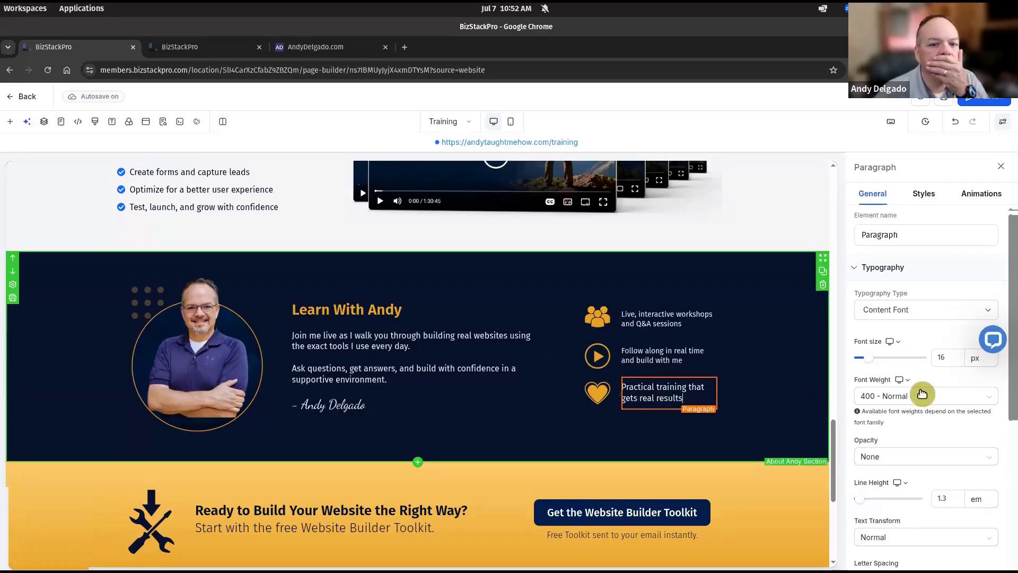
{"action": "left_click", "coordinate": [947, 358]}
{"action": "type", "text": "14"}
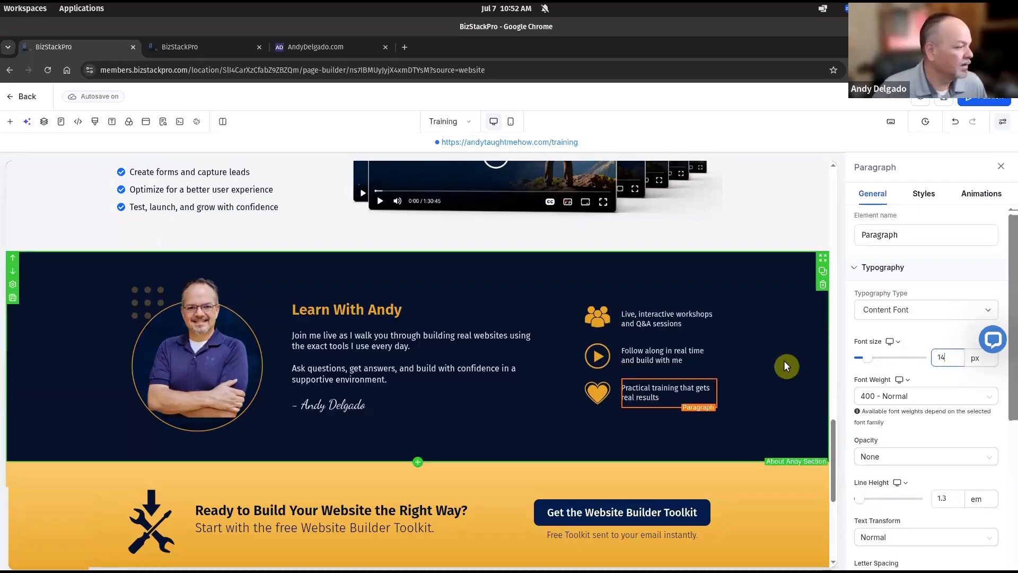
{"action": "left_click", "coordinate": [427, 349]}
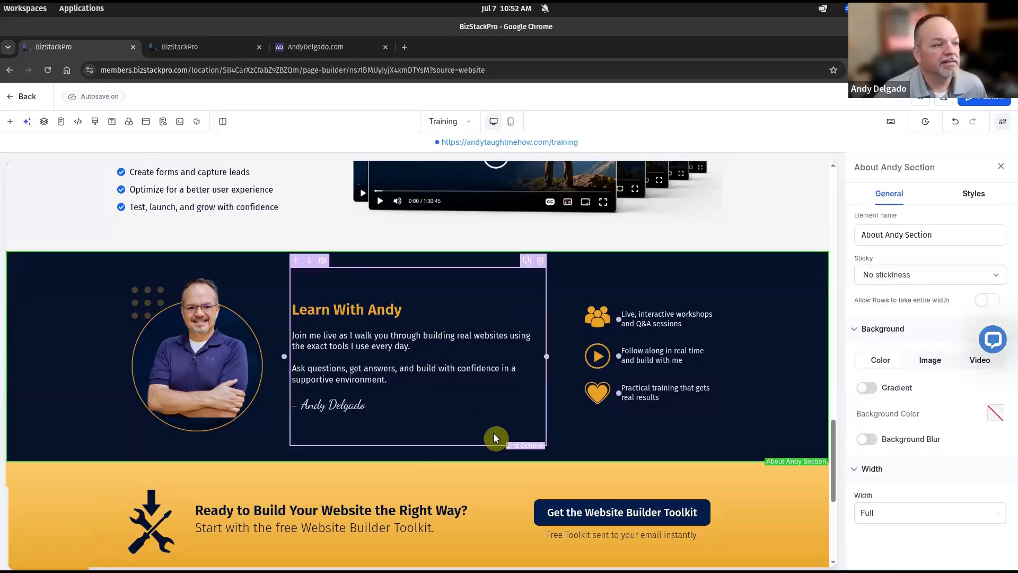
Step: Check the mockup slide of the page's lower sections and delete the Custom HTML/Javascript element between the toolkit banner and the footer
{"action": "left_click_drag", "start_coordinate": [12, 87], "coordinate": [488, 95]}
{"action": "scroll", "coordinate": [642, 358], "scroll_direction": "down", "scroll_amount": 1}
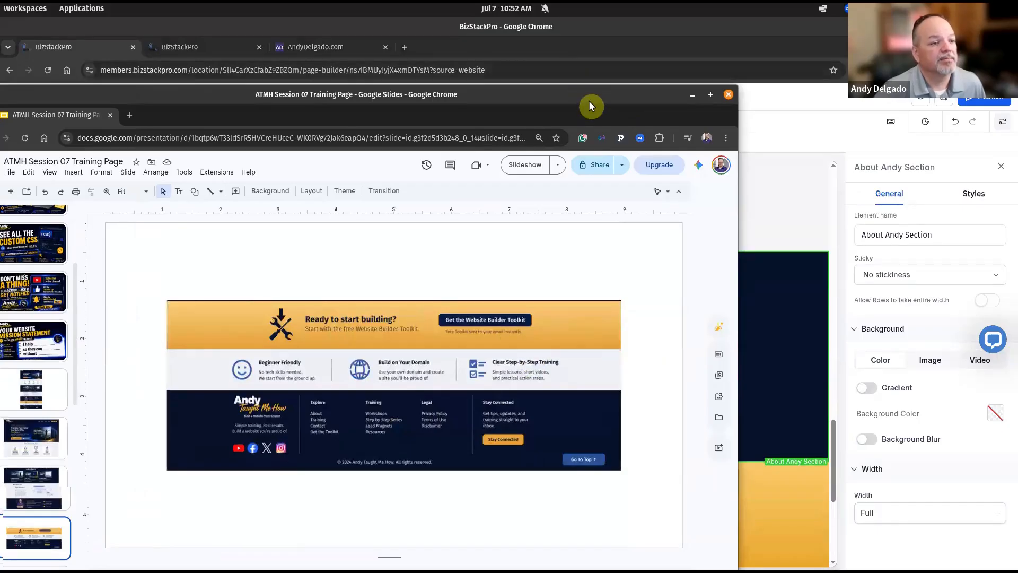
{"action": "left_click_drag", "start_coordinate": [590, 106], "coordinate": [504, 104]}
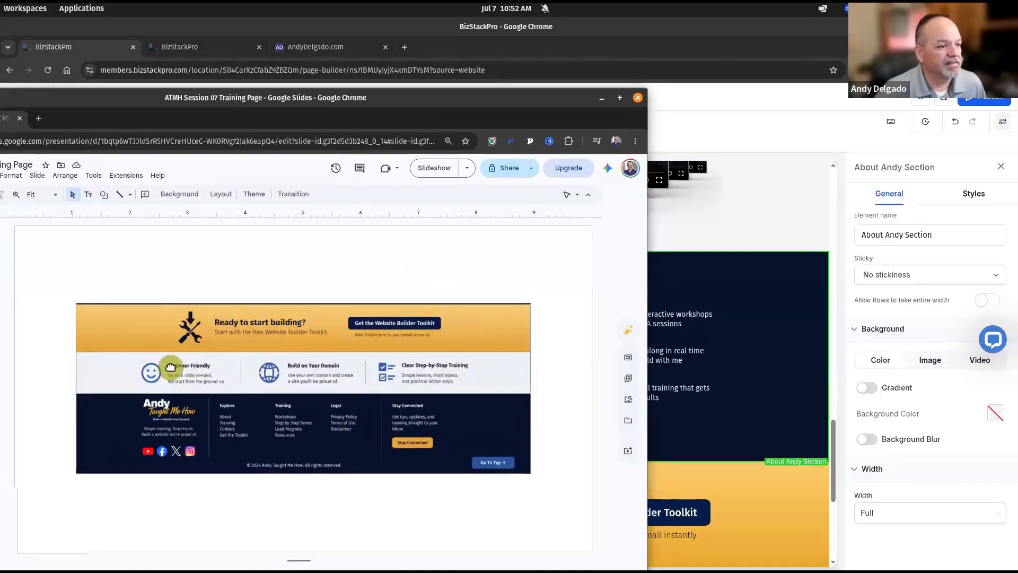
{"action": "left_click_drag", "start_coordinate": [434, 98], "coordinate": [5, 101]}
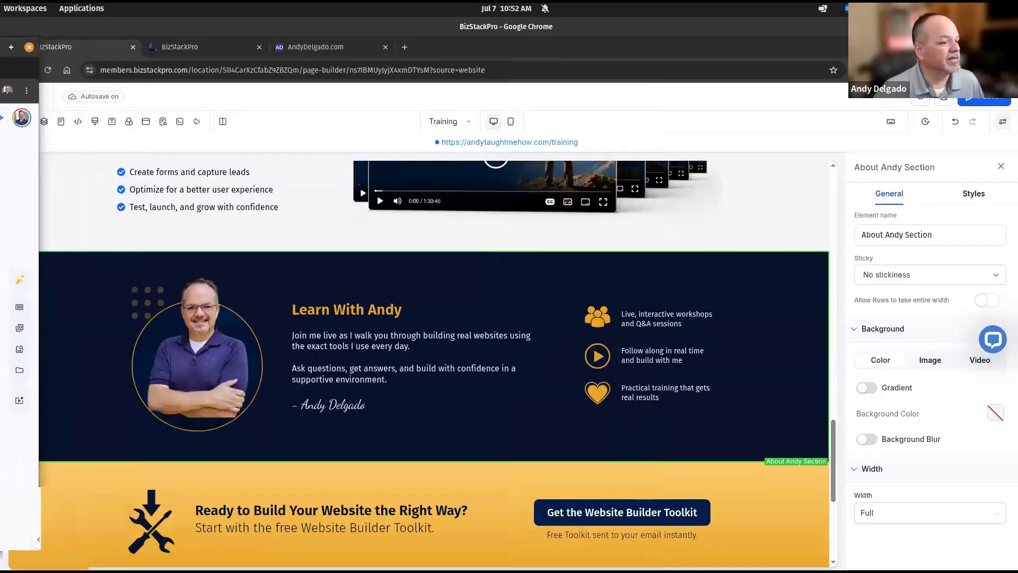
{"action": "scroll", "coordinate": [518, 239], "scroll_direction": "down", "scroll_amount": 5}
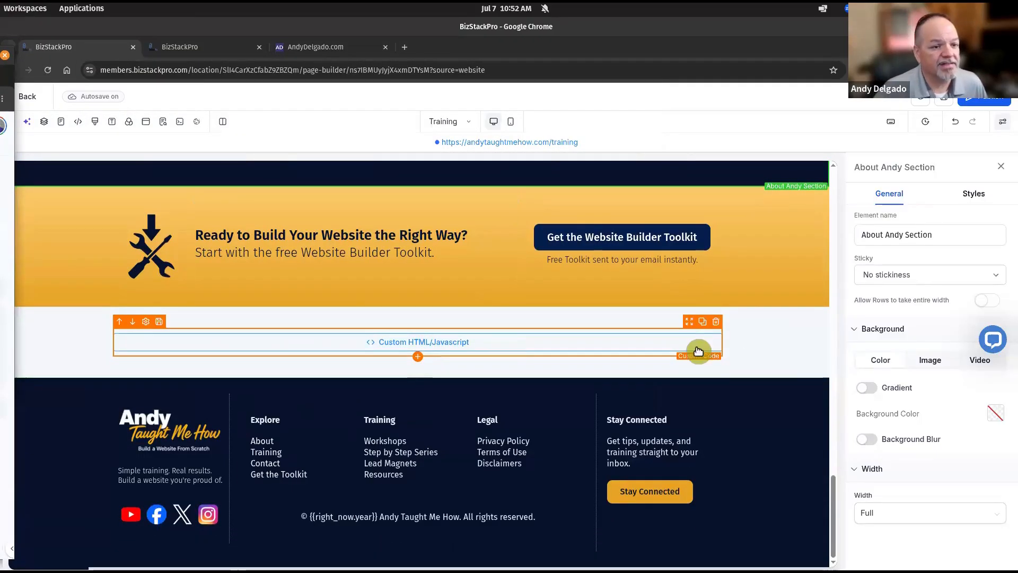
{"action": "left_click", "coordinate": [715, 322]}
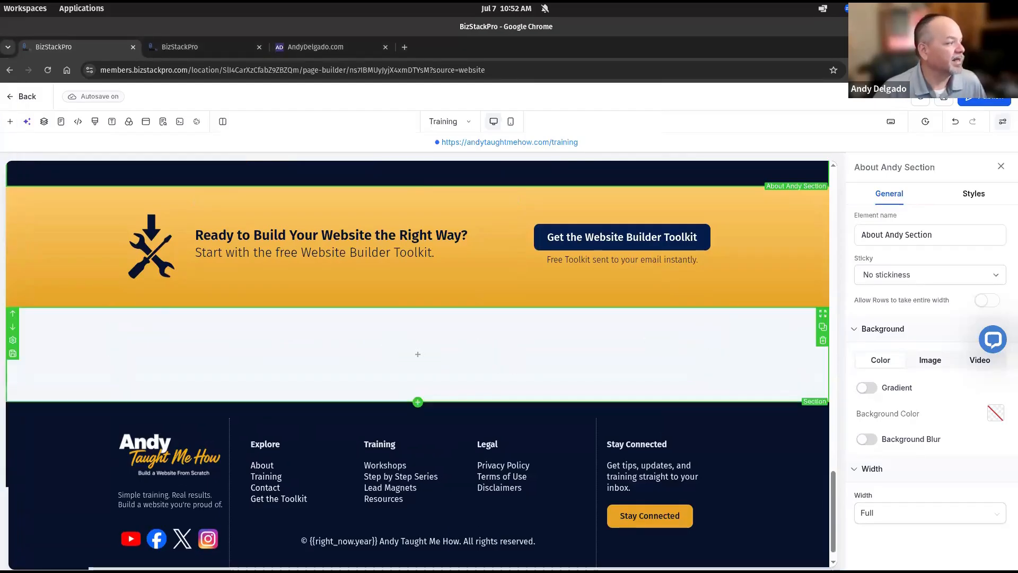
Step: Insert a three-column row in the empty section above the footer and nest a two-column row in its first column
{"action": "left_click", "coordinate": [419, 356]}
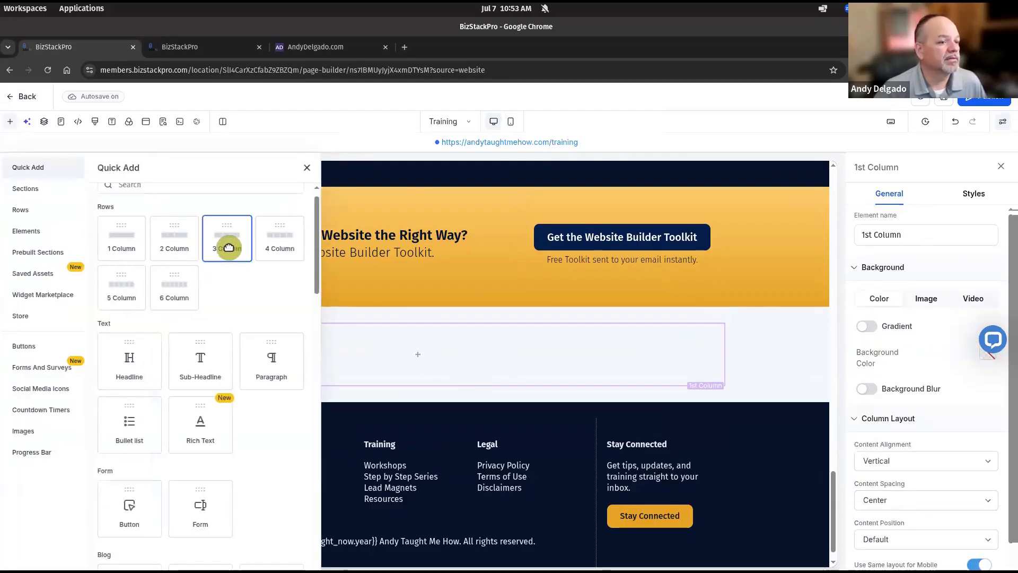
{"action": "left_click", "coordinate": [228, 247]}
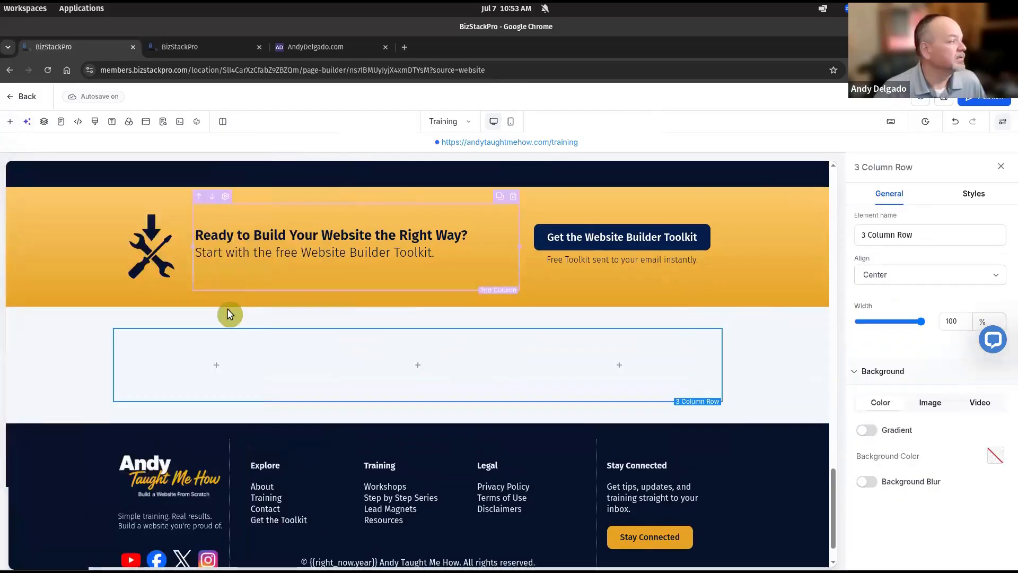
{"action": "left_click", "coordinate": [216, 365]}
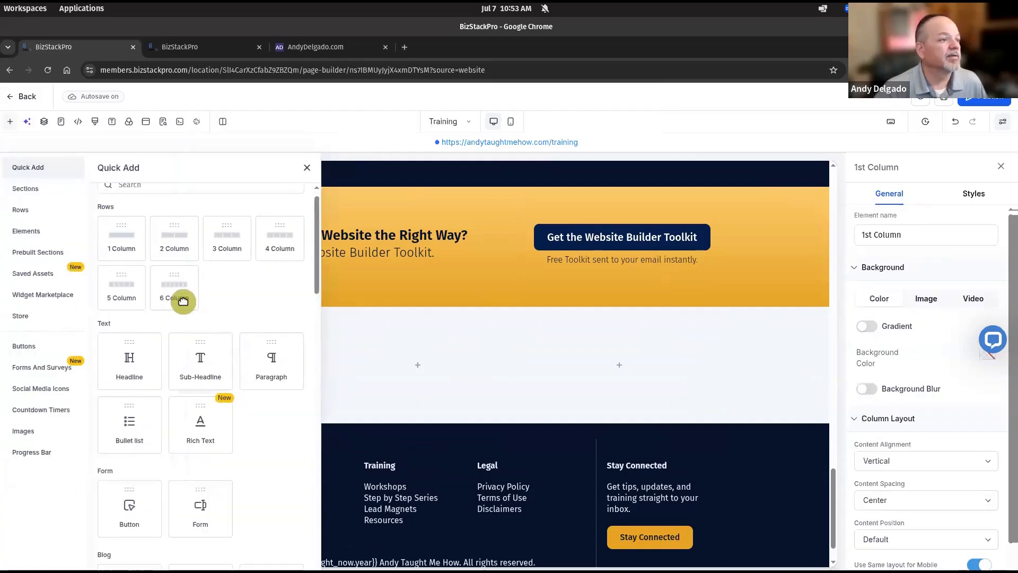
{"action": "left_click", "coordinate": [168, 248]}
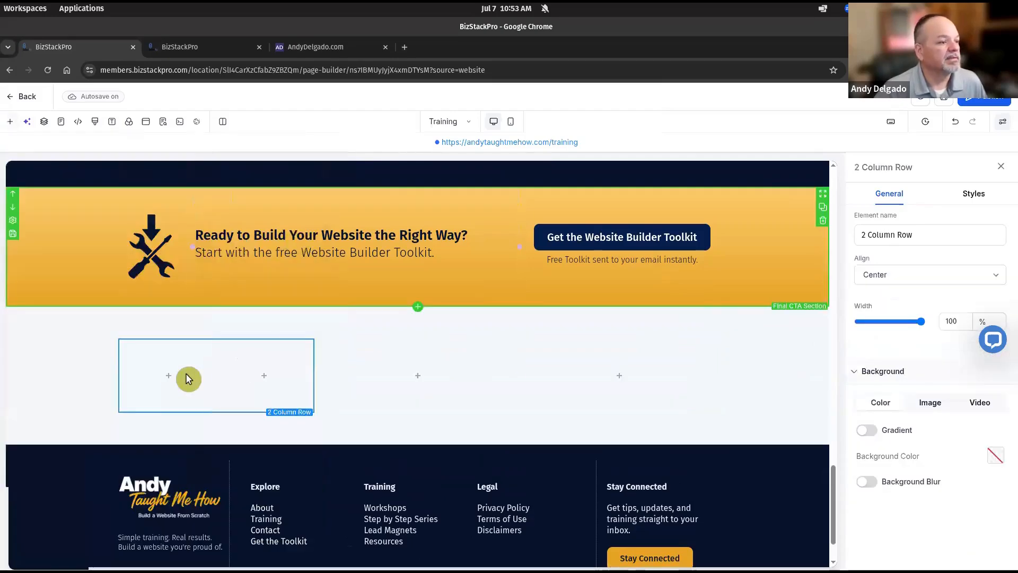
Step: Add an Image element to the first column of the nested two-column row
{"action": "left_click", "coordinate": [176, 378]}
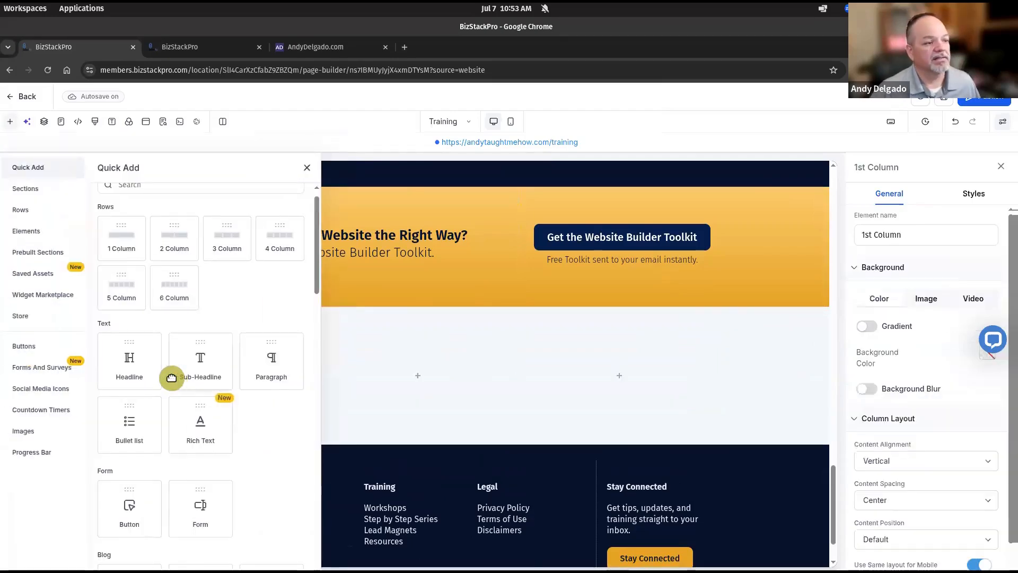
{"action": "scroll", "coordinate": [254, 438], "scroll_direction": "down", "scroll_amount": 2}
{"action": "scroll", "coordinate": [256, 441], "scroll_direction": "down", "scroll_amount": 5}
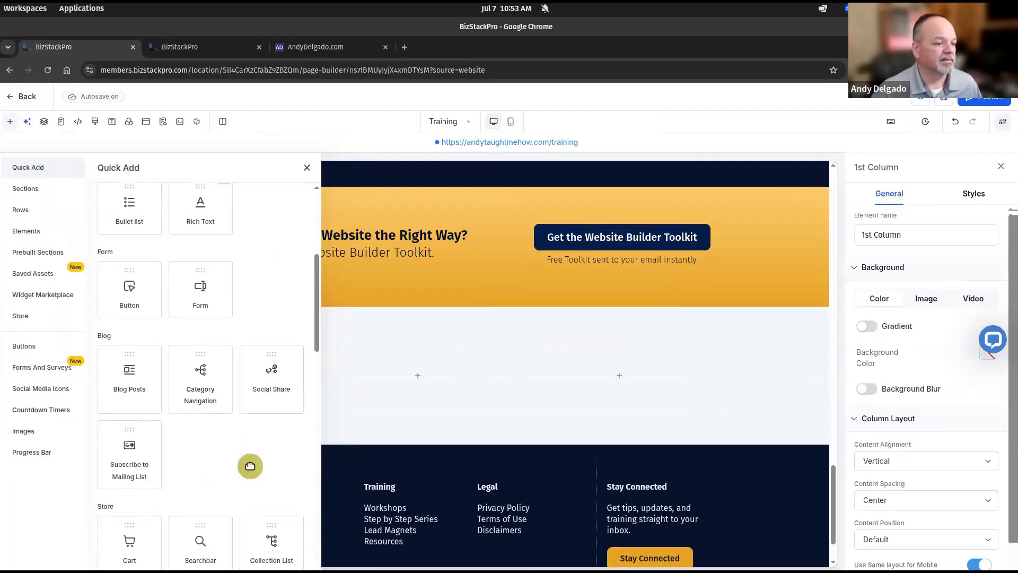
{"action": "scroll", "coordinate": [259, 450], "scroll_direction": "down", "scroll_amount": 1}
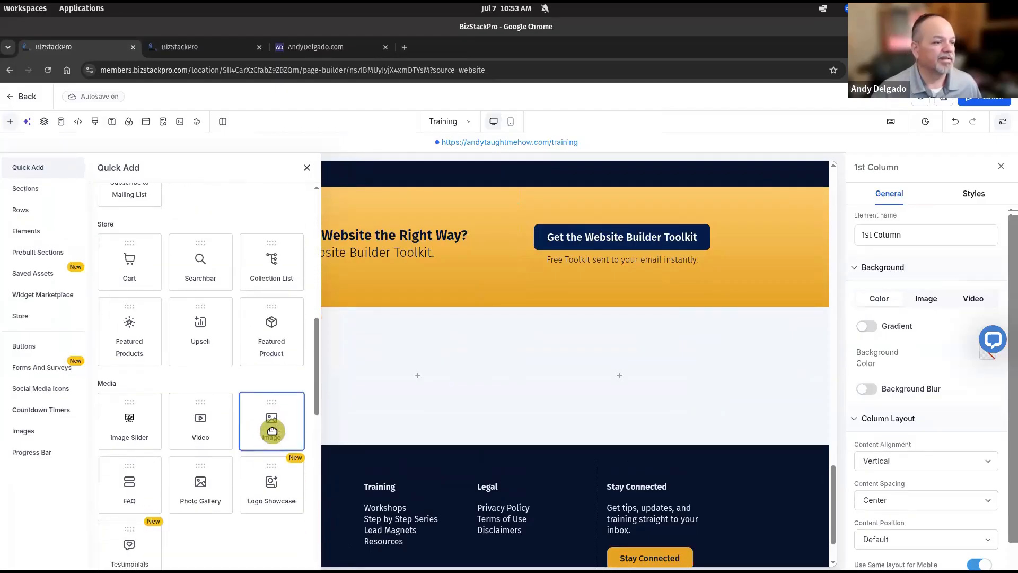
{"action": "left_click", "coordinate": [273, 426]}
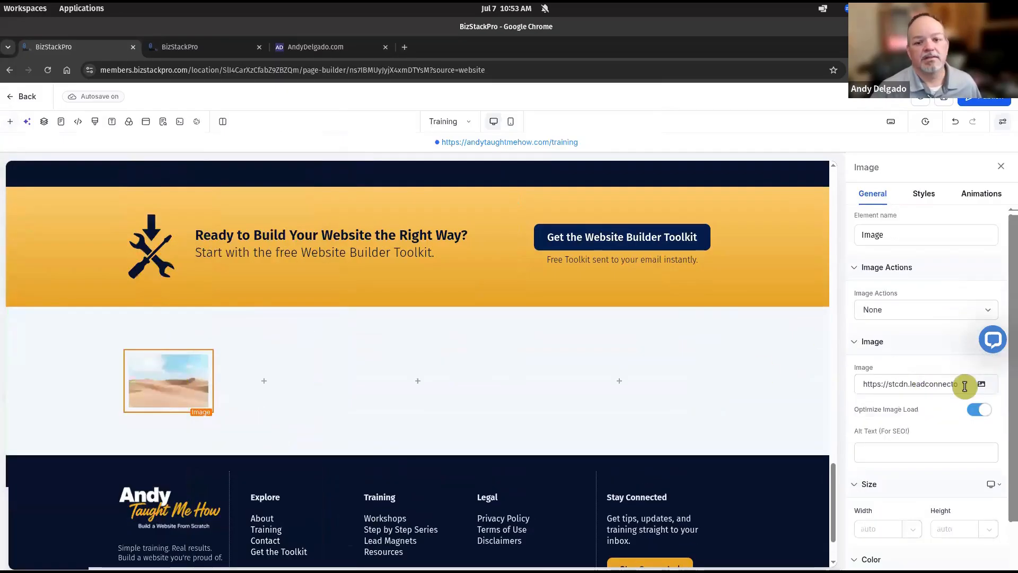
Step: Set the new image's source to the blue smiley face icon from the "Training Page Icons" media folder
{"action": "left_click", "coordinate": [986, 384]}
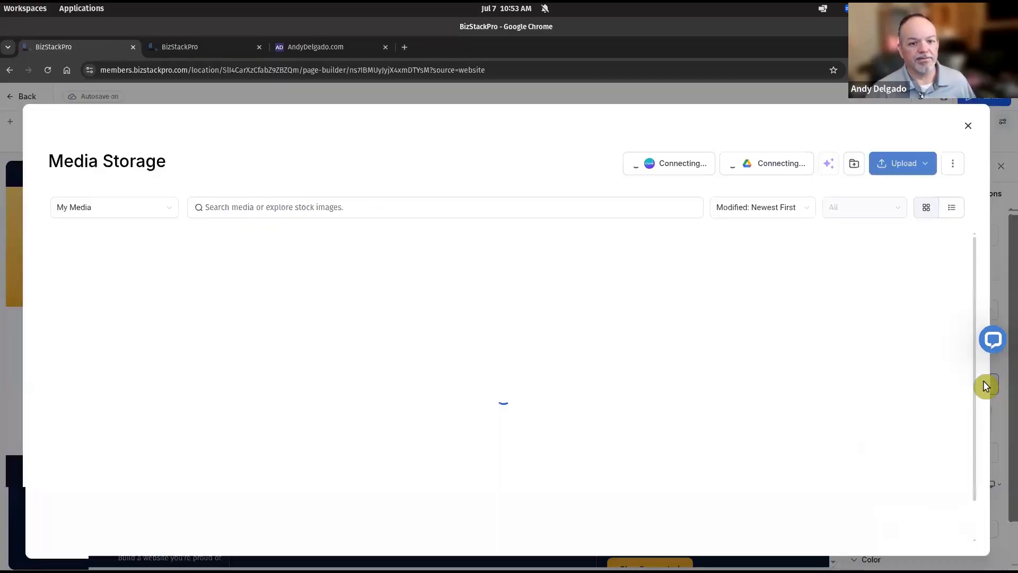
{"action": "left_click", "coordinate": [306, 274]}
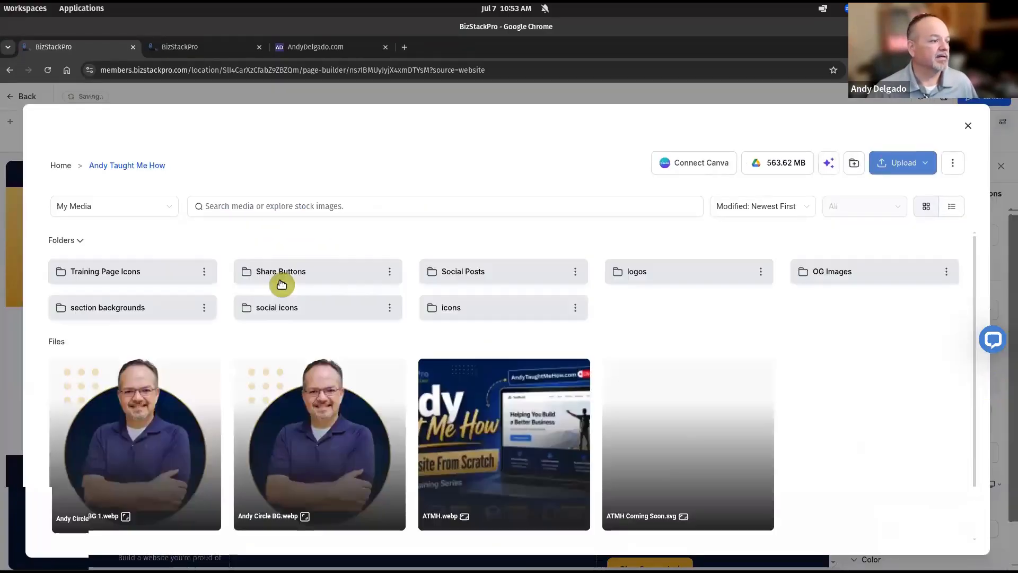
{"action": "left_click", "coordinate": [130, 283]}
{"action": "left_click", "coordinate": [297, 493]}
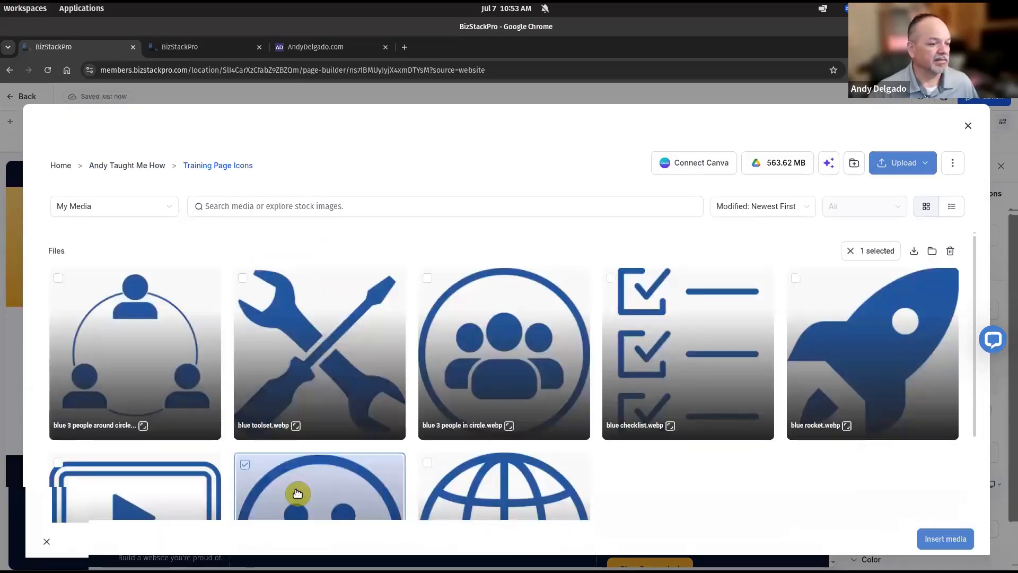
{"action": "left_click", "coordinate": [297, 493]}
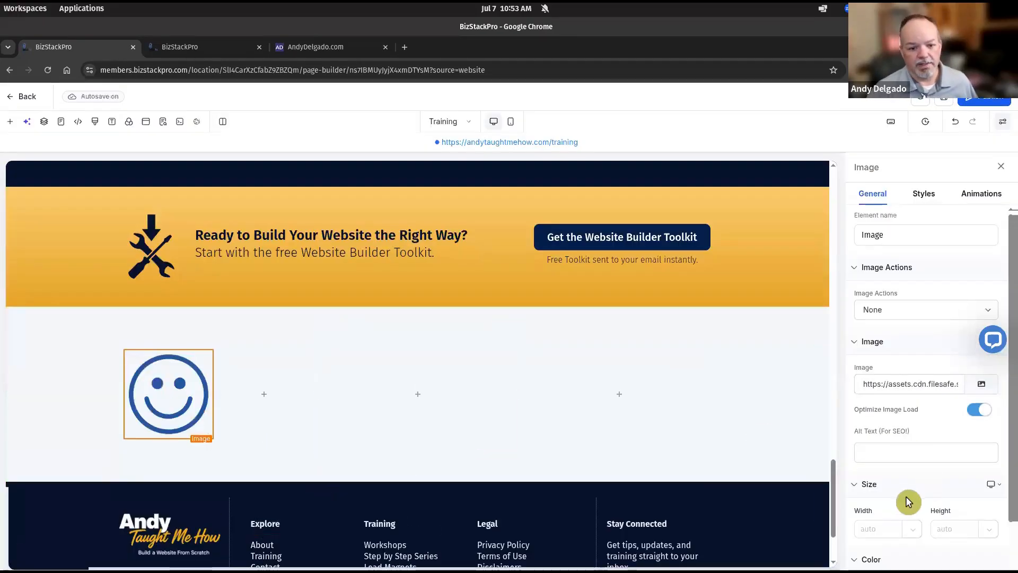
Step: Set the smiley image's width to 70 px and add a Paragraph element to the second nested column
{"action": "left_click", "coordinate": [872, 529]}
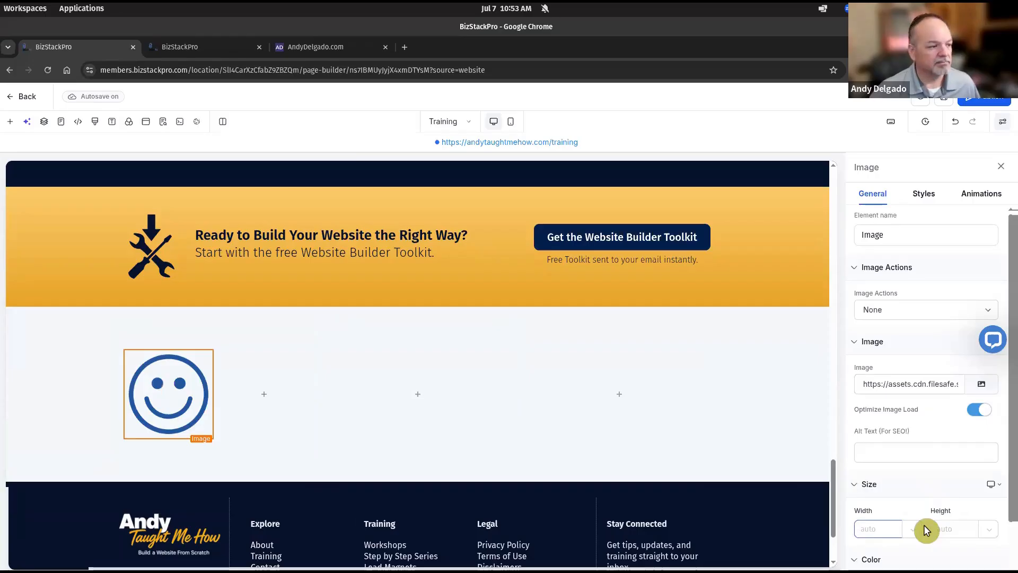
{"action": "type", "text": "100"}
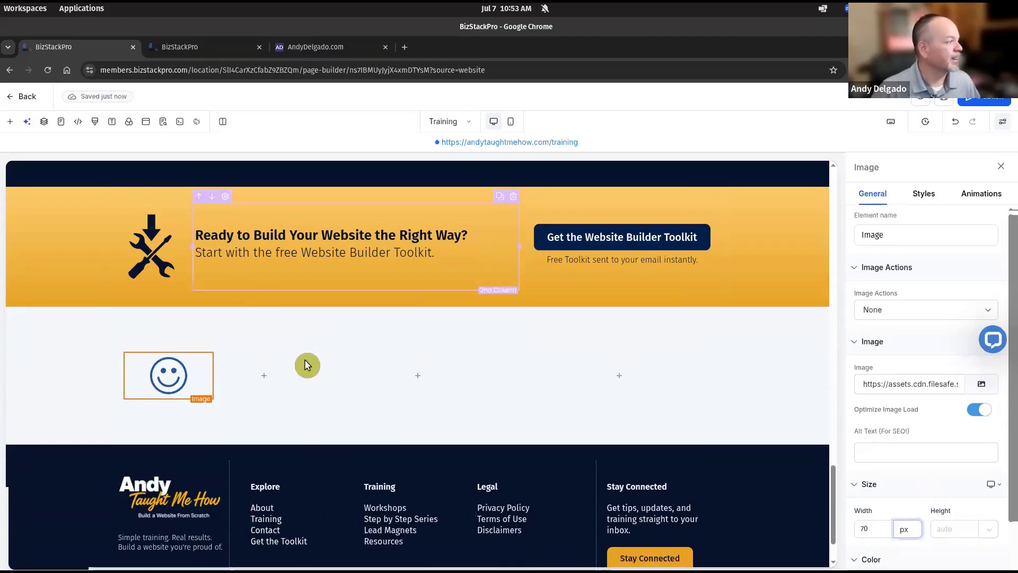
{"action": "left_click", "coordinate": [267, 376]}
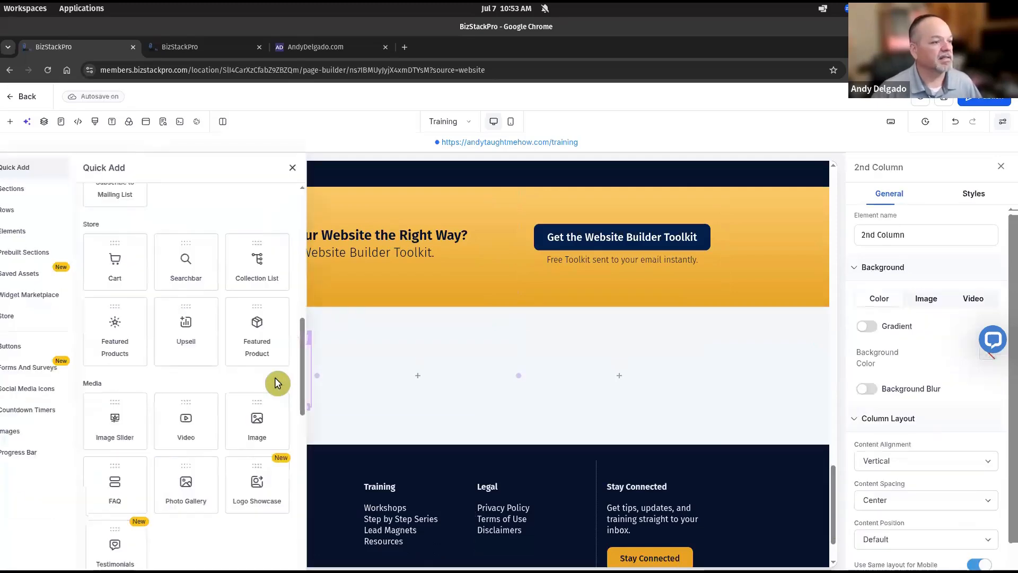
{"action": "scroll", "coordinate": [257, 360], "scroll_direction": "up", "scroll_amount": 10}
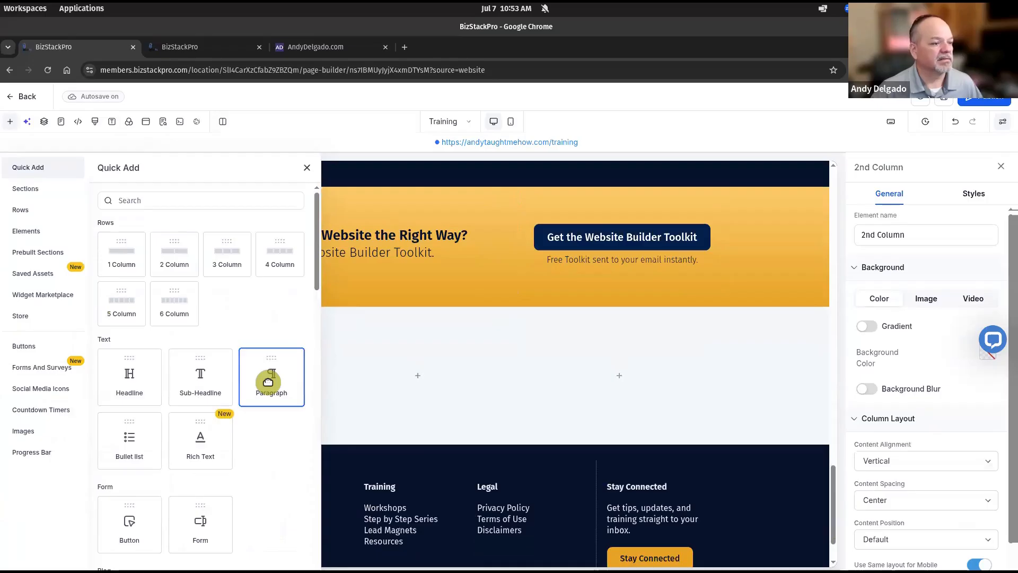
{"action": "left_click", "coordinate": [269, 377]}
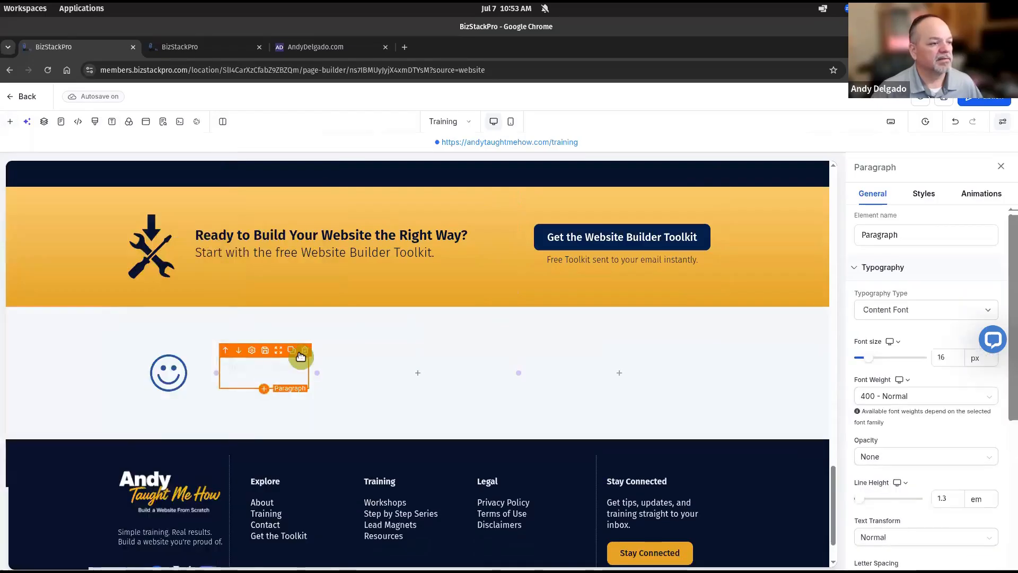
Step: Set the new paragraph's text color to the first dark navy brand color and align its text left
{"action": "double_click", "coordinate": [277, 368]}
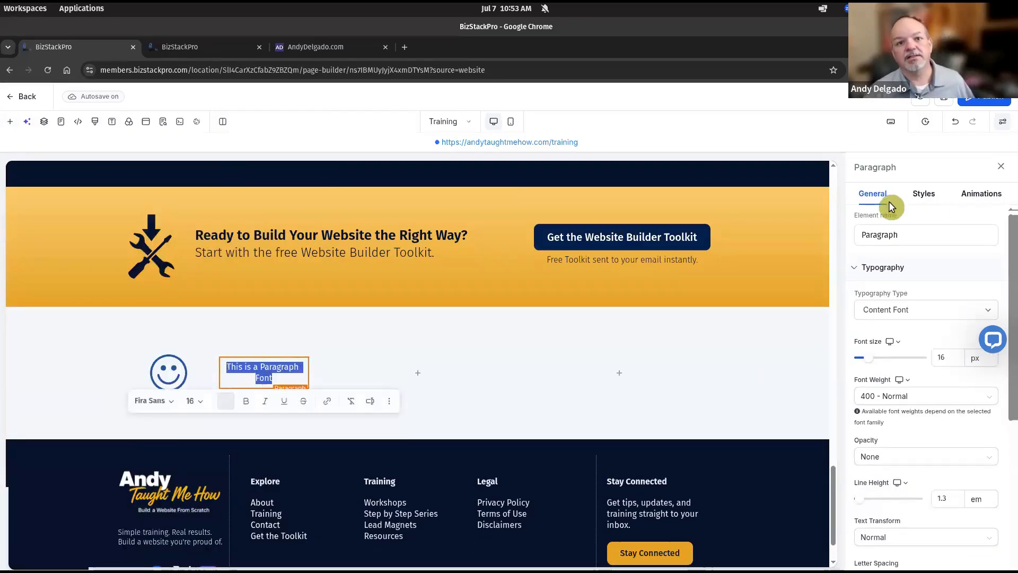
{"action": "scroll", "coordinate": [983, 456], "scroll_direction": "down", "scroll_amount": 4}
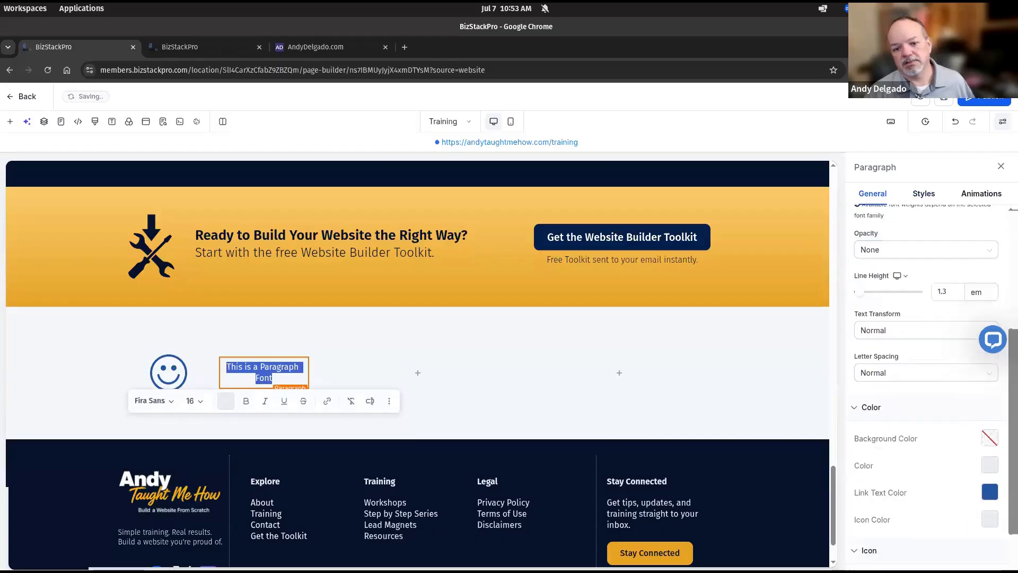
{"action": "left_click", "coordinate": [990, 468]}
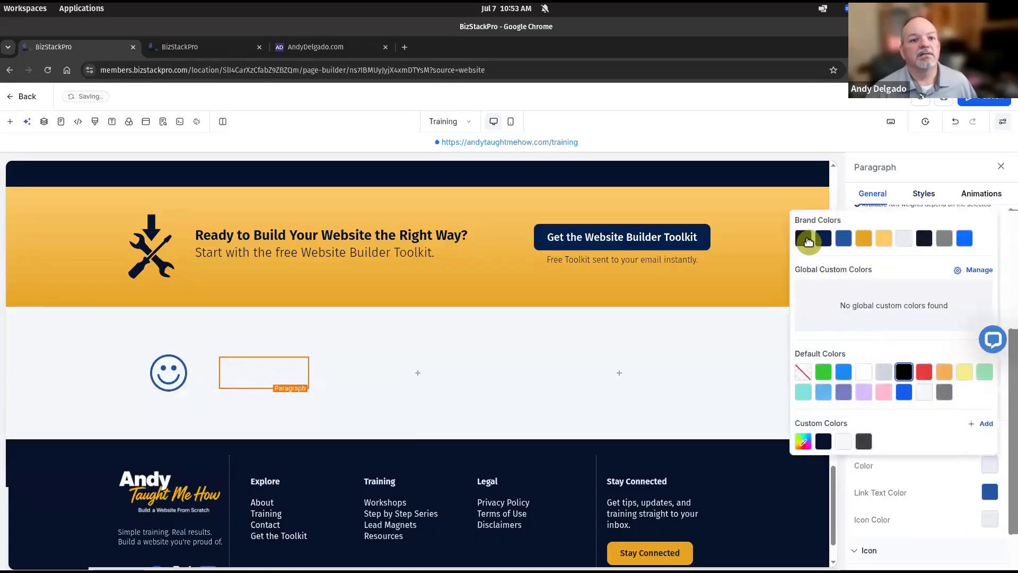
{"action": "left_click", "coordinate": [808, 240]}
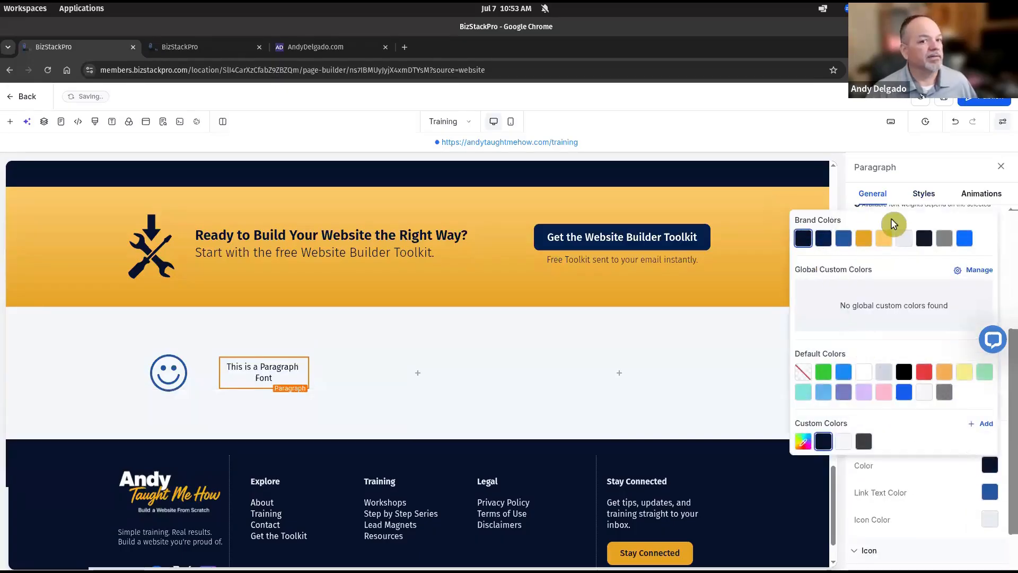
{"action": "left_click", "coordinate": [927, 196]}
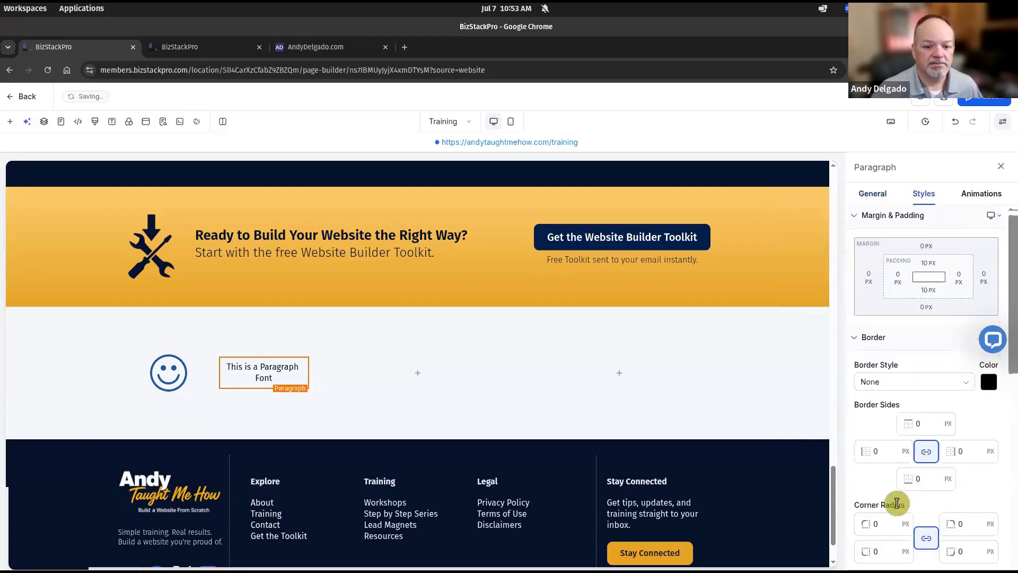
{"action": "scroll", "coordinate": [896, 488], "scroll_direction": "down", "scroll_amount": 5}
{"action": "left_click", "coordinate": [873, 431]}
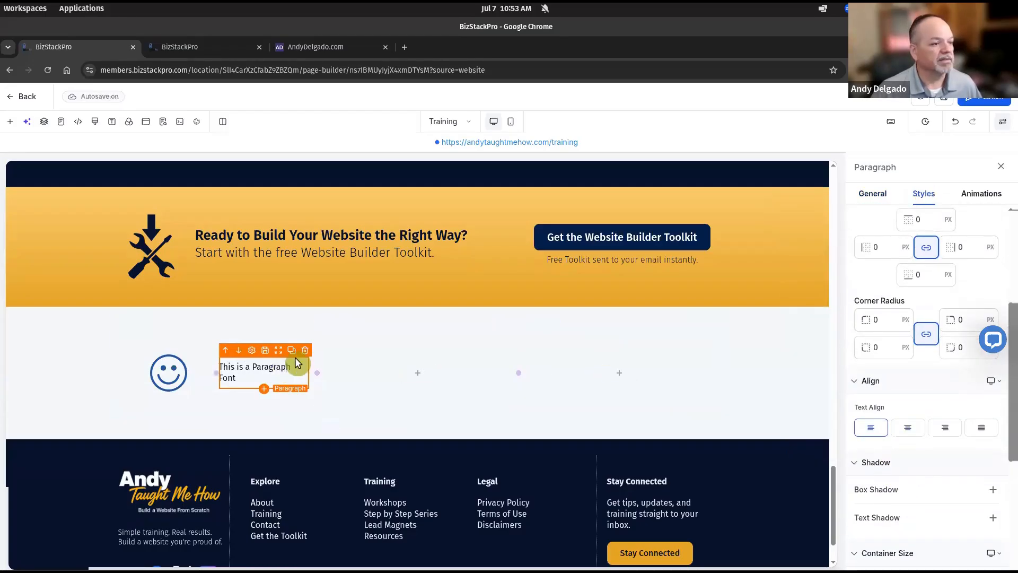
Step: Duplicate the paragraph and replace the upper copy's text with "Beginner Friendly" in bold
{"action": "left_click", "coordinate": [293, 352]}
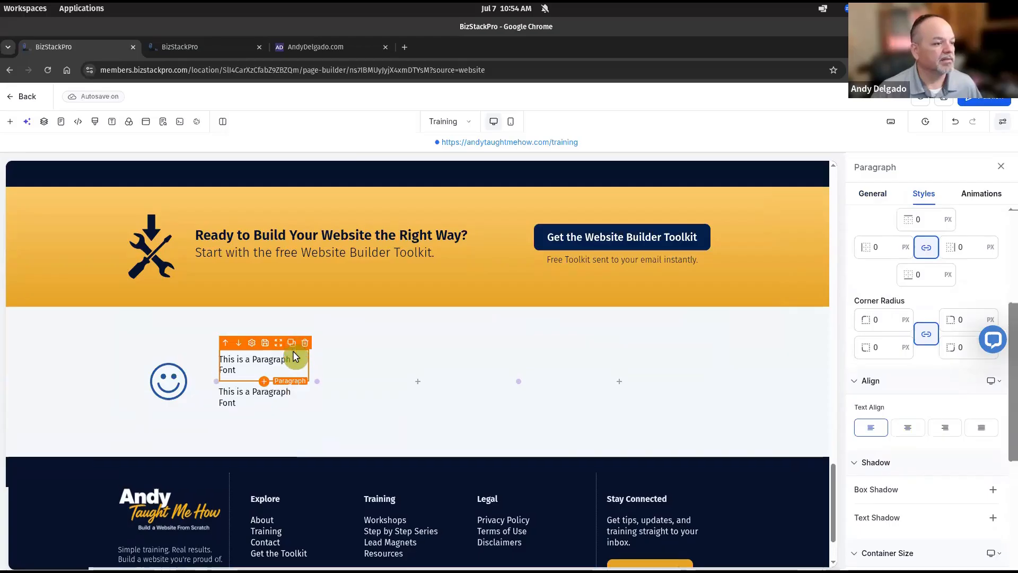
{"action": "left_click", "coordinate": [266, 366]}
{"action": "triple_click", "coordinate": [267, 367]}
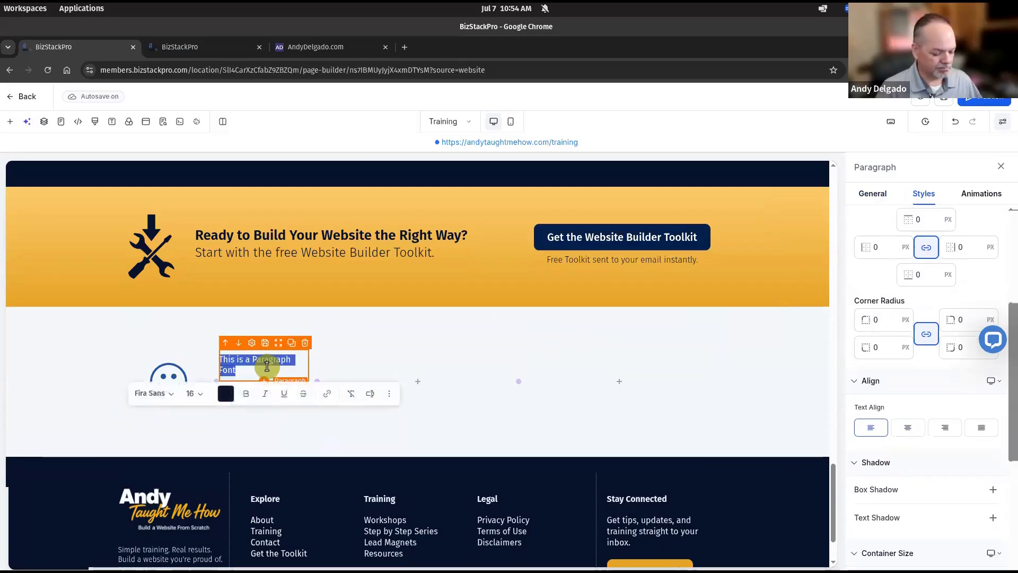
{"action": "type", "text": "Beginner Friendly"}
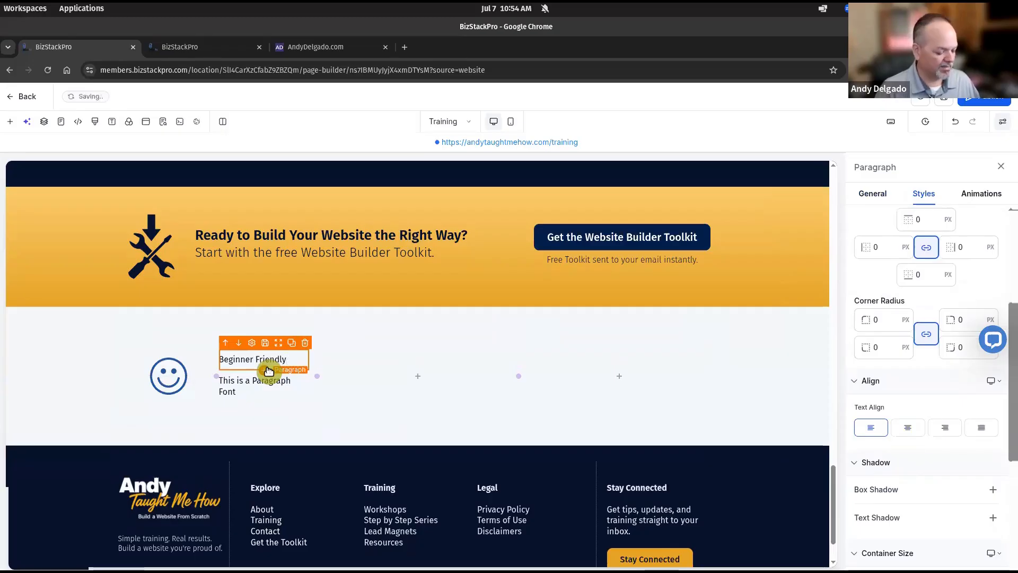
{"action": "triple_click", "coordinate": [269, 370]}
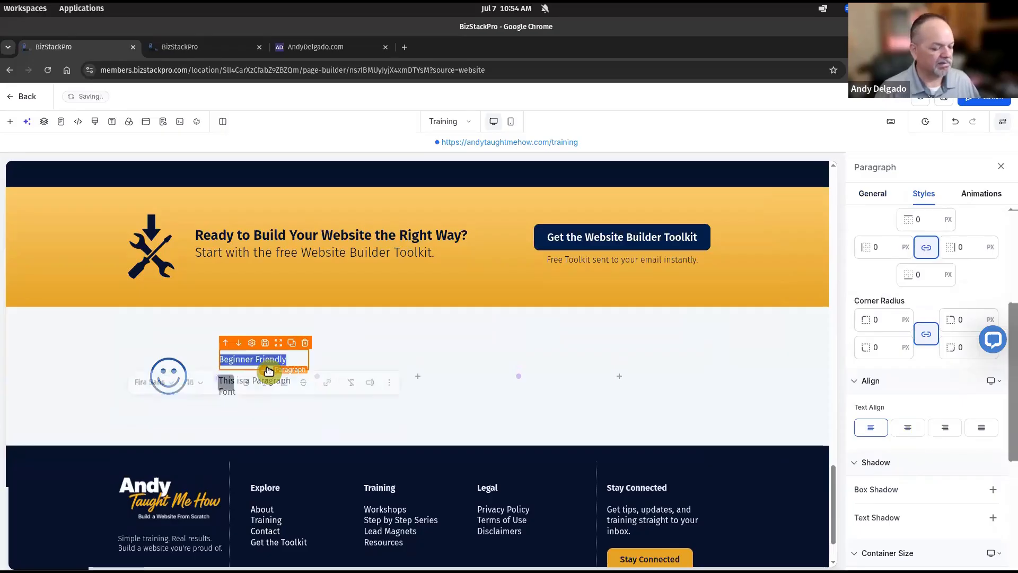
{"action": "left_click", "coordinate": [80, 345]}
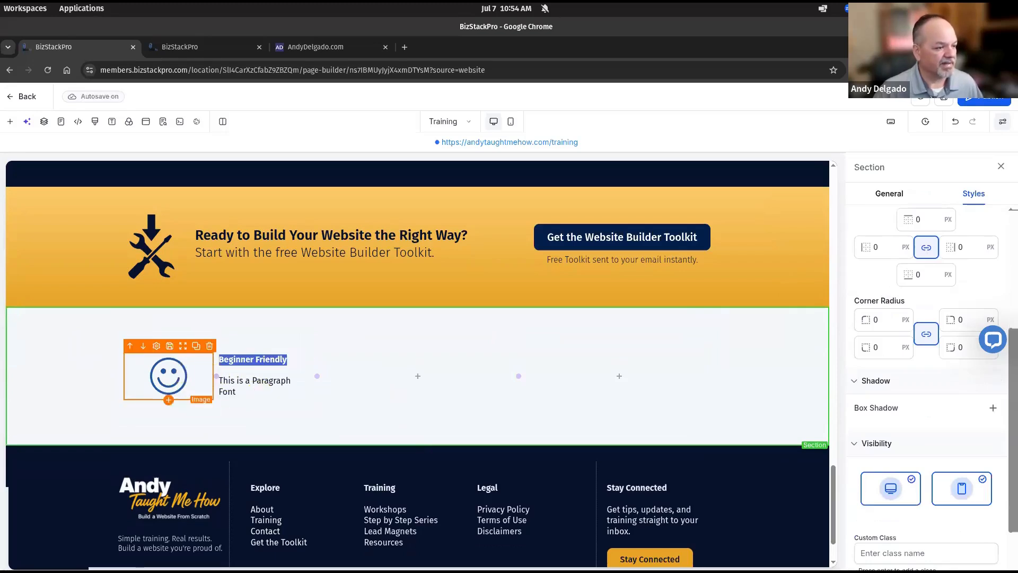
Step: Replace the lower paragraph's text with "No tech skills needed." and, on a new line, "We start from the ground up"
{"action": "left_click", "coordinate": [232, 388]}
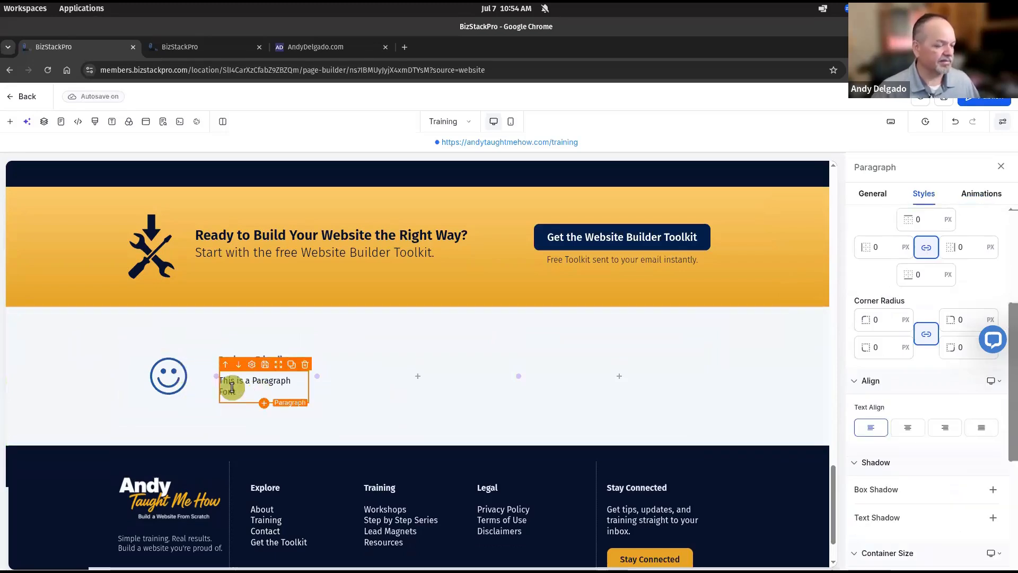
{"action": "left_click", "coordinate": [232, 384]}
{"action": "triple_click", "coordinate": [233, 384]}
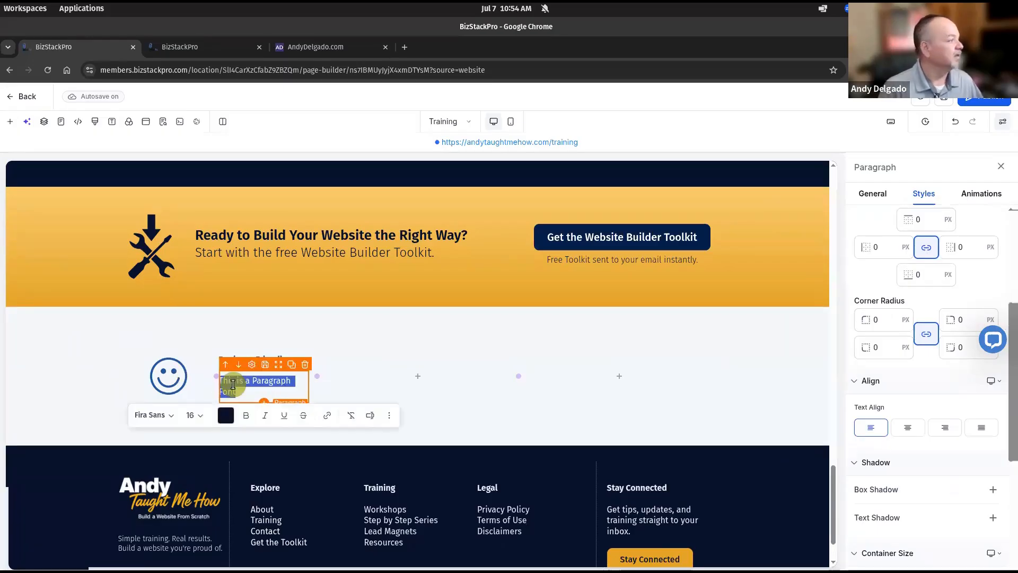
{"action": "type", "text": "No"}
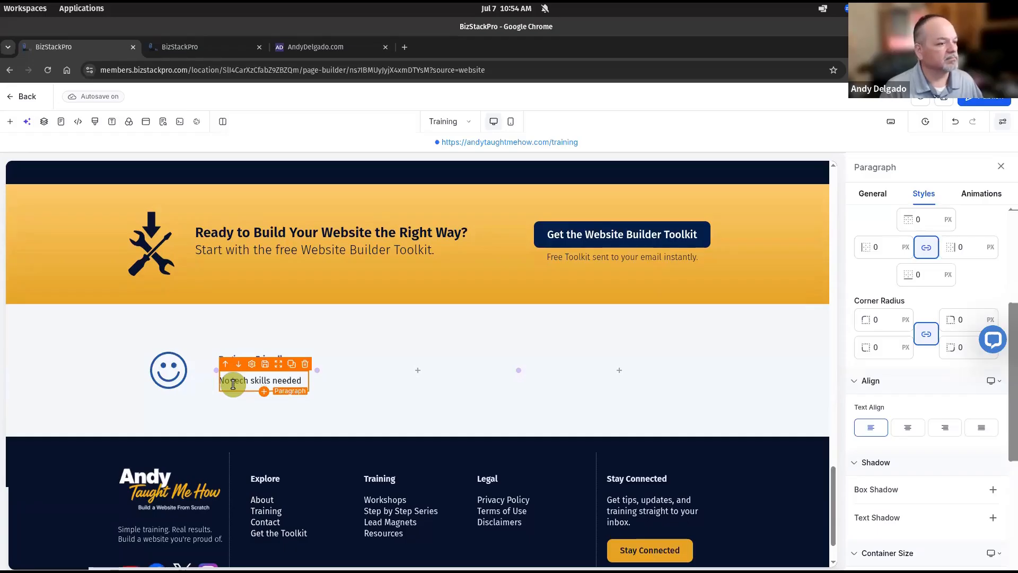
{"action": "type", "text": "tech skills needed."}
{"action": "key", "text": "Return"}
{"action": "type", "text": "M"}
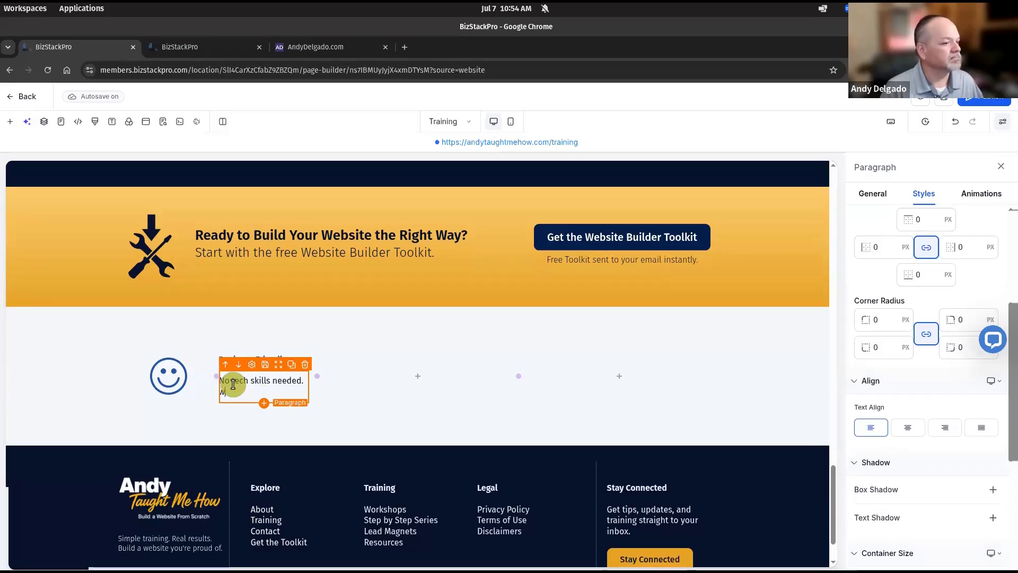
{"action": "type", "text": "e start "}
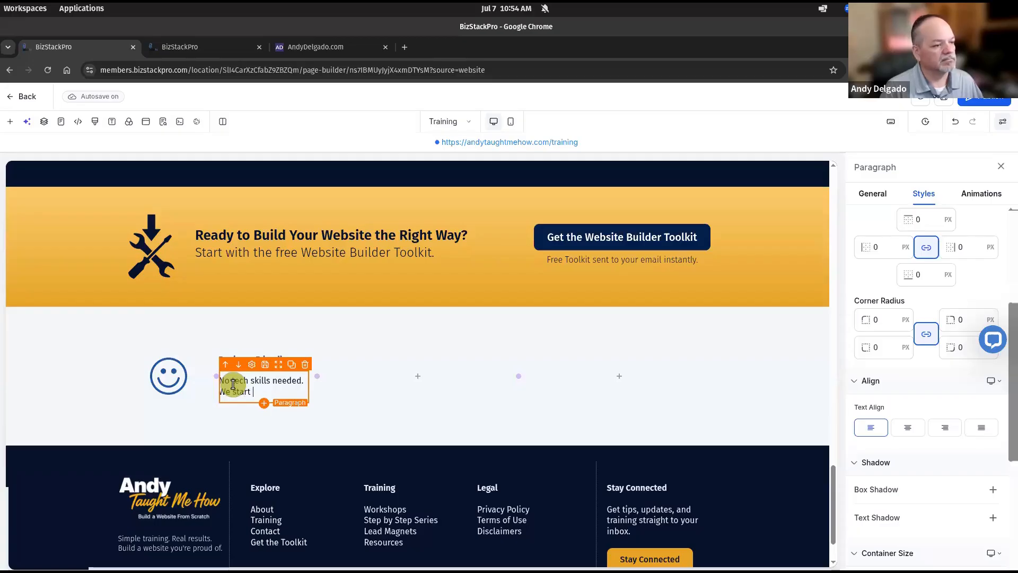
{"action": "type", "text": "from the ground u"}
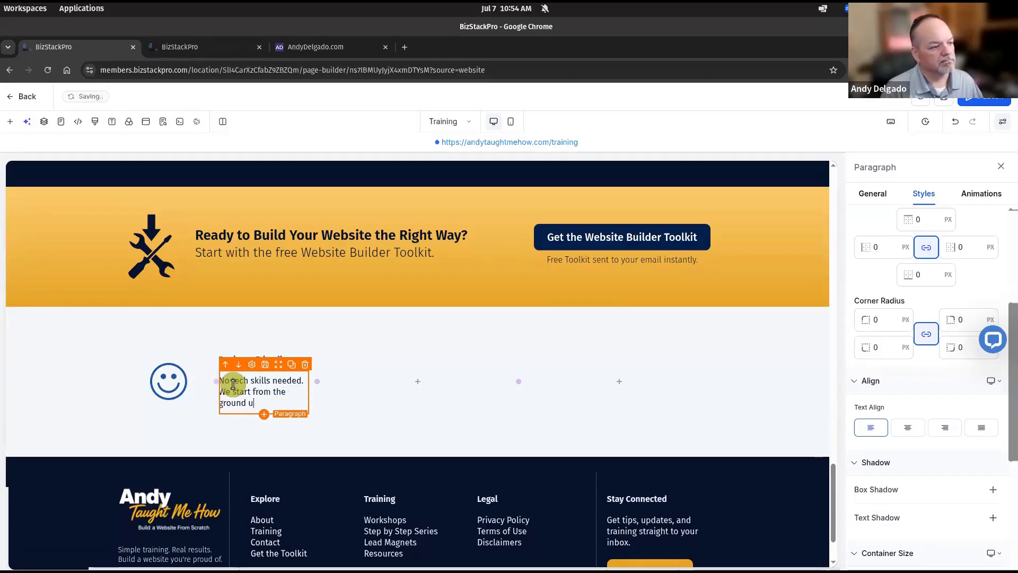
{"action": "type", "text": "p/"}
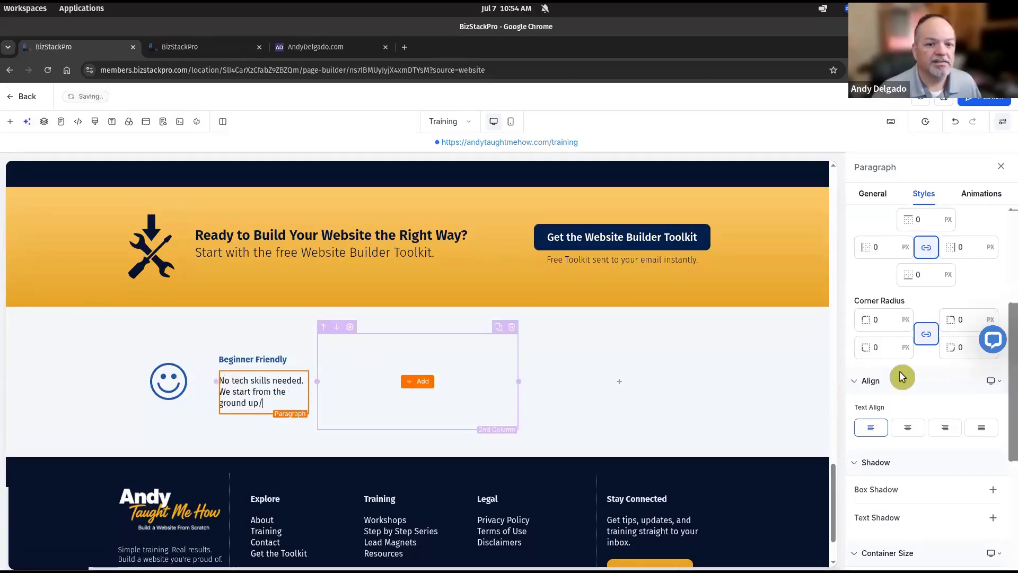
Step: Set the font size of the description paragraph under "Beginner Friendly" to 12 px
{"action": "scroll", "coordinate": [870, 195], "scroll_direction": "up", "scroll_amount": 4}
{"action": "left_click", "coordinate": [870, 195]}
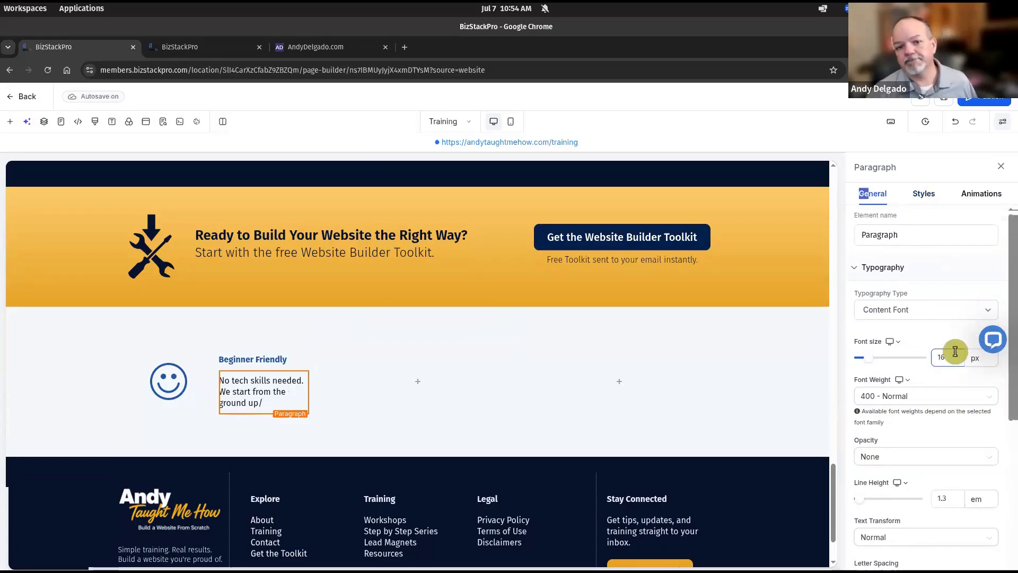
{"action": "key", "text": "BackSpace"}
{"action": "type", "text": "4"}
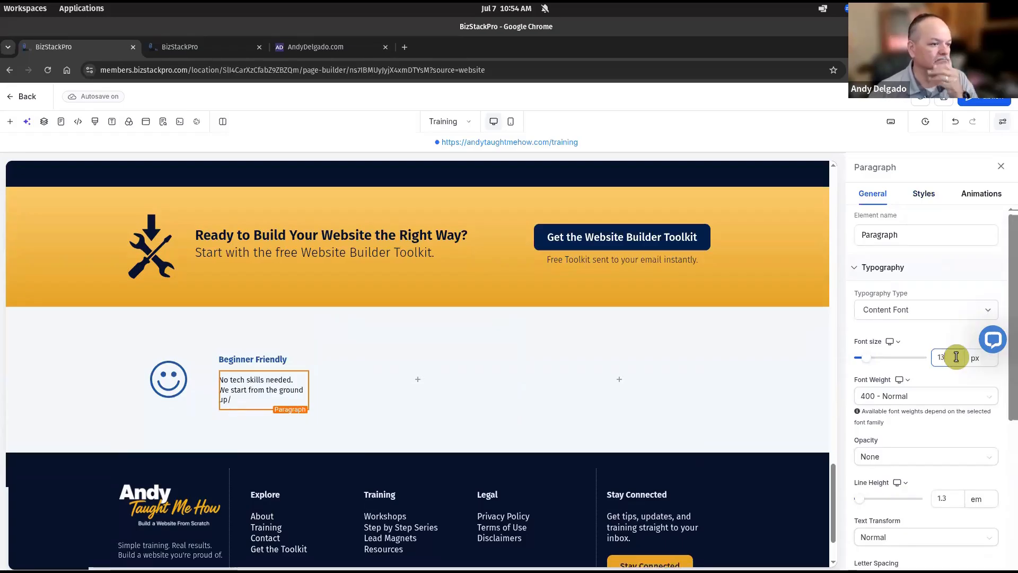
{"action": "key", "text": "BackSpace"}
{"action": "type", "text": "2"}
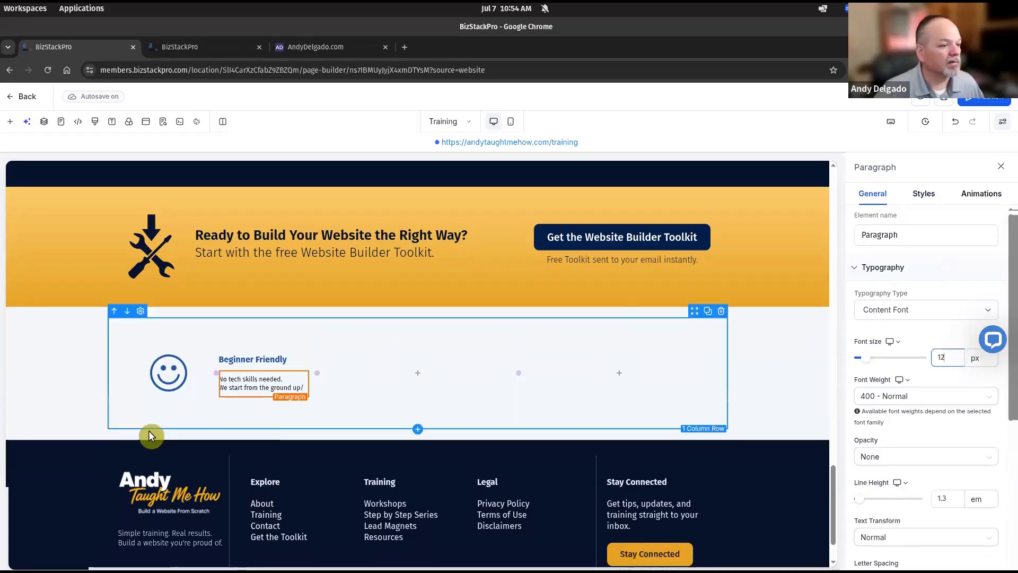
Step: Replace the trailing slash in the description with a period and narrow the smiley icon's column to bring the text closer
{"action": "left_click", "coordinate": [297, 387]}
{"action": "left_click", "coordinate": [297, 388]}
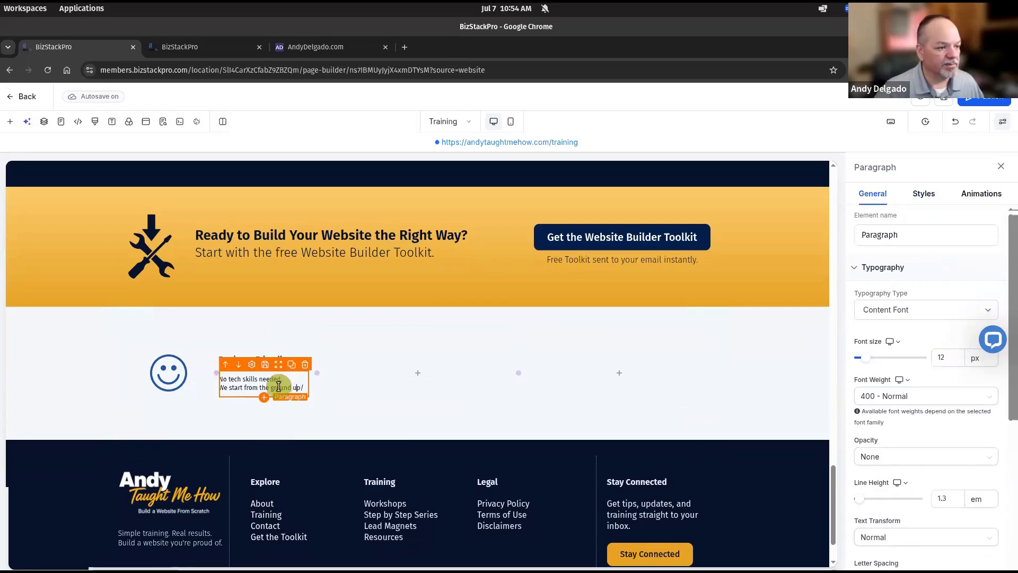
{"action": "key", "text": "BackSpace"}
{"action": "type", "text": "."}
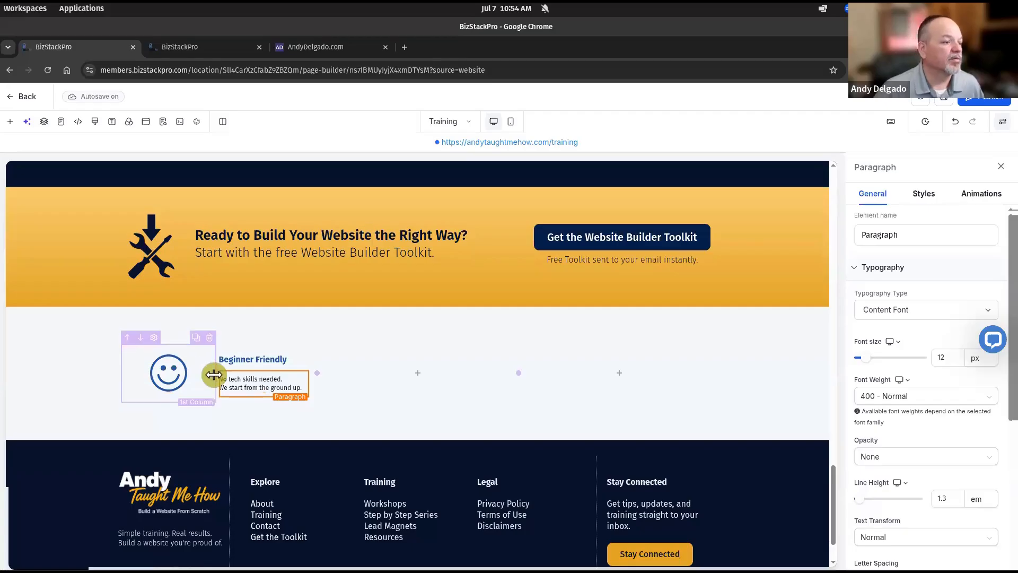
{"action": "left_click_drag", "start_coordinate": [210, 374], "coordinate": [179, 375]}
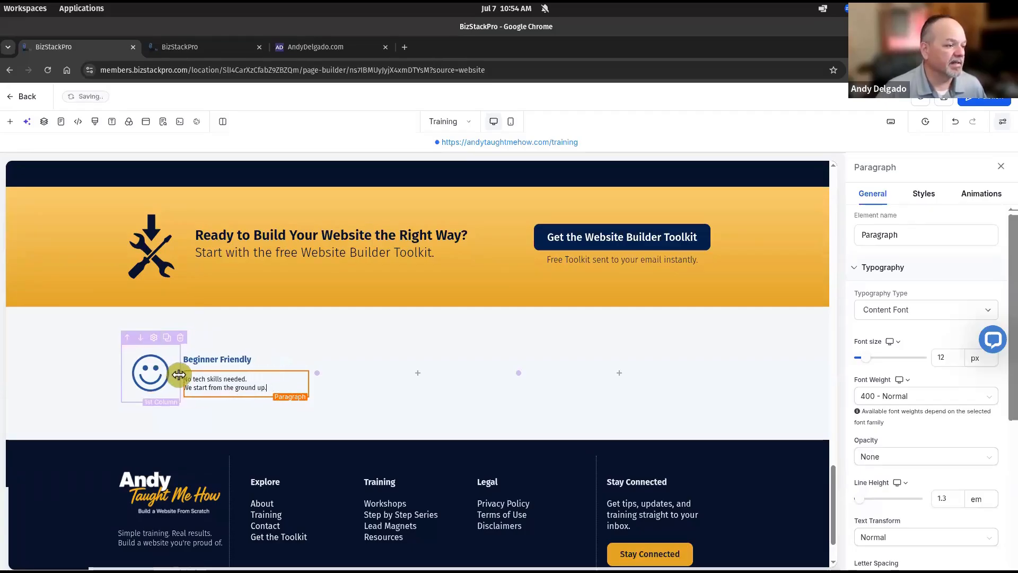
{"action": "left_click", "coordinate": [63, 380]}
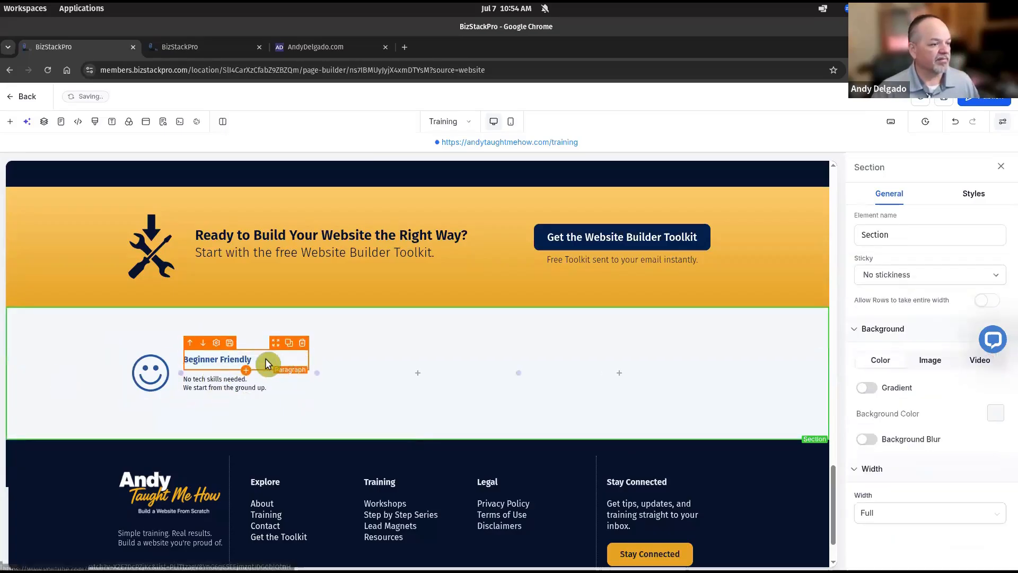
Step: Remove the YouTube hyperlink from the "Beginner Friendly" heading by clearing its URL and saving
{"action": "left_click", "coordinate": [241, 362]}
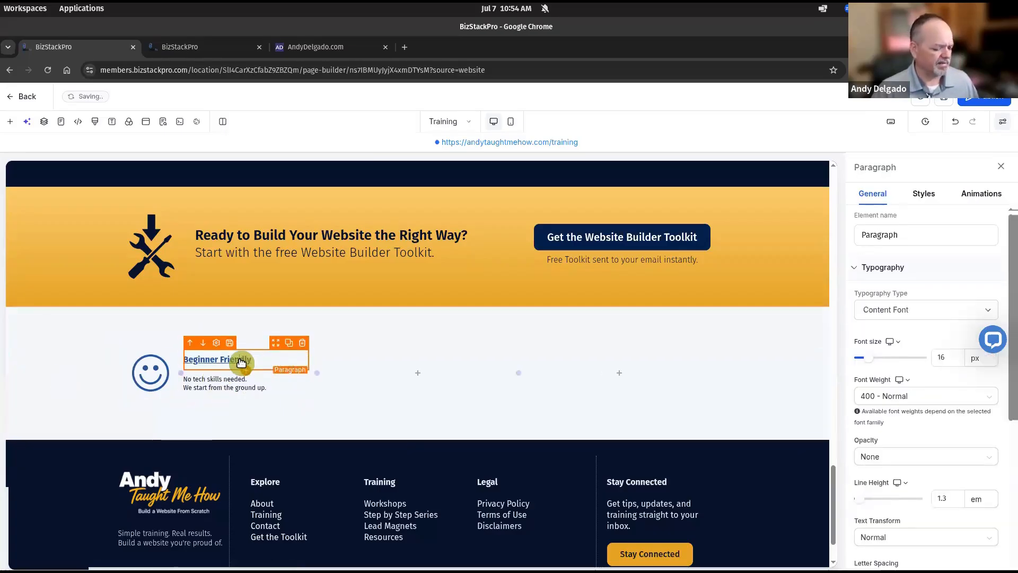
{"action": "double_click", "coordinate": [242, 362]}
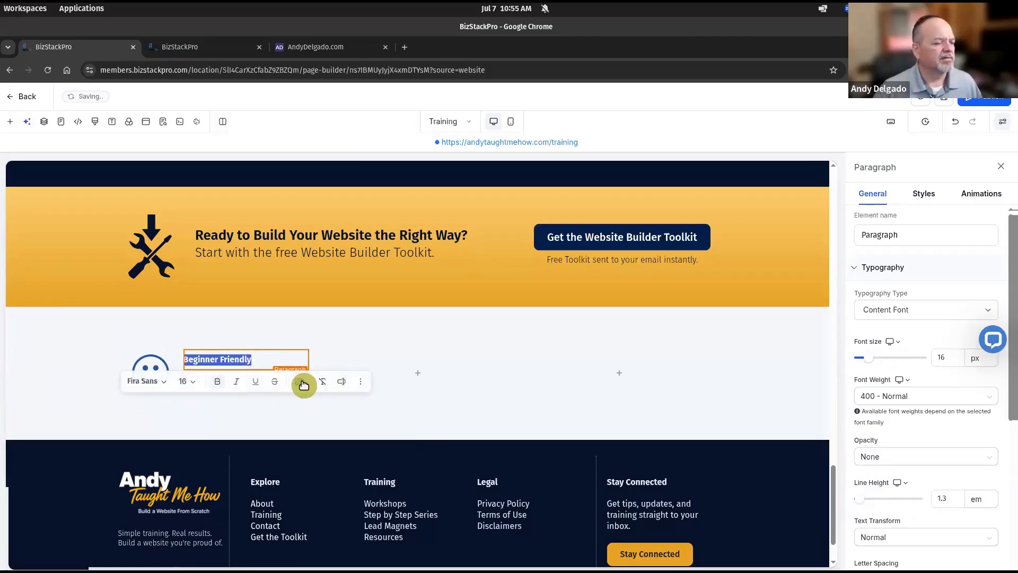
{"action": "left_click", "coordinate": [301, 381]}
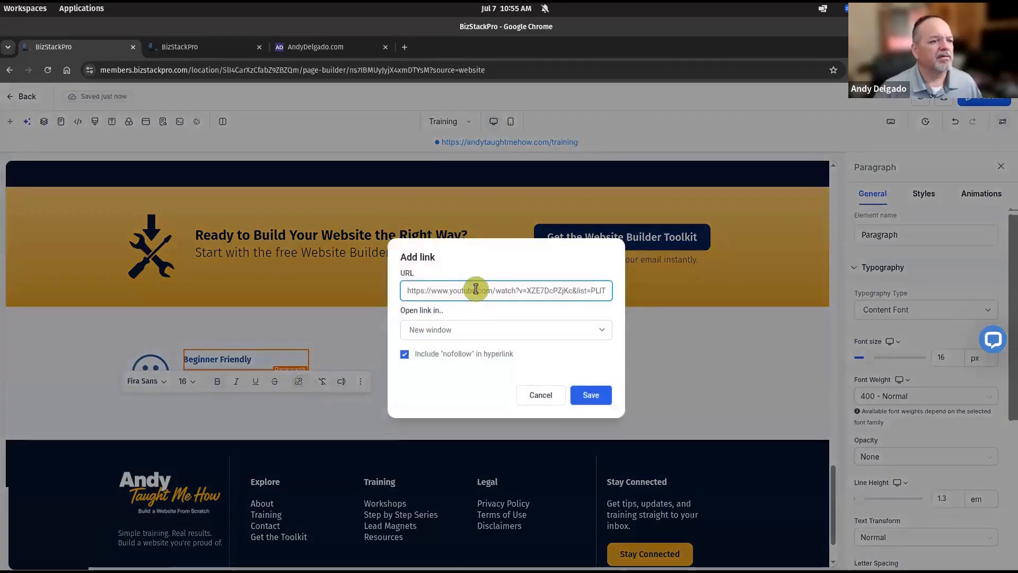
{"action": "key", "text": "ctrl+a"}
{"action": "key", "text": "BackSpace"}
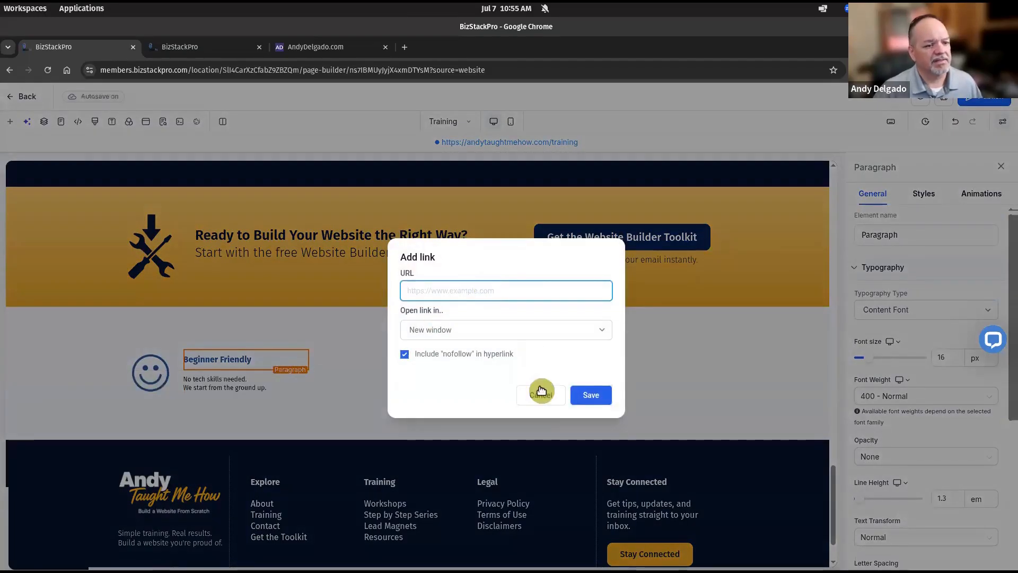
{"action": "left_click", "coordinate": [592, 395]}
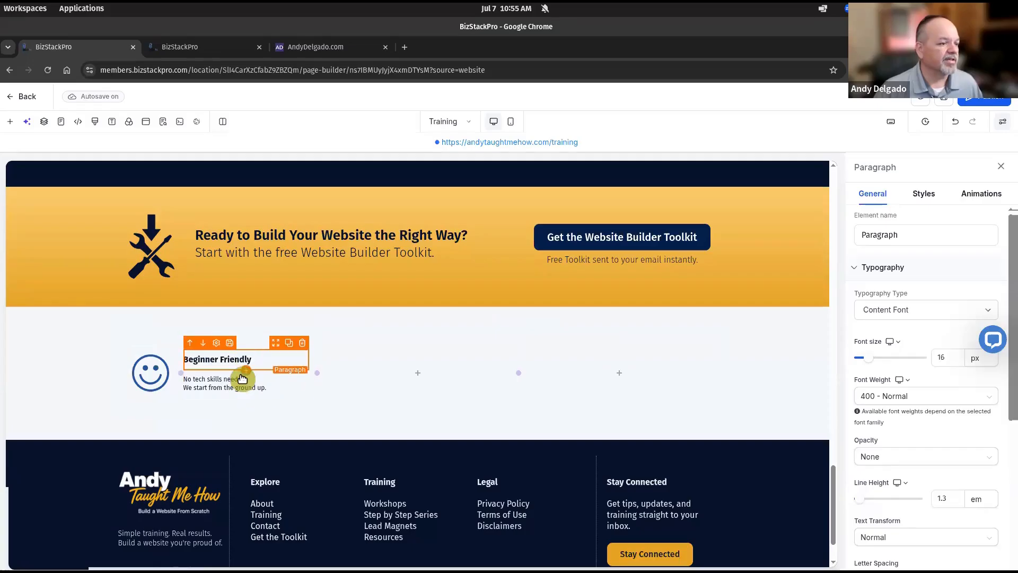
Step: Set the top padding of the description paragraph under "Beginner Friendly" to 0 px
{"action": "left_click", "coordinate": [924, 194]}
{"action": "left_click", "coordinate": [930, 272]}
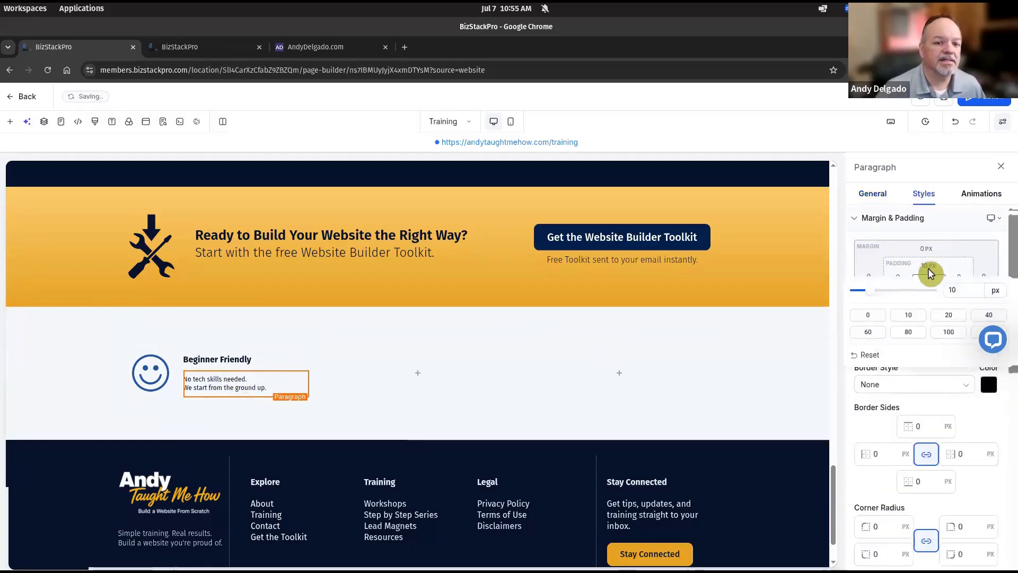
{"action": "left_click", "coordinate": [868, 314]}
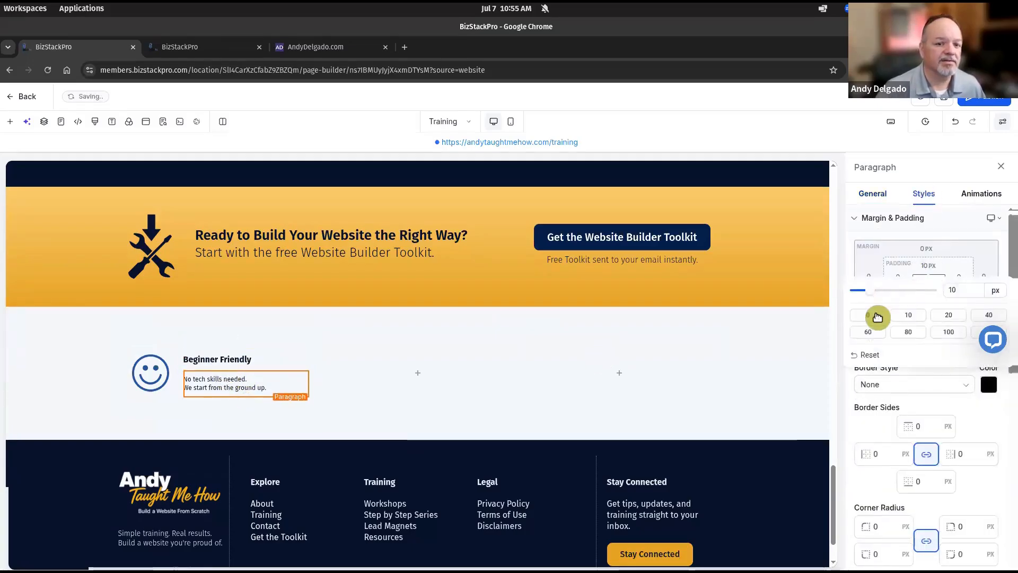
Step: Set the "Beginner Friendly" column's bottom margin to auto and duplicate the column in place of the empty second one
{"action": "left_click", "coordinate": [222, 414]}
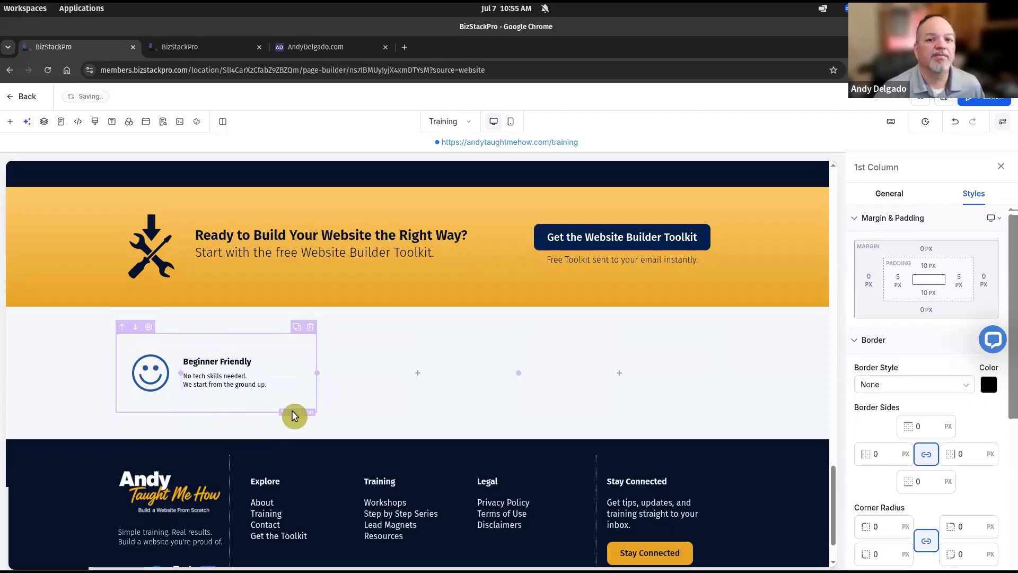
{"action": "left_click", "coordinate": [925, 309]}
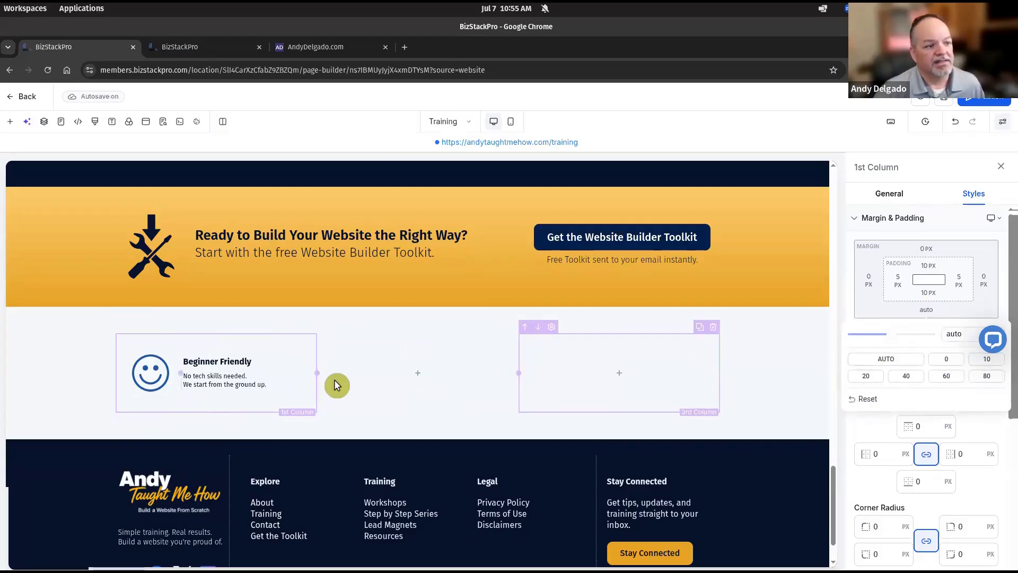
{"action": "left_click", "coordinate": [265, 339]}
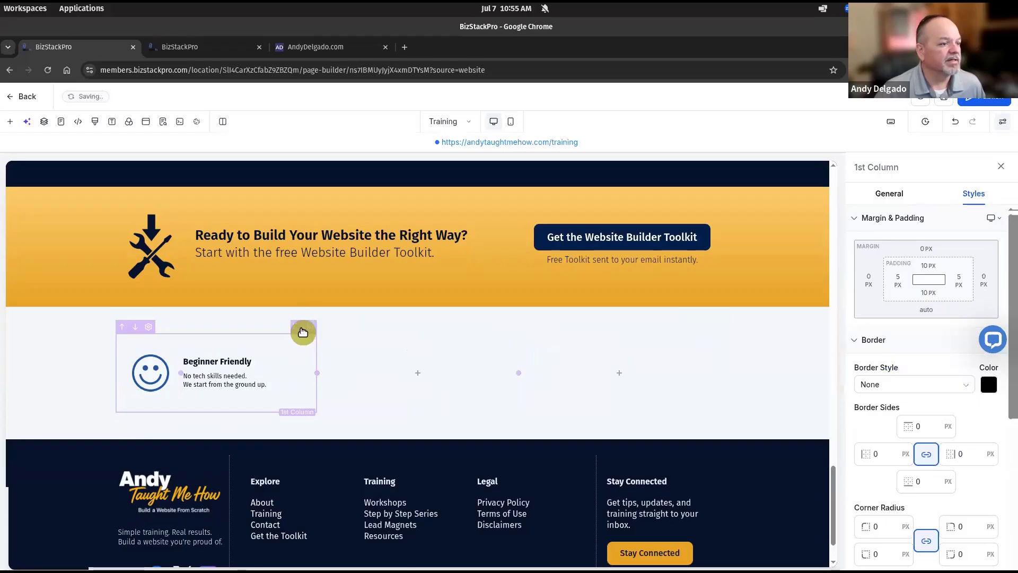
{"action": "left_click", "coordinate": [299, 327]}
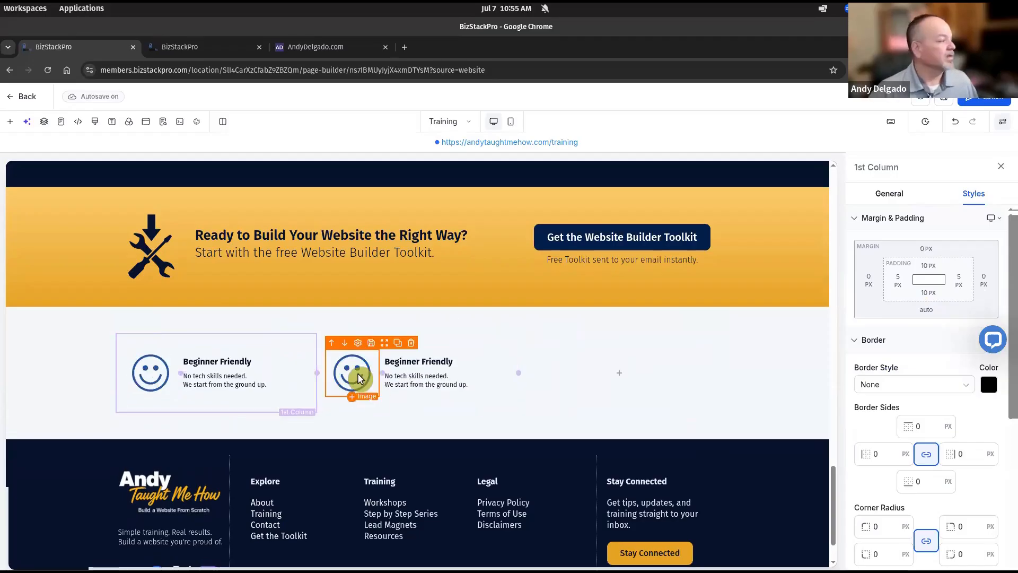
Step: Replace the smiley in the second column with the blue globe image from the Andy Taught Me How "Training Page Icons" folder
{"action": "left_click", "coordinate": [359, 377]}
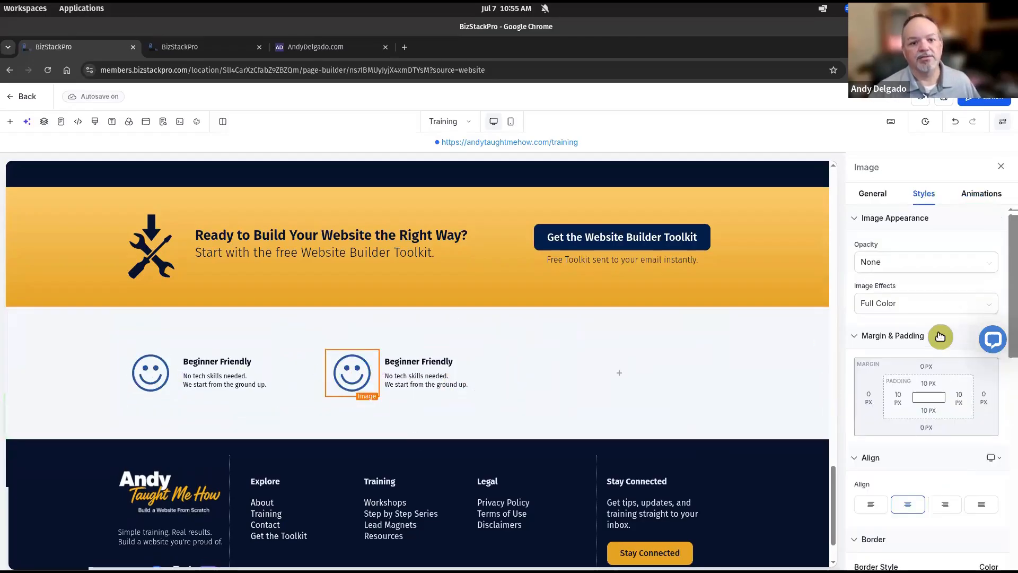
{"action": "left_click", "coordinate": [875, 194]}
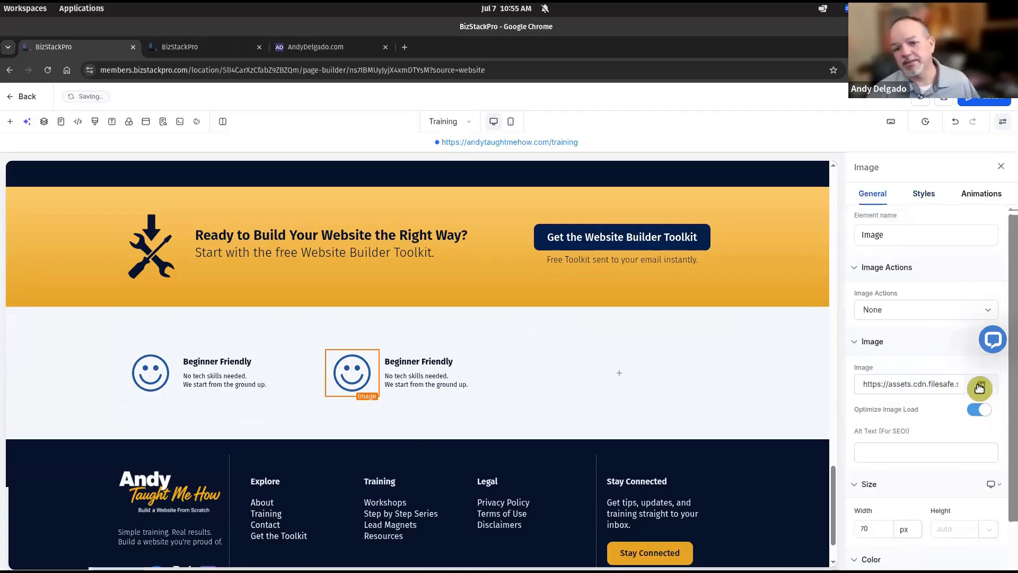
{"action": "left_click", "coordinate": [981, 390]}
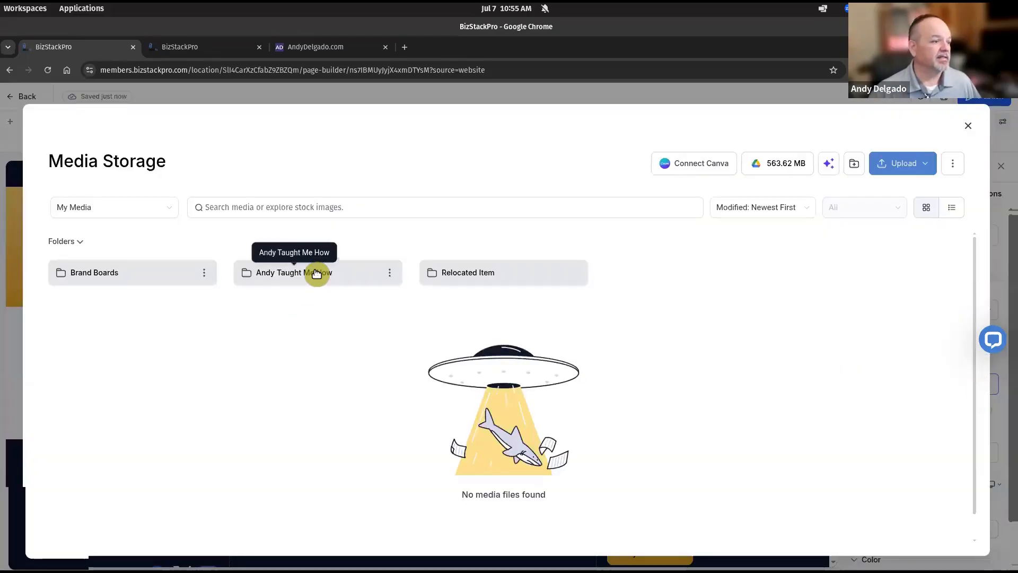
{"action": "left_click", "coordinate": [316, 273]}
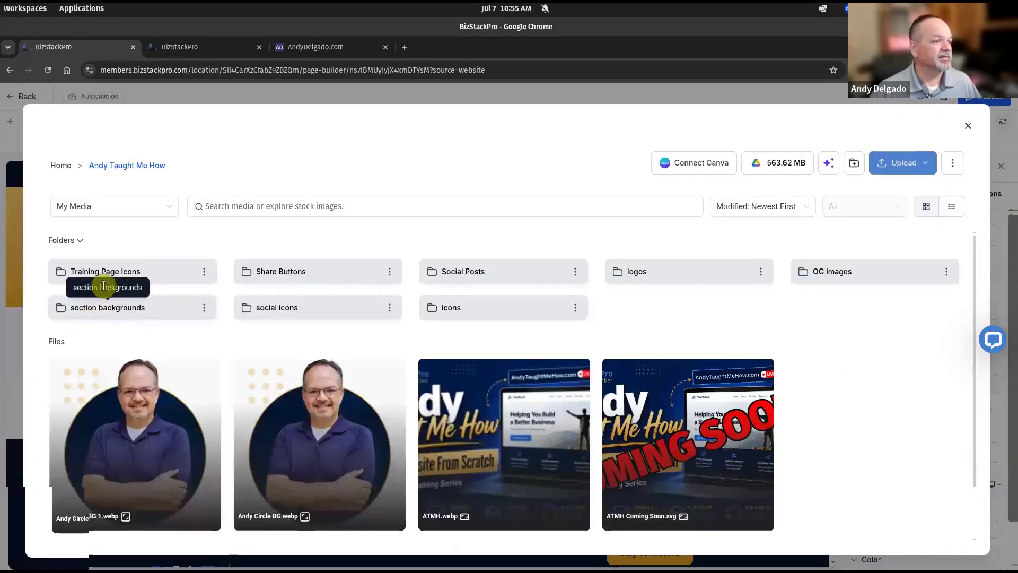
{"action": "left_click", "coordinate": [143, 273]}
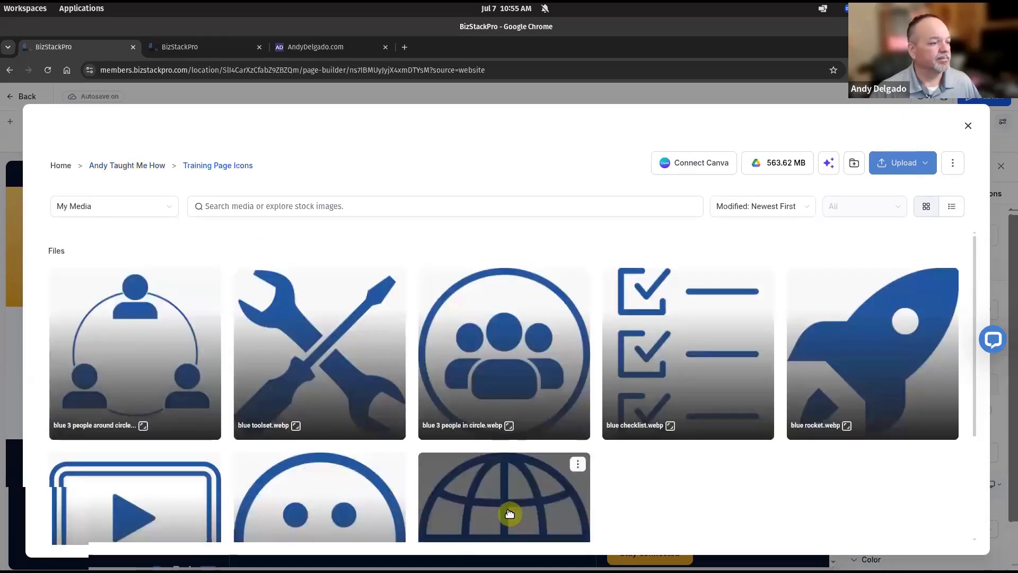
{"action": "left_click", "coordinate": [509, 513]}
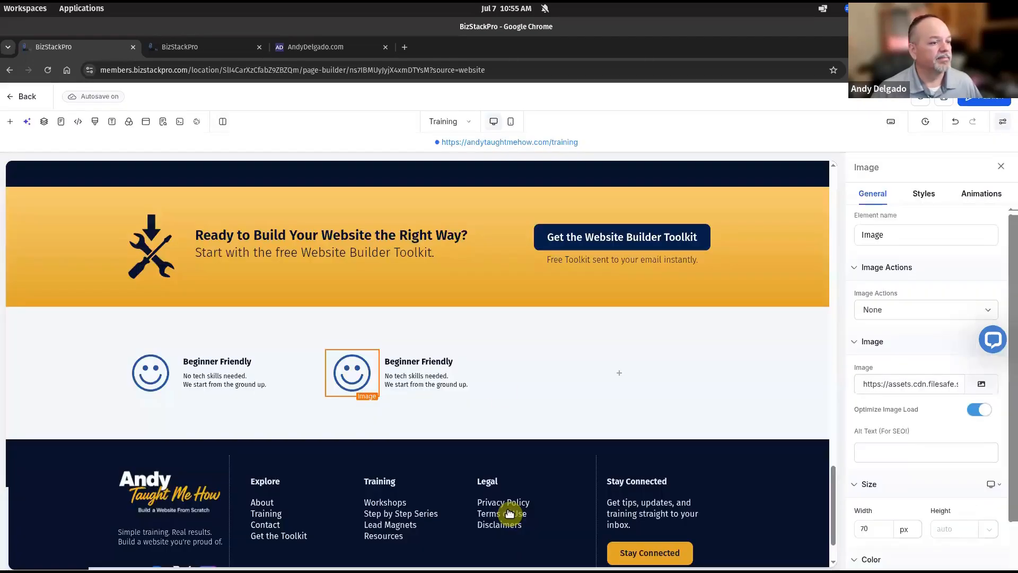
Step: Change the second column's heading to "Build on Your Domain"
{"action": "double_click", "coordinate": [438, 360]}
{"action": "type", "text": "Bu"}
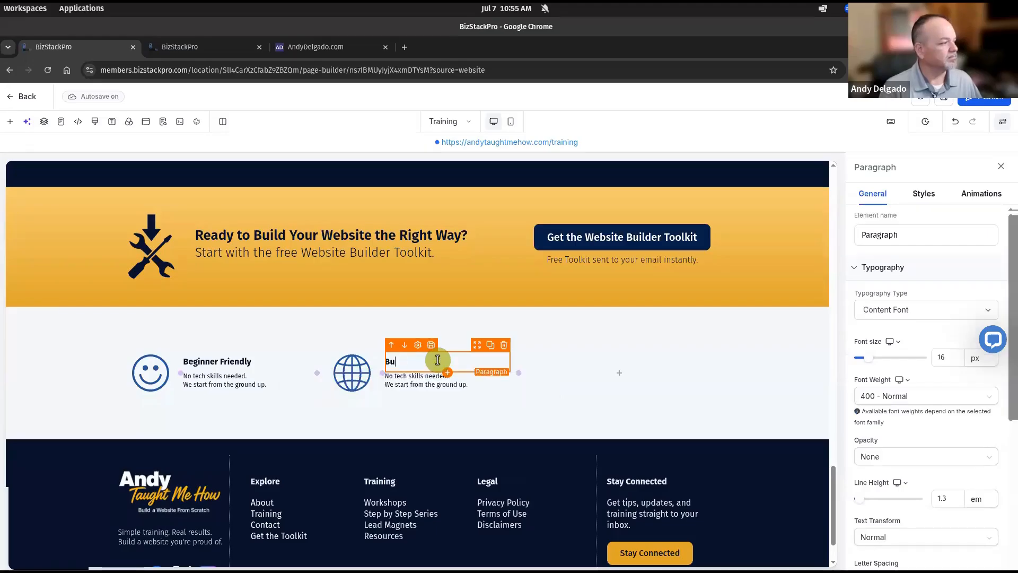
{"action": "type", "text": "ild on Your Domain"}
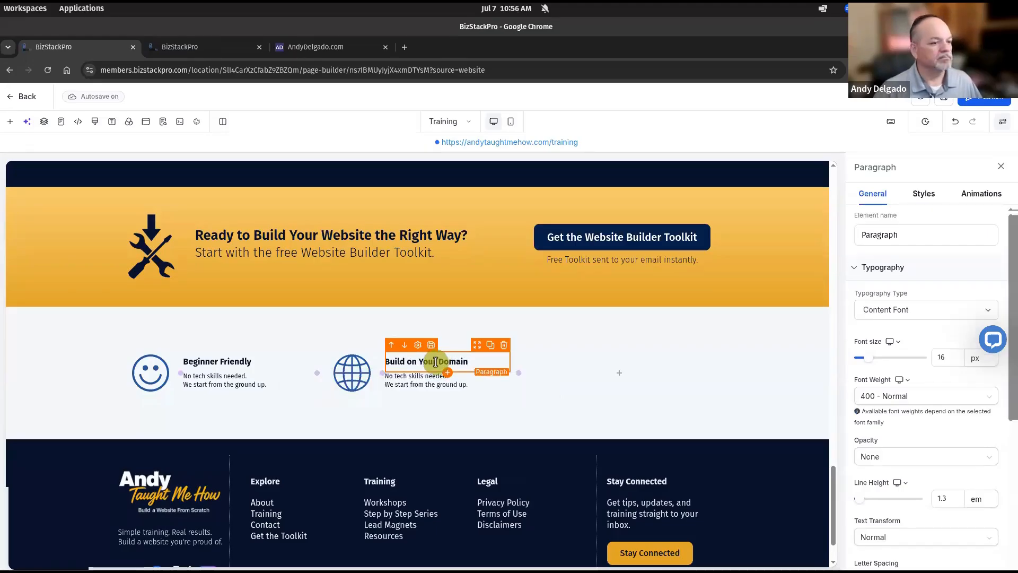
Step: Replace the description under "Build on Your Domain" with "Use your own domain and create a site you'll be proud of."
{"action": "left_click", "coordinate": [421, 385]}
{"action": "double_click", "coordinate": [421, 384]}
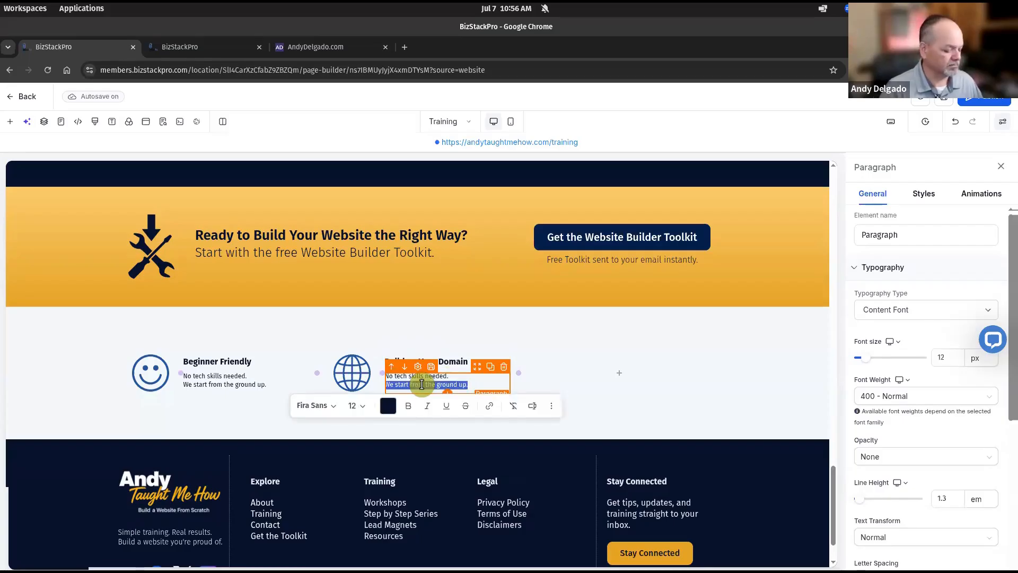
{"action": "key", "text": "ctrl+a"}
{"action": "type", "text": "Use"}
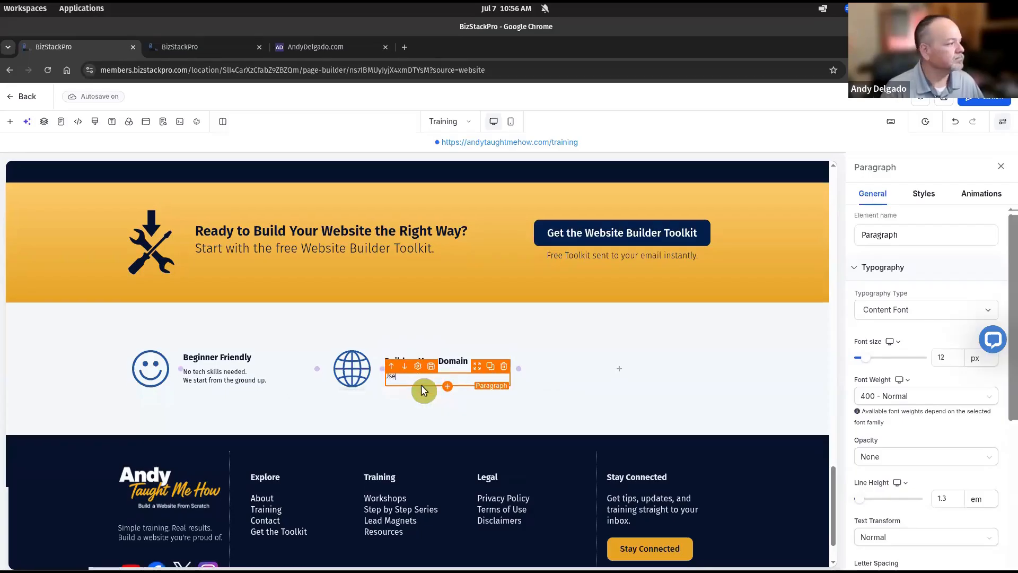
{"action": "type", "text": " your own"}
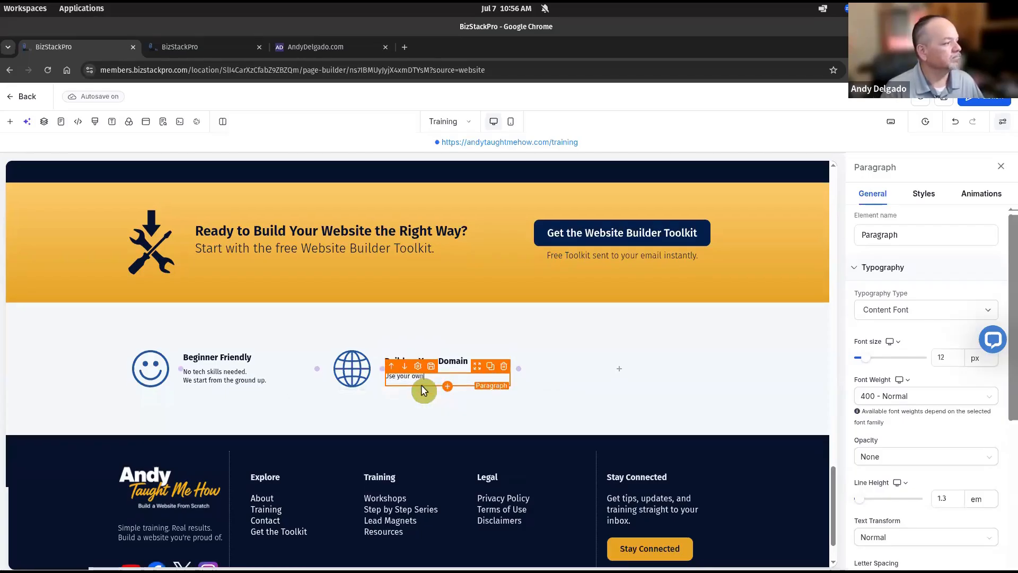
{"action": "type", "text": " domain and cr"}
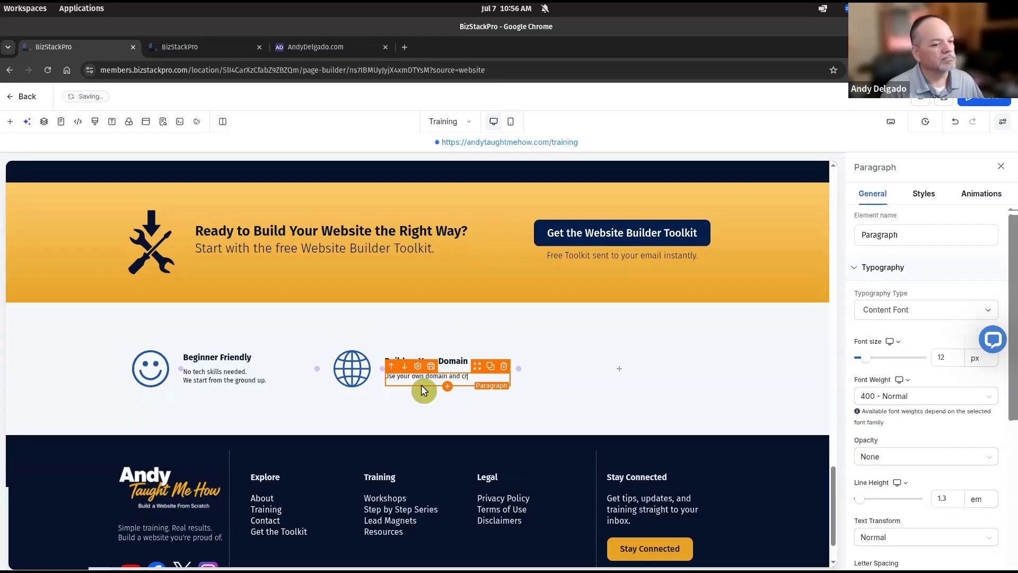
{"action": "type", "text": "eate a sige"}
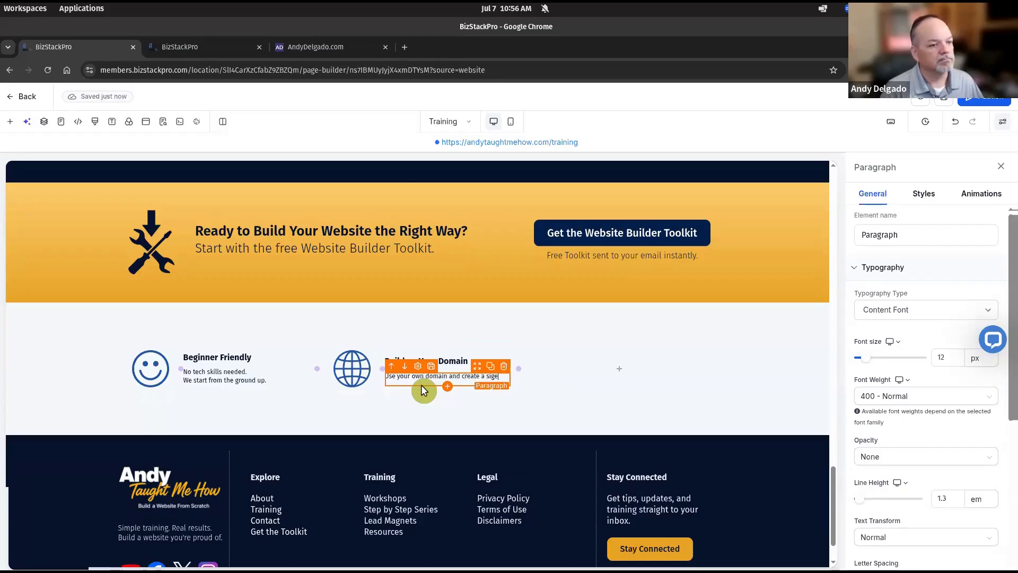
{"action": "key", "text": "BackSpace"}
{"action": "key", "text": "BackSpace"}
{"action": "type", "text": "te y"}
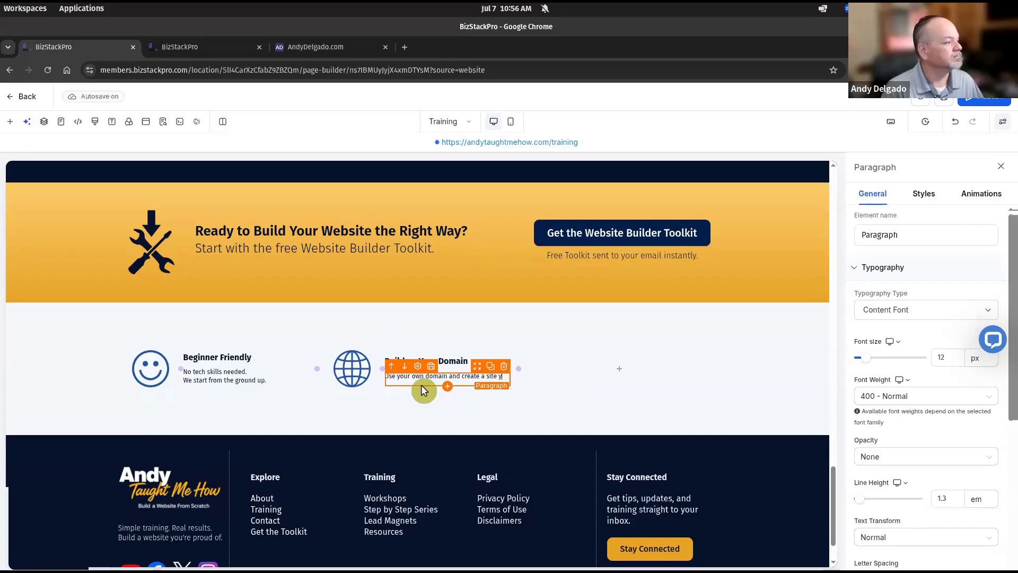
{"action": "type", "text": "ou'"}
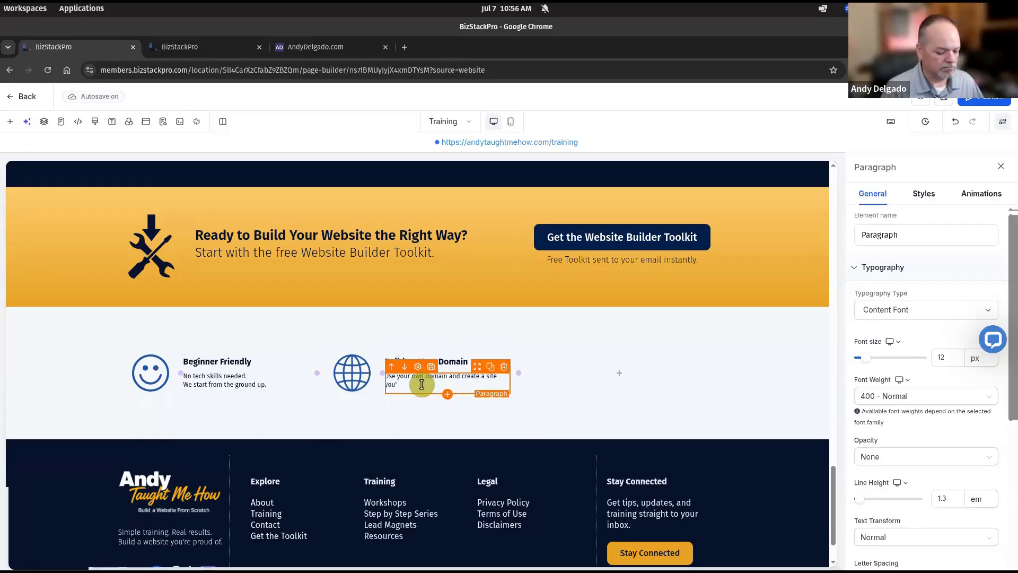
{"action": "type", "text": "ll be proud"}
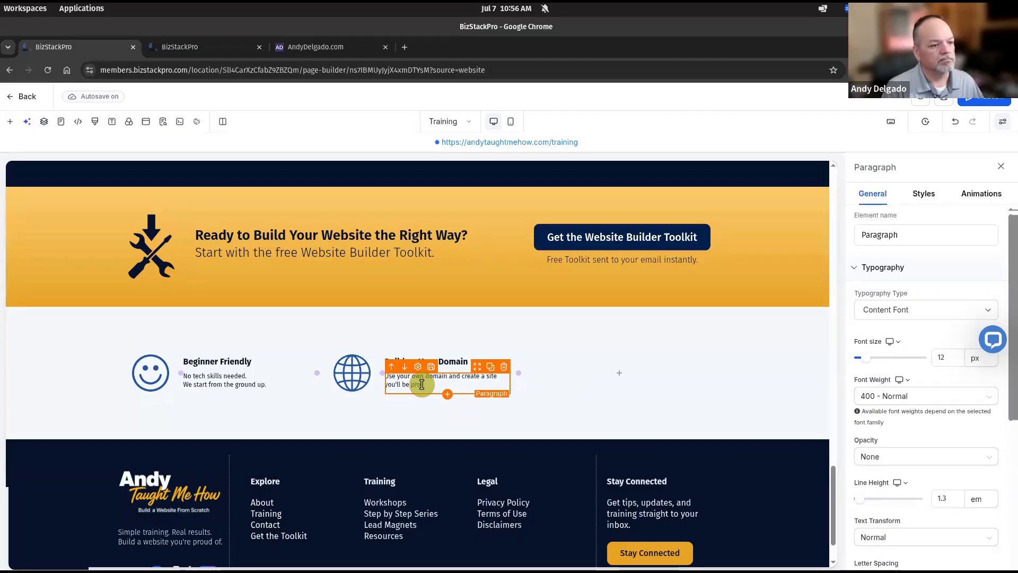
{"action": "type", "text": " of."}
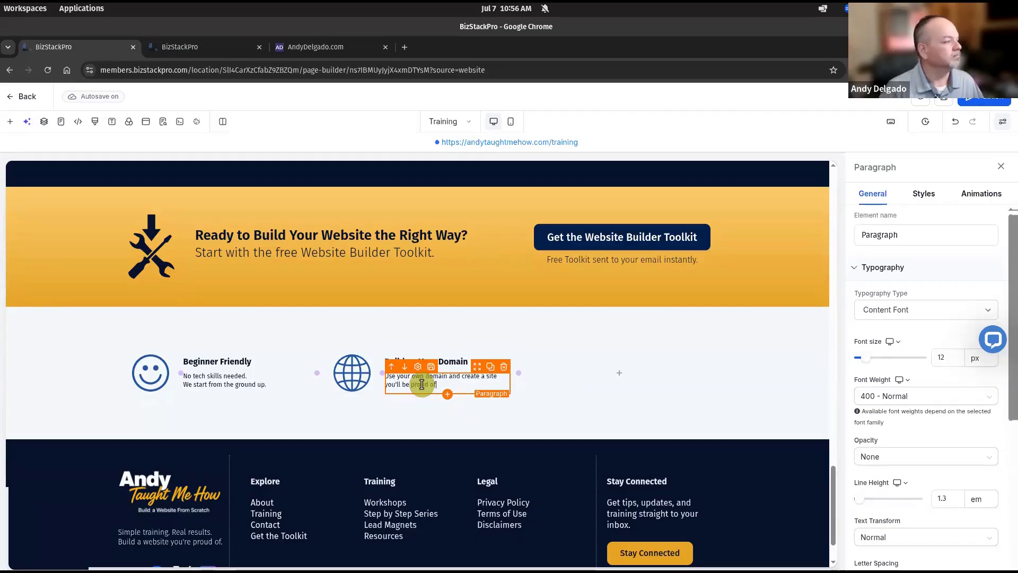
Step: Duplicate the "Build on Your Domain" column and delete the empty column at the end of the row
{"action": "left_click", "coordinate": [501, 332]}
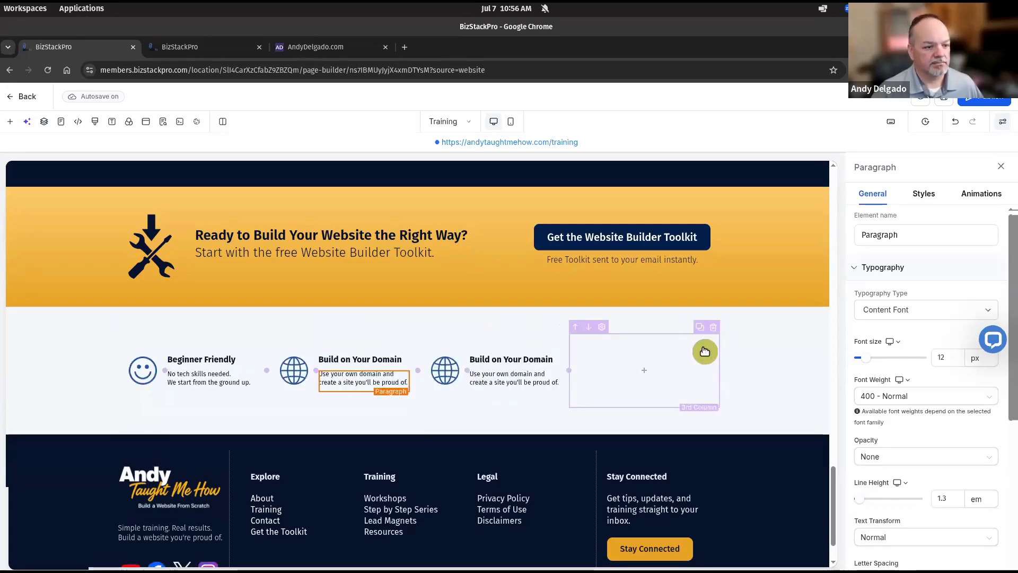
{"action": "left_click", "coordinate": [713, 327]}
Step: Replace the globe in the third column with "blue checklist.webp" from the Andy Taught Me How "Training Page Icons" folder
{"action": "left_click", "coordinate": [560, 375]}
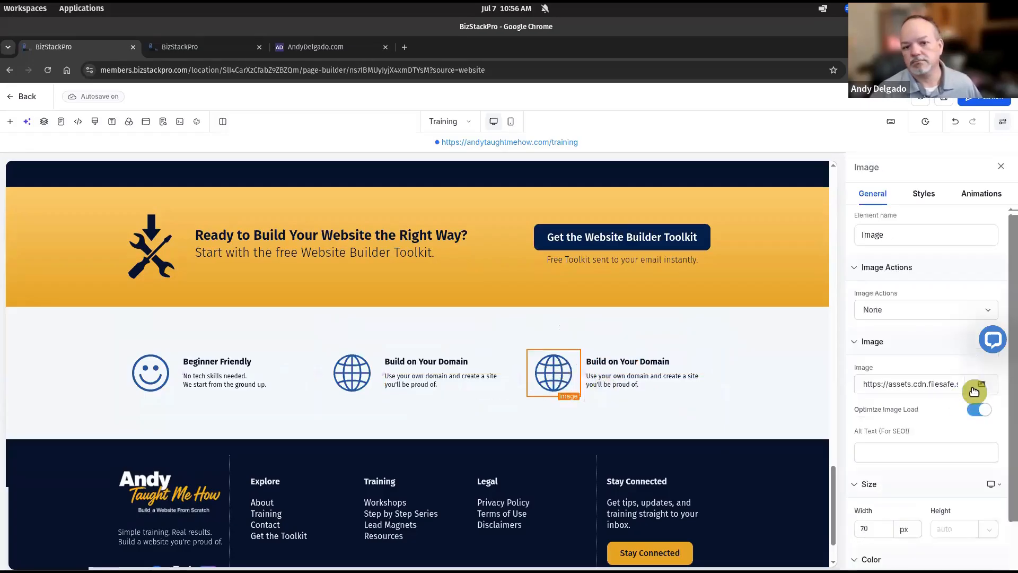
{"action": "left_click", "coordinate": [979, 385]}
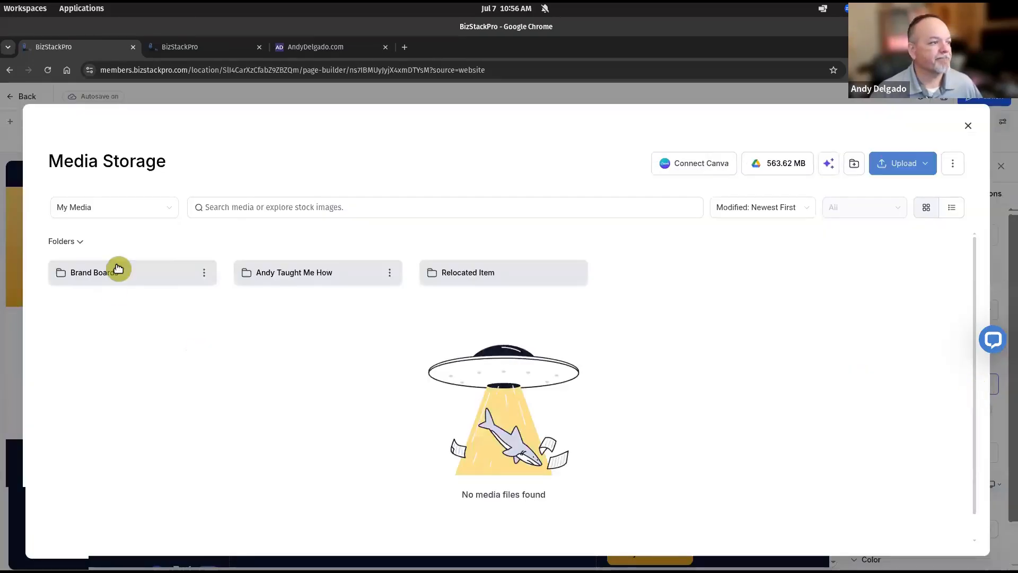
{"action": "left_click", "coordinate": [297, 275]}
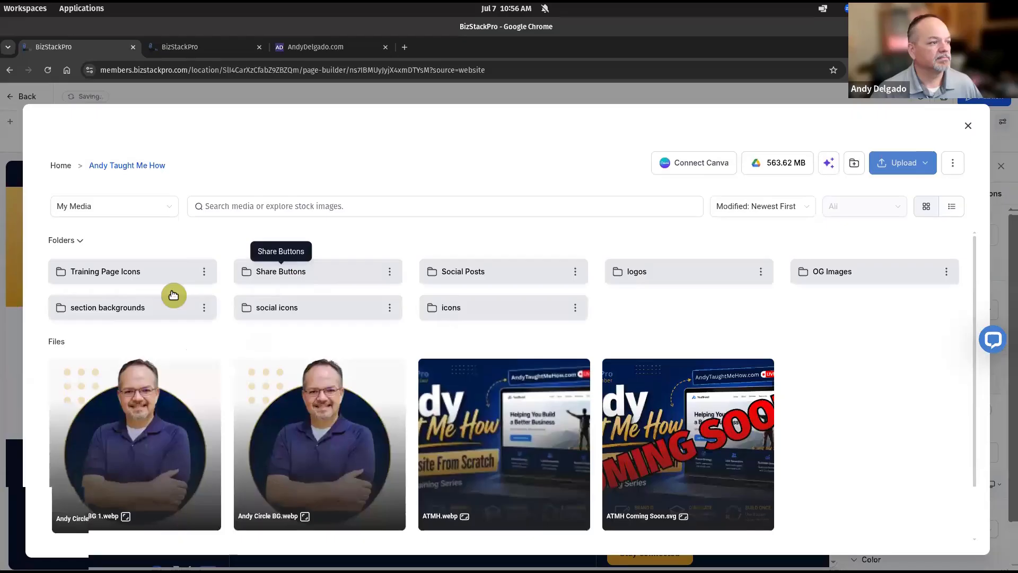
{"action": "left_click", "coordinate": [152, 272]}
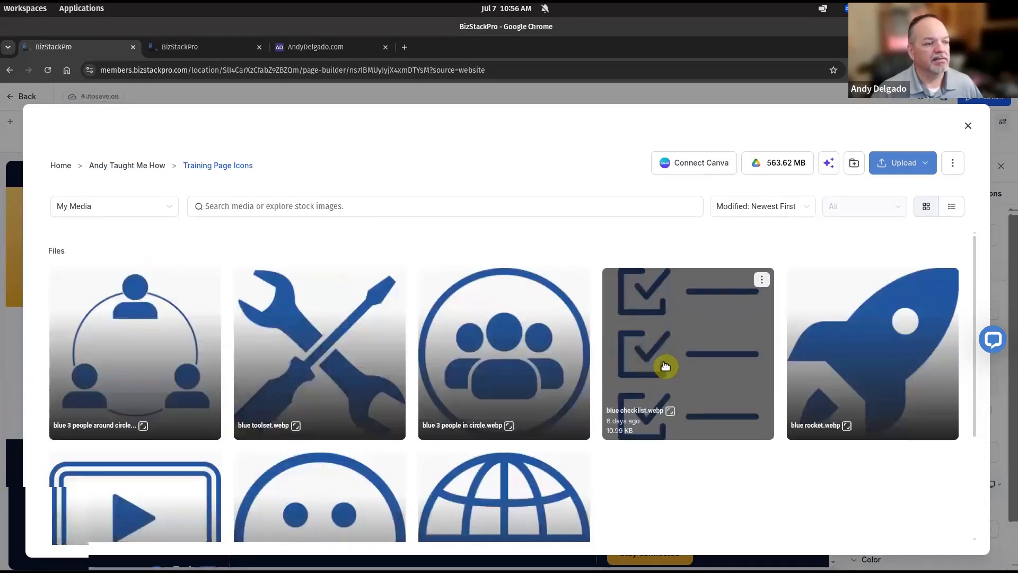
{"action": "double_click", "coordinate": [673, 370]}
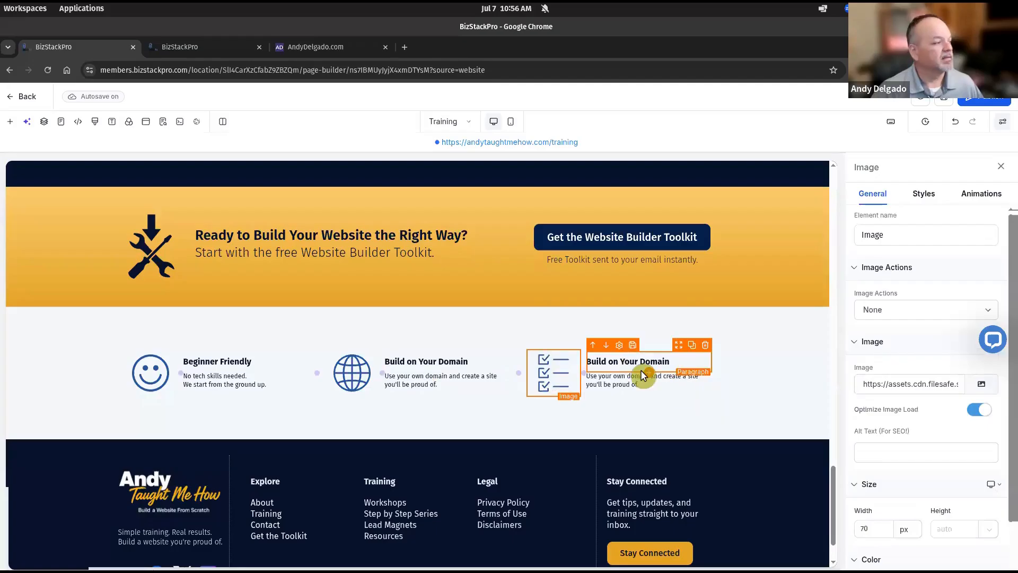
Step: Change the third column's heading to "Clear Step-by-Step Training"
{"action": "triple_click", "coordinate": [635, 361]}
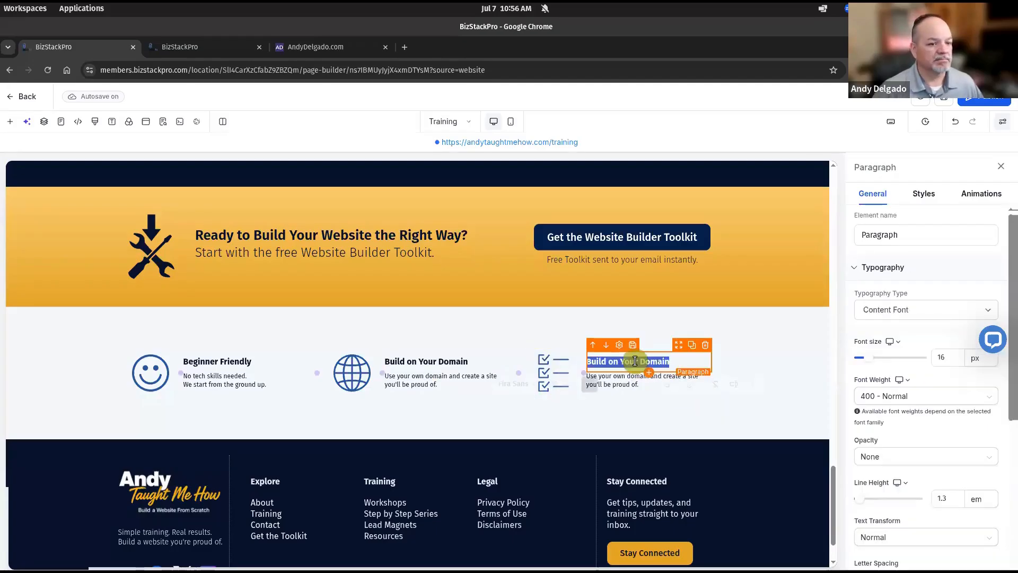
{"action": "key", "text": "BackSpace"}
{"action": "type", "text": "Celare"}
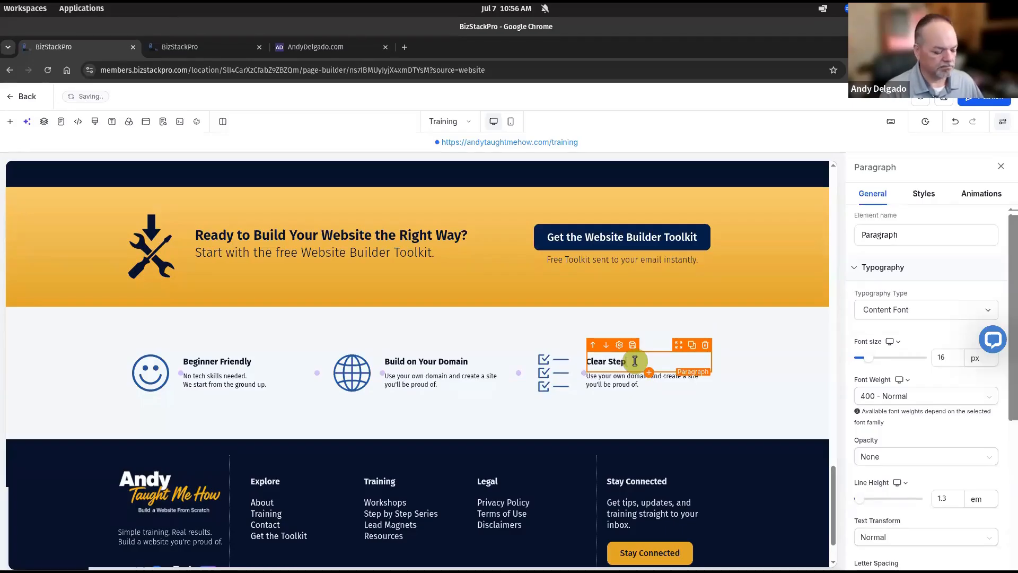
{"action": "type", "text": "-by-Step Training"}
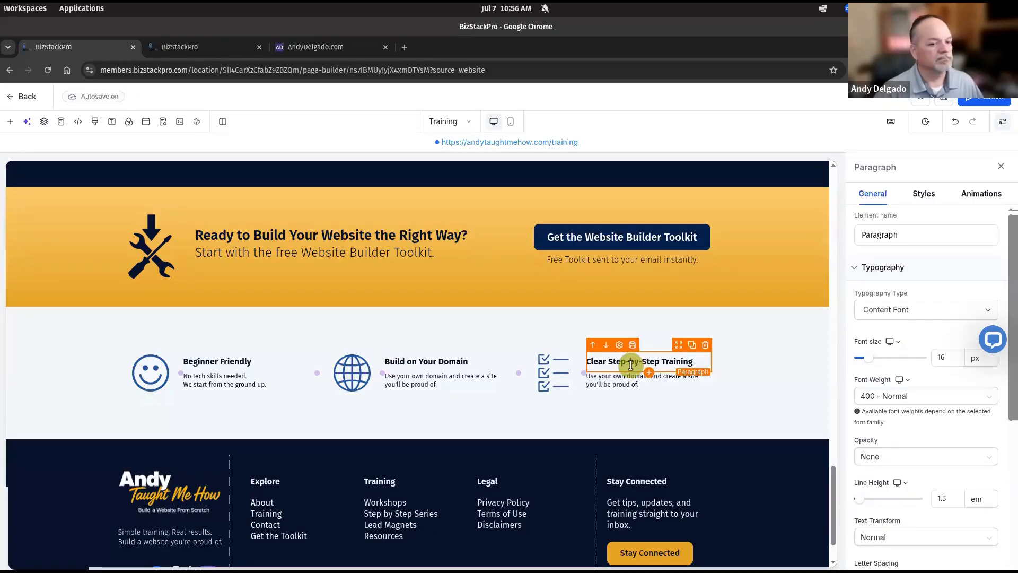
Step: Replace the description under "Clear Step-by-Step Training" with "Simple Lessons, short videos, and practical action steps."
{"action": "double_click", "coordinate": [621, 384]}
{"action": "triple_click", "coordinate": [626, 382]}
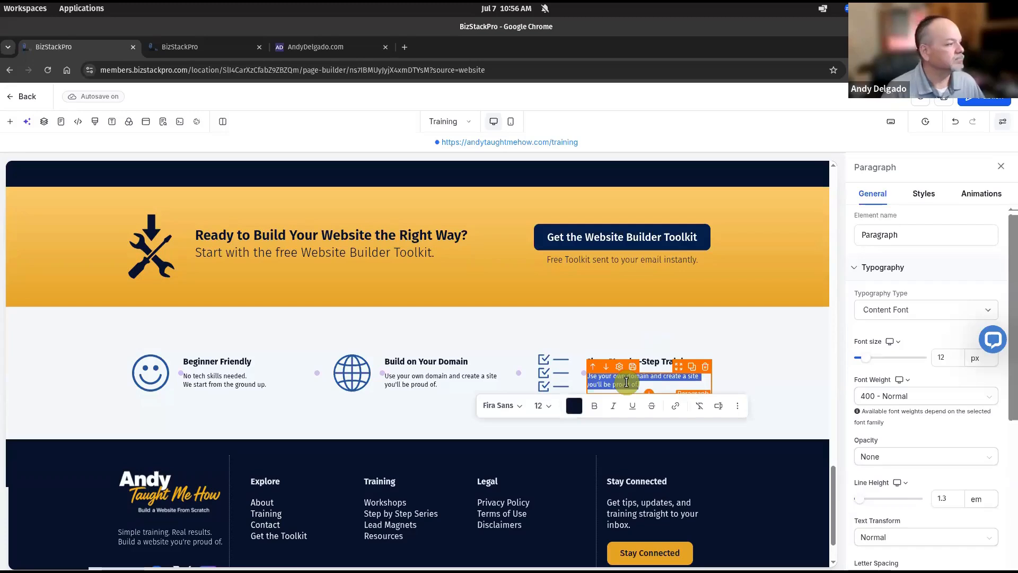
{"action": "type", "text": "Simple Lessons"}
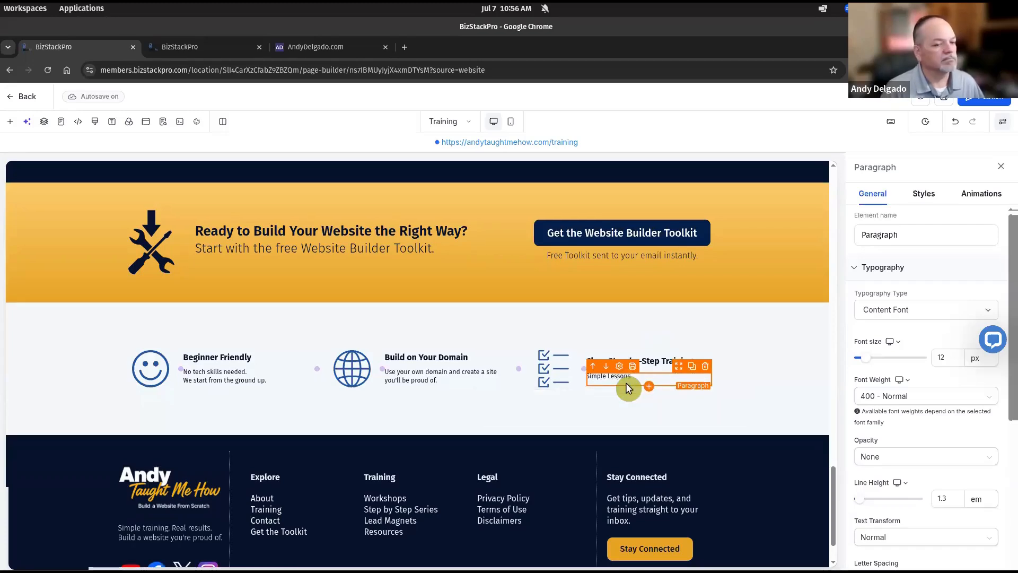
{"action": "type", "text": ", shor"}
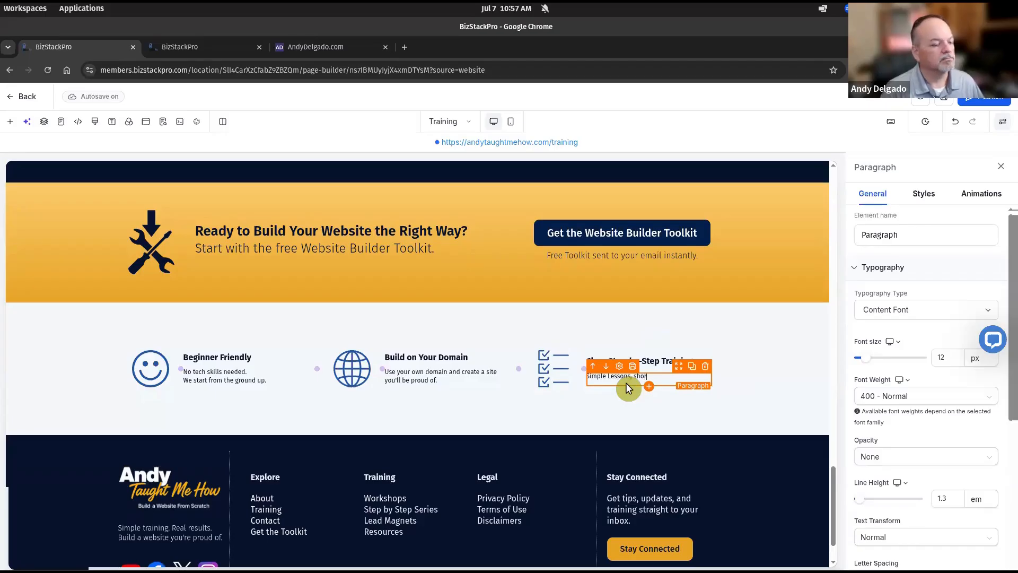
{"action": "type", "text": "t b"}
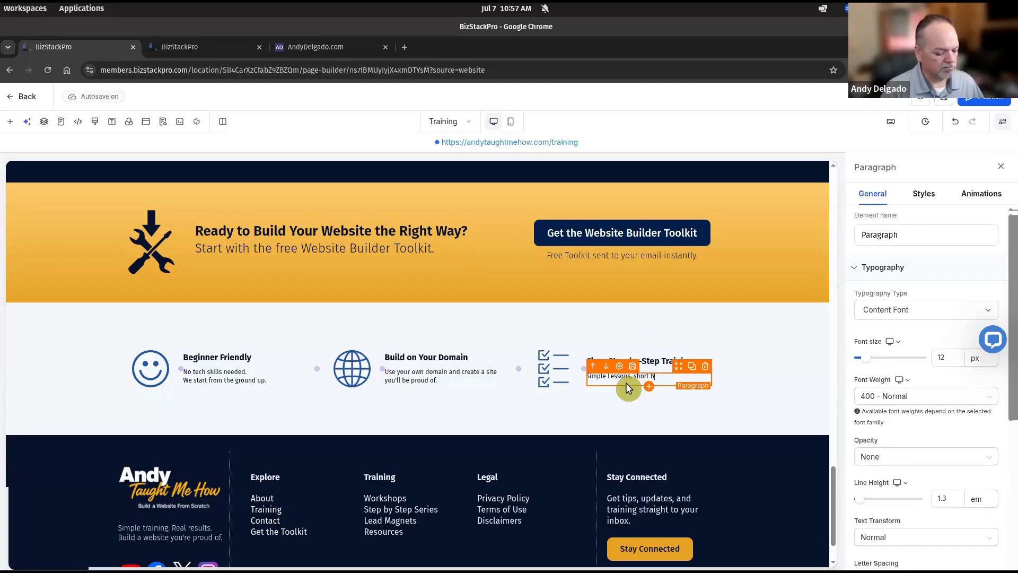
{"action": "key", "text": "BackSpace"}
{"action": "type", "text": "videos"}
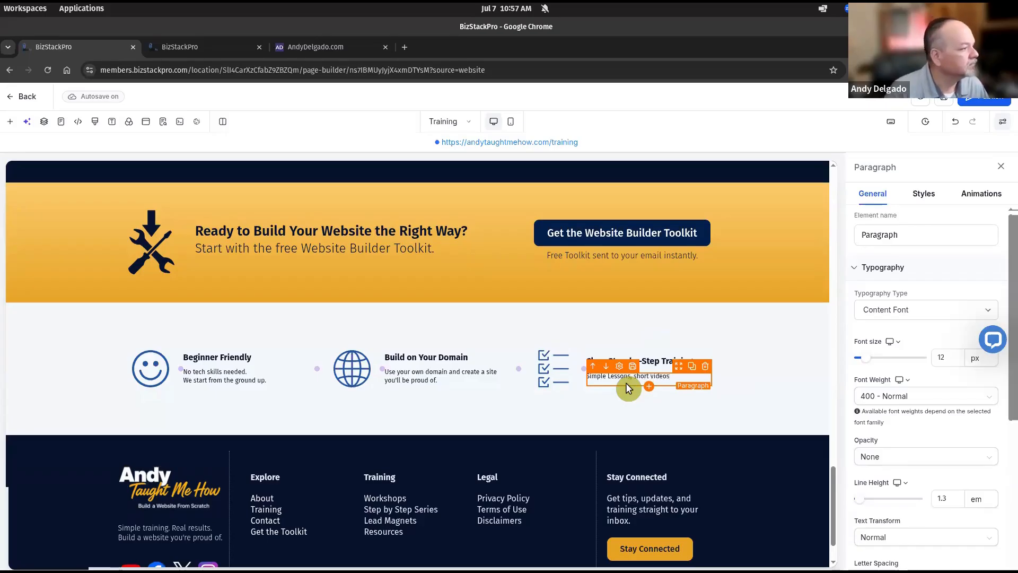
{"action": "type", "text": ", and prac"}
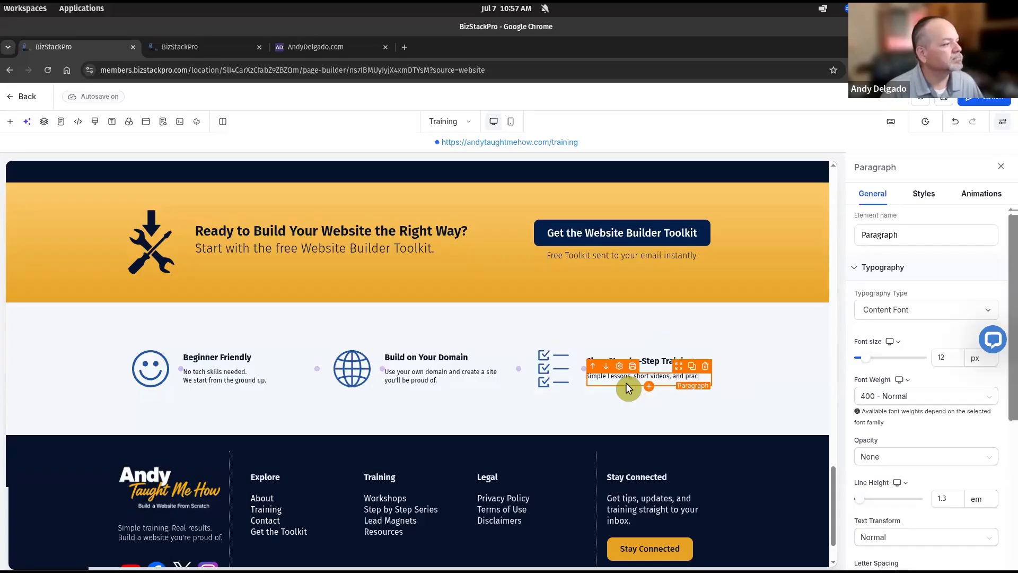
{"action": "type", "text": "tical ac"}
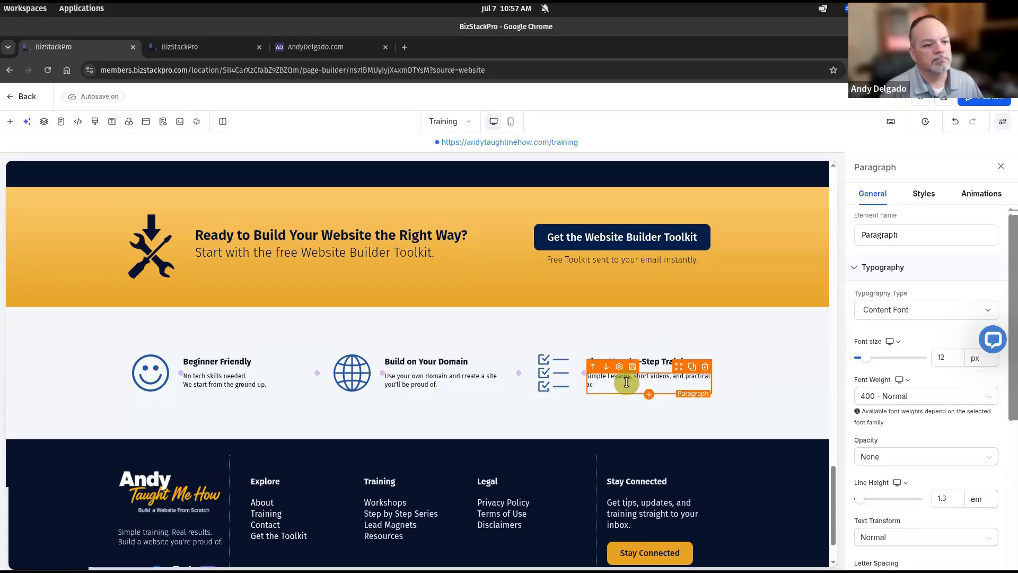
{"action": "type", "text": "tion steps."}
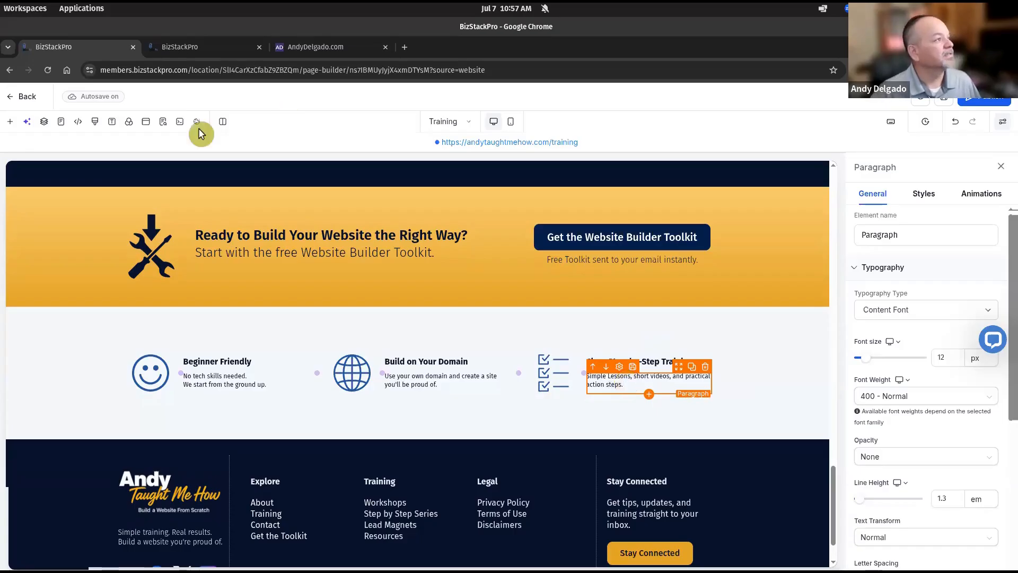
Step: Check the mockup's dividers, then unlink the "Build on Your Domain" column's border sides and set its left and right borders to 1 px
{"action": "left_click_drag", "start_coordinate": [0, 96], "coordinate": [502, 132]}
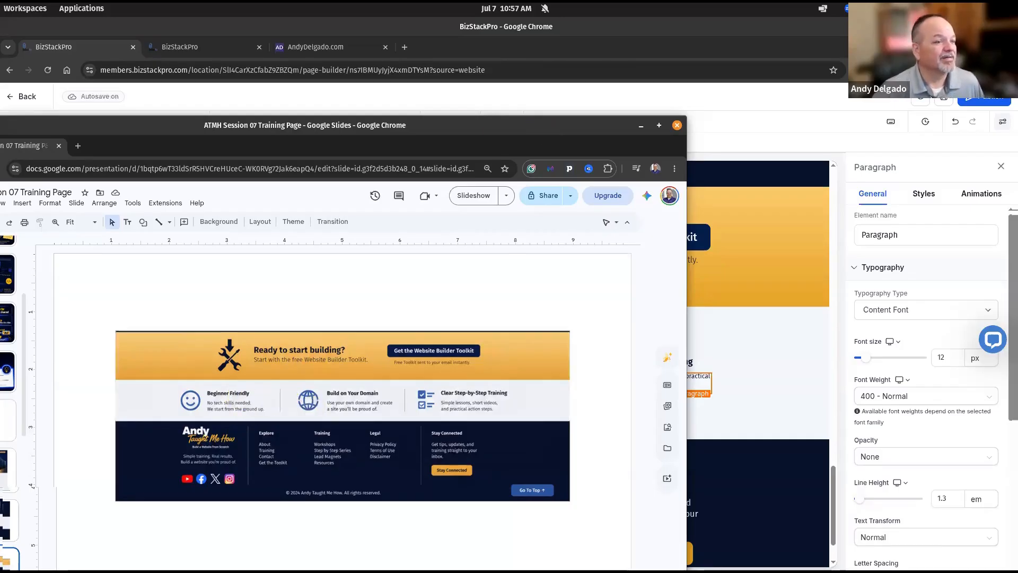
{"action": "left_click_drag", "start_coordinate": [539, 130], "coordinate": [0, 129]}
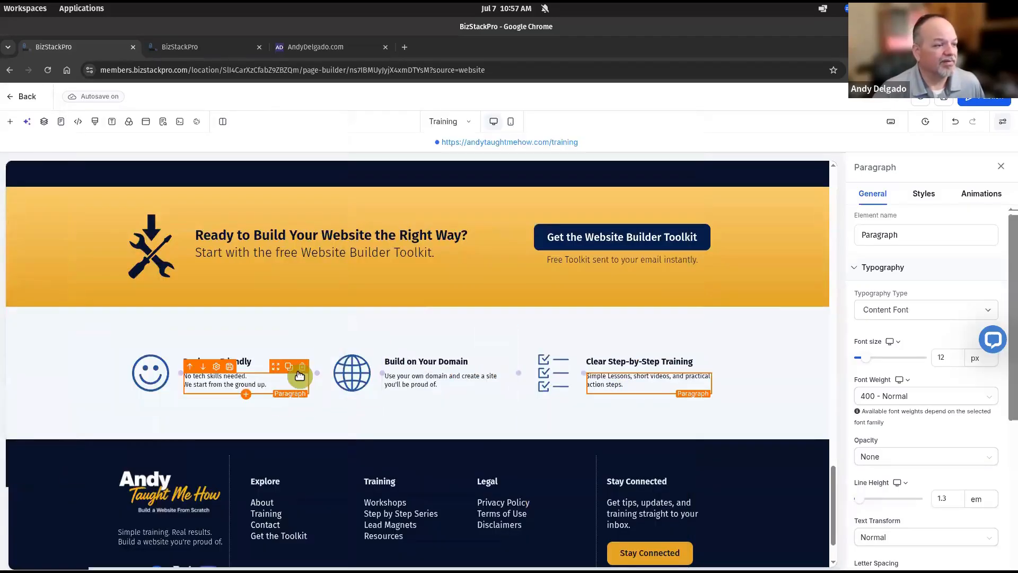
{"action": "left_click", "coordinate": [322, 359]}
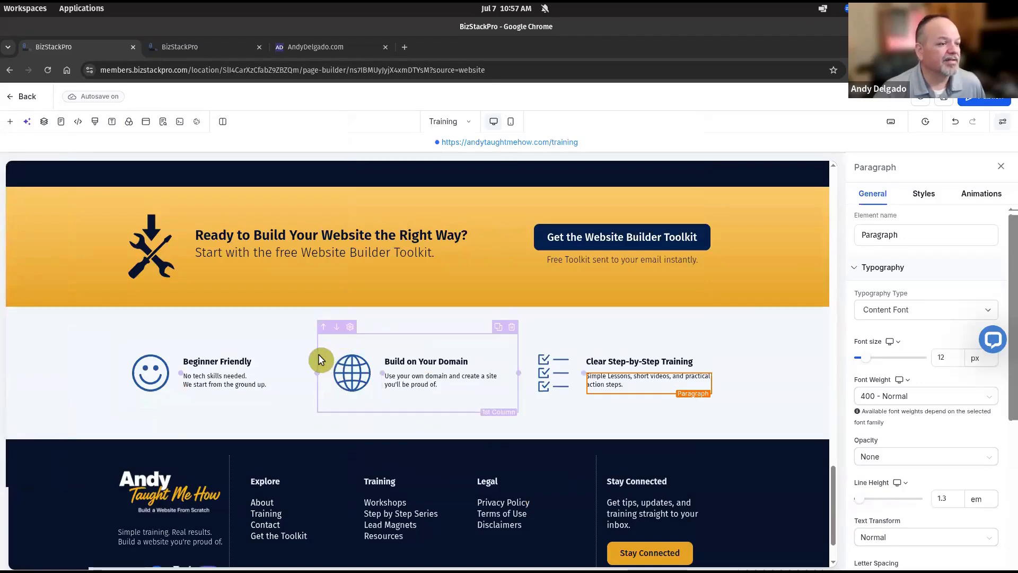
{"action": "left_click", "coordinate": [319, 355]}
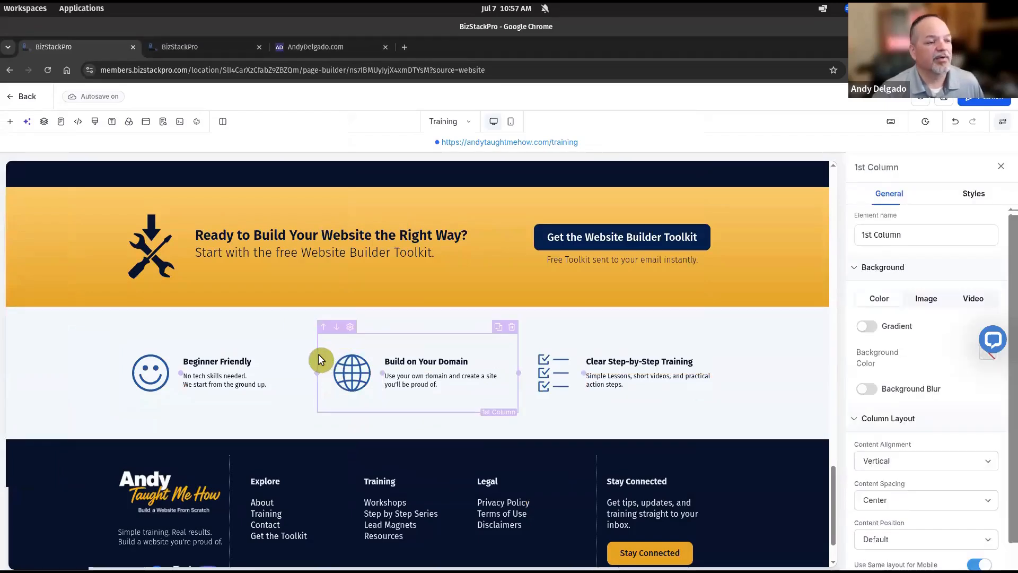
{"action": "left_click", "coordinate": [980, 195]}
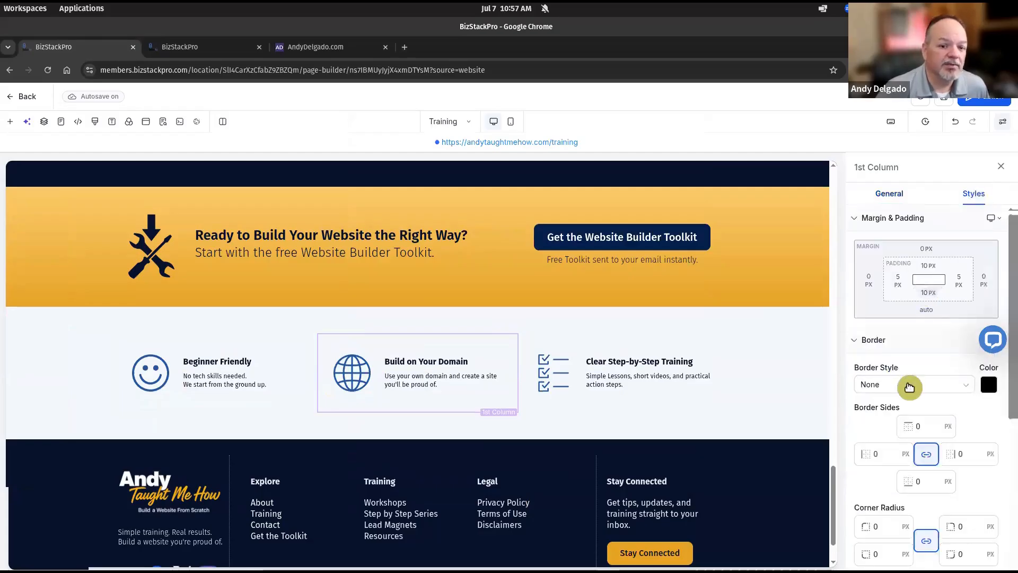
{"action": "left_click", "coordinate": [910, 385]}
{"action": "scroll", "coordinate": [912, 387], "scroll_direction": "down", "scroll_amount": 1}
{"action": "left_click", "coordinate": [926, 430]}
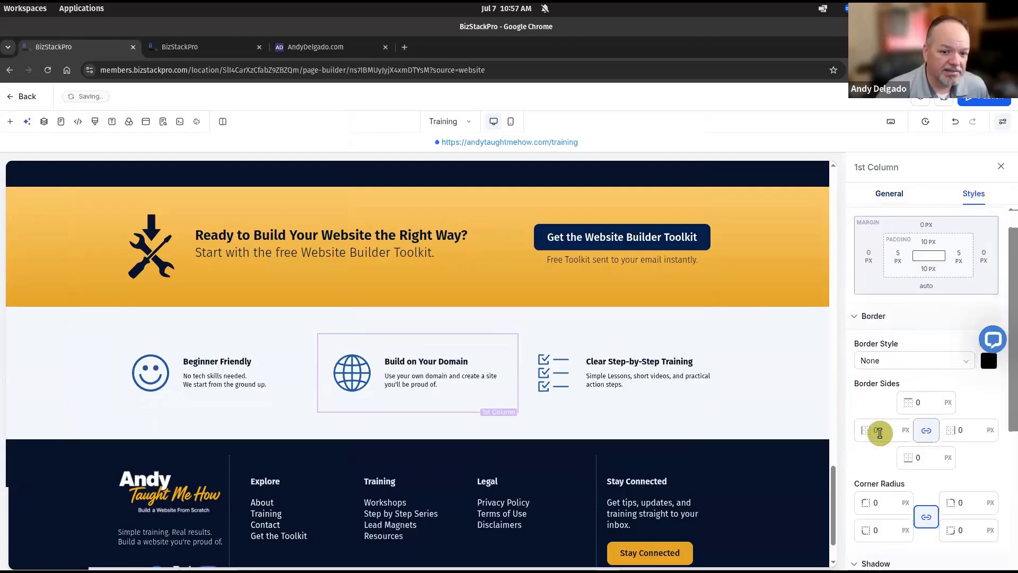
{"action": "left_click", "coordinate": [876, 430]}
{"action": "type", "text": "1"}
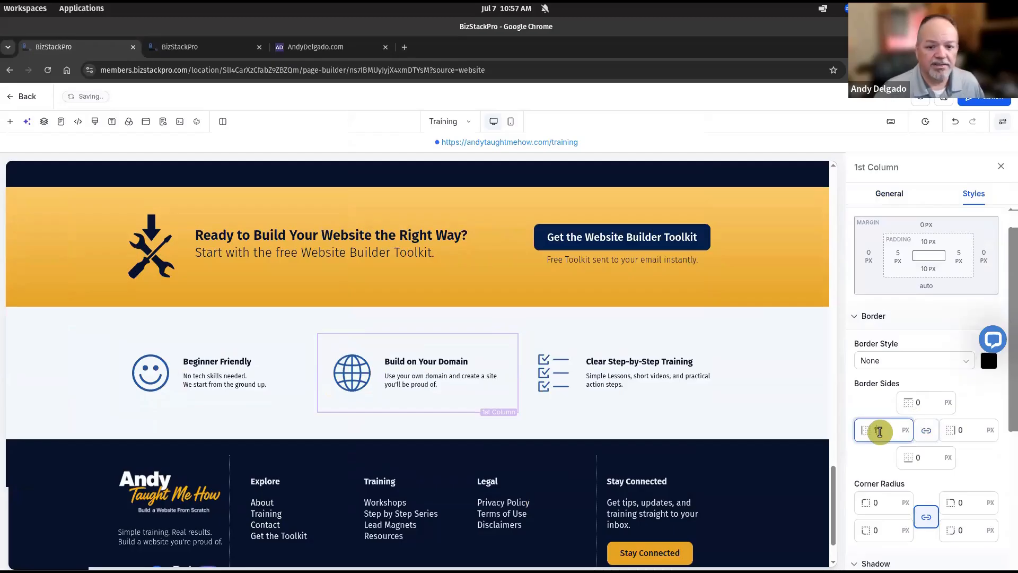
{"action": "left_click", "coordinate": [971, 434]}
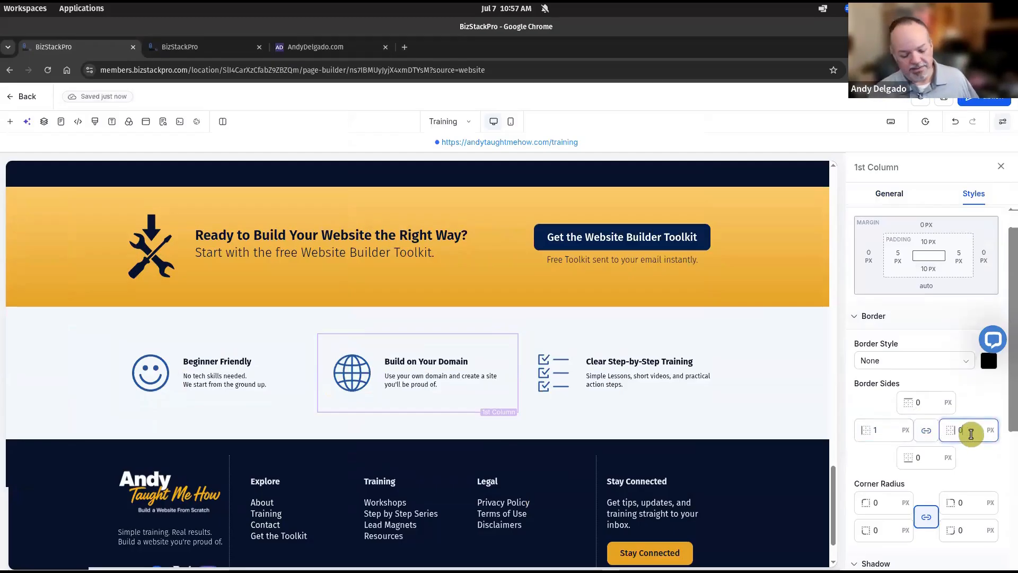
{"action": "type", "text": "1"}
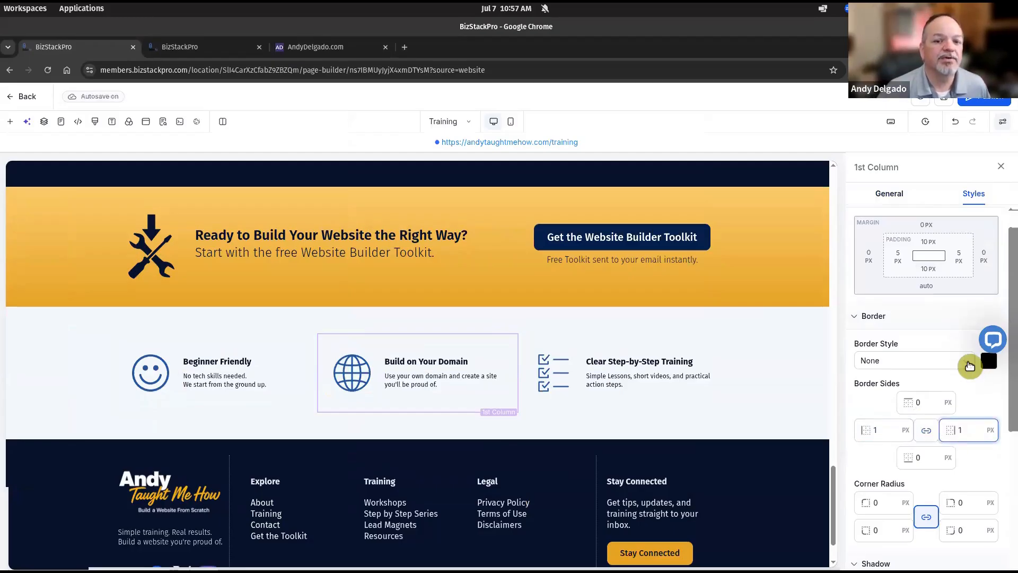
Step: Set the border style of the "Build on Your Domain" column to Dotted
{"action": "left_click", "coordinate": [969, 365]}
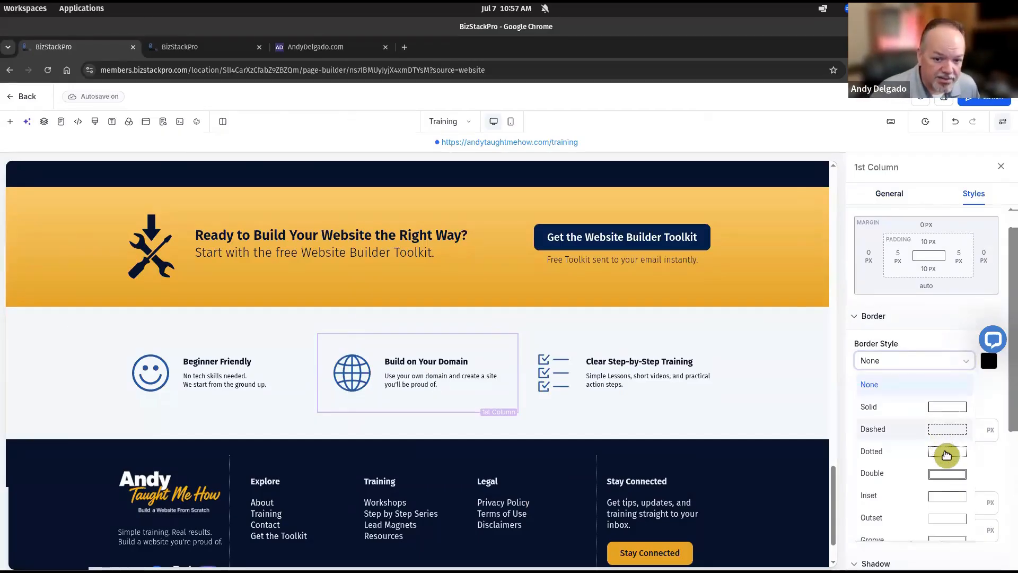
{"action": "left_click", "coordinate": [947, 453]}
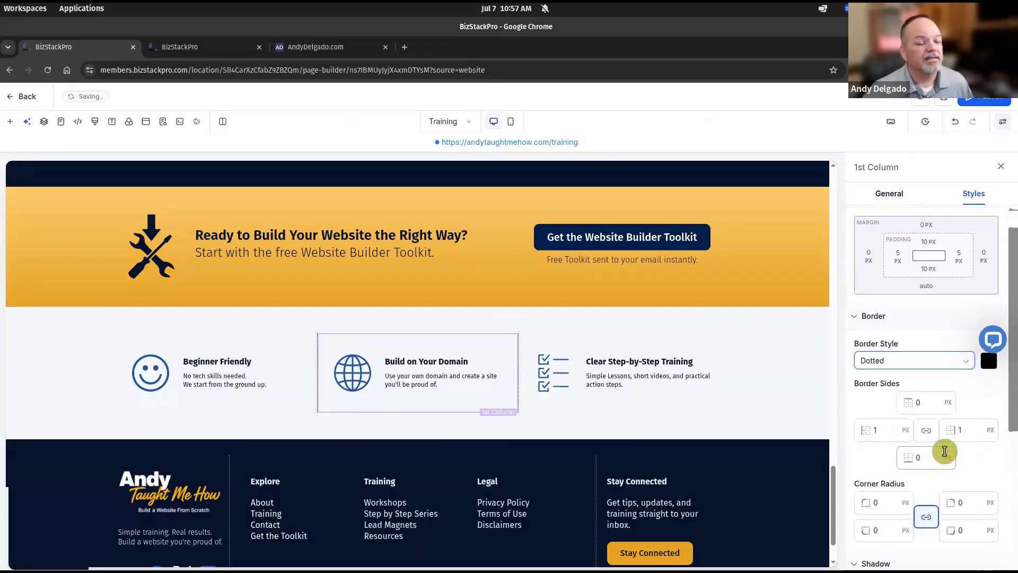
{"action": "left_click", "coordinate": [765, 197]}
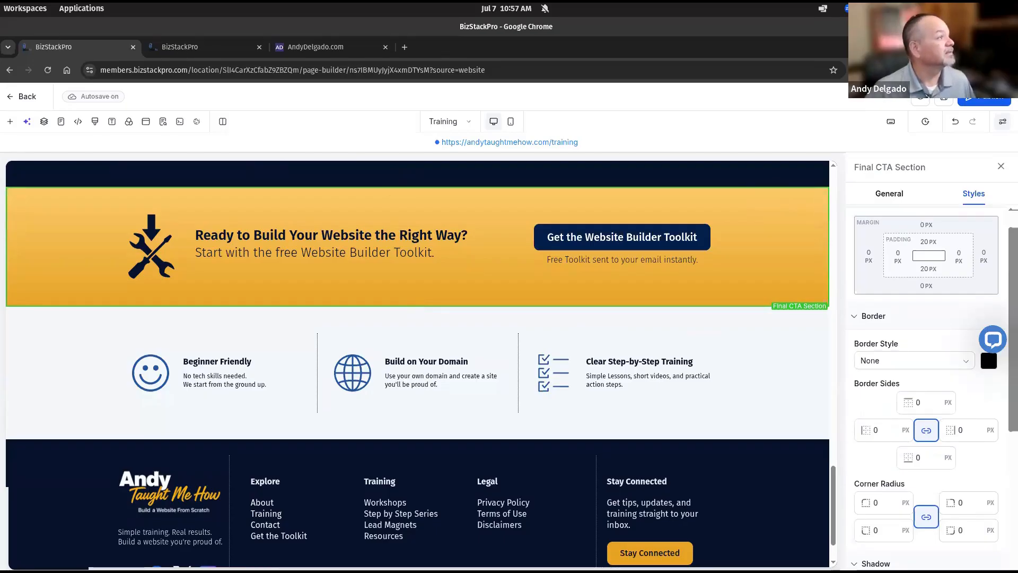
Step: Compare the dividers with the Google Slides mockup and set the "Build on Your Domain" column's border style to Solid
{"action": "left_click_drag", "start_coordinate": [0, 57], "coordinate": [664, 71]}
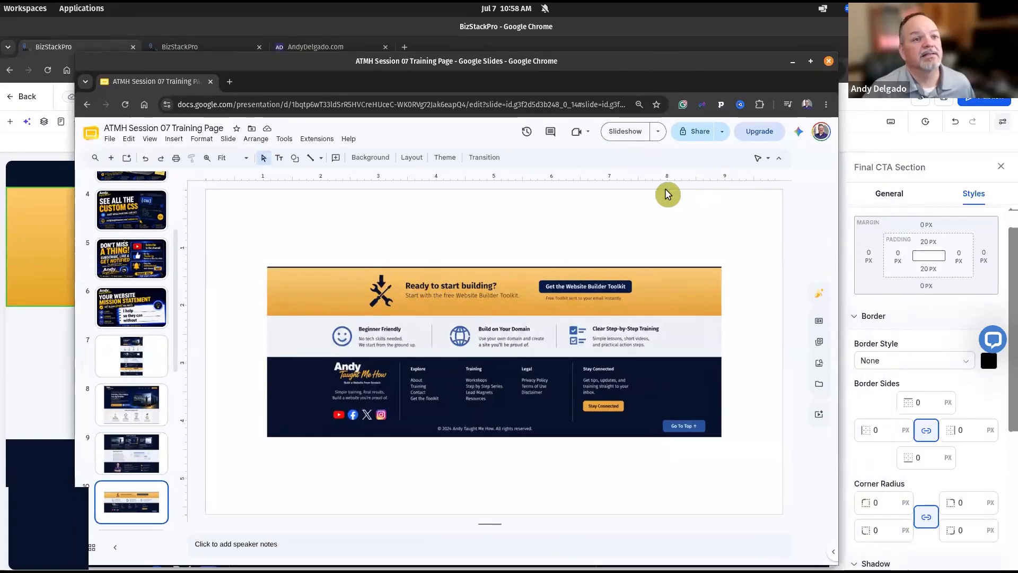
{"action": "left_click", "coordinate": [630, 132]}
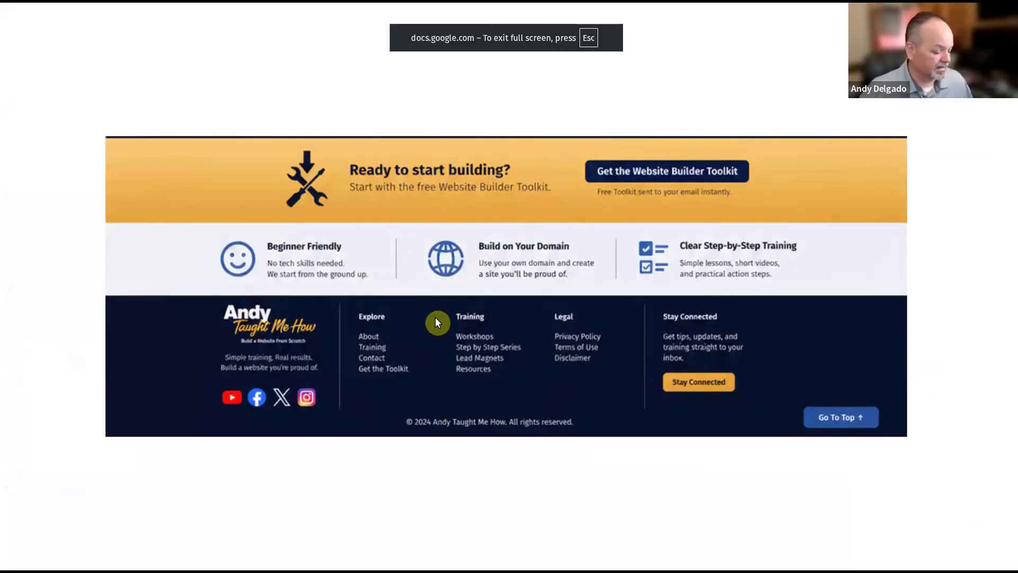
{"action": "key", "text": "Escape"}
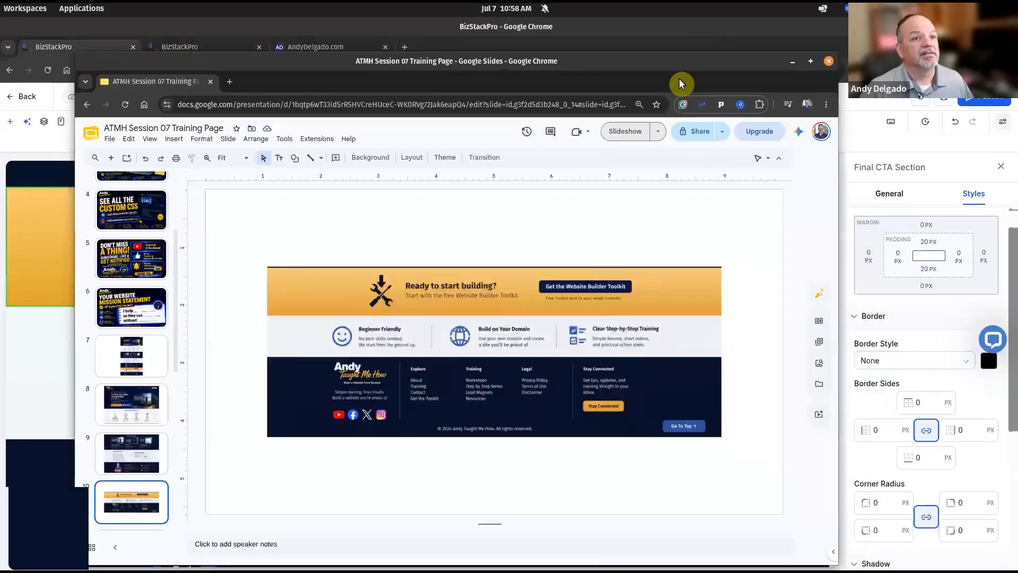
{"action": "left_click", "coordinate": [313, 85]}
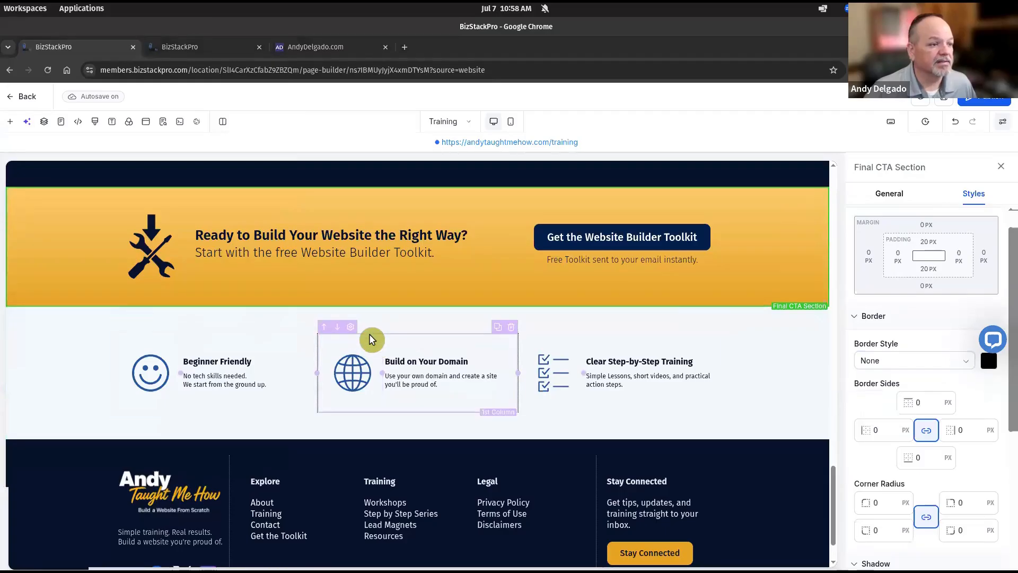
{"action": "left_click", "coordinate": [352, 370]}
{"action": "left_click", "coordinate": [930, 364]}
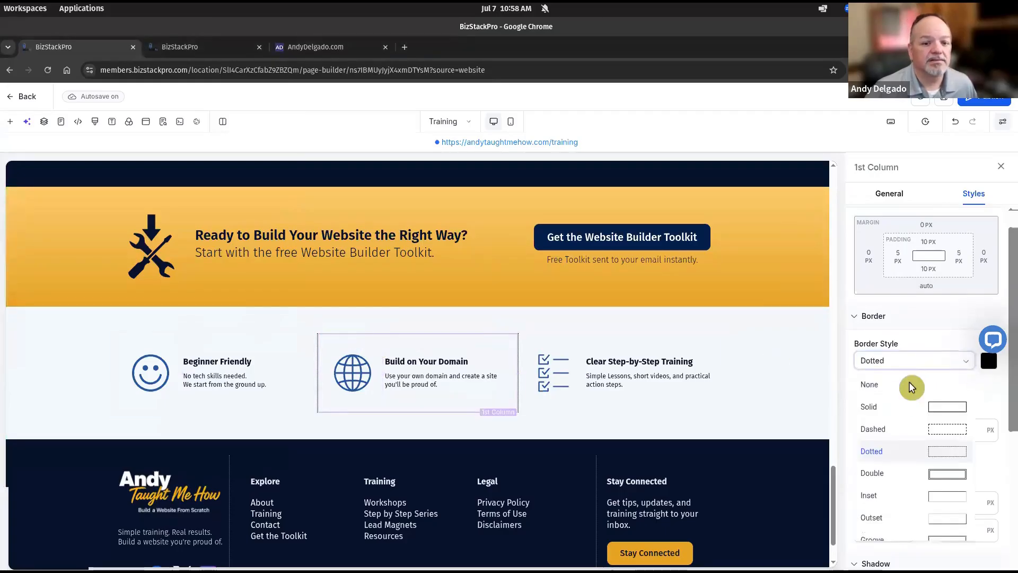
{"action": "left_click", "coordinate": [902, 404]}
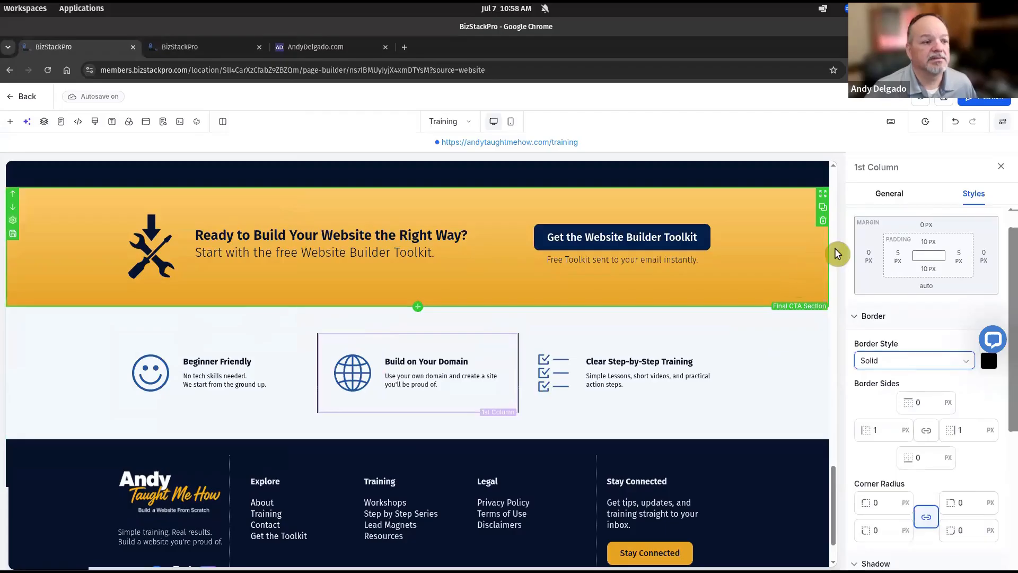
Step: Set the border color of the "Build on Your Domain" column to the brand Gray (808080)
{"action": "scroll", "coordinate": [963, 271], "scroll_direction": "up", "scroll_amount": 1}
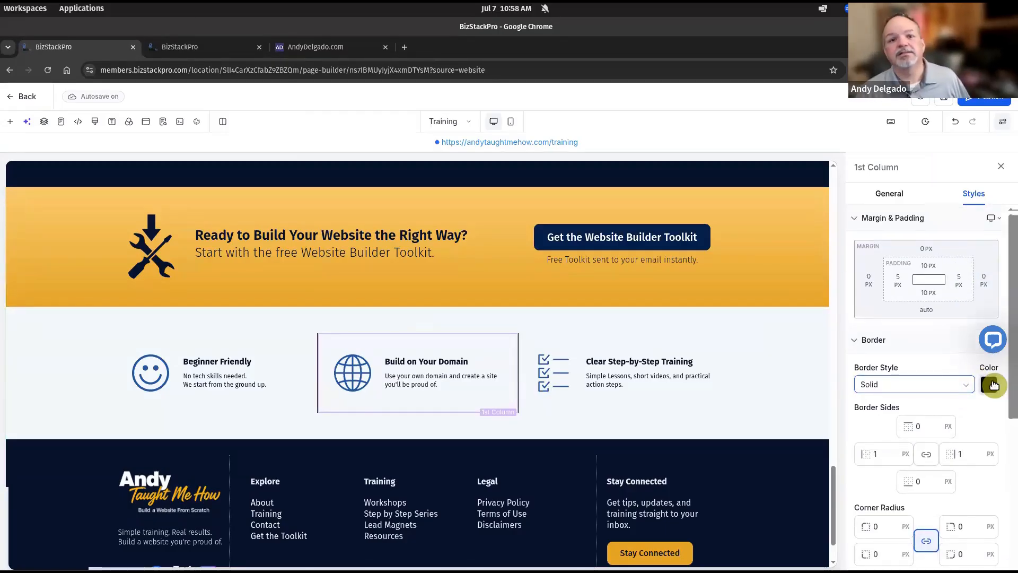
{"action": "left_click", "coordinate": [989, 384]}
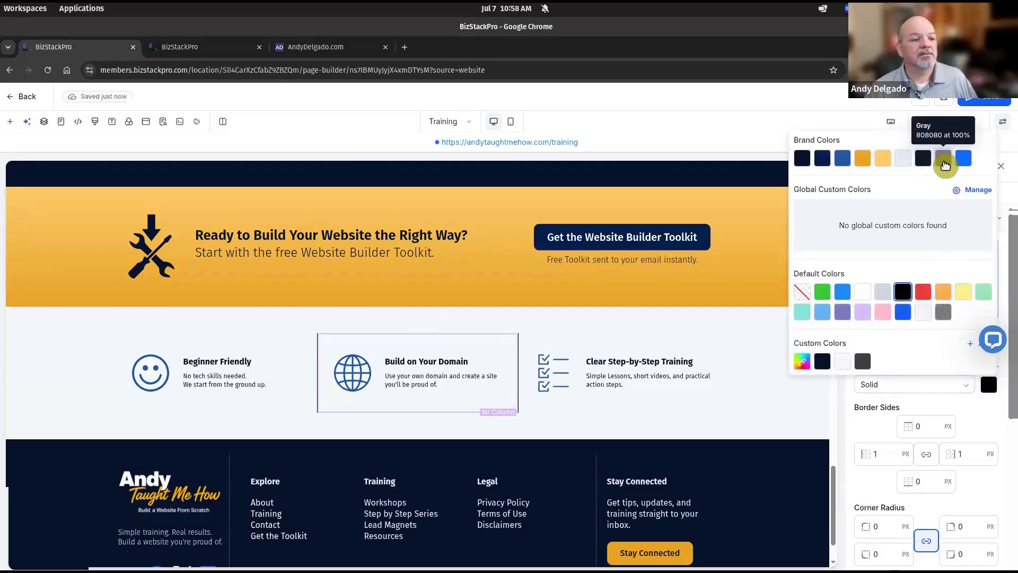
{"action": "left_click", "coordinate": [736, 330]}
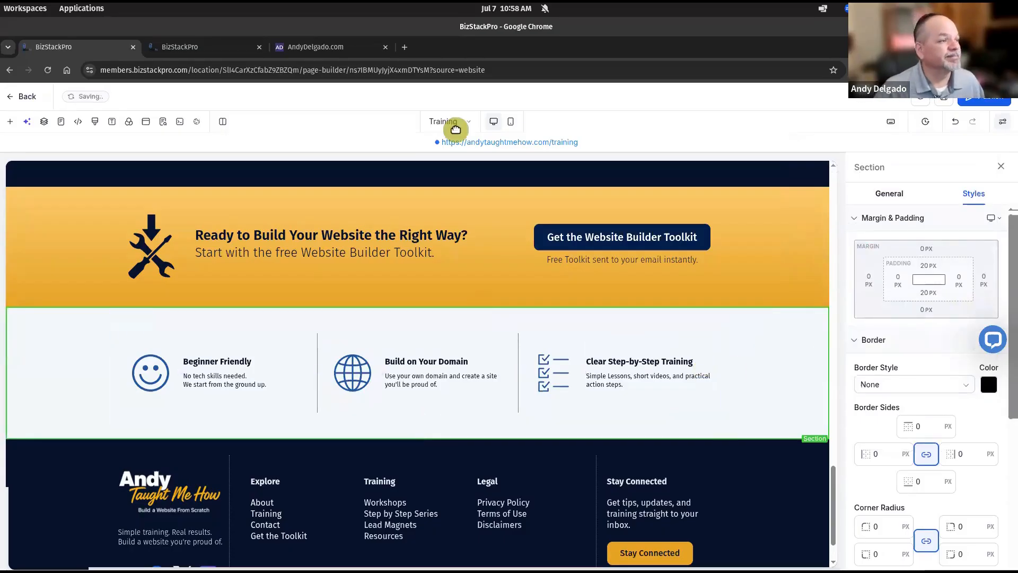
Step: Switch to the Google Slides mockup and review the Training page slides full screen, from the hero section through to the footer
{"action": "key", "text": "alt+Tab"}
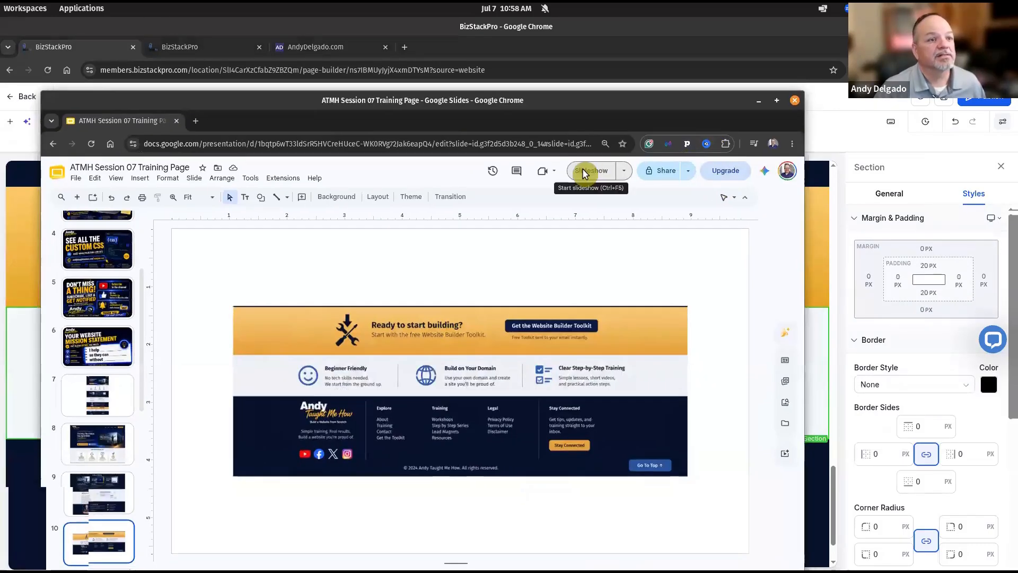
{"action": "left_click", "coordinate": [584, 172]}
{"action": "left_click", "coordinate": [691, 297]}
{"action": "key", "text": "Left"}
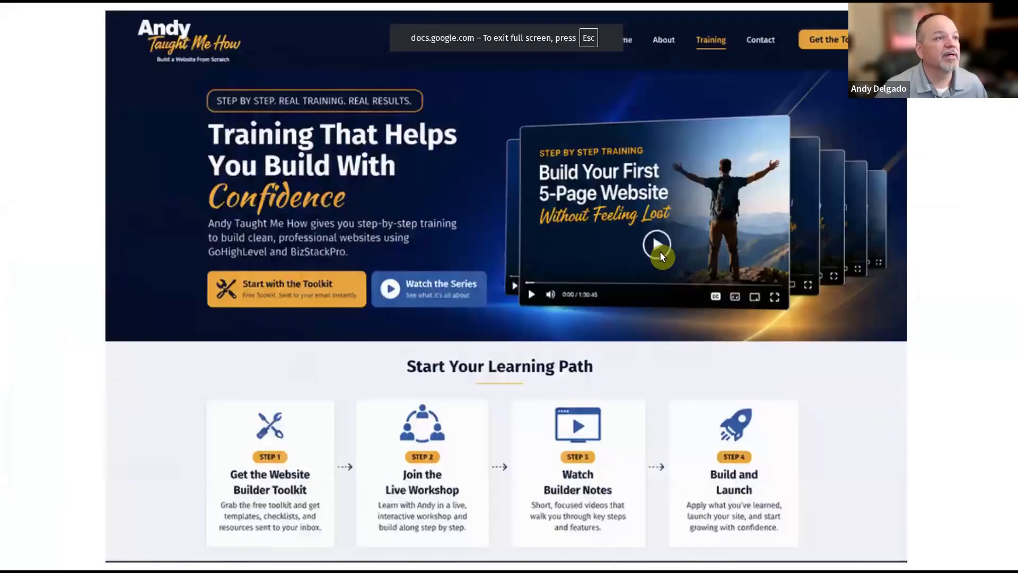
{"action": "key", "text": "Left"}
{"action": "left_click", "coordinate": [654, 246]}
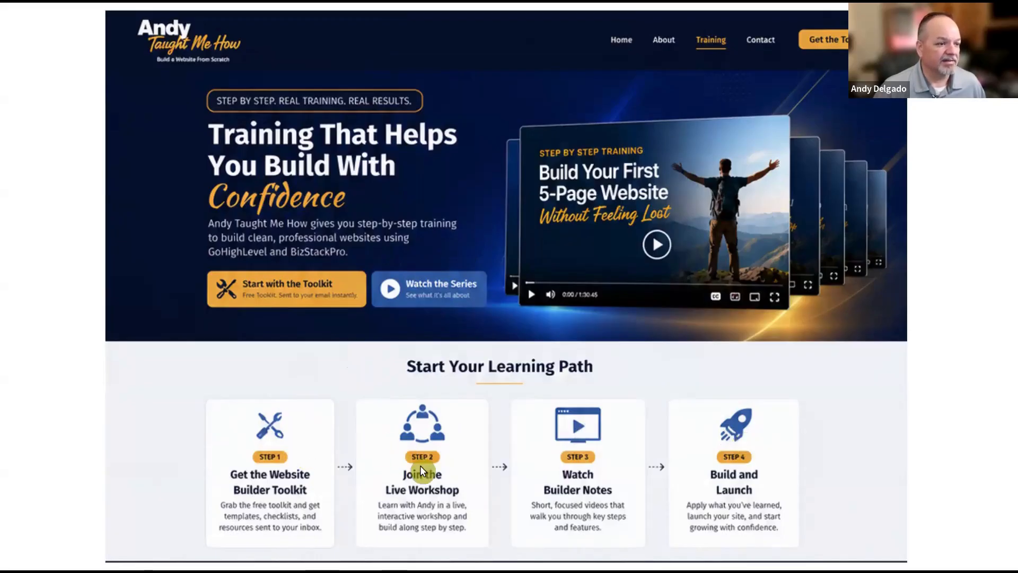
{"action": "scroll", "coordinate": [420, 466], "scroll_direction": "down", "scroll_amount": 2}
{"action": "scroll", "coordinate": [428, 449], "scroll_direction": "up", "scroll_amount": 1}
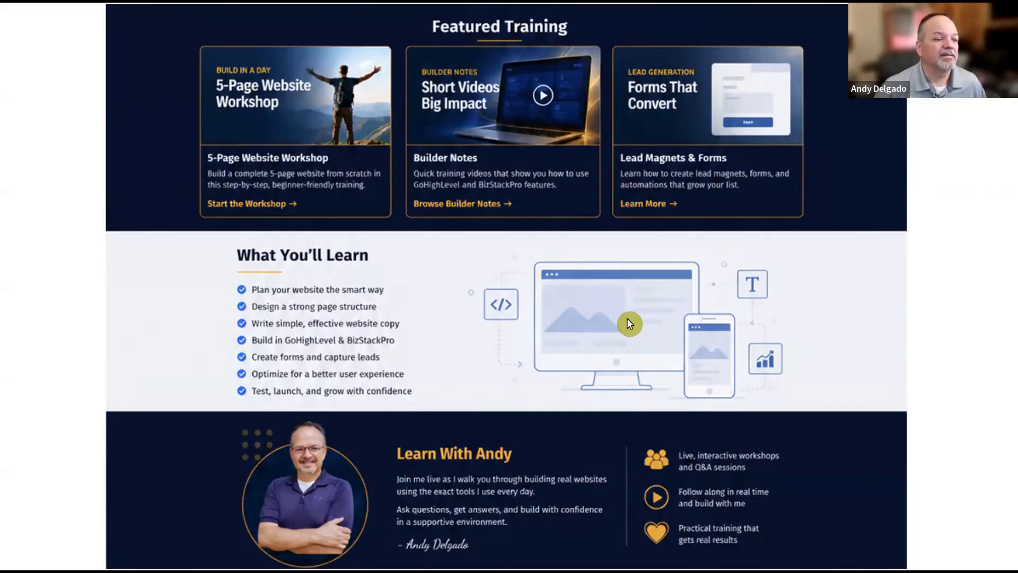
{"action": "scroll", "coordinate": [627, 319], "scroll_direction": "down", "scroll_amount": 1}
{"action": "scroll", "coordinate": [441, 486], "scroll_direction": "up", "scroll_amount": 1}
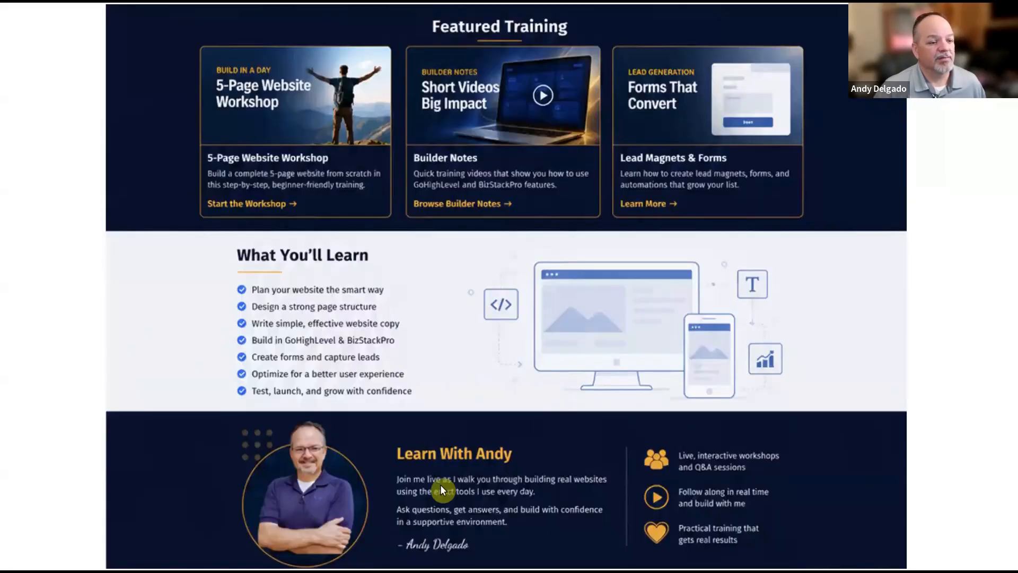
{"action": "scroll", "coordinate": [598, 459], "scroll_direction": "down", "scroll_amount": 3}
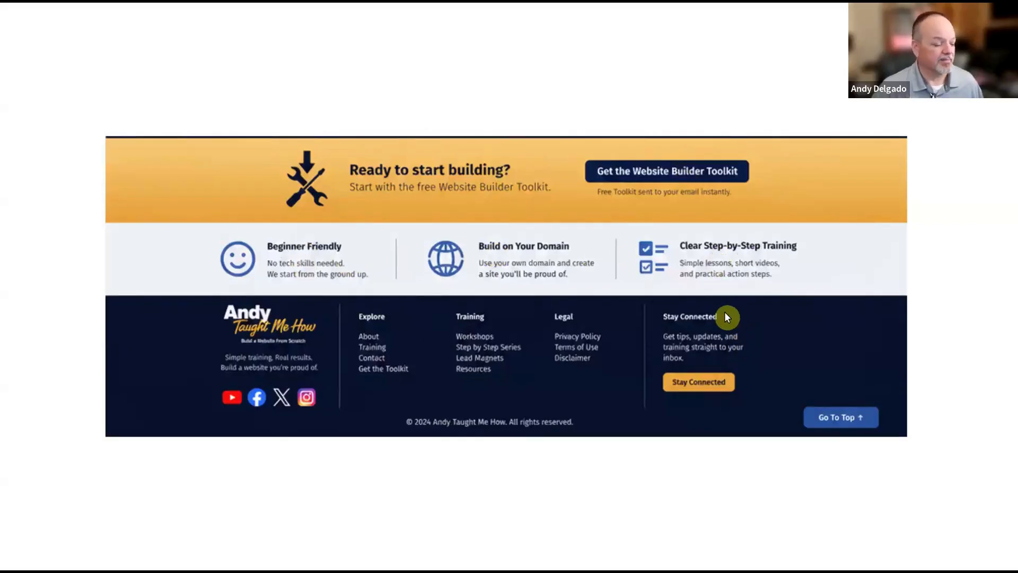
Step: Leave the slideshow, return to the page builder and correct "DizStackPro" to "BizStackPro" in the What You'll Learn bullet list
{"action": "key", "text": "Escape"}
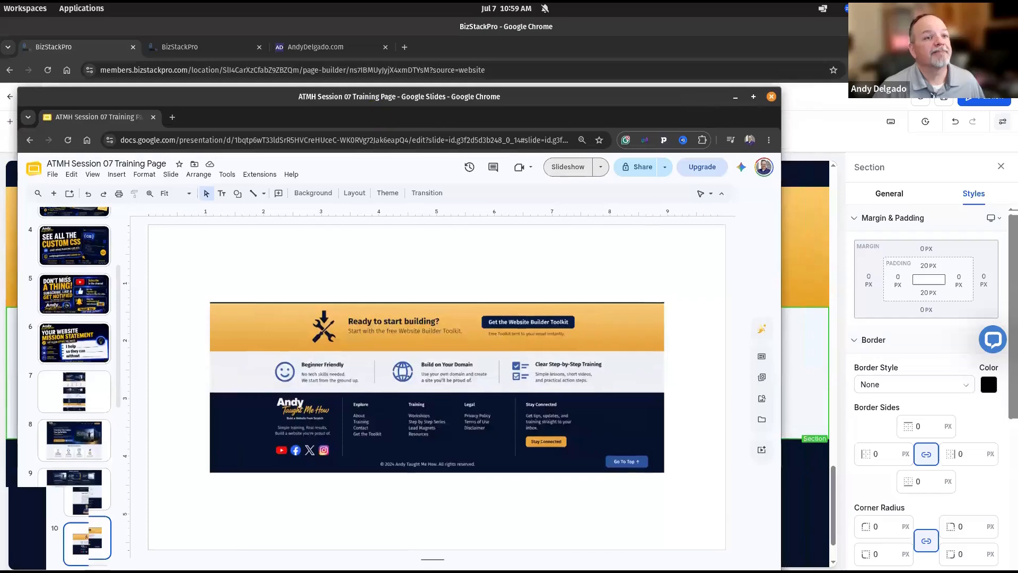
{"action": "key", "text": "alt+Tab"}
{"action": "scroll", "coordinate": [400, 329], "scroll_direction": "up", "scroll_amount": 20}
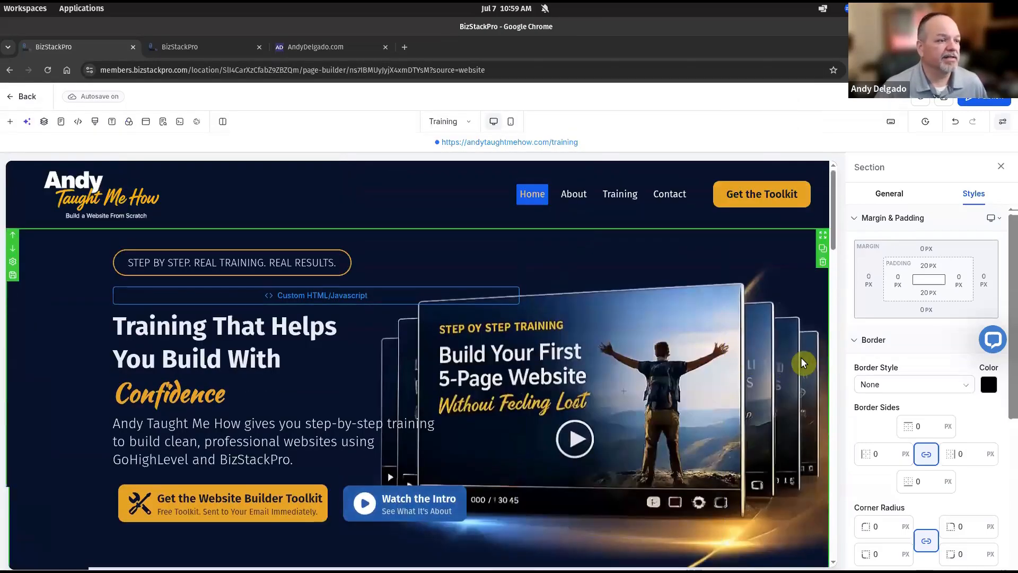
{"action": "scroll", "coordinate": [745, 356], "scroll_direction": "down", "scroll_amount": 5}
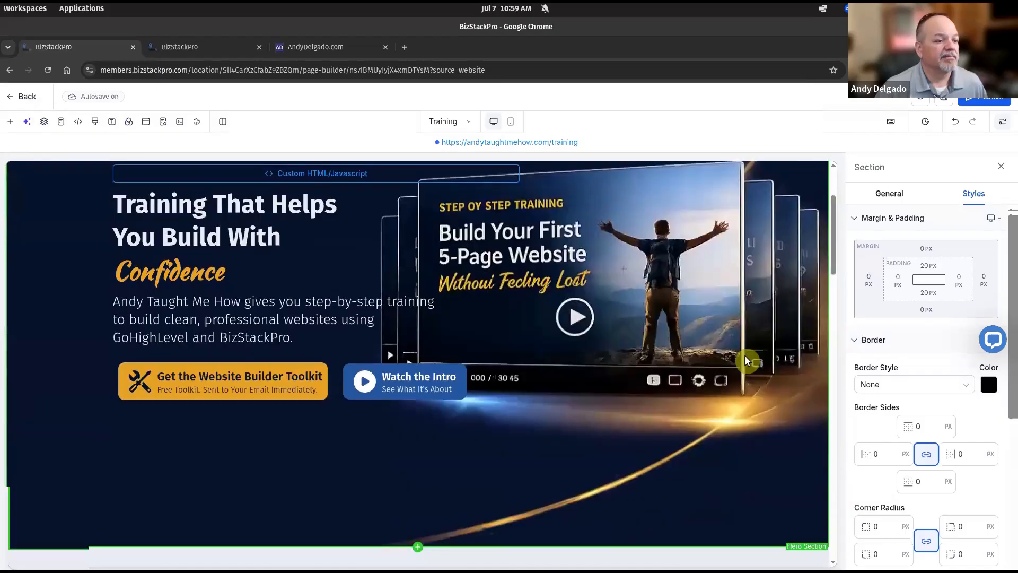
{"action": "scroll", "coordinate": [744, 355], "scroll_direction": "down", "scroll_amount": 4}
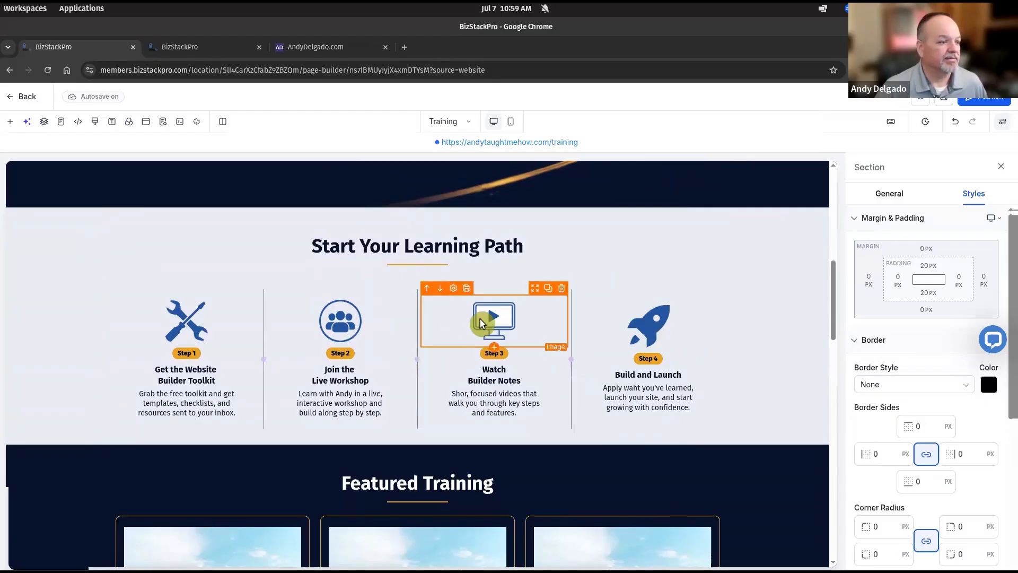
{"action": "scroll", "coordinate": [553, 335], "scroll_direction": "down", "scroll_amount": 5}
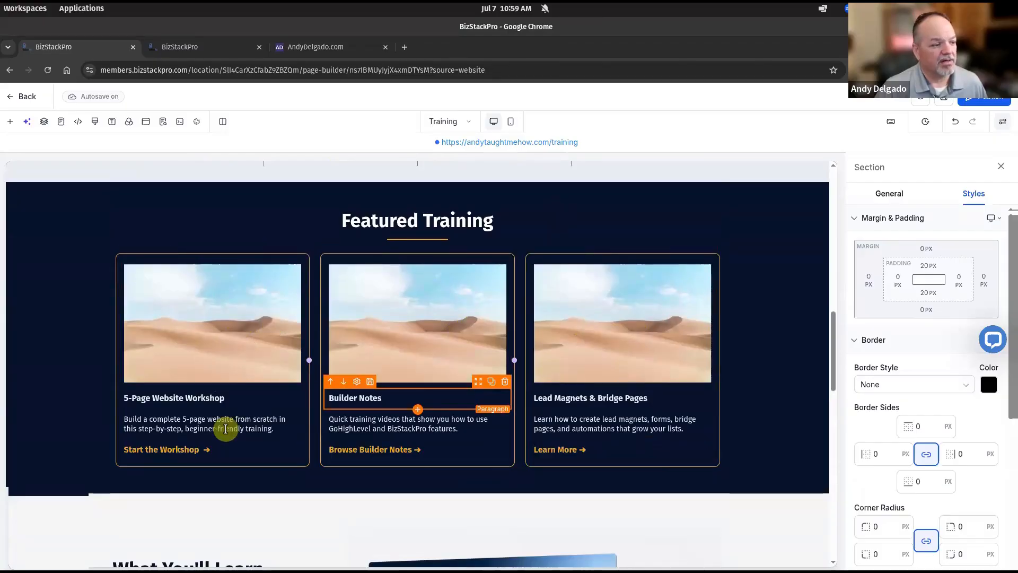
{"action": "scroll", "coordinate": [796, 326], "scroll_direction": "down", "scroll_amount": 6}
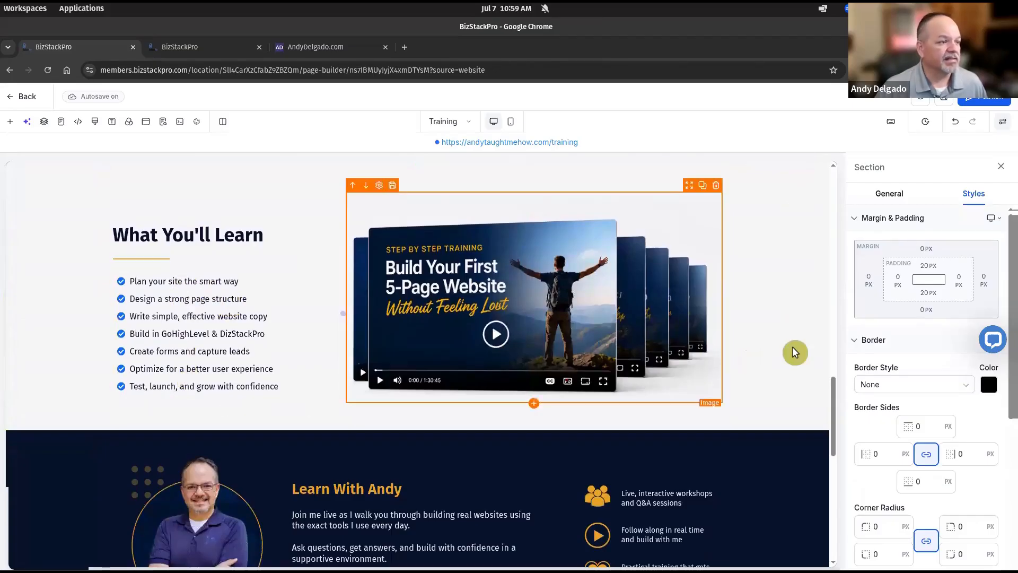
{"action": "left_click", "coordinate": [223, 334]}
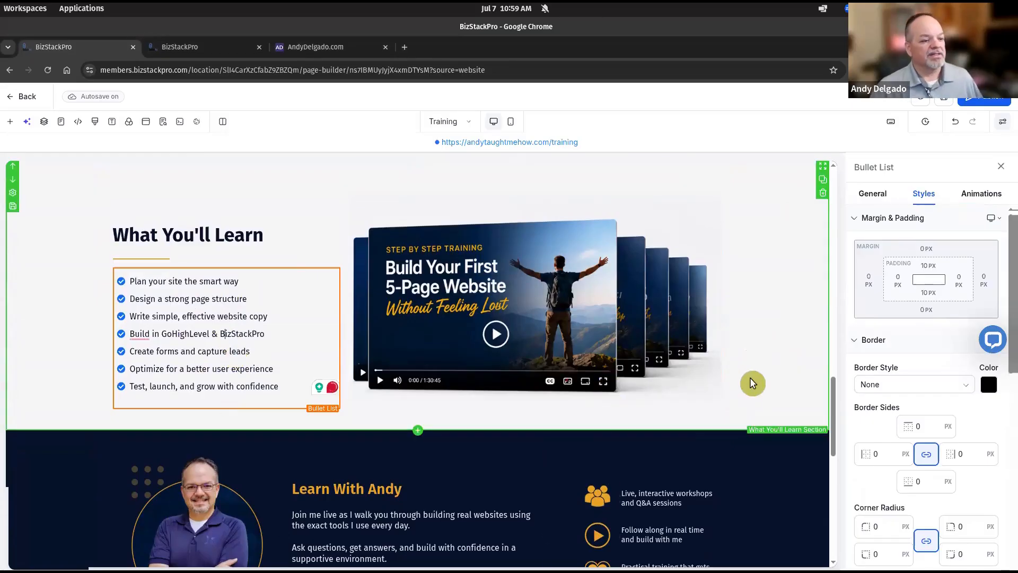
Step: Review the remaining Training page sections in the builder through the footer, and recheck the page back up to the hero
{"action": "scroll", "coordinate": [749, 384], "scroll_direction": "down", "scroll_amount": 8}
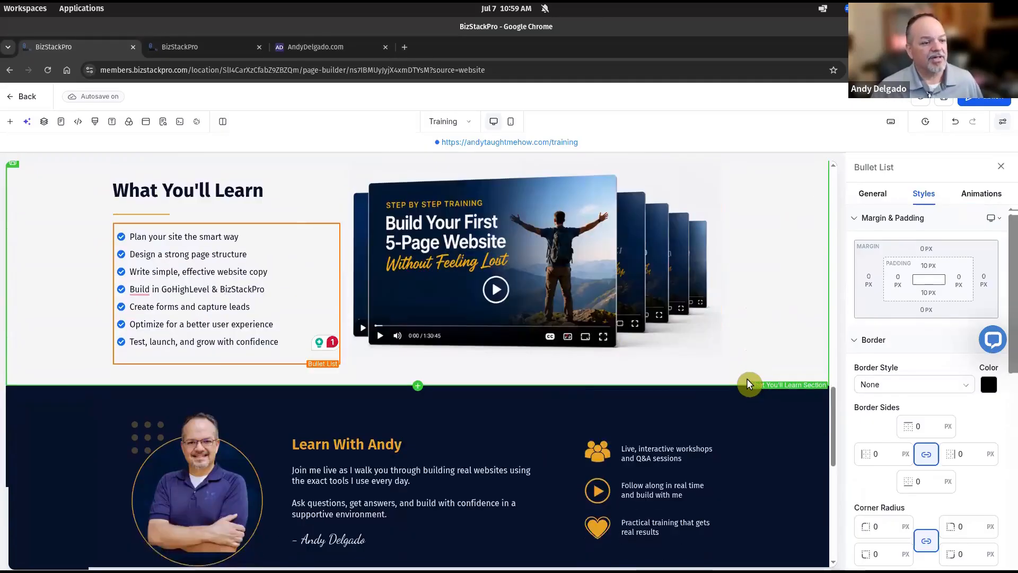
{"action": "scroll", "coordinate": [747, 384], "scroll_direction": "down", "scroll_amount": 2}
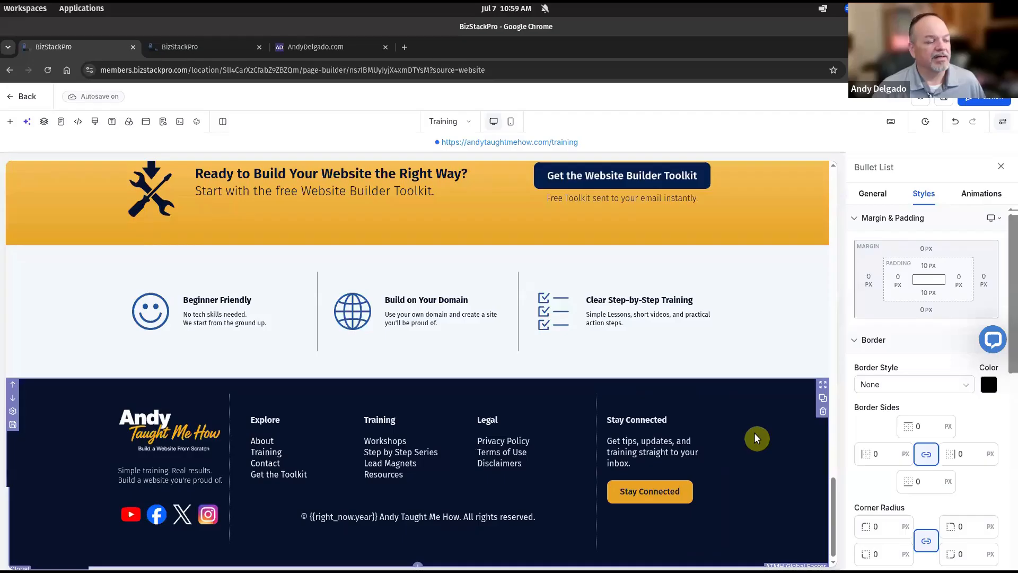
{"action": "scroll", "coordinate": [755, 436], "scroll_direction": "up", "scroll_amount": 6}
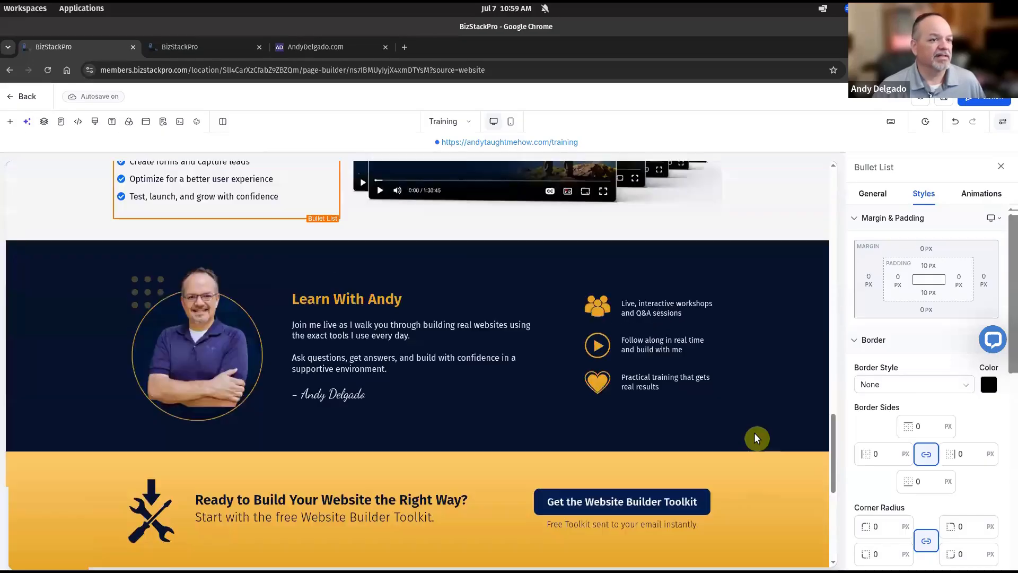
{"action": "scroll", "coordinate": [756, 436], "scroll_direction": "up", "scroll_amount": 15}
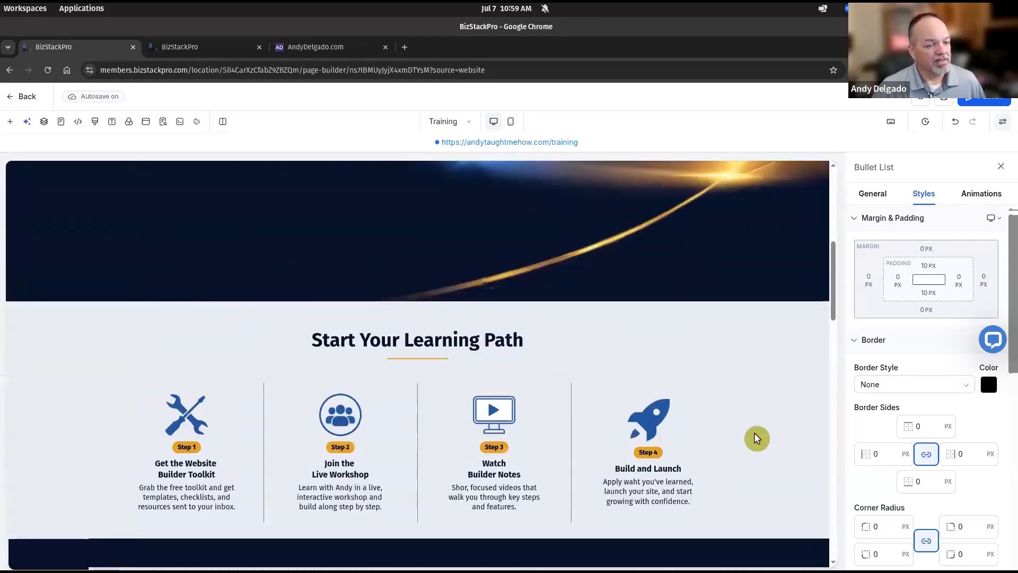
{"action": "scroll", "coordinate": [756, 435], "scroll_direction": "up", "scroll_amount": 5}
{"action": "scroll", "coordinate": [756, 436], "scroll_direction": "down", "scroll_amount": 3}
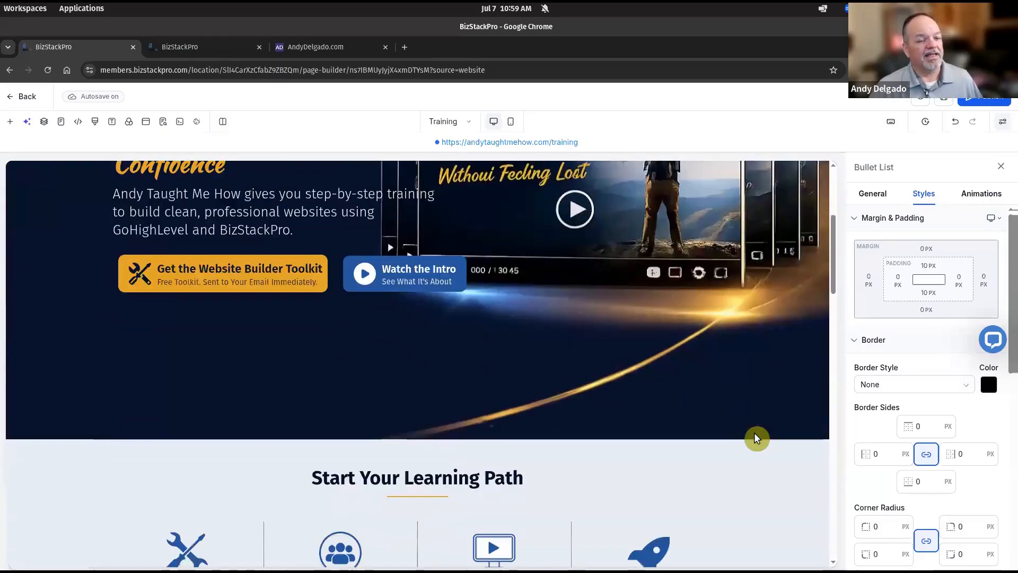
{"action": "scroll", "coordinate": [756, 436], "scroll_direction": "up", "scroll_amount": 3}
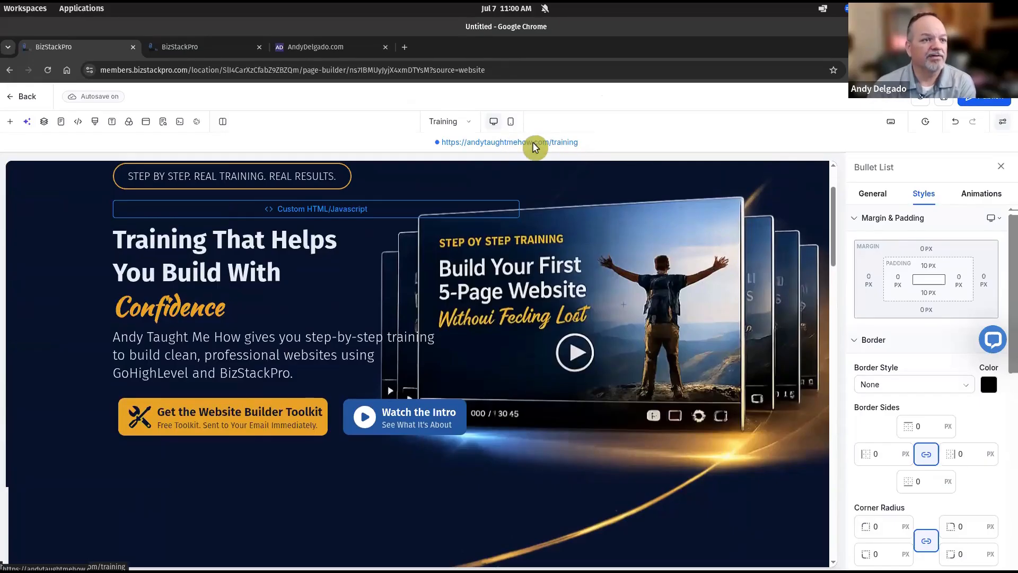
Step: Open the live page at andytaughtmehow.com/training, dismiss the work-in-progress popup and examine its sections down to the share card
{"action": "left_click", "coordinate": [532, 142]}
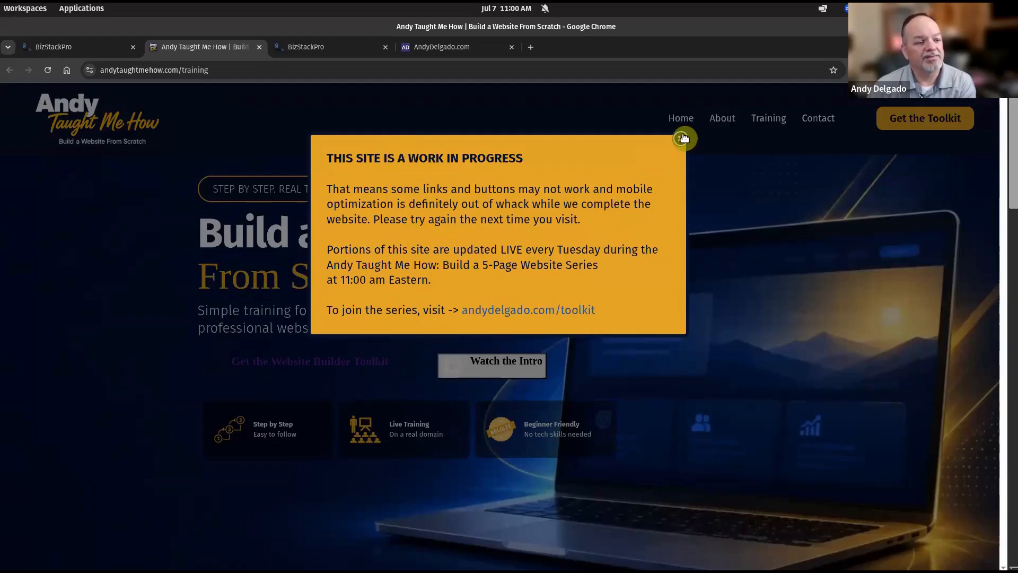
{"action": "left_click", "coordinate": [96, 323]}
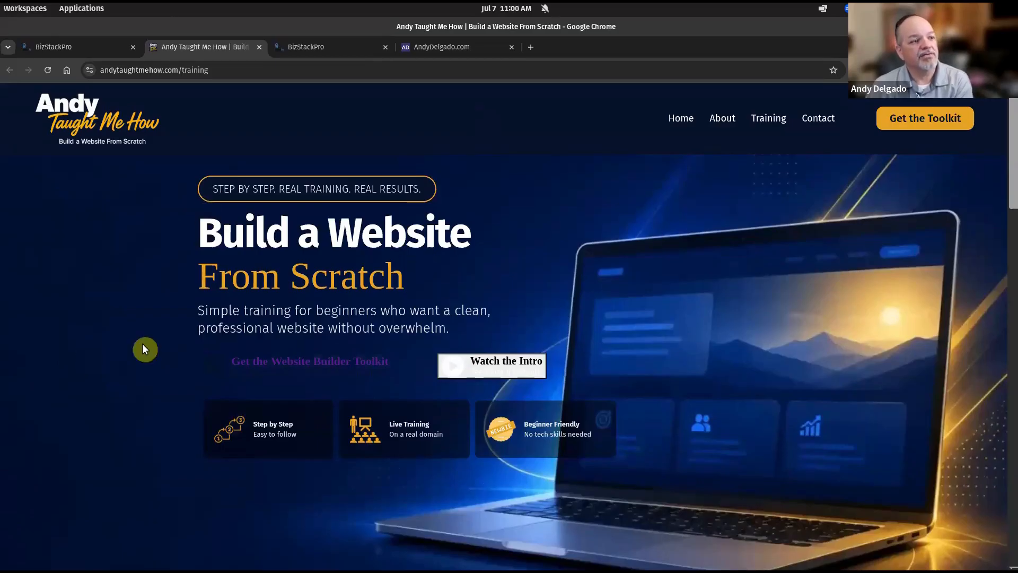
{"action": "scroll", "coordinate": [635, 404], "scroll_direction": "down", "scroll_amount": 8}
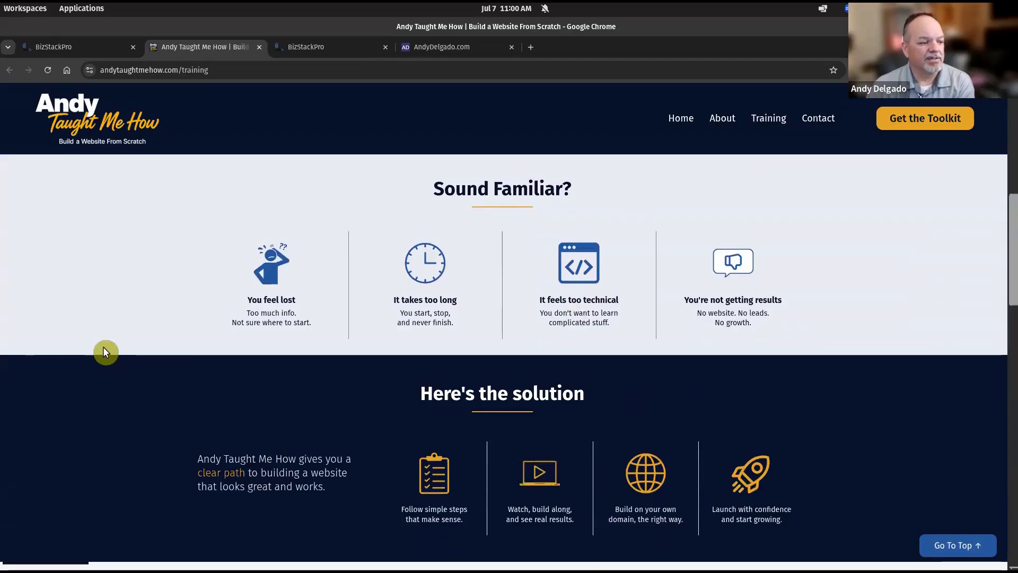
{"action": "scroll", "coordinate": [105, 352], "scroll_direction": "down", "scroll_amount": 5}
{"action": "scroll", "coordinate": [104, 353], "scroll_direction": "down", "scroll_amount": 8}
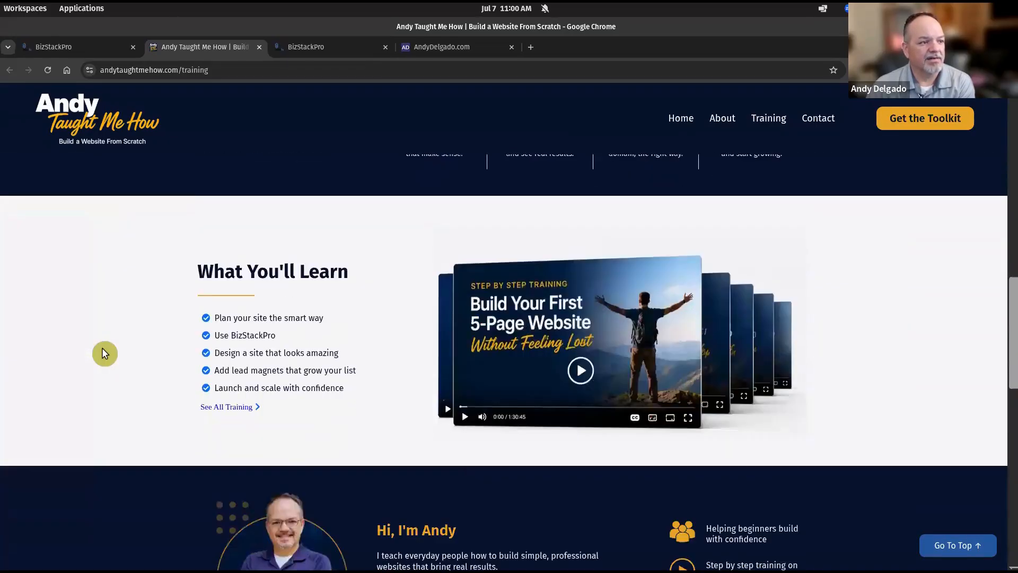
{"action": "scroll", "coordinate": [104, 353], "scroll_direction": "down", "scroll_amount": 6}
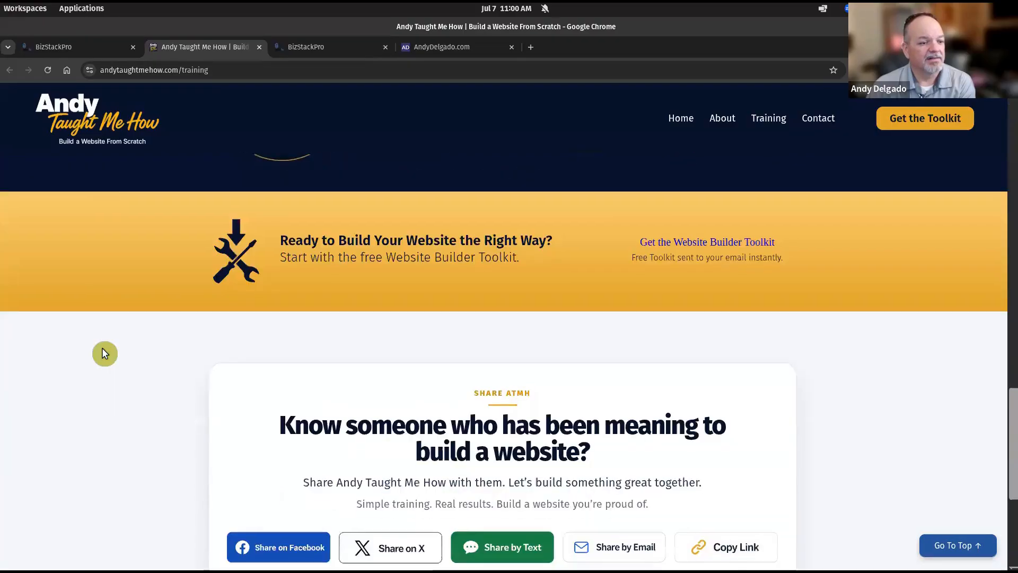
{"action": "scroll", "coordinate": [104, 353], "scroll_direction": "up", "scroll_amount": 15}
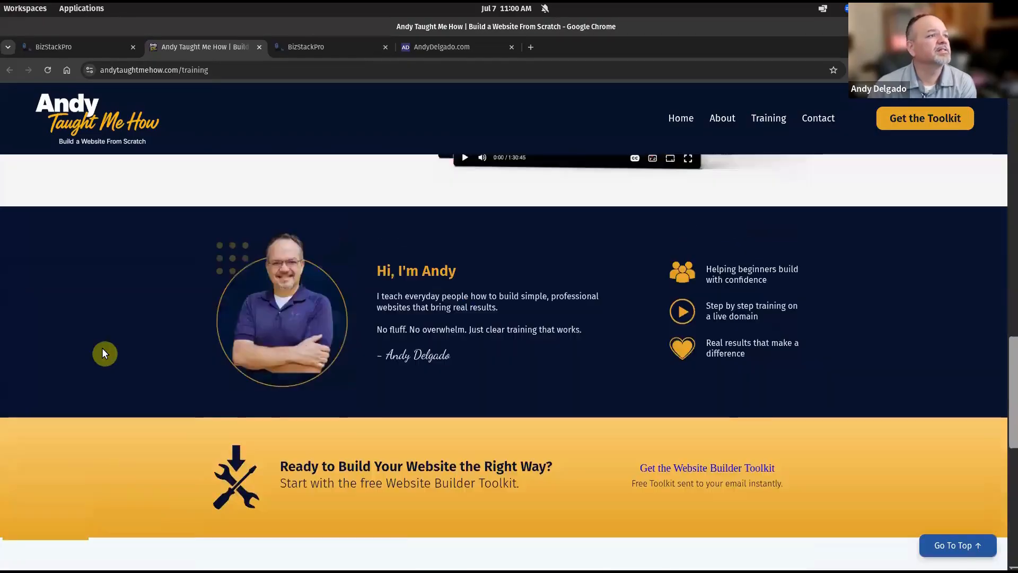
{"action": "scroll", "coordinate": [104, 353], "scroll_direction": "down", "scroll_amount": 10}
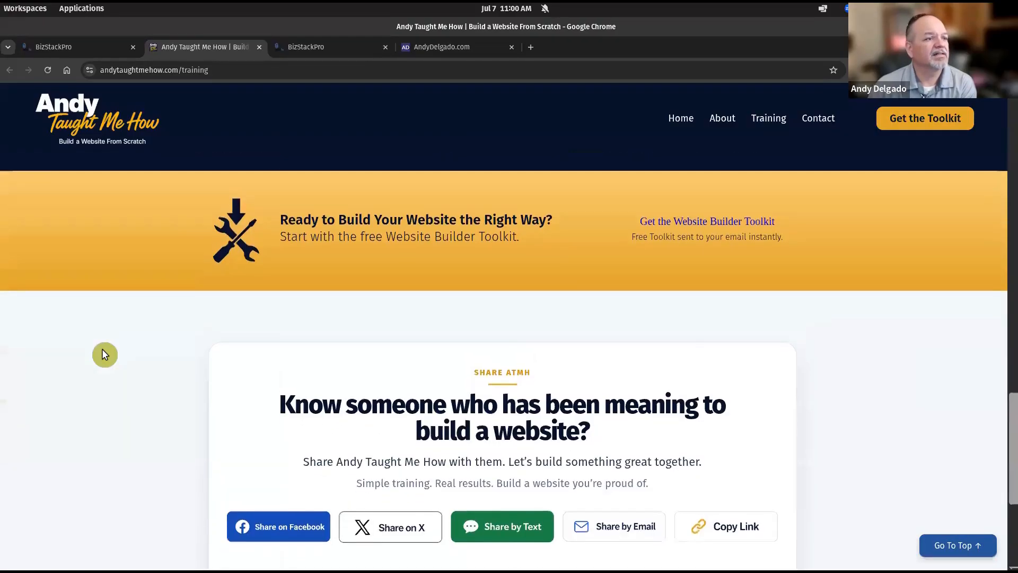
{"action": "scroll", "coordinate": [109, 351], "scroll_direction": "down", "scroll_amount": 2}
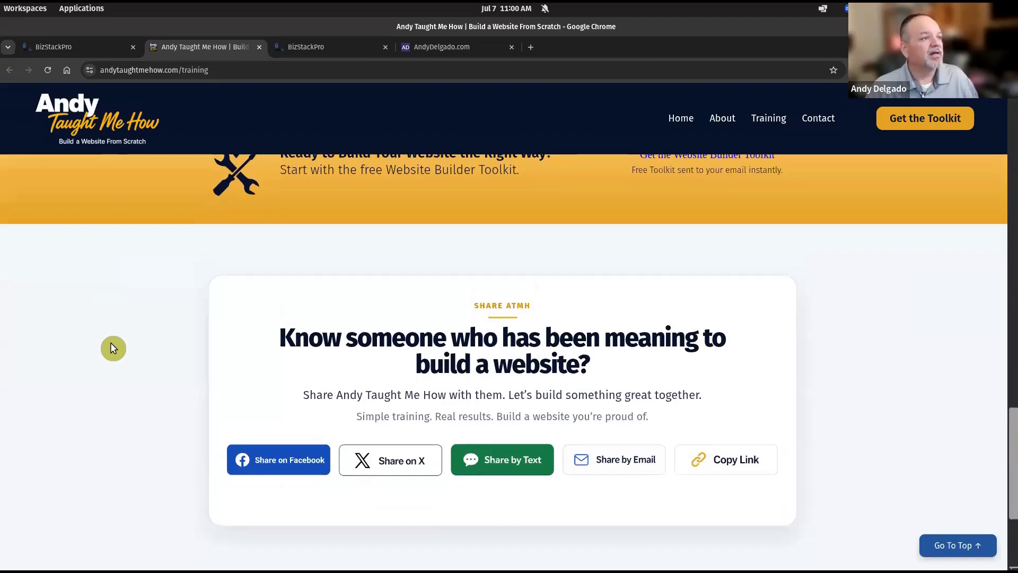
Step: Reload the live Training page, close the popup and recheck the content from the hero to the share section
{"action": "key", "text": "F5"}
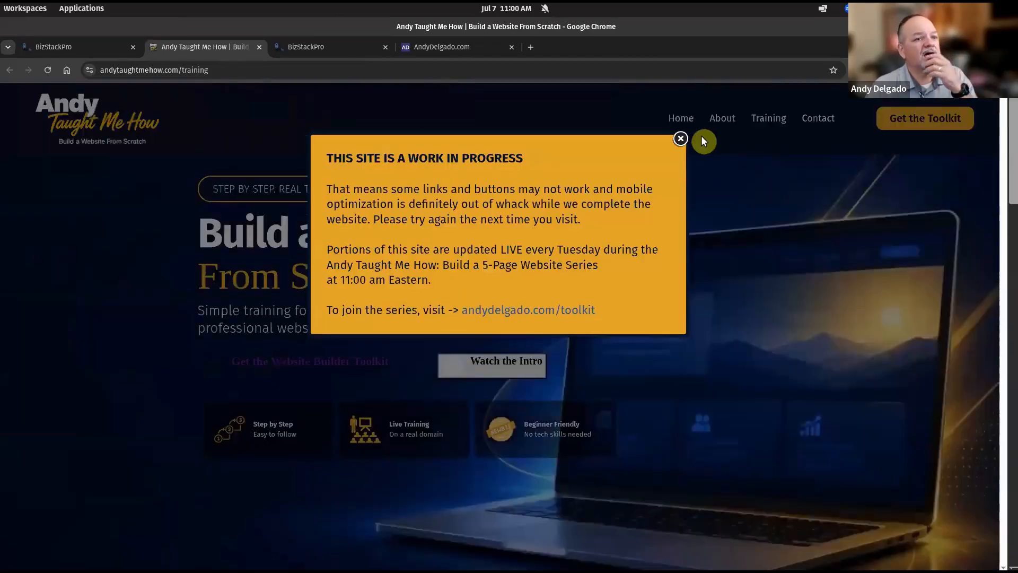
{"action": "left_click", "coordinate": [680, 139]}
{"action": "scroll", "coordinate": [121, 378], "scroll_direction": "down", "scroll_amount": 15}
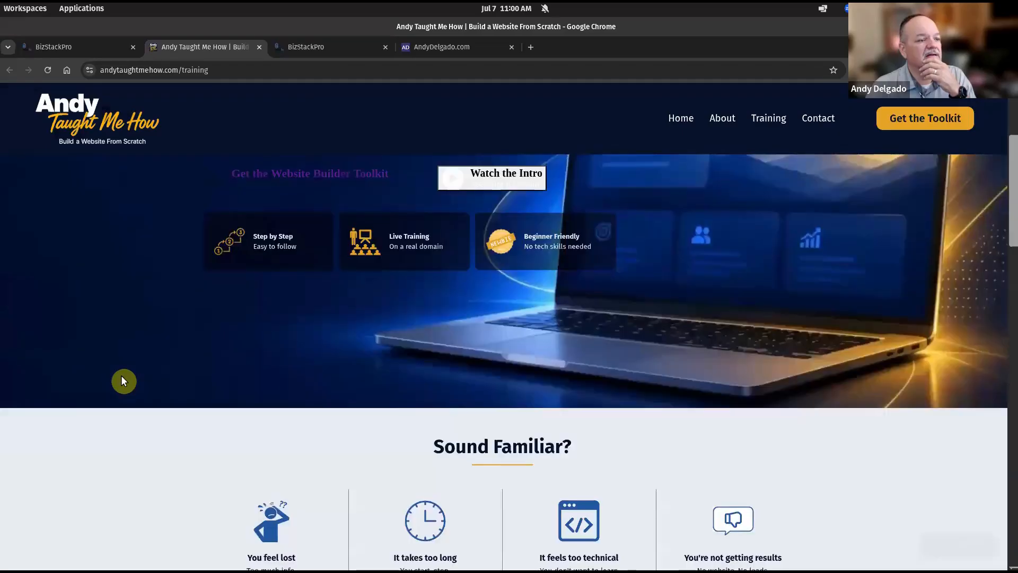
{"action": "scroll", "coordinate": [121, 381], "scroll_direction": "down", "scroll_amount": 10}
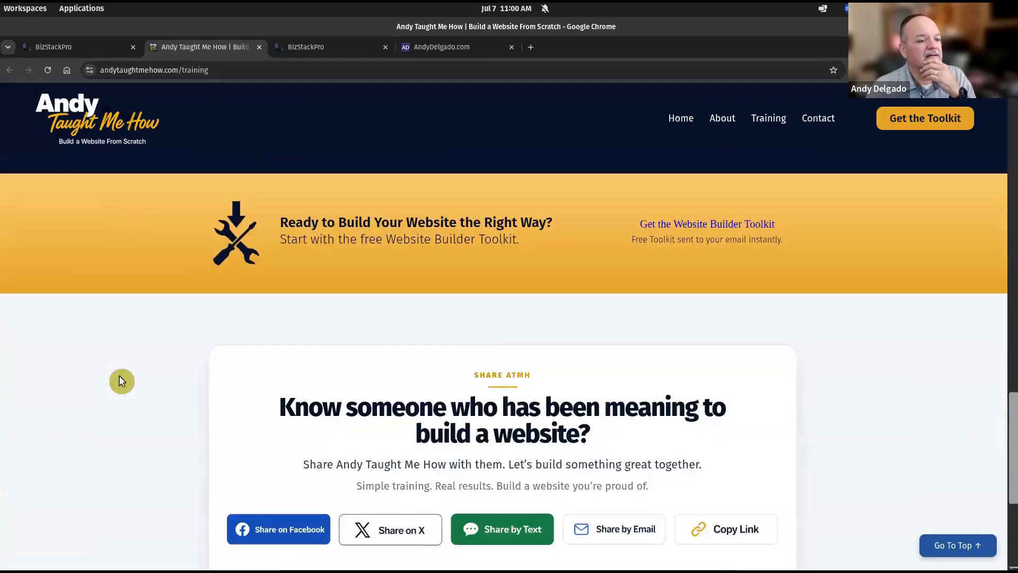
{"action": "scroll", "coordinate": [446, 326], "scroll_direction": "up", "scroll_amount": 4}
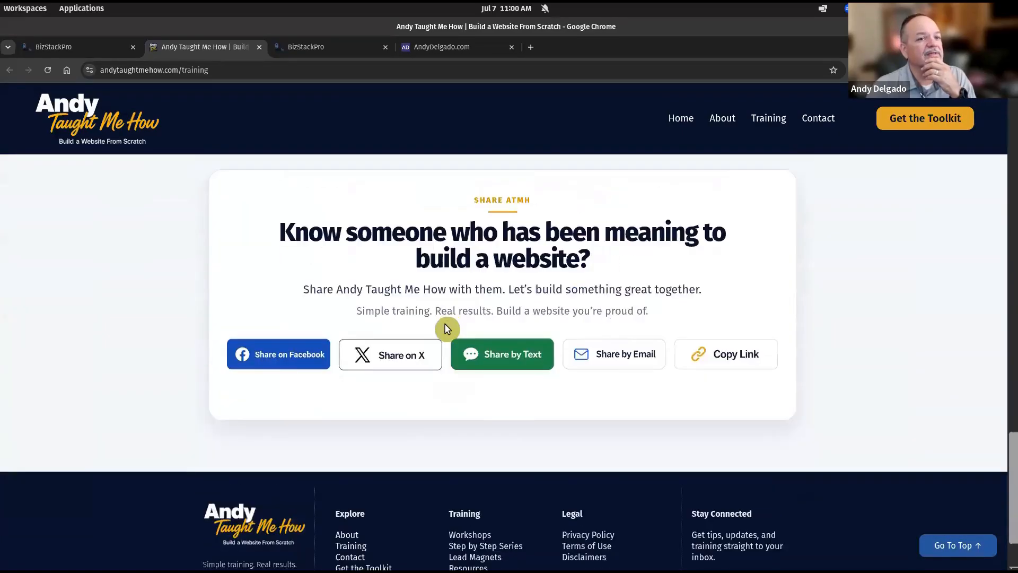
{"action": "scroll", "coordinate": [413, 308], "scroll_direction": "down", "scroll_amount": 1}
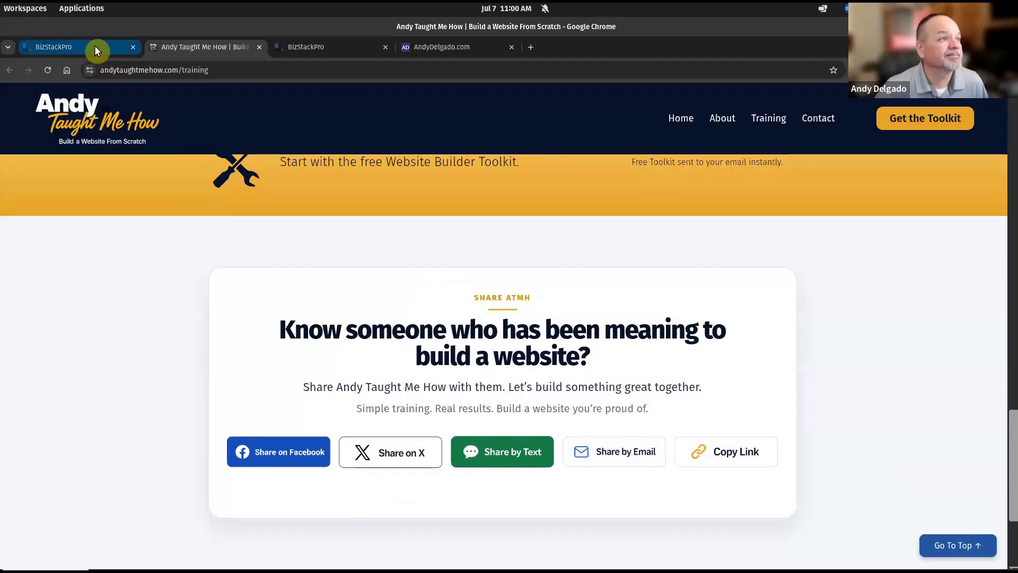
Step: Publish the Training page from the builder and force a full reload of its live version, dismissing the work-in-progress popup
{"action": "left_click", "coordinate": [80, 47]}
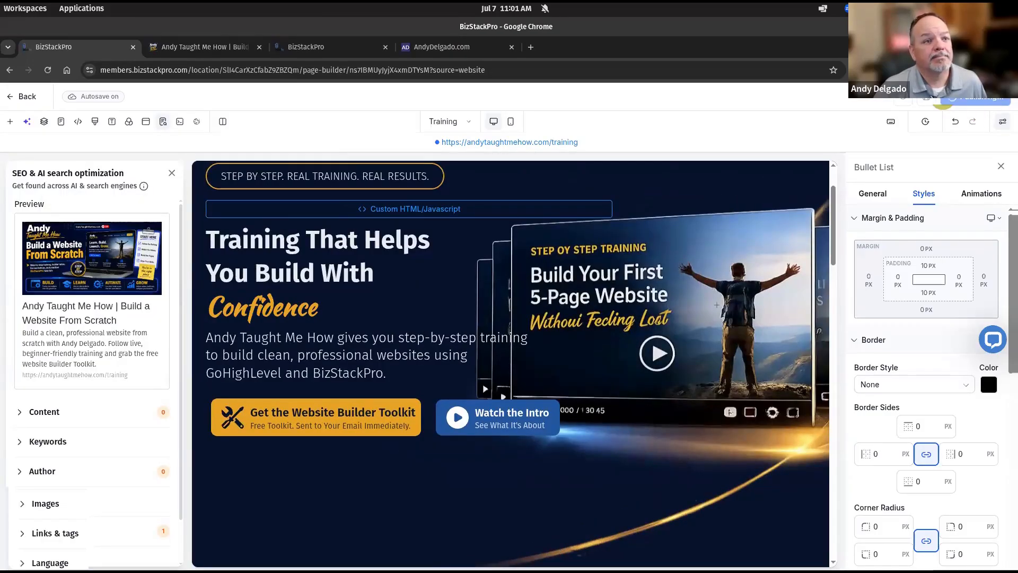
{"action": "left_click", "coordinate": [208, 44]}
{"action": "key", "text": "ctrl+r"}
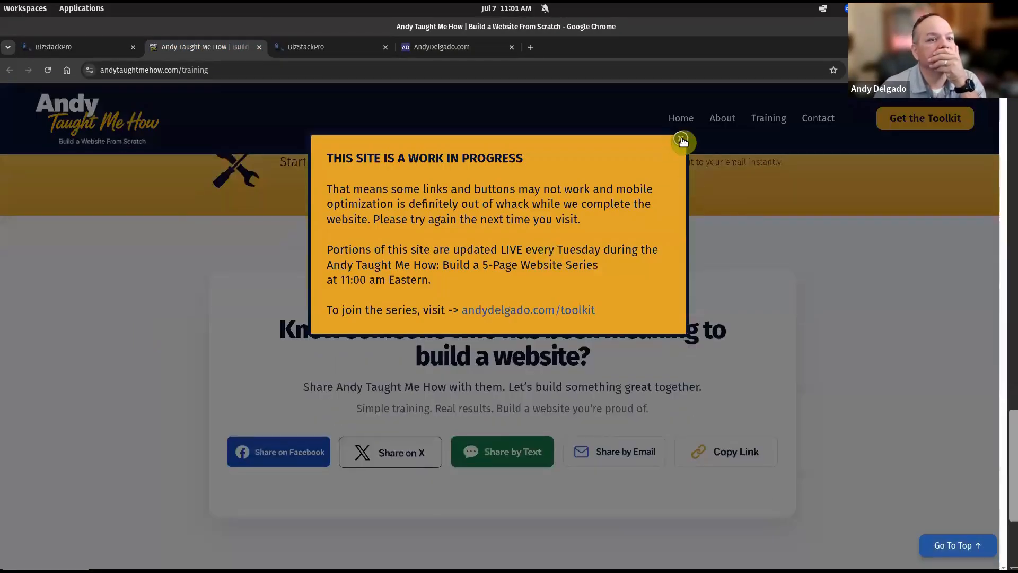
{"action": "left_click", "coordinate": [682, 140]}
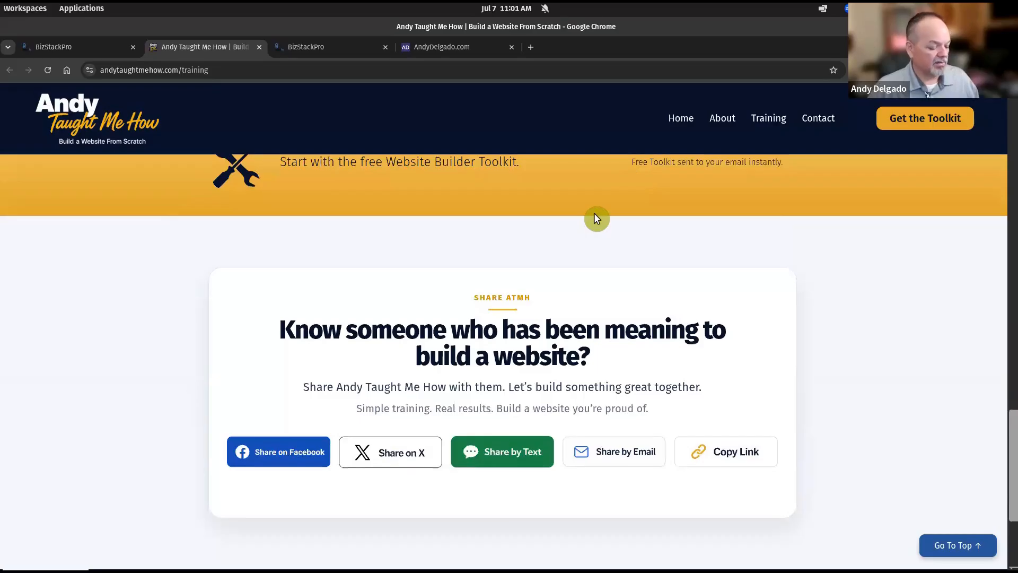
{"action": "key", "text": "ctrl+shift+r"}
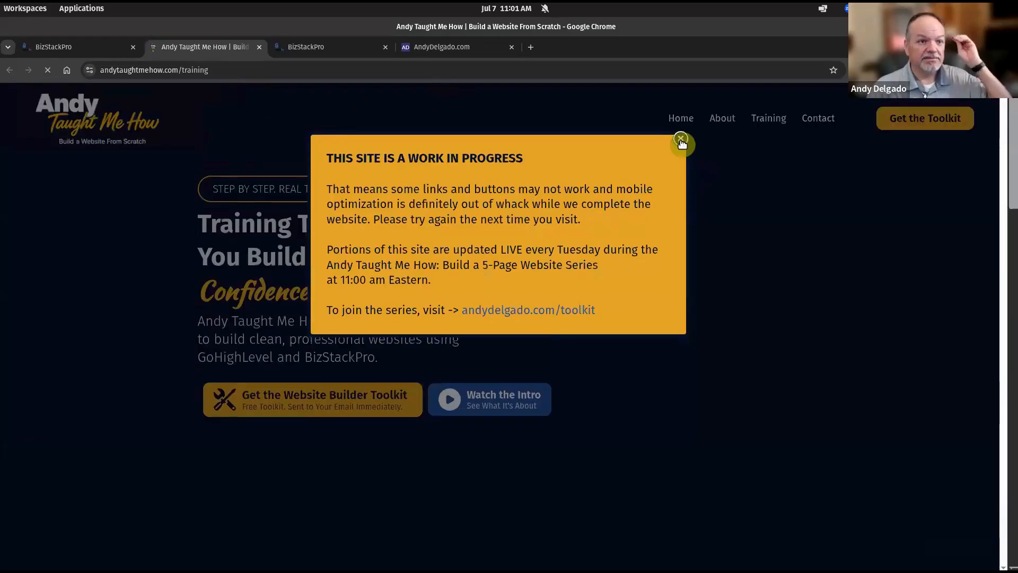
{"action": "left_click", "coordinate": [125, 282]}
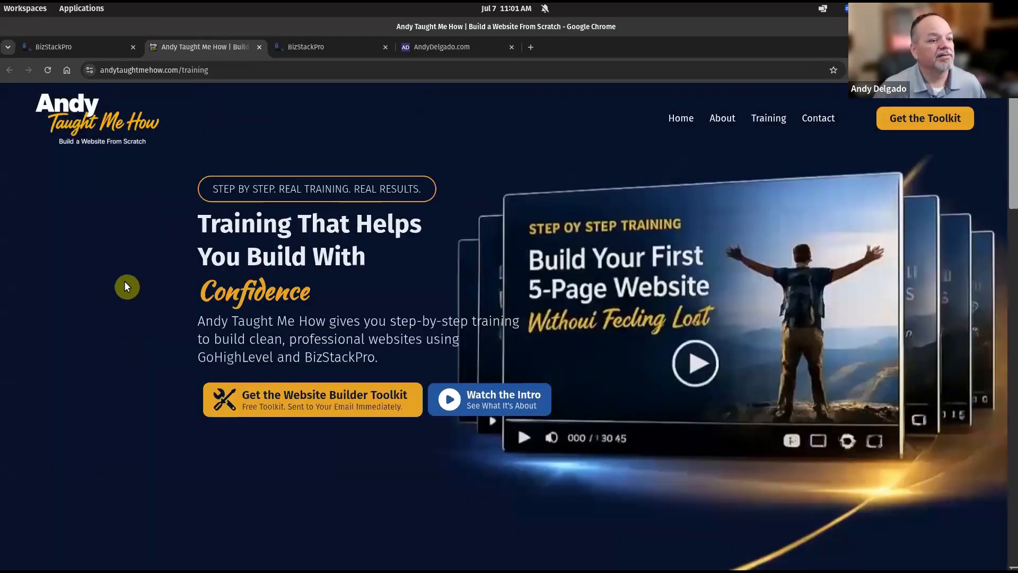
Step: Examine the published Training page from the hero through Featured Training and the icon feature row to the footer
{"action": "scroll", "coordinate": [113, 389], "scroll_direction": "down", "scroll_amount": 1}
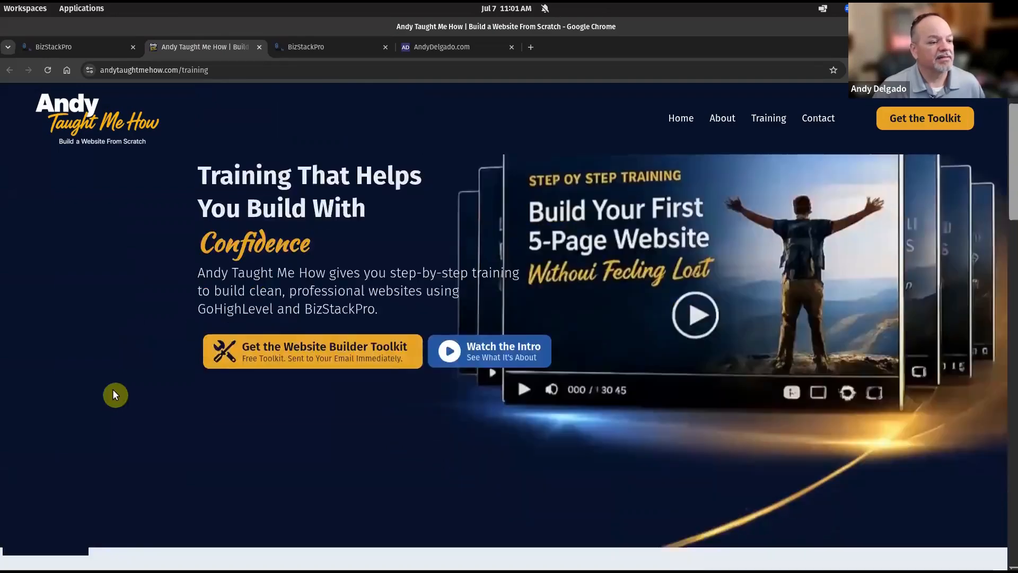
{"action": "scroll", "coordinate": [135, 395], "scroll_direction": "down", "scroll_amount": 13}
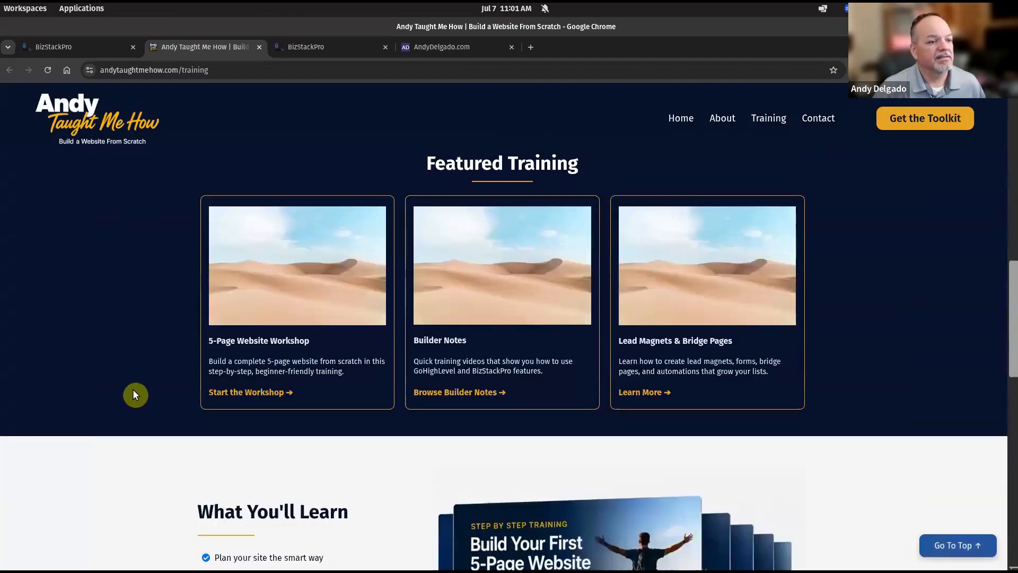
{"action": "scroll", "coordinate": [133, 394], "scroll_direction": "down", "scroll_amount": 12}
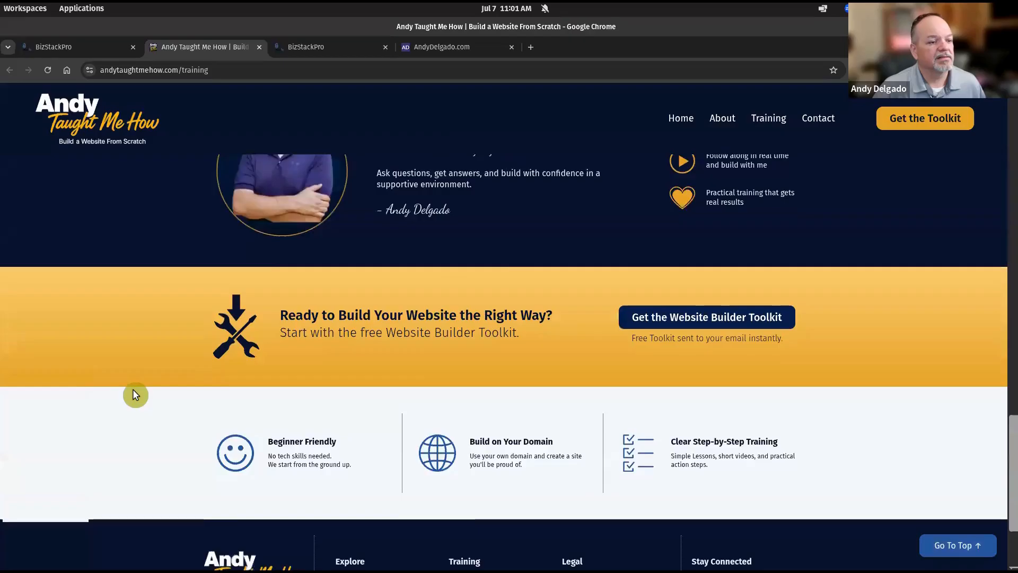
{"action": "scroll", "coordinate": [135, 395], "scroll_direction": "down", "scroll_amount": 2}
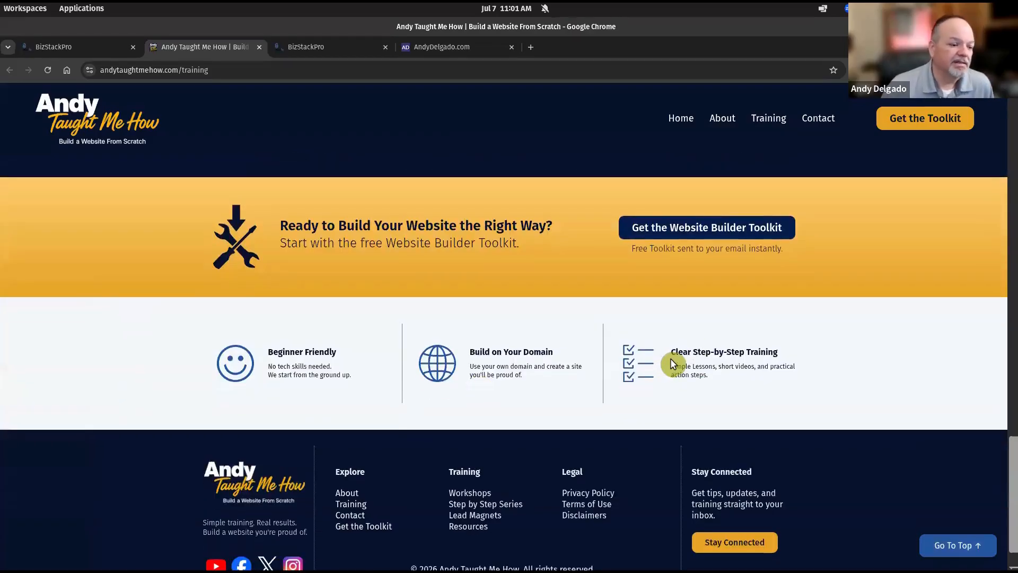
Step: Review the live Training page from the footer back up to the hero section
{"action": "scroll", "coordinate": [670, 358], "scroll_direction": "down", "scroll_amount": 1}
{"action": "scroll", "coordinate": [670, 358], "scroll_direction": "up", "scroll_amount": 7}
{"action": "scroll", "coordinate": [670, 359], "scroll_direction": "up", "scroll_amount": 20}
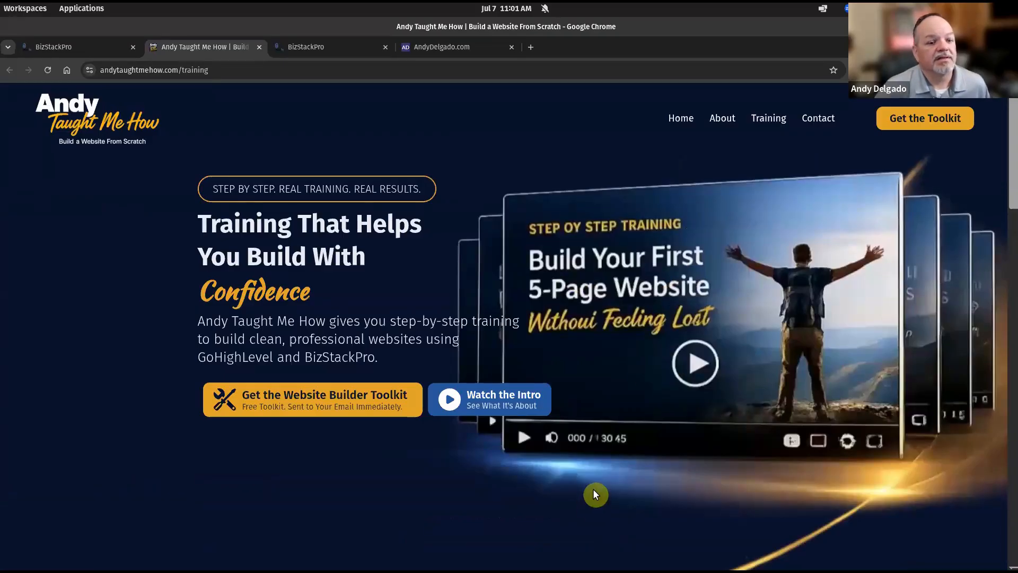
{"action": "scroll", "coordinate": [594, 490], "scroll_direction": "down", "scroll_amount": 2}
{"action": "scroll", "coordinate": [594, 491], "scroll_direction": "up", "scroll_amount": 2}
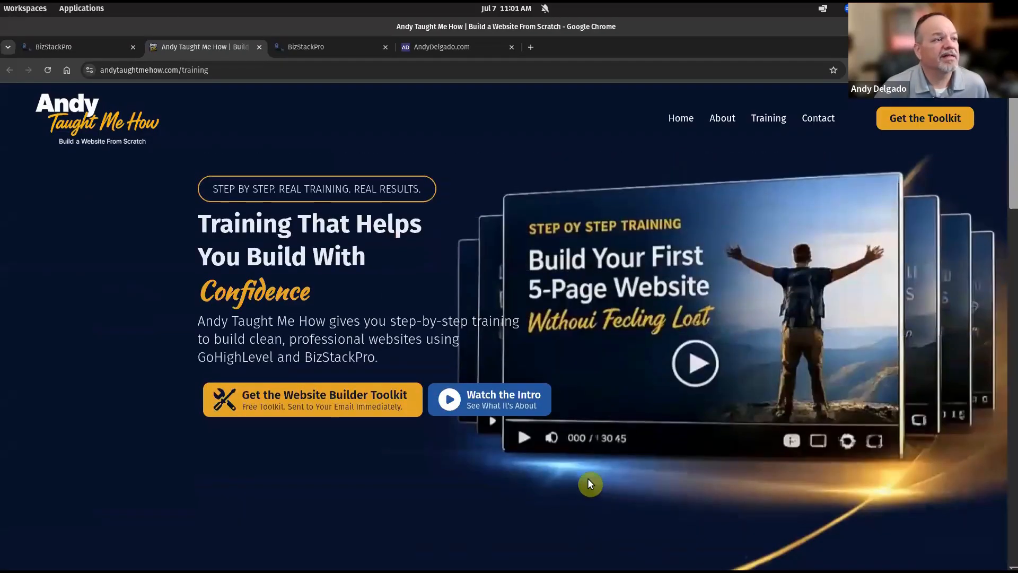
Step: Return to the page builder and review the Training page's hero, Start Your Learning Path and Featured Training sections
{"action": "left_click", "coordinate": [89, 50]}
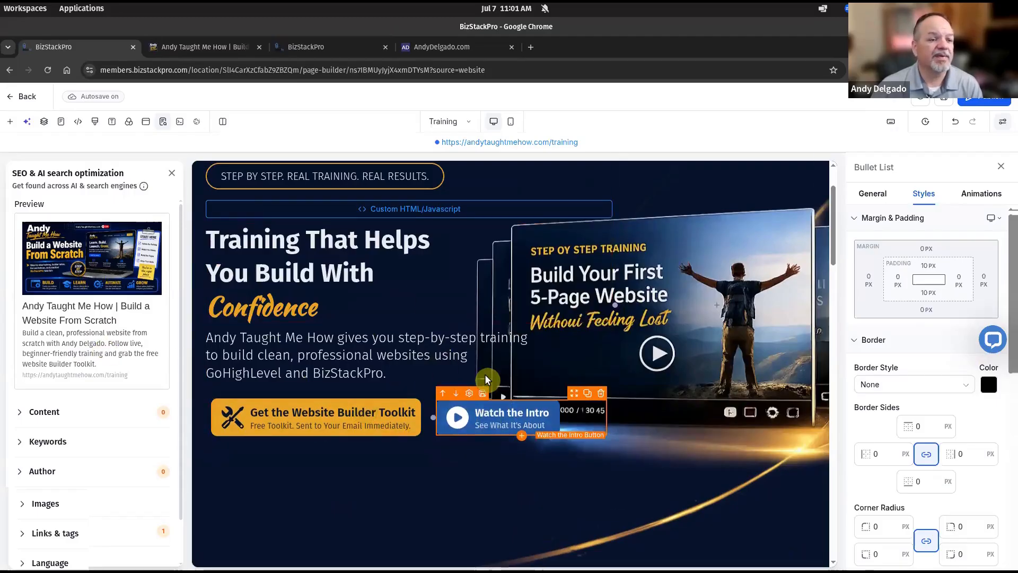
{"action": "scroll", "coordinate": [461, 429], "scroll_direction": "up", "scroll_amount": 1}
{"action": "scroll", "coordinate": [476, 426], "scroll_direction": "up", "scroll_amount": 1}
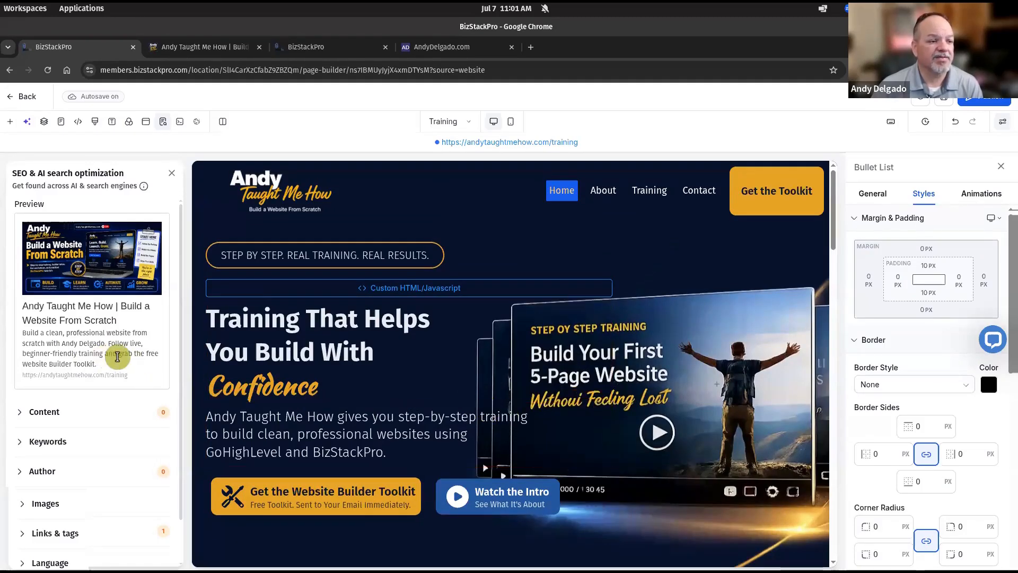
{"action": "scroll", "coordinate": [464, 375], "scroll_direction": "down", "scroll_amount": 6}
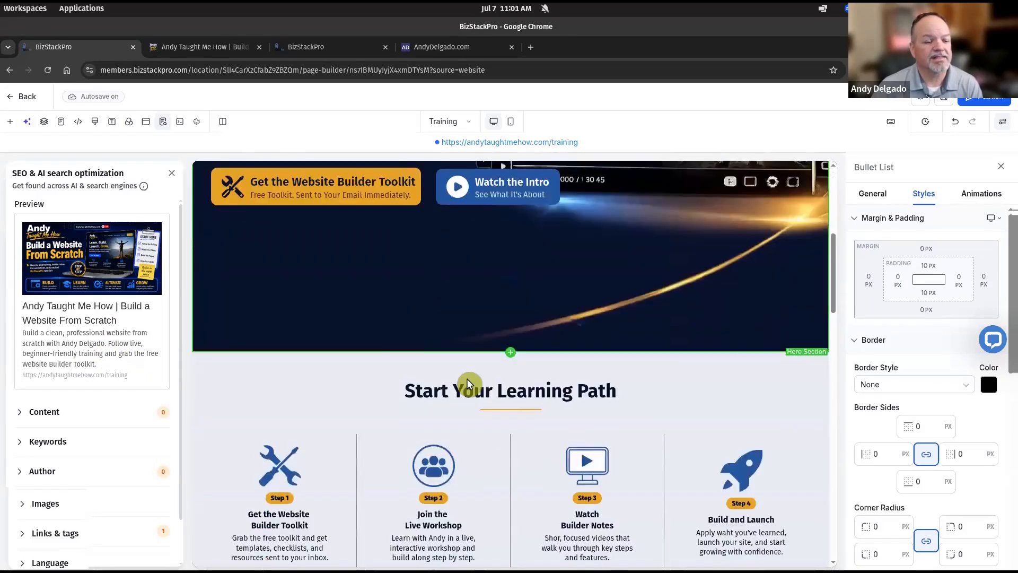
{"action": "scroll", "coordinate": [466, 377], "scroll_direction": "down", "scroll_amount": 4}
{"action": "scroll", "coordinate": [467, 377], "scroll_direction": "up", "scroll_amount": 1}
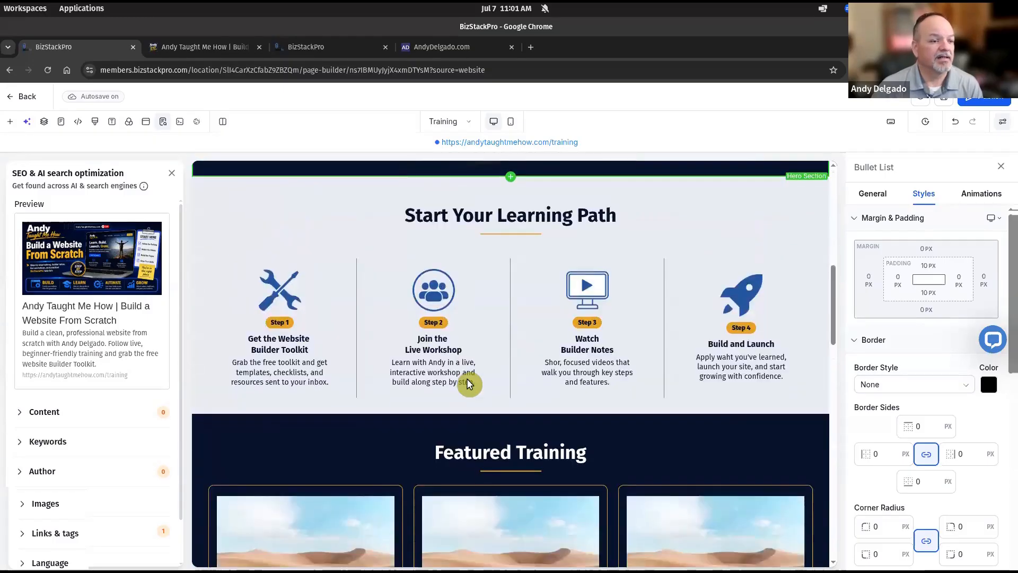
{"action": "scroll", "coordinate": [466, 377], "scroll_direction": "up", "scroll_amount": 4}
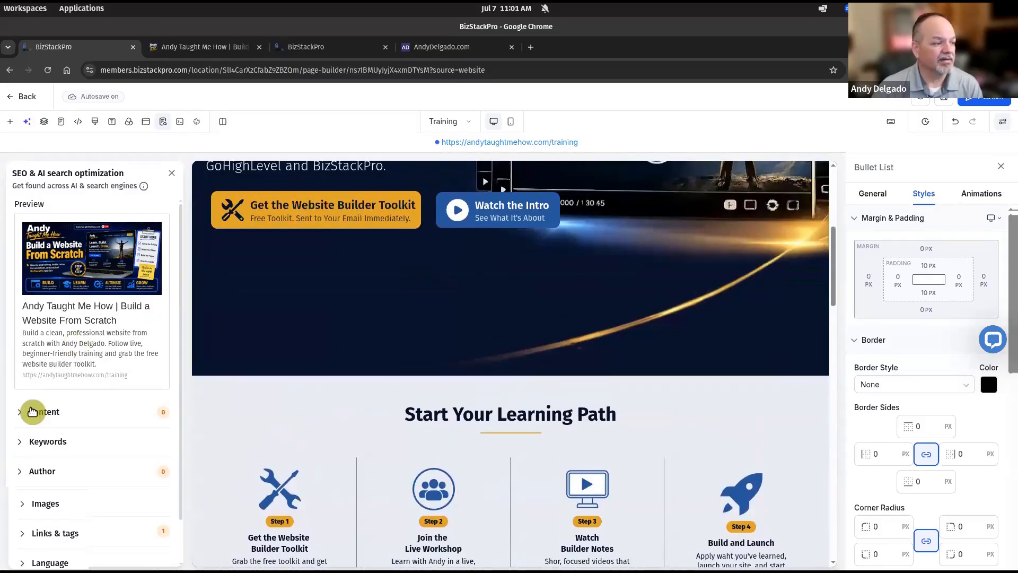
Step: Examine the Training page's SEO title and meta description, and expand the SEO Images section
{"action": "left_click", "coordinate": [32, 411]}
{"action": "scroll", "coordinate": [66, 345], "scroll_direction": "down", "scroll_amount": 4}
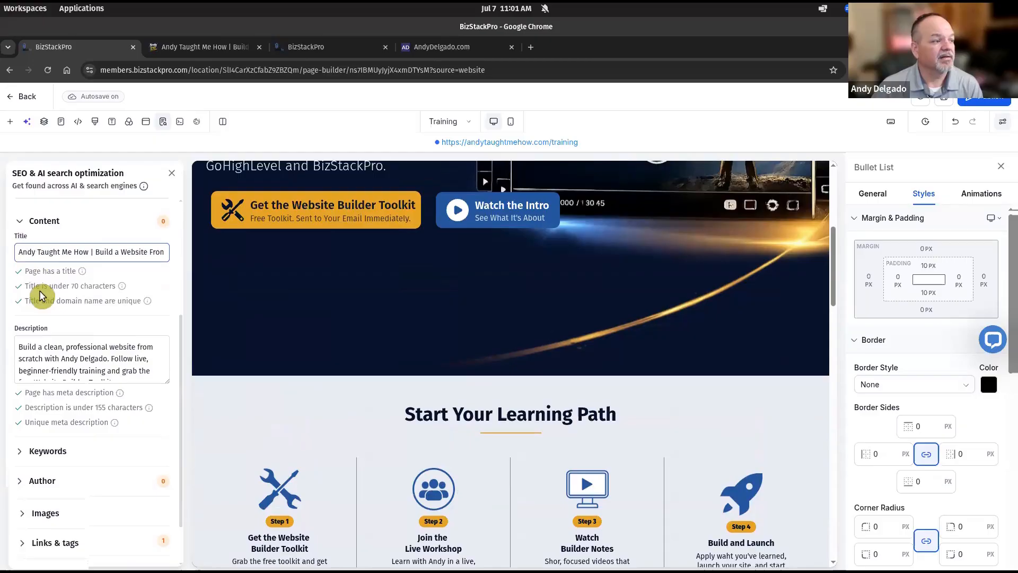
{"action": "scroll", "coordinate": [74, 345], "scroll_direction": "down", "scroll_amount": 1}
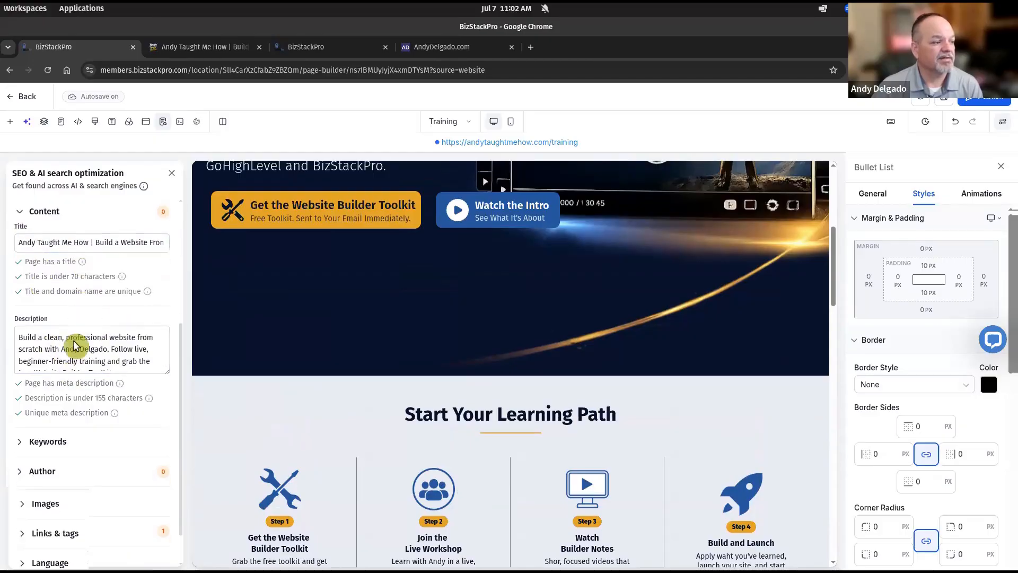
{"action": "scroll", "coordinate": [74, 345], "scroll_direction": "down", "scroll_amount": 2}
{"action": "left_click", "coordinate": [18, 454]}
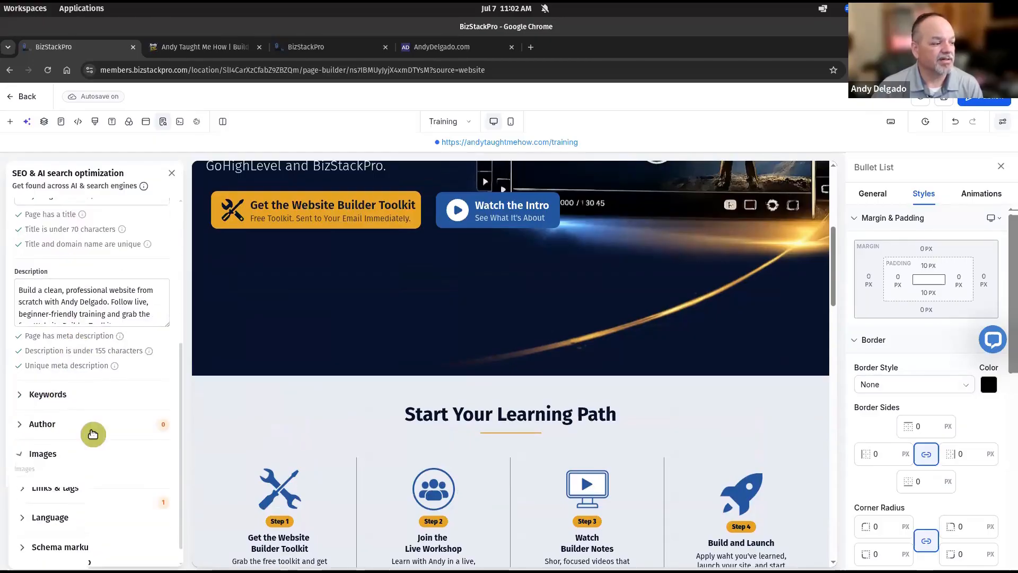